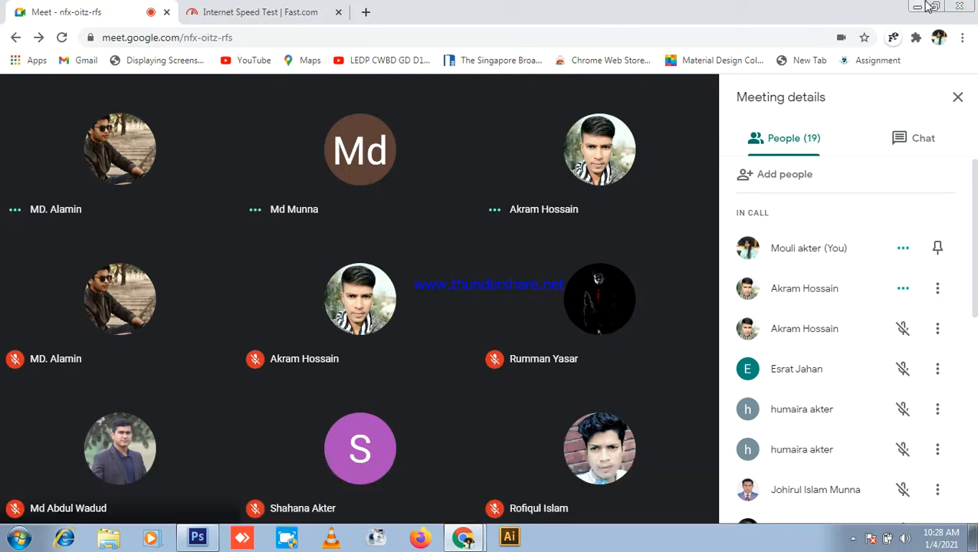
Step: Minimize both Chrome windows so the Windows desktop is visible
click(919, 8)
click(919, 8)
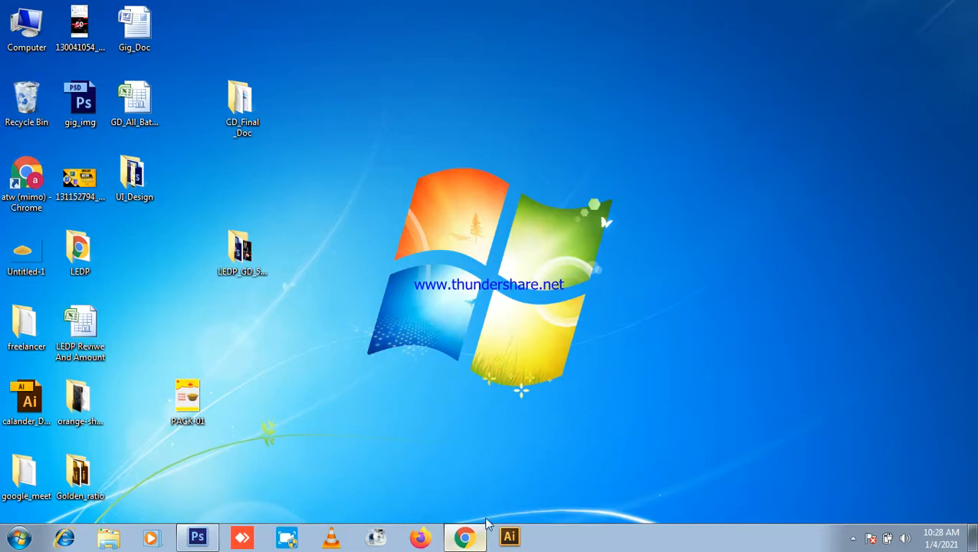
Step: Open Computer and go into WORK (D:) > Creative_IT_Graphic_doc
click(466, 537)
click(465, 537)
double_click(27, 30)
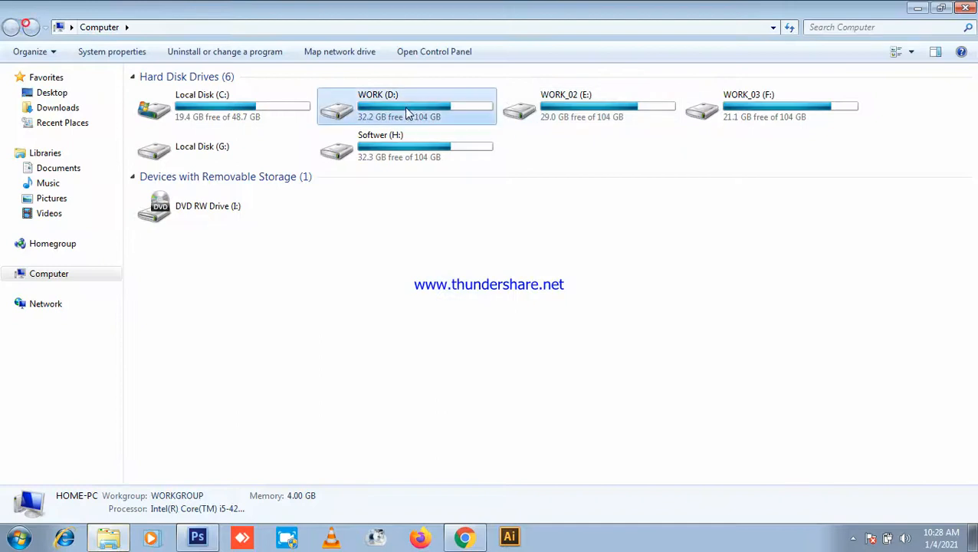
double_click(407, 113)
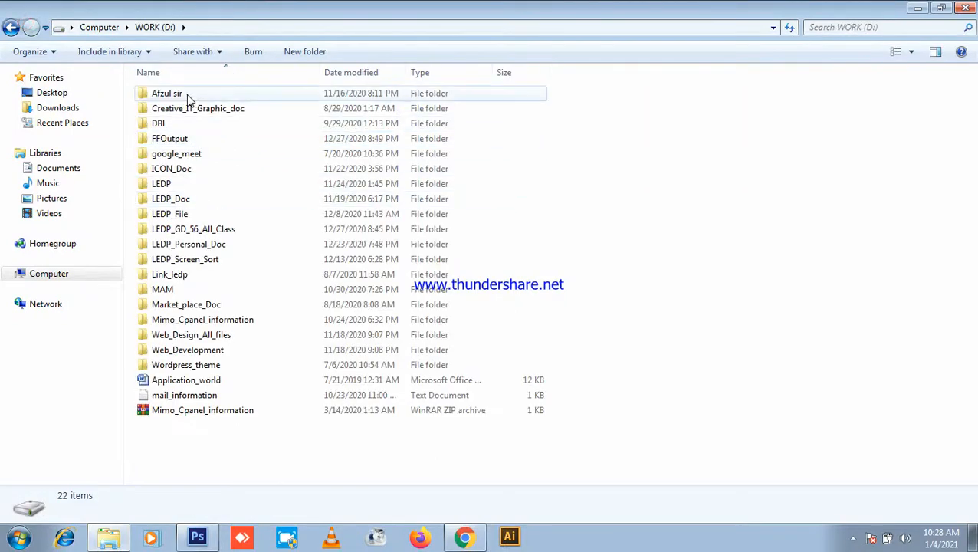
click(11, 28)
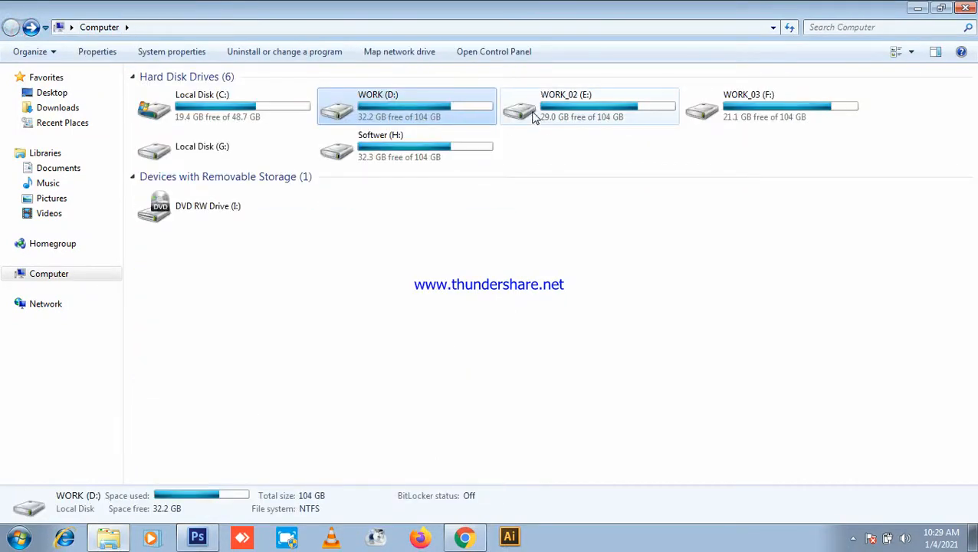
double_click(432, 107)
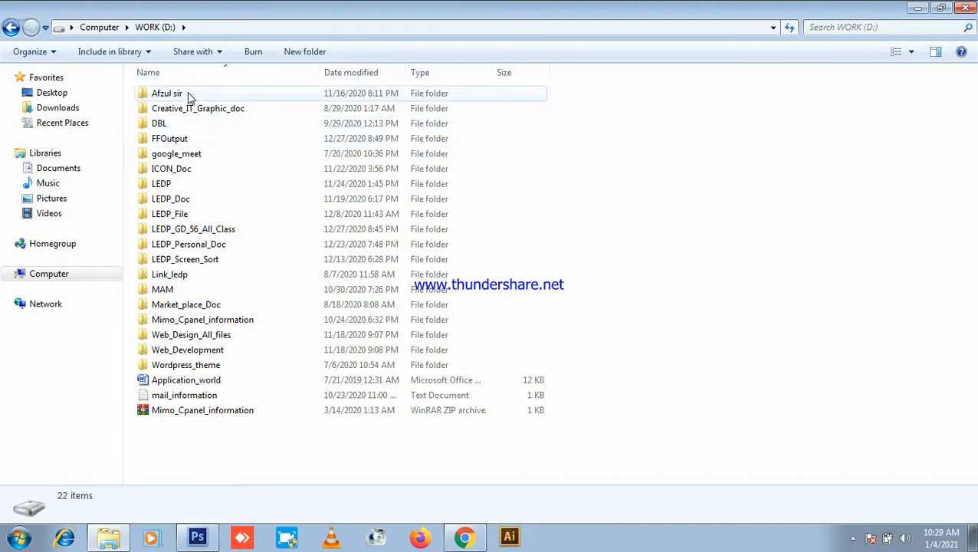
double_click(234, 108)
Step: Go through CIT_Graphics > CREATIV IT > Adobe Photoshop CS6 > Crack into the 32 bit folder
click(187, 98)
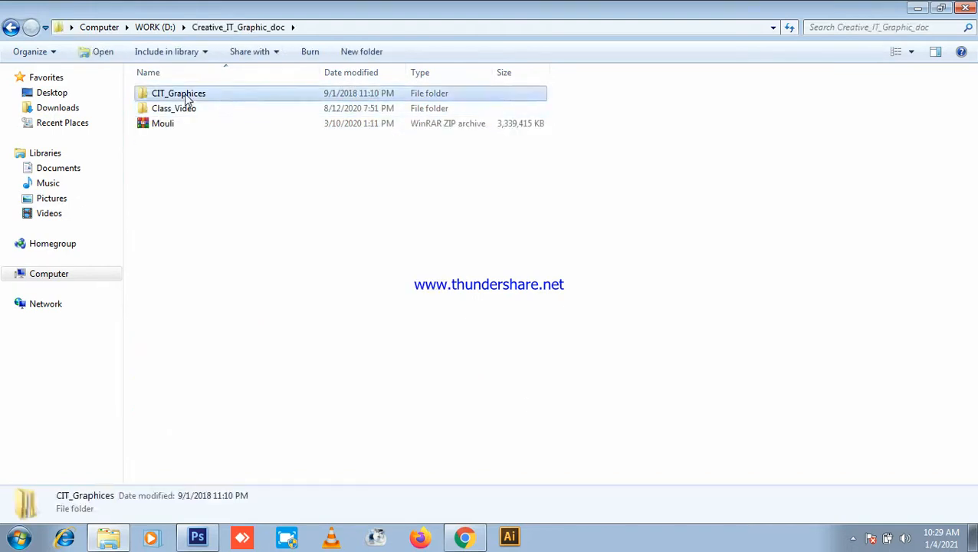
double_click(186, 96)
double_click(185, 95)
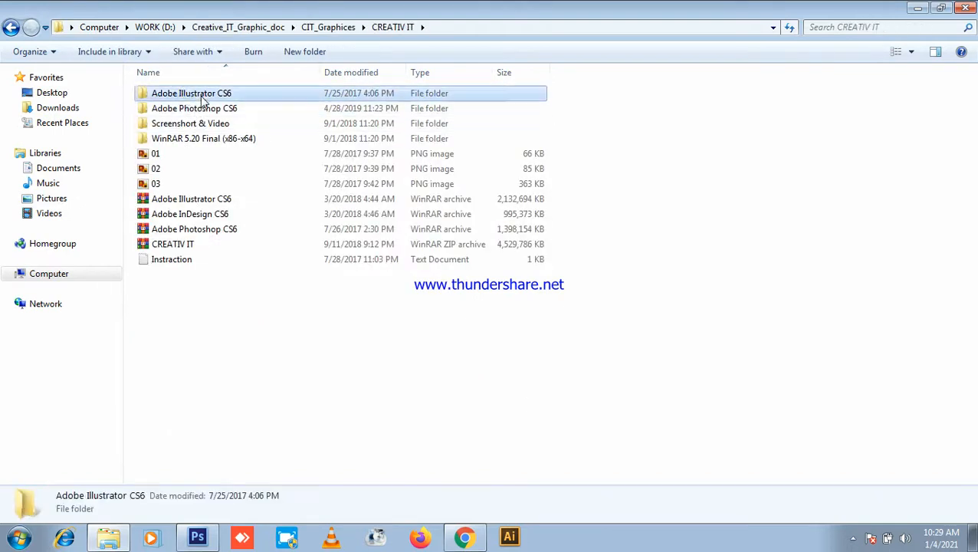
double_click(198, 109)
double_click(193, 95)
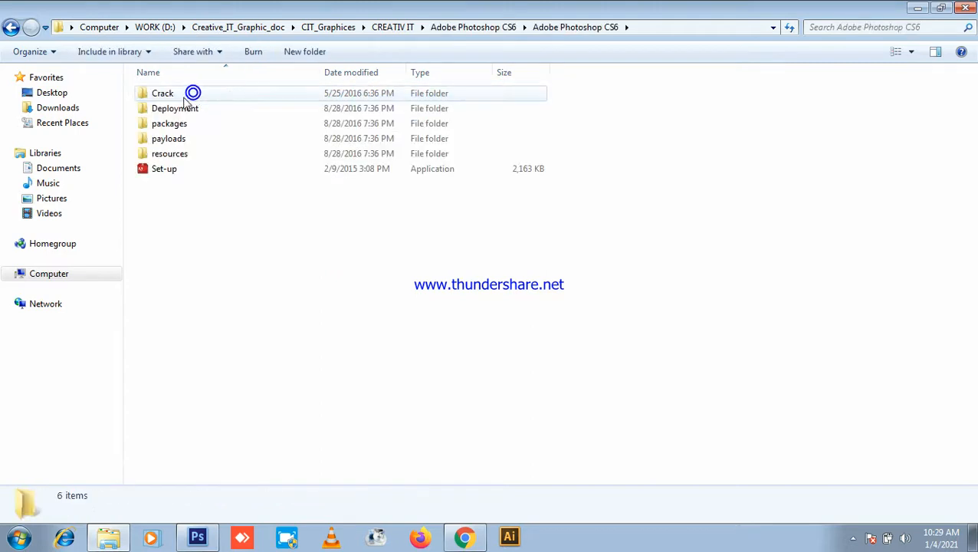
double_click(181, 93)
click(182, 107)
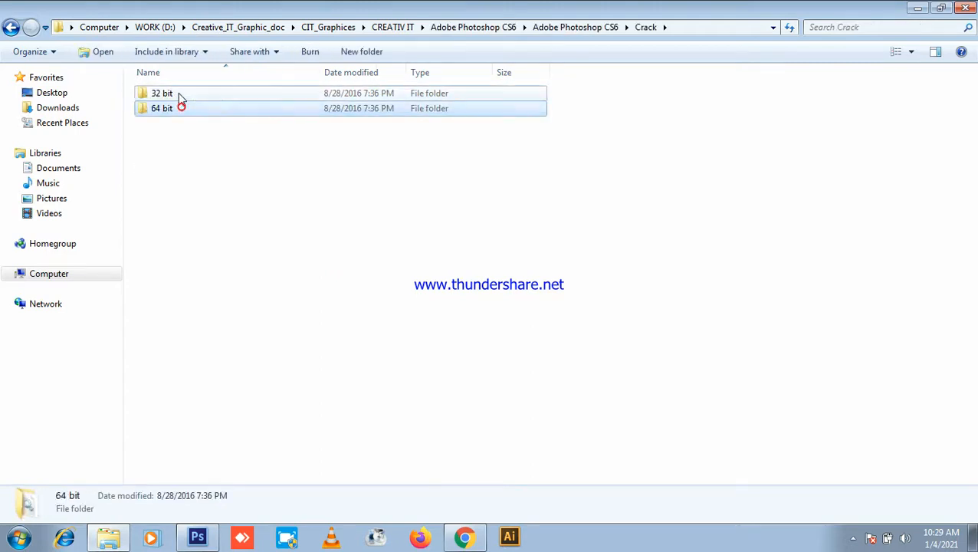
double_click(178, 93)
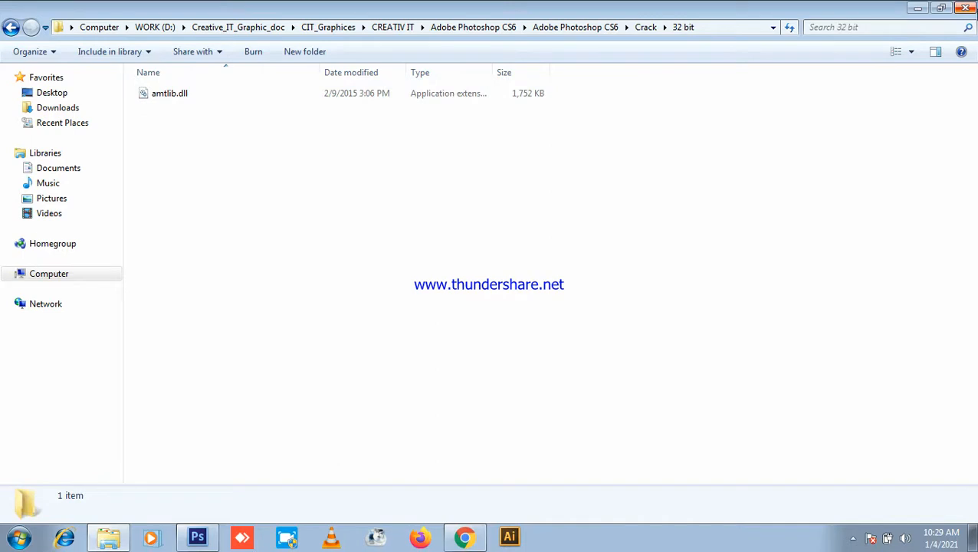
Step: Close Explorer and refresh the desktop
click(966, 8)
right_click(507, 96)
click(545, 137)
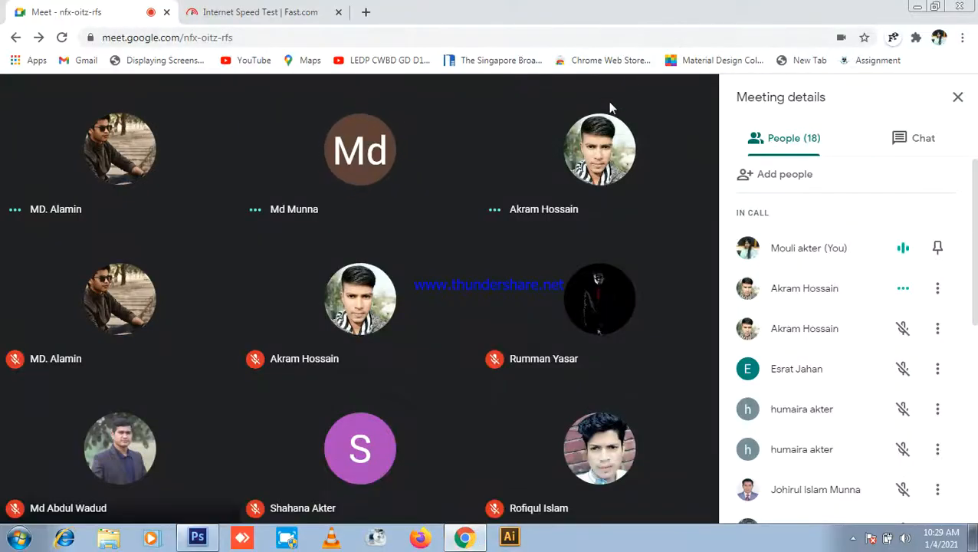
Step: Start sharing your entire screen in Meet, then minimize the Chrome window
click(622, 487)
click(608, 362)
click(623, 349)
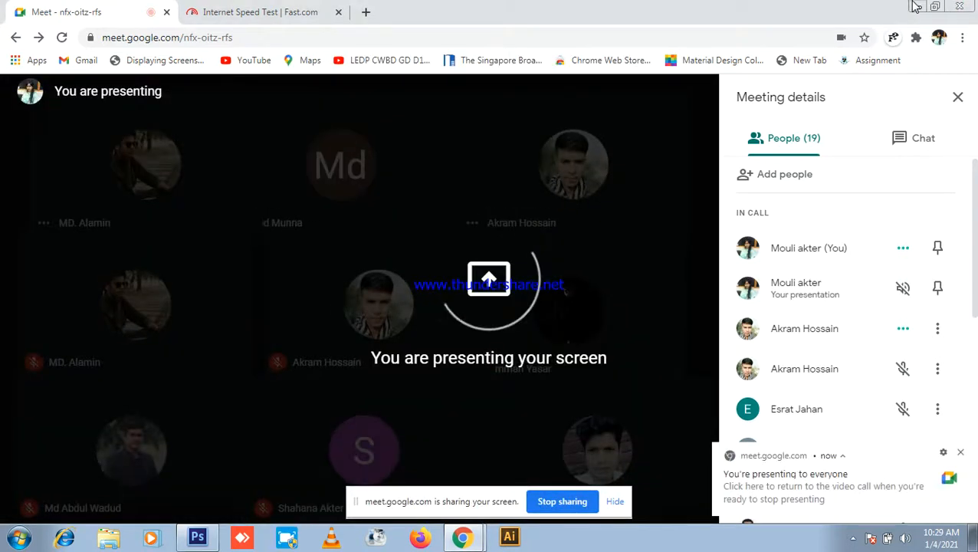
click(913, 6)
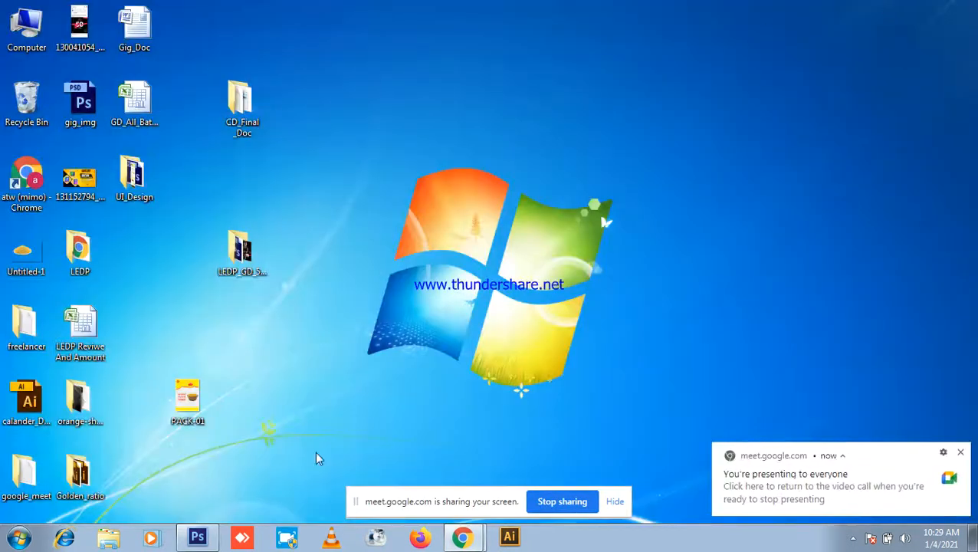
Step: Navigate from Computer through WORK (D:) to the inner Adobe Photoshop CS6 folder
double_click(26, 26)
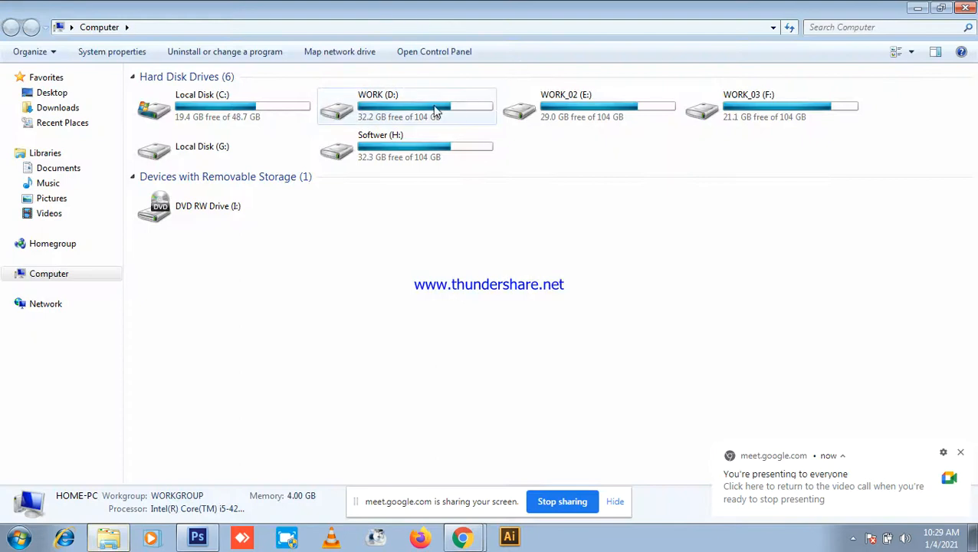
double_click(432, 105)
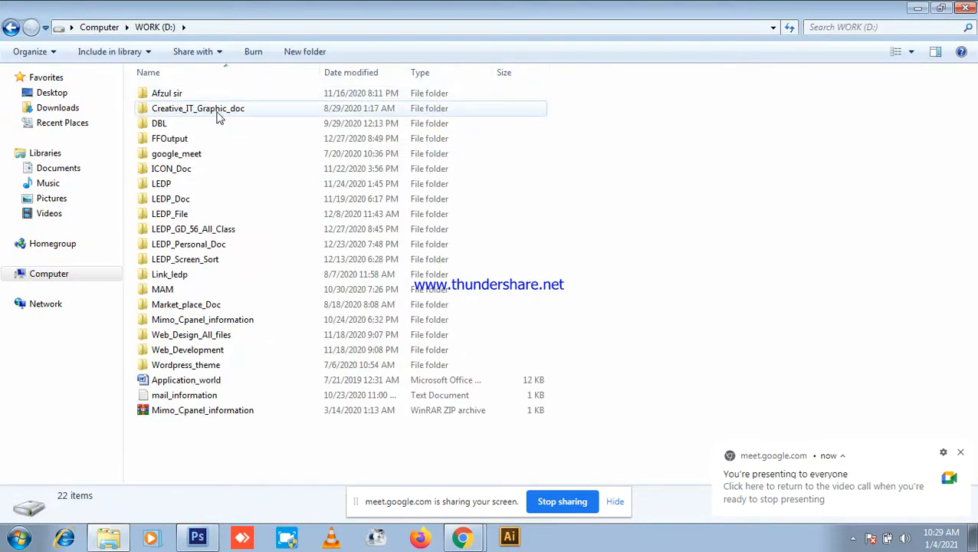
double_click(219, 115)
double_click(195, 94)
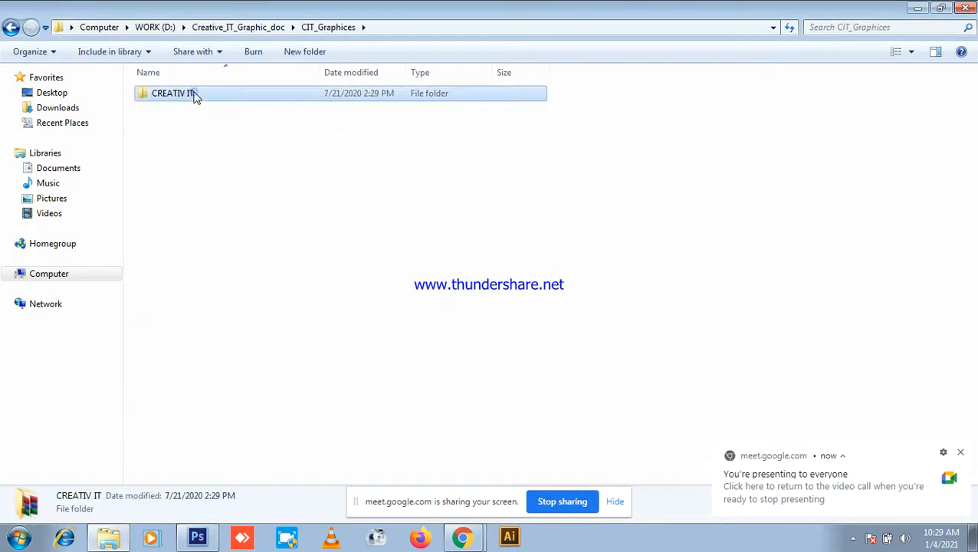
double_click(195, 94)
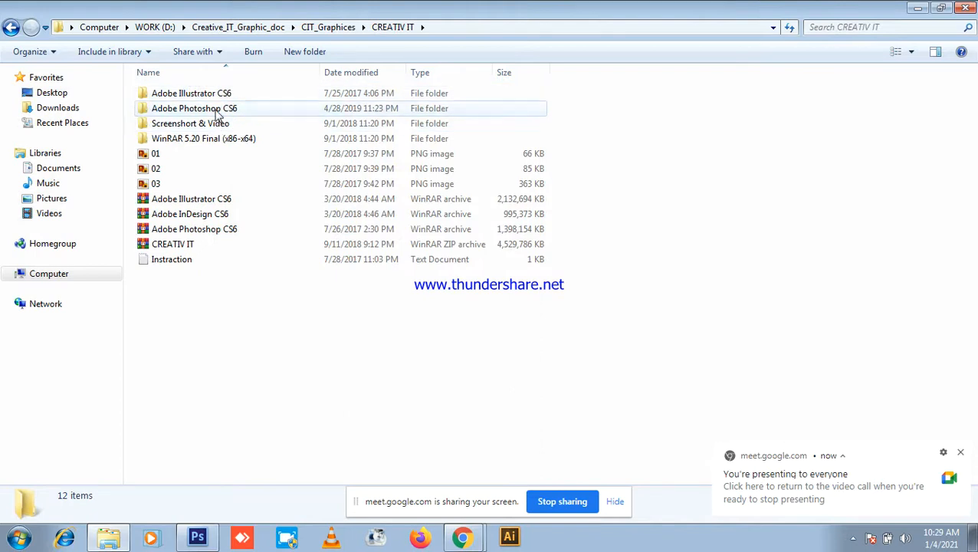
double_click(218, 112)
double_click(203, 98)
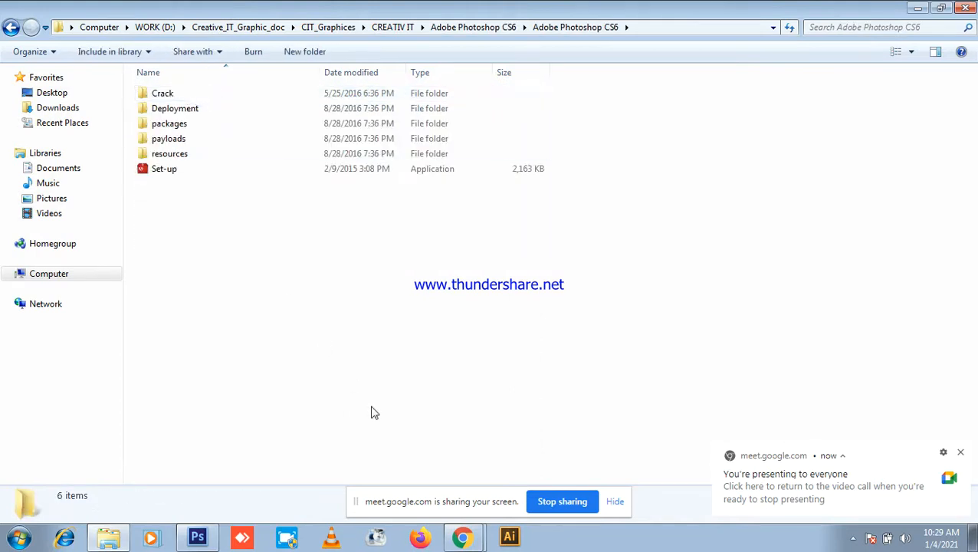
Step: Open Crack > 32 bit and copy amtlib.dll
click(462, 537)
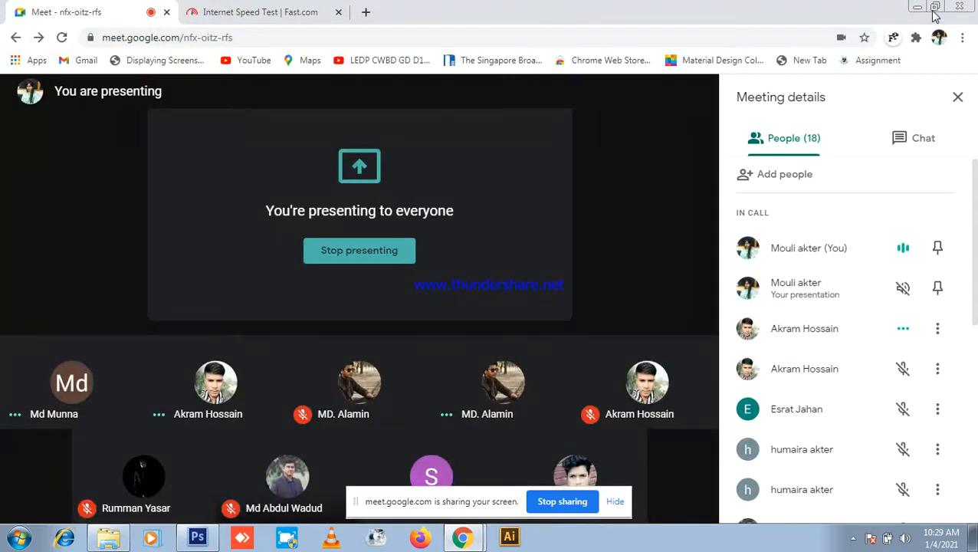
key(alt+Tab)
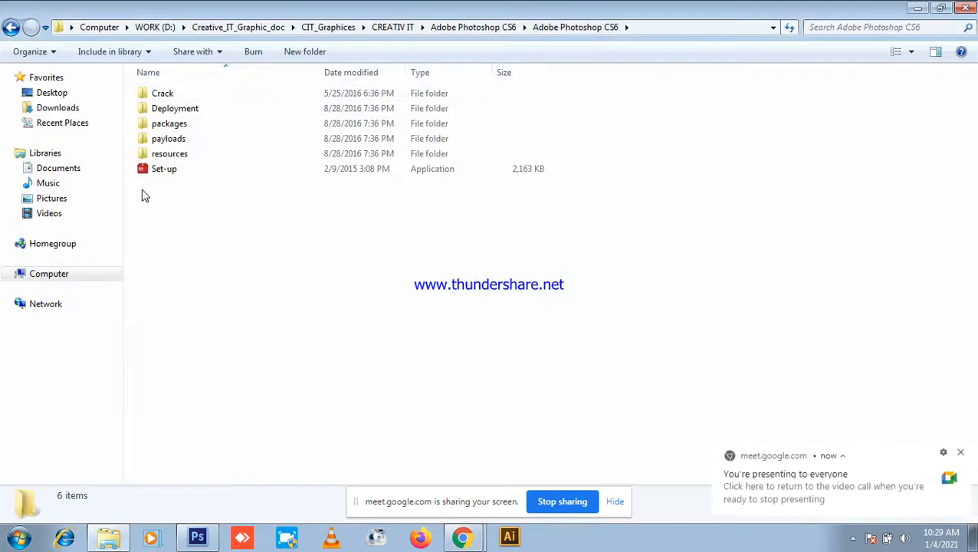
double_click(182, 94)
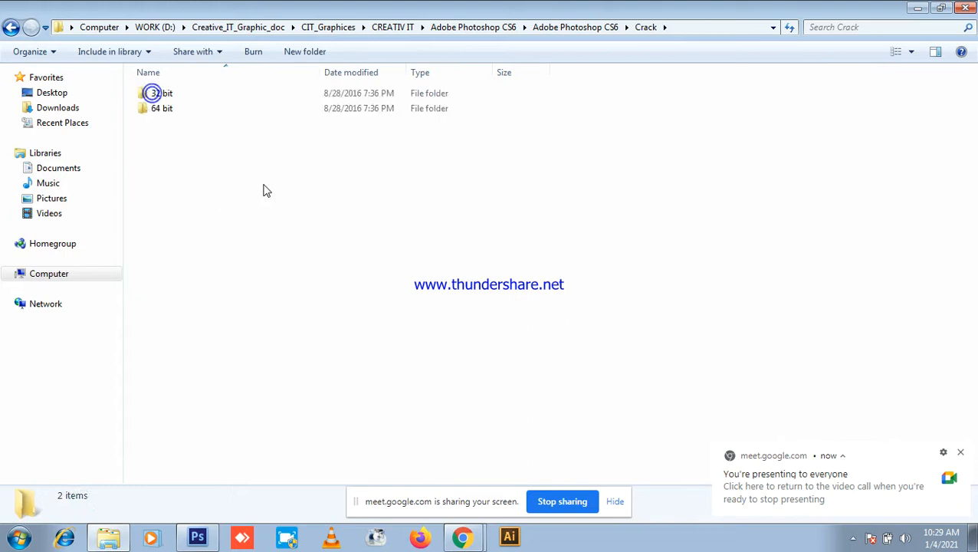
double_click(174, 93)
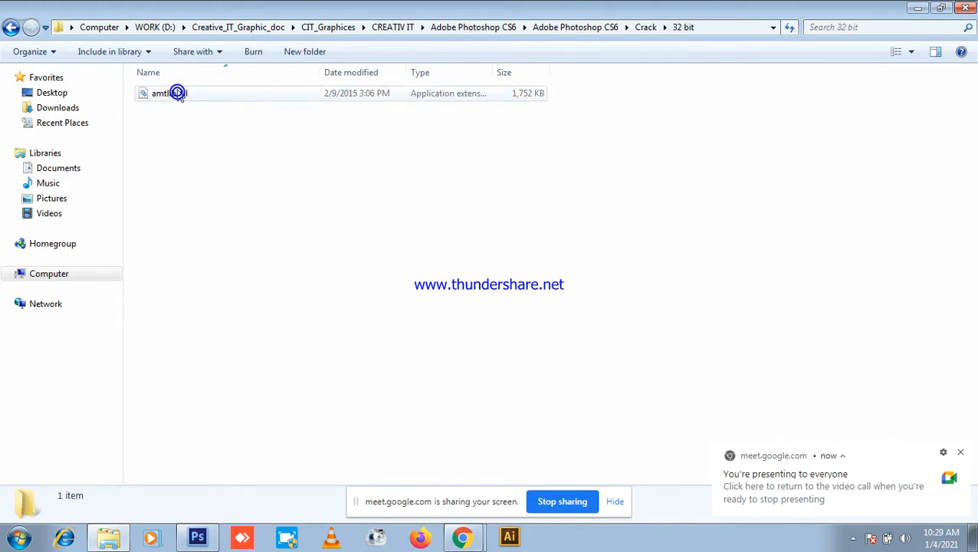
mouse_move(199, 133)
mouse_down()
mouse_move(223, 91)
mouse_move(203, 119)
mouse_up()
right_click(206, 96)
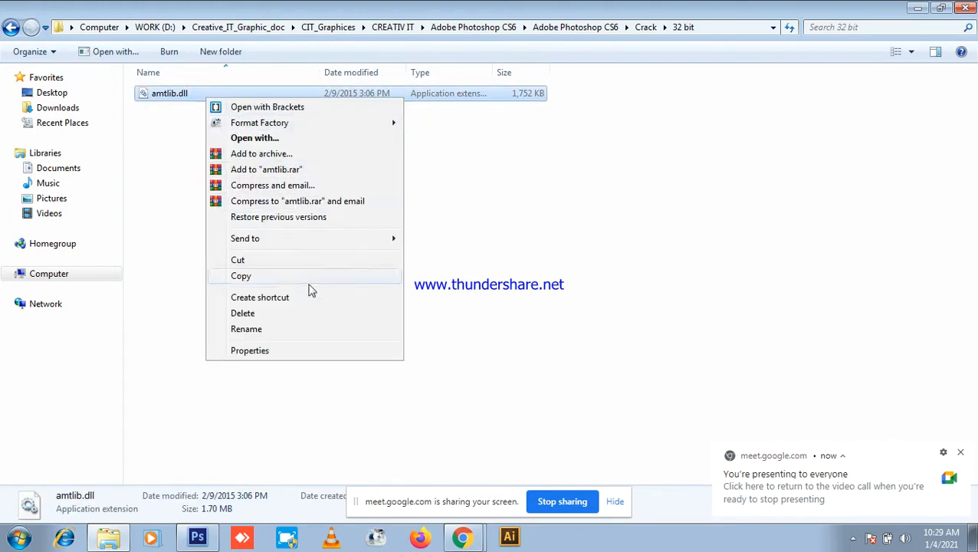
click(266, 281)
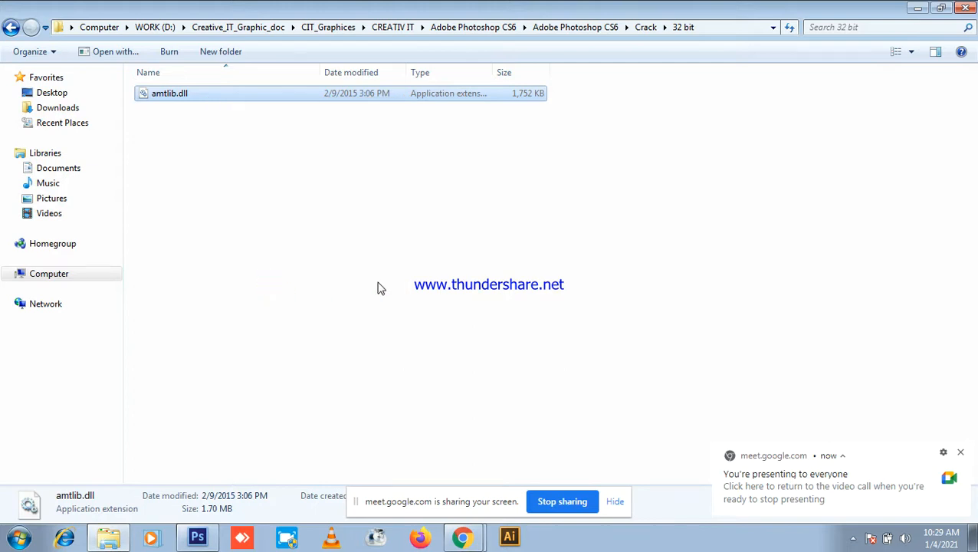
click(377, 283)
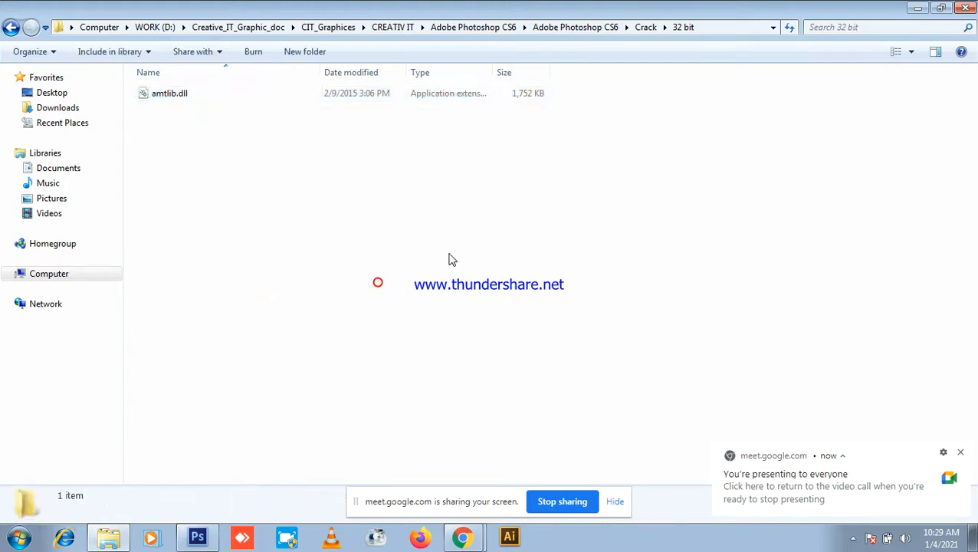
Step: Browse Local Disk (C:) > Program Files > Adobe > Adobe Photoshop CS6 (64 Bit) and scroll its files
click(46, 282)
double_click(223, 106)
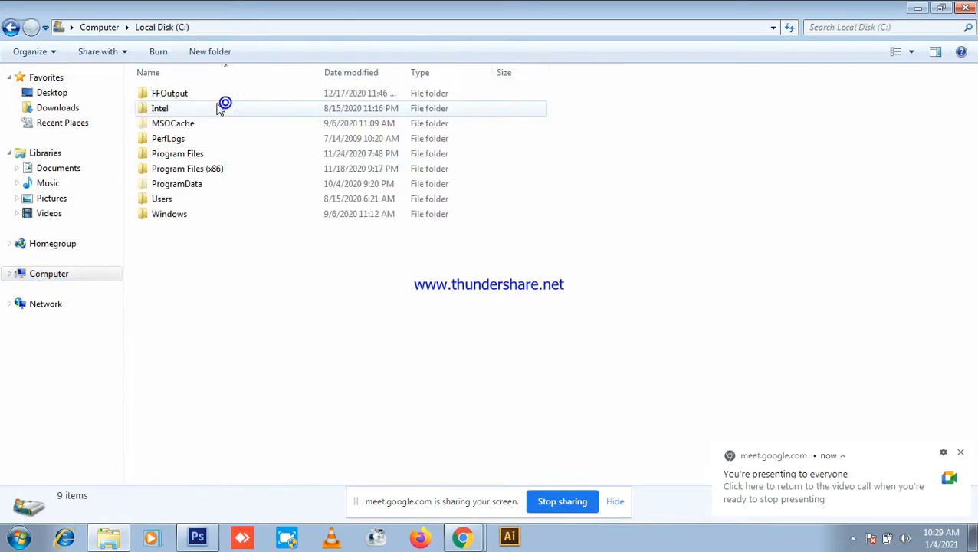
click(197, 155)
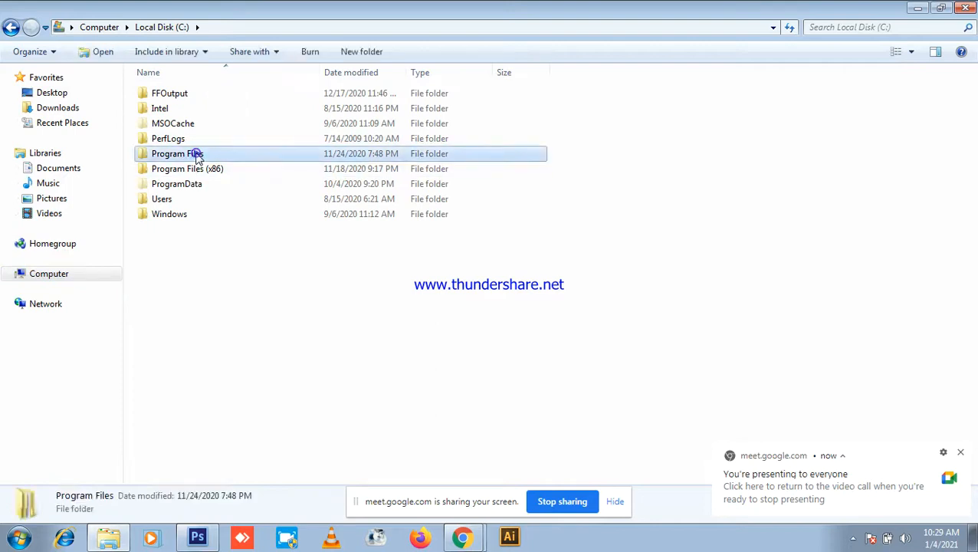
double_click(197, 155)
double_click(167, 92)
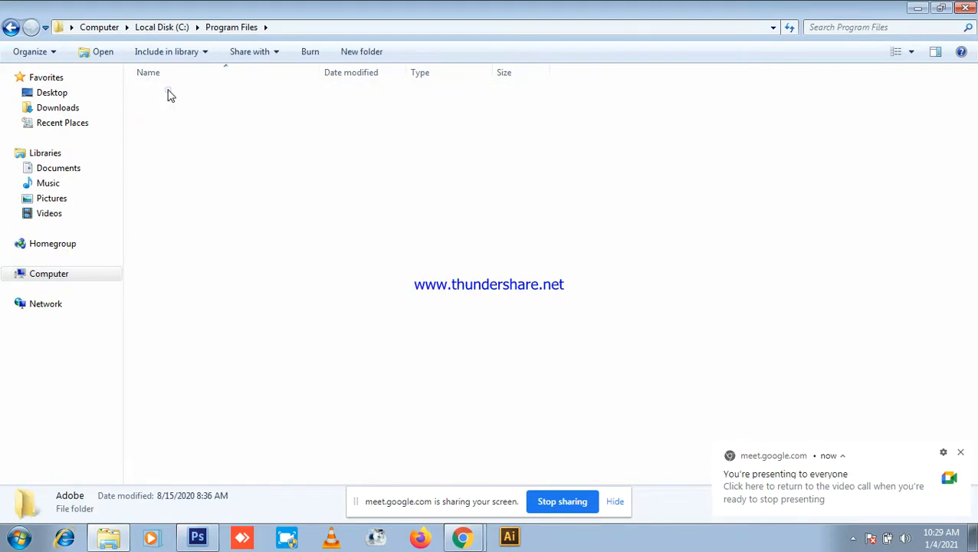
double_click(218, 124)
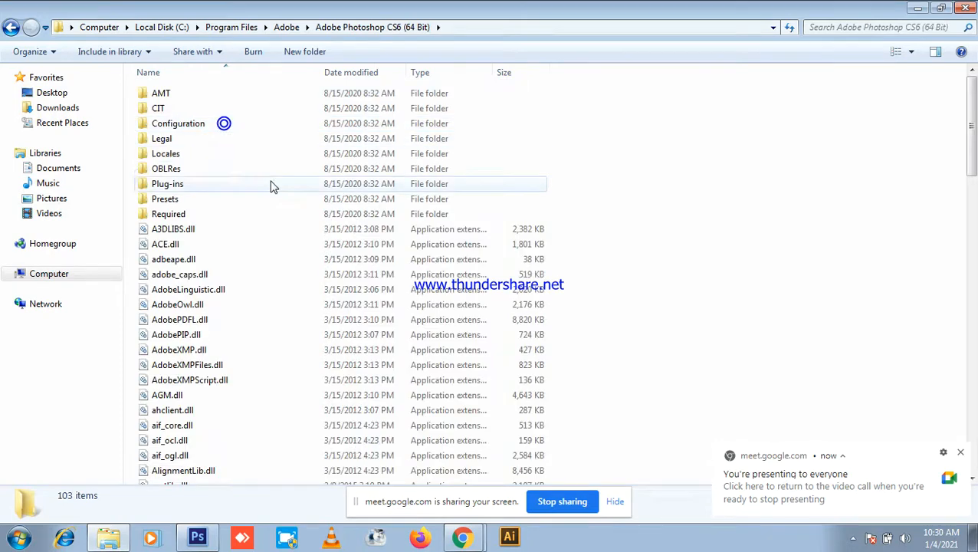
scroll(499, 175, down, 3)
drag(972, 173, 977, 218)
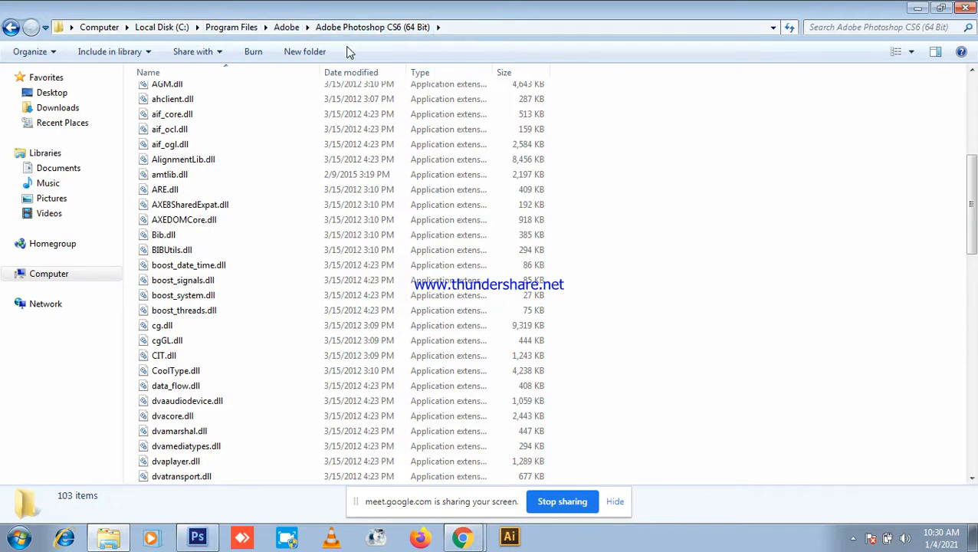
Step: Close Explorer and refresh the desktop
click(967, 7)
right_click(524, 184)
click(537, 226)
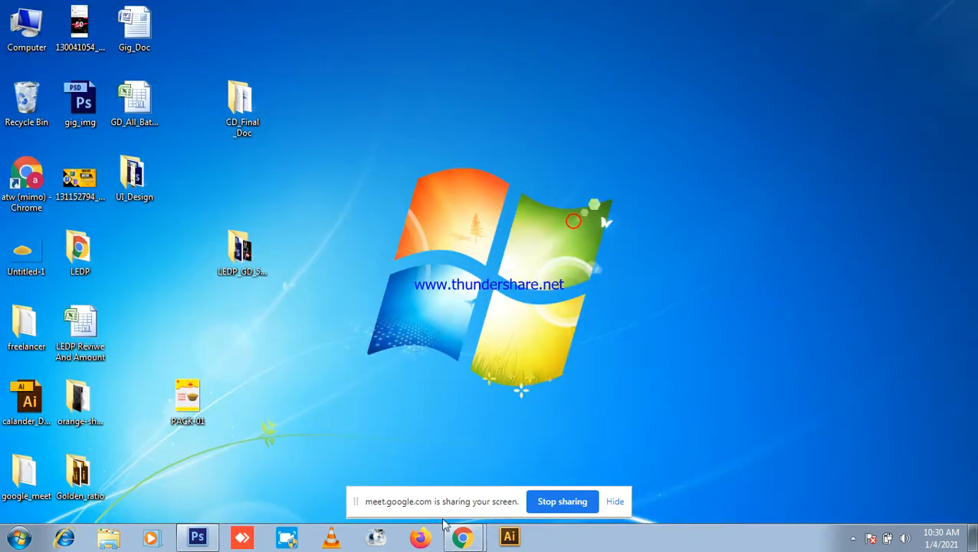
Step: Restore Meet, hide the sharing notice, and stop presenting your screen
click(459, 481)
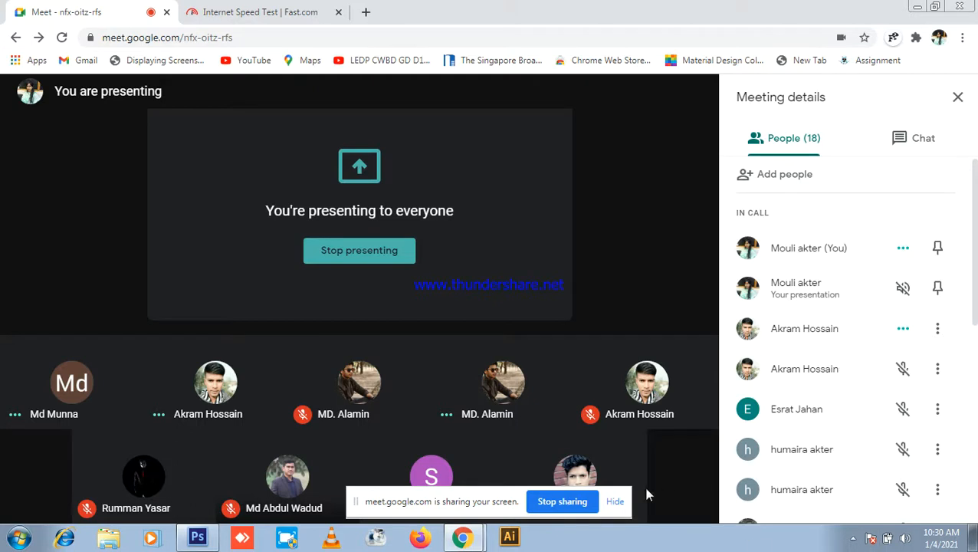
click(624, 503)
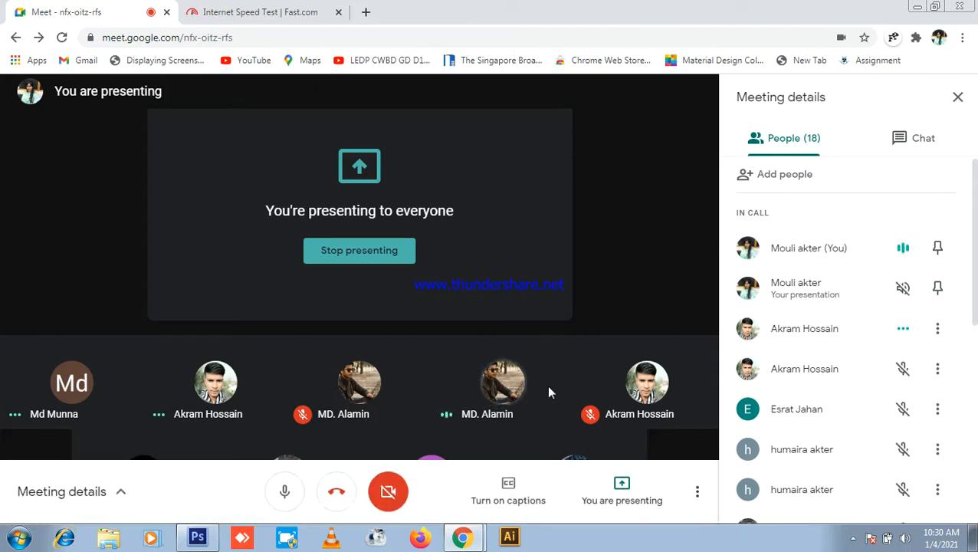
click(377, 258)
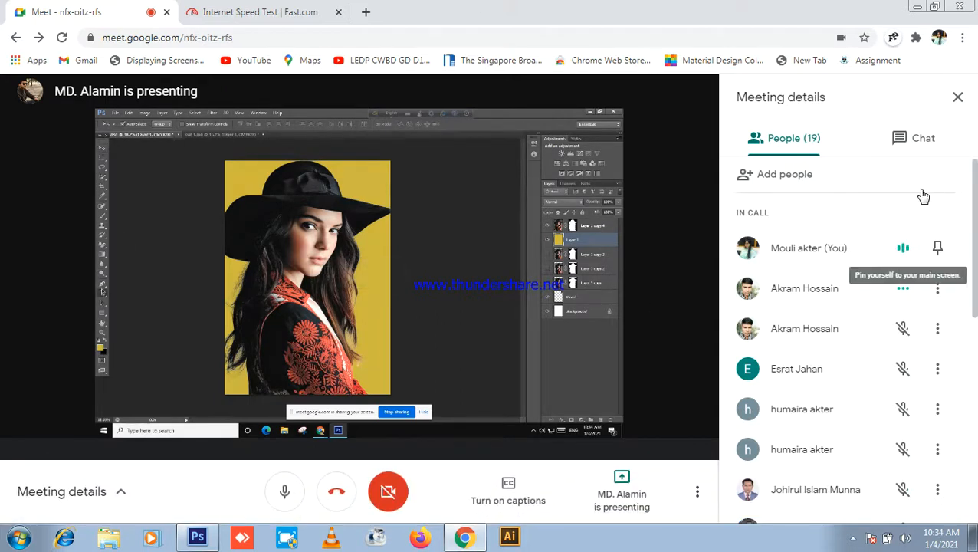
click(908, 153)
click(792, 148)
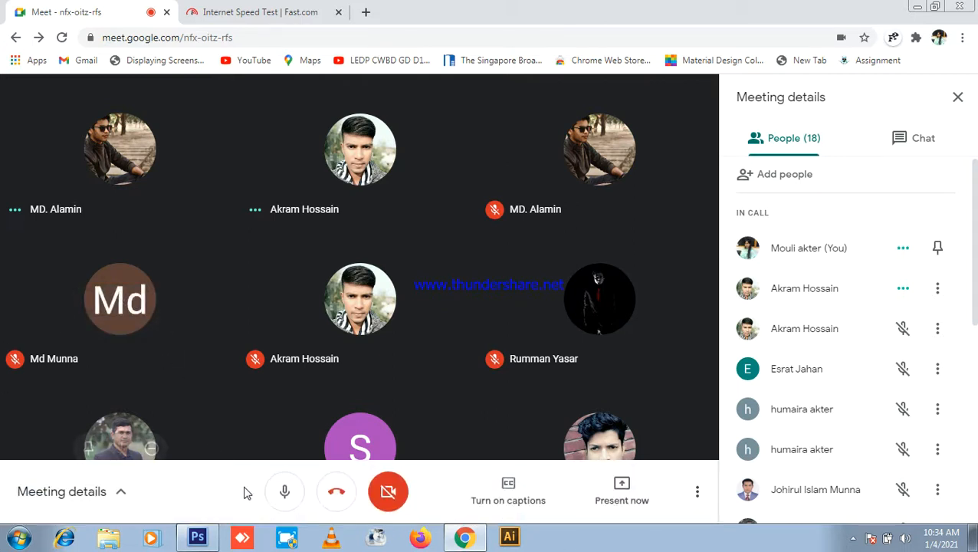
Step: Mute the microphone from the Meet toolbar
click(285, 491)
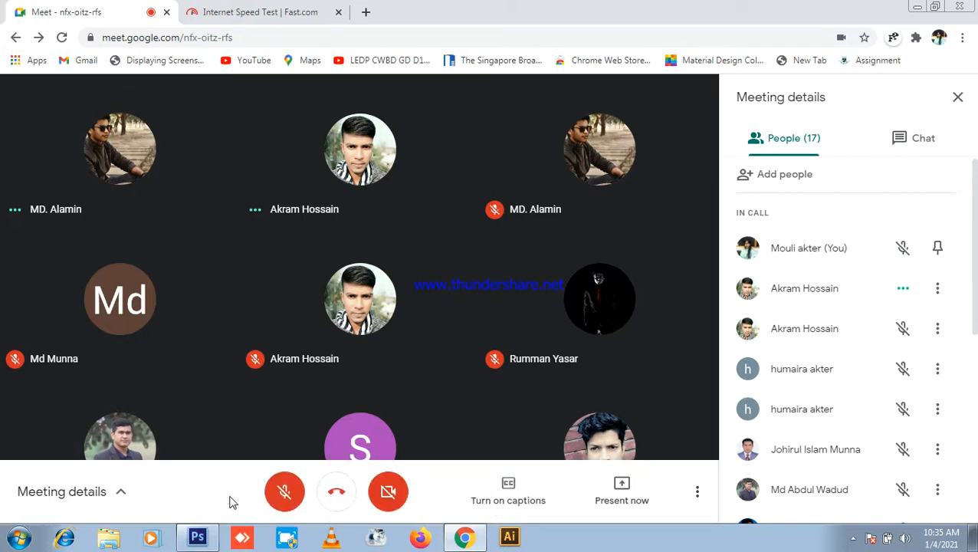
Step: Unmute, share the entire screen with everyone, show the chat, and open a new tab
click(284, 492)
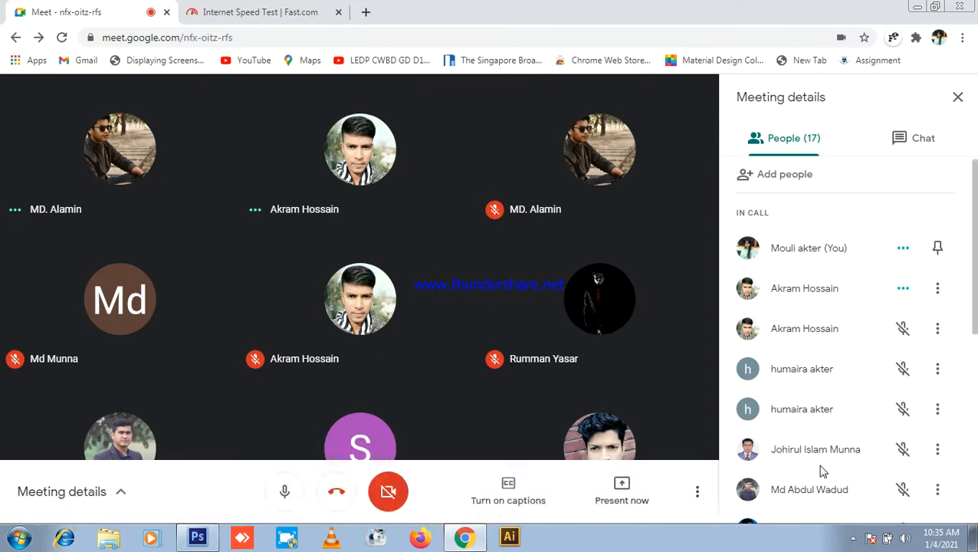
click(622, 488)
click(651, 369)
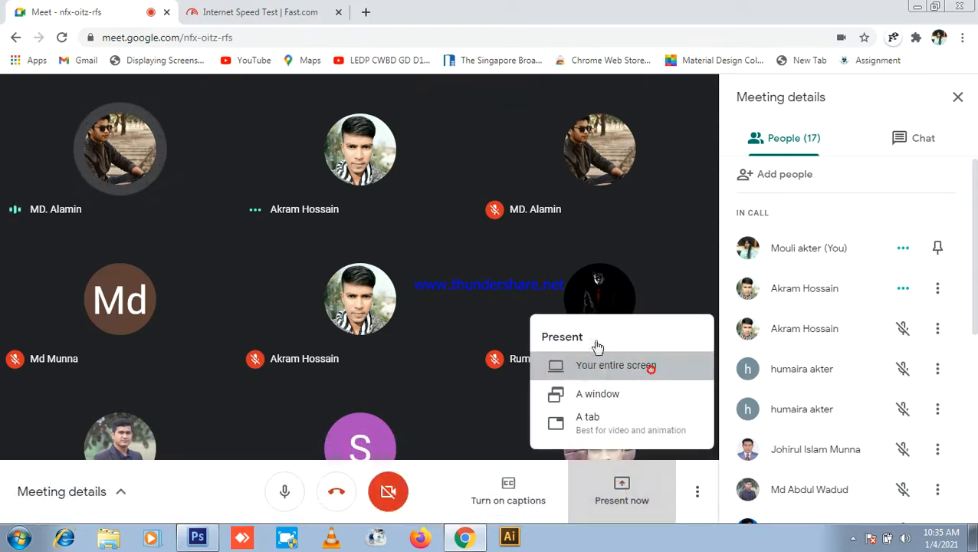
click(293, 214)
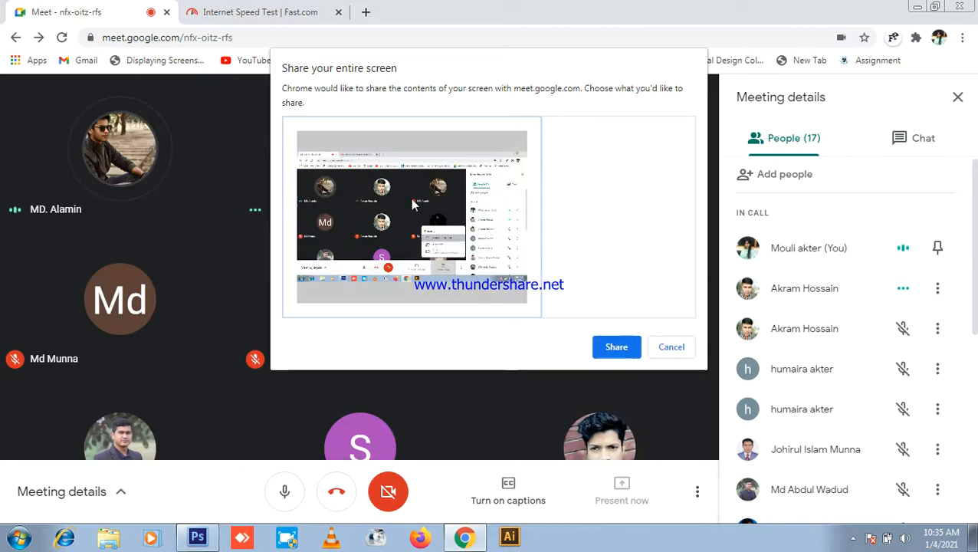
click(607, 350)
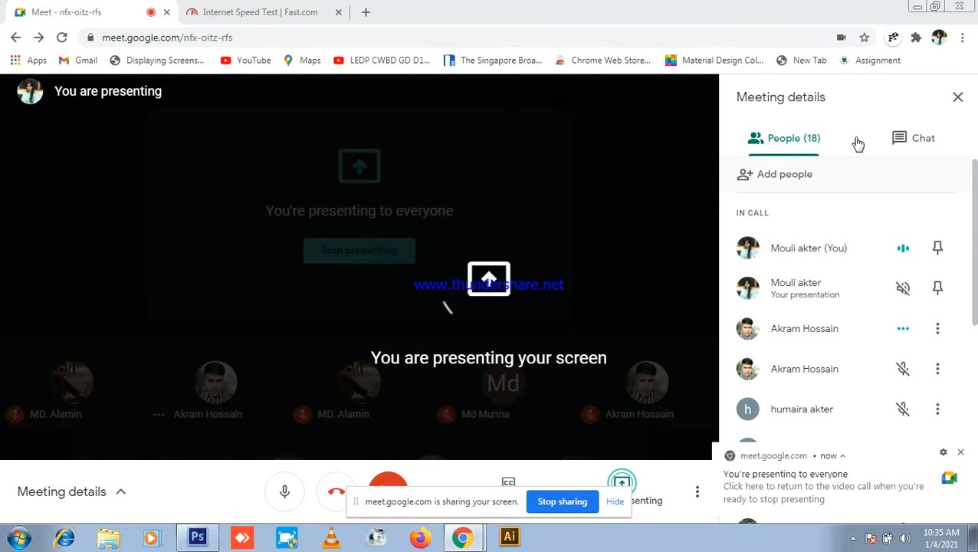
click(954, 139)
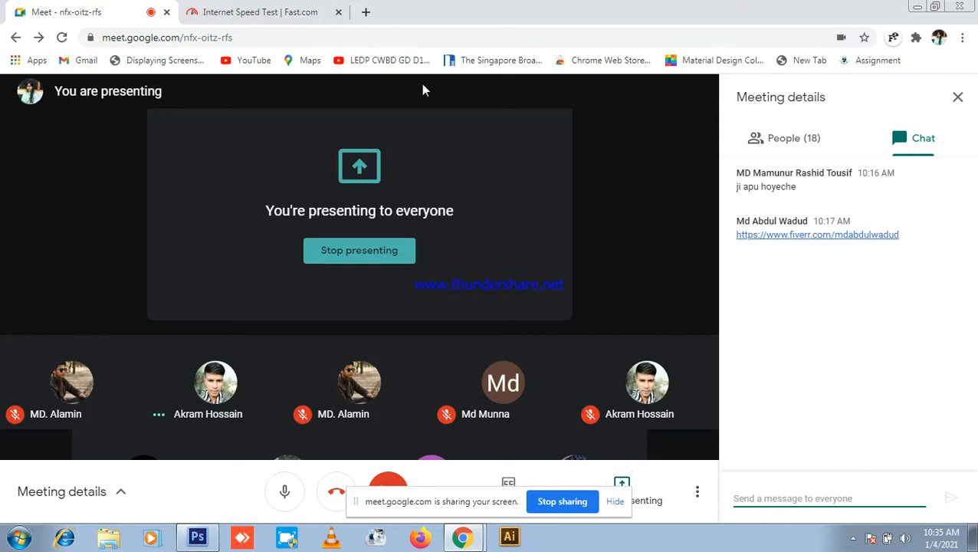
click(365, 12)
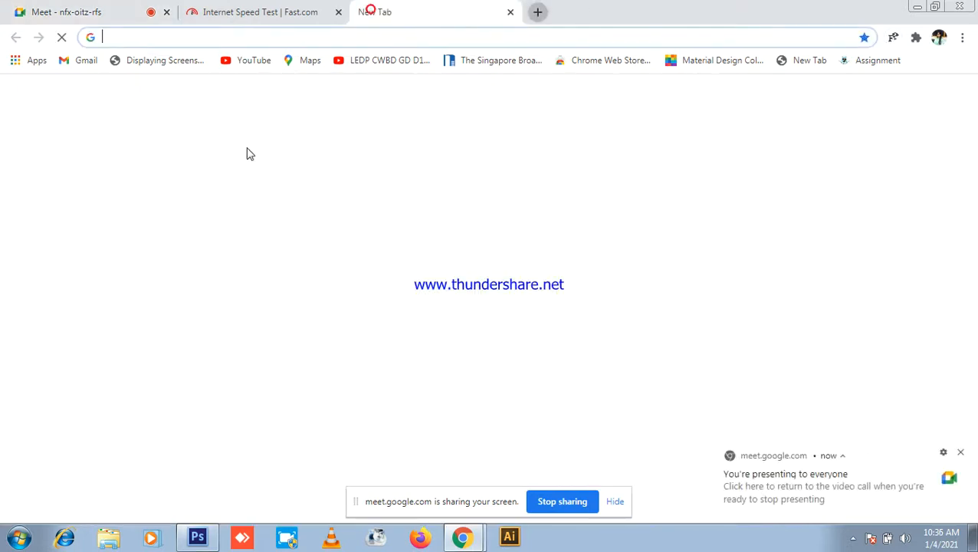
Step: Switch from the New Tab page back to the Meet call tab
click(62, 12)
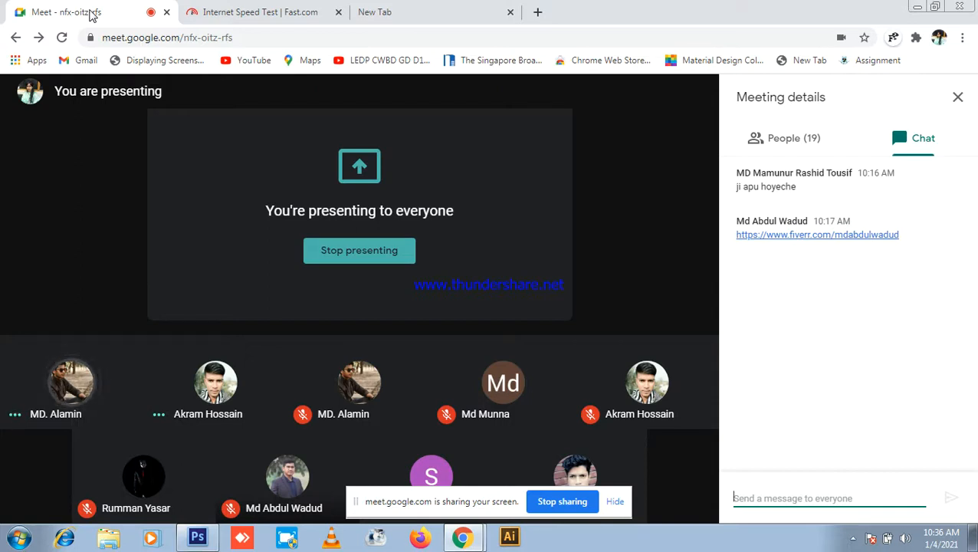
Step: Hide the sharing notice, list the 19 participants under People, then bring Photoshop forward
mouse_move(197, 333)
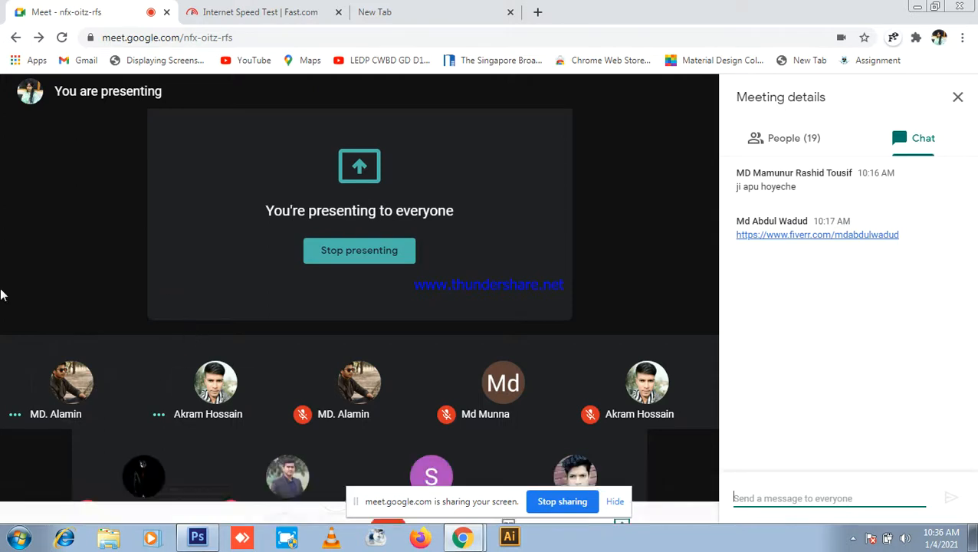
click(615, 502)
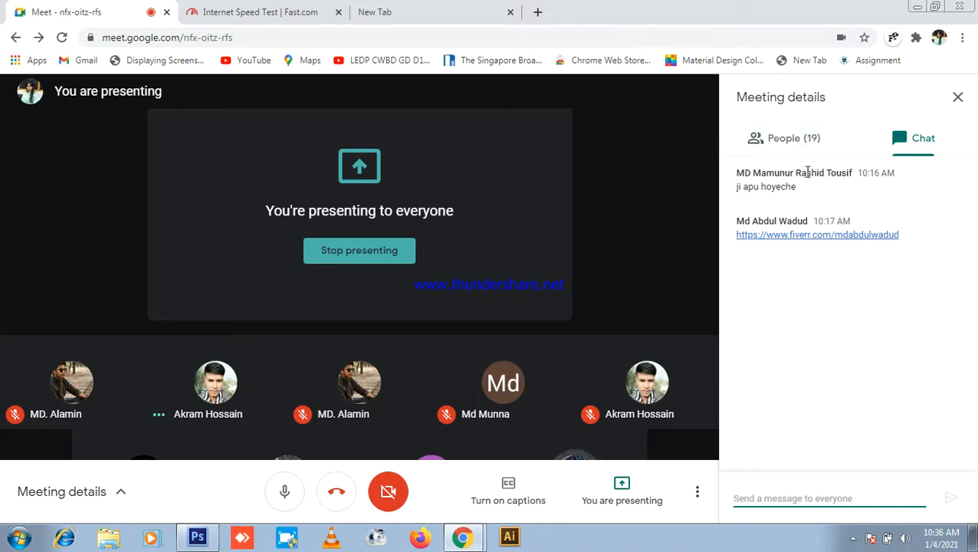
click(809, 146)
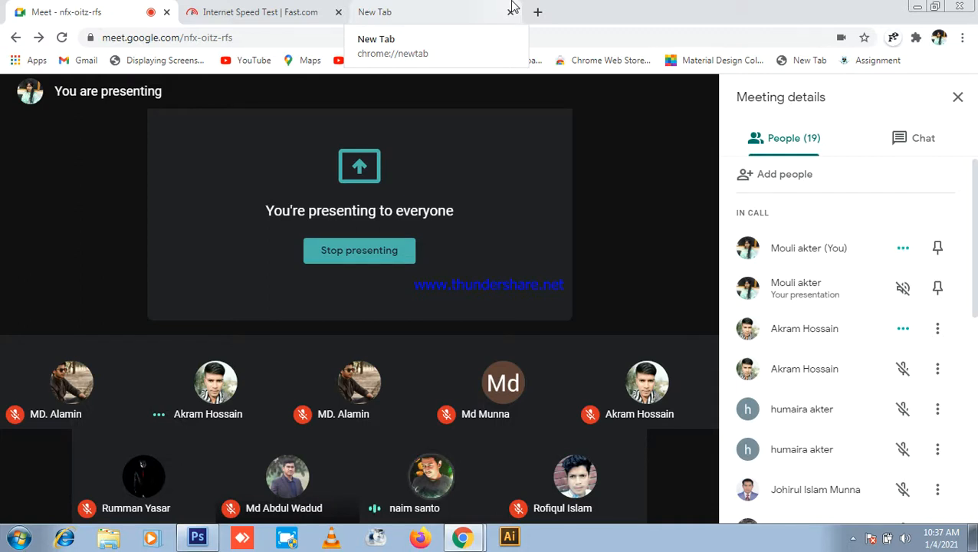
click(197, 537)
Step: Create a new 40 × 50 mm document at 300 pixels/inch in CMYK Color
click(42, 15)
click(43, 20)
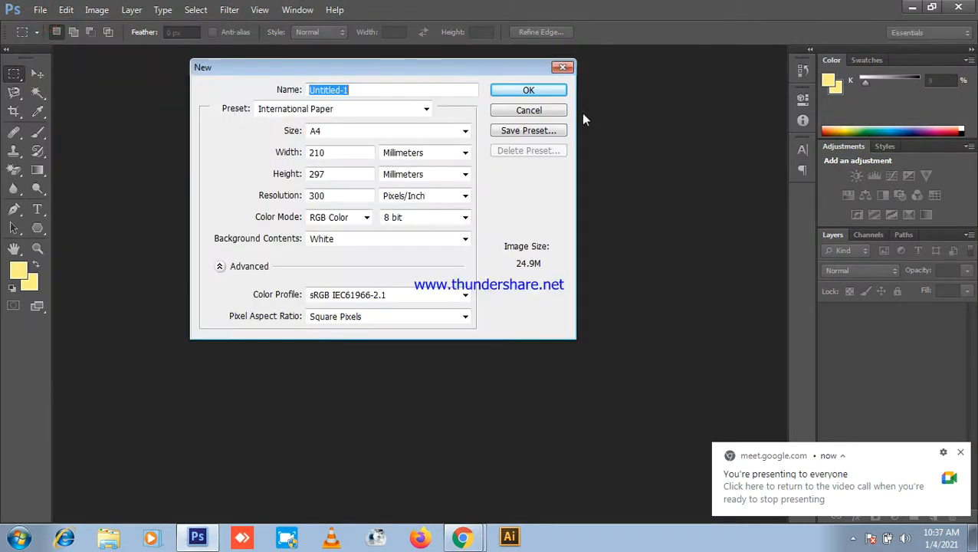
double_click(334, 152)
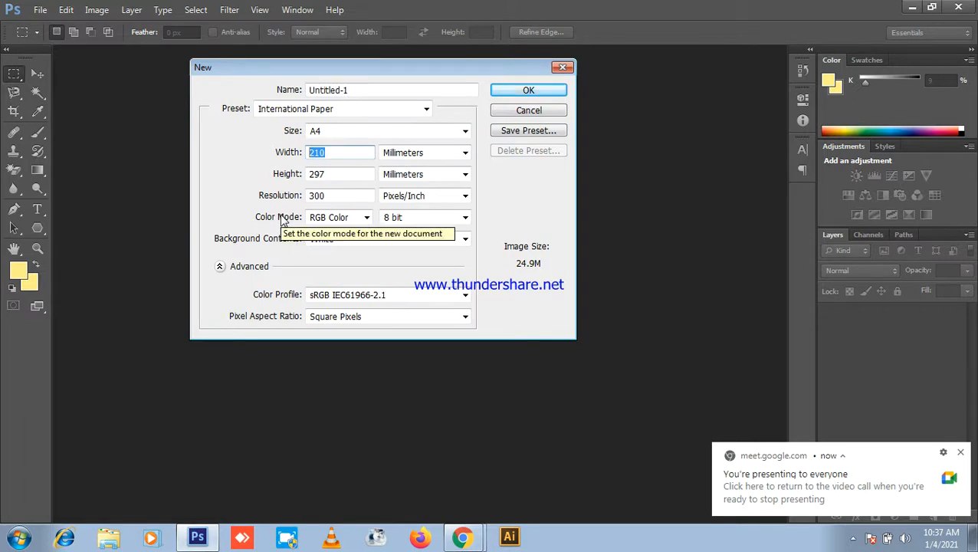
text(40)
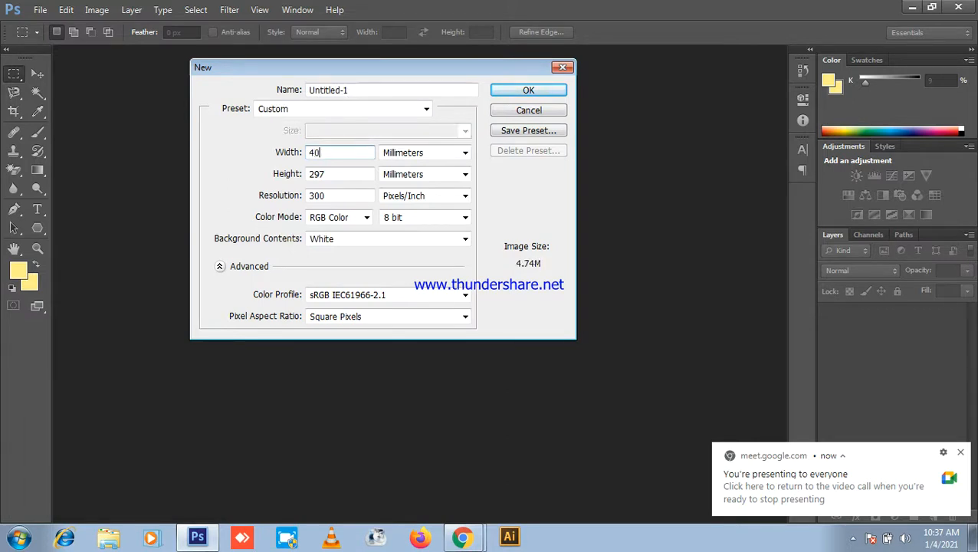
double_click(337, 173)
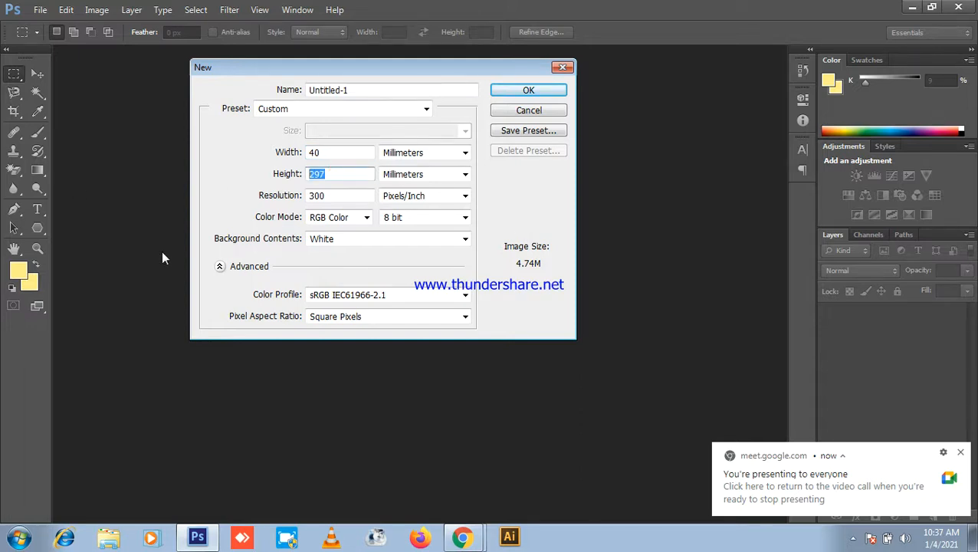
text(50)
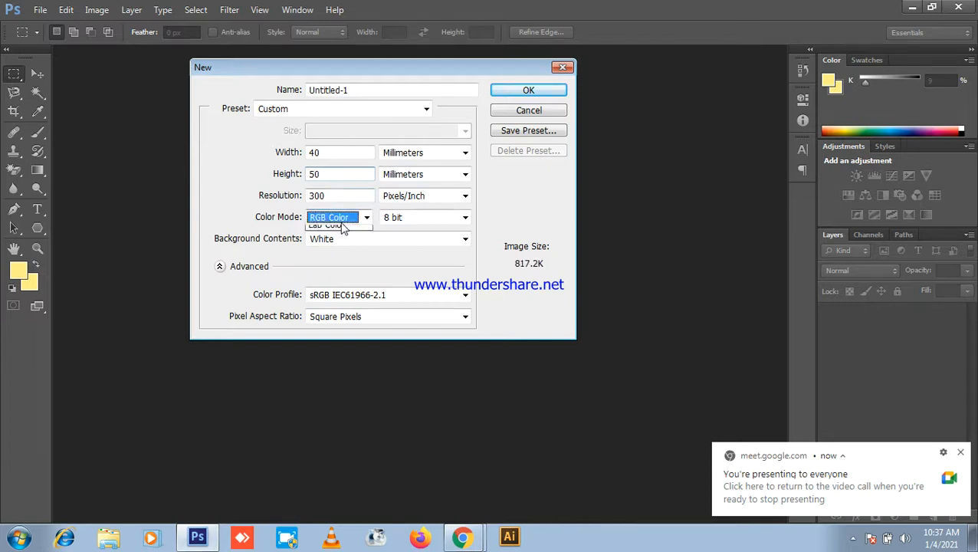
click(340, 220)
click(330, 266)
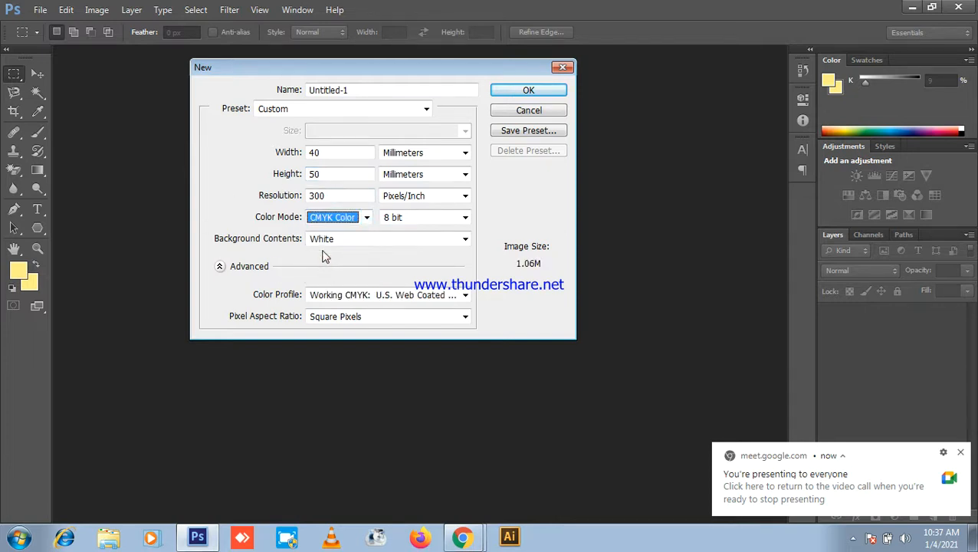
double_click(338, 195)
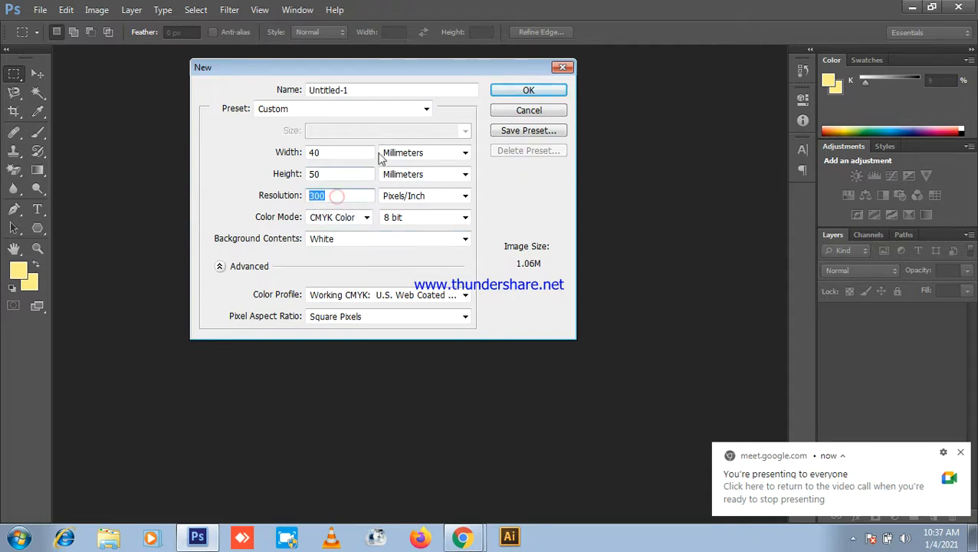
click(509, 93)
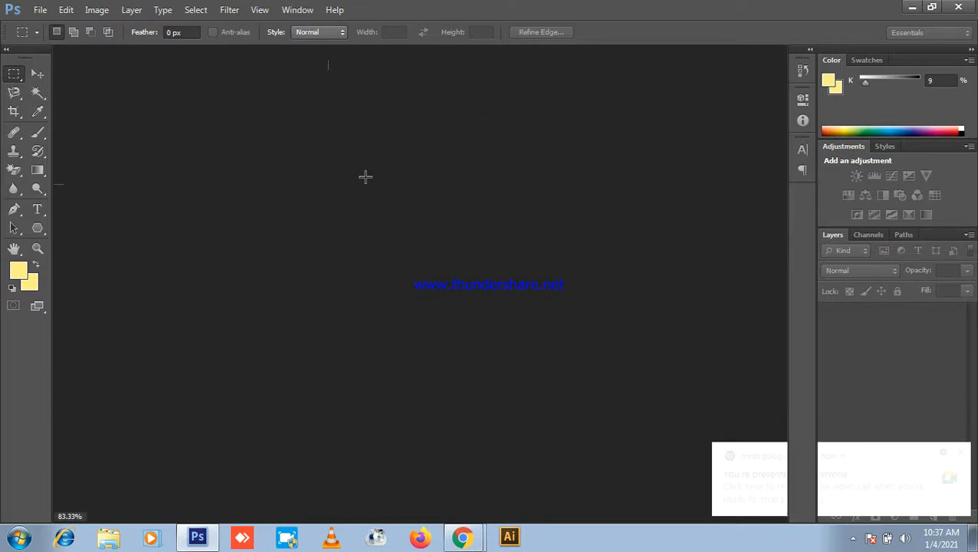
Step: Check the canvas dimensions in Canvas Size, cancelling without changes and keeping pixel rulers
scroll(544, 131, down, 9)
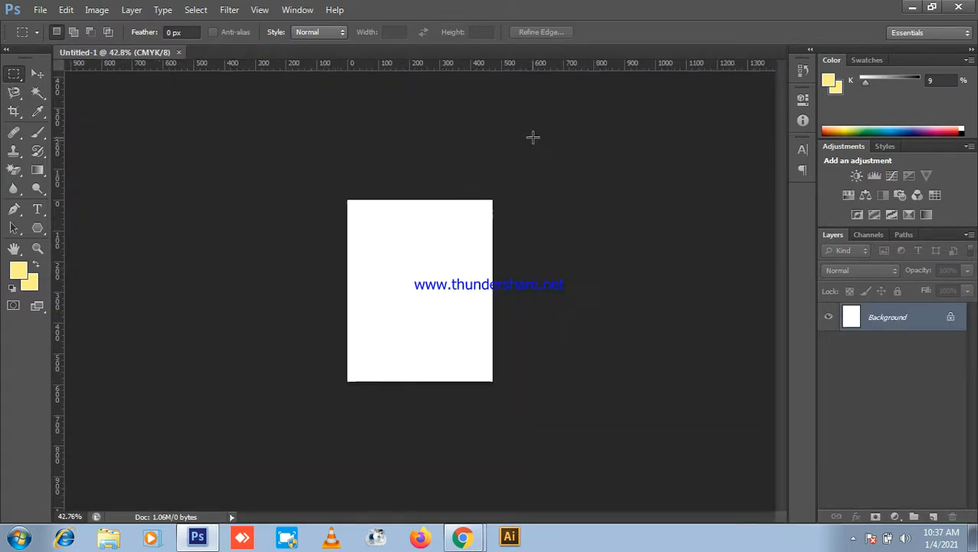
scroll(506, 165, up, 2)
right_click(352, 64)
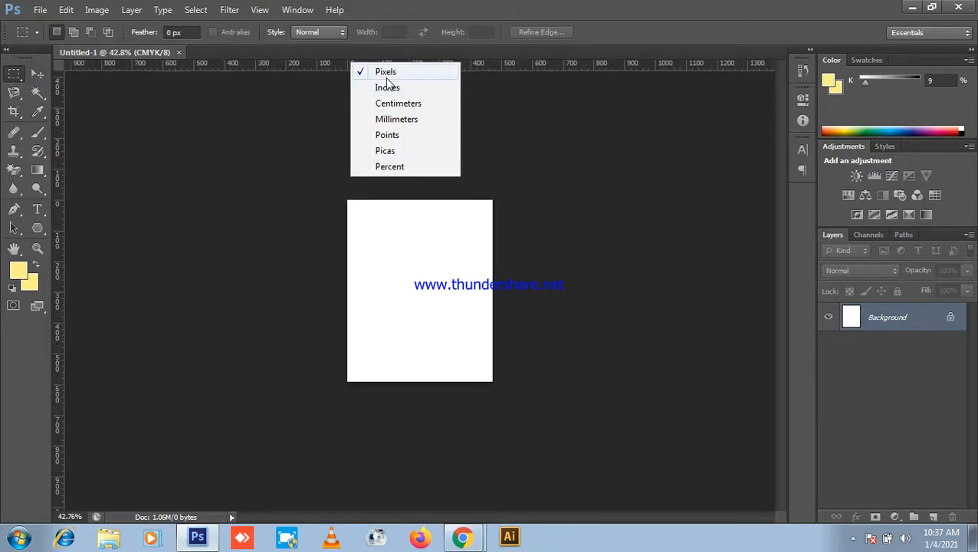
click(519, 7)
click(96, 10)
click(115, 128)
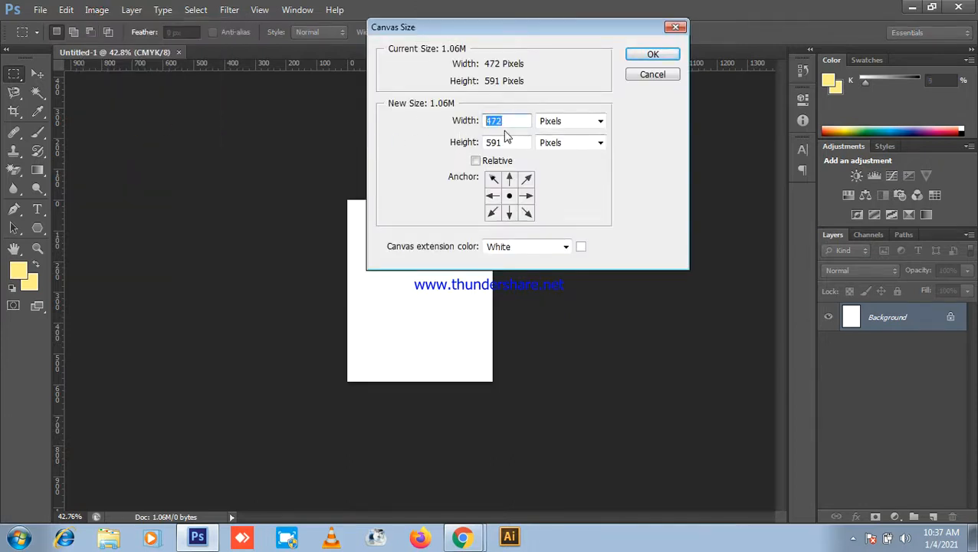
key(Tab)
click(640, 77)
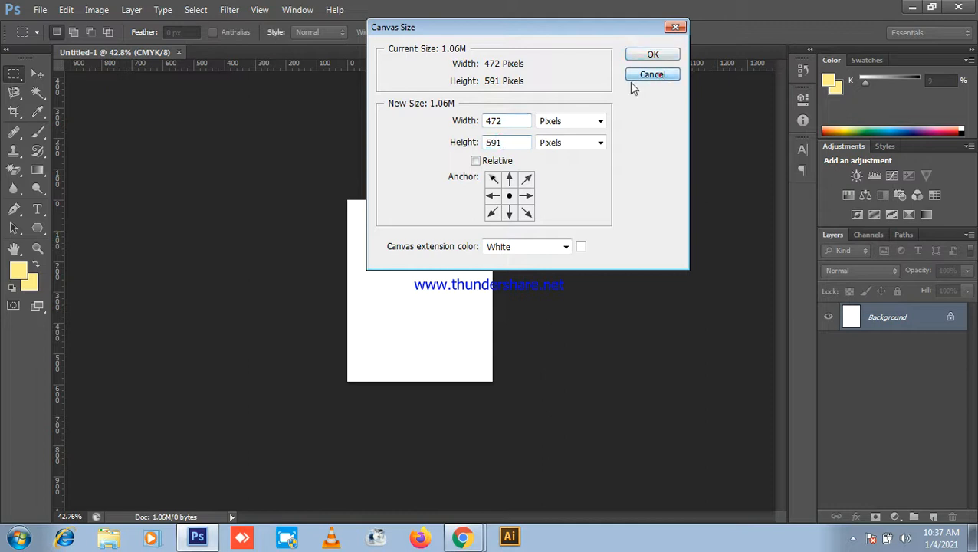
Step: Switch the rulers to inches and confirm the canvas reads 1.573 × 1.97 inches
right_click(431, 64)
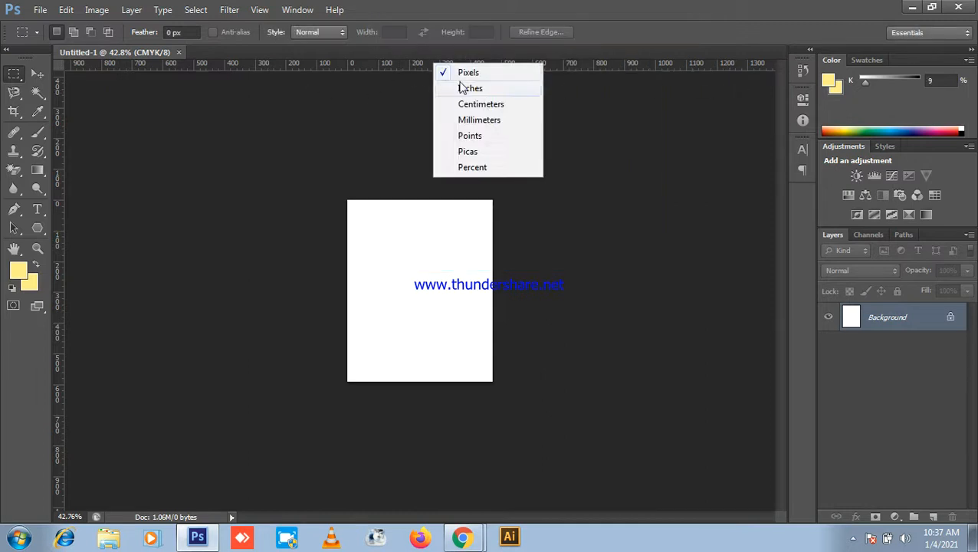
click(473, 90)
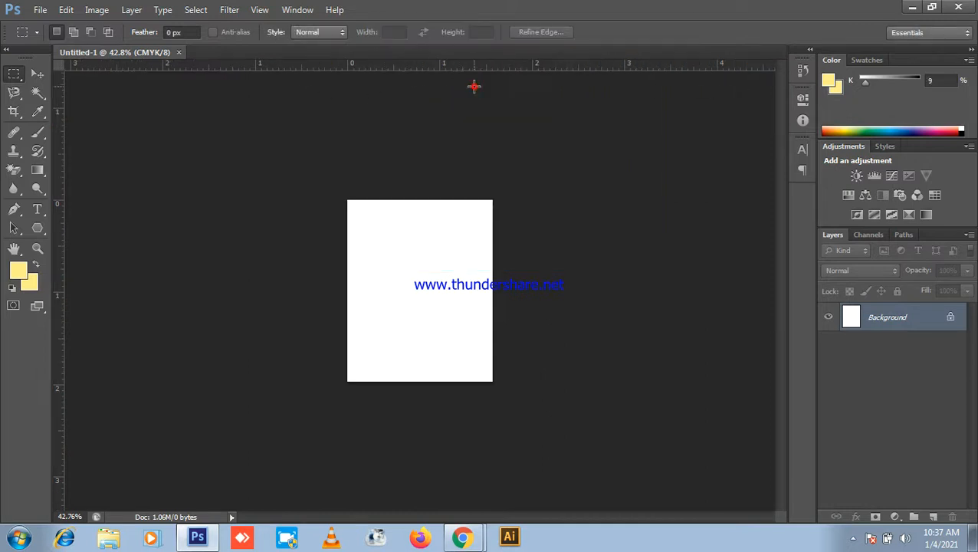
click(96, 10)
click(130, 127)
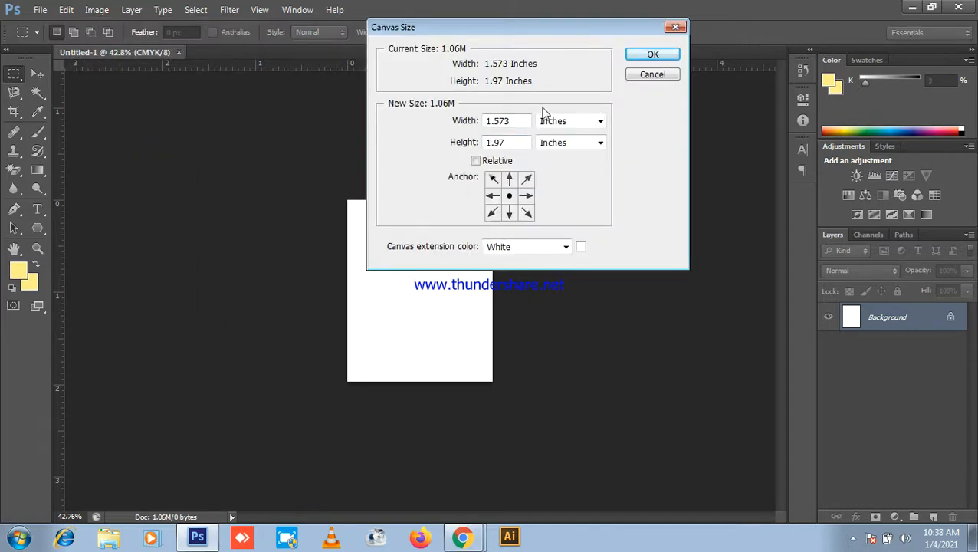
click(645, 77)
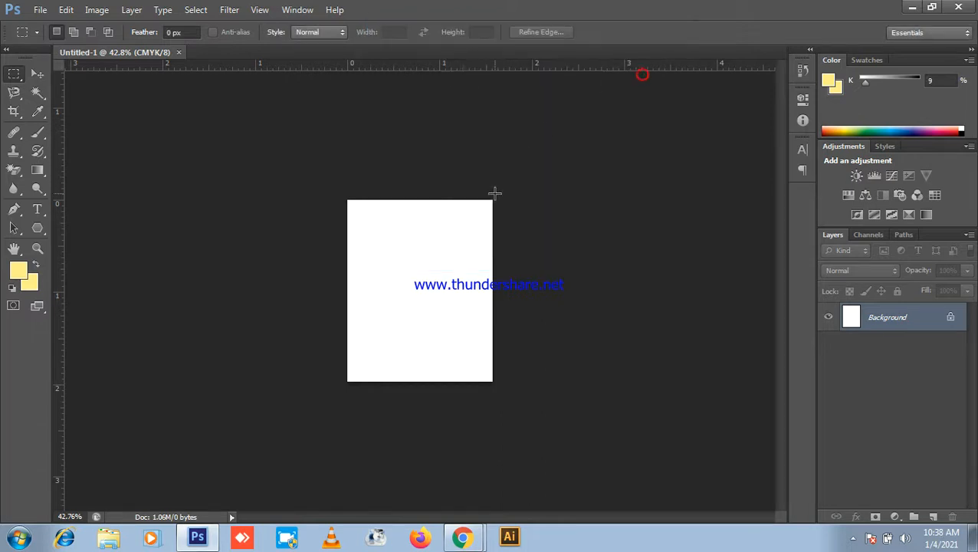
scroll(502, 184, up, 2)
Step: After glancing at the Meet call, switch Photoshop's rulers back to pixels
click(912, 7)
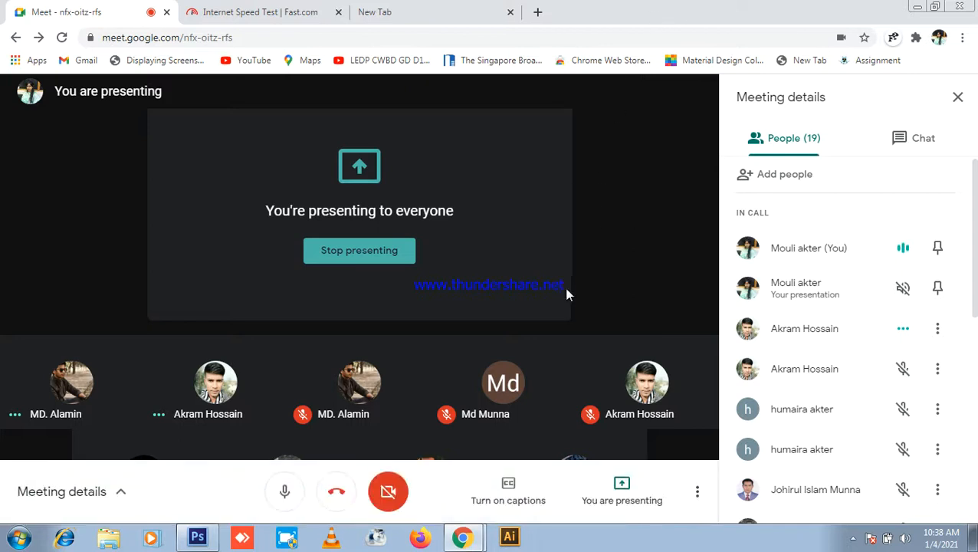
click(197, 537)
scroll(349, 217, down, 1)
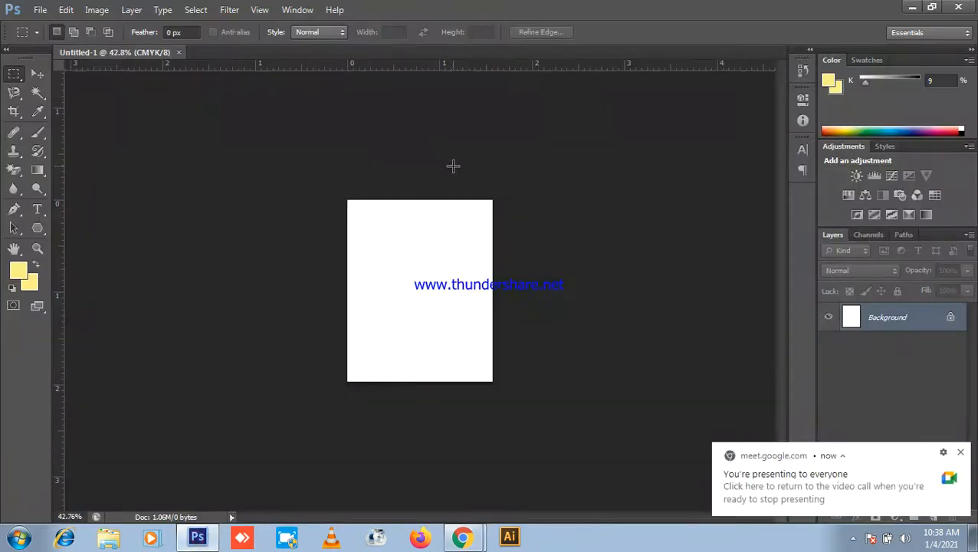
right_click(425, 69)
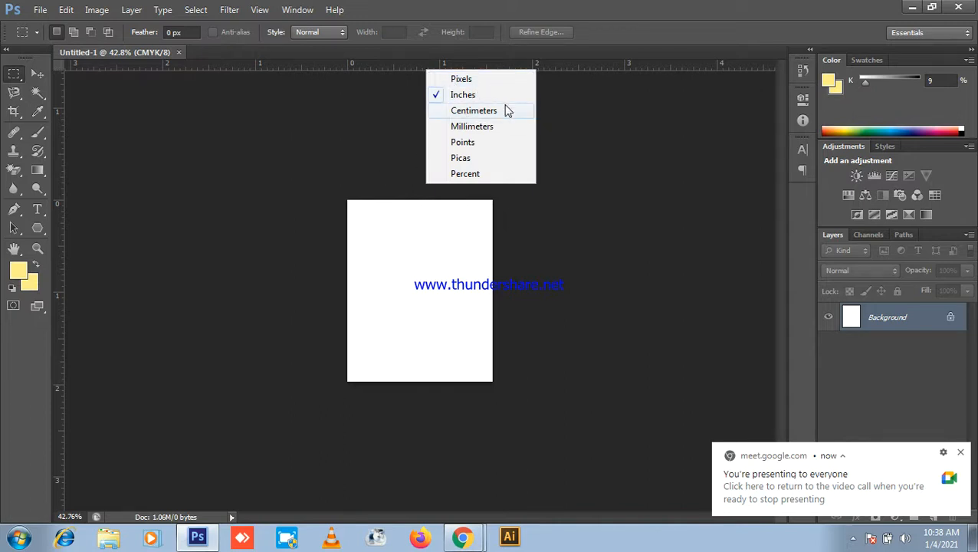
click(463, 79)
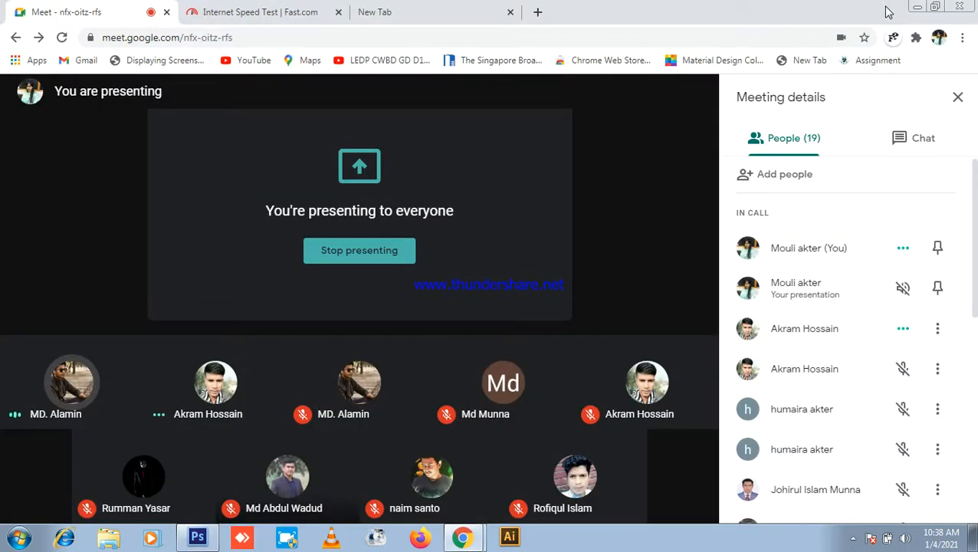
Step: Bring Photoshop forward and start a new document from the File menu
click(198, 536)
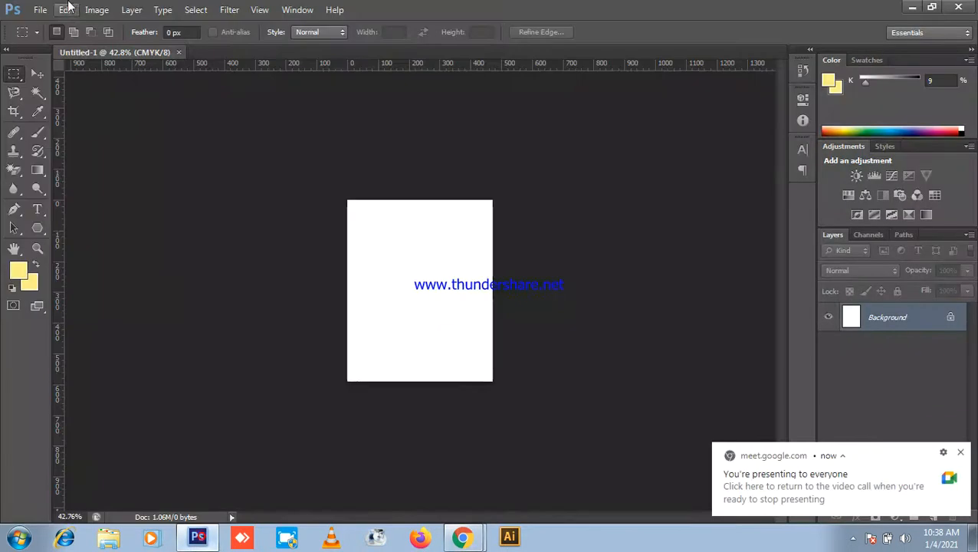
click(40, 9)
click(46, 24)
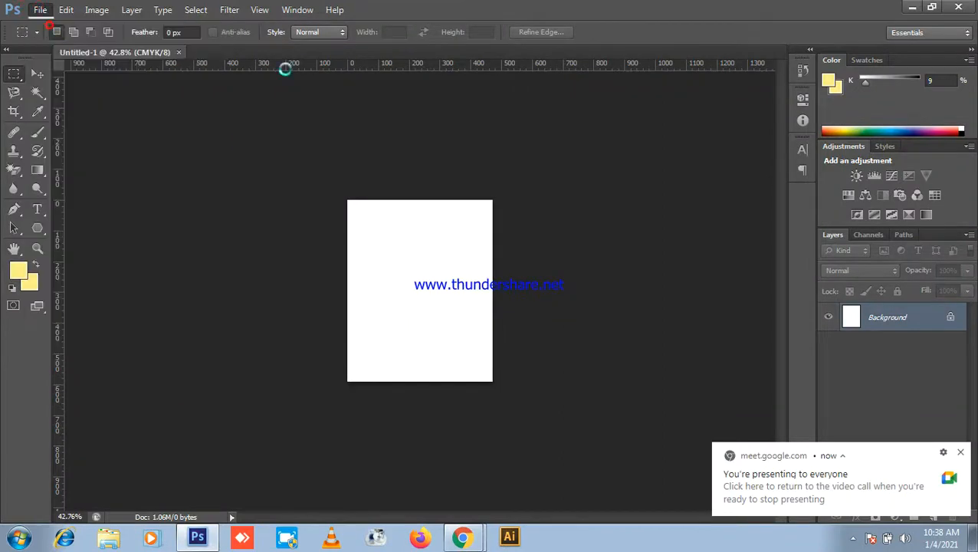
Step: Create the new document Untitled-2 at 40 mm wide by 50 mm high
double_click(341, 153)
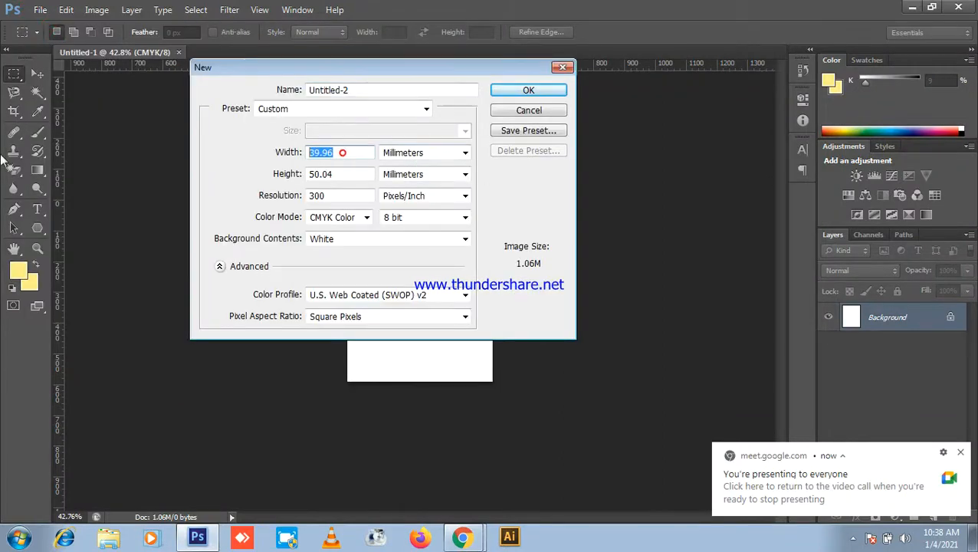
text(40)
drag(361, 175, 298, 174)
text(50)
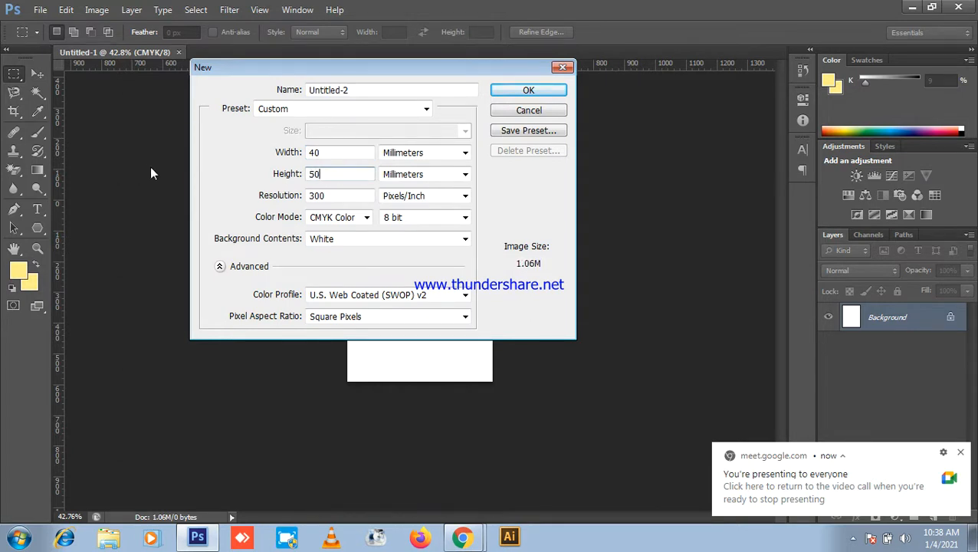
click(534, 91)
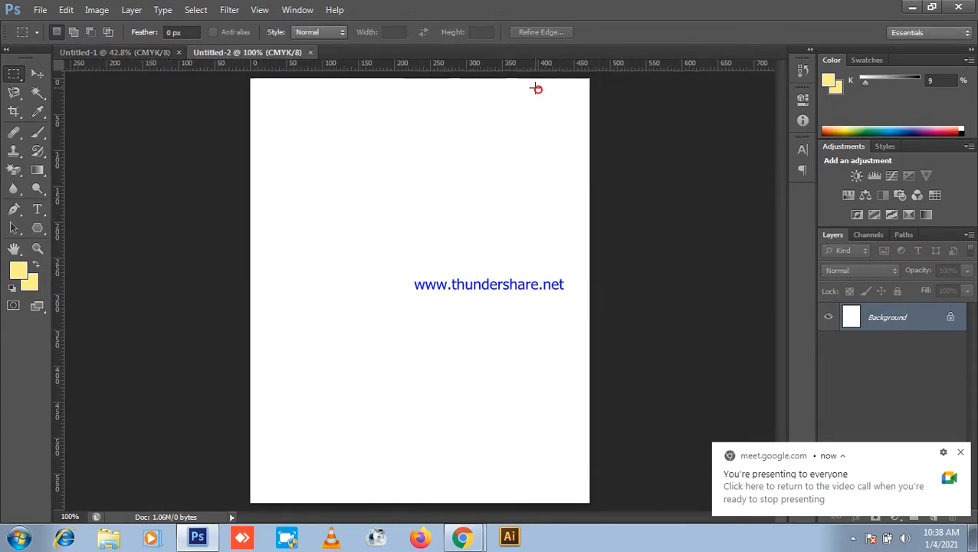
Step: Zoom out on Untitled-2 and switch to Chrome's new tab page
key(ctrl+minus)
key(ctrl+minus)
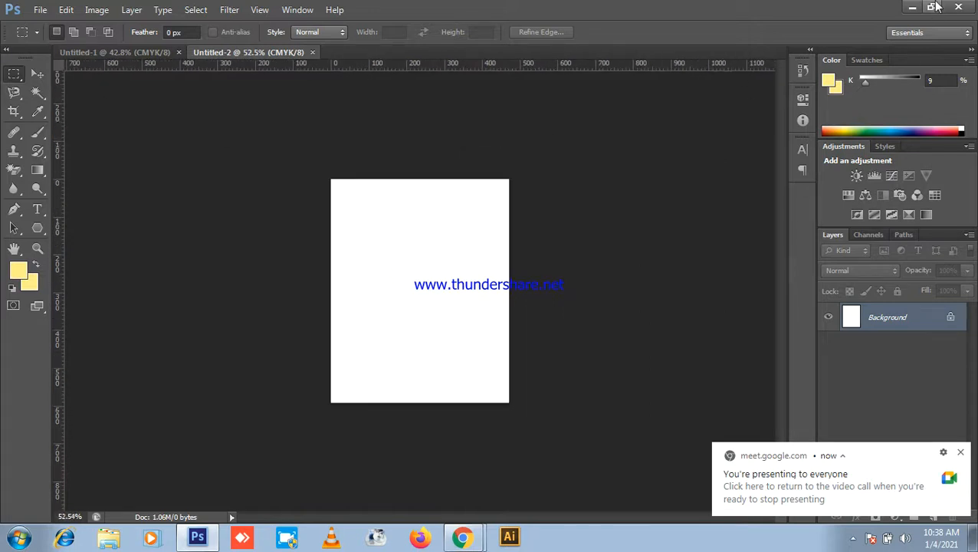
key(alt+Tab)
click(429, 13)
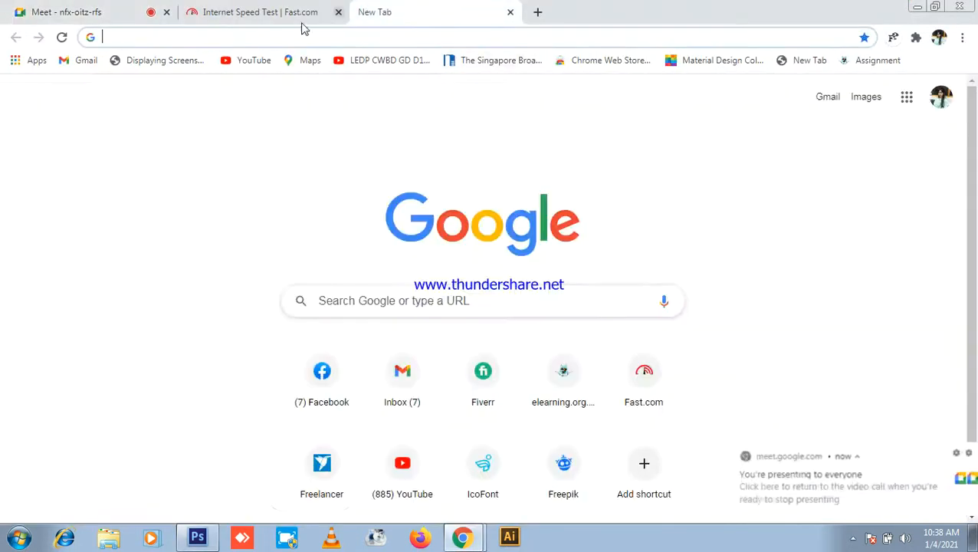
Step: Search Google for 'man picture' and show only the image results
click(35, 11)
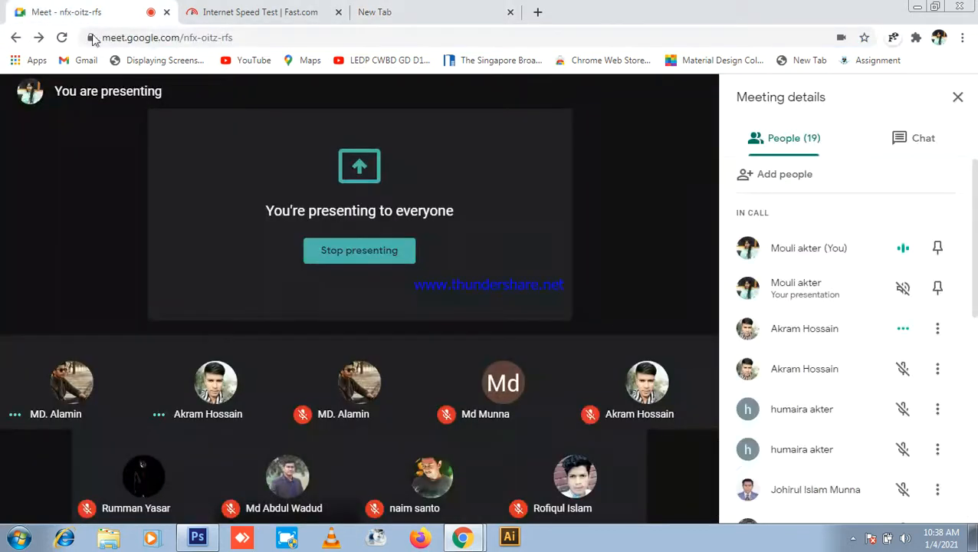
click(402, 11)
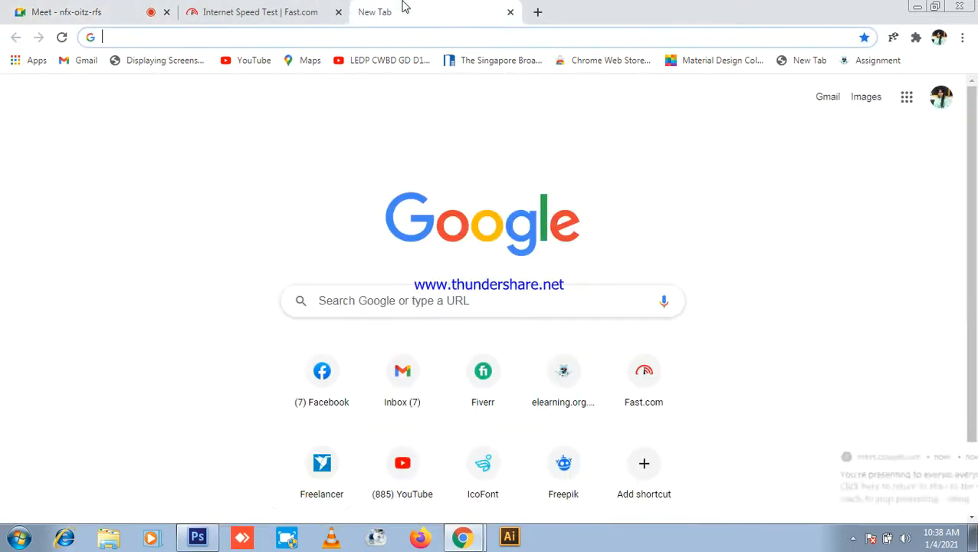
click(181, 38)
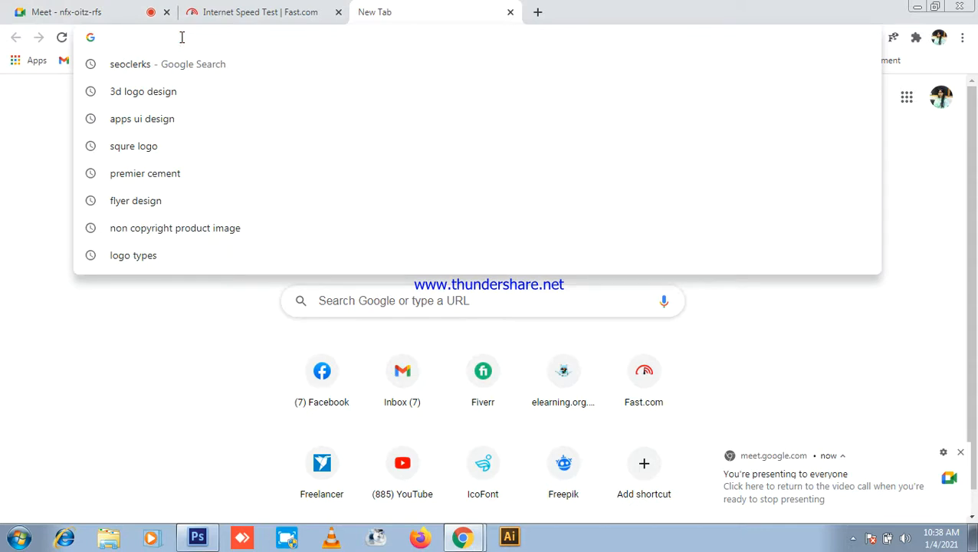
text(man )
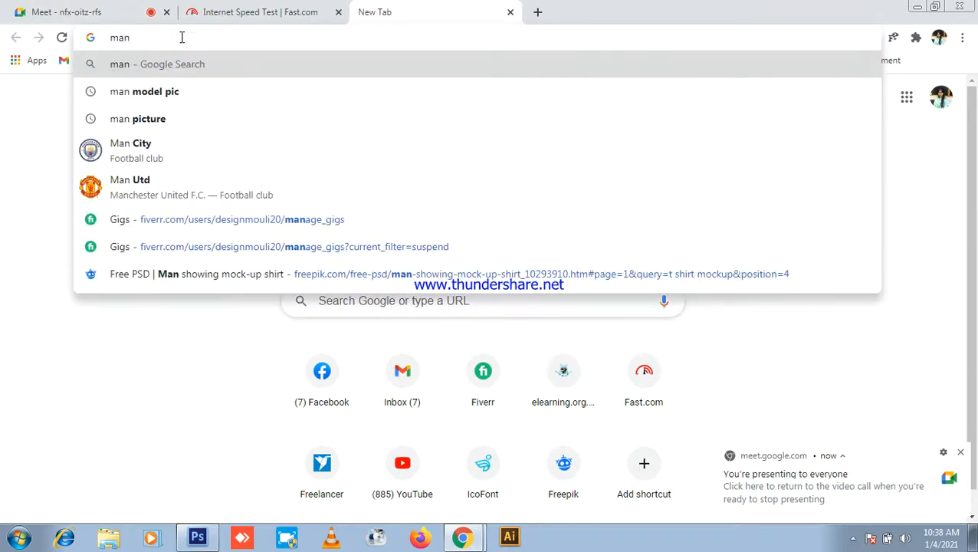
text(pictur)
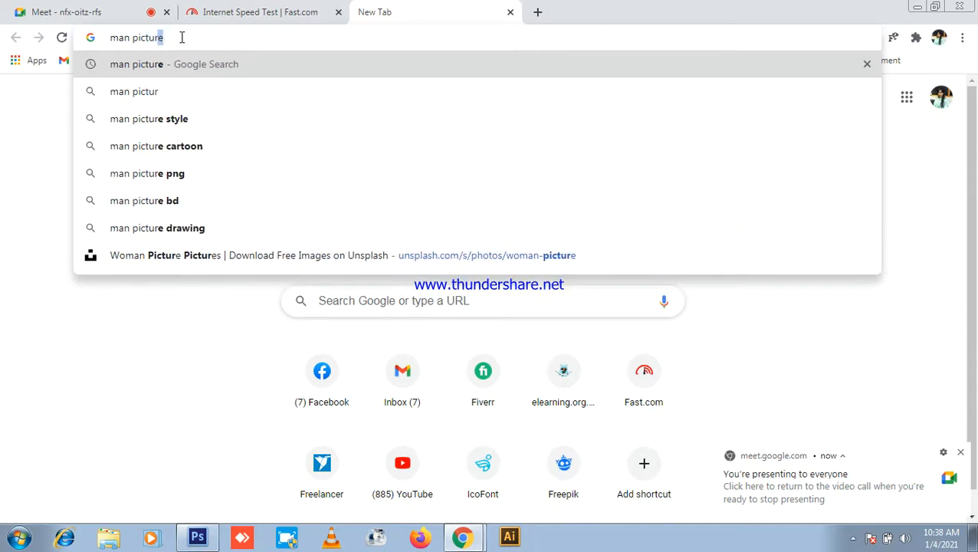
key(Return)
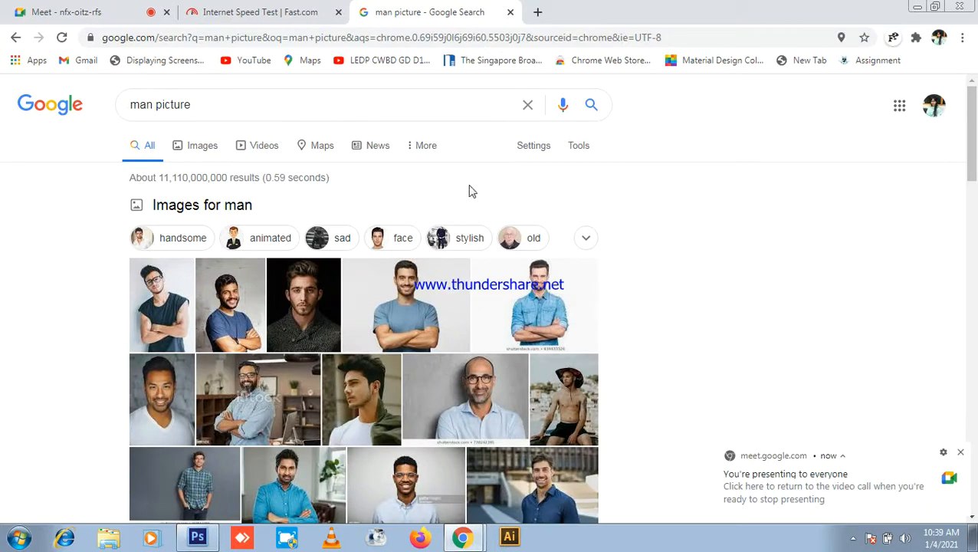
click(217, 207)
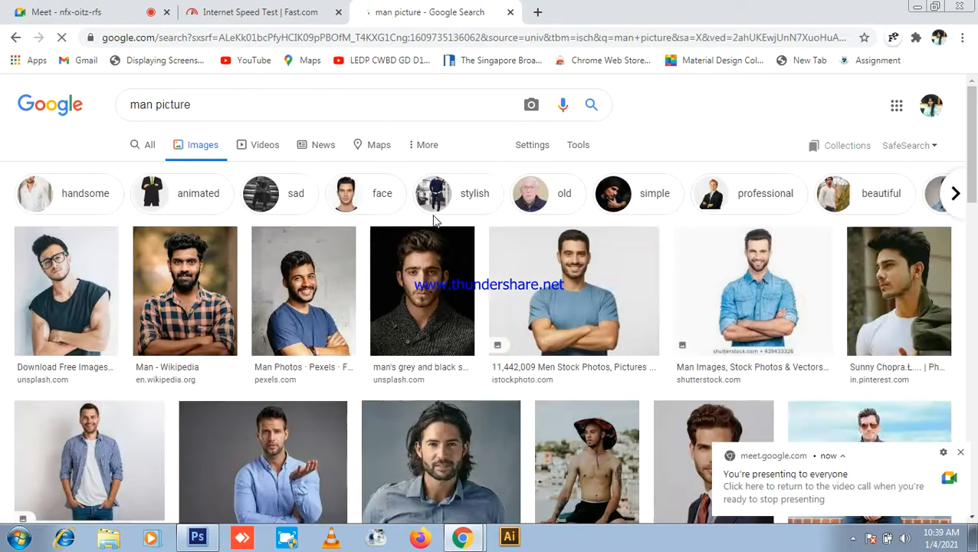
Step: Copy the Wikipedia photo of the checked-shirt man and return to Photoshop
scroll(639, 221, down, 5)
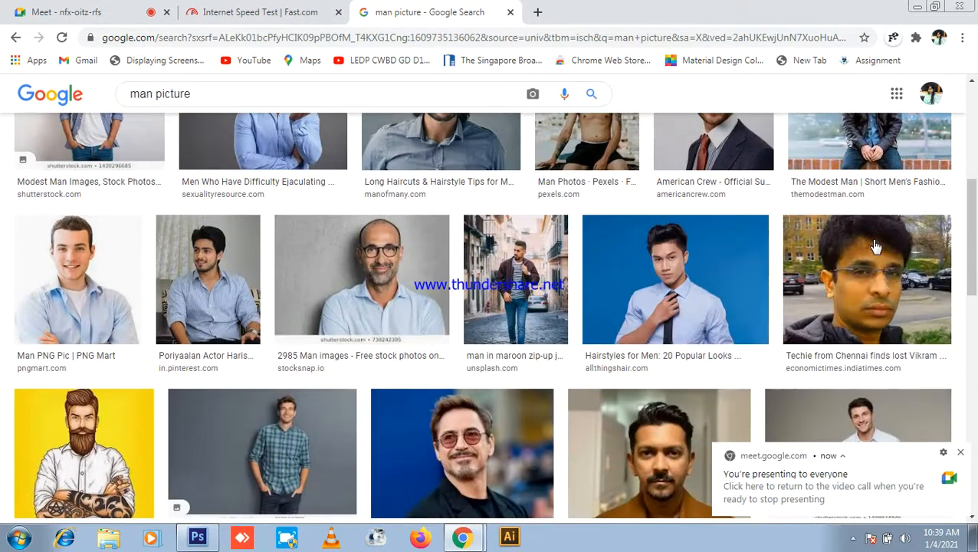
scroll(872, 245, down, 4)
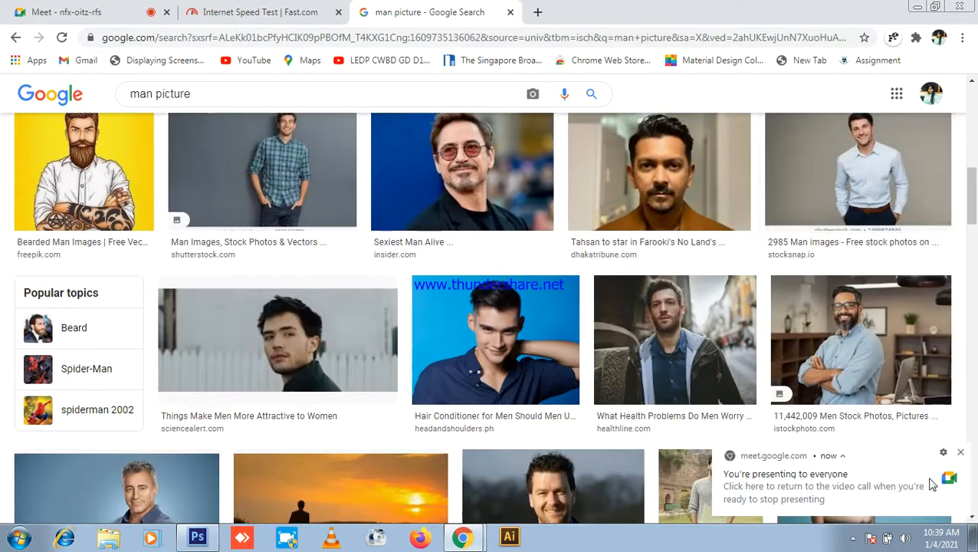
click(961, 452)
scroll(954, 450, down, 5)
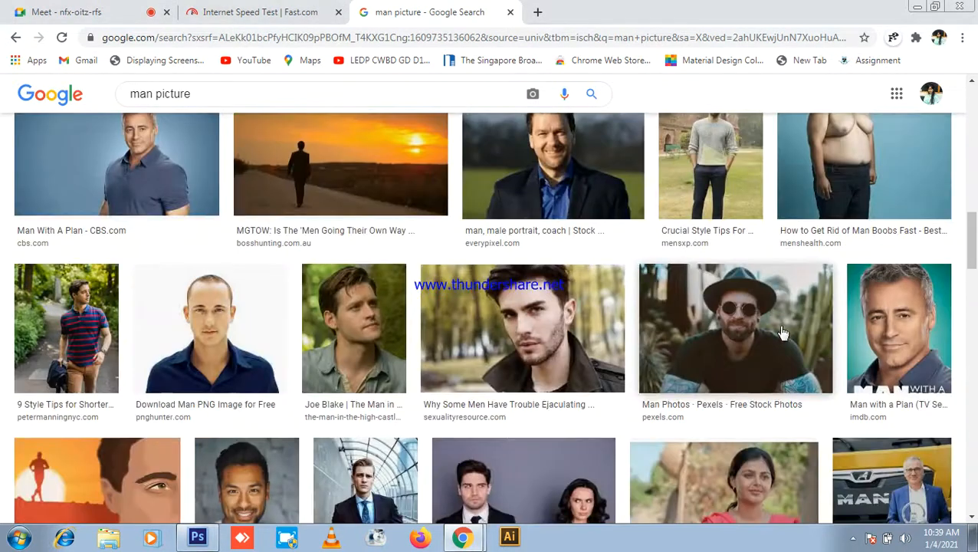
scroll(796, 328, down, 10)
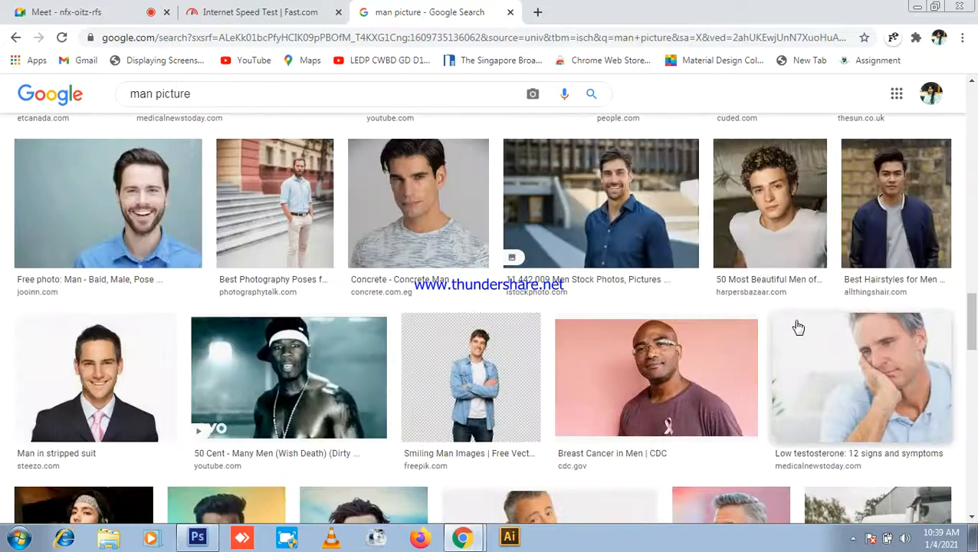
scroll(798, 328, down, 10)
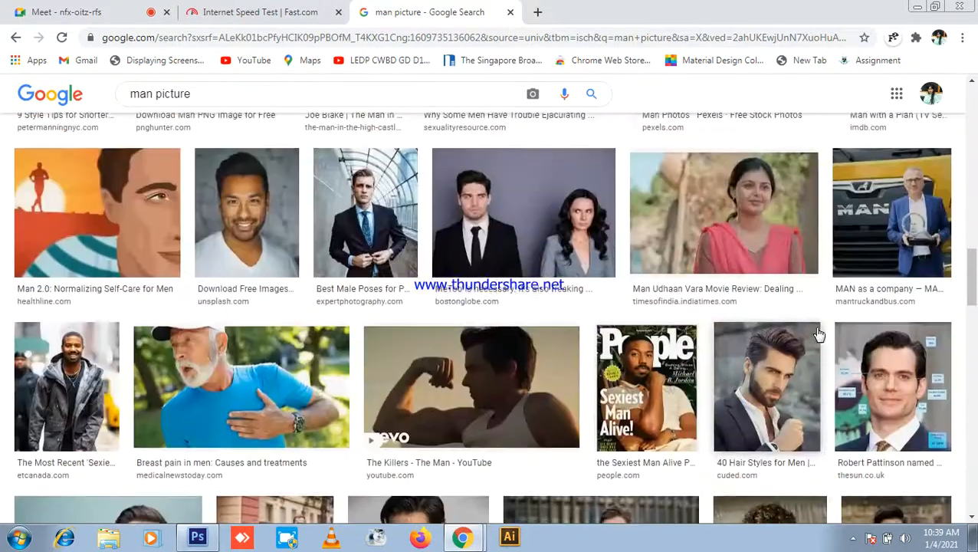
scroll(828, 328, up, 15)
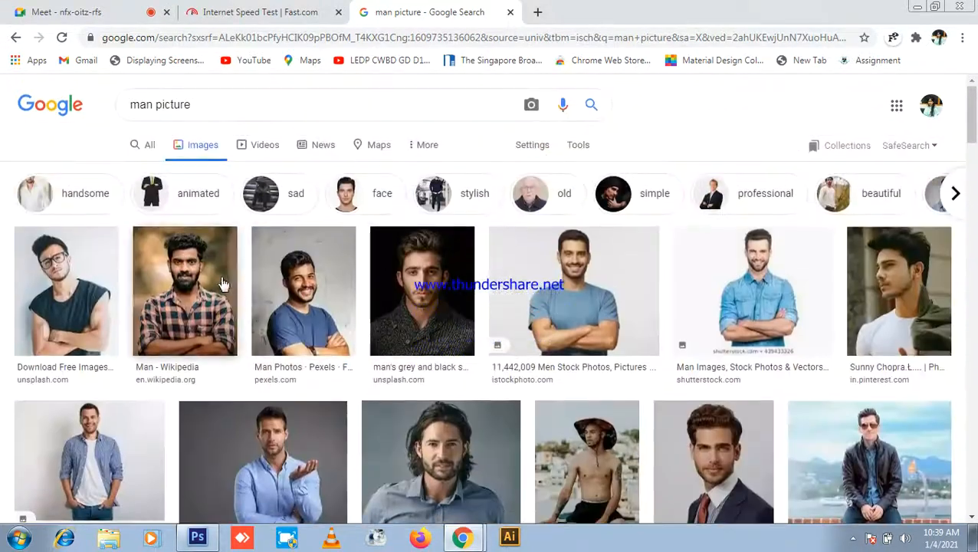
click(196, 278)
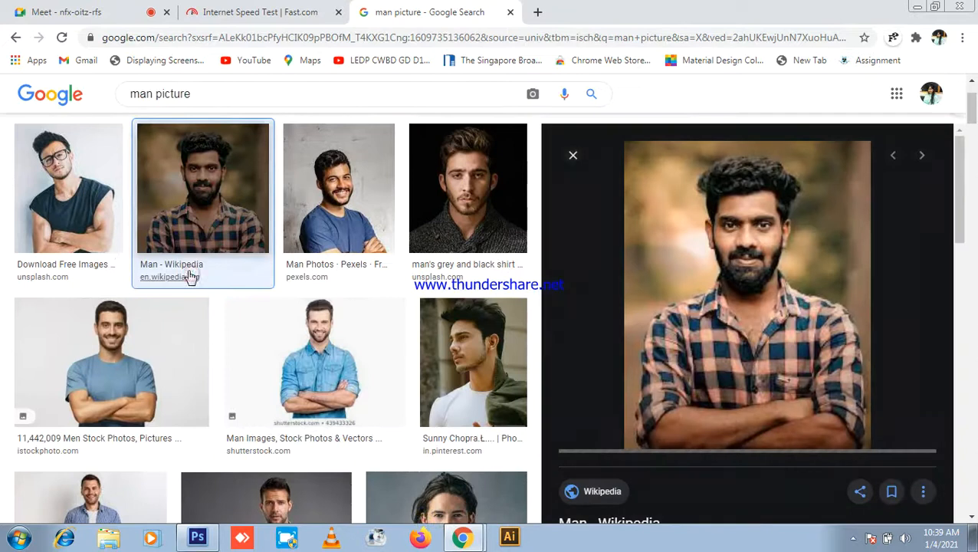
right_click(801, 298)
click(814, 443)
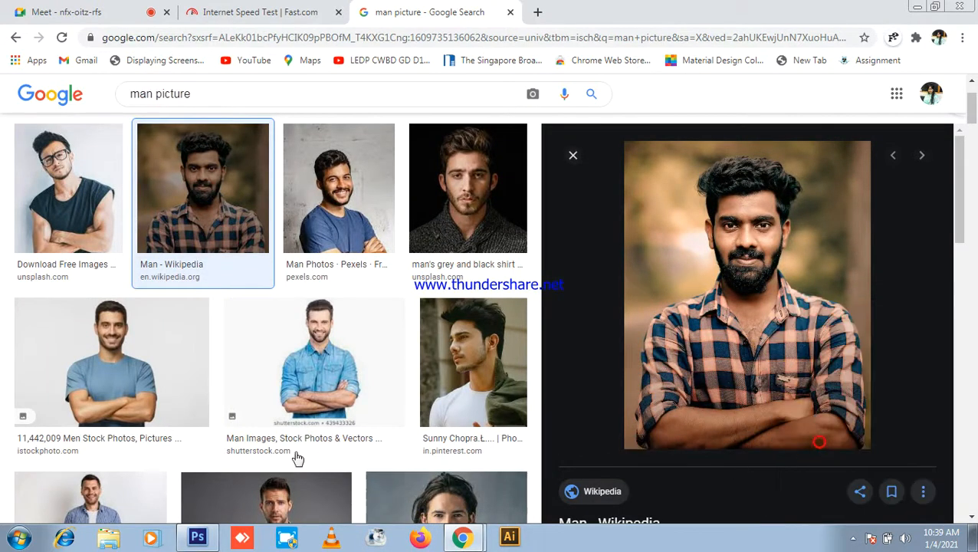
click(197, 537)
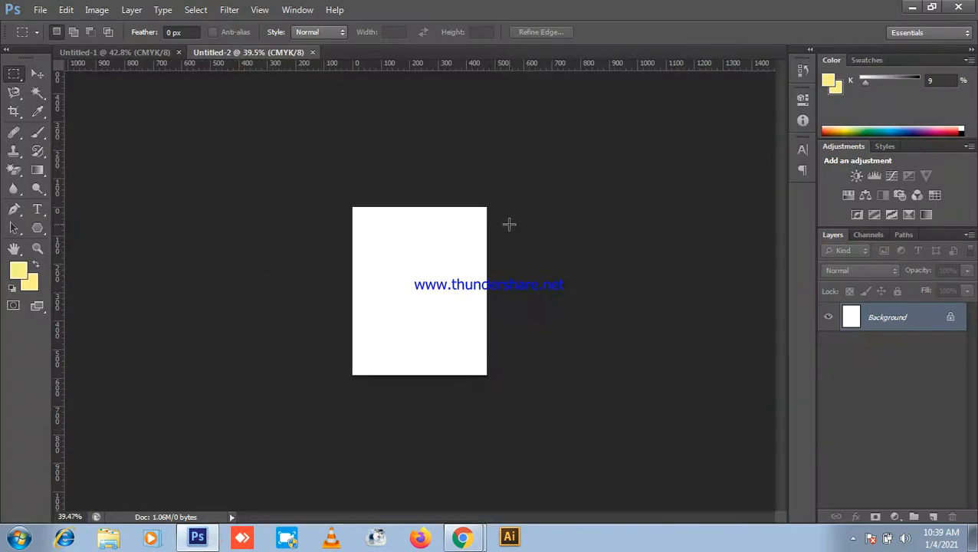
Step: Create a new A4 document using the International Paper preset
key(ctrl+n)
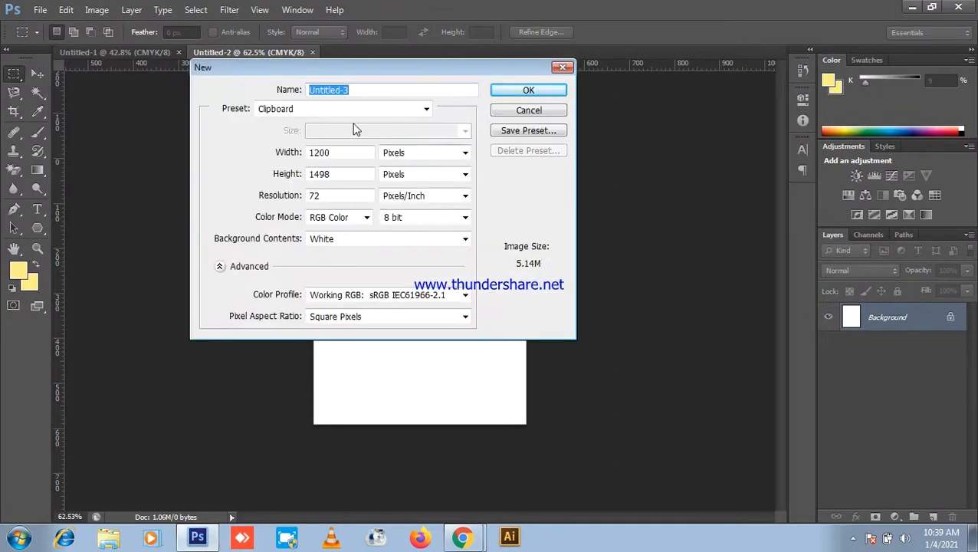
click(323, 114)
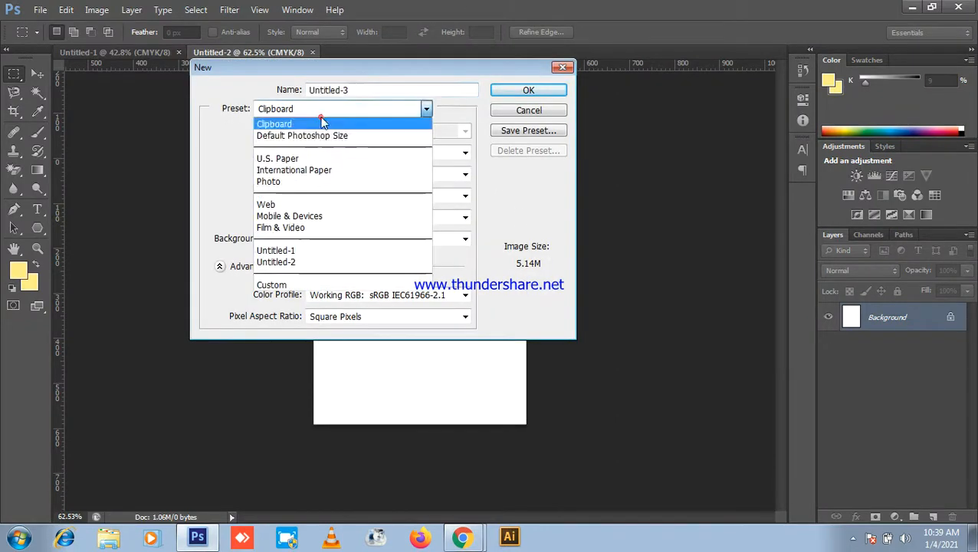
click(321, 170)
click(528, 90)
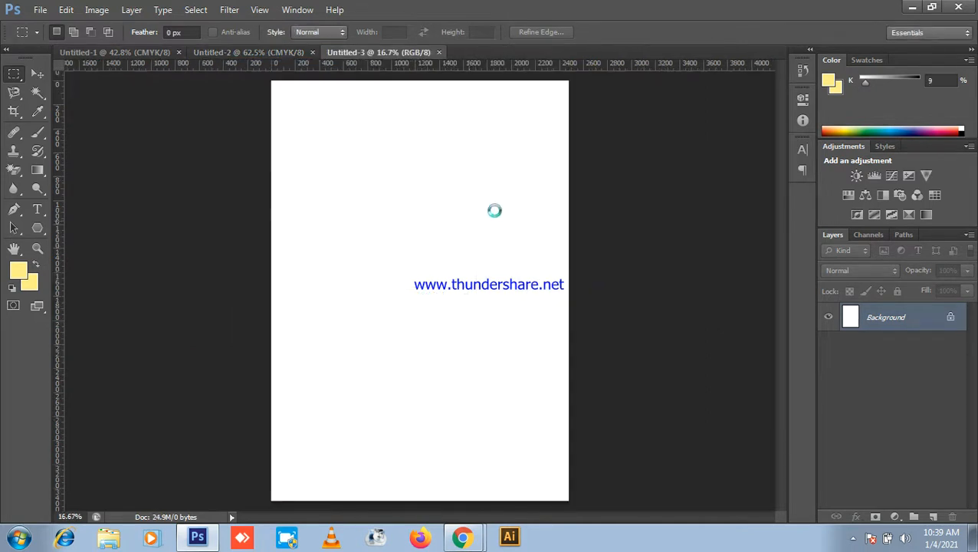
Step: Paste the man's photo as Layer 1 and move it up and left
key(ctrl+v)
key(v)
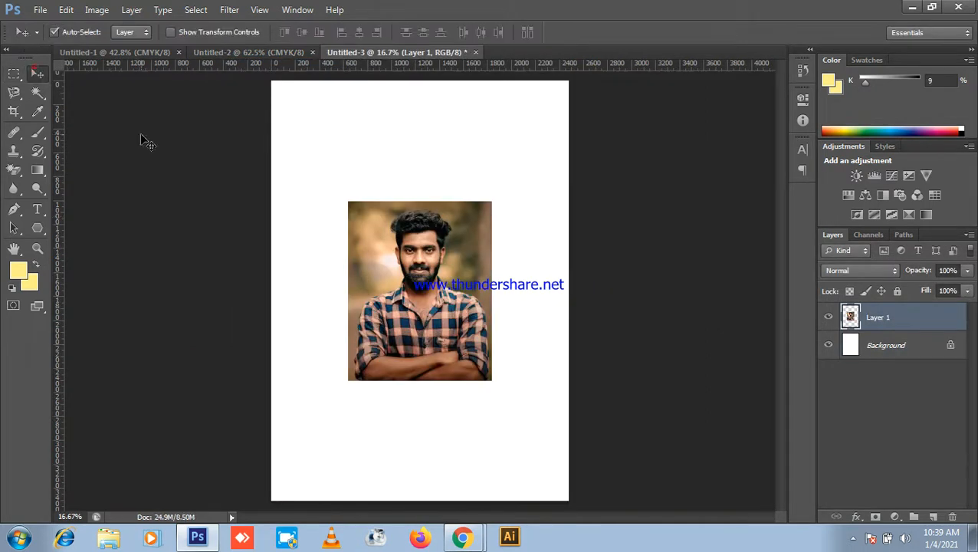
scroll(437, 267, up, 7)
drag(497, 306, 623, 339)
click(447, 330)
drag(439, 308, 431, 305)
Step: Free-transform the photo to about 152% and apply the new size
key(ctrl+t)
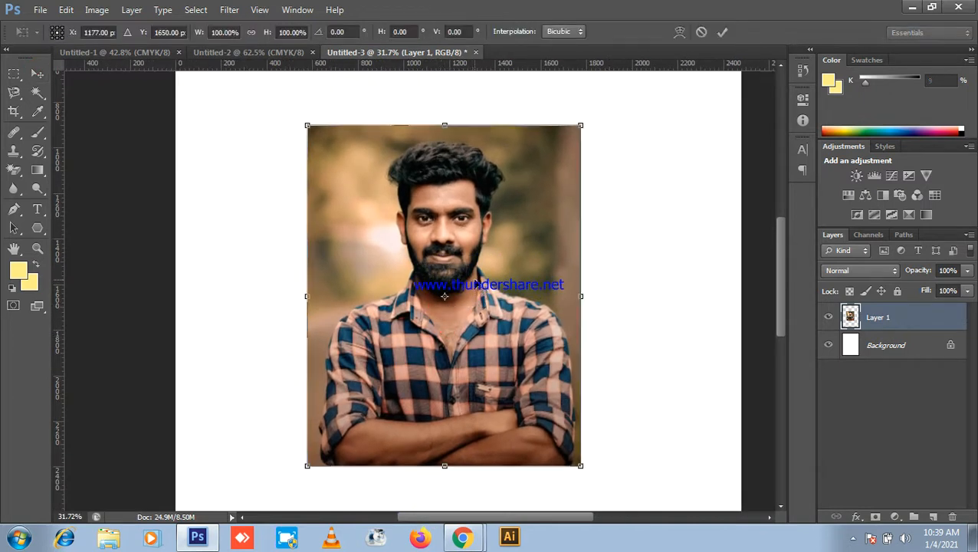
scroll(478, 281, down, 2)
drag(552, 170, 644, 145)
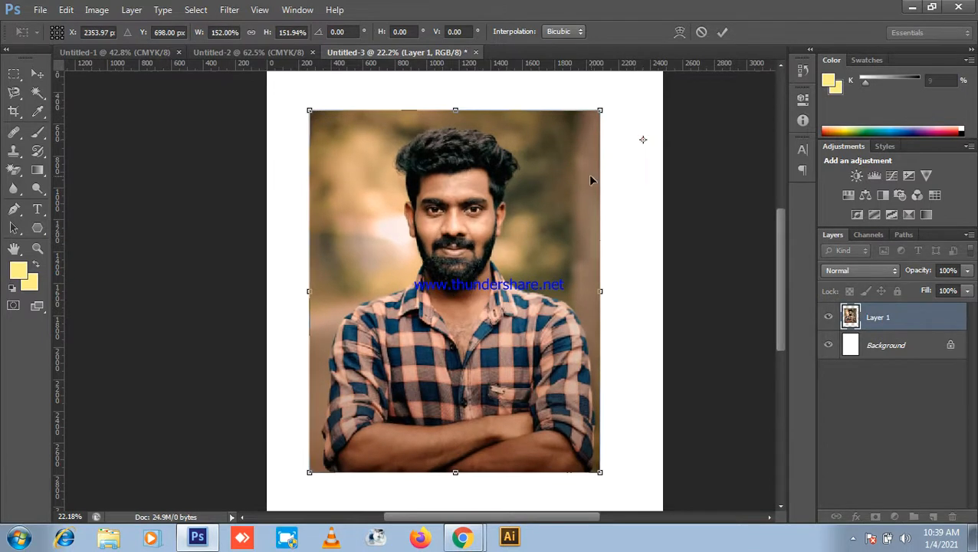
drag(570, 209, 580, 206)
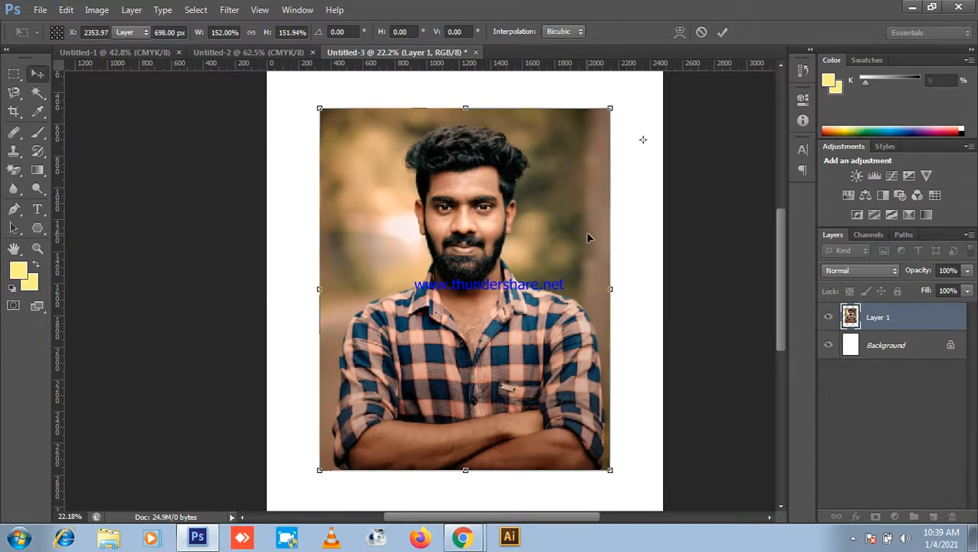
key(Return)
scroll(597, 240, down, 2)
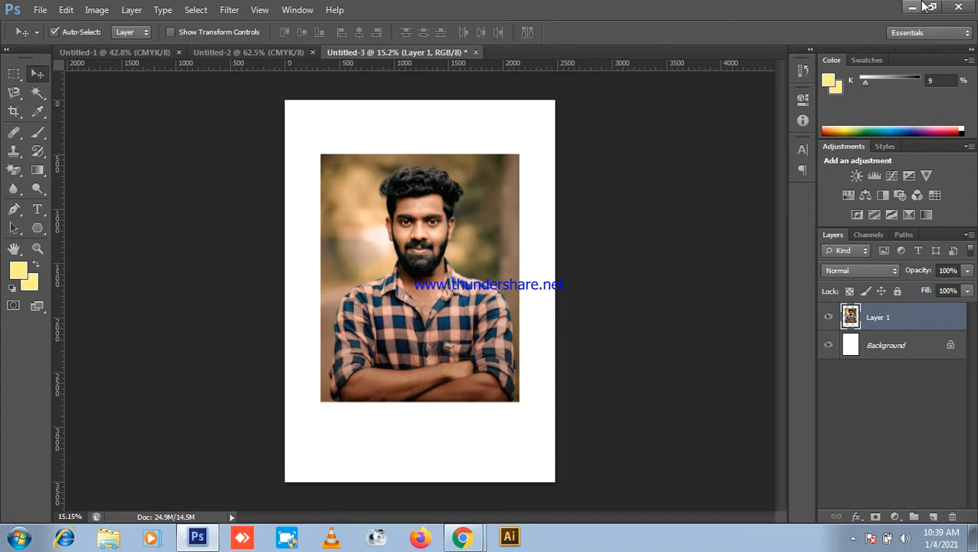
Step: Briefly check the Google Meet call, then return to Photoshop
click(912, 8)
click(40, 10)
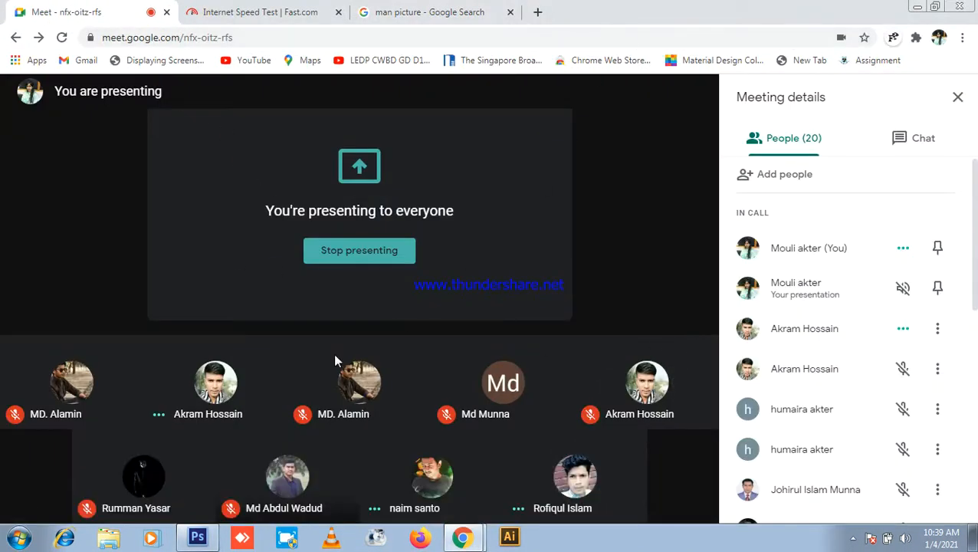
click(198, 537)
scroll(443, 269, up, 12)
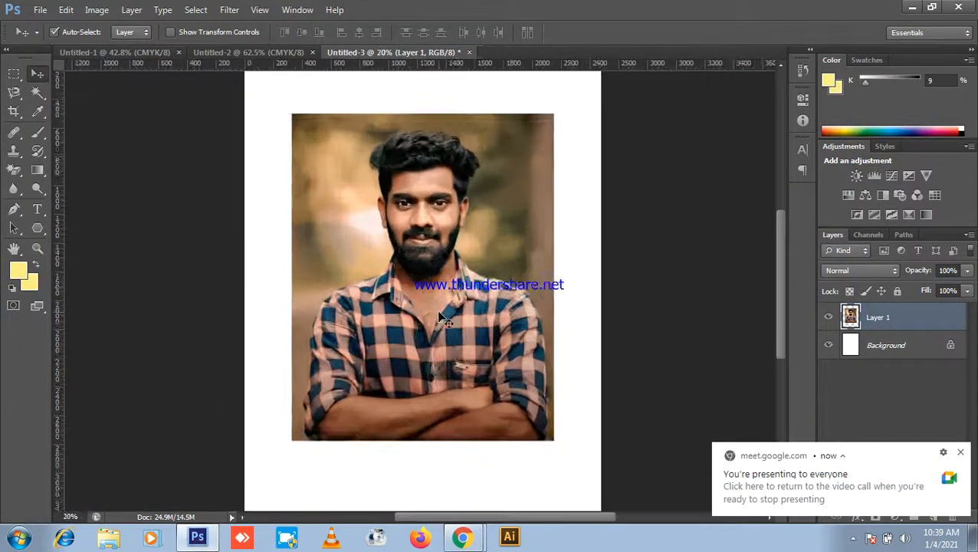
Step: Switch from the Move tool to the Pen tool
scroll(434, 230, down, 3)
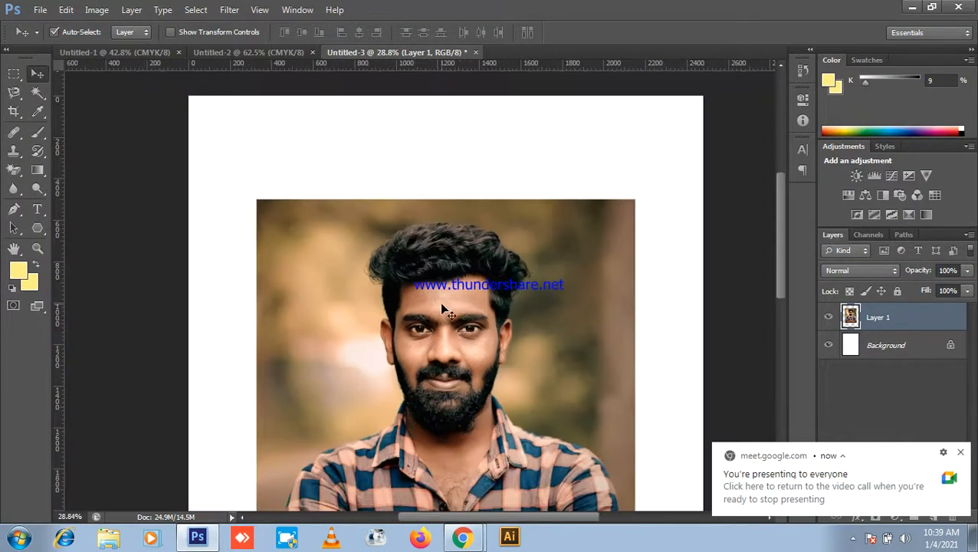
click(34, 93)
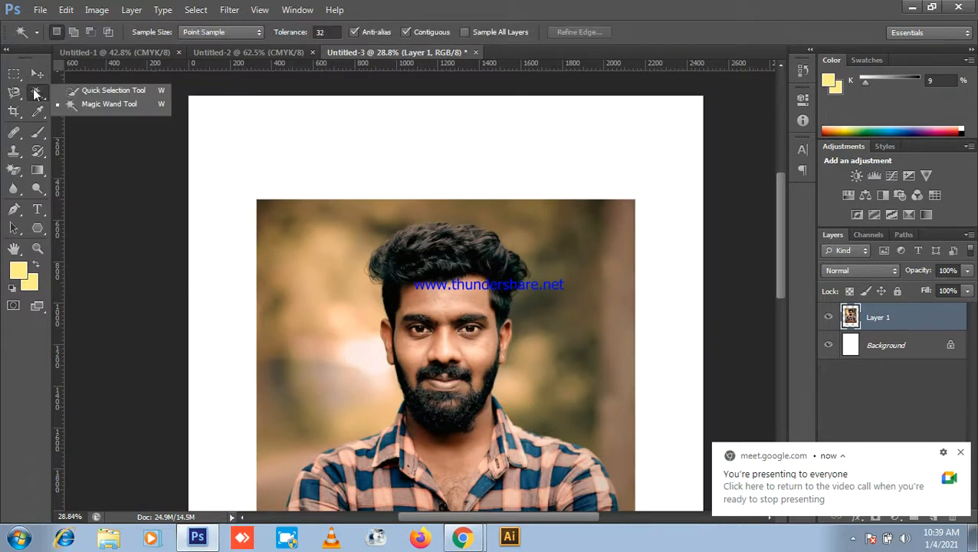
click(38, 73)
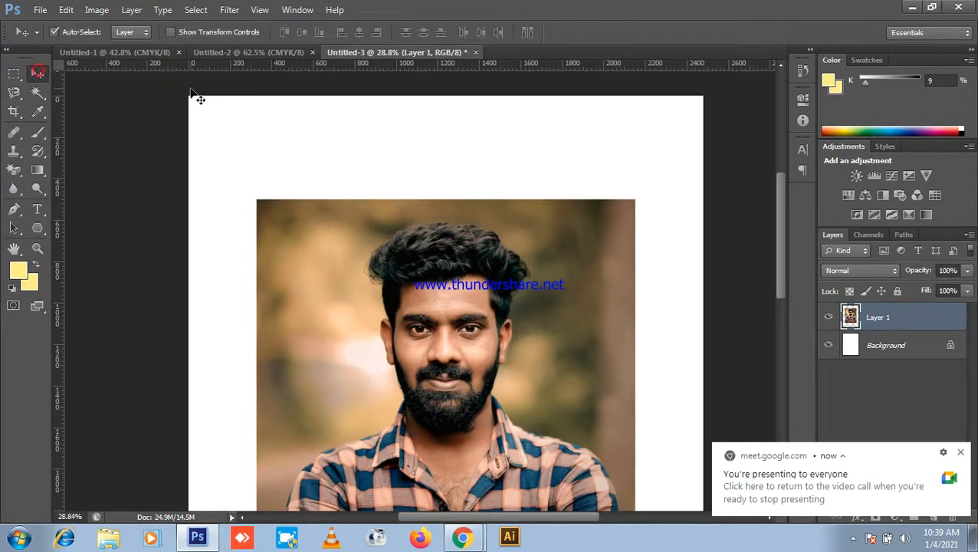
scroll(197, 98, down, 2)
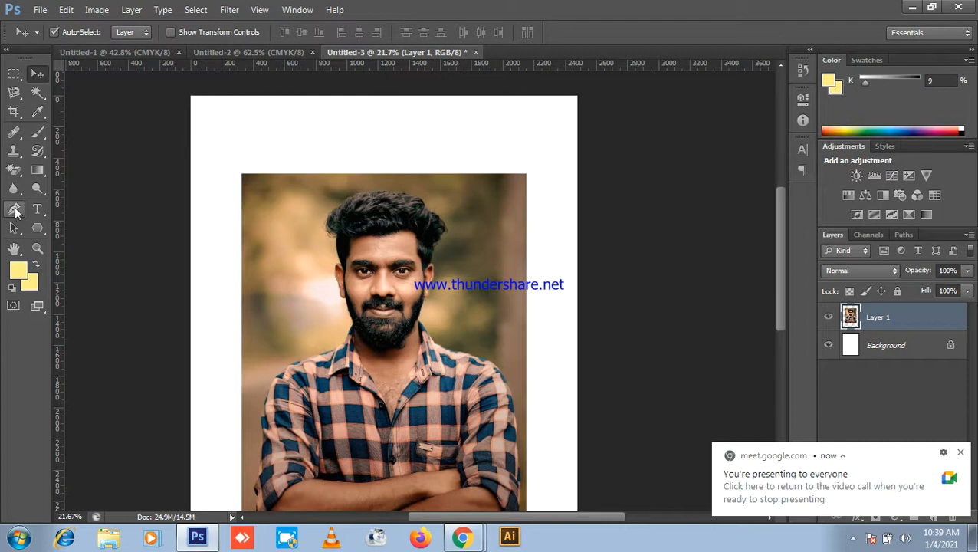
click(15, 212)
Step: Pan and zoom across the shirt, arms and face to the shoulder edge
scroll(398, 340, up, 4)
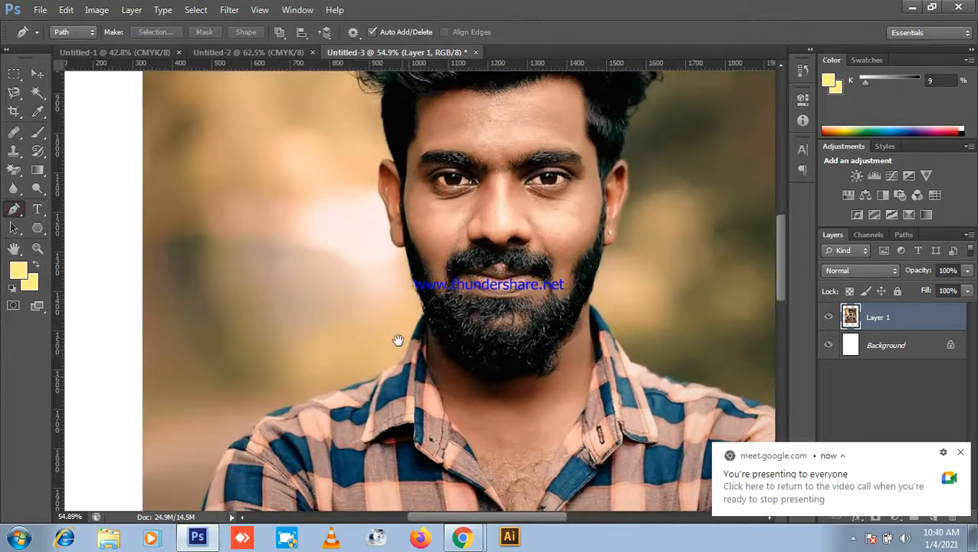
drag(401, 376, 390, 222)
scroll(234, 408, up, 3)
drag(238, 408, 251, 215)
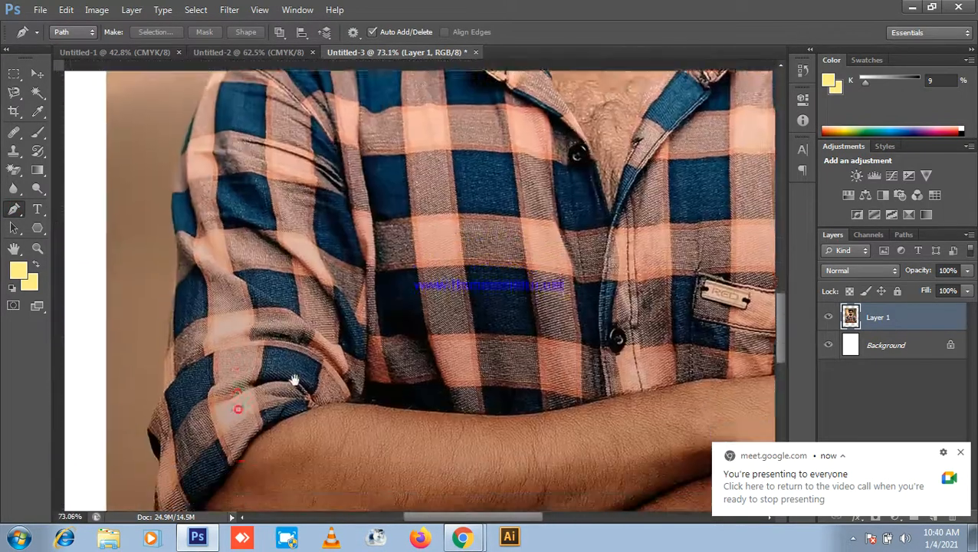
drag(299, 396, 237, 310)
scroll(246, 353, down, 3)
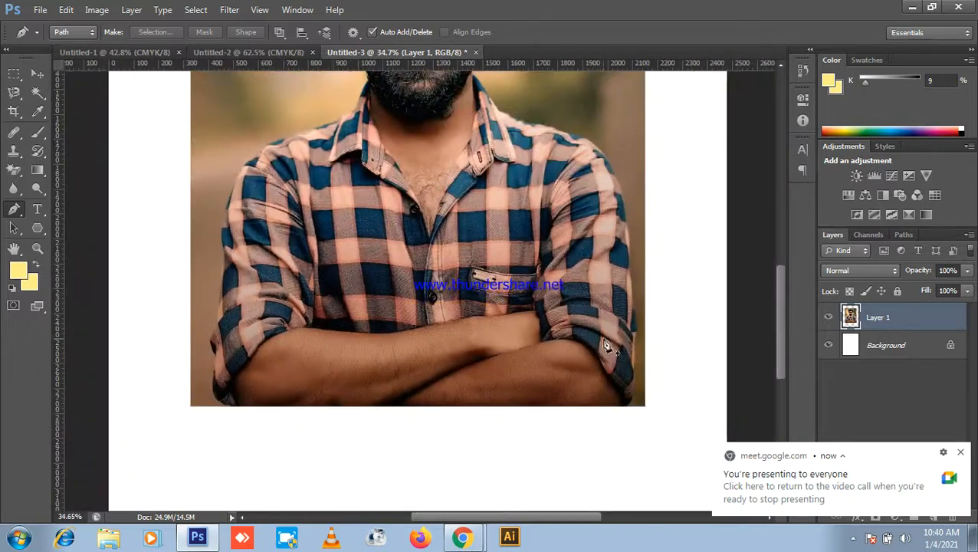
drag(335, 280, 312, 370)
scroll(171, 408, up, 3)
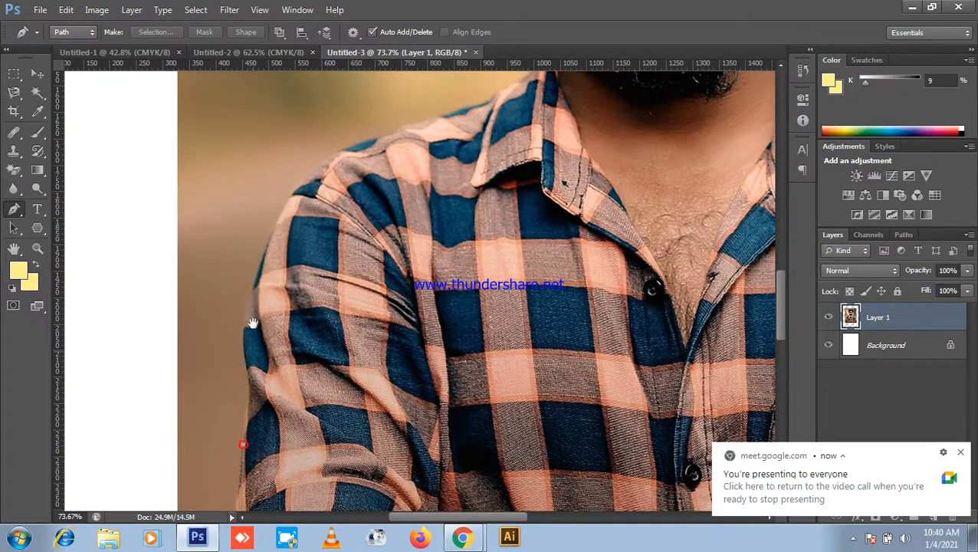
scroll(264, 441, up, 4)
scroll(268, 442, down, 4)
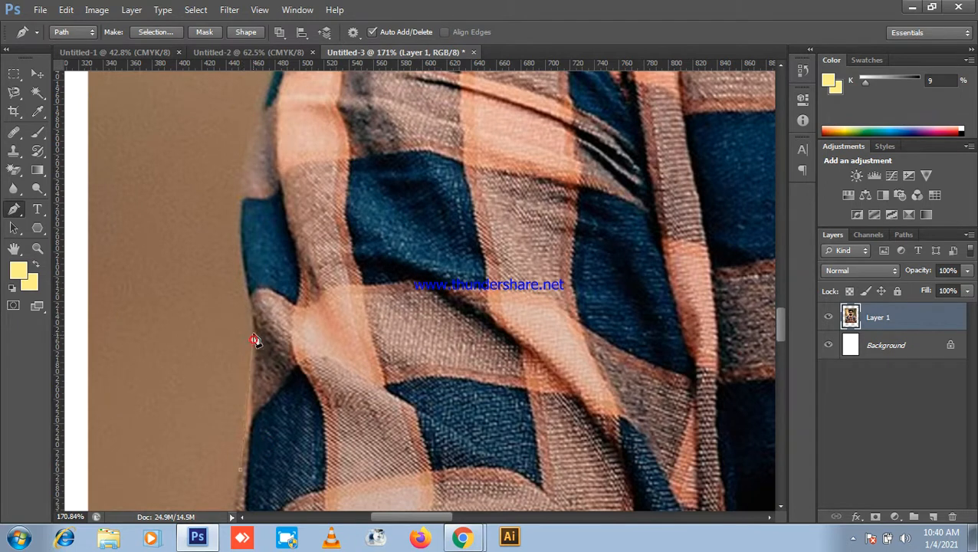
drag(255, 345, 296, 435)
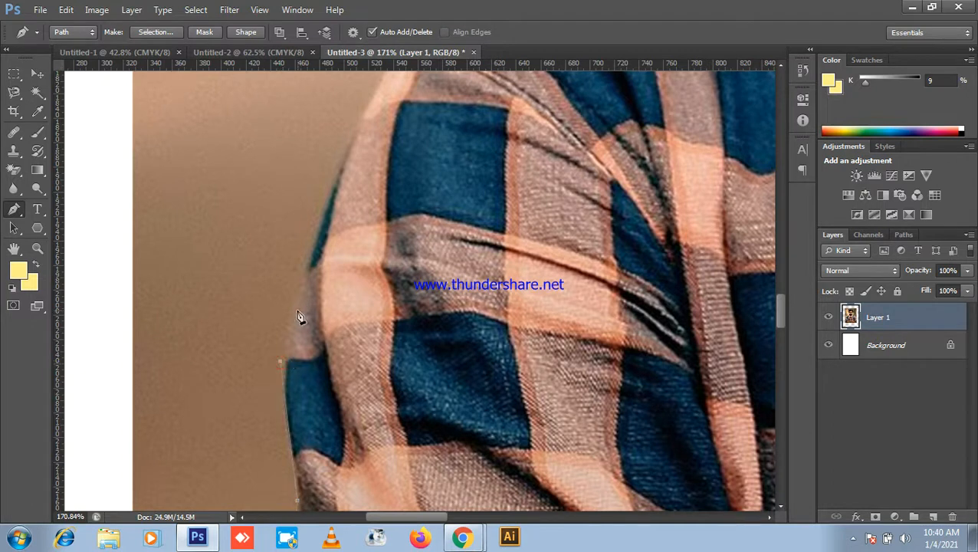
scroll(291, 338, up, 4)
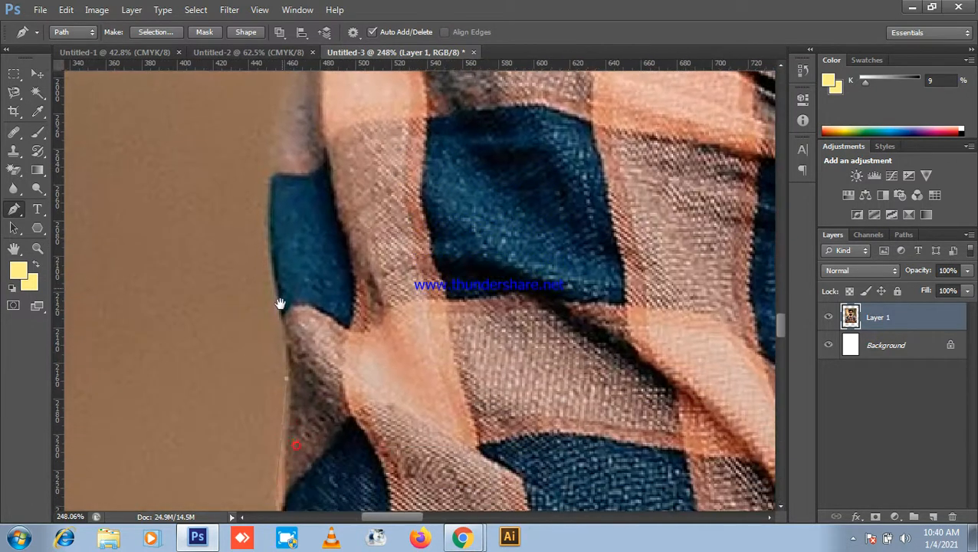
Step: Add curved anchors along the sleeve and shoulder edge, making one a corner point
drag(263, 278, 269, 276)
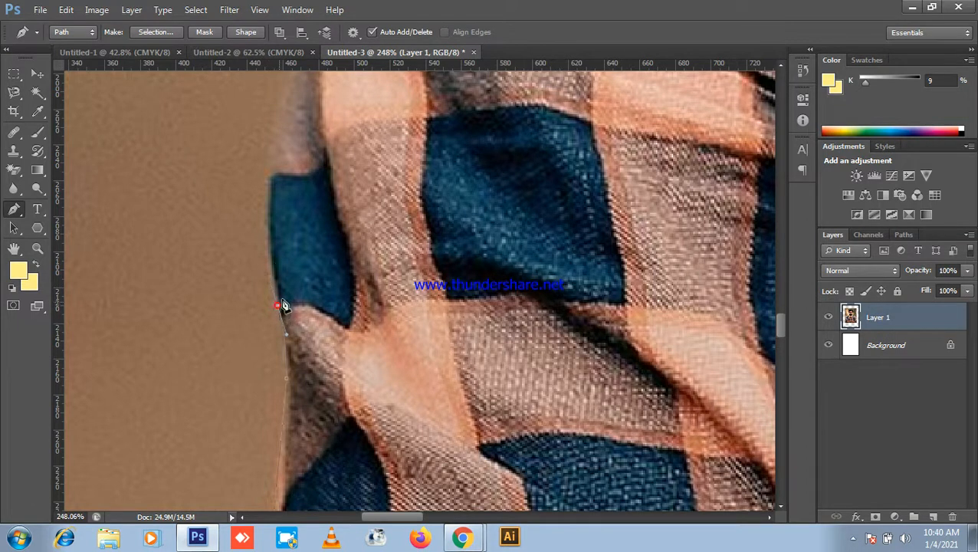
scroll(279, 311, up, 3)
drag(308, 203, 354, 139)
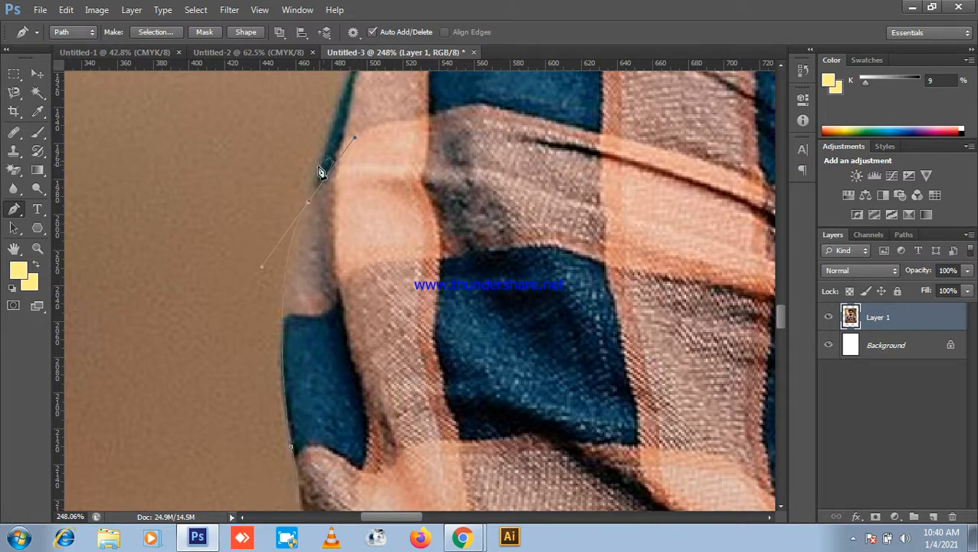
click(311, 205)
drag(335, 128, 302, 268)
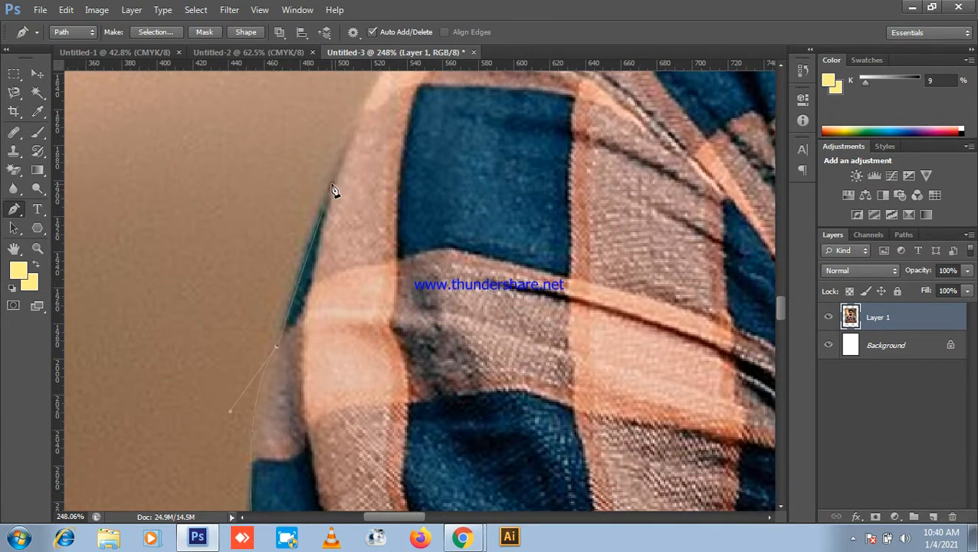
drag(350, 147, 353, 158)
drag(332, 191, 294, 268)
drag(331, 158, 365, 143)
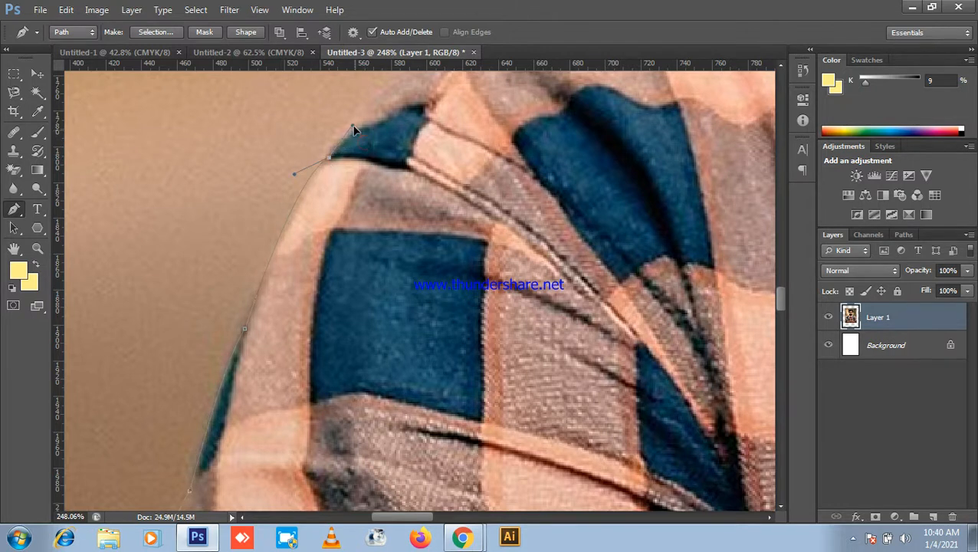
Step: Continue curved anchors over the shoulder top to where it meets the collar
drag(434, 131, 308, 297)
drag(373, 173, 414, 164)
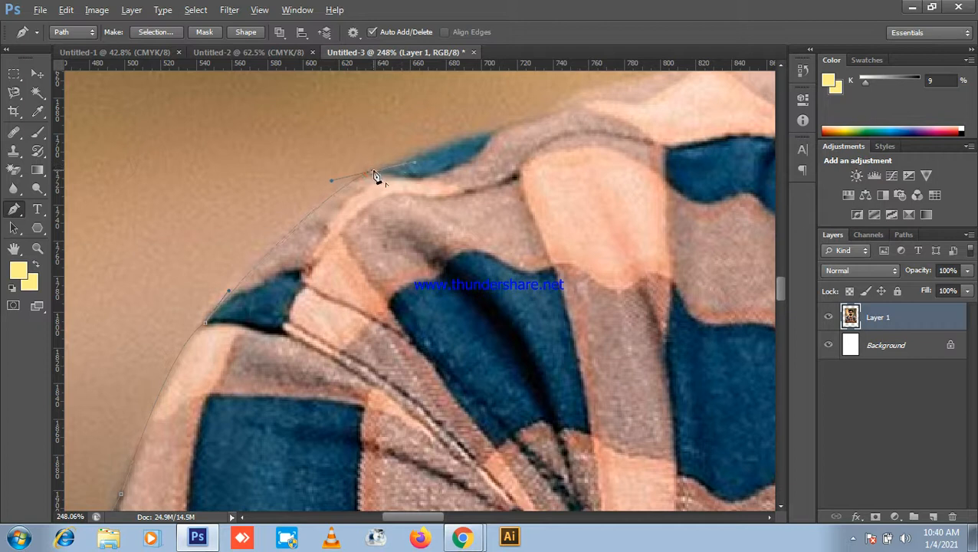
drag(469, 158, 294, 278)
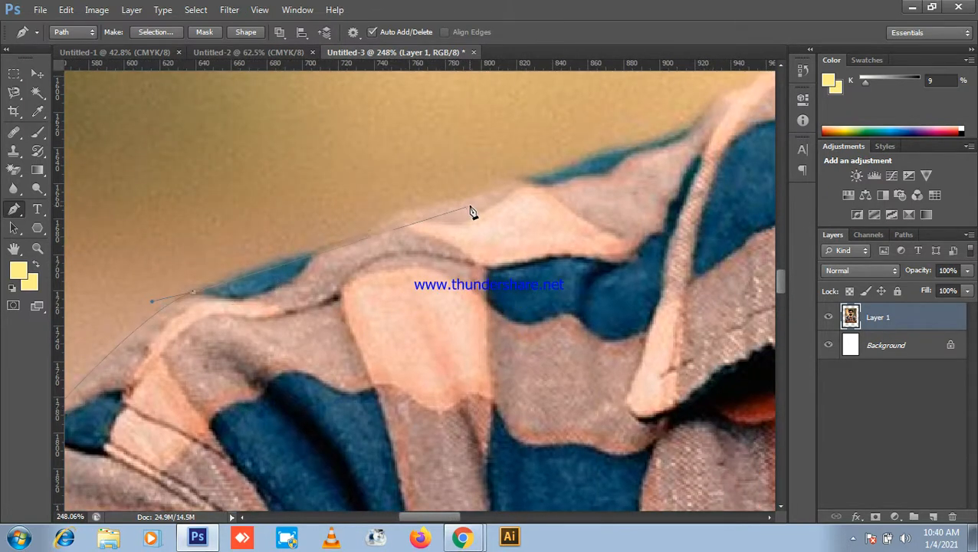
drag(518, 181, 589, 169)
drag(590, 221, 343, 376)
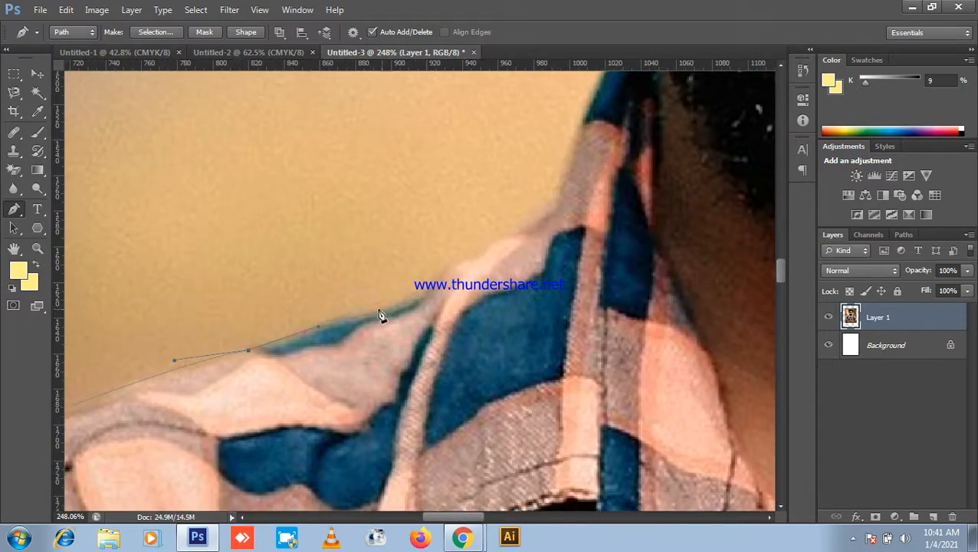
mouse_move(437, 296)
mouse_down()
mouse_move(407, 321)
mouse_move(406, 279)
mouse_move(425, 290)
mouse_up()
drag(495, 261, 441, 354)
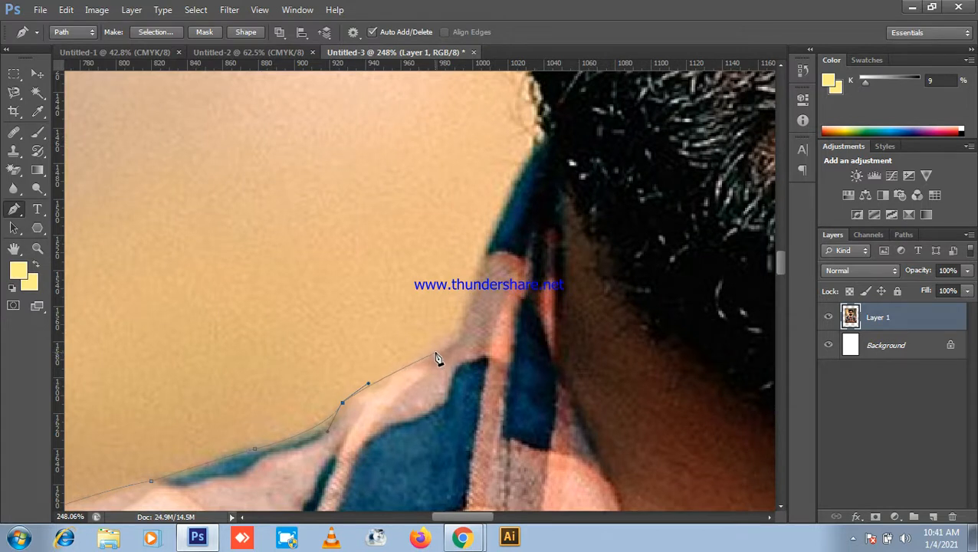
click(405, 368)
Step: Extend the pen path up the collar and curve it along the beard edge
drag(465, 310, 471, 266)
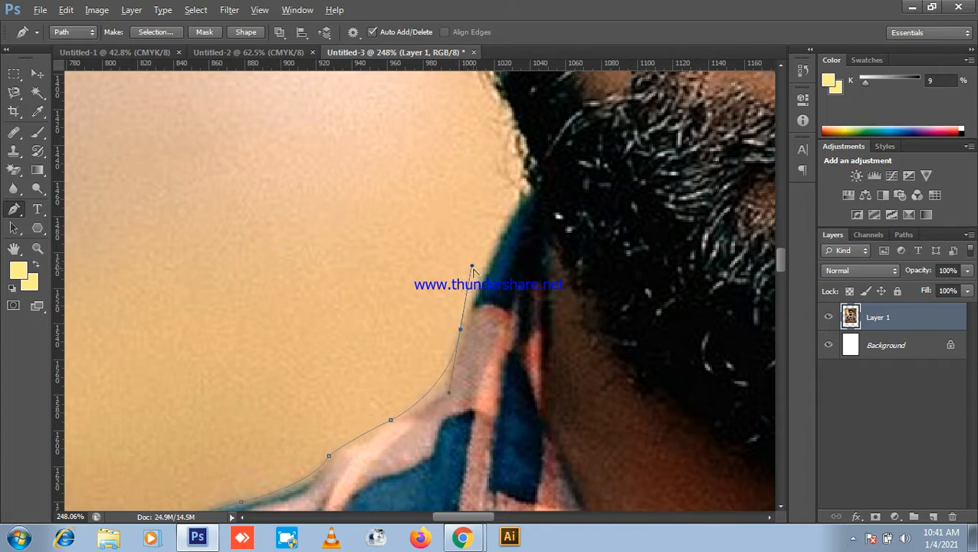
drag(500, 230, 460, 353)
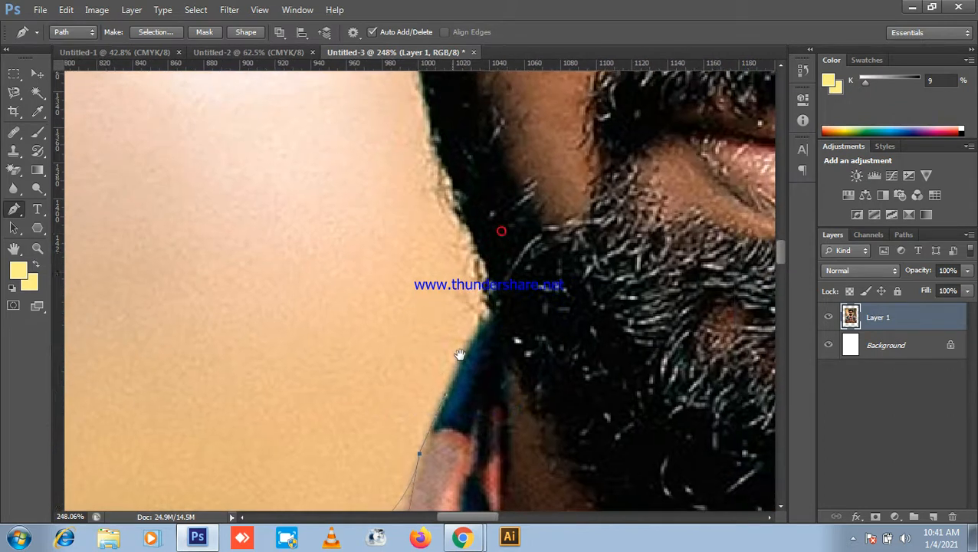
drag(477, 321, 513, 410)
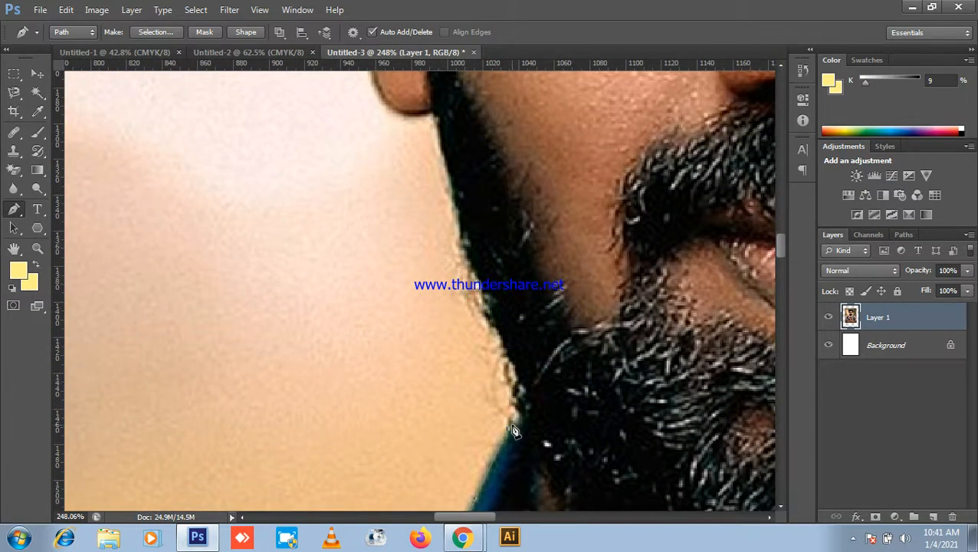
drag(511, 406, 506, 393)
drag(501, 354, 514, 430)
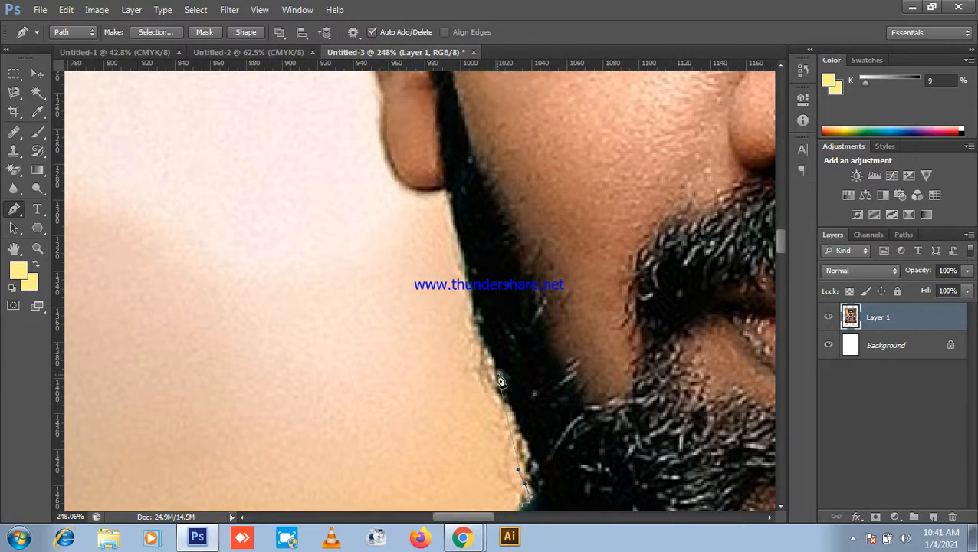
drag(472, 354, 475, 400)
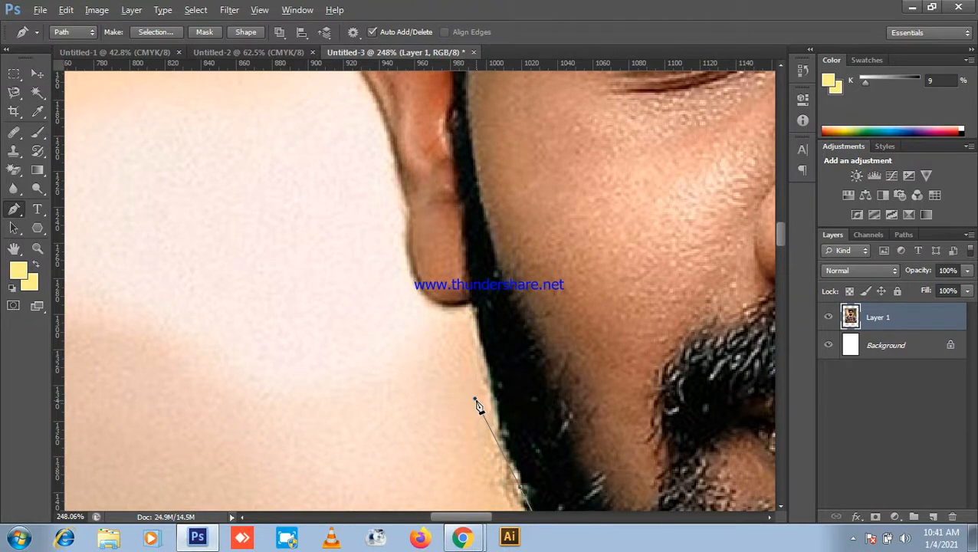
drag(475, 400, 497, 397)
Step: Place a corner point under the earlobe and curve the path around the earlobe
drag(473, 346, 495, 429)
click(497, 384)
drag(491, 385, 542, 422)
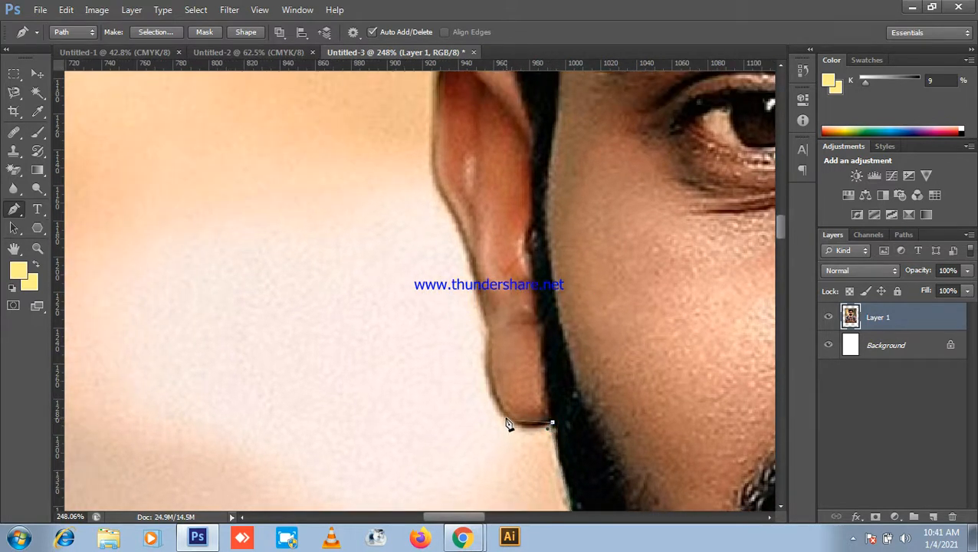
drag(465, 369, 481, 355)
key(space)
drag(518, 379, 511, 454)
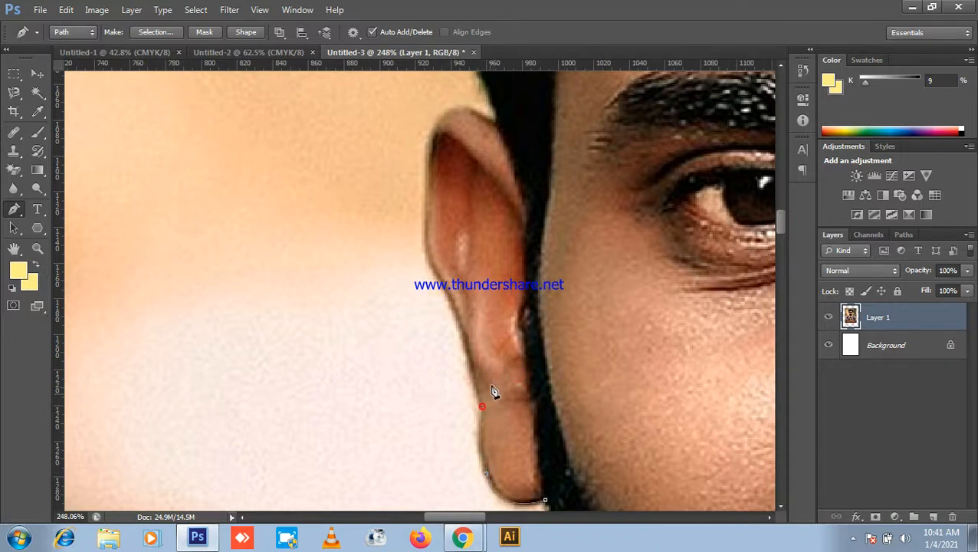
key(space)
drag(490, 404, 542, 512)
drag(498, 469, 481, 376)
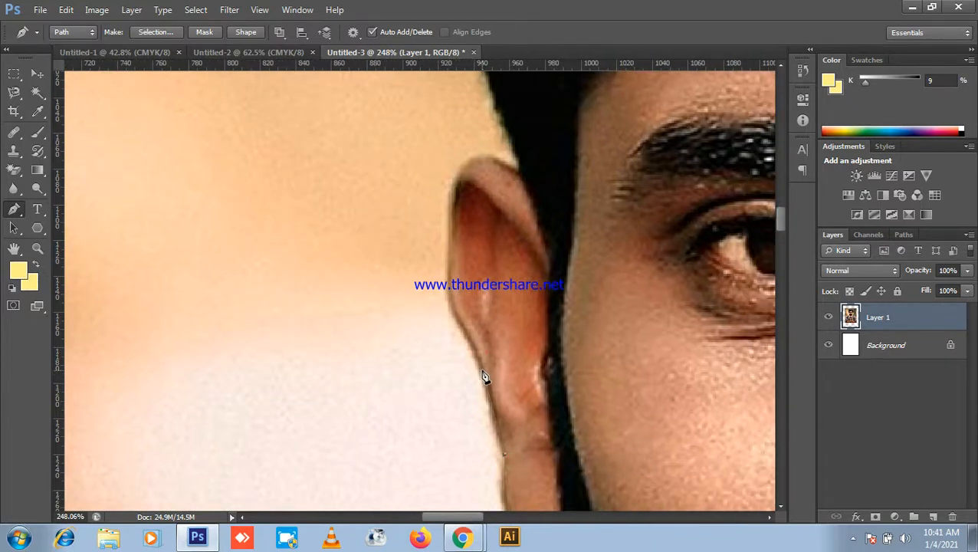
drag(464, 343, 574, 421)
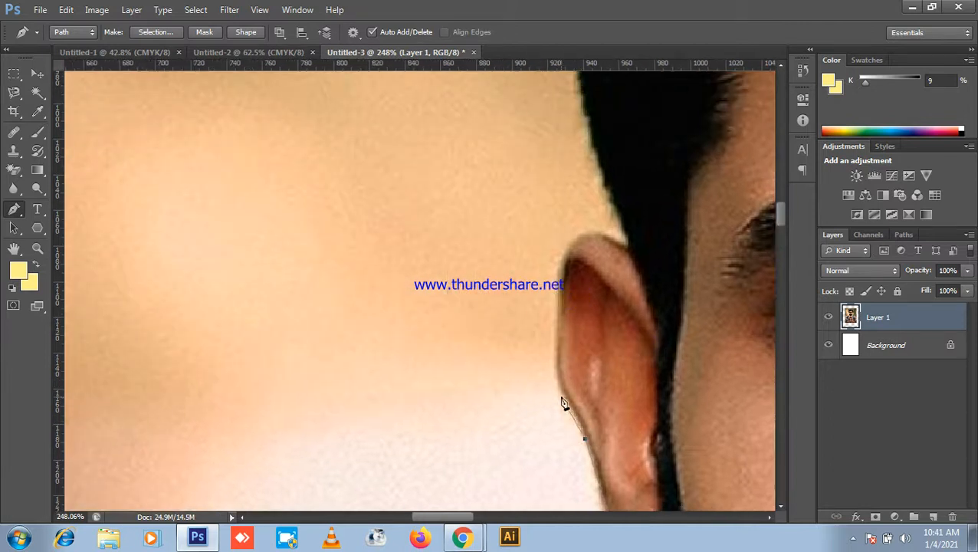
key(space)
drag(555, 372, 576, 444)
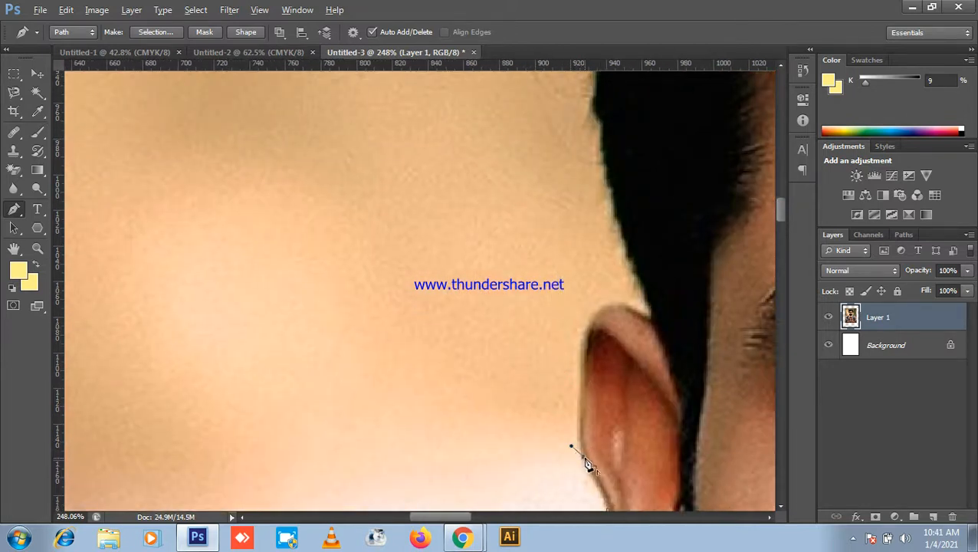
Step: Trace from the ear's lower edge up its outer edge and tighten the curve over the top
click(583, 457)
scroll(613, 198, up, 5)
drag(594, 282, 526, 70)
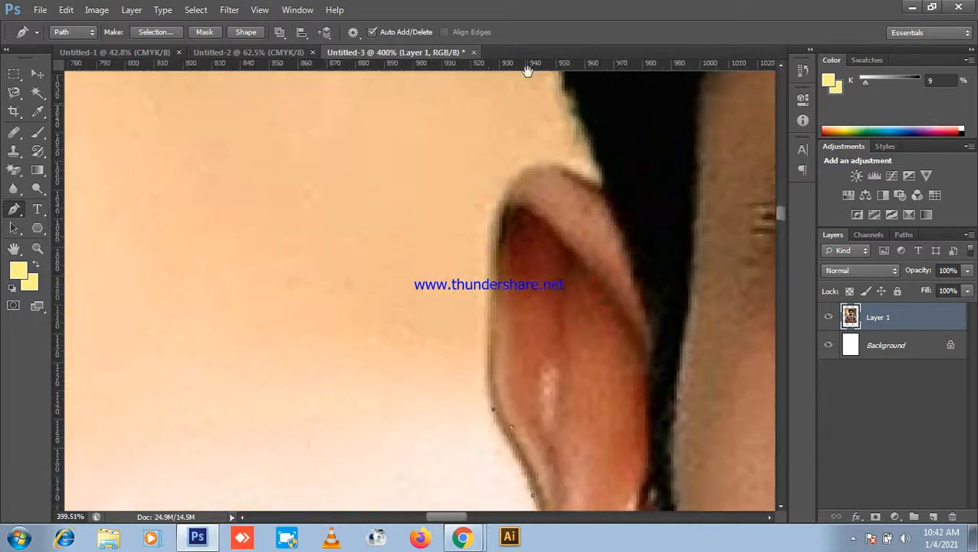
drag(508, 167, 516, 190)
click(497, 116)
drag(497, 119, 491, 168)
key(space)
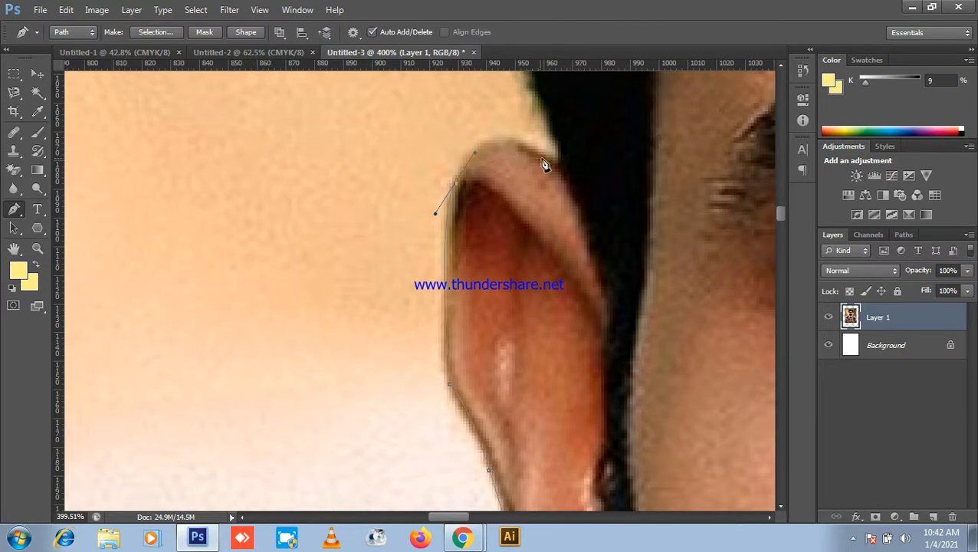
drag(561, 167, 628, 232)
key(space)
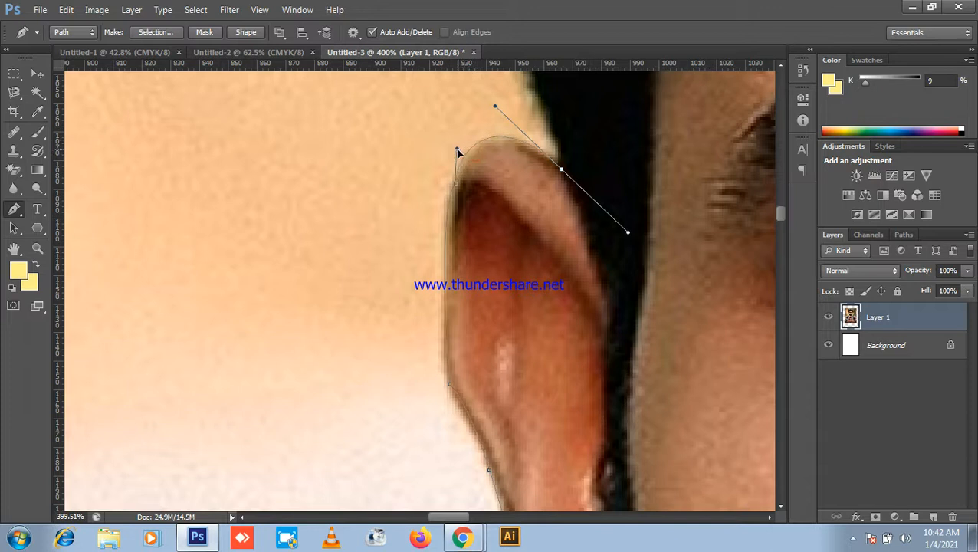
drag(572, 159, 461, 193)
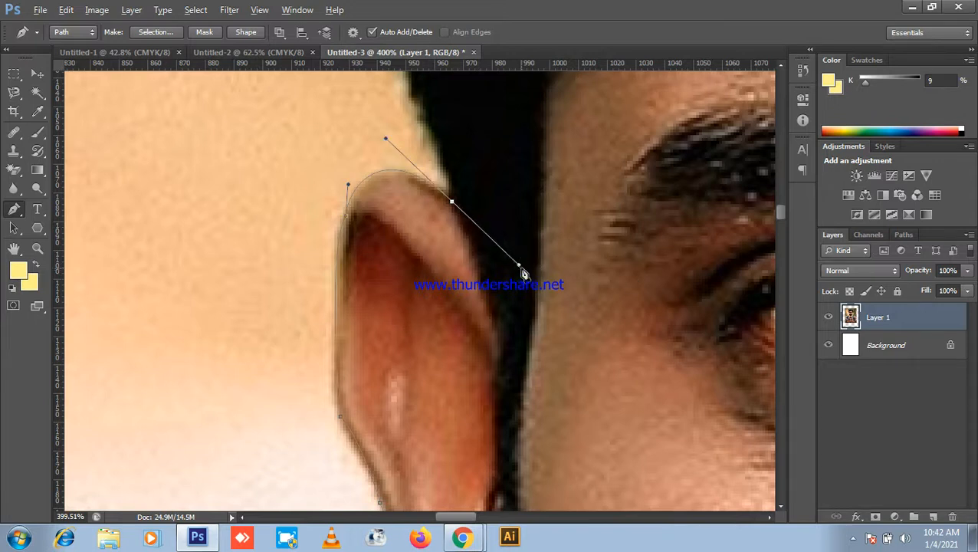
drag(519, 266, 471, 206)
Step: Add anchors where the ear meets the hair and up the hair's side, breaking handles for sharp turns
scroll(445, 163, up, 5)
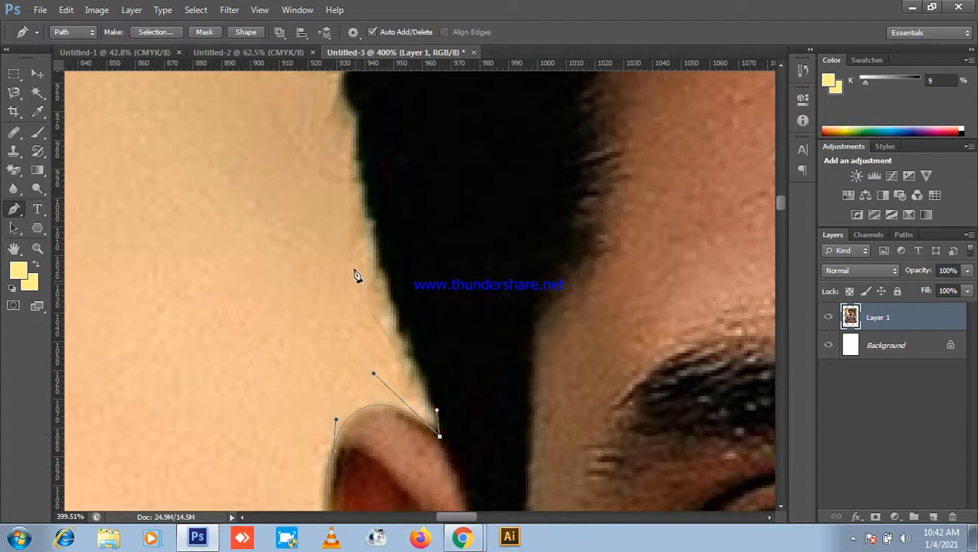
drag(358, 145, 365, 106)
scroll(393, 334, up, 5)
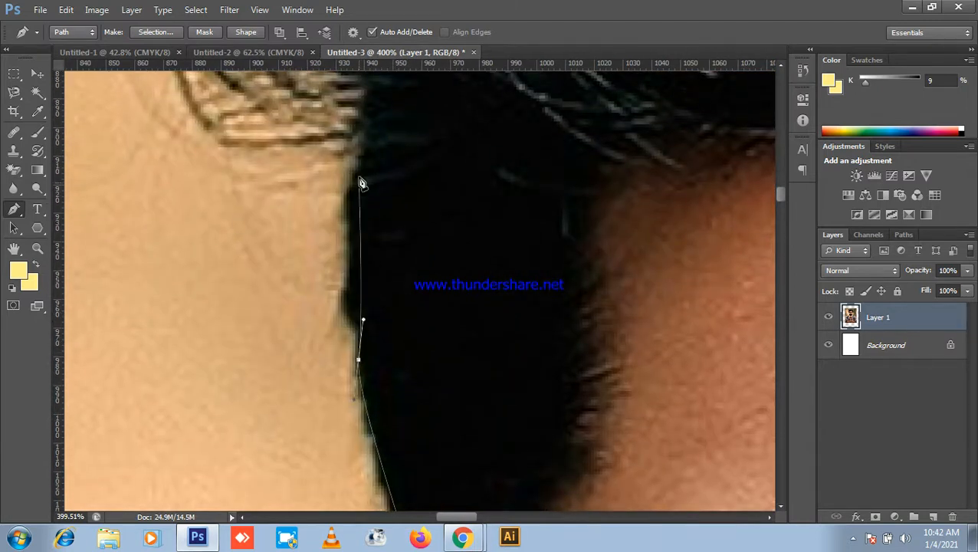
alt+click(358, 360)
click(361, 331)
drag(365, 293, 387, 370)
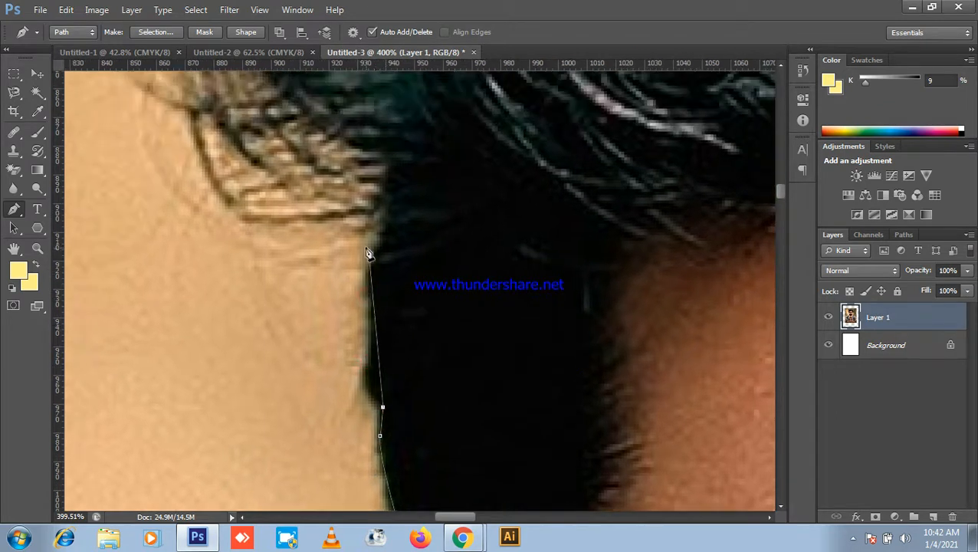
drag(376, 253, 400, 168)
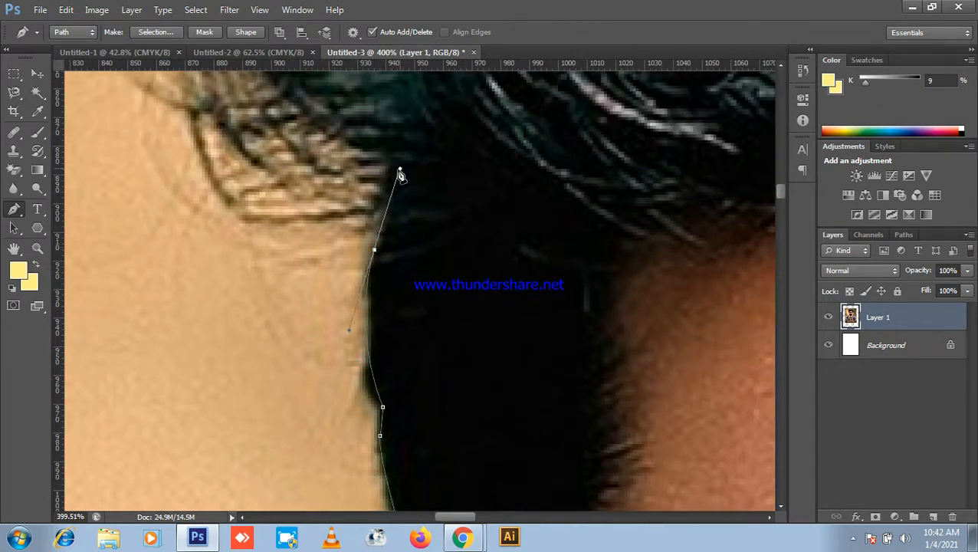
alt+click(376, 253)
Step: Continue curved anchors along the hair outline toward the top of the head
drag(364, 230, 667, 375)
scroll(557, 310, down, 3)
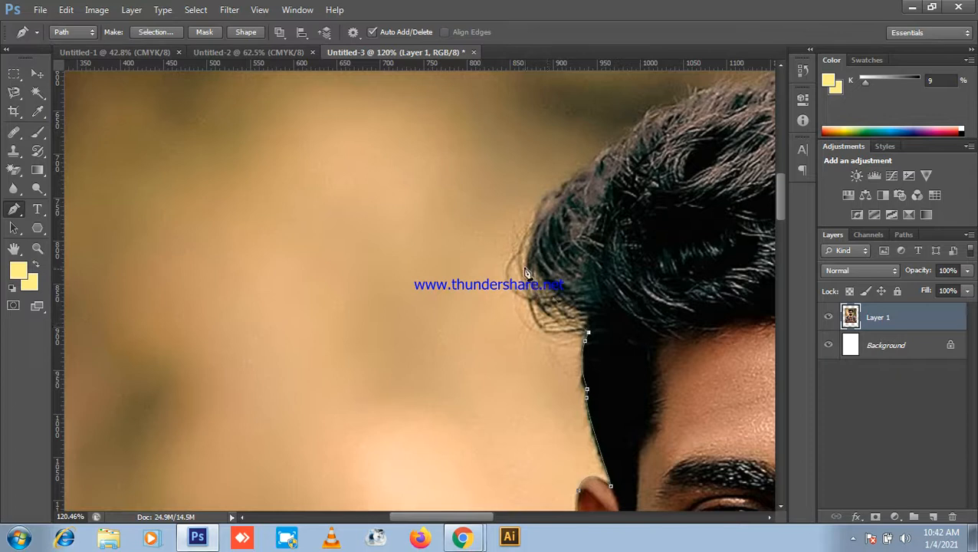
alt+click(522, 255)
drag(579, 204, 420, 279)
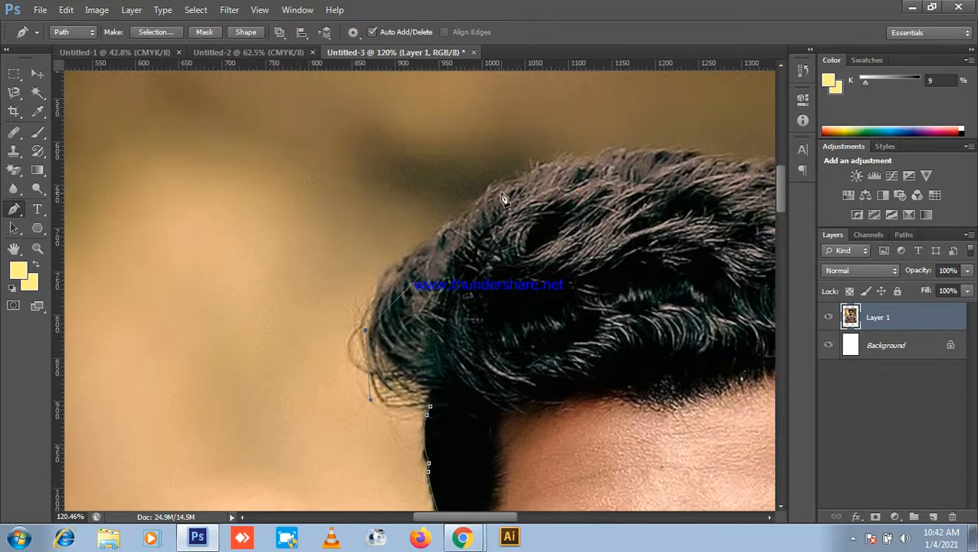
drag(508, 187, 653, 124)
alt+click(507, 188)
drag(614, 185, 685, 189)
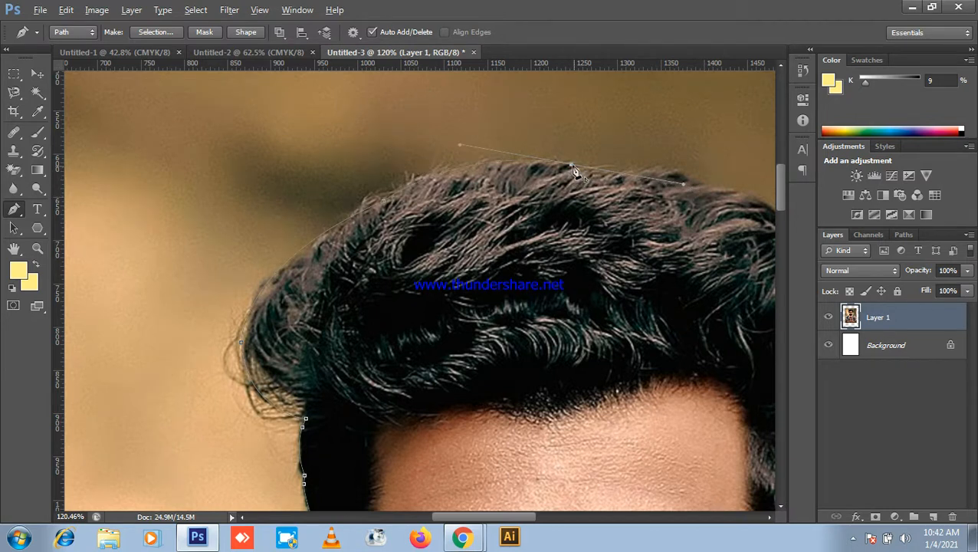
Step: Curve the path across the top of the hair, undoing a misplaced anchor
drag(698, 234, 465, 205)
drag(556, 215, 545, 268)
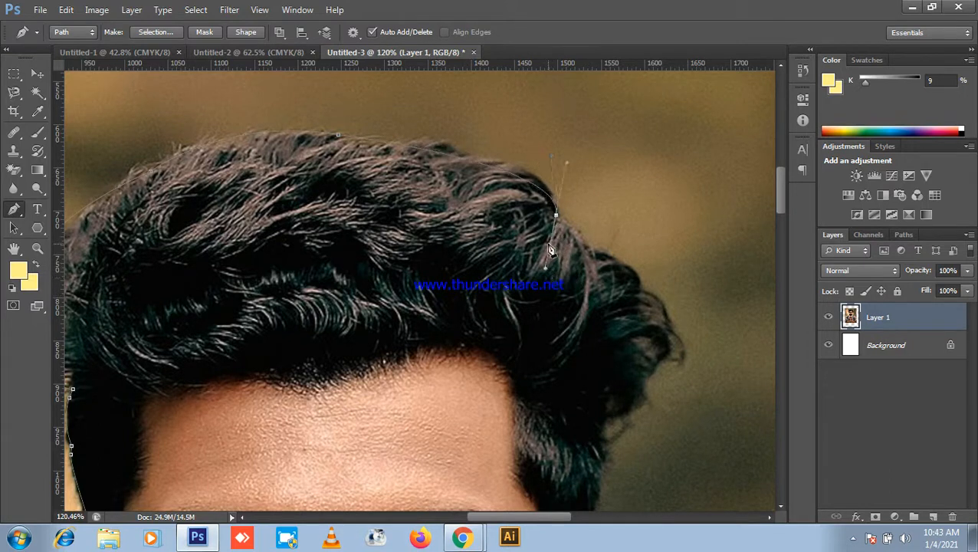
alt+click(557, 216)
drag(622, 308, 582, 227)
drag(638, 254, 642, 284)
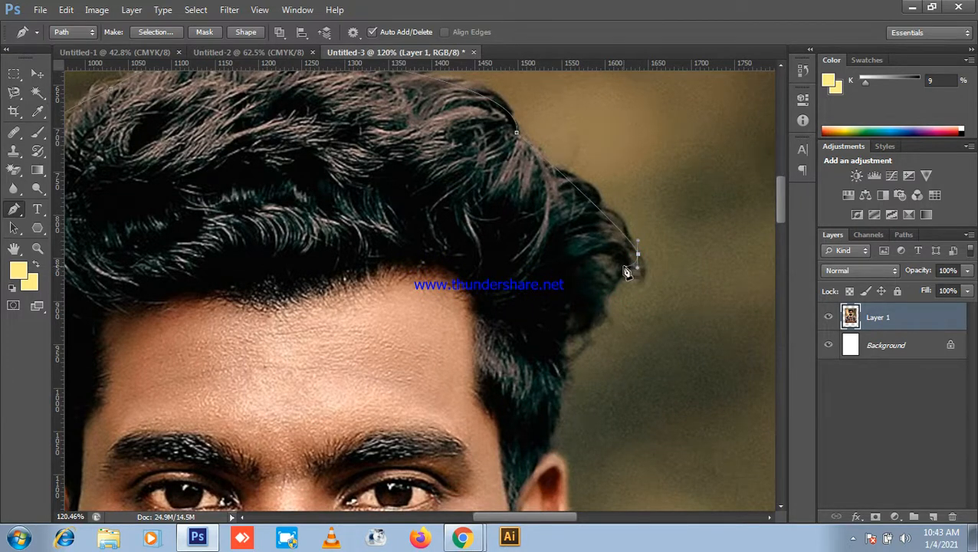
key(ctrl+z)
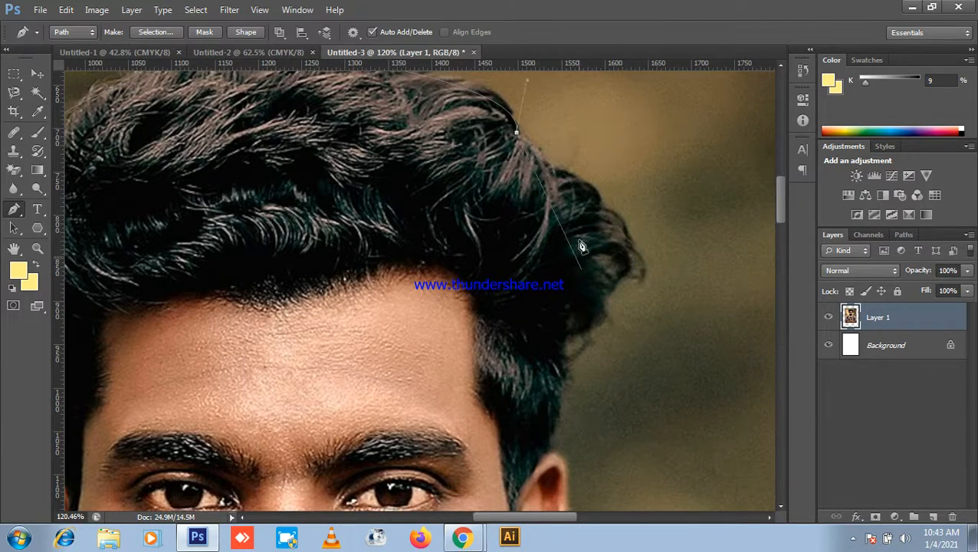
Step: Trace down the hair edge to where the hair meets the ear, ending in a sharp turn
click(549, 166)
click(630, 247)
drag(633, 261, 603, 234)
drag(590, 288, 597, 198)
alt+click(590, 287)
Step: Bend the outline around the ear from its top, undoing a bad anchor below it
click(591, 250)
scroll(608, 306, down, 3)
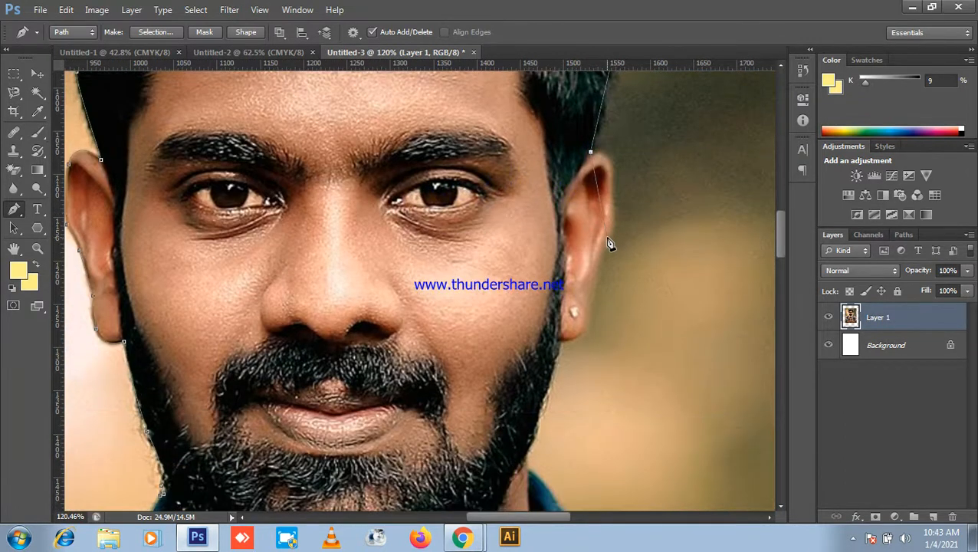
drag(596, 283, 583, 330)
scroll(606, 253, down, 4)
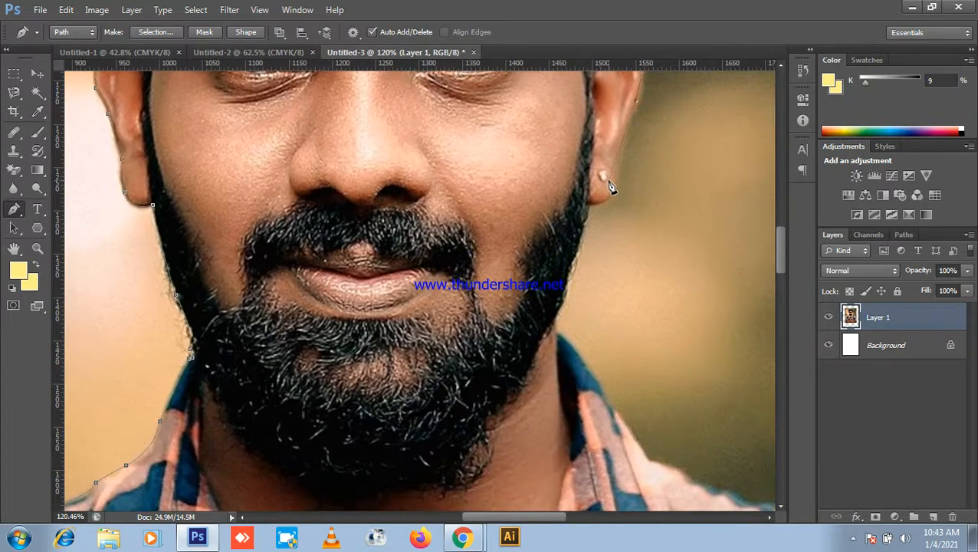
scroll(607, 198, down, 2)
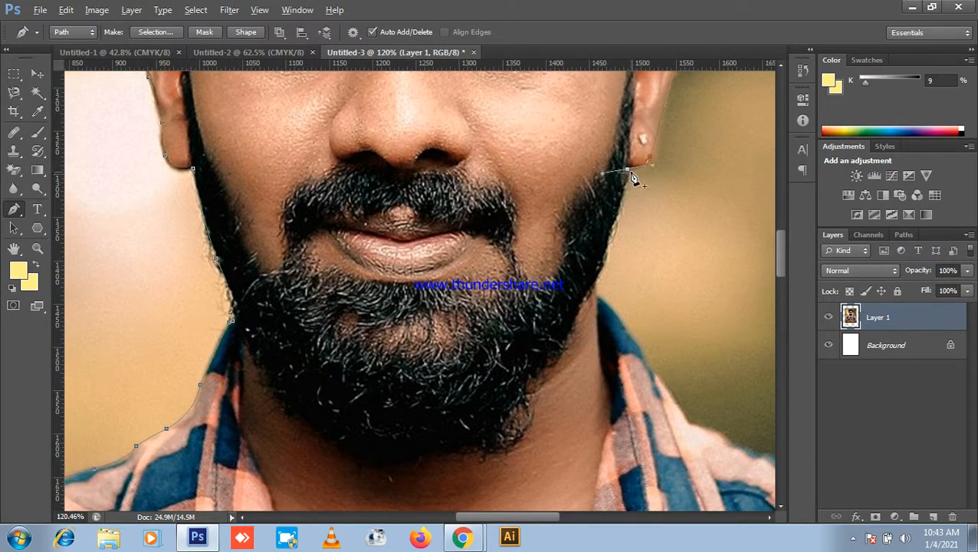
drag(638, 276, 646, 381)
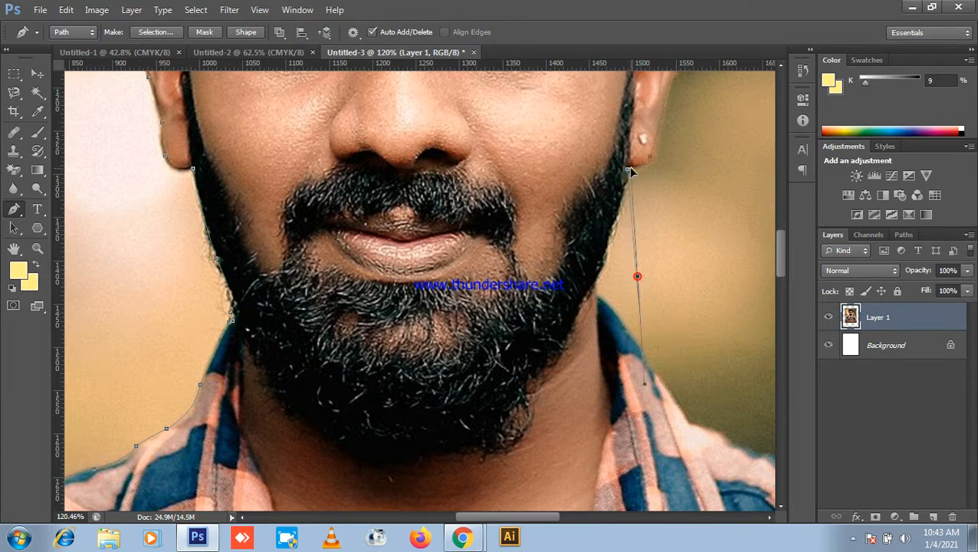
key(ctrl+z)
Step: Place an anchor down the jaw line, bringing the neck and collar into view
drag(630, 270, 608, 217)
click(620, 192)
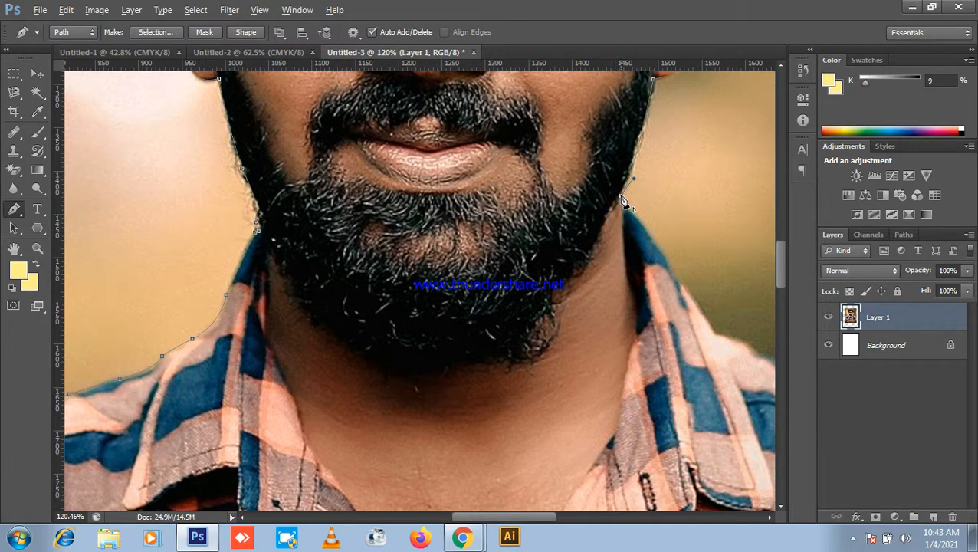
drag(630, 299, 644, 230)
drag(704, 243, 649, 255)
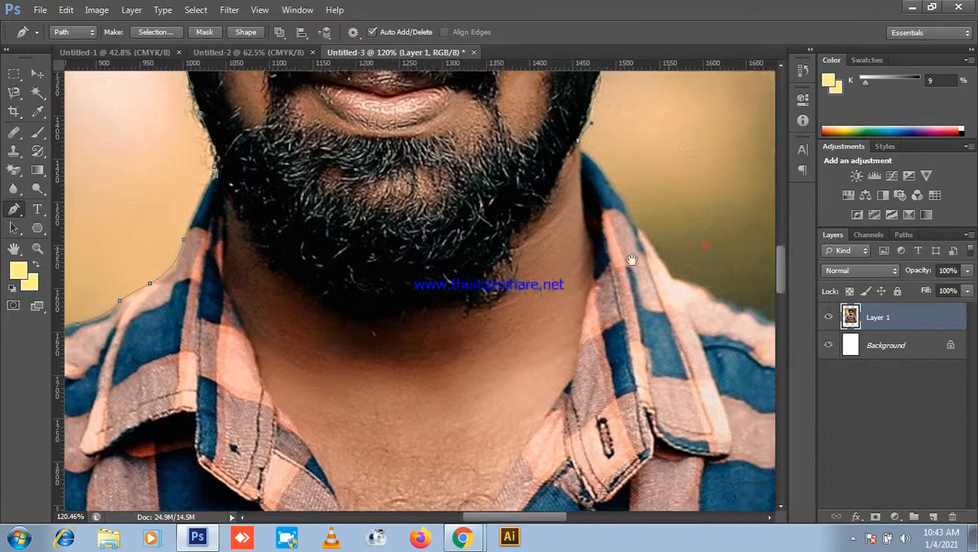
scroll(513, 229, up, 5)
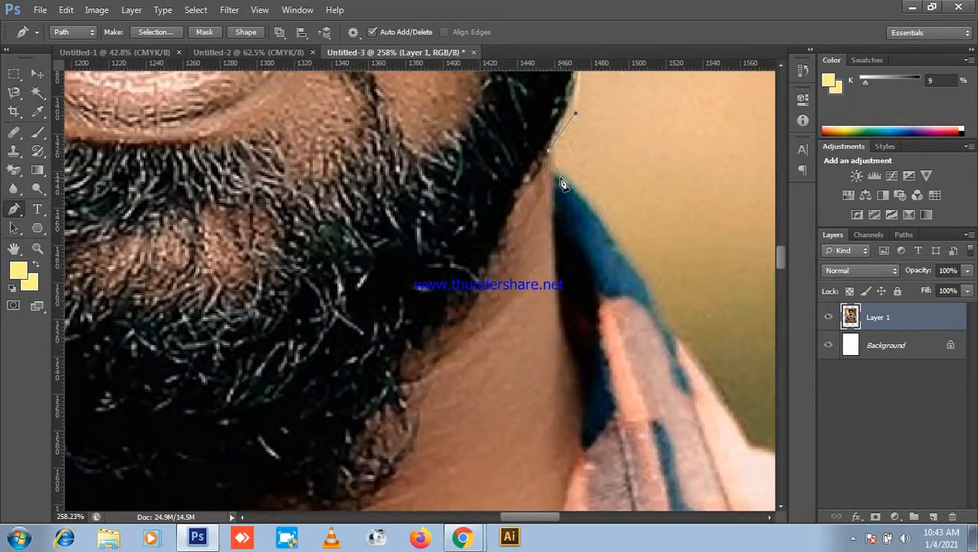
Step: Add anchors at the collar tip and a curved anchor at the jaw edge
click(555, 176)
drag(594, 230, 563, 181)
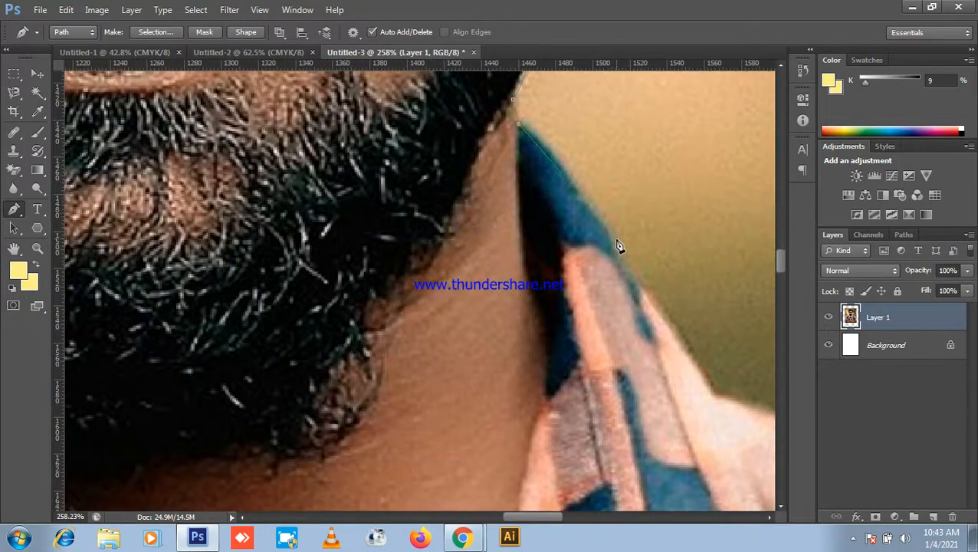
drag(618, 252, 633, 313)
scroll(602, 346, down, 3)
Step: Extend the outline along the collar edge with curved and corner anchors
drag(640, 434, 649, 206)
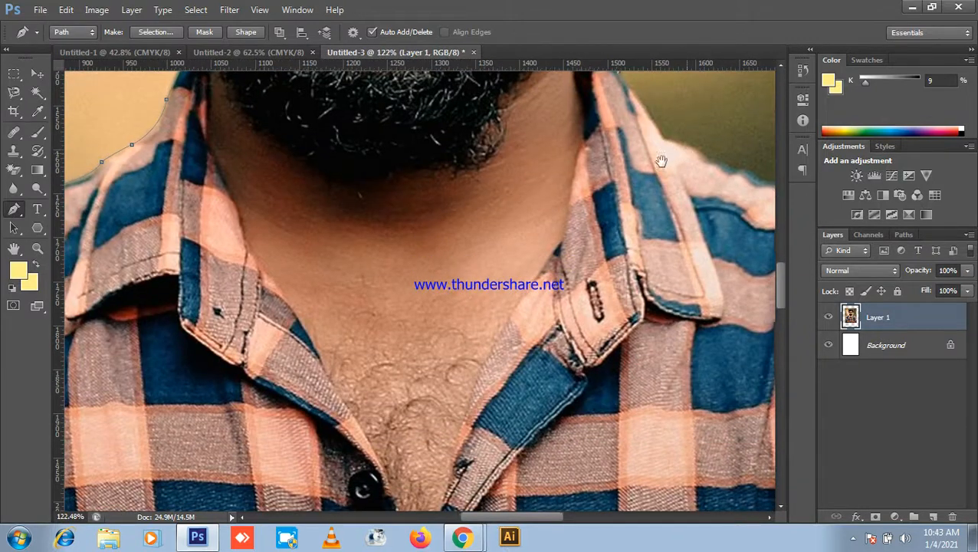
drag(682, 152, 582, 218)
drag(665, 265, 552, 232)
click(487, 196)
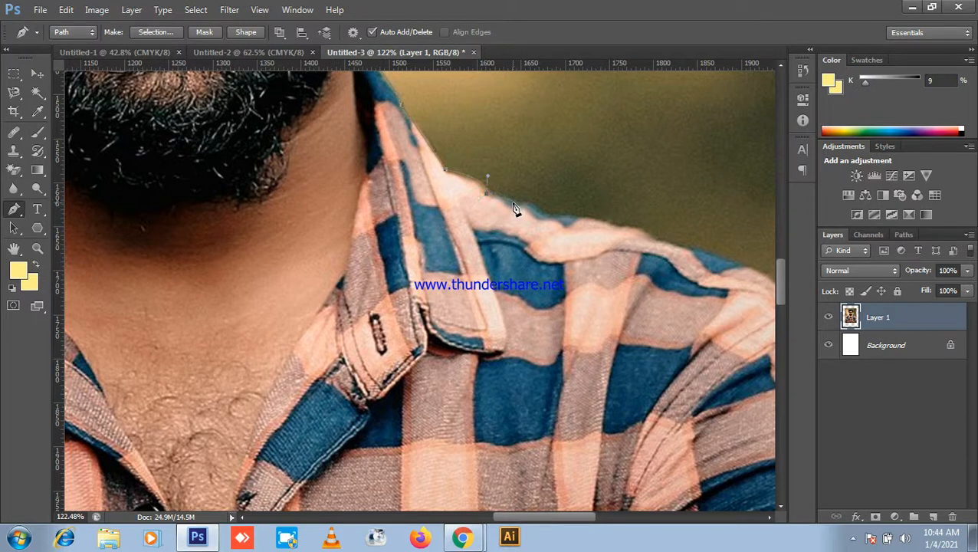
drag(512, 206, 556, 218)
click(544, 216)
Step: Trace the shoulder edge, undoing a misplaced anchor and adjusting the shoulder curve
drag(599, 262, 575, 248)
drag(725, 292, 472, 241)
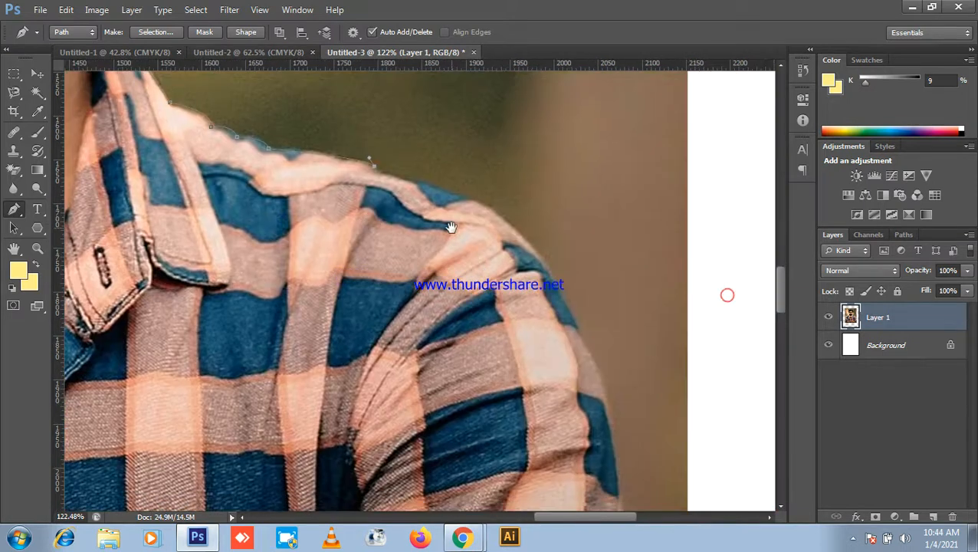
drag(540, 258, 560, 317)
key(ctrl+z)
click(418, 186)
click(472, 199)
drag(563, 292, 539, 221)
drag(570, 286, 595, 394)
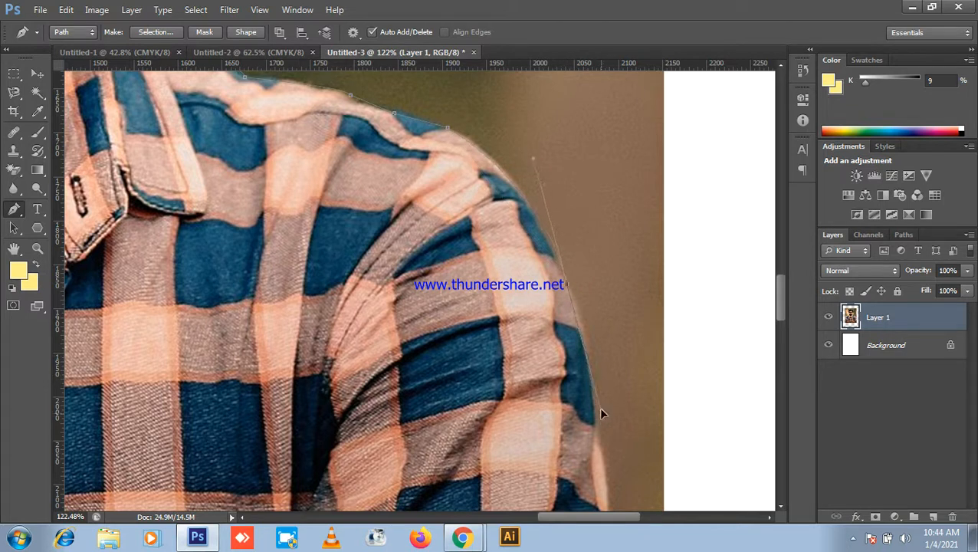
drag(600, 399, 602, 400)
key(super)
key(super)
click(533, 168)
drag(521, 159, 517, 155)
Step: Add a curved anchor on the sleeve edge with the whole shirt in view
scroll(572, 355, down, 3)
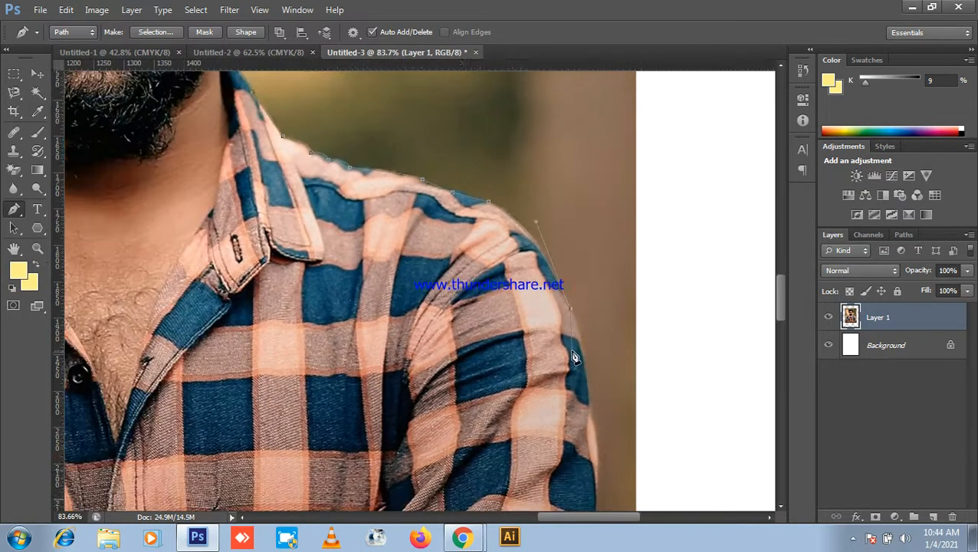
scroll(546, 183, down, 4)
scroll(602, 247, down, 3)
scroll(627, 278, down, 1)
drag(531, 273, 544, 241)
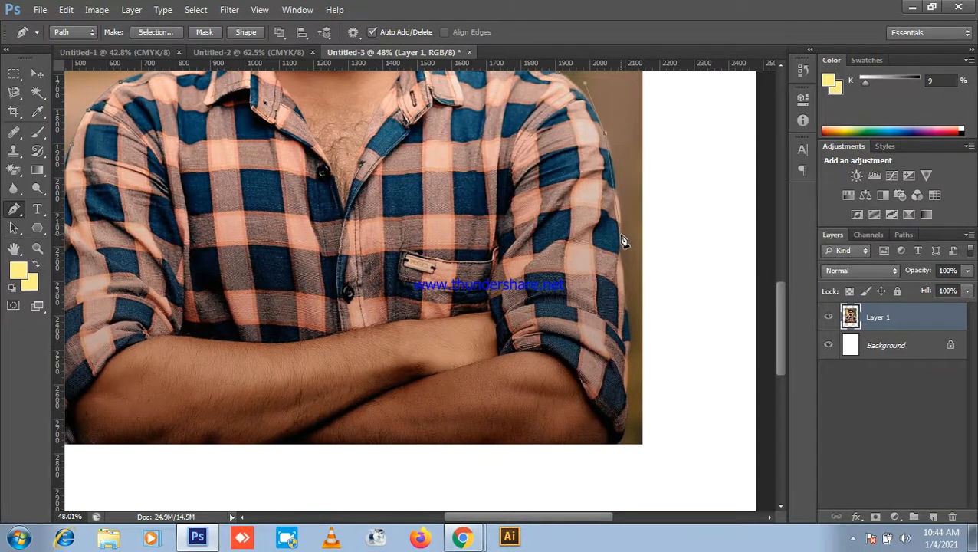
drag(621, 234, 619, 264)
alt+click(621, 234)
Step: Close the outline at the starting anchor and load the path as a selection with Ctrl+Enter
scroll(624, 282, down, 5)
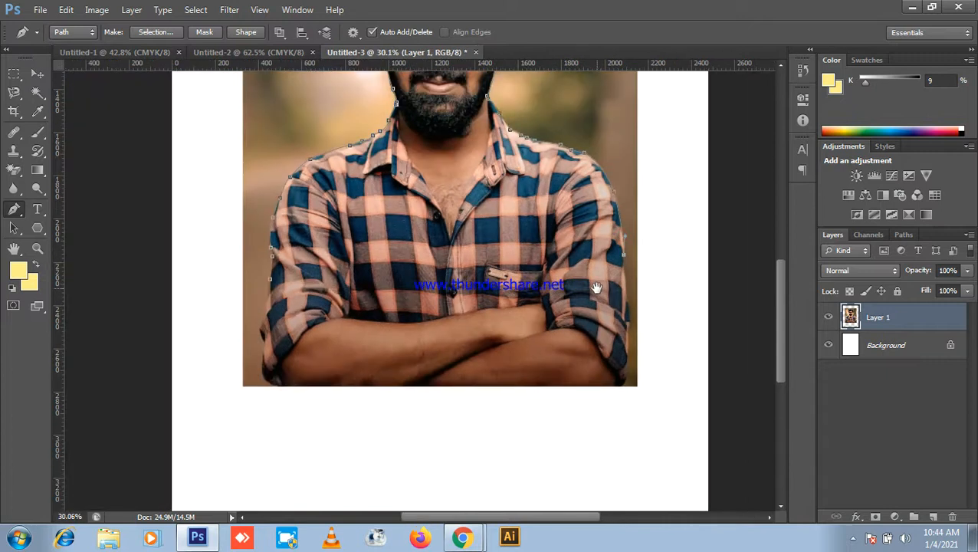
drag(595, 287, 670, 276)
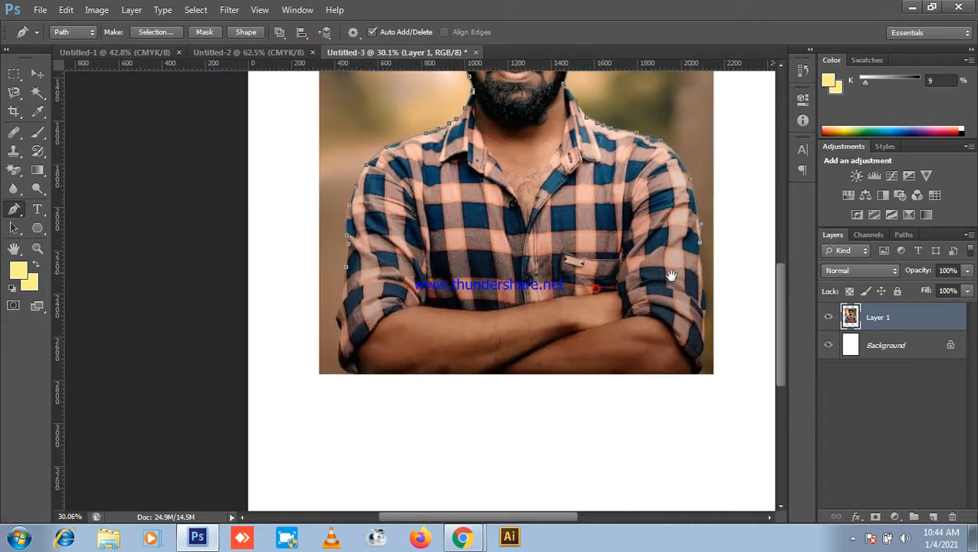
click(352, 244)
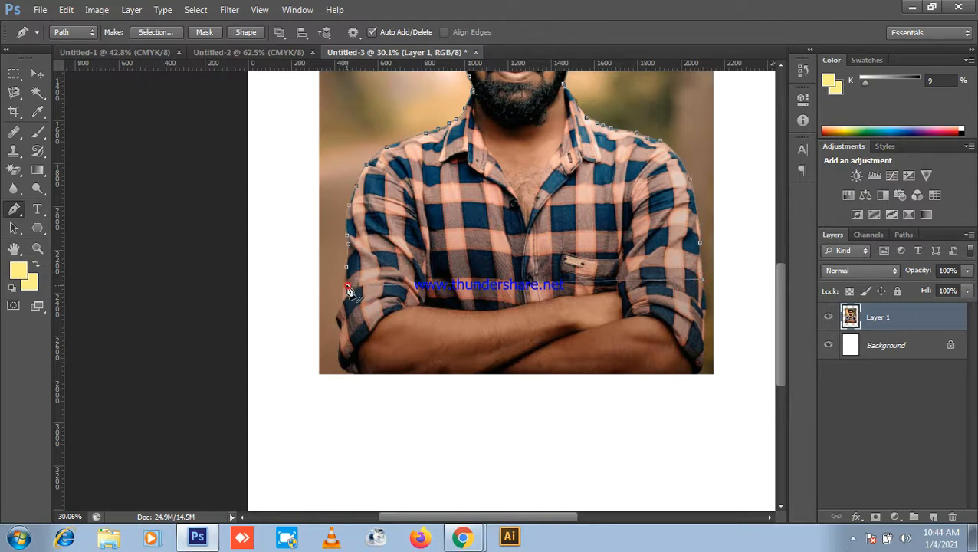
click(347, 266)
scroll(535, 281, down, 3)
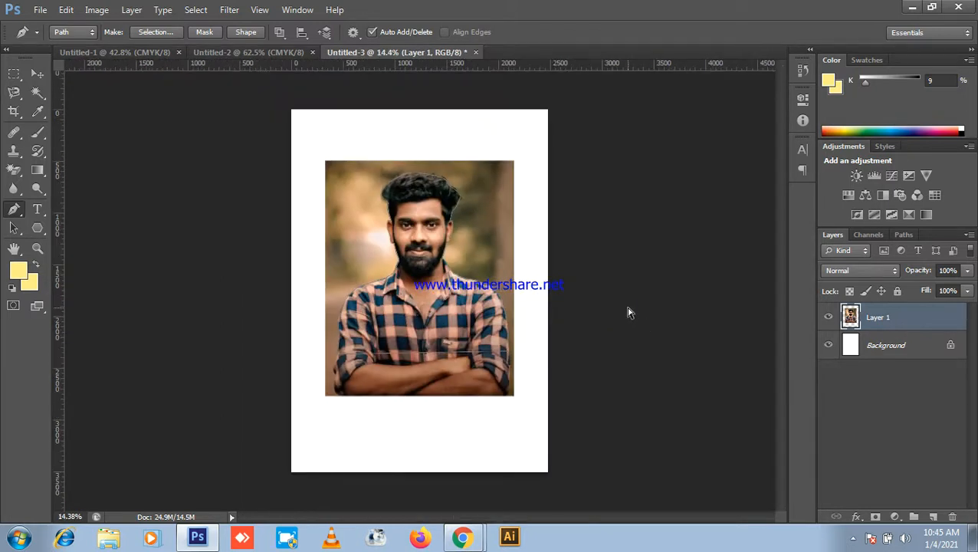
key(ctrl+Return)
Step: Copy the selected man to Layer 2 with Ctrl+J and hide the original Layer 1
key(ctrl+j)
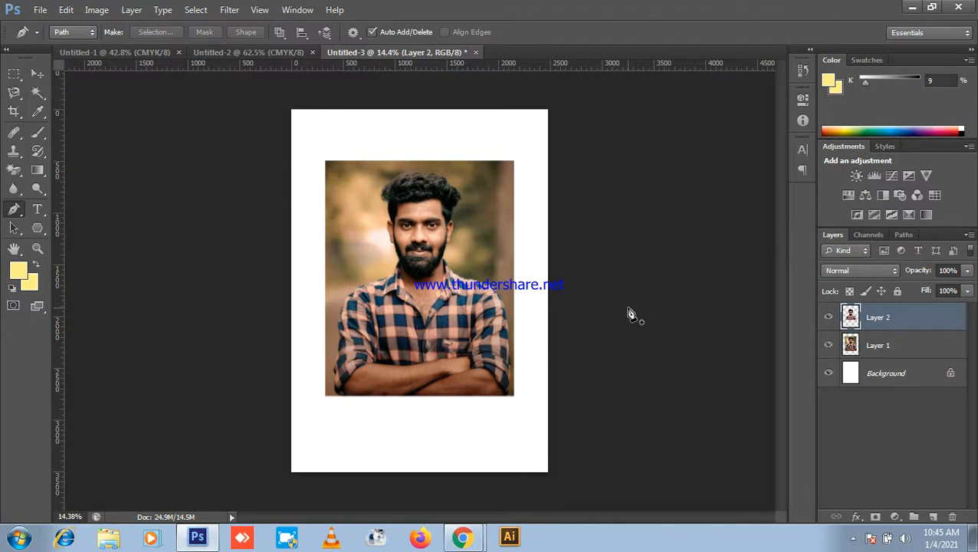
click(828, 345)
scroll(447, 245, up, 1)
scroll(460, 165, up, 1)
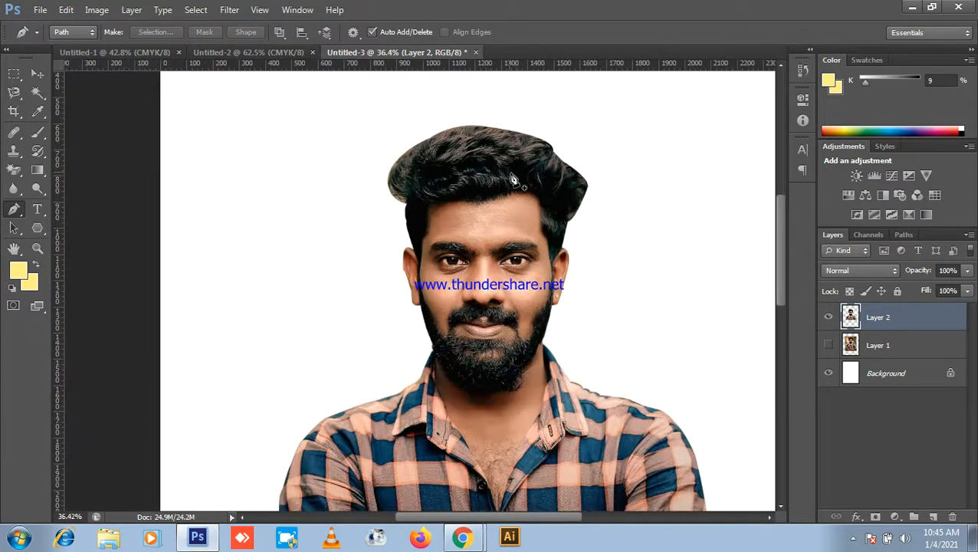
scroll(646, 242, down, 1)
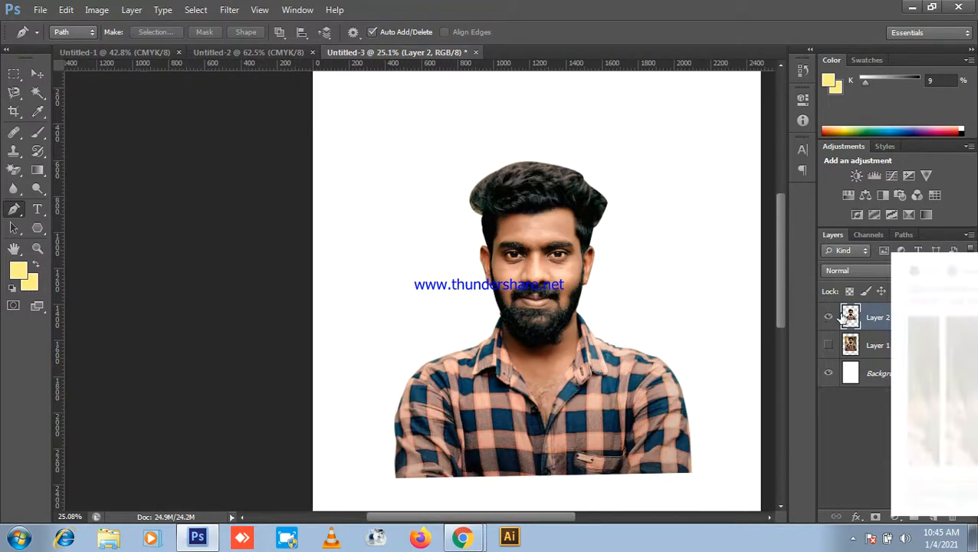
Step: Dismiss the browser notification, return to Photoshop and fit the page on screen with Ctrl+0
click(961, 263)
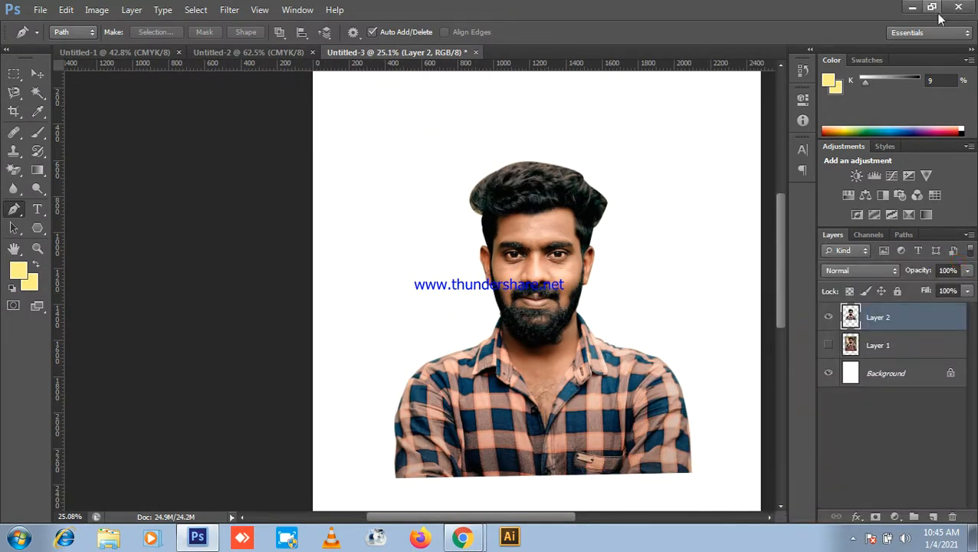
click(912, 7)
scroll(836, 286, down, 4)
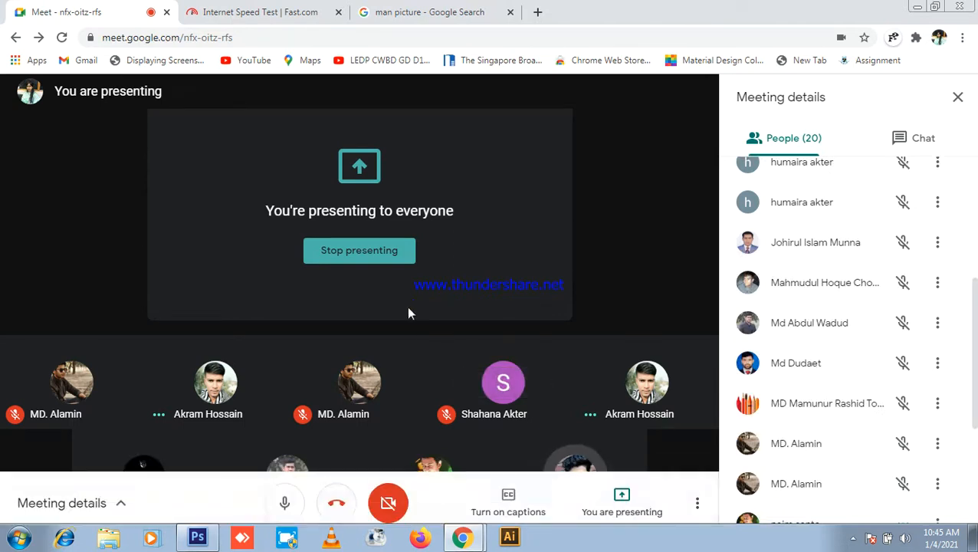
click(198, 538)
key(ctrl+0)
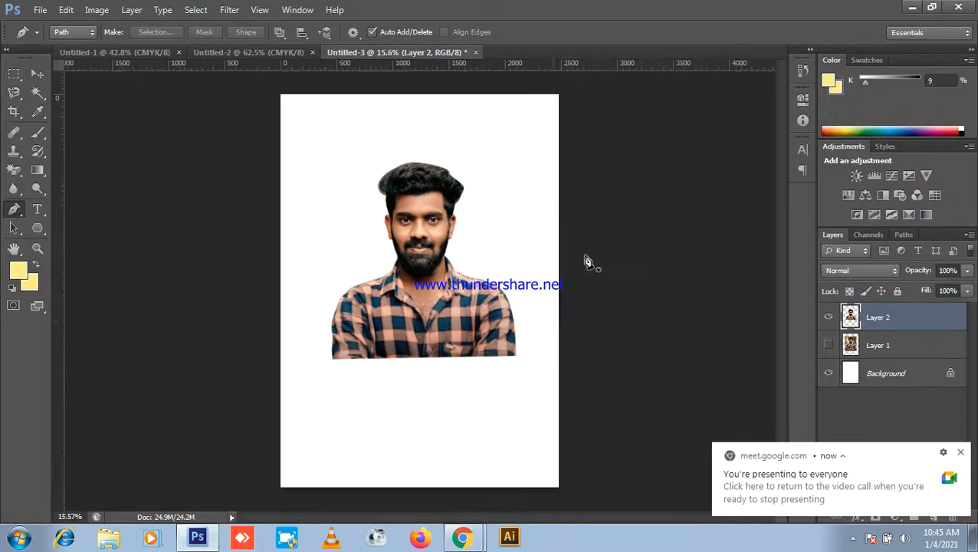
Step: Load the cut-out man as a selection and invert it onto the background
ctrl+click(850, 316)
scroll(435, 192, up, 3)
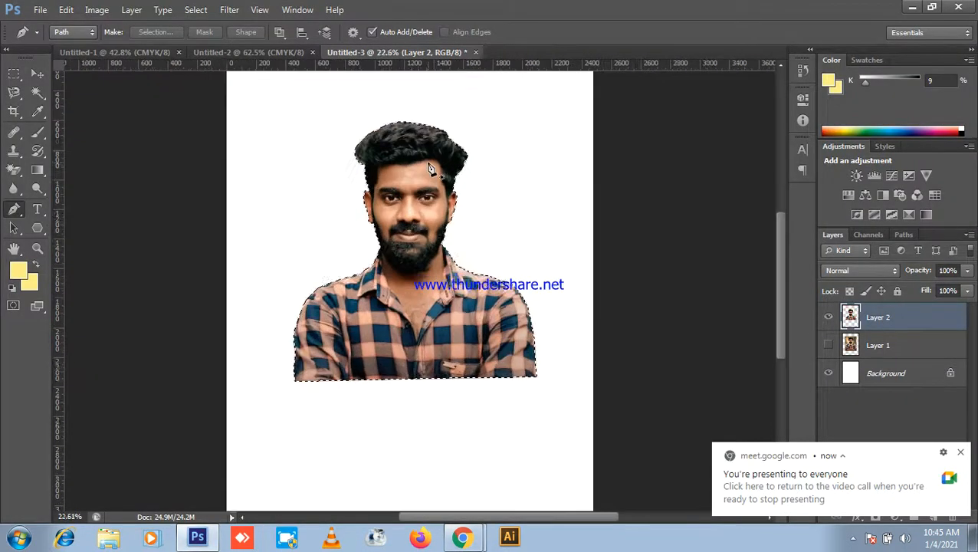
scroll(435, 192, down, 5)
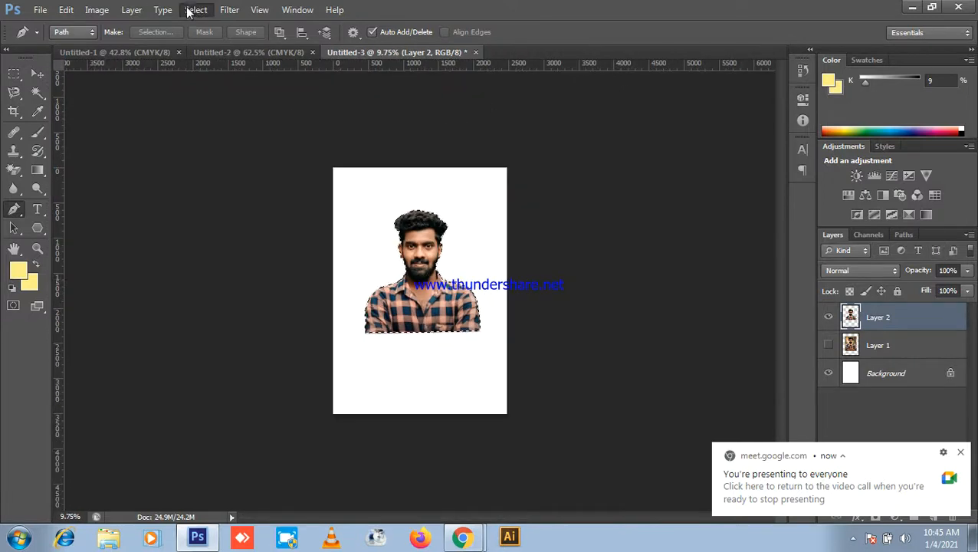
click(196, 9)
click(218, 66)
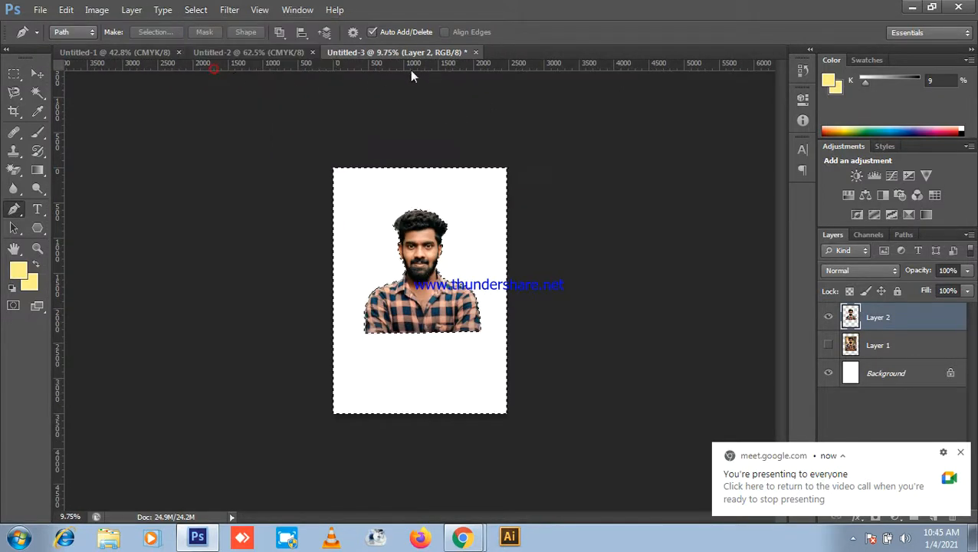
Step: Feather the inverted selection with a radius of 4
click(195, 9)
mouse_move(230, 168)
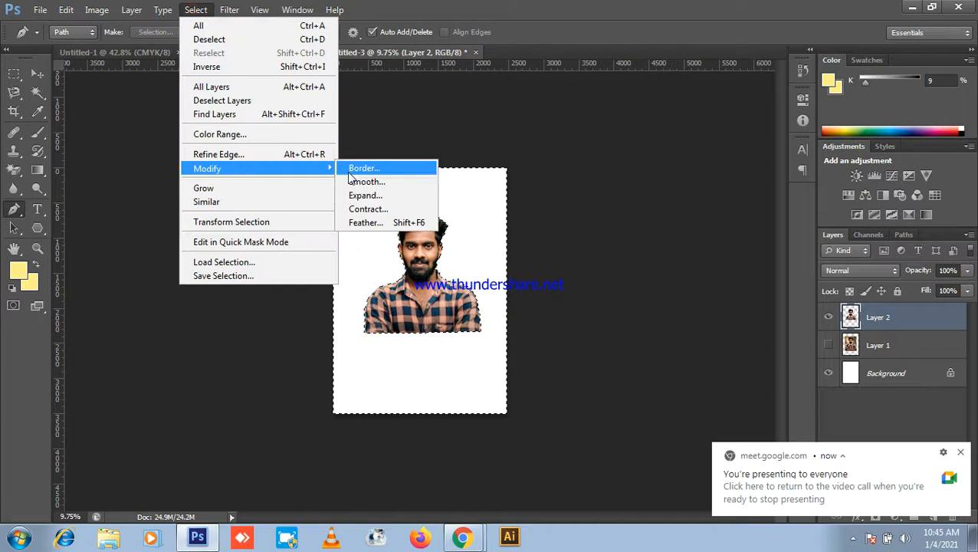
click(375, 223)
click(598, 86)
scroll(606, 90, up, 1)
text(4)
click(704, 76)
Step: Pan the view to bring the man's shirt into view and pick the Move tool
scroll(441, 230, up, 5)
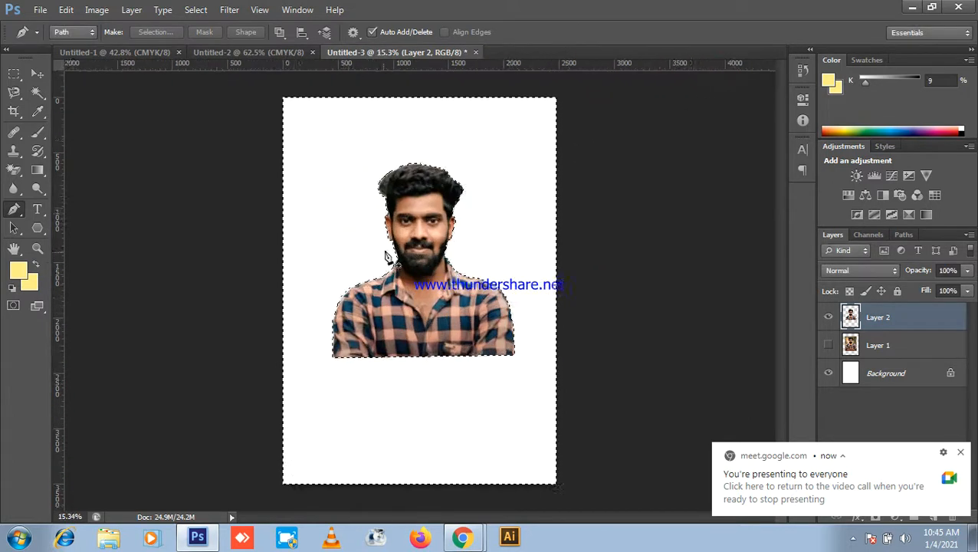
scroll(441, 145, up, 5)
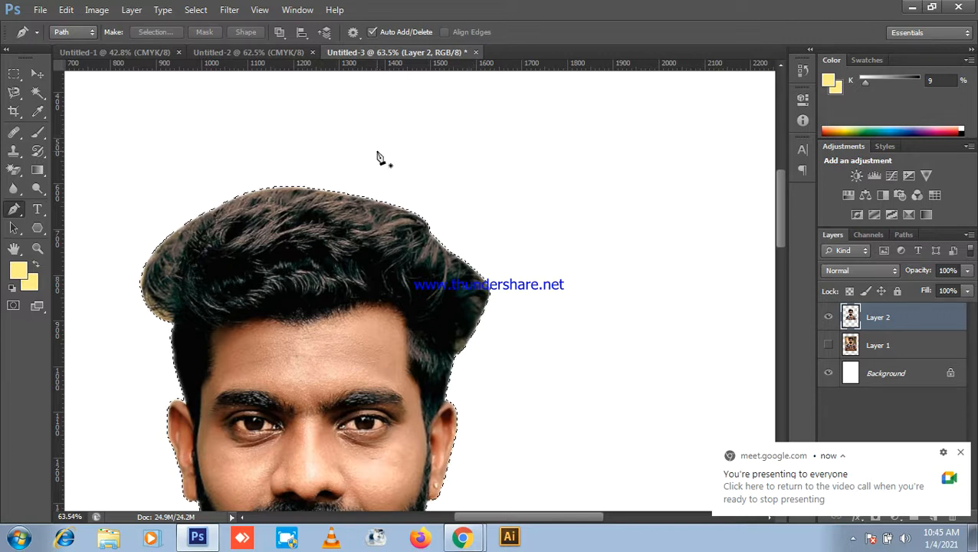
scroll(378, 156, up, 2)
scroll(378, 156, down, 1)
scroll(529, 162, down, 2)
scroll(546, 173, down, 3)
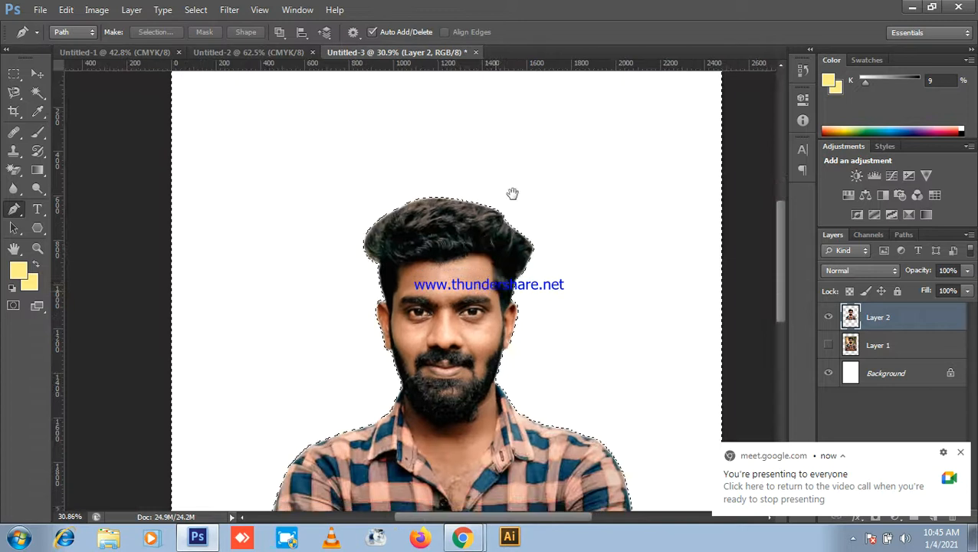
drag(495, 300, 519, 133)
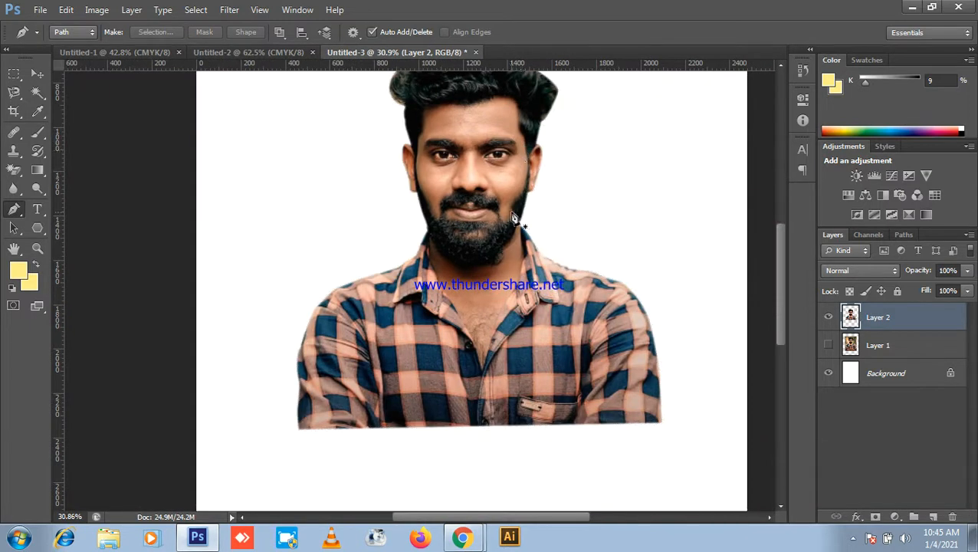
scroll(518, 270, down, 3)
click(38, 73)
scroll(422, 162, down, 1)
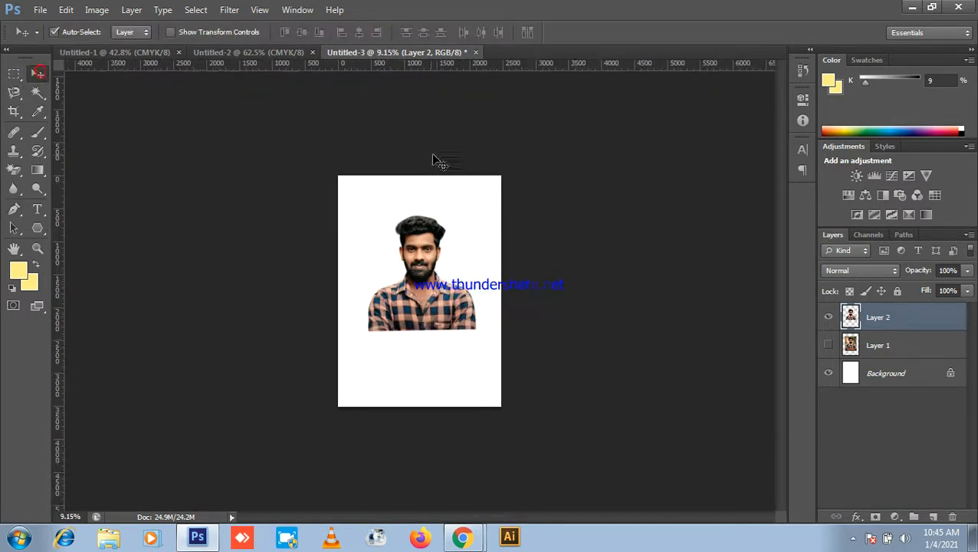
scroll(406, 280, up, 7)
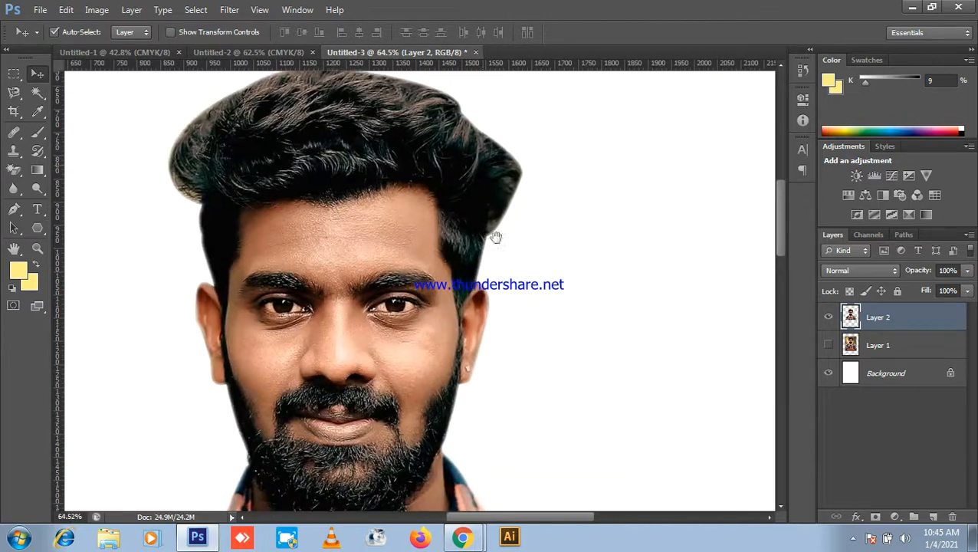
scroll(157, 212, down, 3)
scroll(212, 181, up, 3)
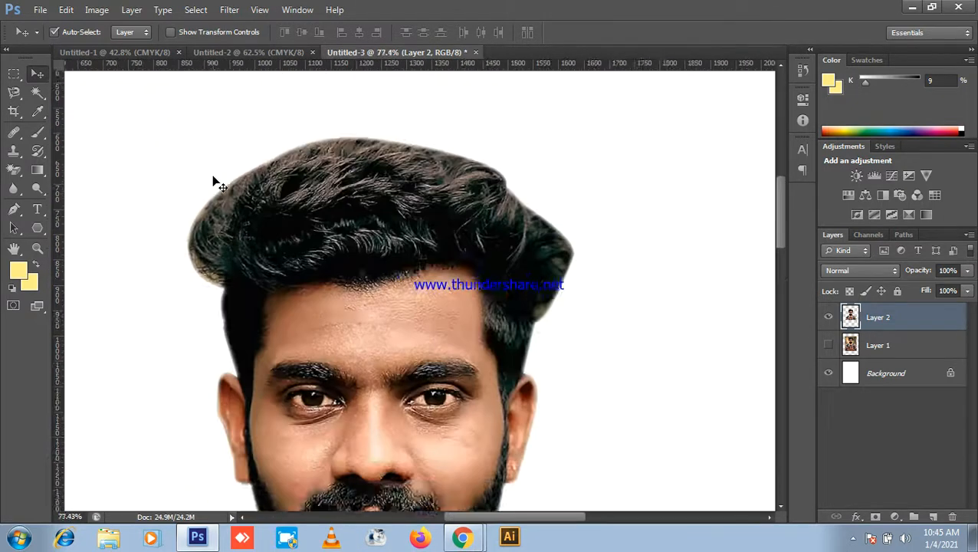
scroll(485, 203, down, 2)
drag(590, 259, 515, 159)
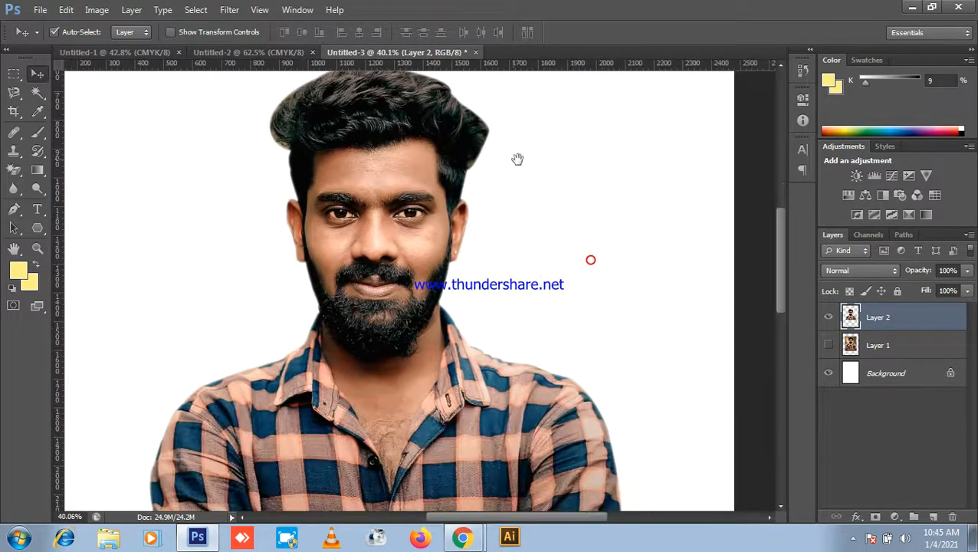
scroll(317, 157, up, 5)
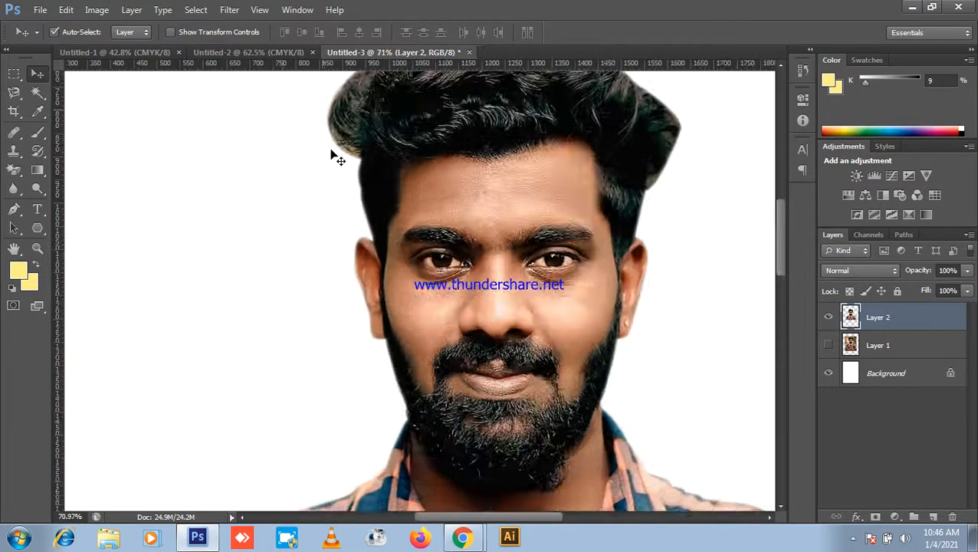
scroll(393, 355, down, 4)
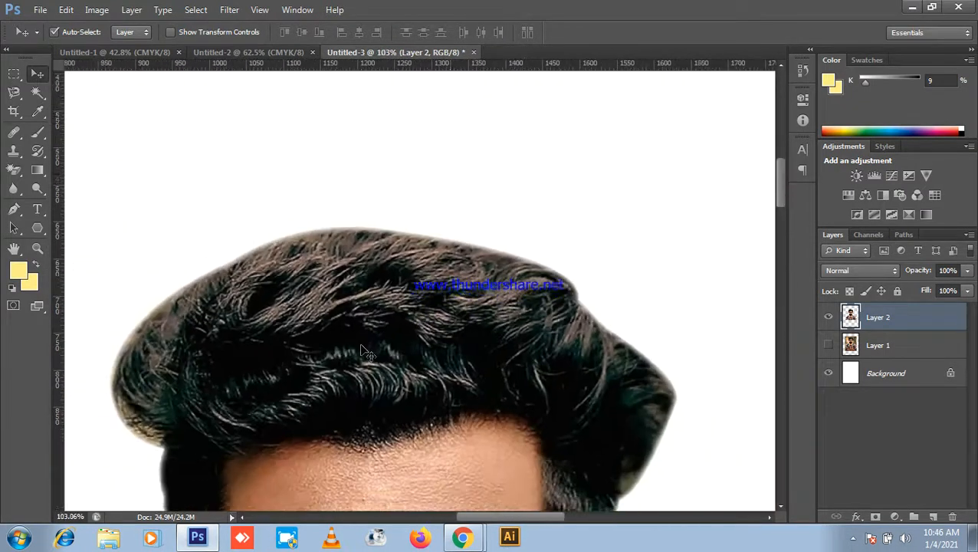
Step: Return to Photoshop and delete the hidden Layer 1
click(912, 10)
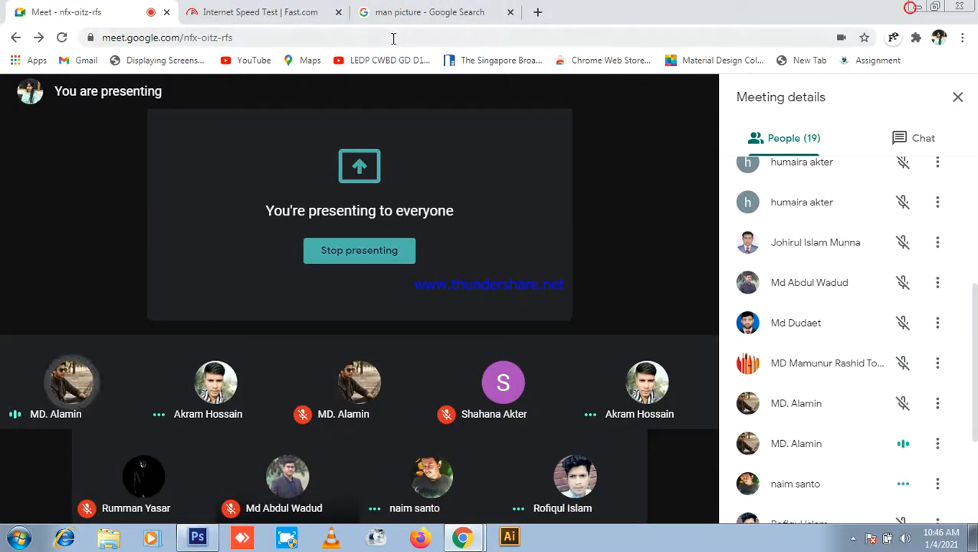
click(184, 537)
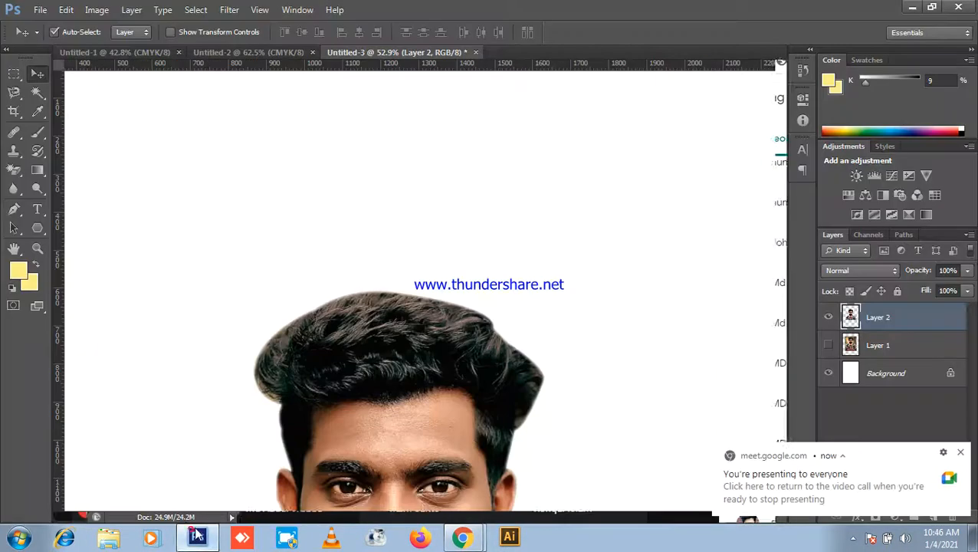
scroll(613, 349, down, 4)
click(905, 350)
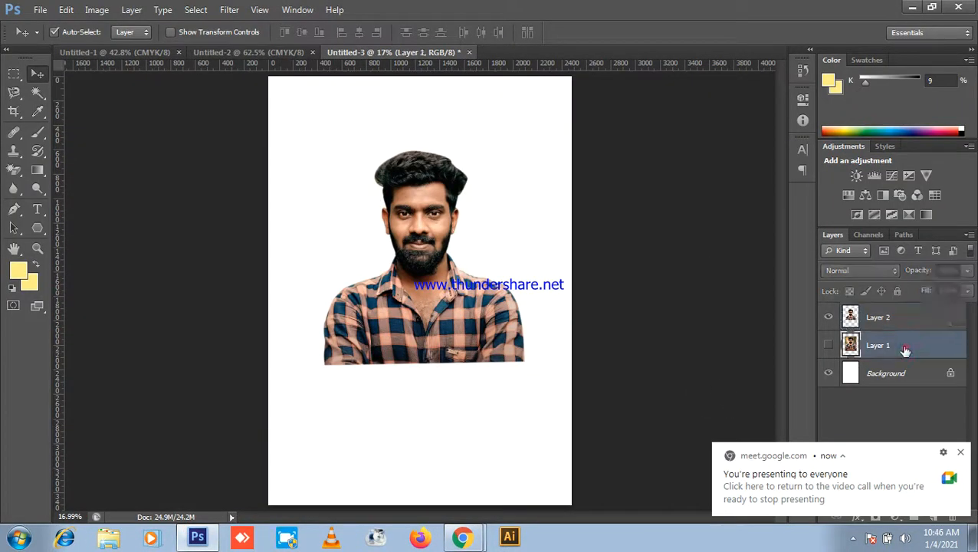
key(Delete)
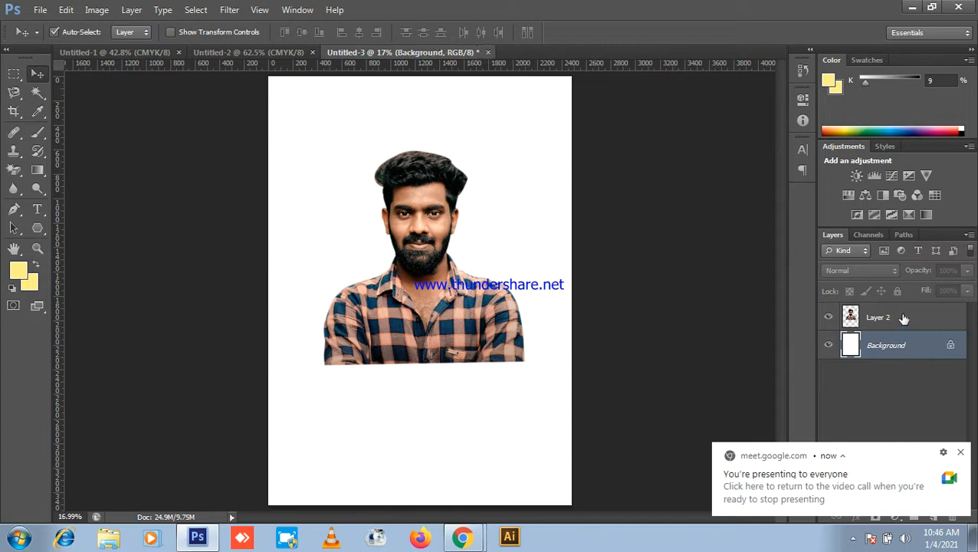
Step: Nudge the Layer 2 cutout slightly right and down, then show Untitled-2
click(904, 319)
scroll(53, 179, down, 2)
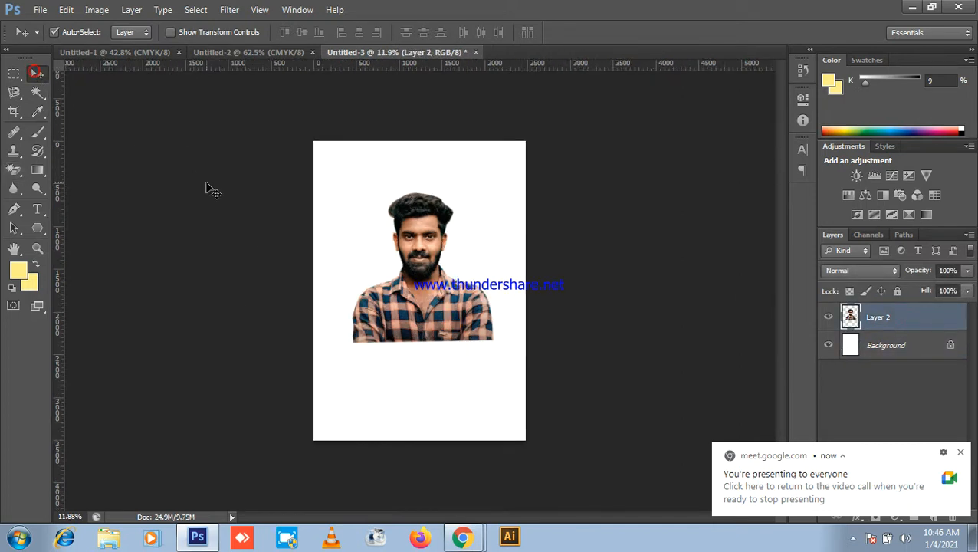
drag(426, 263, 434, 287)
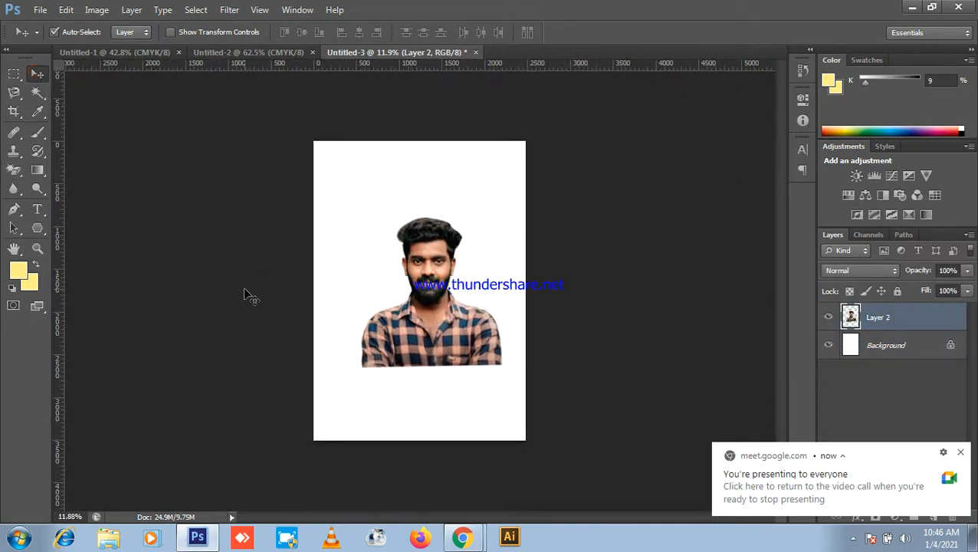
click(283, 52)
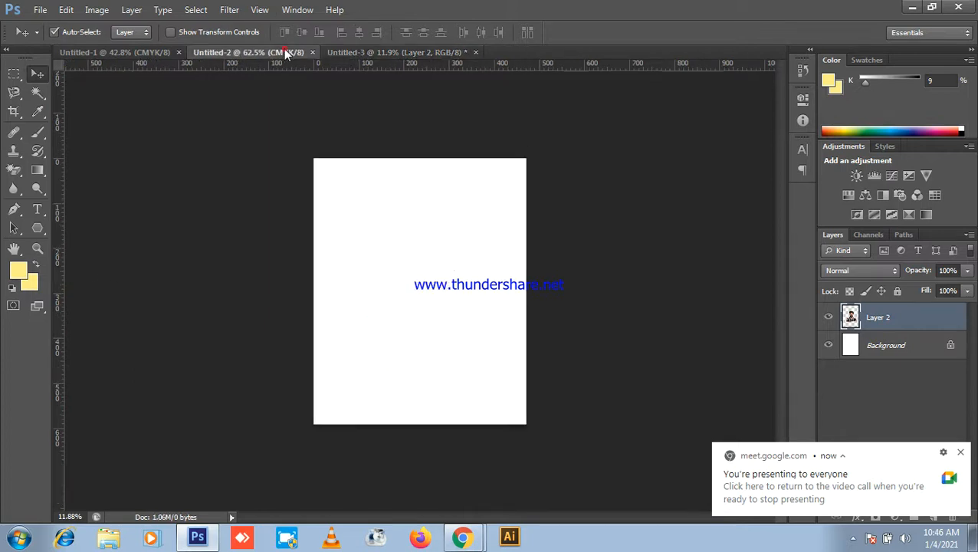
scroll(441, 164, down, 2)
scroll(441, 165, up, 1)
click(380, 52)
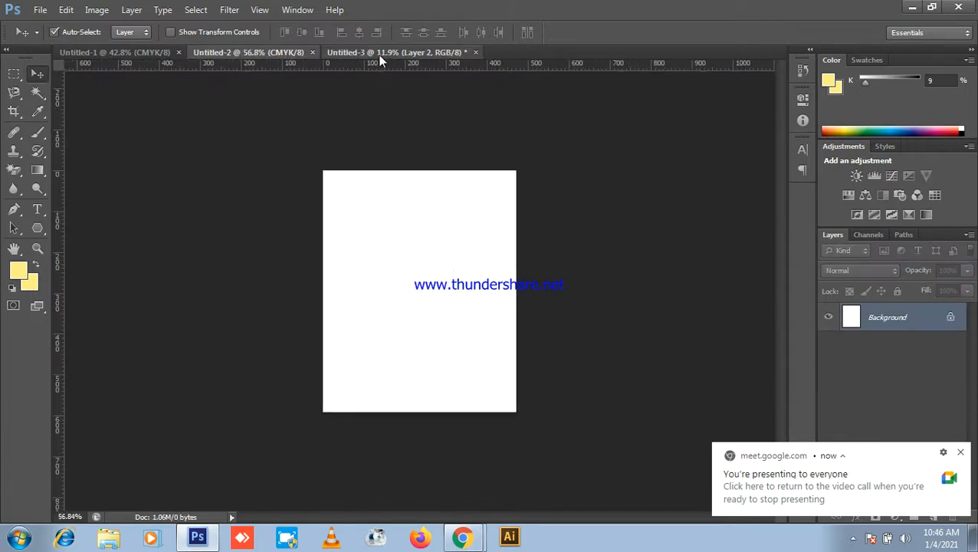
drag(454, 242, 381, 292)
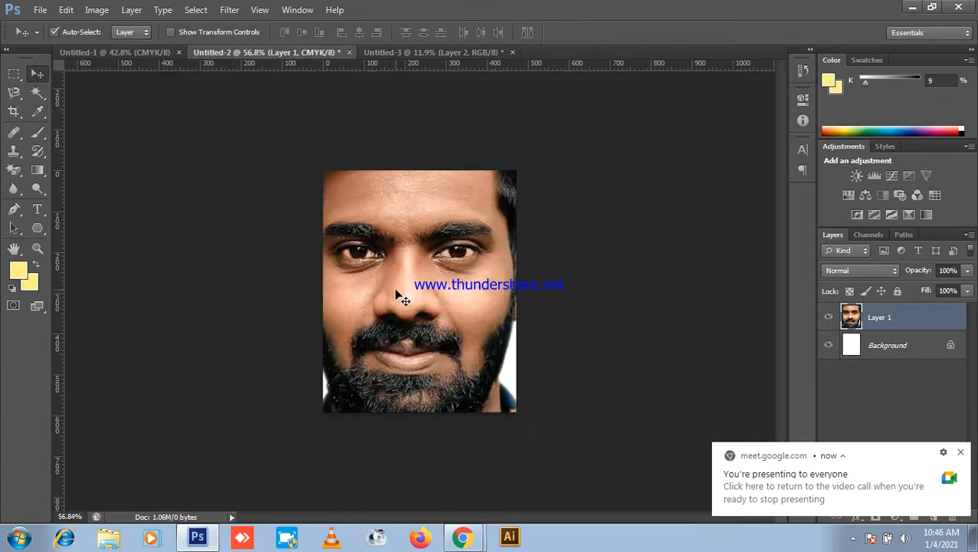
scroll(466, 284, down, 2)
key(ctrl+t)
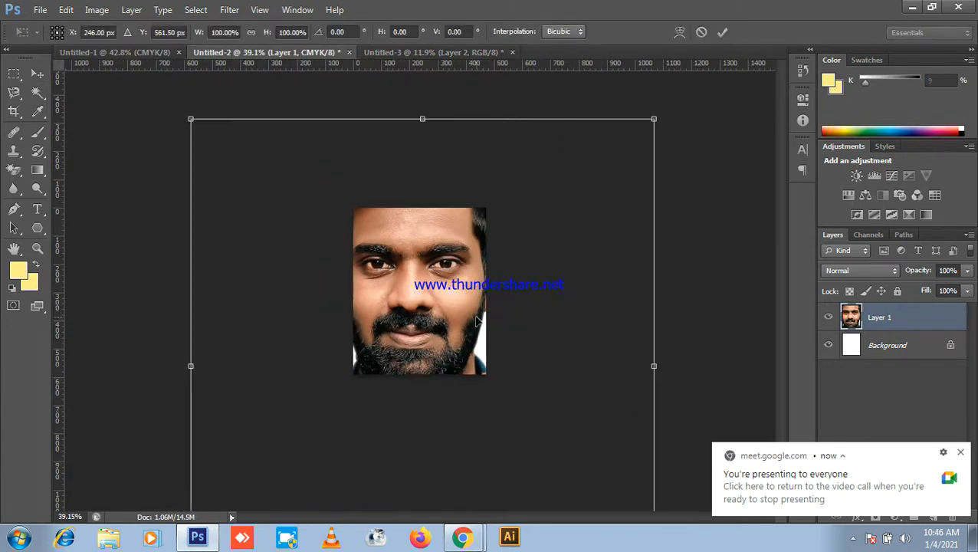
scroll(501, 338, down, 3)
scroll(500, 337, down, 1)
drag(526, 436, 433, 314)
scroll(433, 315, up, 4)
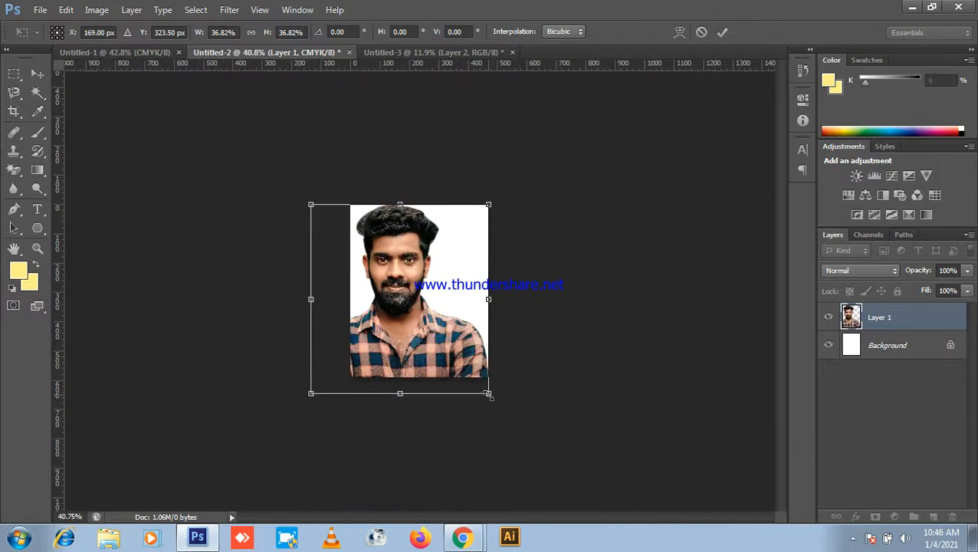
drag(488, 393, 458, 343)
drag(406, 313, 443, 338)
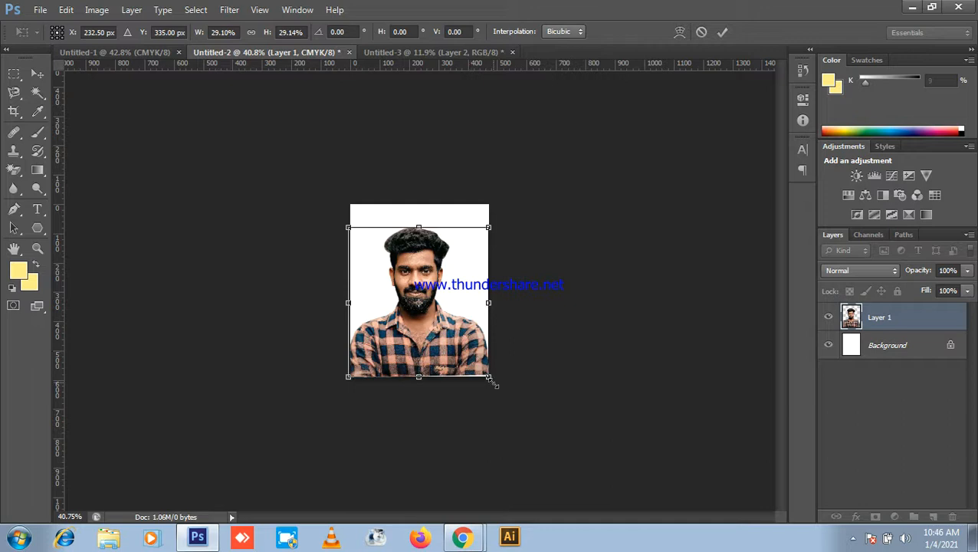
drag(493, 380, 457, 354)
scroll(457, 354, up, 6)
scroll(450, 305, down, 3)
drag(499, 222, 516, 213)
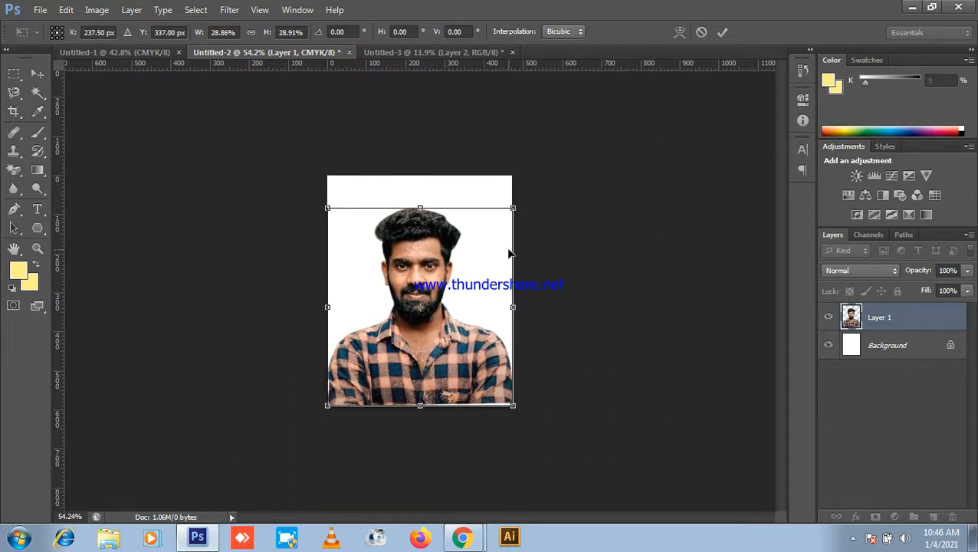
key(Return)
scroll(594, 283, down, 2)
scroll(476, 286, up, 2)
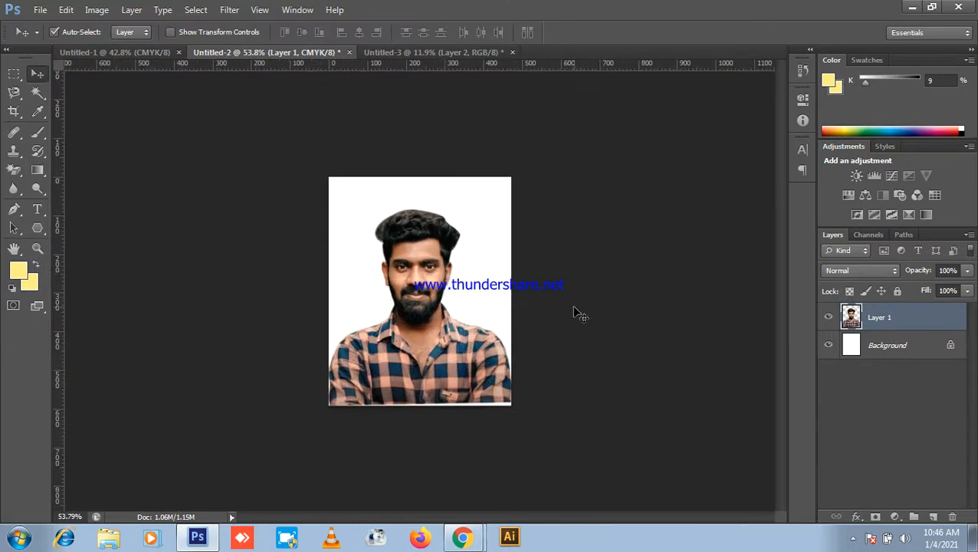
scroll(452, 353, up, 2)
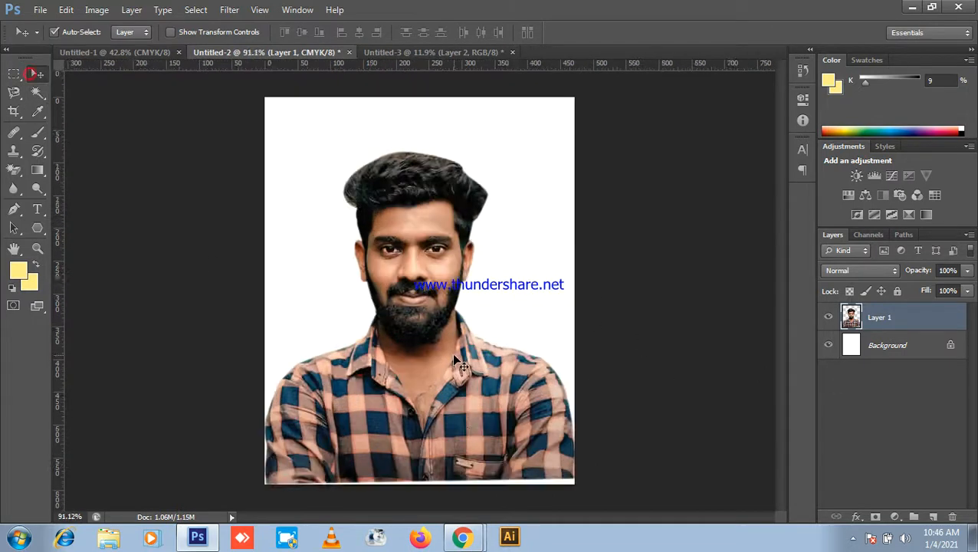
scroll(525, 388, down, 3)
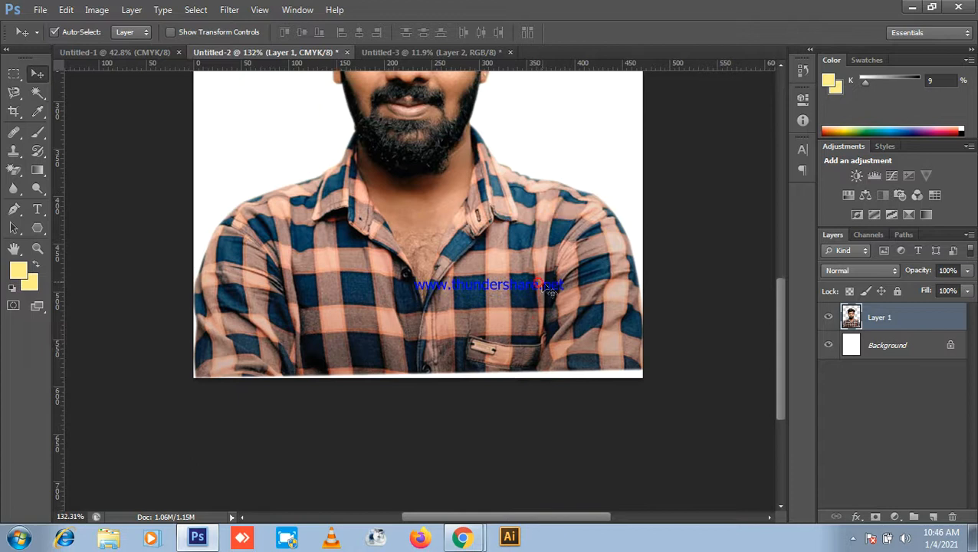
scroll(551, 349, down, 2)
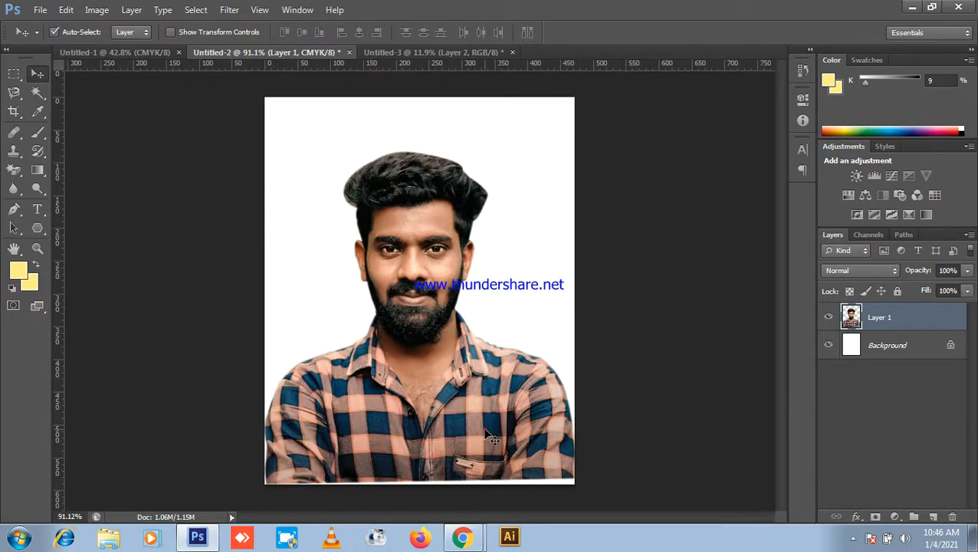
scroll(521, 336, down, 1)
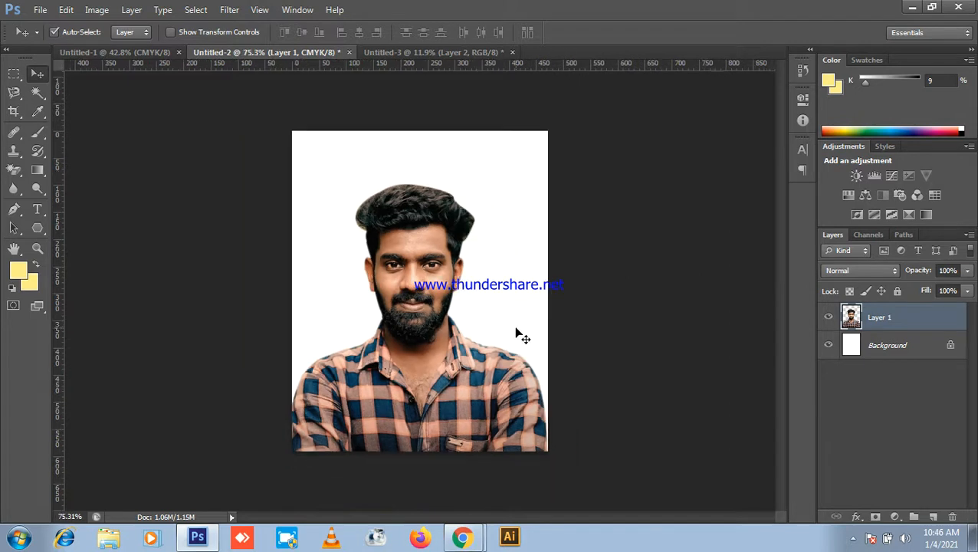
scroll(468, 376, down, 3)
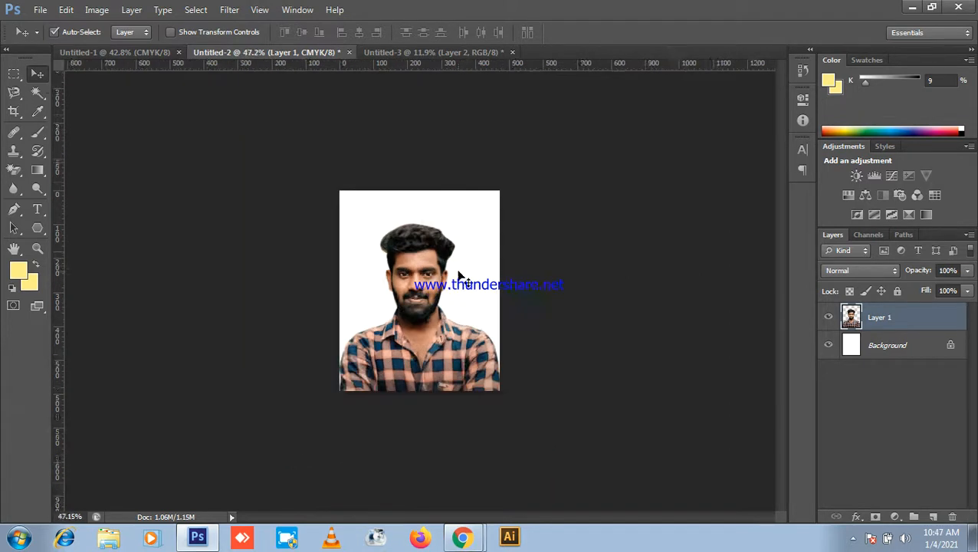
scroll(689, 198, up, 2)
scroll(229, 11, down, 1)
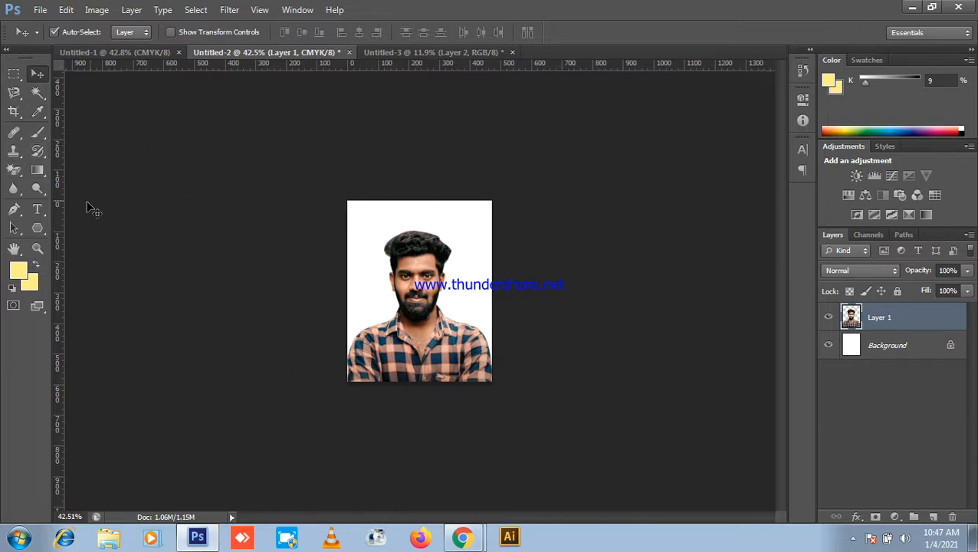
Step: Enter a 40 × 50 mm size in the Crop tool options
click(21, 112)
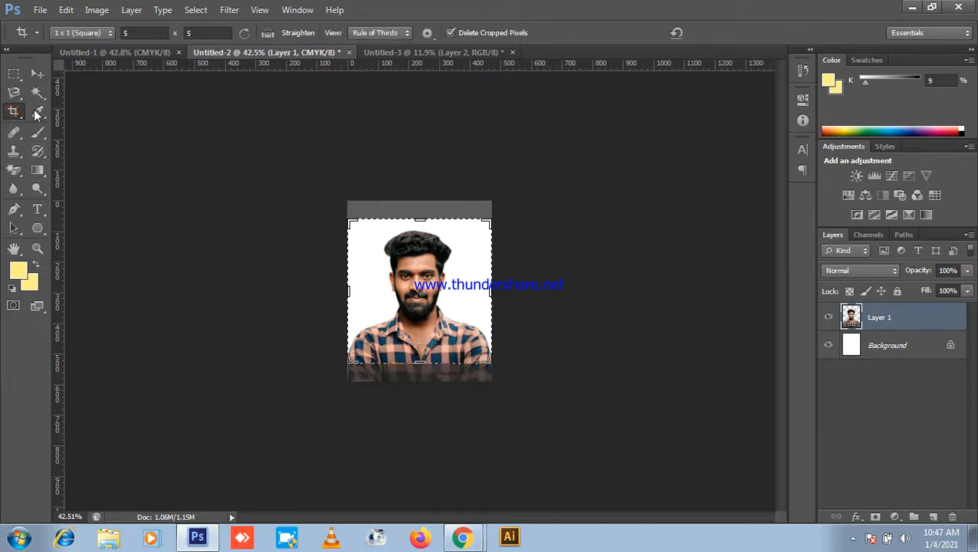
click(140, 32)
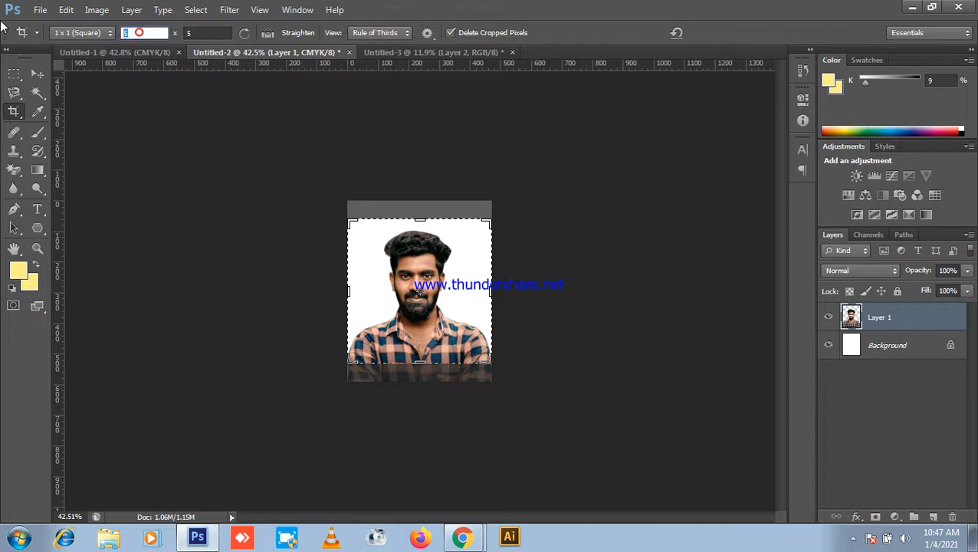
text(40mm)
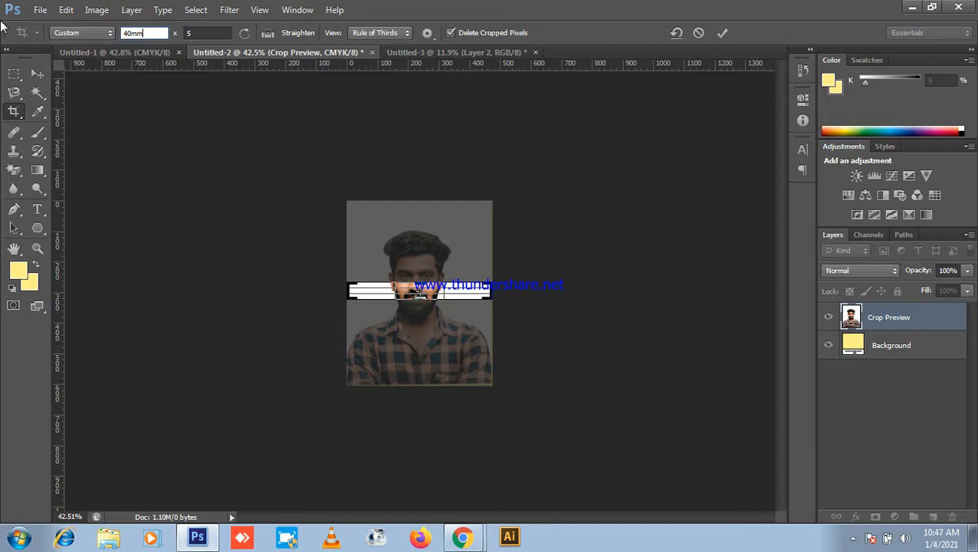
click(205, 35)
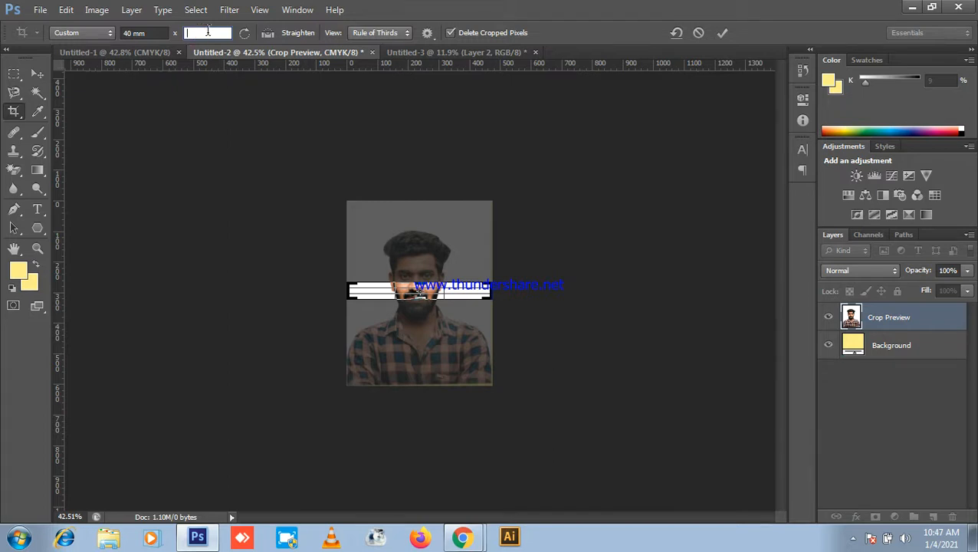
text(50 )
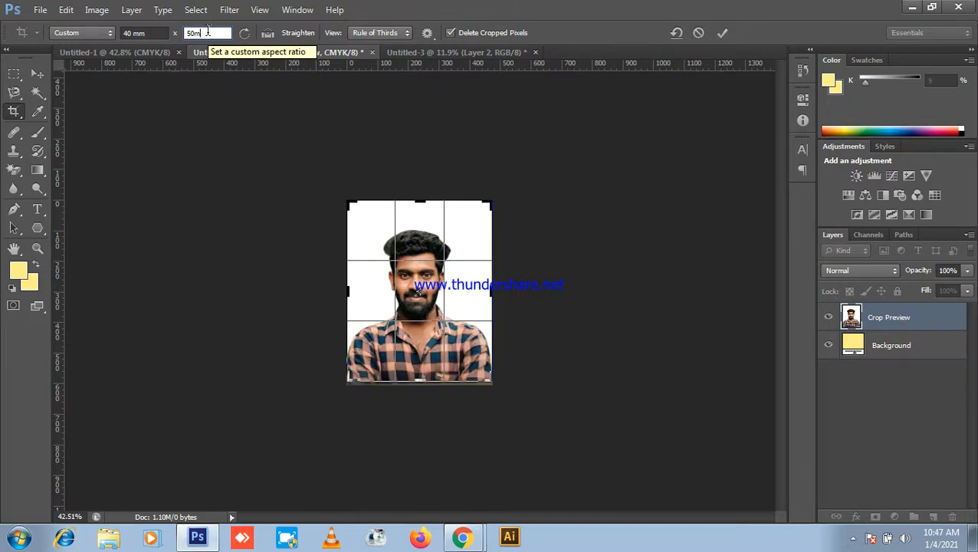
text(mm)
key(Return)
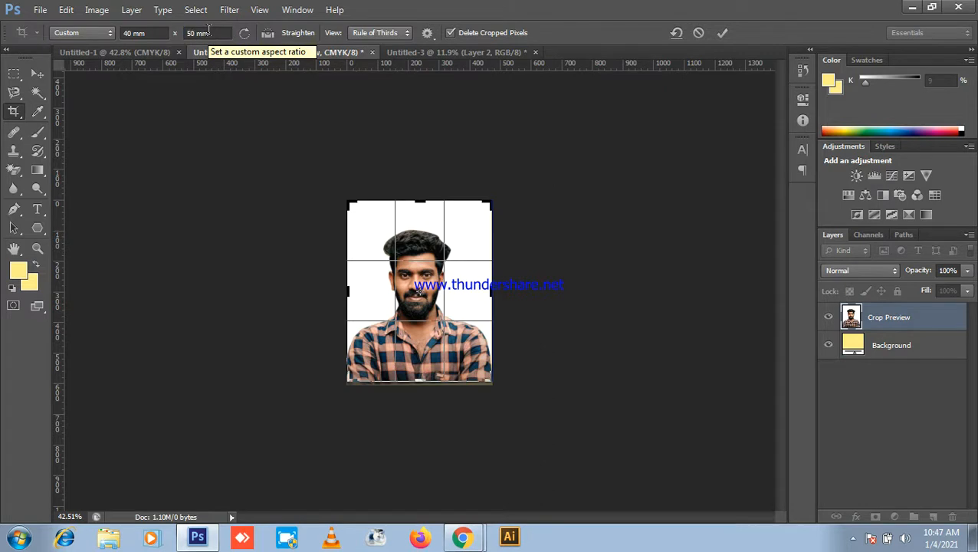
Step: Reset the crop to the original ratio, apply it, and return to the Move tool
click(80, 36)
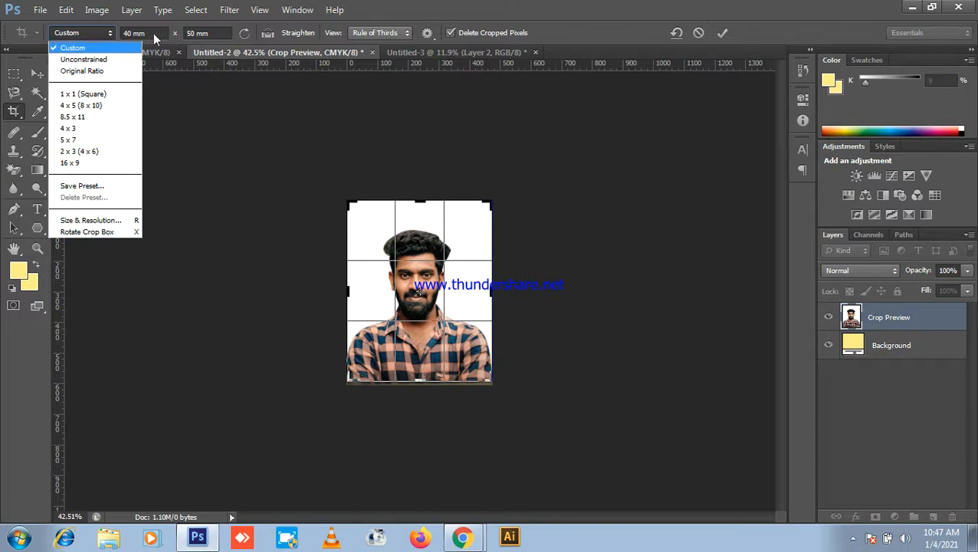
click(94, 71)
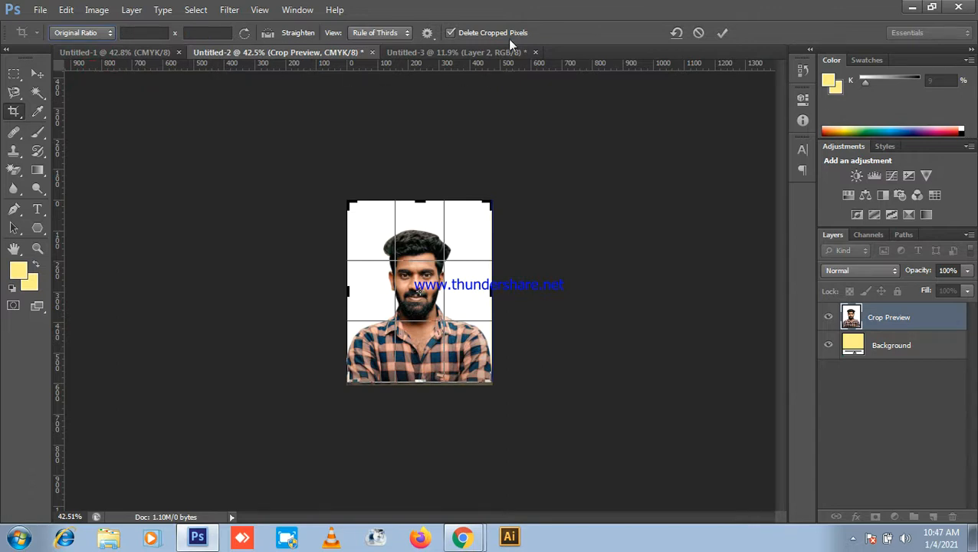
click(720, 33)
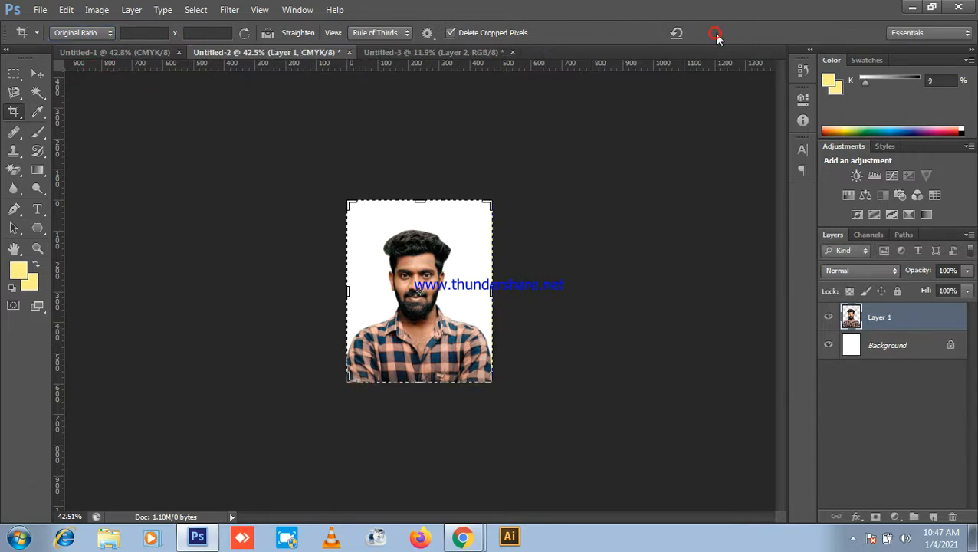
click(34, 75)
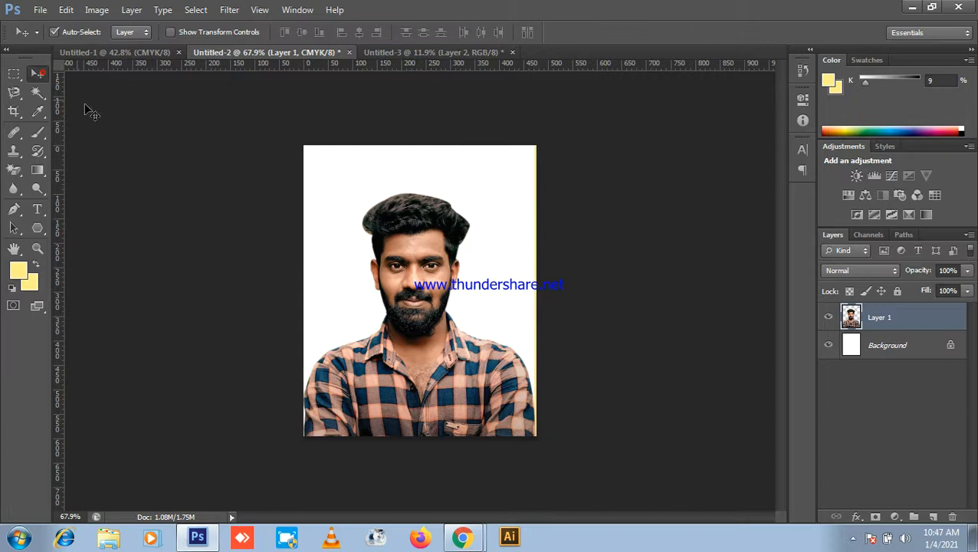
scroll(465, 184, up, 5)
scroll(476, 175, down, 4)
scroll(614, 196, up, 3)
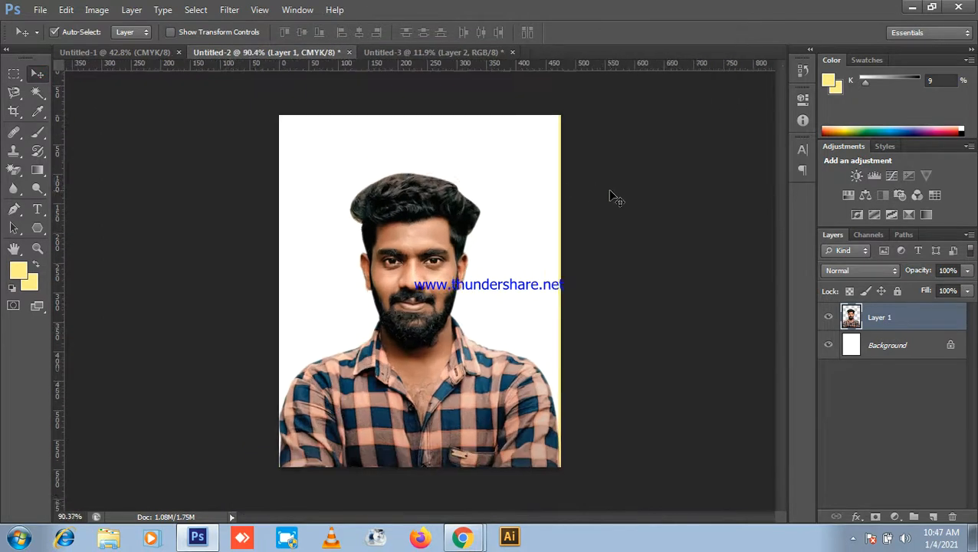
scroll(618, 188, down, 1)
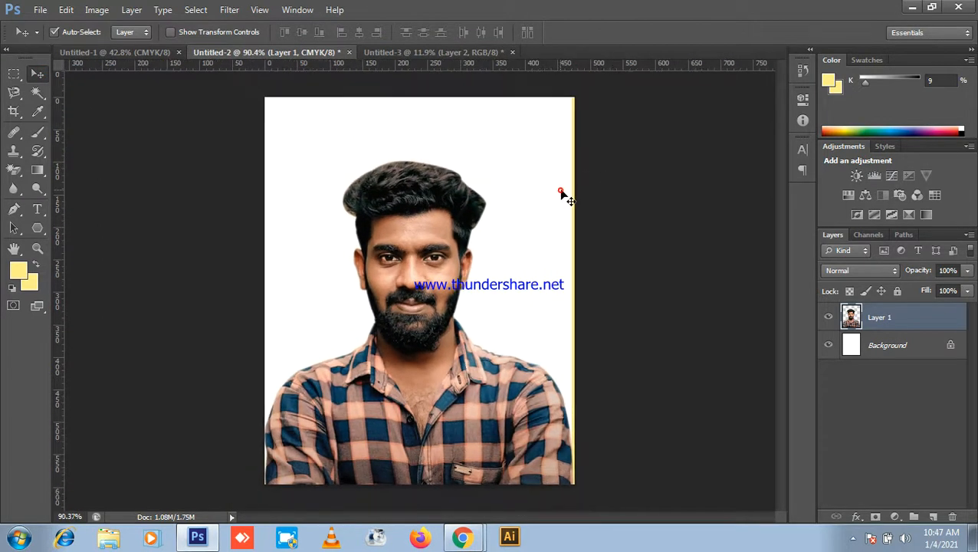
scroll(583, 197, down, 2)
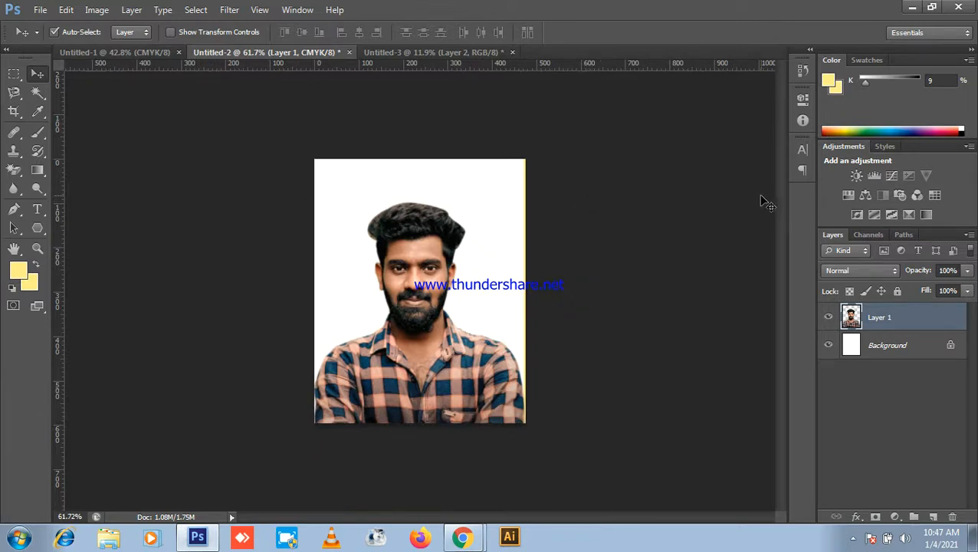
scroll(748, 218, up, 4)
scroll(734, 229, up, 1)
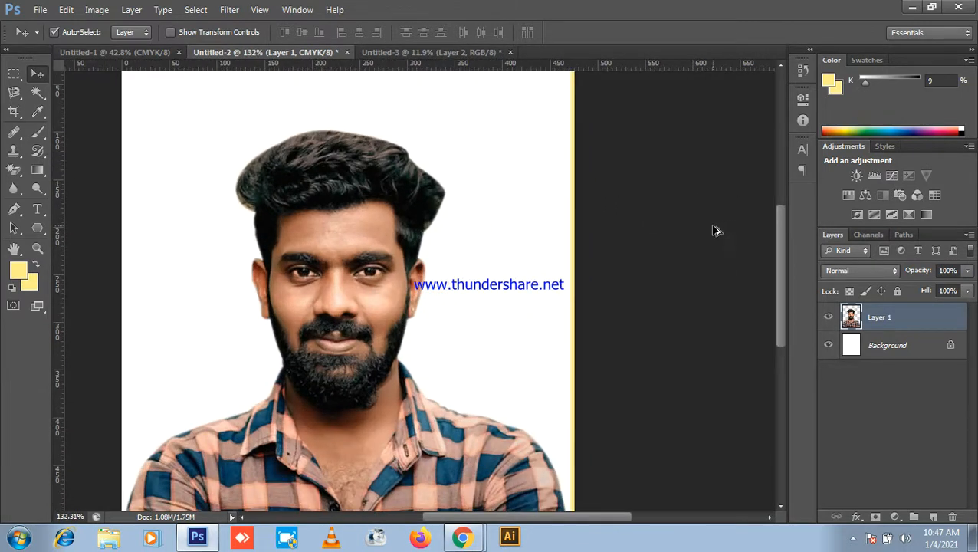
scroll(320, 297, down, 4)
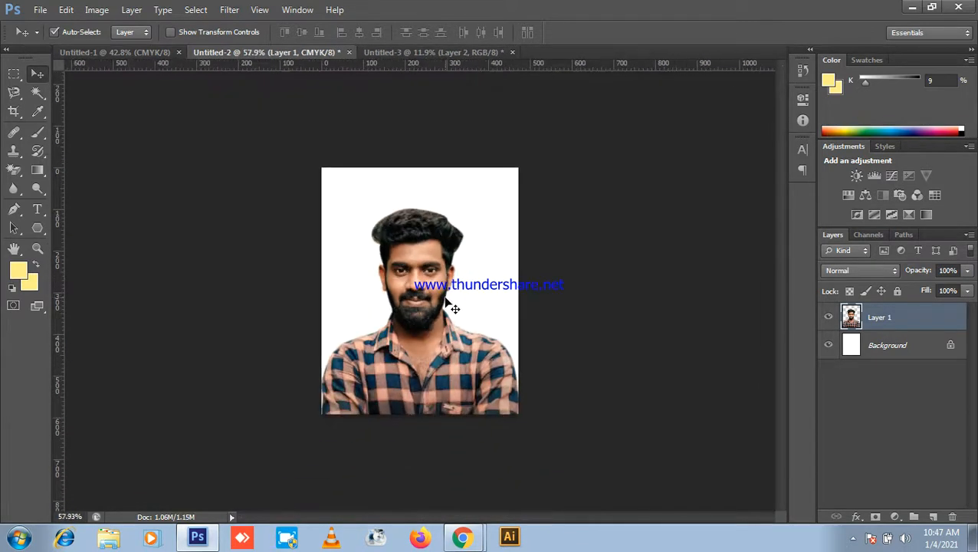
Step: Re-enter a 40 mm width and 50 height for the crop box
click(13, 111)
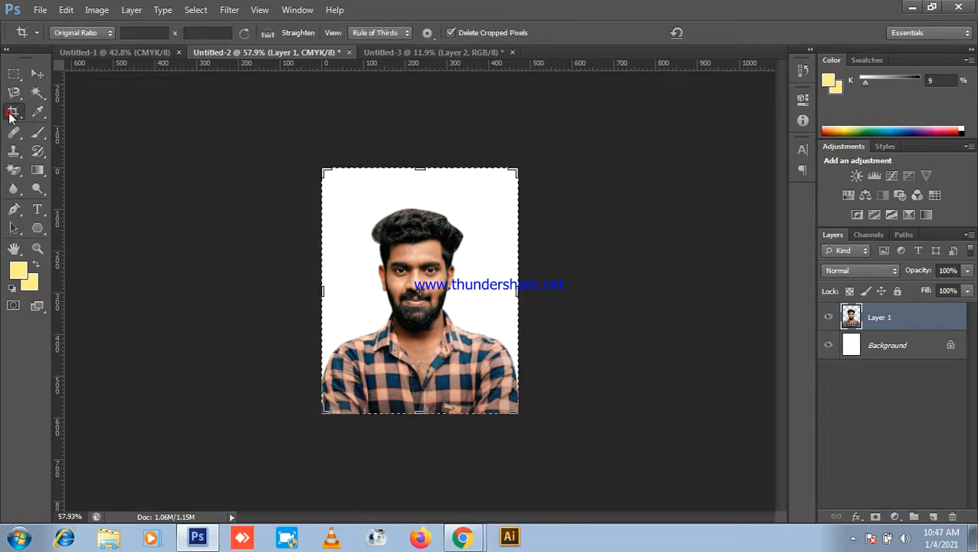
click(137, 34)
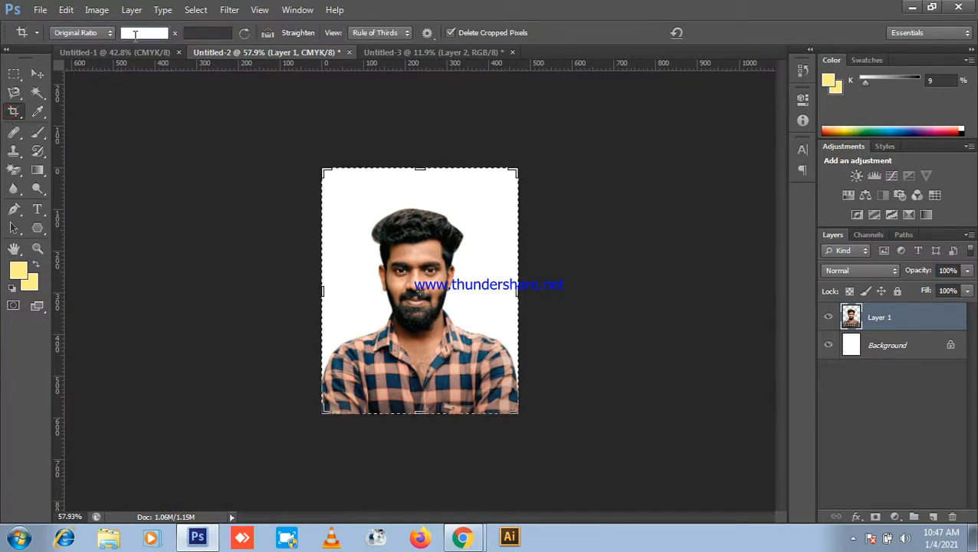
text(40mm)
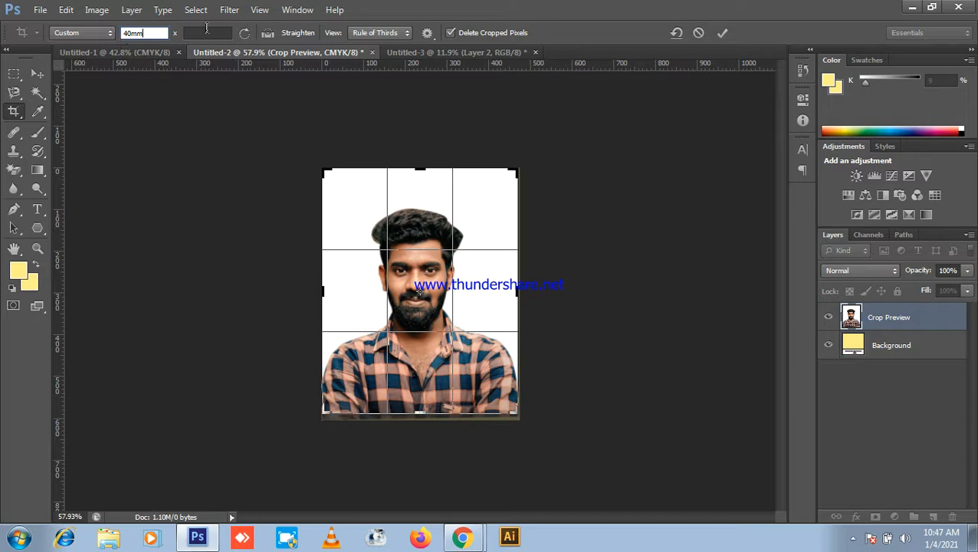
click(206, 33)
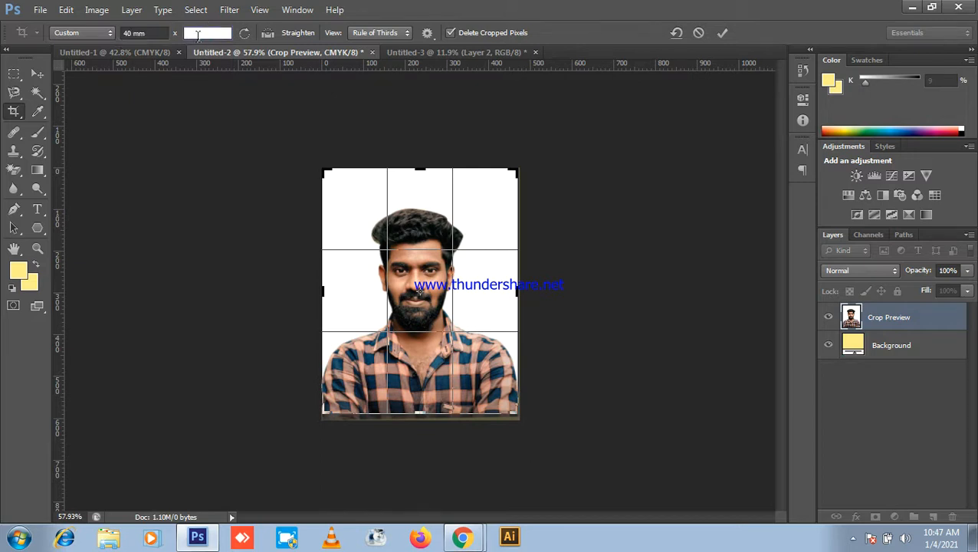
text(50mm)
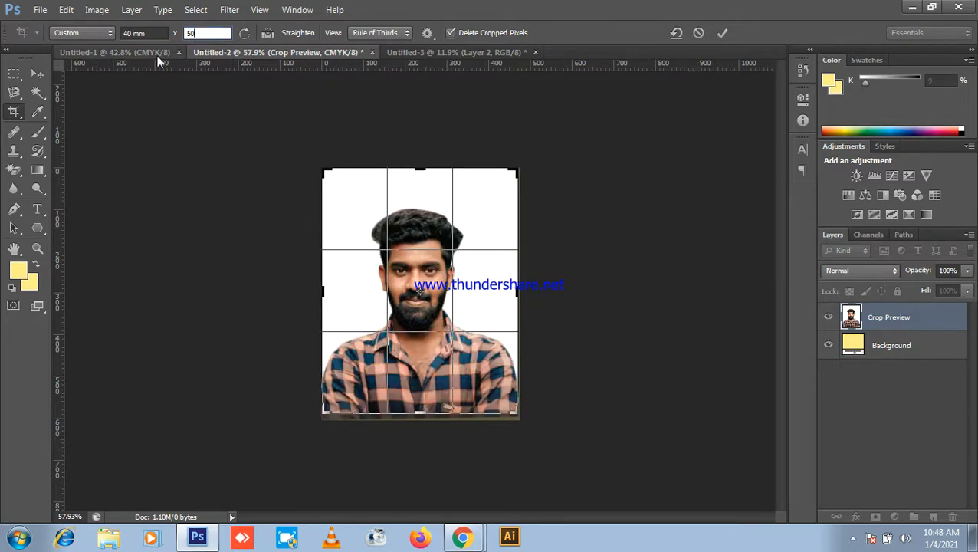
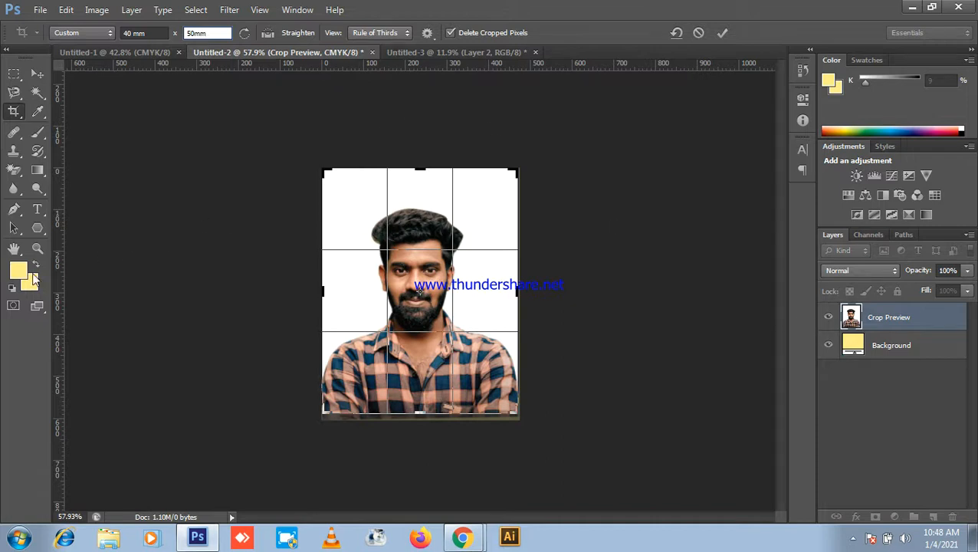
Step: Confirm the 50 mm height and apply the 40 × 50 mm crop to the portrait
text(mm)
key(Return)
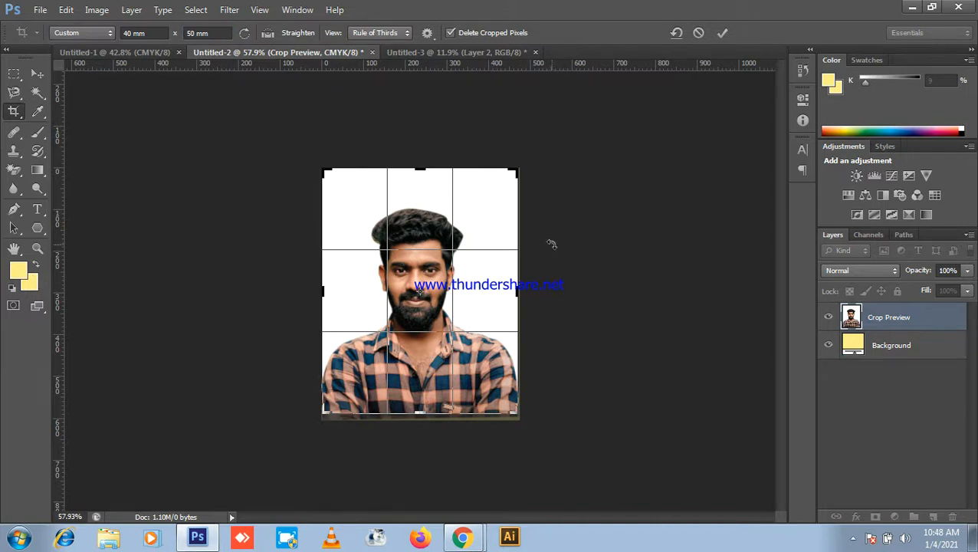
click(722, 32)
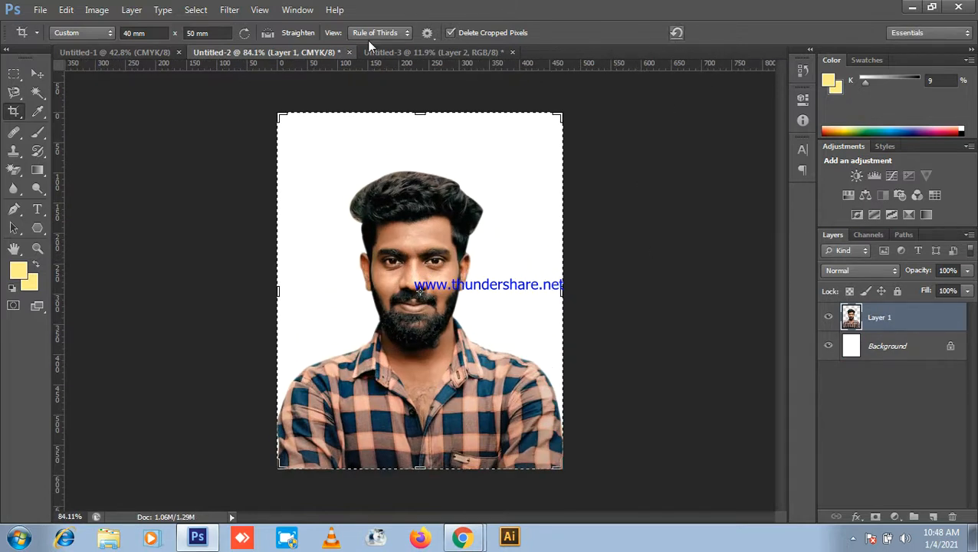
click(38, 74)
scroll(644, 263, down, 3)
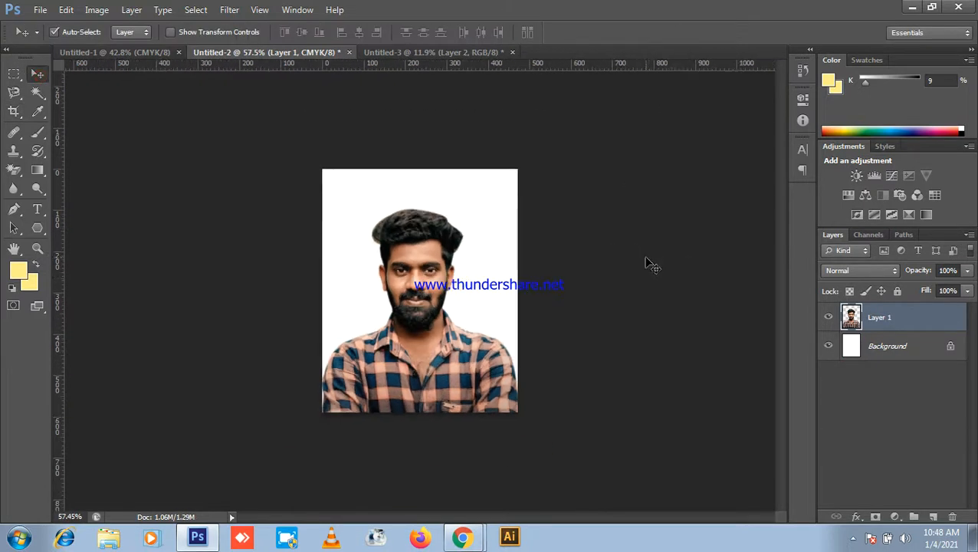
scroll(524, 276, up, 4)
scroll(767, 403, down, 2)
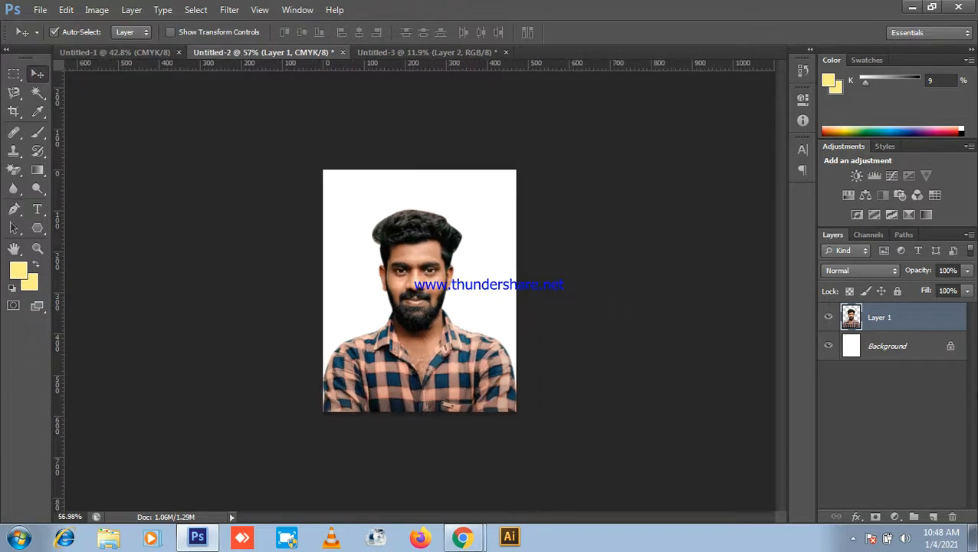
Step: Check the video call, return to Photoshop, dismiss the presenting notice and add a layer group
click(912, 7)
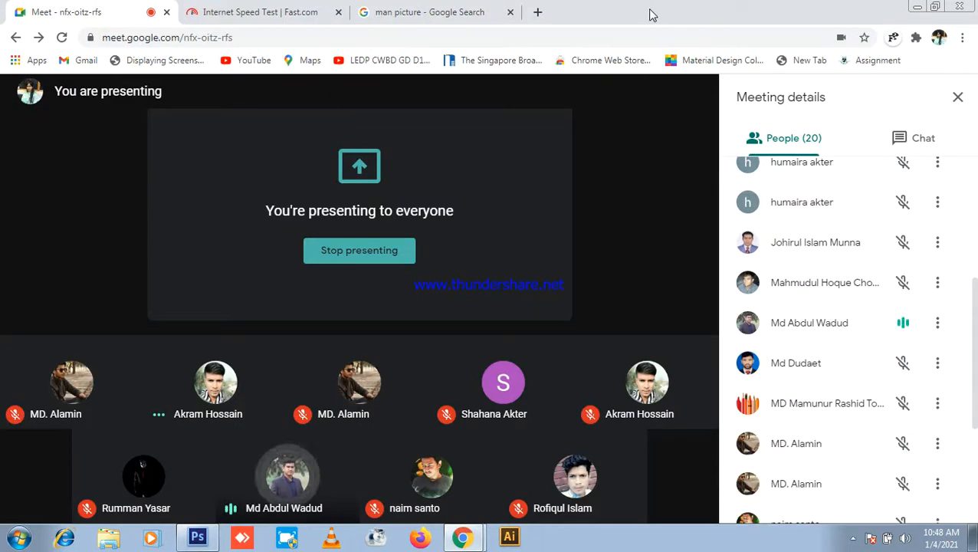
click(197, 537)
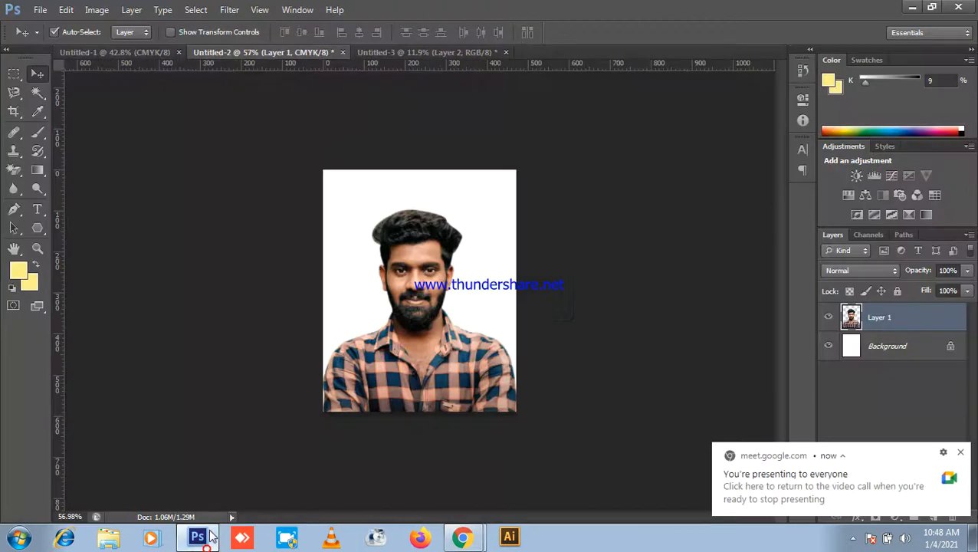
click(963, 453)
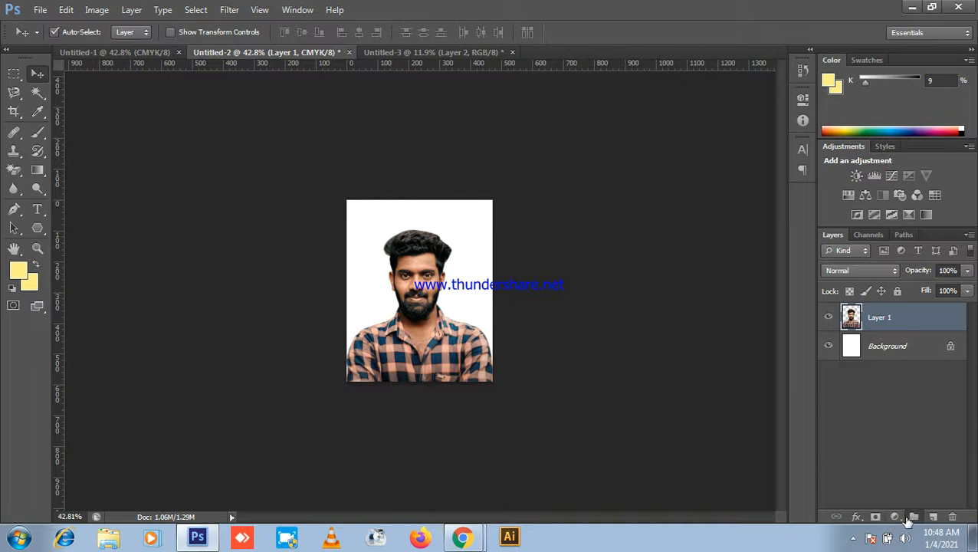
click(913, 518)
Step: Undo the accidental group and add a Solid Color fill layer
key(ctrl+z)
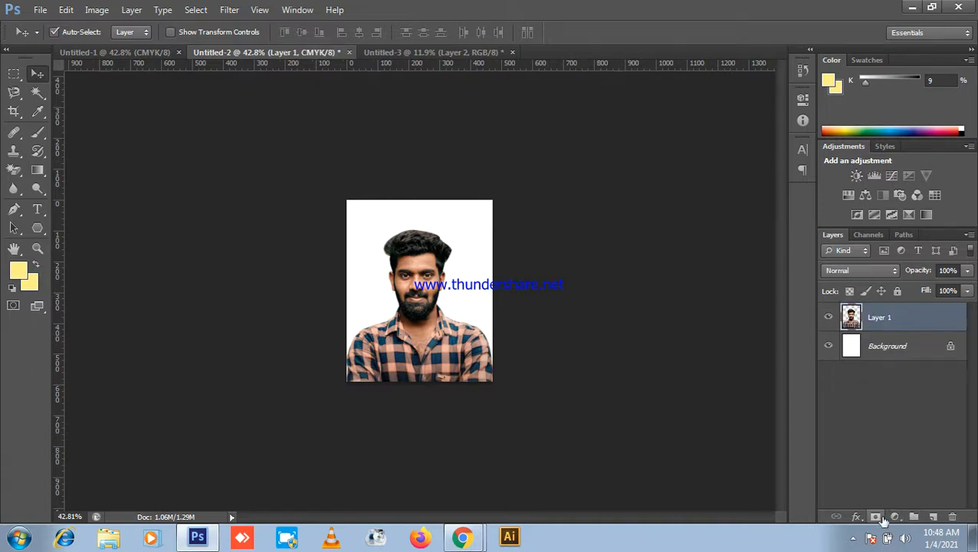
click(894, 518)
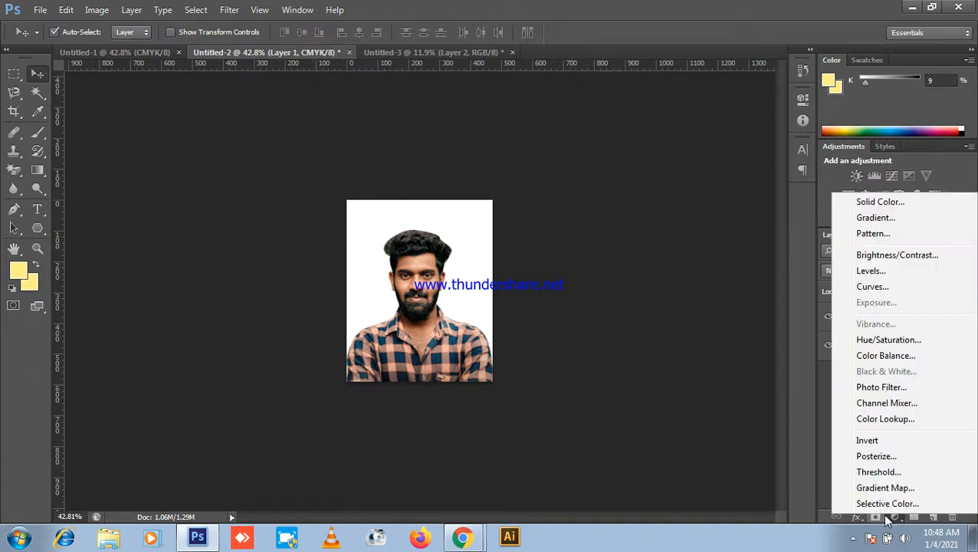
click(851, 203)
drag(686, 180, 541, 46)
Step: Pick a medium blue (#5367ca) as the fill colour and confirm it
drag(578, 161, 580, 144)
drag(527, 58, 656, 48)
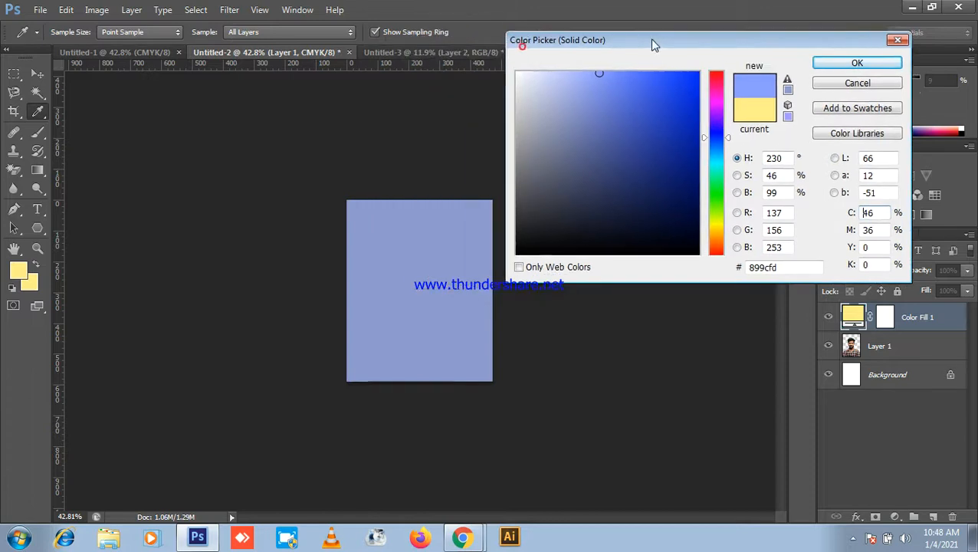
click(614, 108)
click(625, 146)
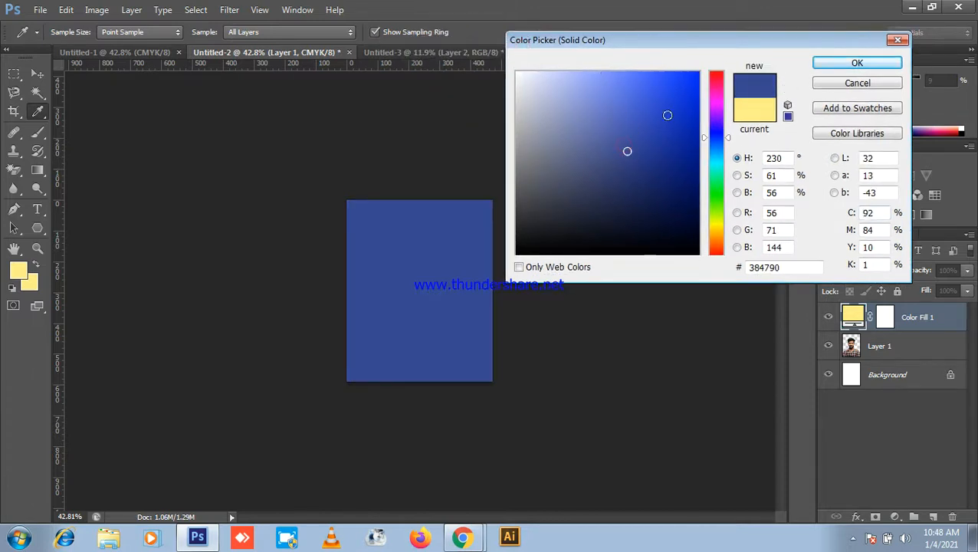
click(600, 138)
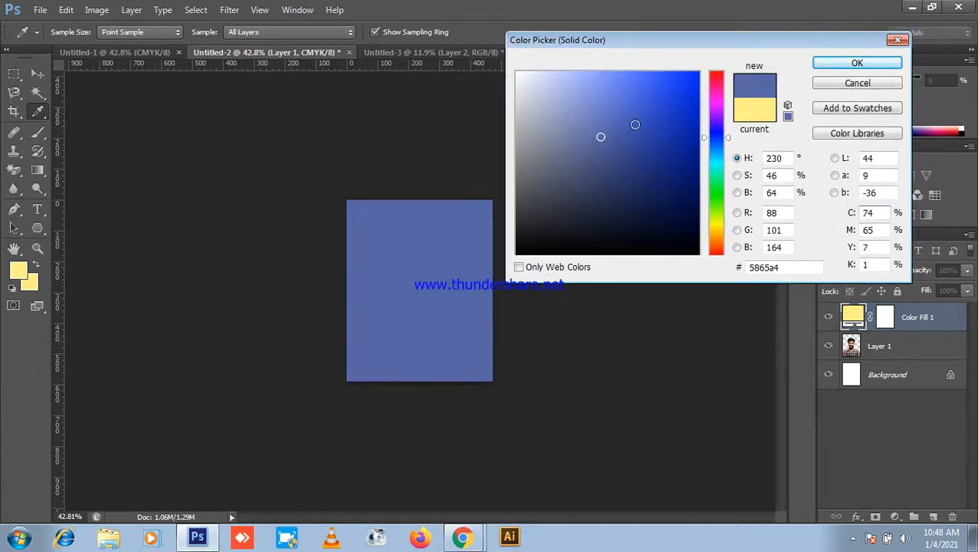
mouse_move(610, 98)
mouse_down()
mouse_move(598, 78)
mouse_move(641, 160)
mouse_up()
click(622, 105)
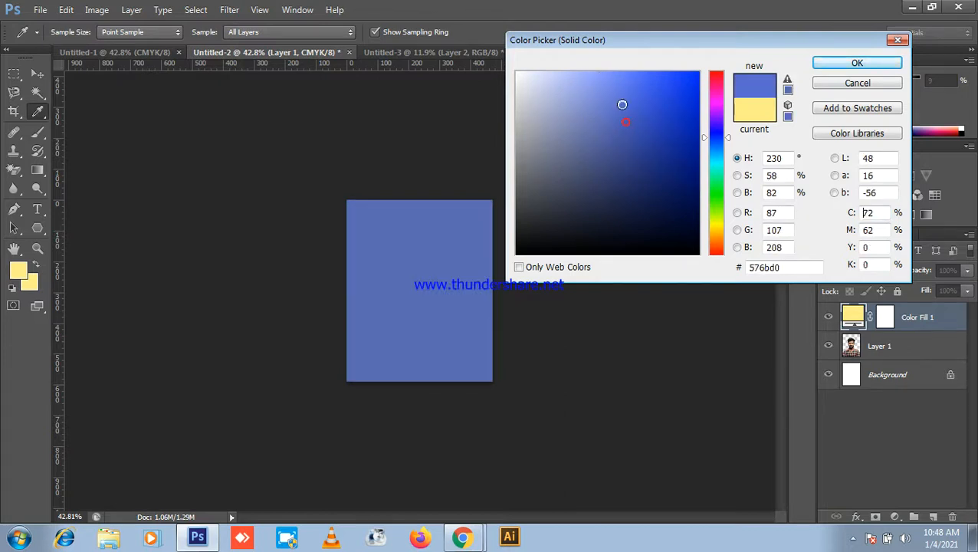
drag(621, 101, 620, 89)
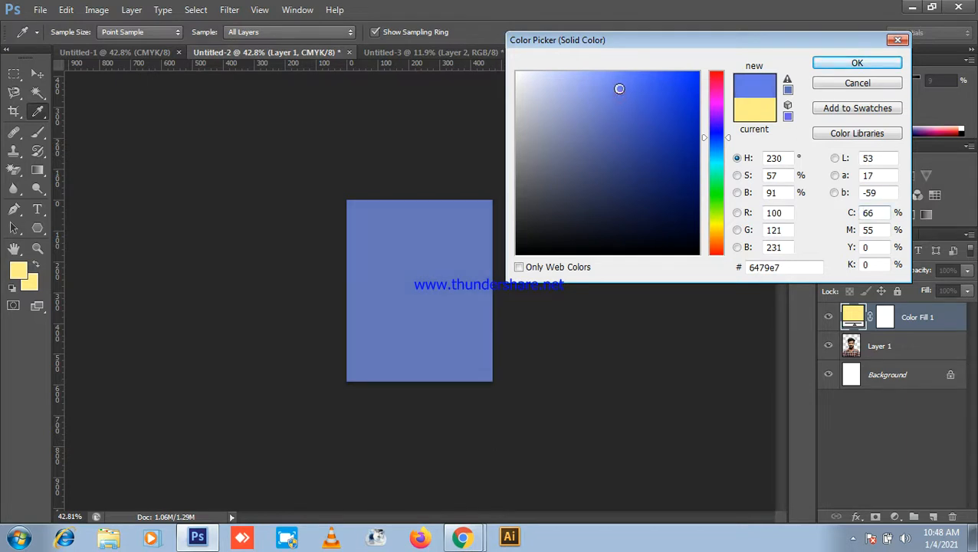
click(620, 105)
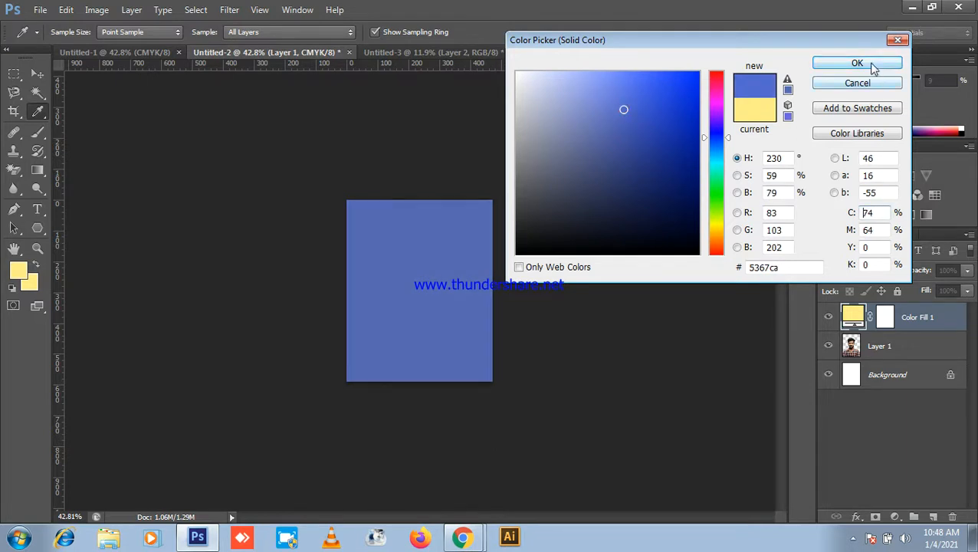
click(874, 65)
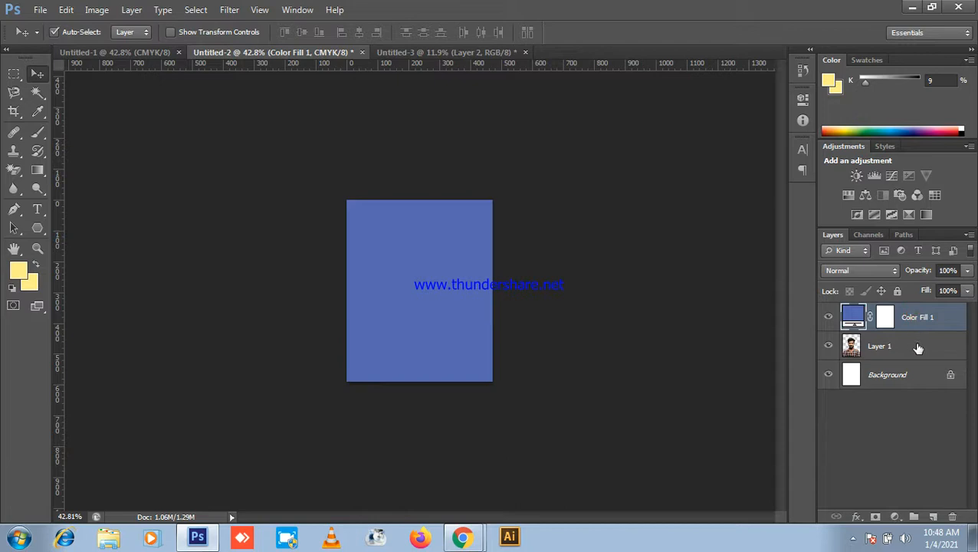
Step: Move the Color Fill 1 layer beneath Layer 1 so the photo has a blue background
drag(911, 316, 922, 351)
scroll(374, 268, up, 9)
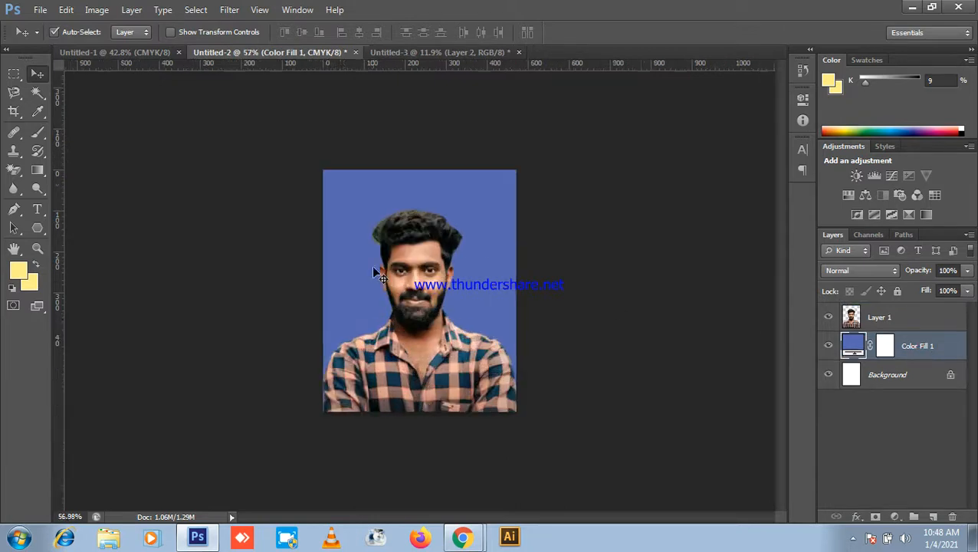
scroll(466, 271, down, 8)
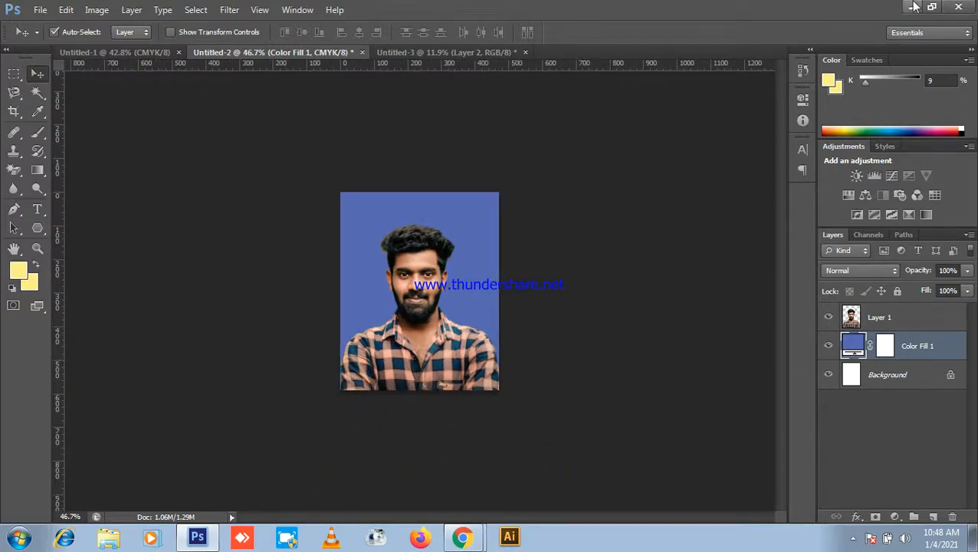
Step: Check the meeting, return to Photoshop and switch to the blank Untitled-1 document
click(911, 7)
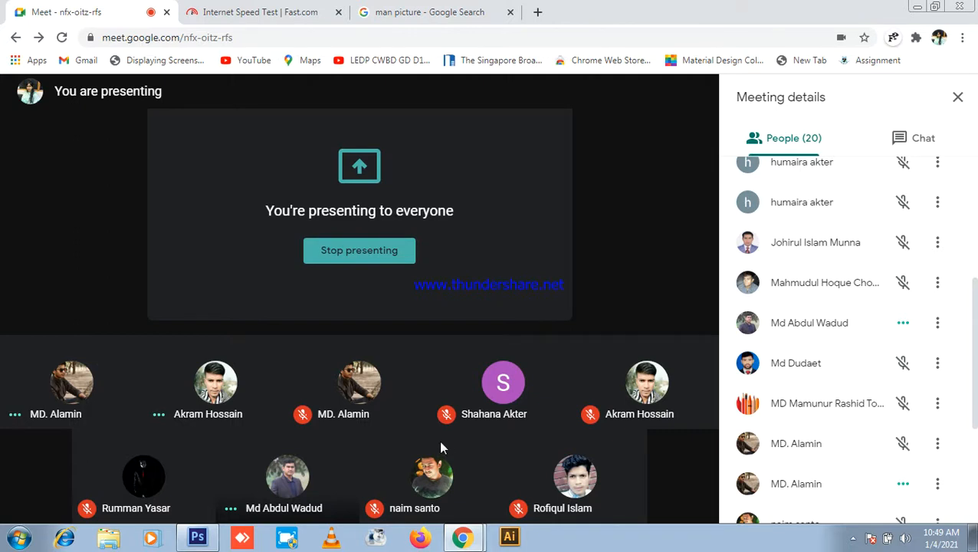
click(197, 537)
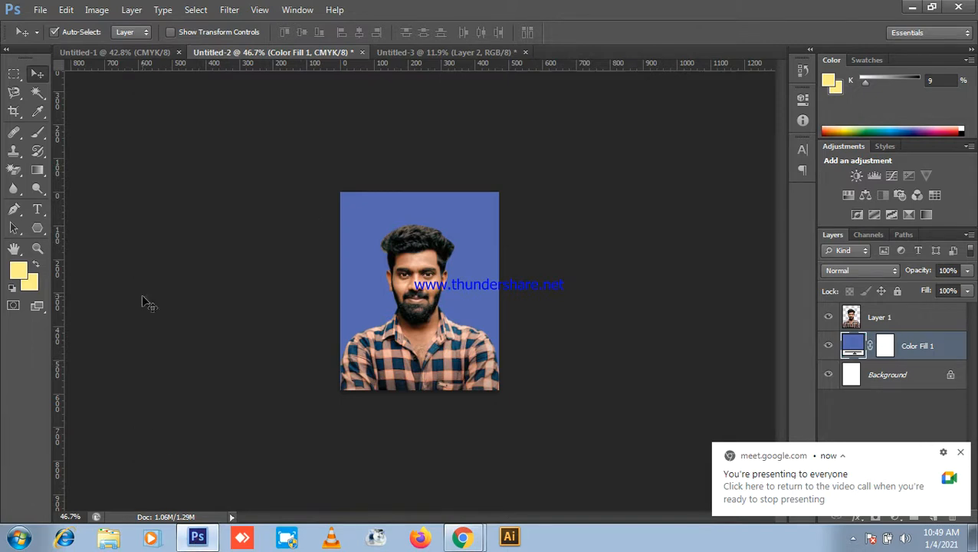
scroll(415, 227, down, 2)
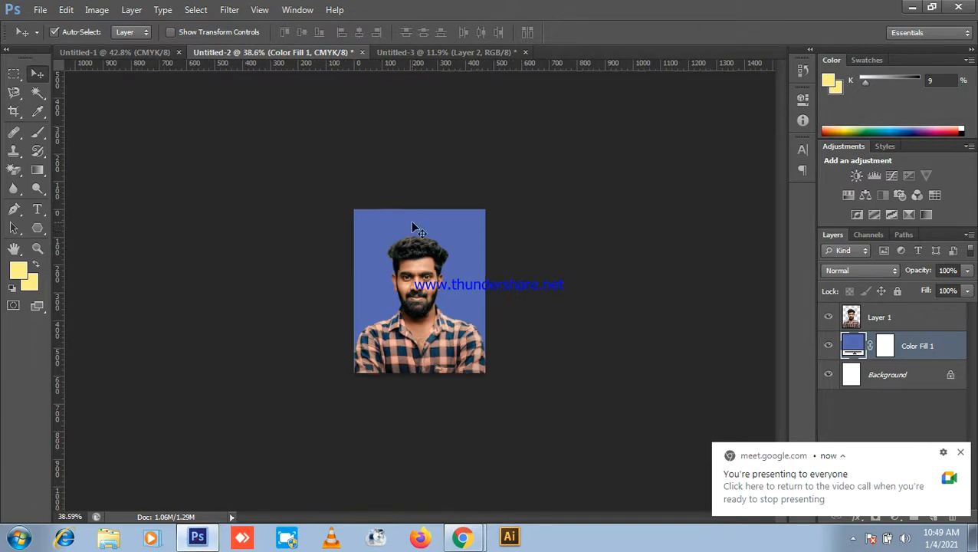
click(72, 10)
click(905, 4)
click(908, 6)
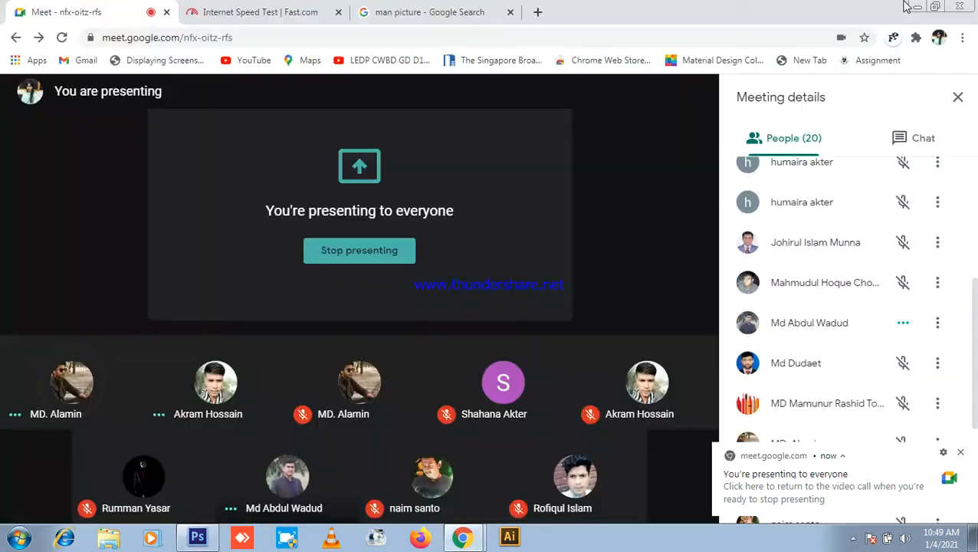
click(201, 537)
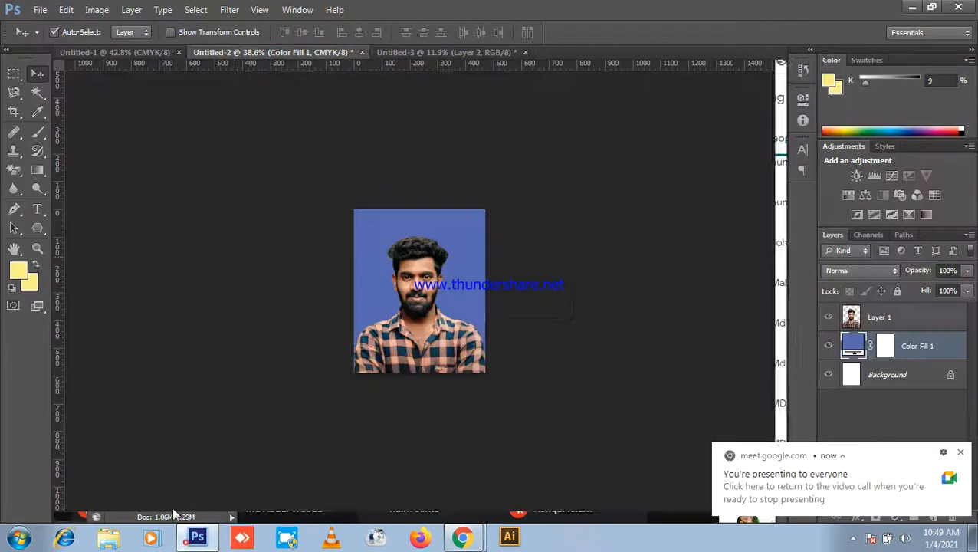
click(139, 54)
scroll(176, 99, up, 5)
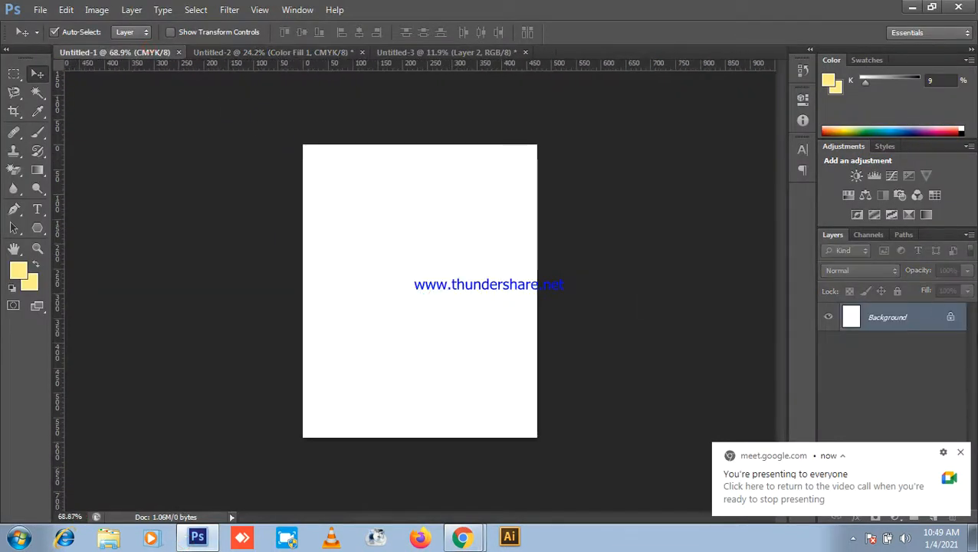
click(961, 451)
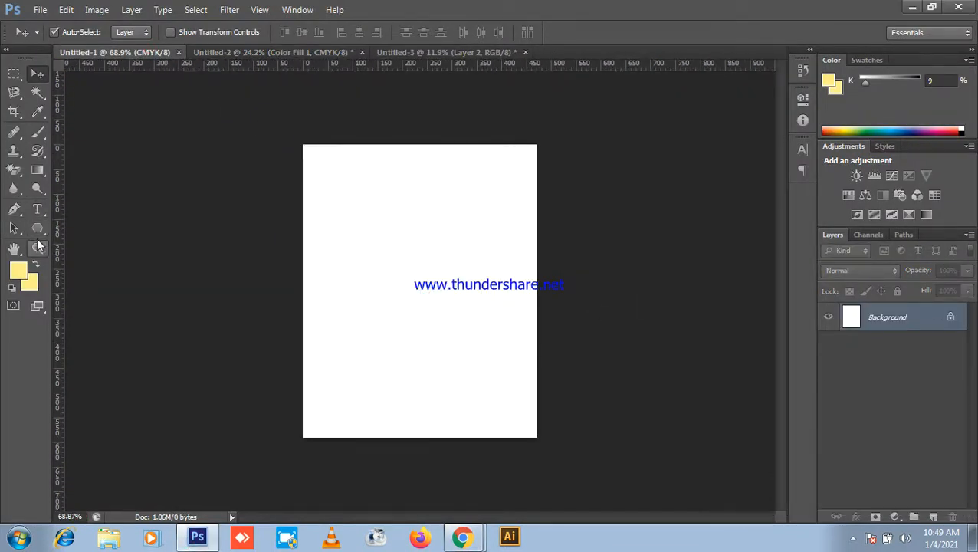
click(38, 228)
click(38, 228)
click(76, 228)
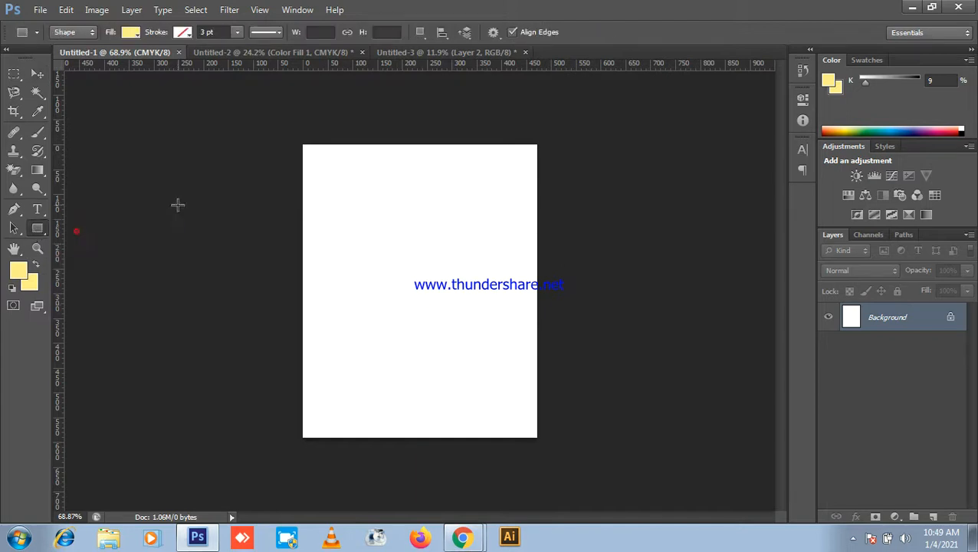
drag(299, 139, 558, 414)
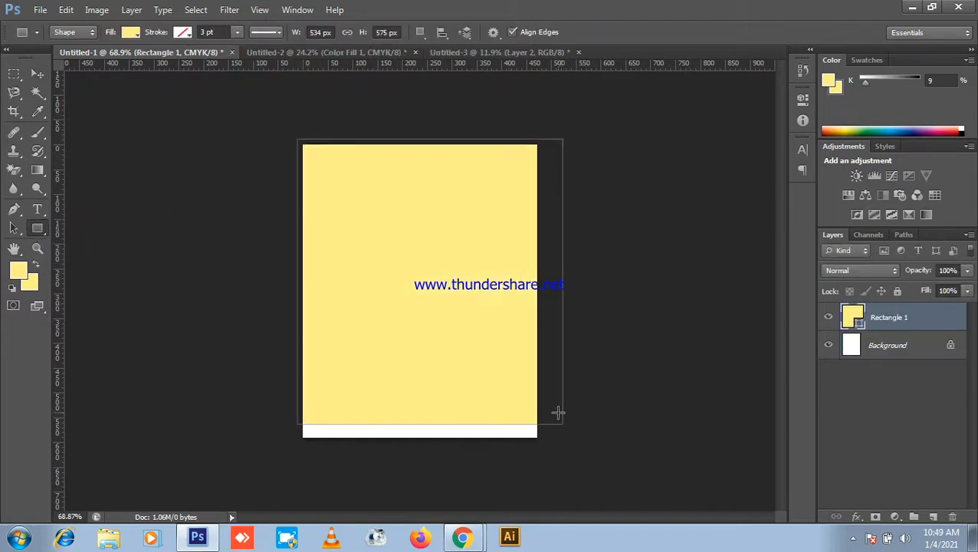
key(ctrl+z)
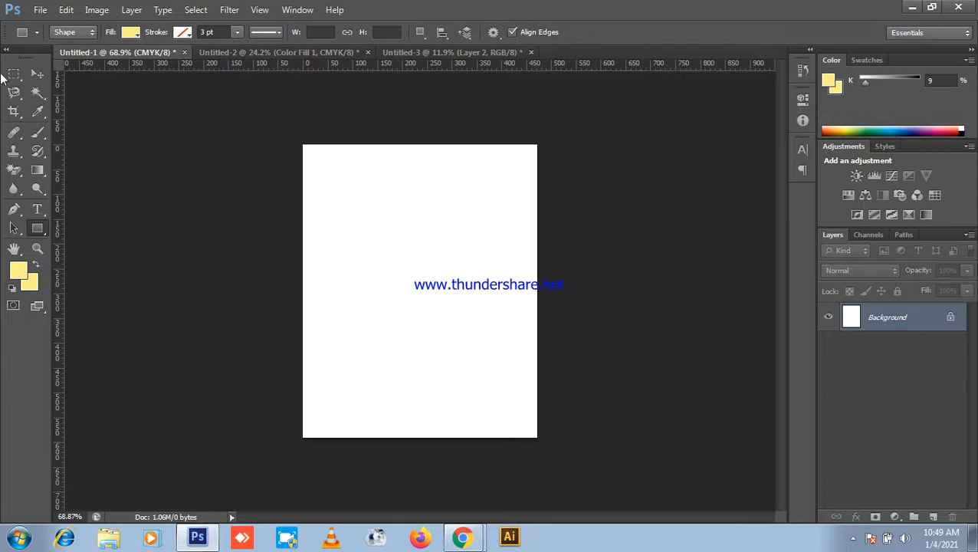
click(934, 511)
key(alt+BackSpace)
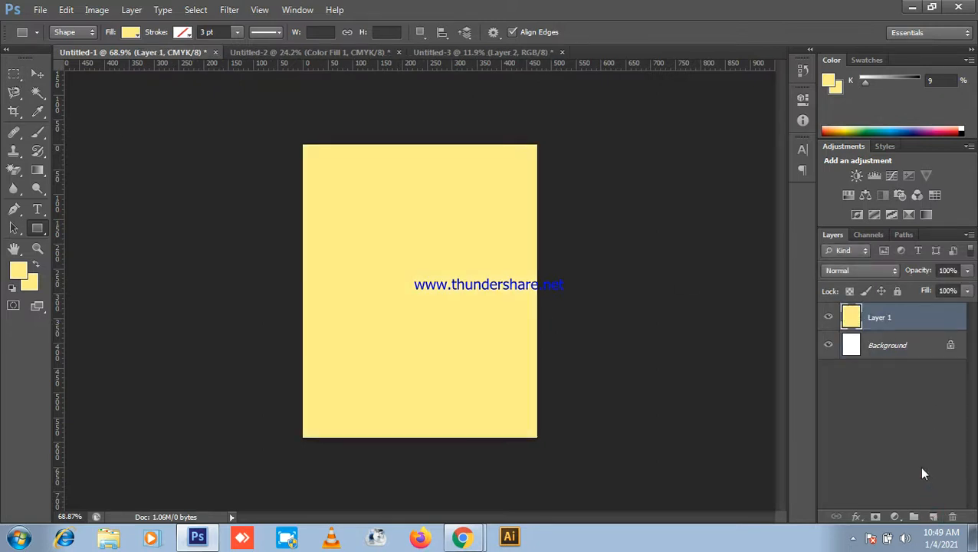
key(ctrl+z)
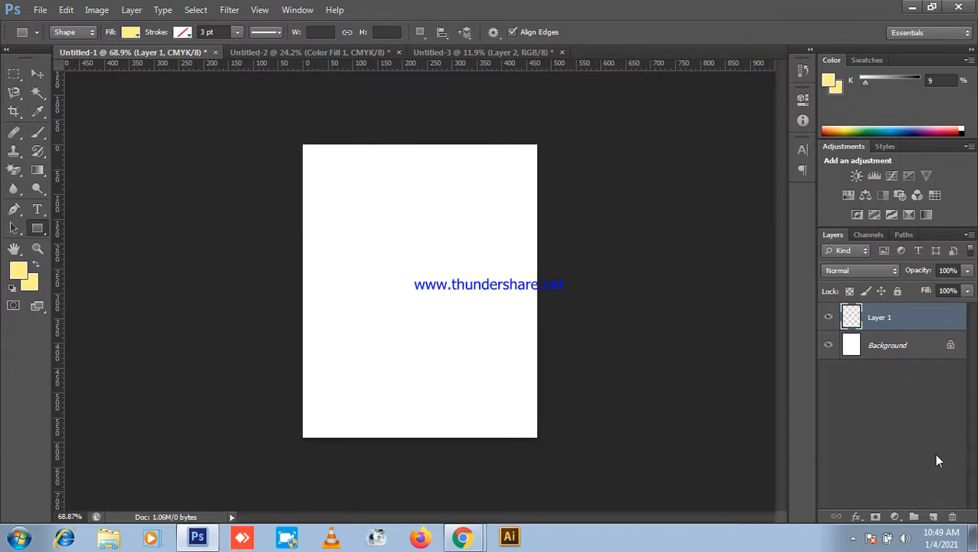
key(Delete)
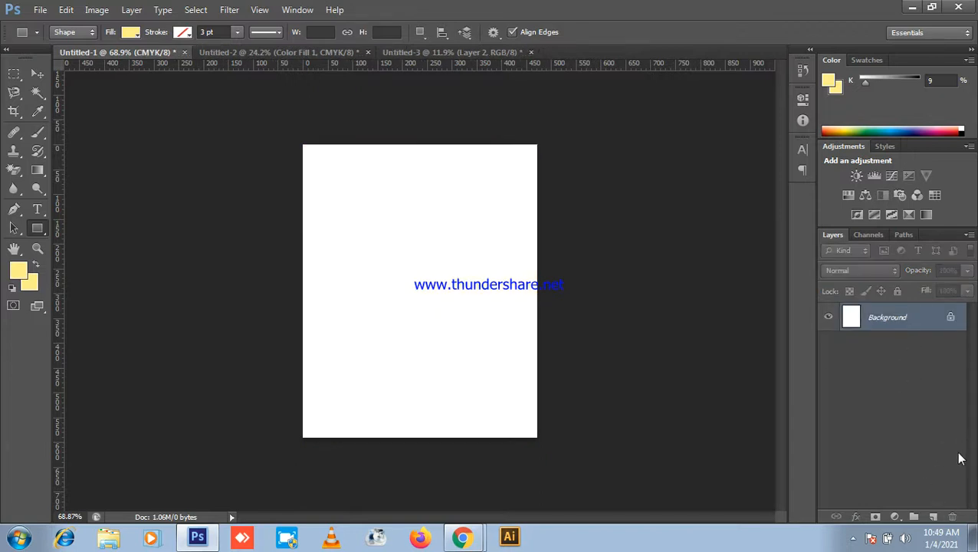
click(895, 517)
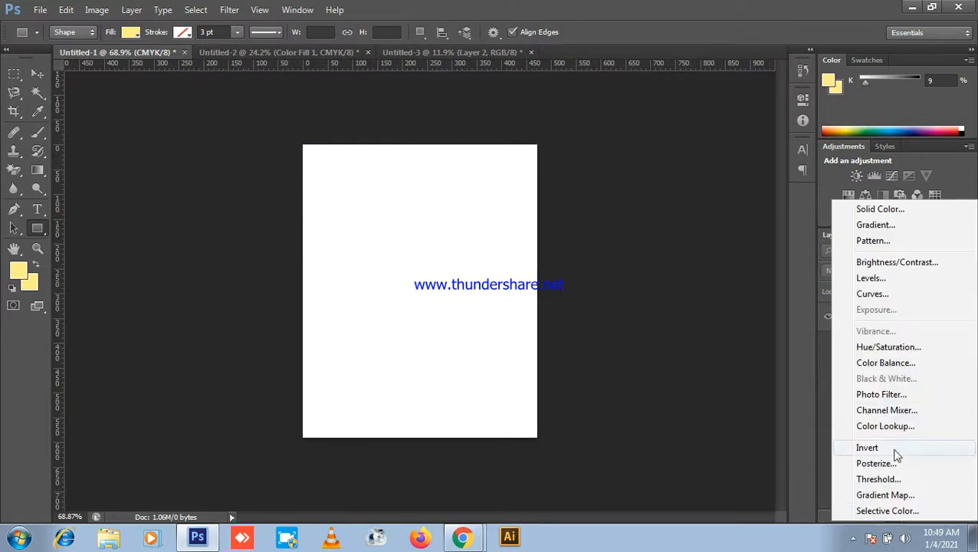
click(878, 208)
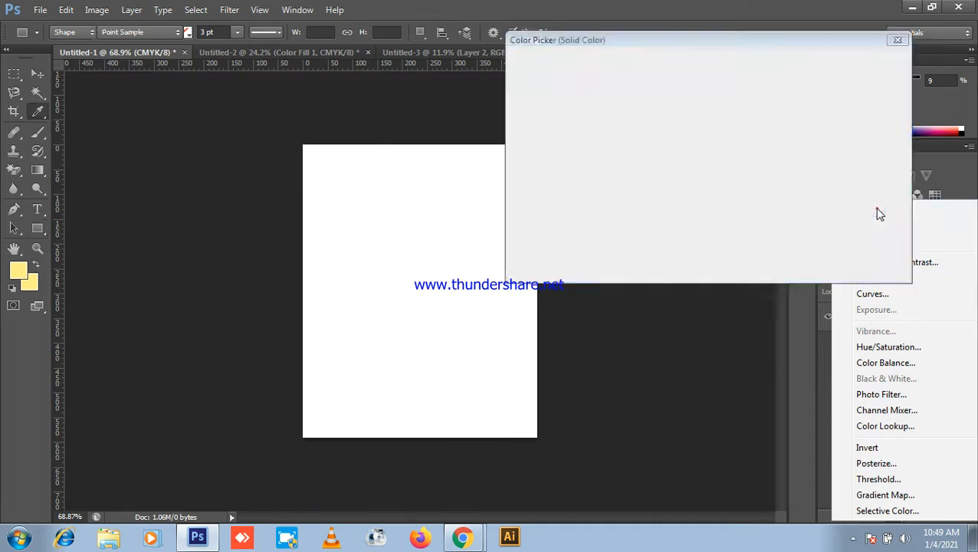
drag(650, 44, 740, 33)
drag(749, 105, 782, 136)
drag(806, 117, 802, 187)
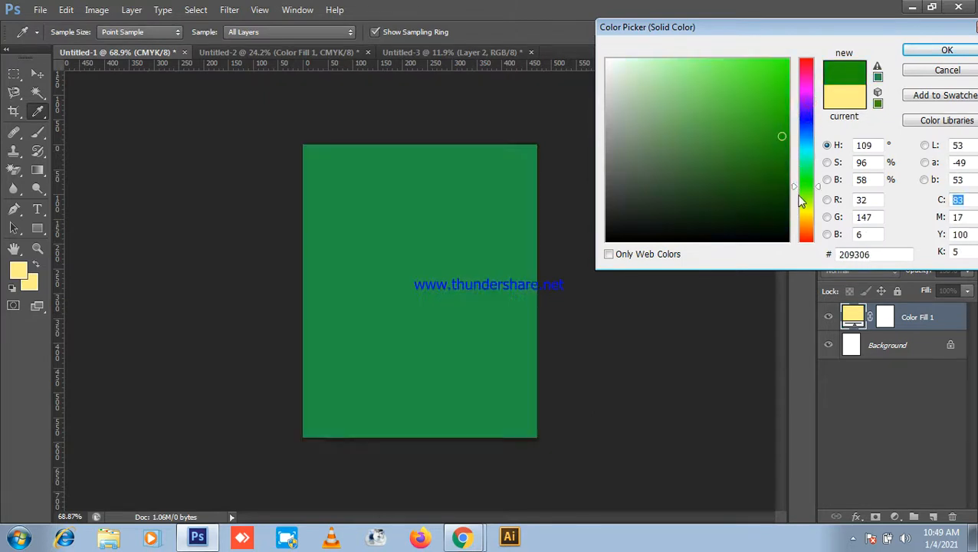
click(768, 85)
mouse_move(758, 122)
mouse_down()
mouse_move(768, 164)
mouse_move(652, 165)
mouse_move(717, 85)
mouse_up()
click(699, 76)
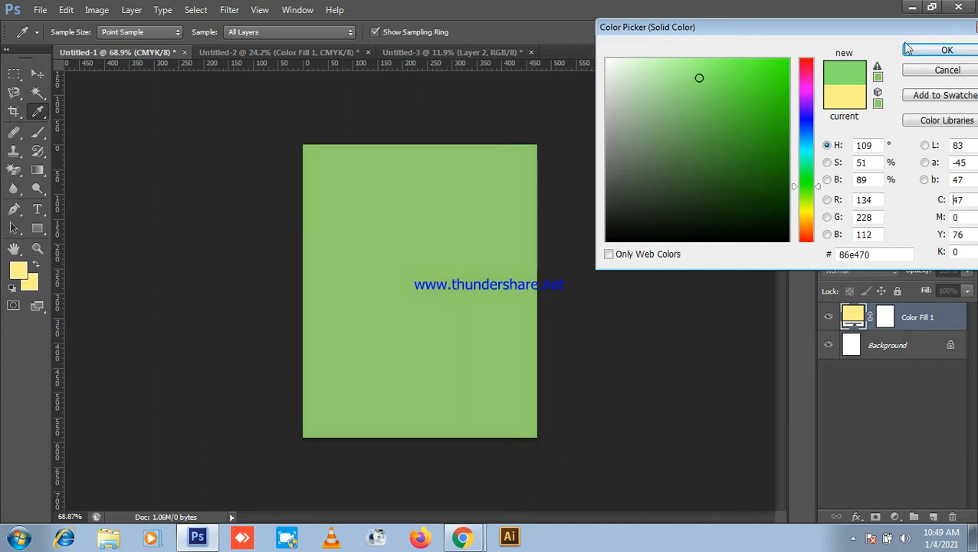
click(945, 49)
double_click(856, 324)
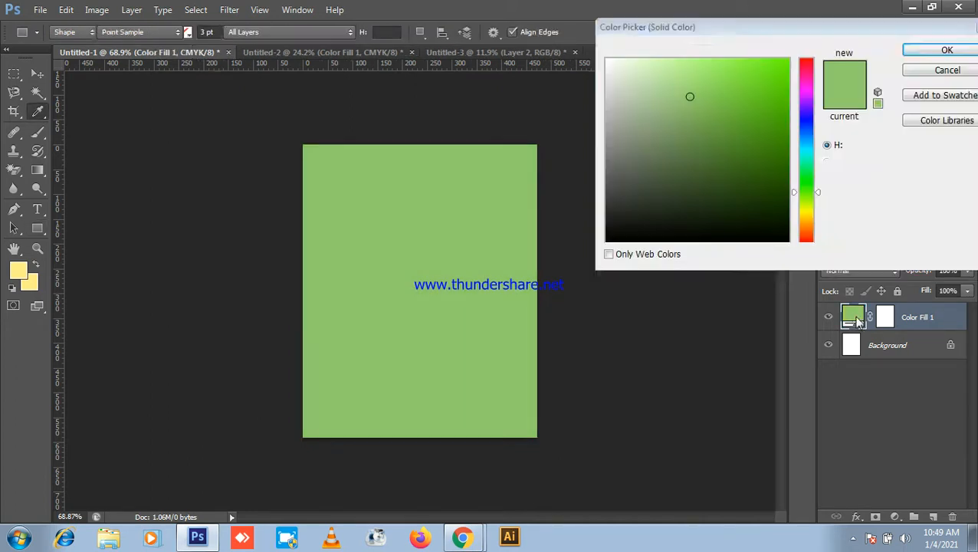
mouse_move(744, 190)
mouse_down()
mouse_move(776, 164)
mouse_move(787, 199)
mouse_up()
click(806, 204)
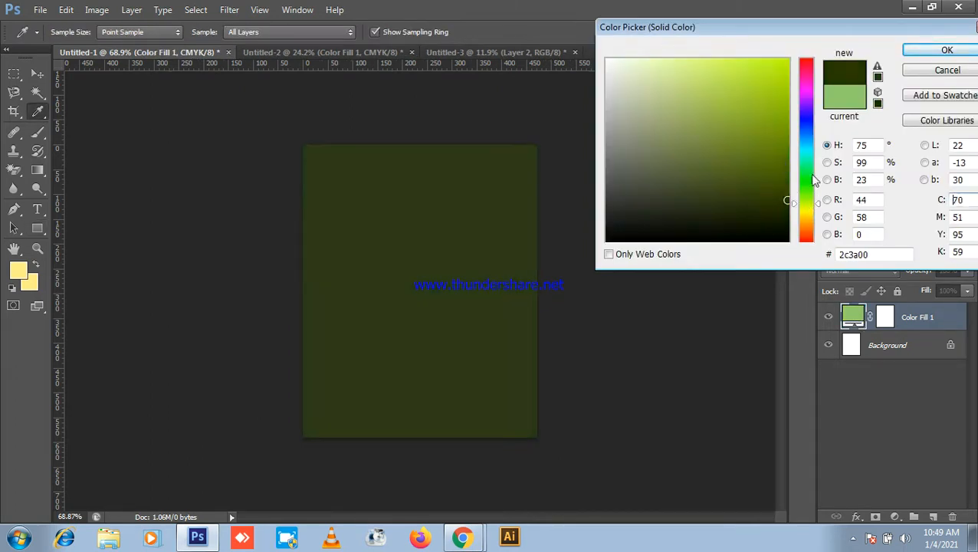
click(947, 49)
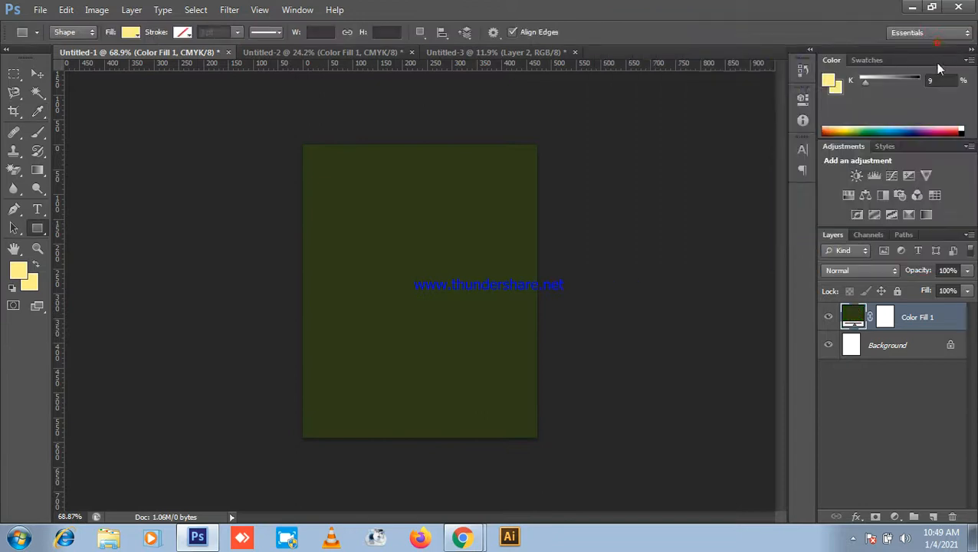
click(888, 317)
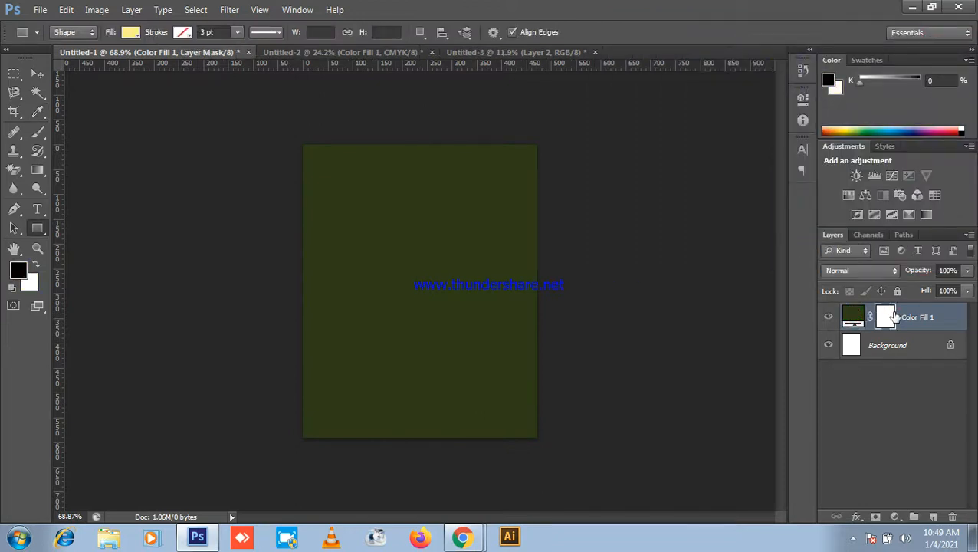
click(38, 76)
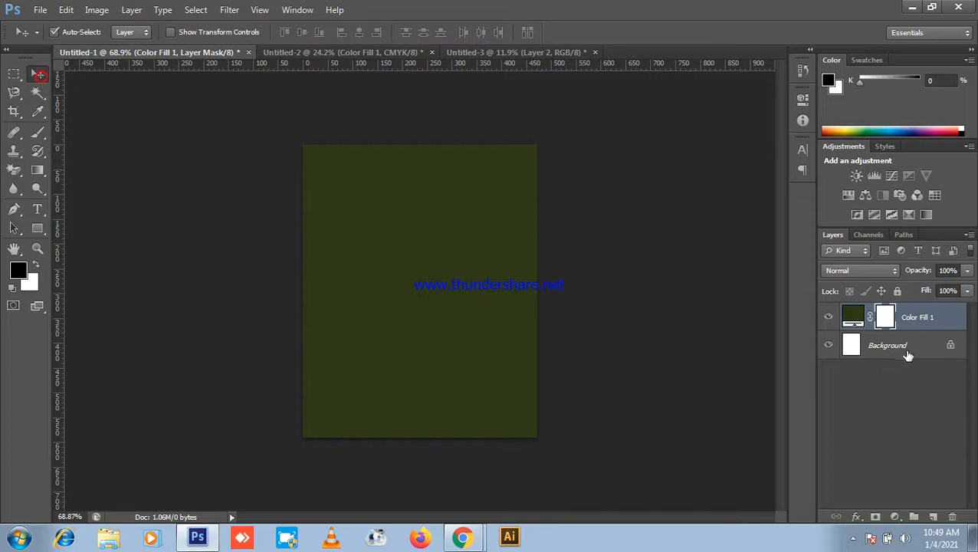
click(850, 319)
scroll(430, 211, down, 2)
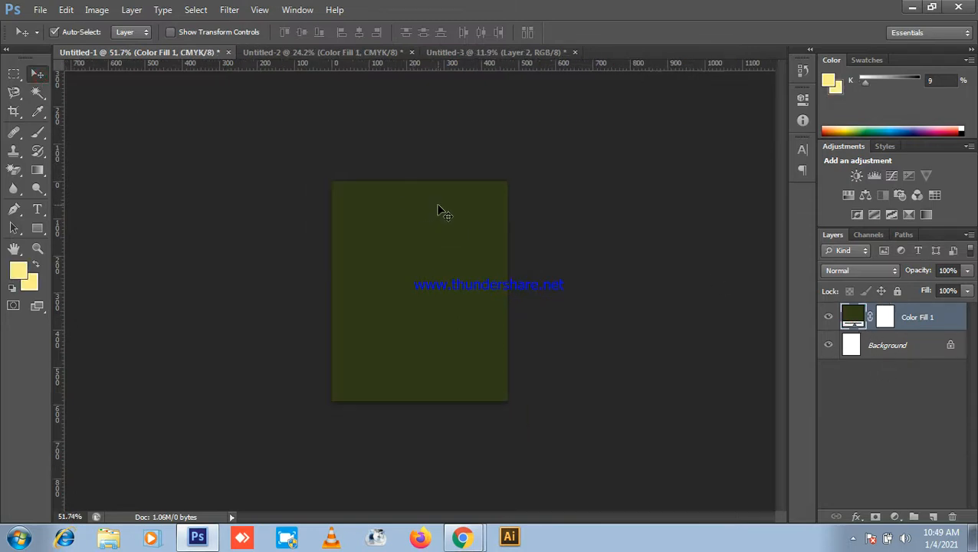
key(Delete)
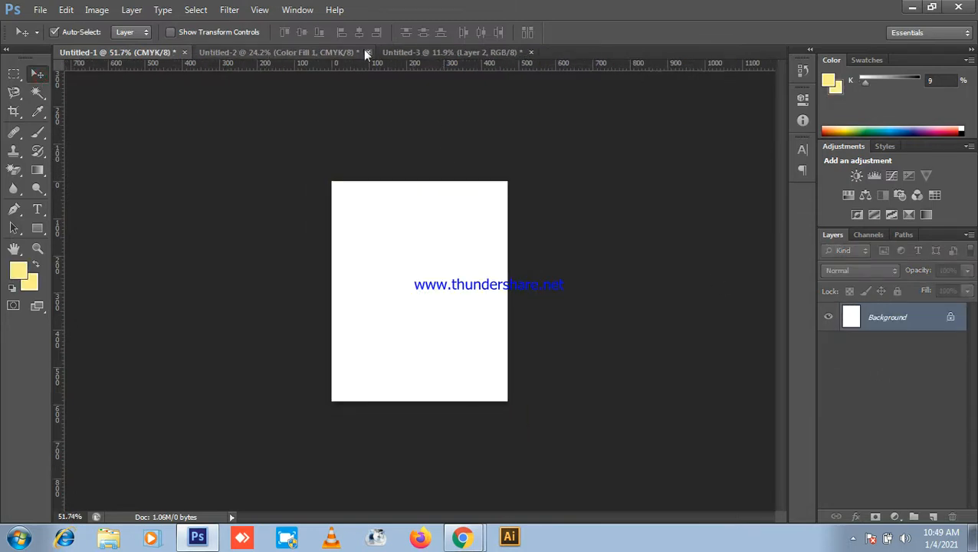
Step: Return from the meeting to Untitled-2 and select Layer 1, the man's portrait
click(913, 7)
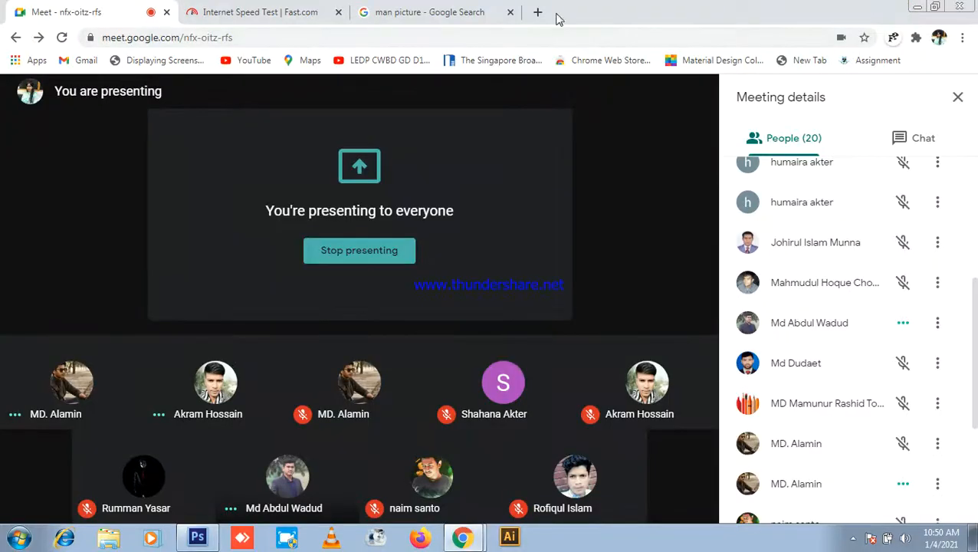
click(198, 539)
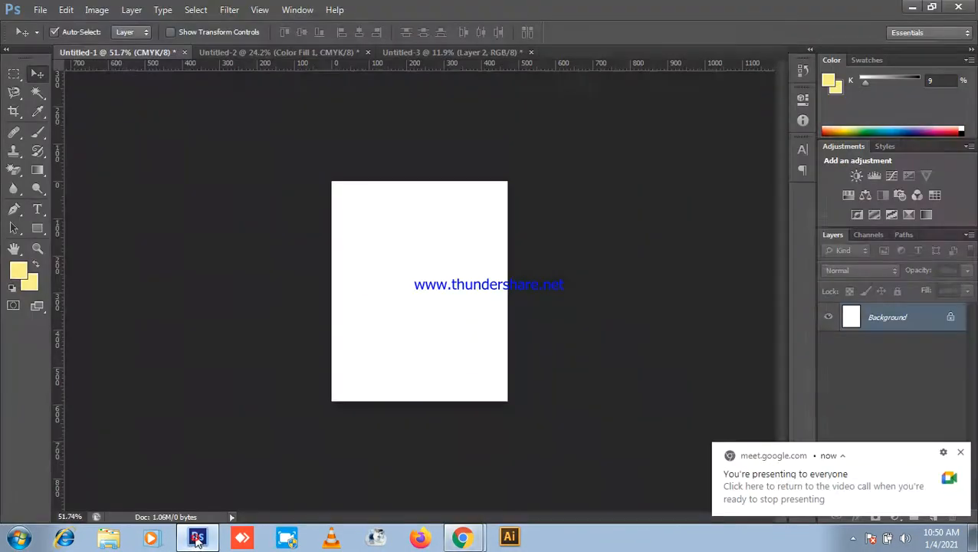
click(388, 55)
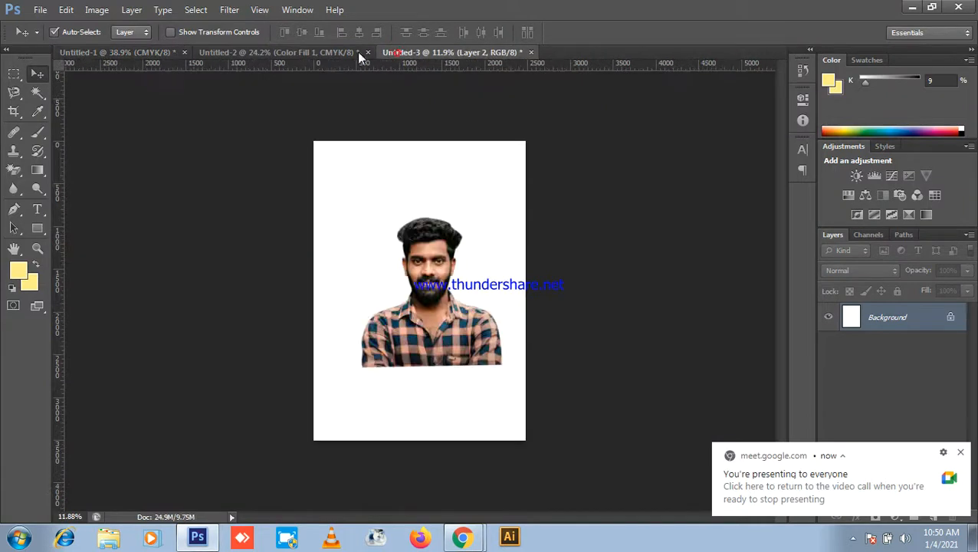
click(298, 51)
scroll(544, 256, up, 8)
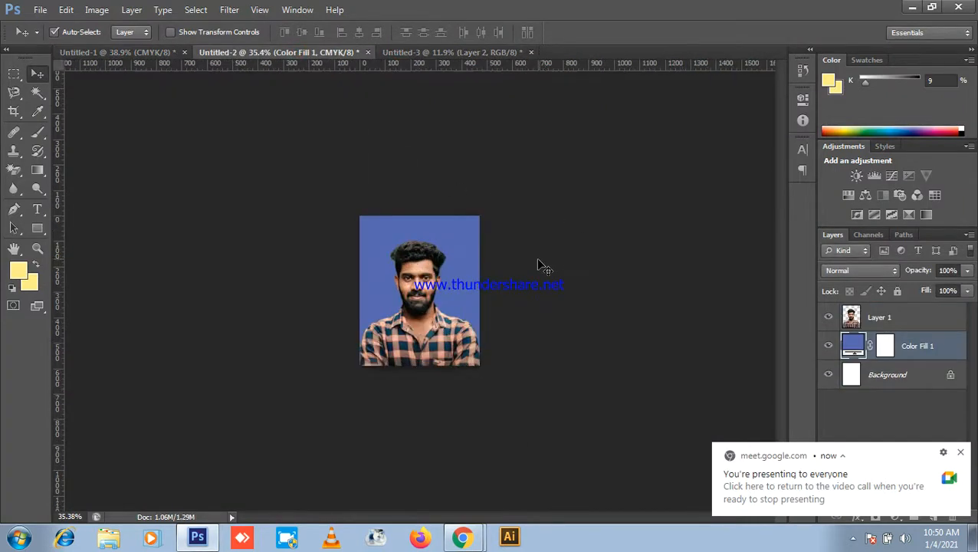
scroll(516, 270, up, 1)
scroll(520, 244, down, 1)
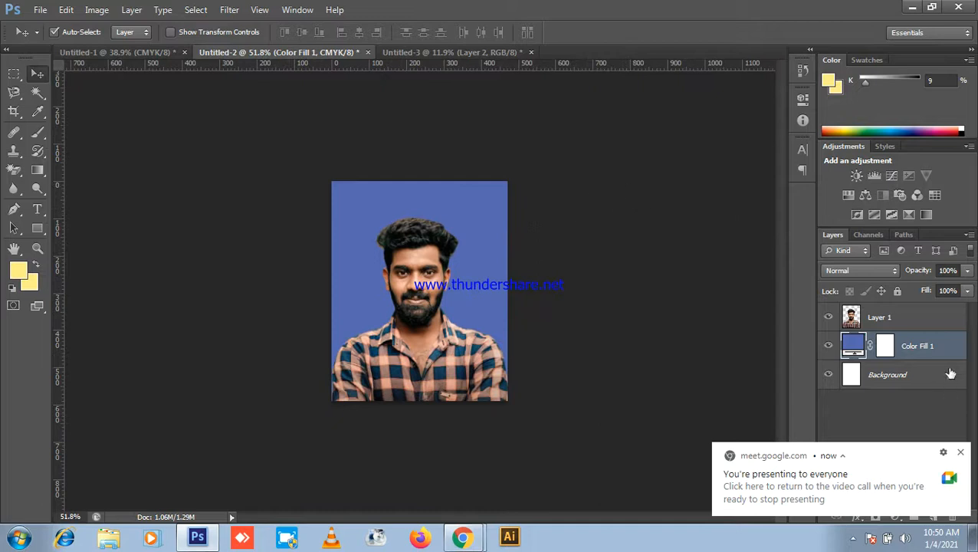
click(895, 322)
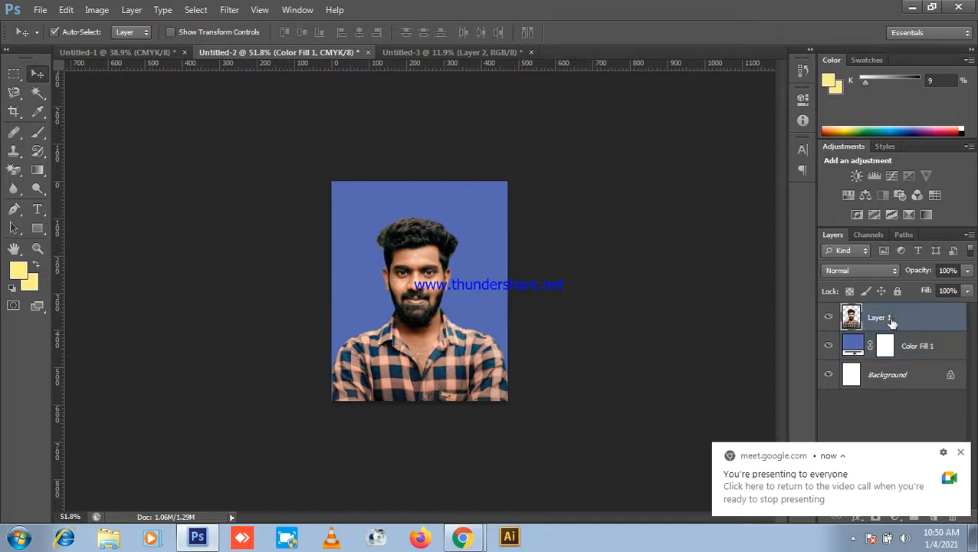
click(916, 346)
scroll(473, 194, up, 4)
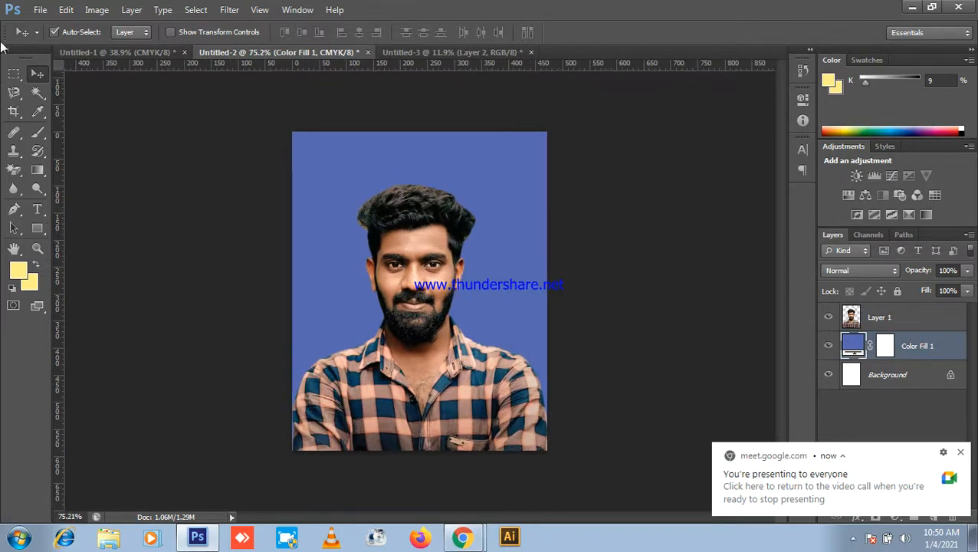
click(65, 9)
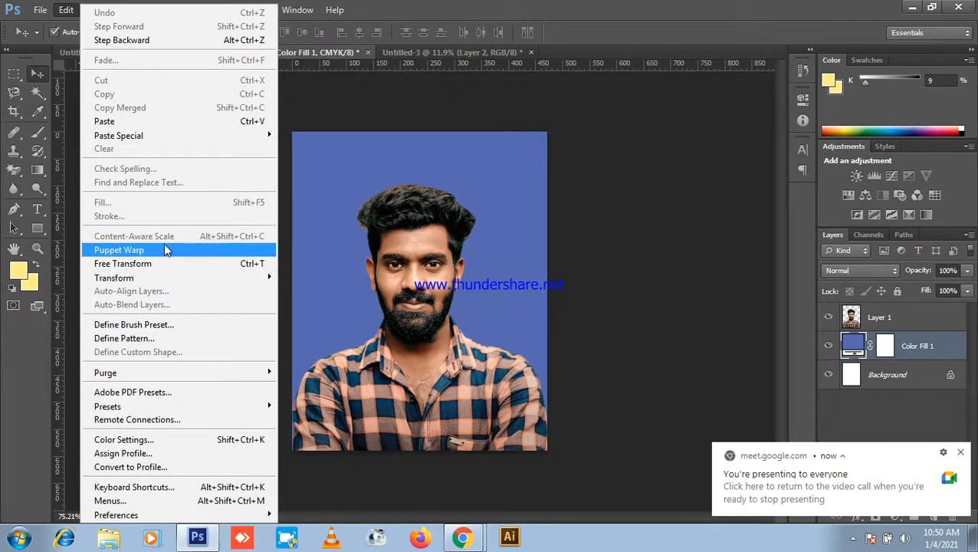
click(98, 9)
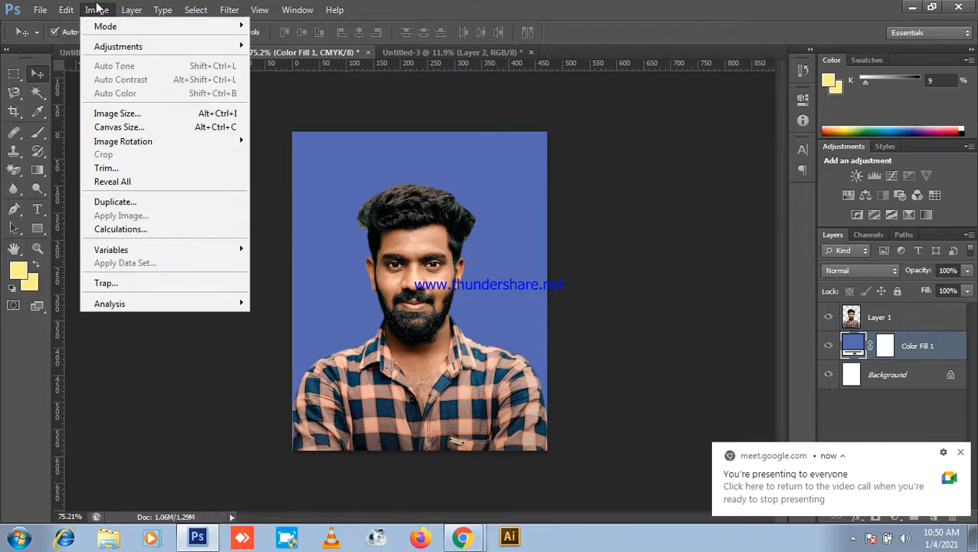
mouse_move(66, 9)
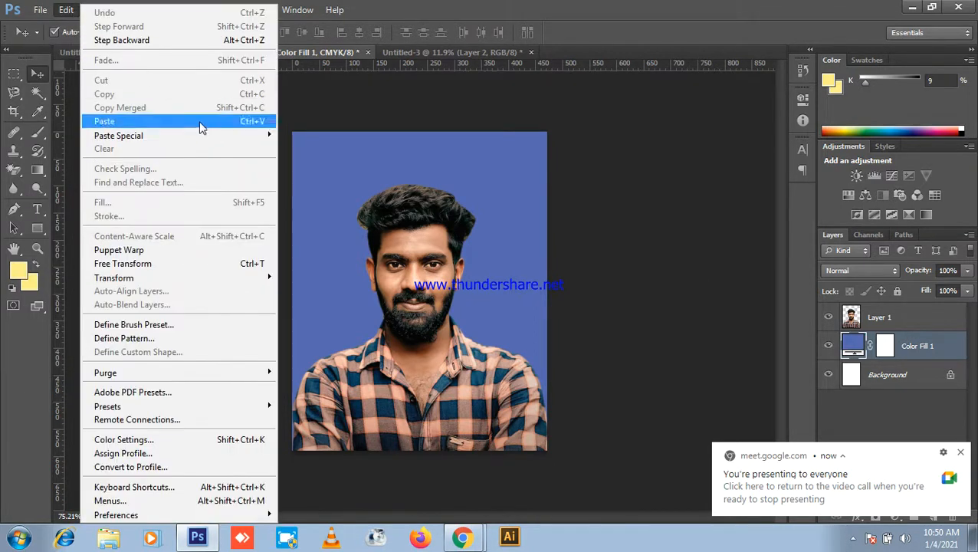
click(498, 246)
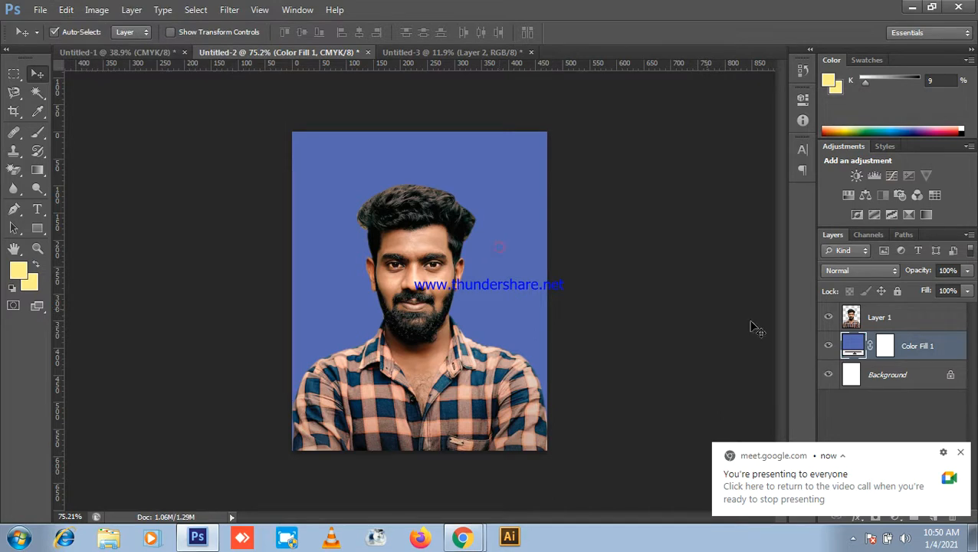
click(881, 328)
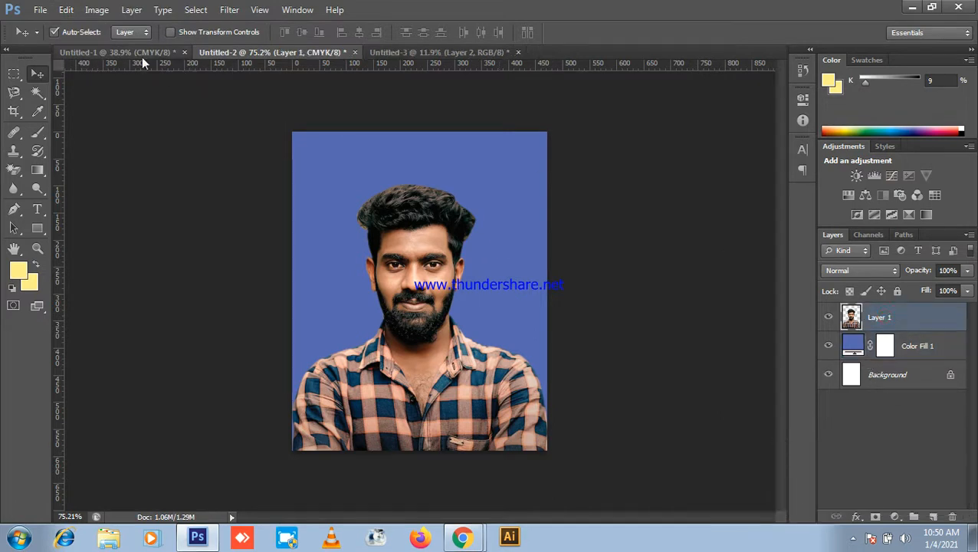
click(66, 10)
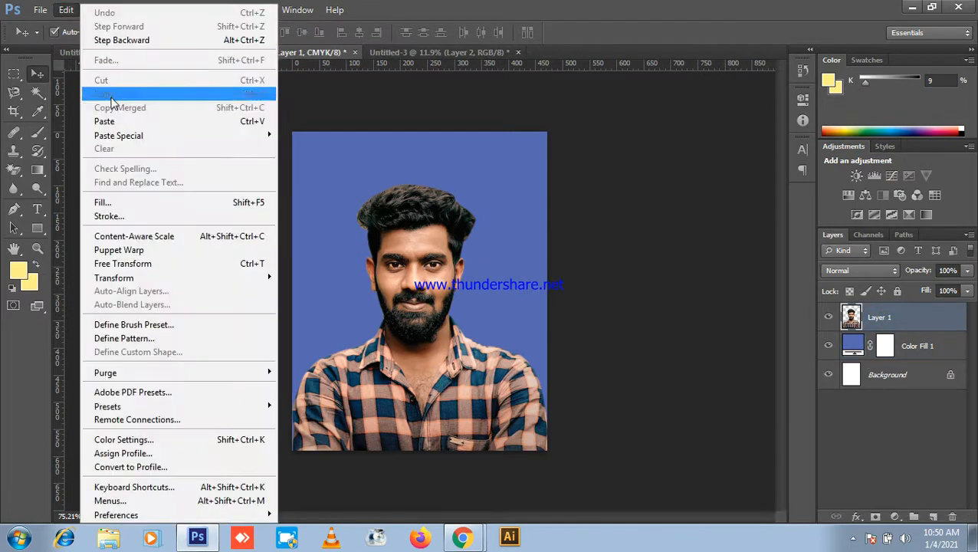
click(115, 216)
click(753, 179)
click(609, 61)
click(924, 54)
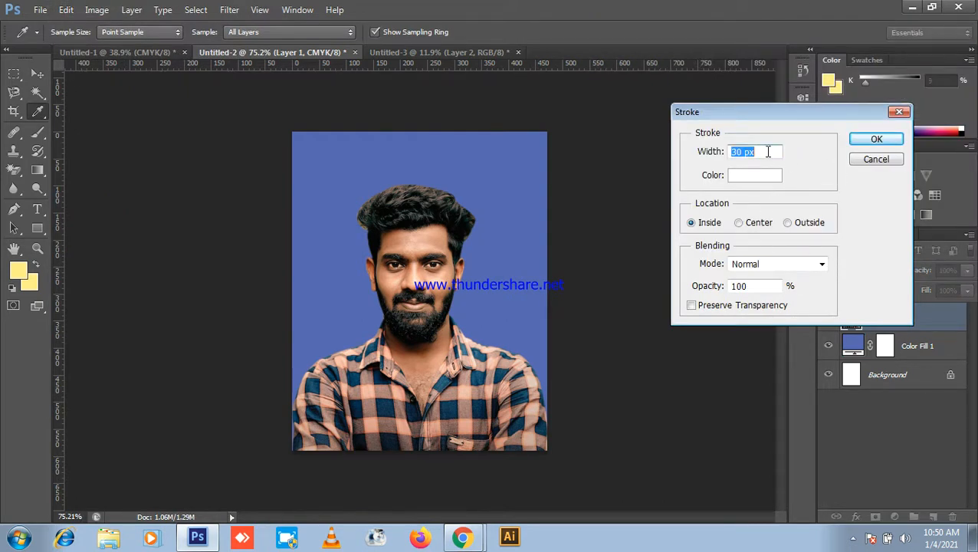
click(876, 140)
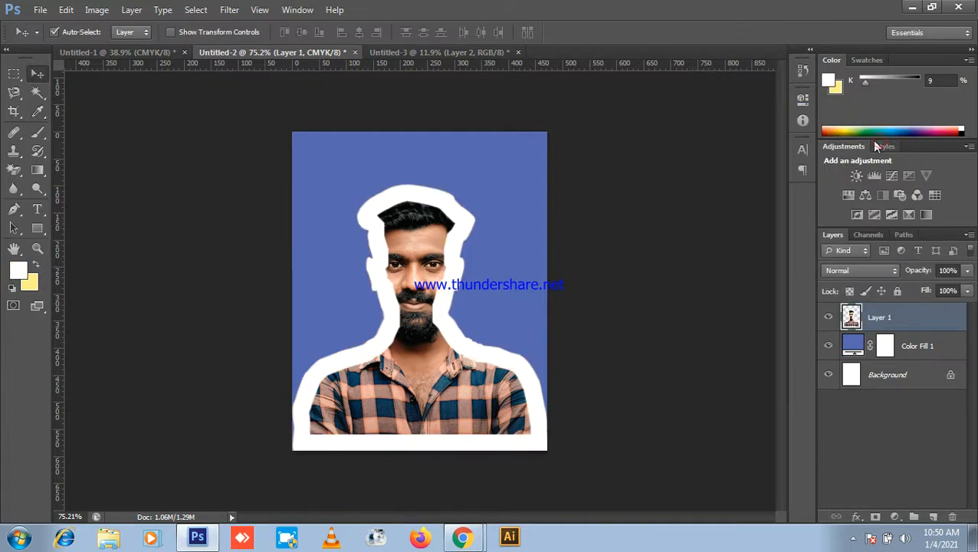
key(ctrl+z)
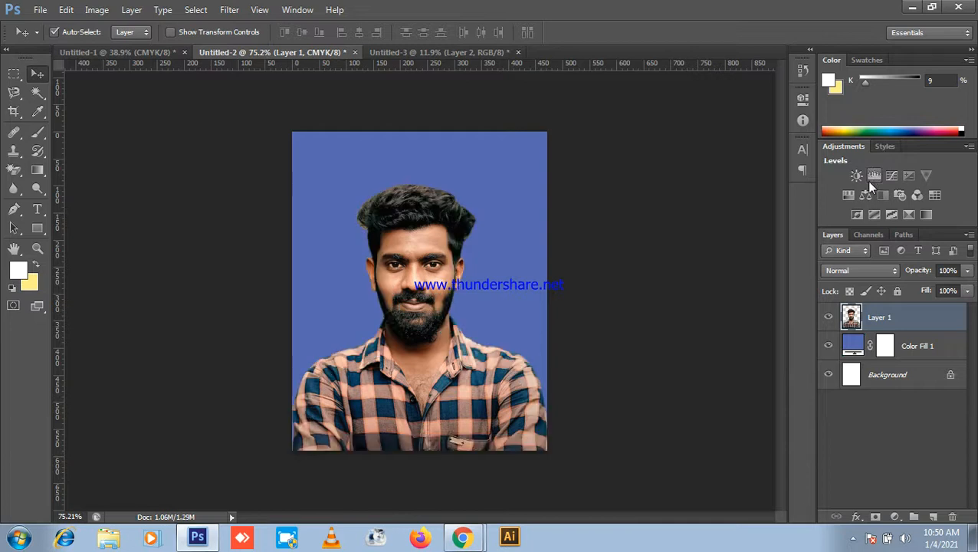
Step: Delete the Color Fill 1 layer and add a new empty Layer 2
click(917, 358)
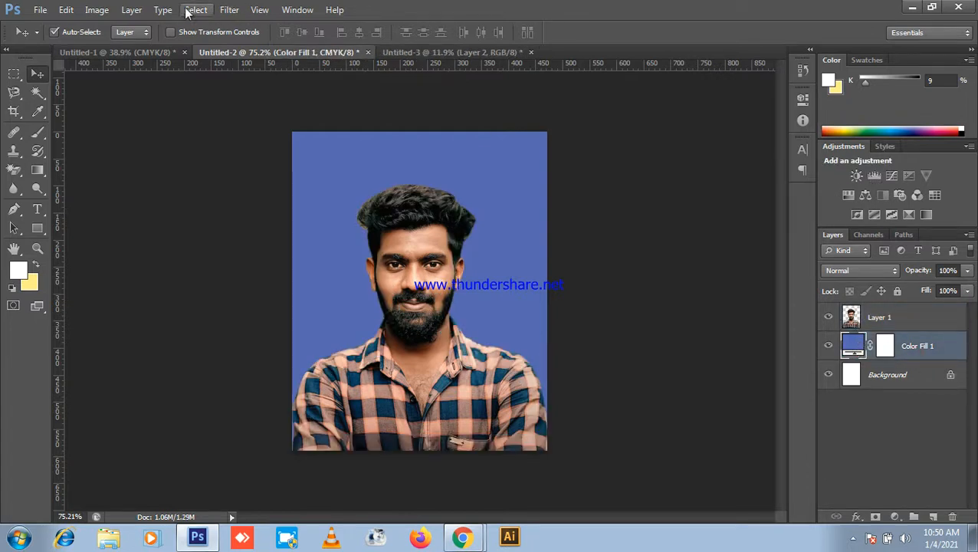
click(66, 10)
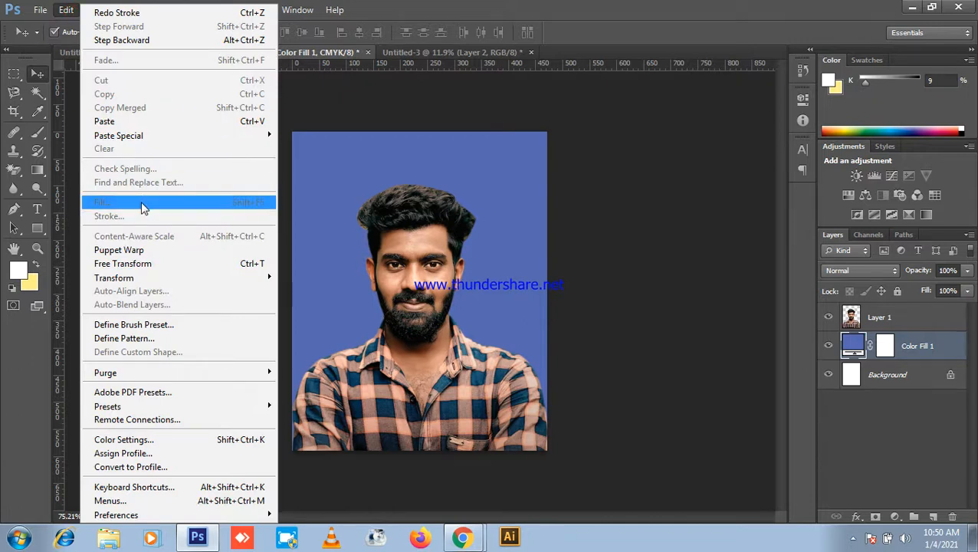
click(774, 279)
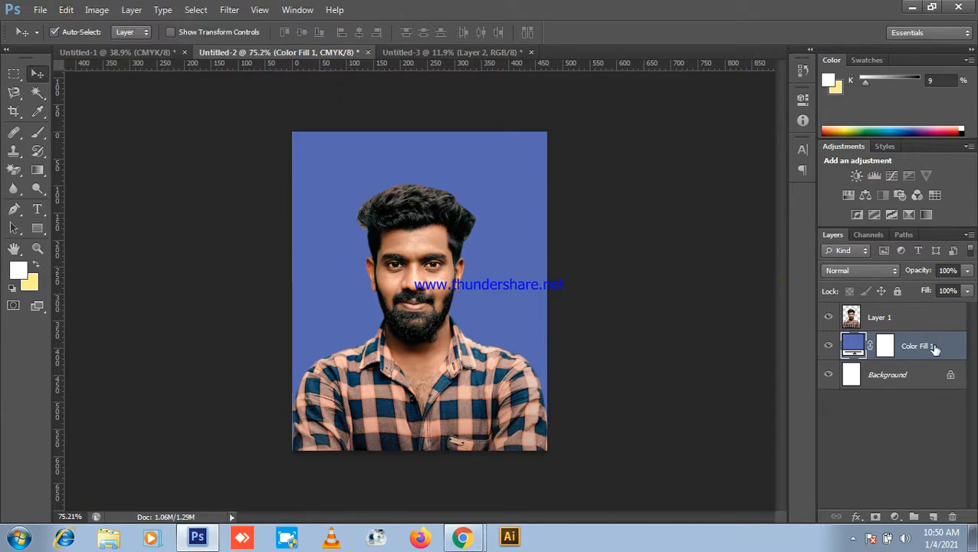
key(Delete)
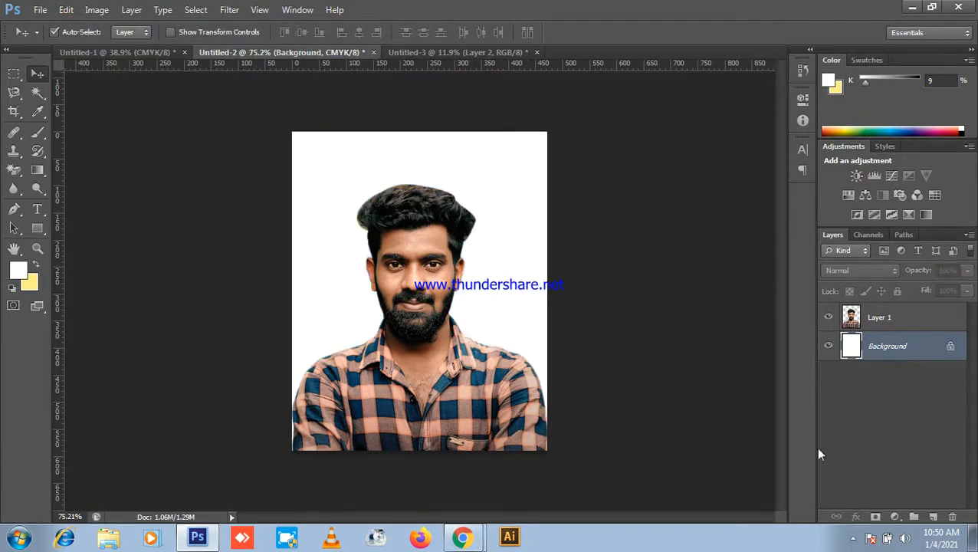
click(934, 517)
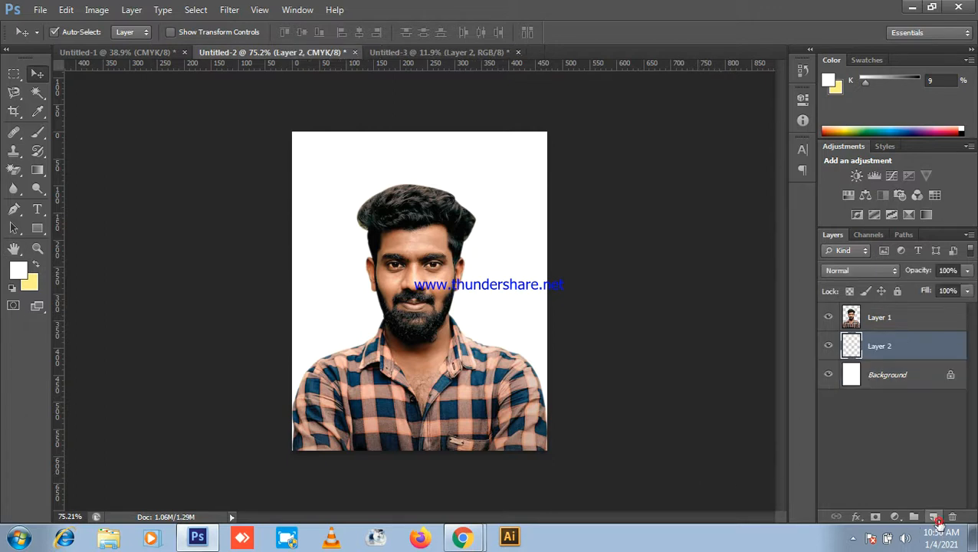
Step: Set the foreground colour to blue #585bd0 and fill Layer 2 with it
click(17, 271)
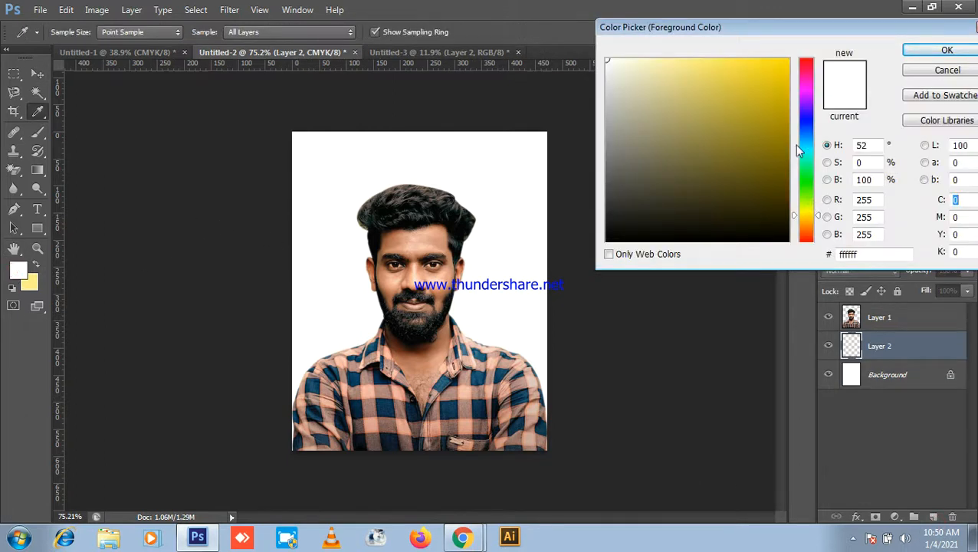
click(807, 123)
click(724, 91)
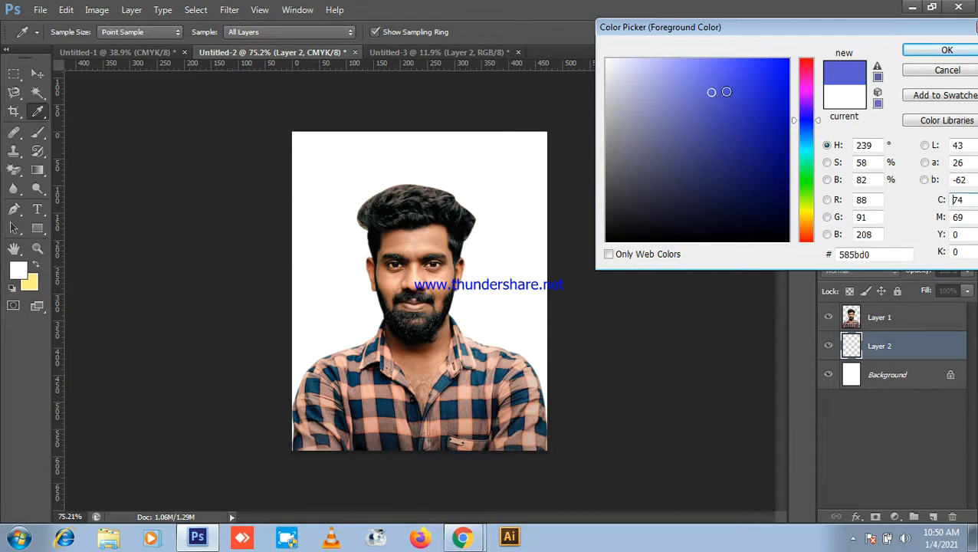
click(947, 50)
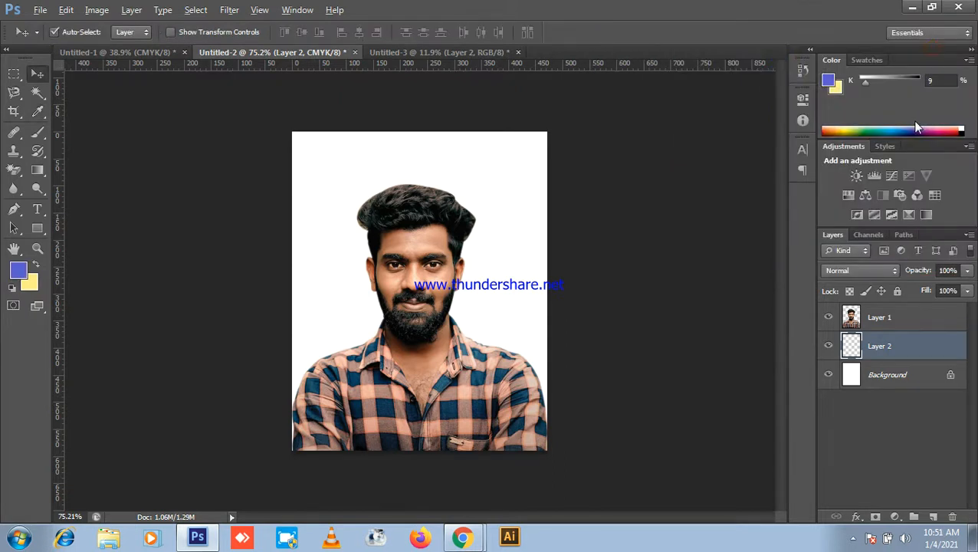
key(alt+BackSpace)
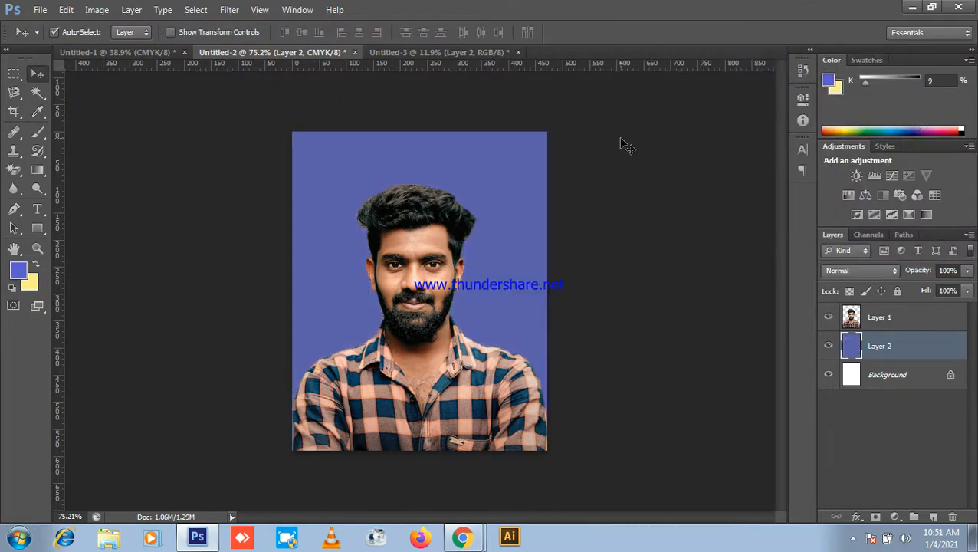
Step: Stroke Layer 2 with a 30 px white border inside its edges
click(66, 10)
click(113, 217)
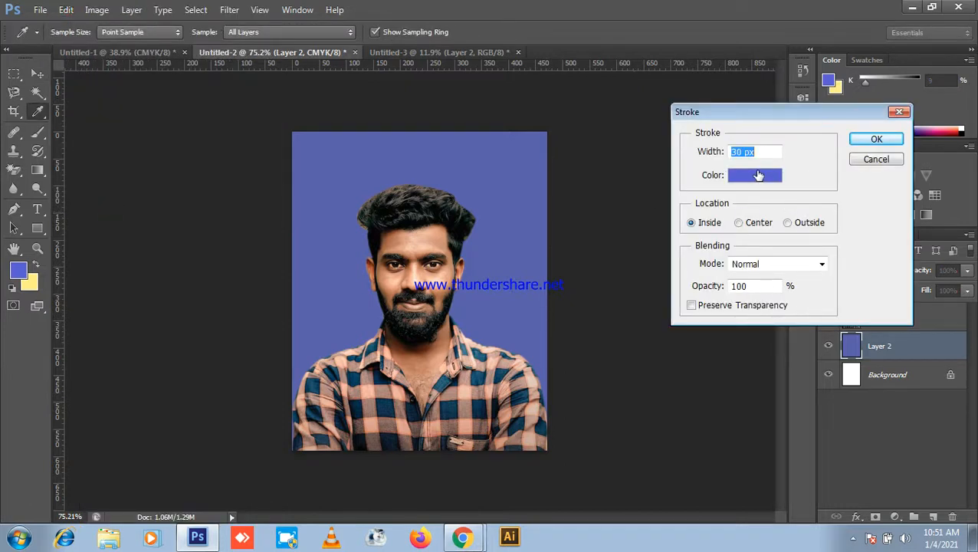
click(771, 177)
click(648, 93)
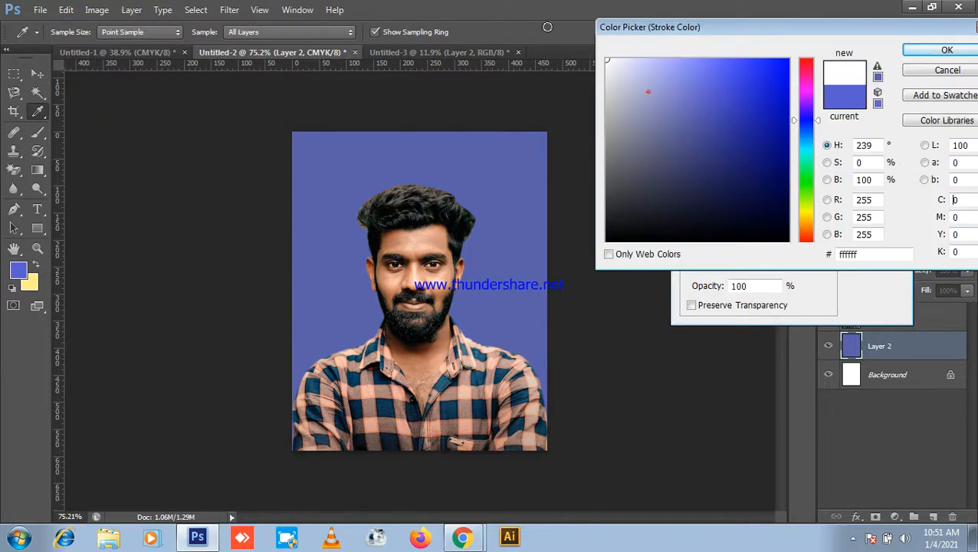
click(945, 46)
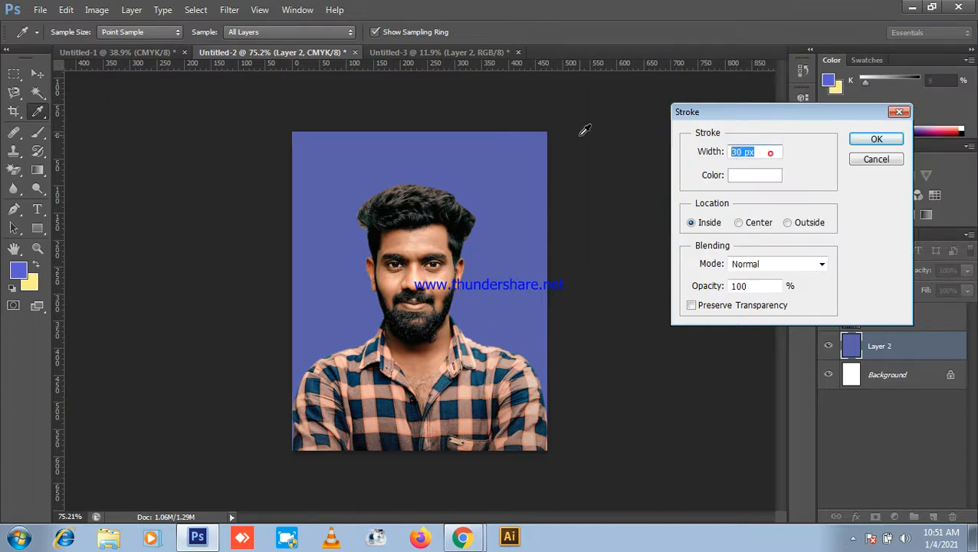
click(874, 140)
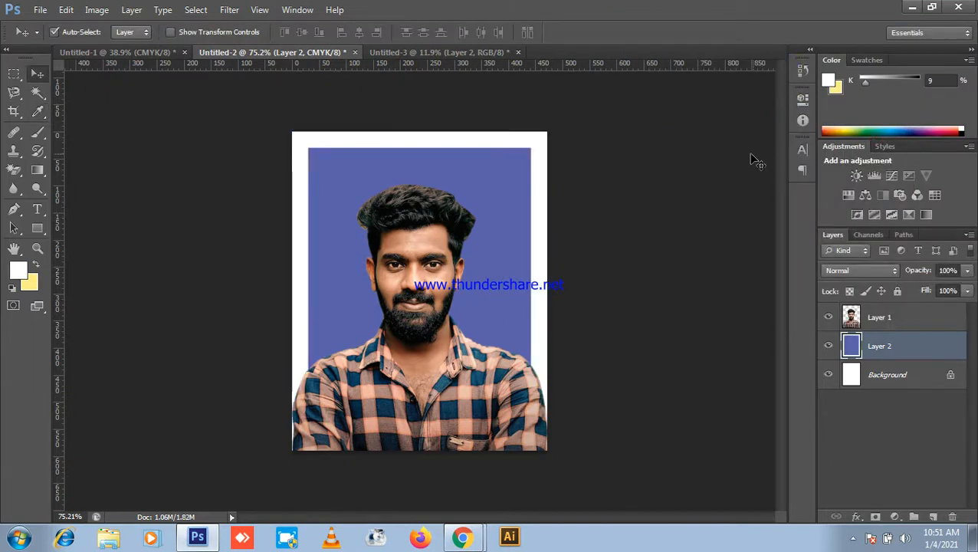
Step: Nudge the portrait up slightly
scroll(692, 154, down, 3)
scroll(693, 158, down, 1)
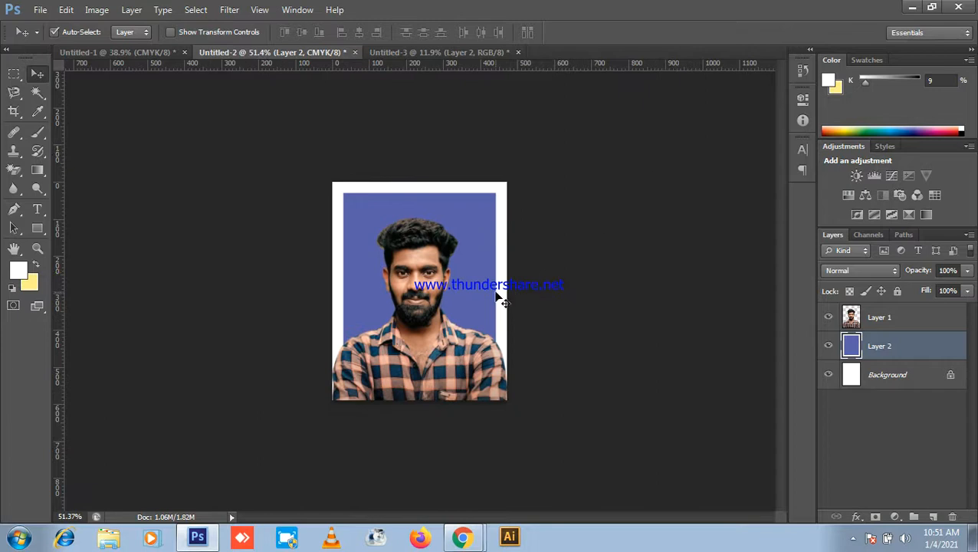
scroll(447, 318, down, 2)
drag(433, 328, 435, 318)
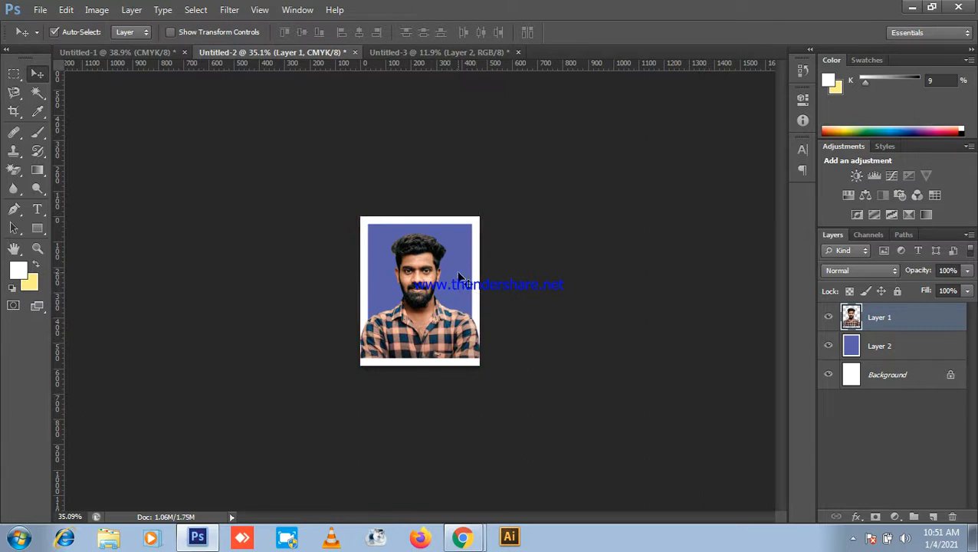
key(ctrl+t)
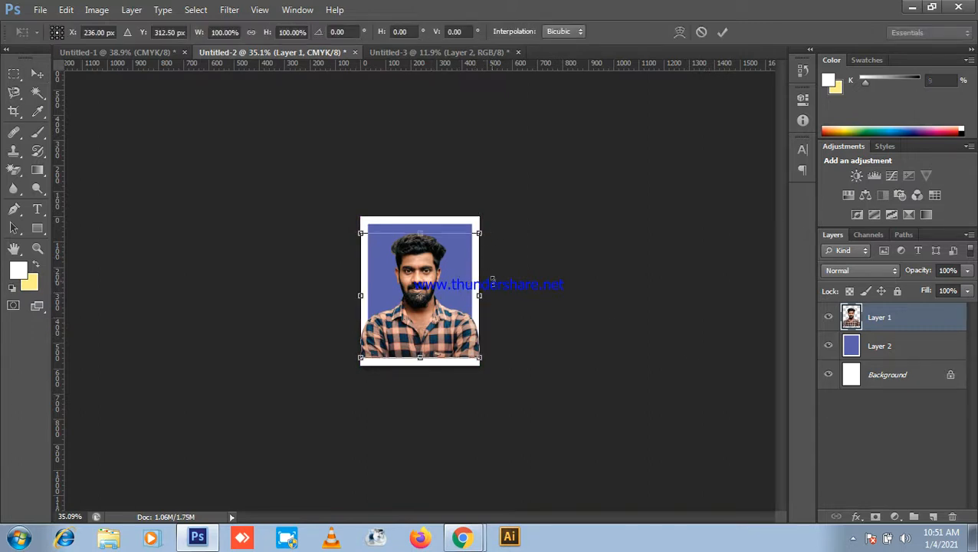
Step: Scale the portrait down to about 86%, shifting it slightly right and down
scroll(487, 265, up, 7)
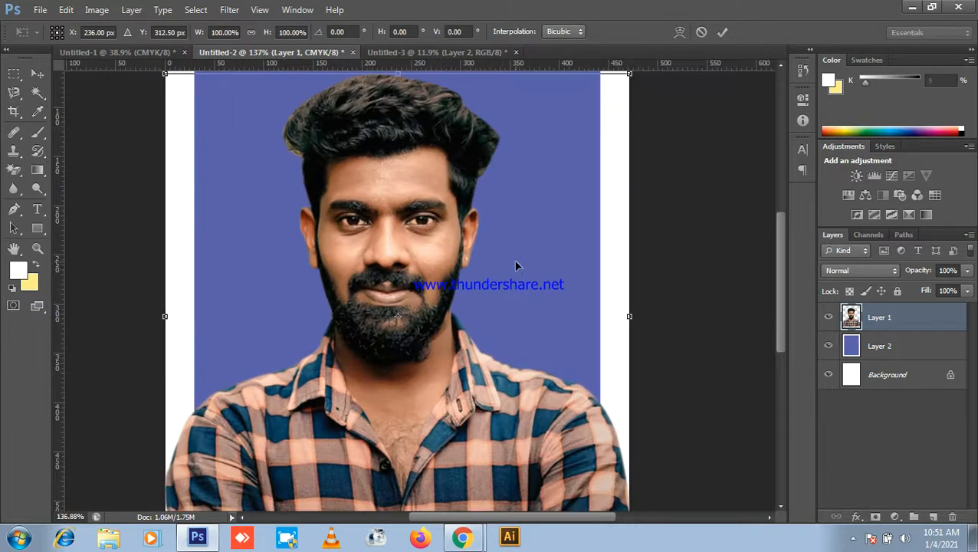
scroll(596, 189, down, 4)
drag(540, 177, 533, 181)
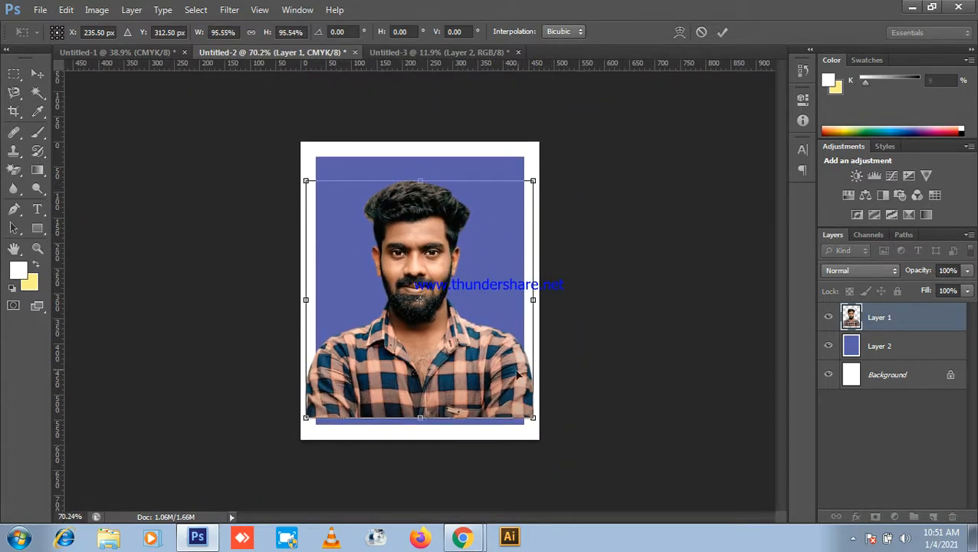
drag(495, 370, 486, 375)
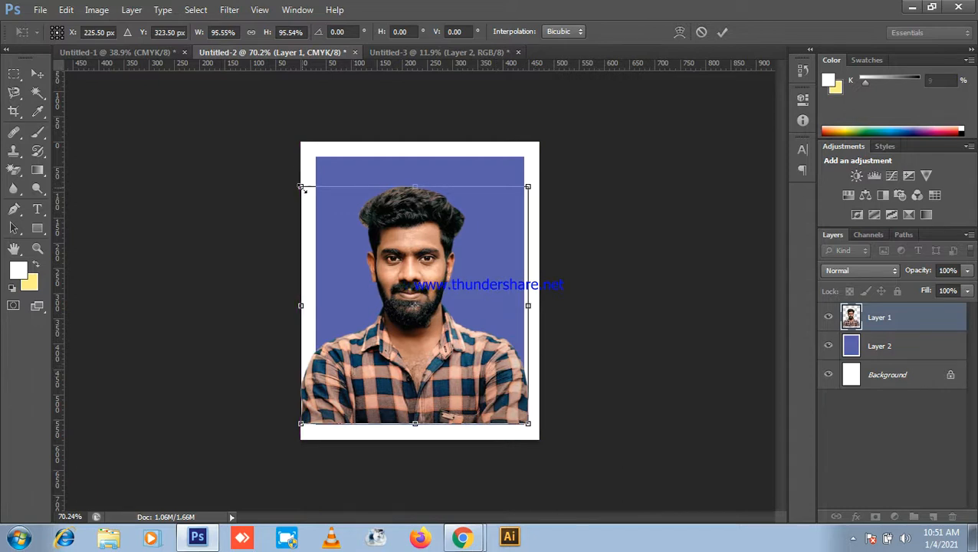
drag(299, 187, 320, 203)
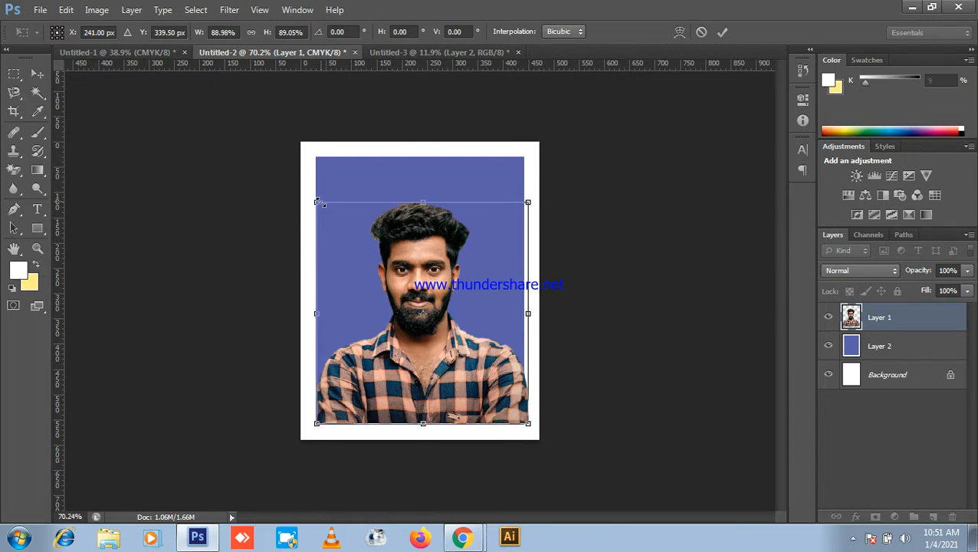
drag(526, 207, 518, 214)
Step: Fit the sheet in view, nudge the portrait slightly right and select the blue background layer
key(ctrl+0)
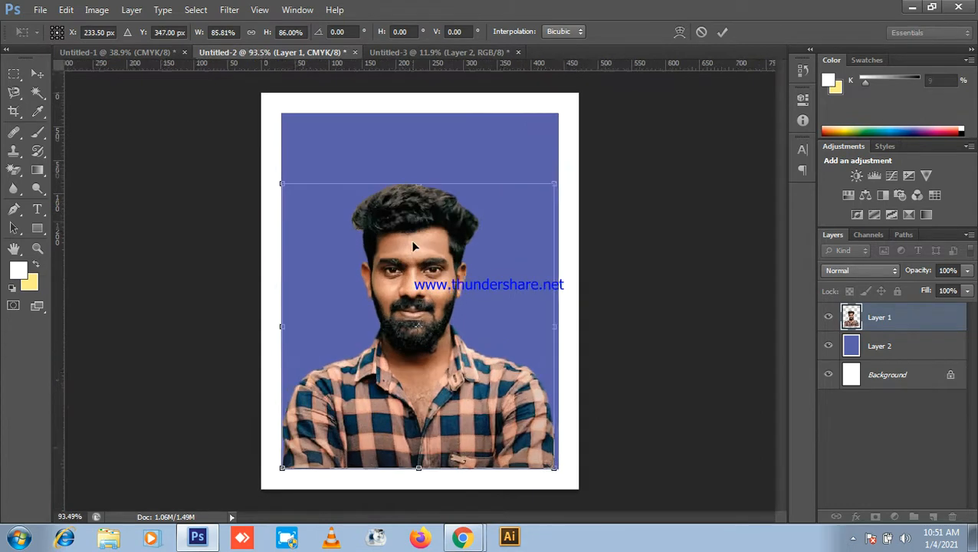
mouse_move(872, 349)
mouse_down()
mouse_move(882, 311)
mouse_move(879, 349)
mouse_up()
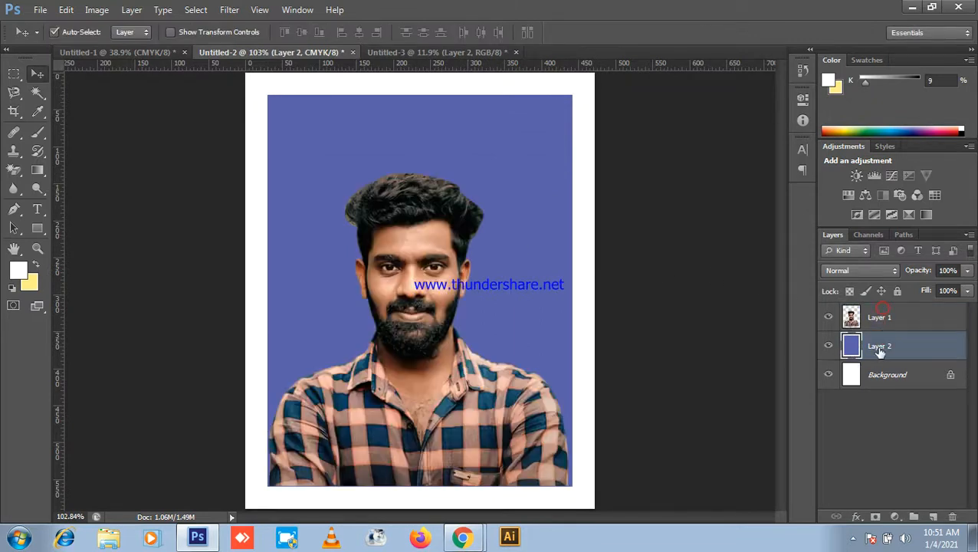
scroll(402, 275, down, 3)
drag(418, 284, 422, 284)
scroll(422, 296, up, 3)
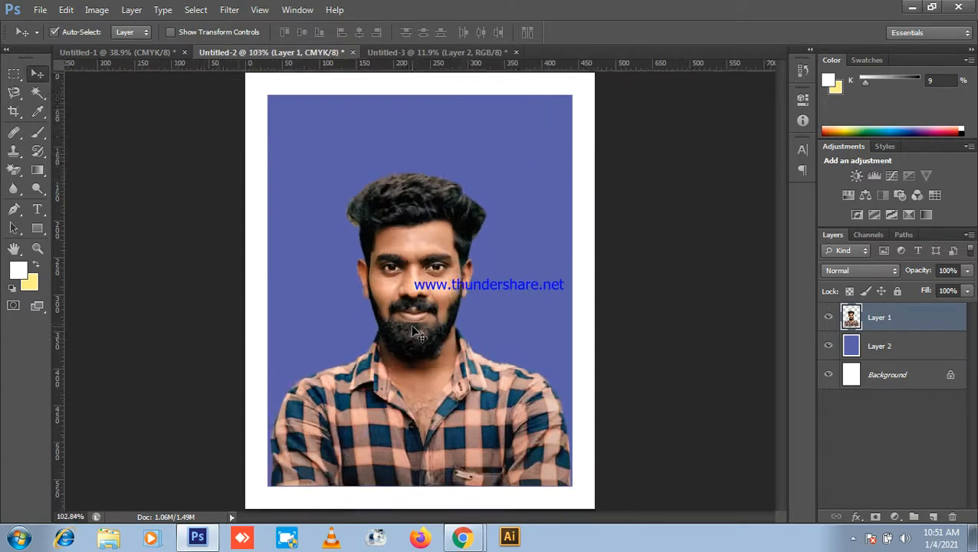
scroll(431, 332, up, 2)
scroll(476, 332, down, 5)
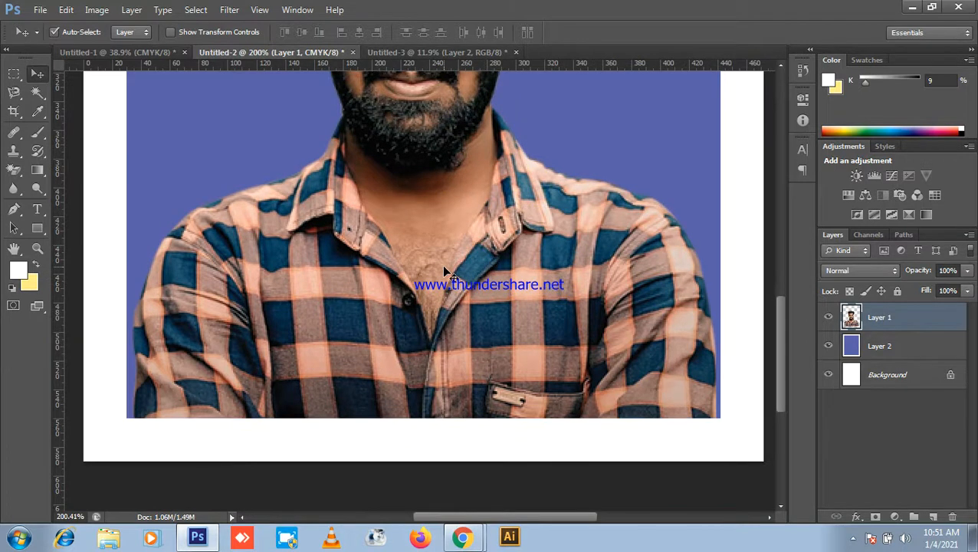
scroll(442, 265, down, 2)
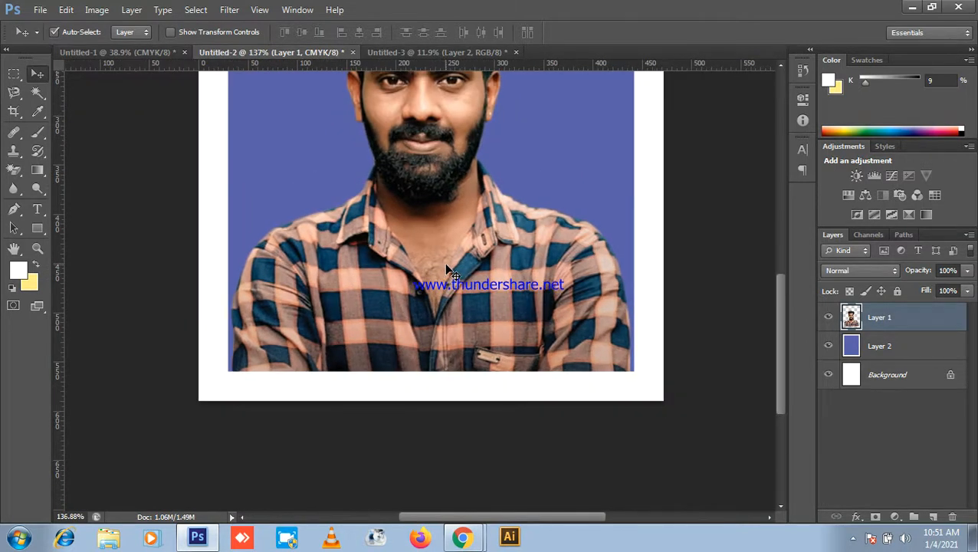
scroll(444, 262, down, 3)
click(497, 197)
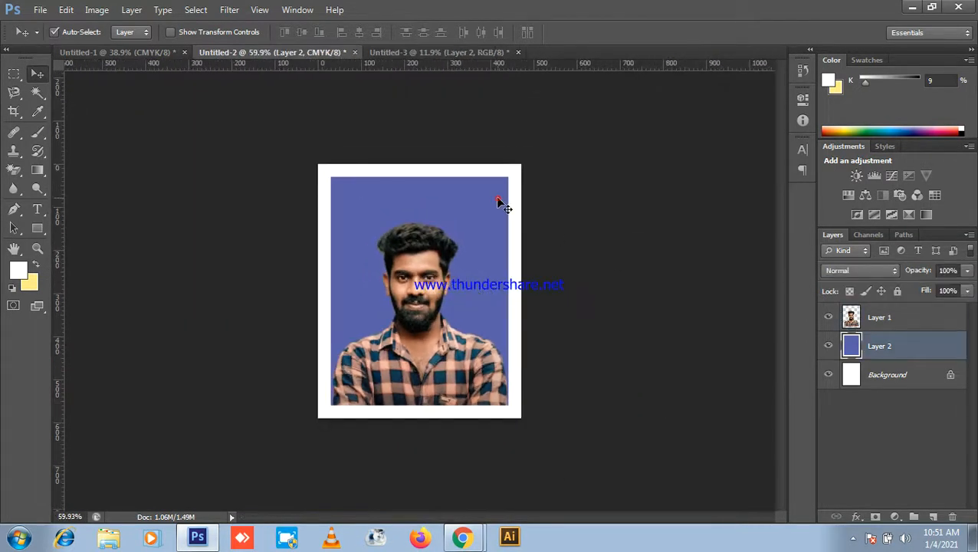
Step: Rescale the white-bordered blue Layer 2 slightly around its centre
key(ctrl+t)
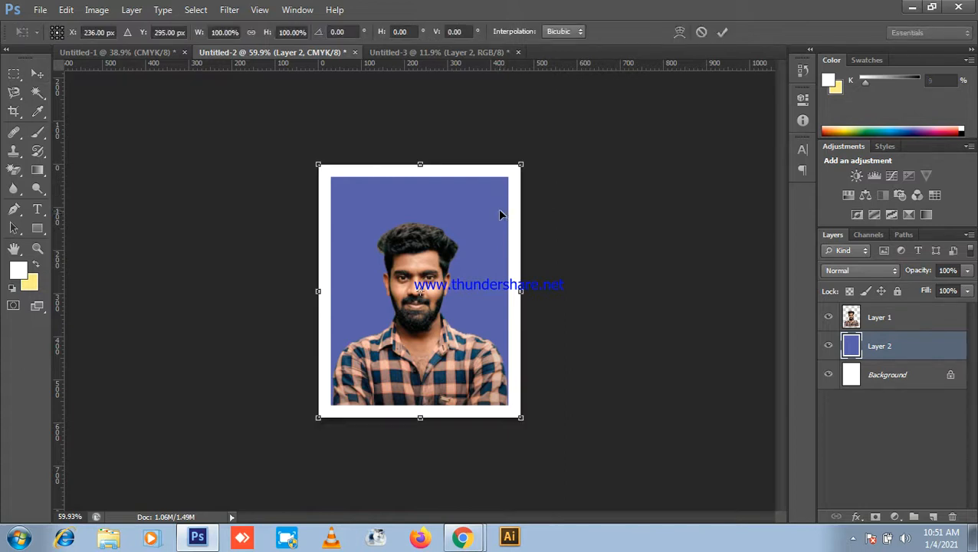
mouse_move(521, 163)
mouse_down()
mouse_move(516, 173)
mouse_move(523, 164)
mouse_up()
scroll(536, 213, down, 2)
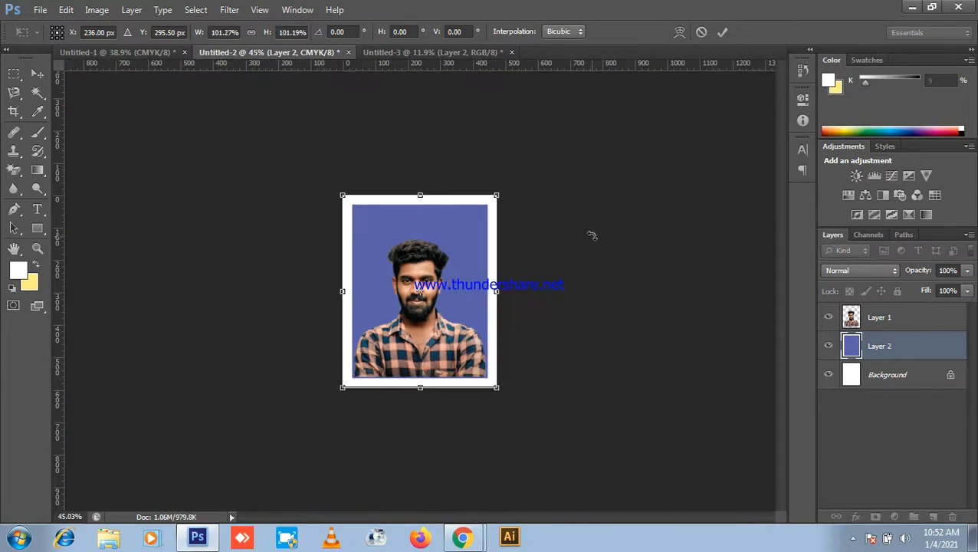
key(Return)
scroll(515, 255, down, 3)
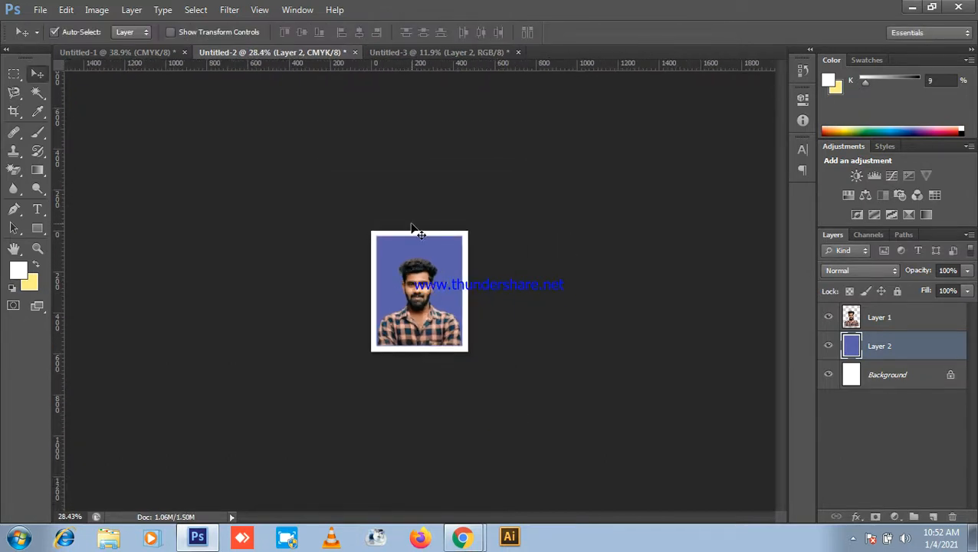
Step: Reselect the portrait layer and step back one history state
shift+click(463, 326)
click(566, 350)
scroll(560, 321, up, 3)
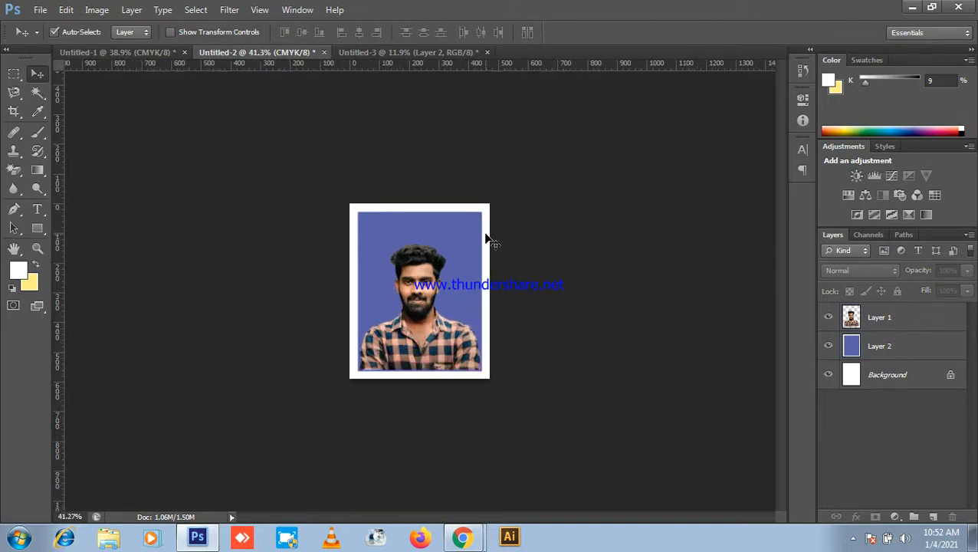
scroll(577, 300, up, 4)
scroll(574, 310, down, 3)
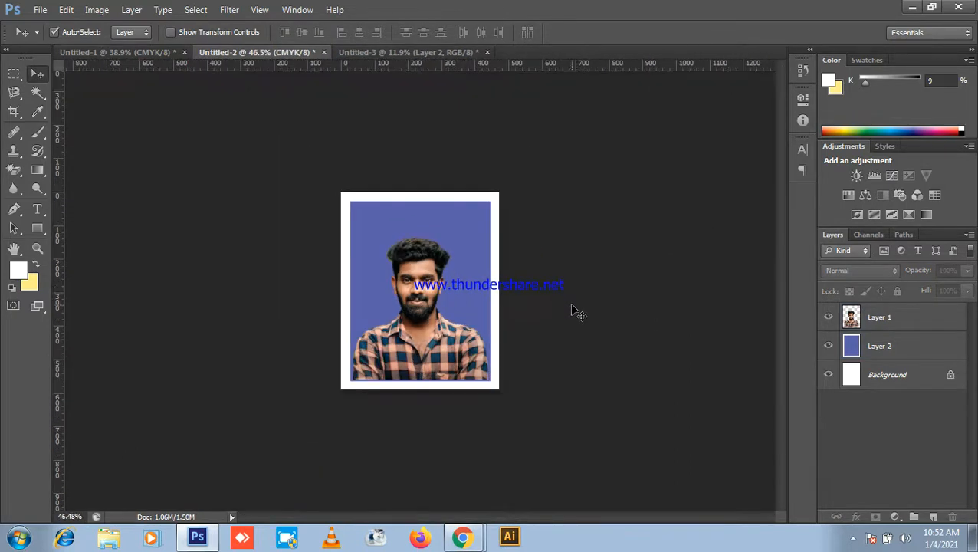
click(514, 270)
key(ctrl+alt+z)
key(ctrl+alt+z)
Step: Remove the 30 px white border from the blue layer and move the portrait up slightly
key(ctrl+shift+z)
key(ctrl+shift+z)
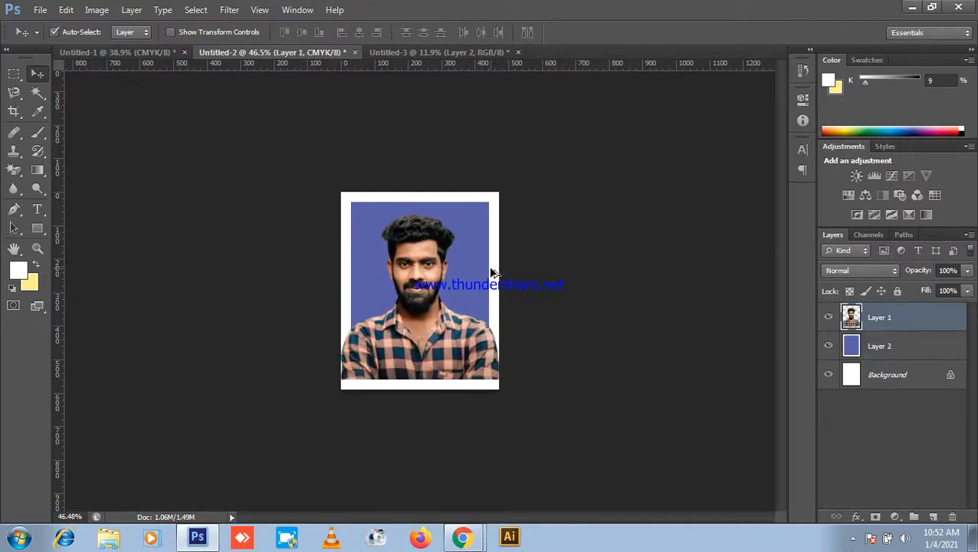
key(ctrl+alt+z)
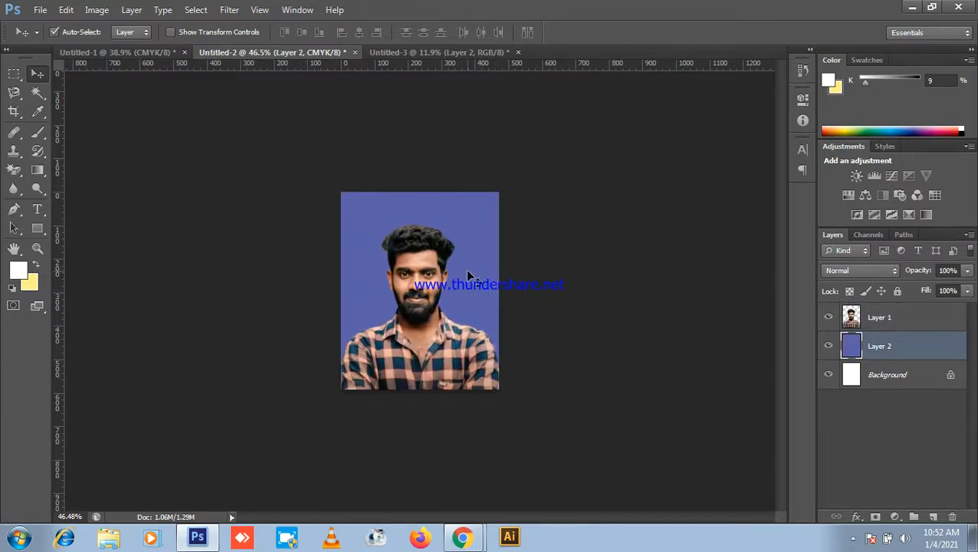
scroll(592, 269, down, 2)
scroll(710, 286, up, 4)
drag(431, 306, 430, 290)
Step: Shrink the portrait to about 94% around its centre
key(ctrl+t)
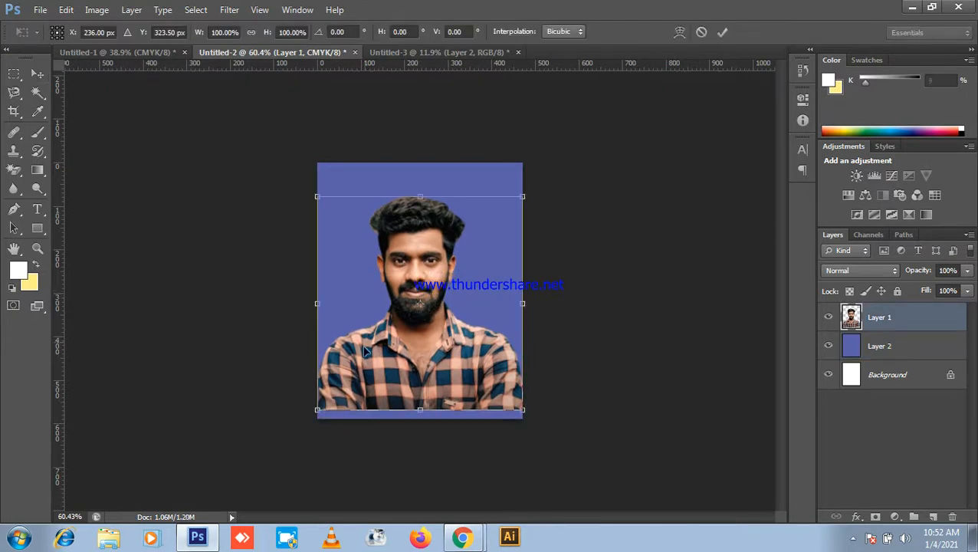
drag(317, 412, 331, 402)
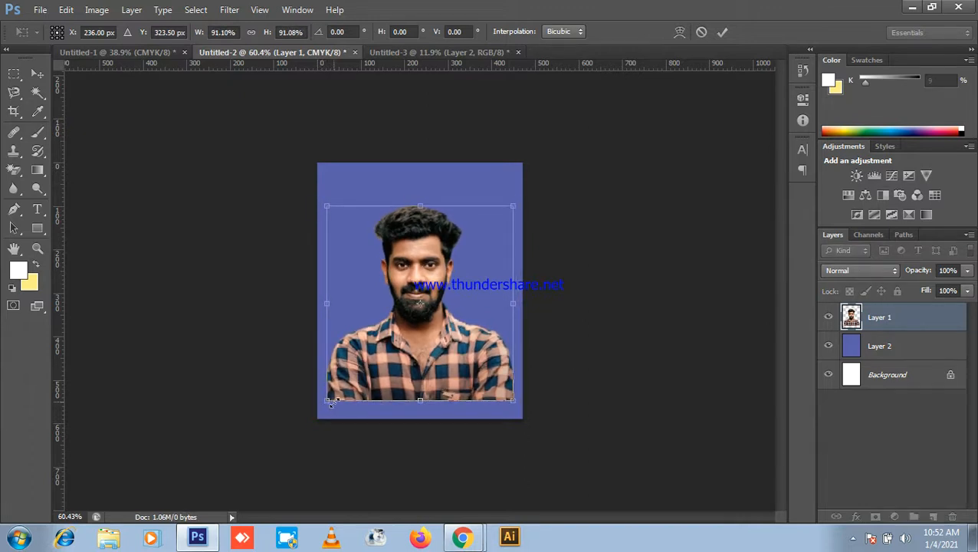
key(Return)
scroll(456, 341, up, 4)
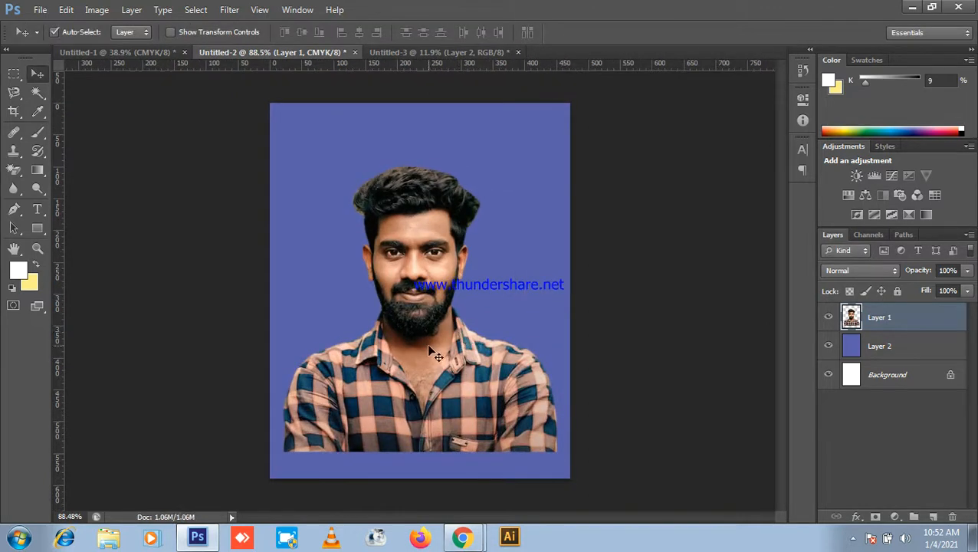
Step: Give the blue background layer a 40 px white inside stroke, then deselect it
click(73, 8)
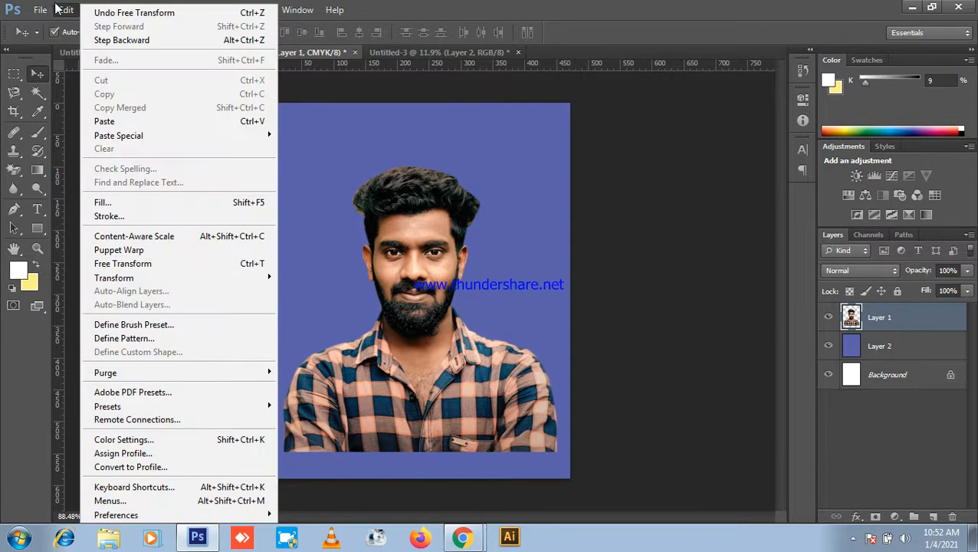
click(889, 348)
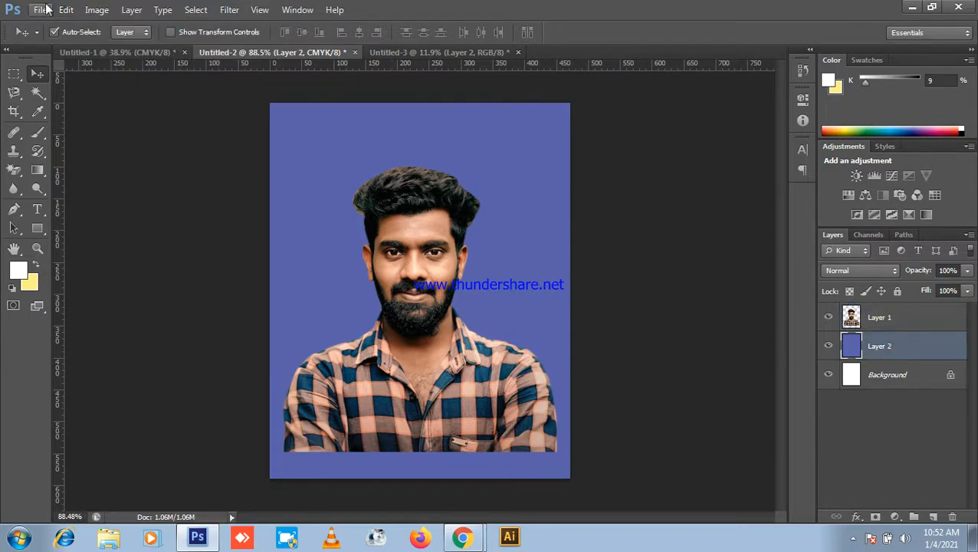
click(67, 11)
click(109, 216)
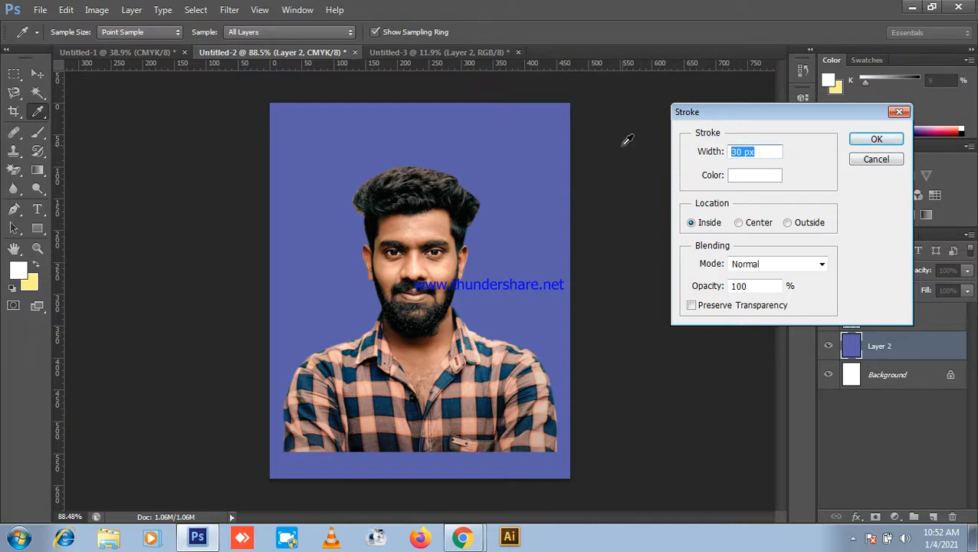
text(40)
click(876, 139)
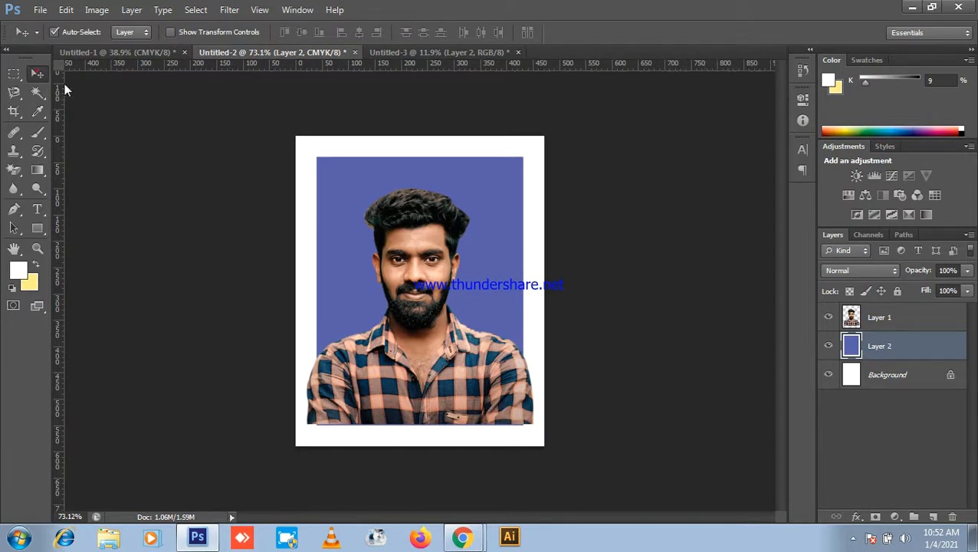
click(120, 114)
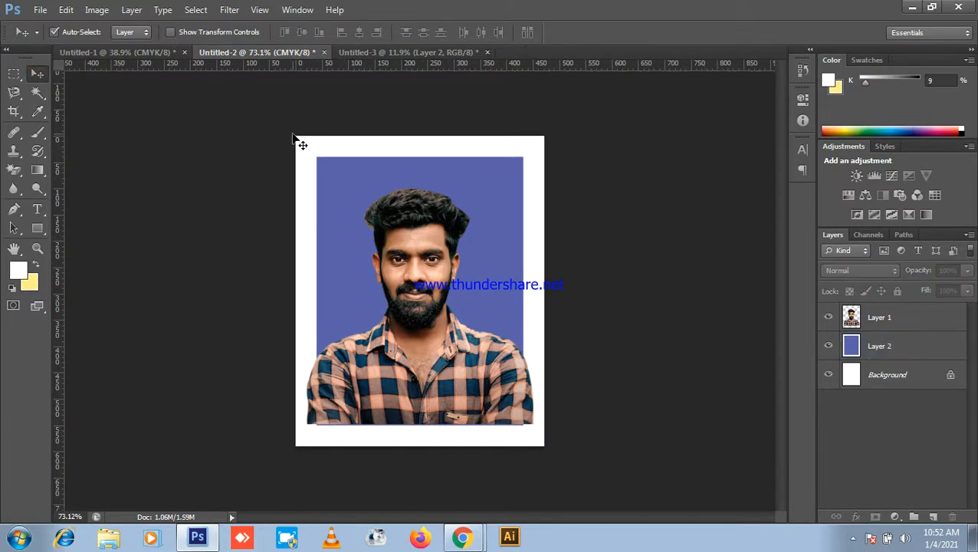
click(912, 8)
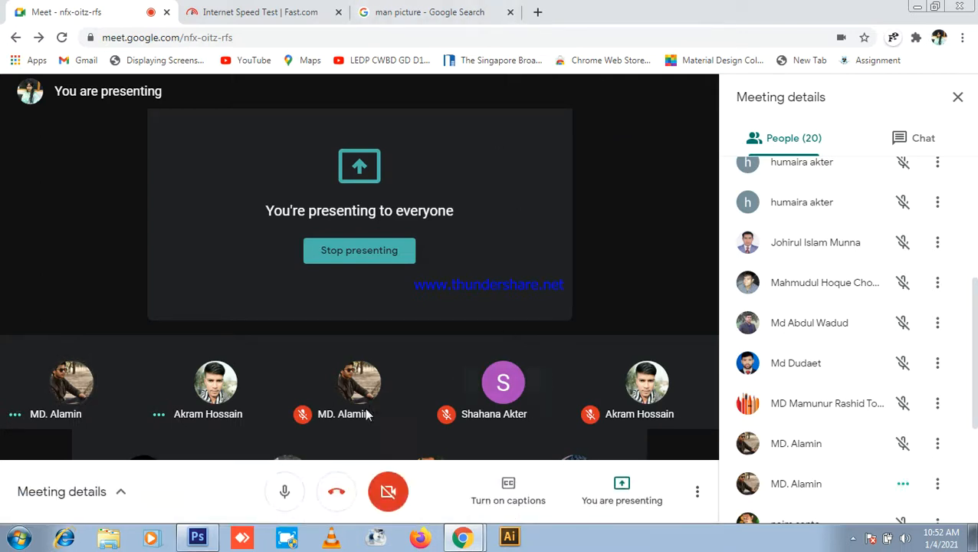
click(197, 536)
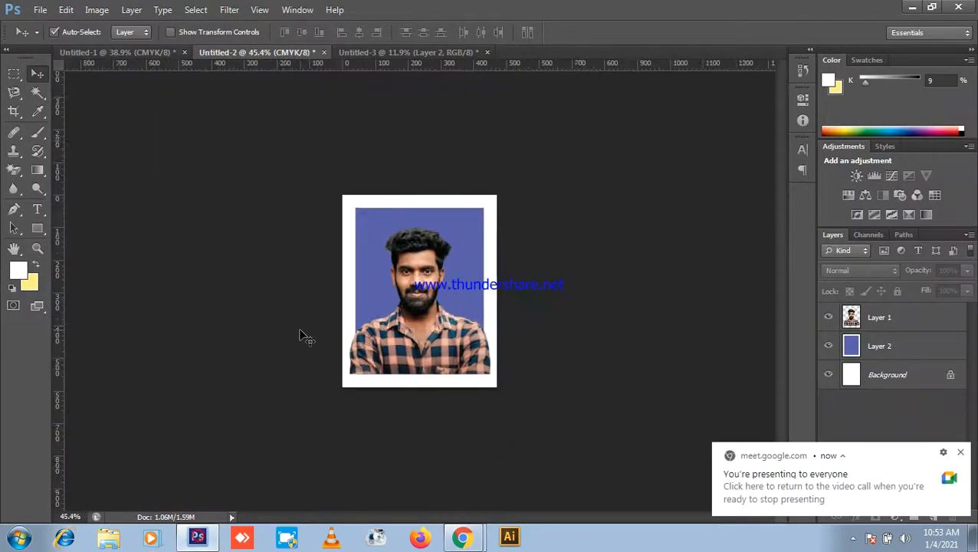
Step: Shrink the portrait to about 94% and move it slightly down
click(426, 328)
scroll(426, 328, up, 3)
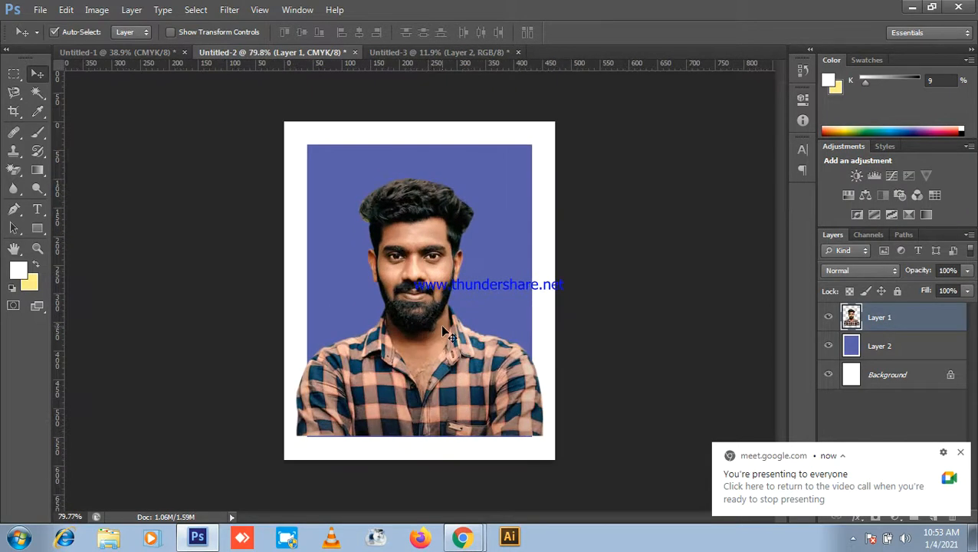
key(ctrl+t)
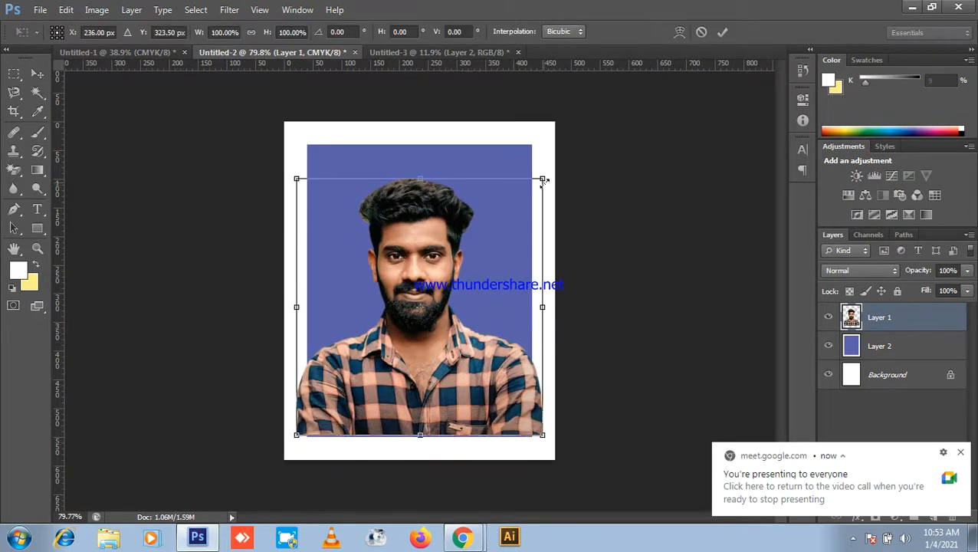
drag(539, 182, 536, 185)
drag(427, 354, 425, 365)
scroll(459, 399, up, 3)
scroll(459, 400, down, 4)
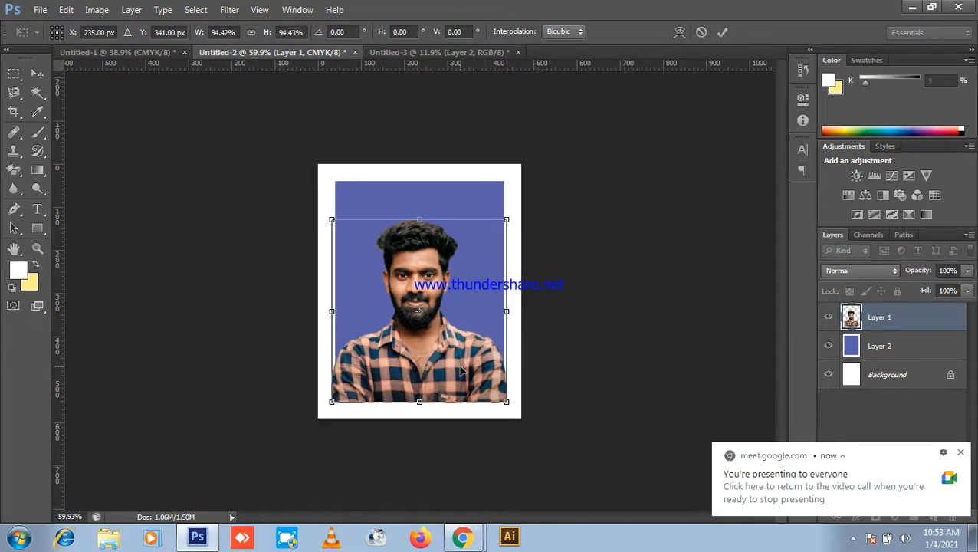
key(Return)
Step: Nudge the portrait down a few pixels, merge it with the blue background, then return to the meeting
scroll(461, 371, up, 2)
scroll(461, 370, down, 2)
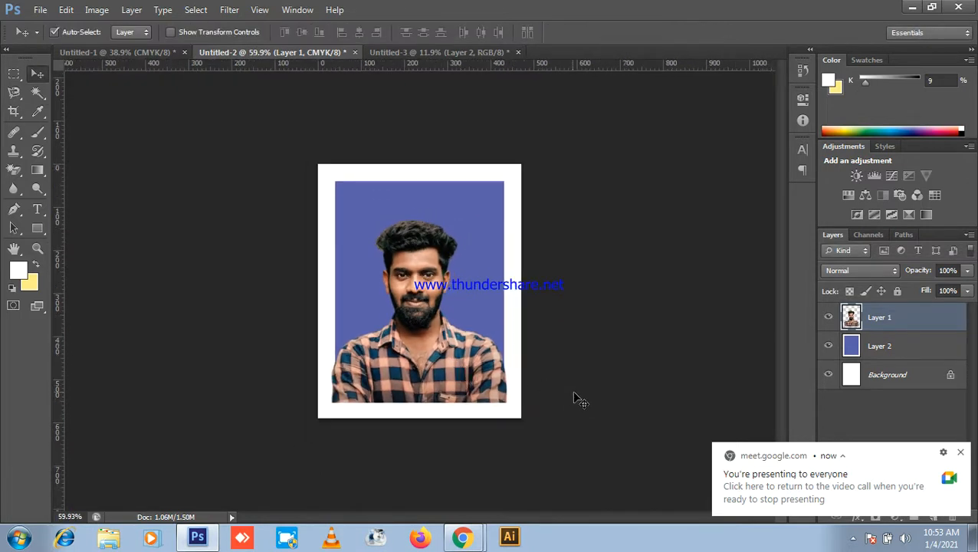
scroll(575, 398, down, 2)
drag(579, 426, 280, 212)
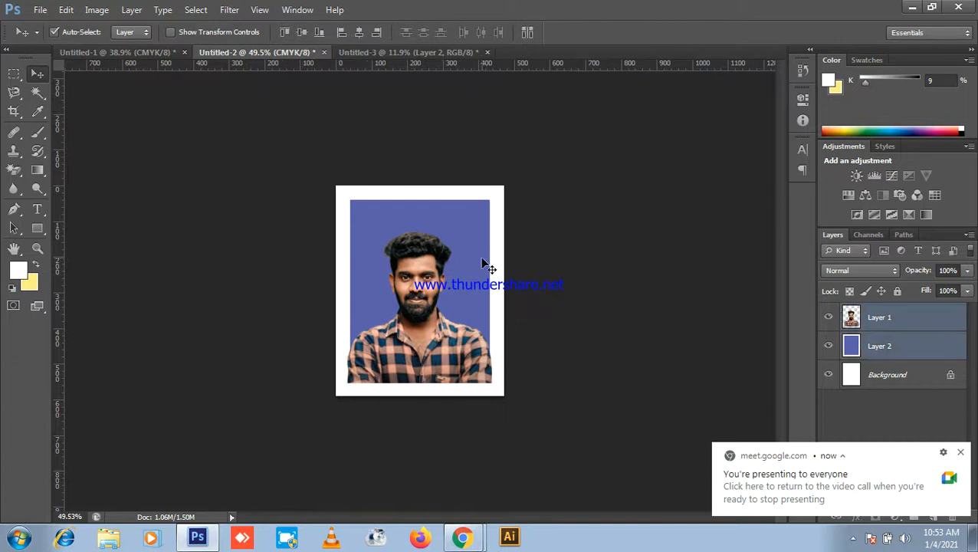
click(549, 321)
scroll(545, 312, up, 3)
click(444, 360)
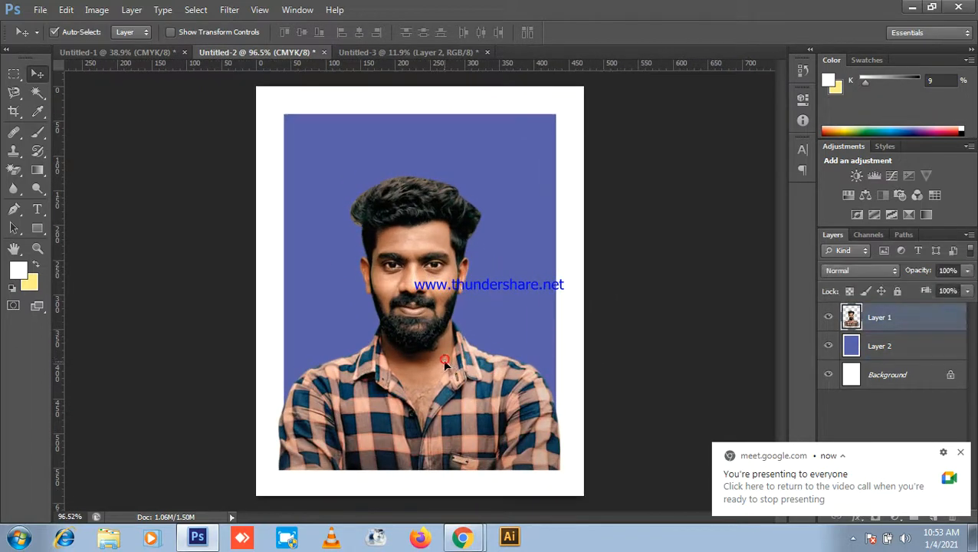
drag(444, 362, 444, 368)
scroll(590, 394, down, 3)
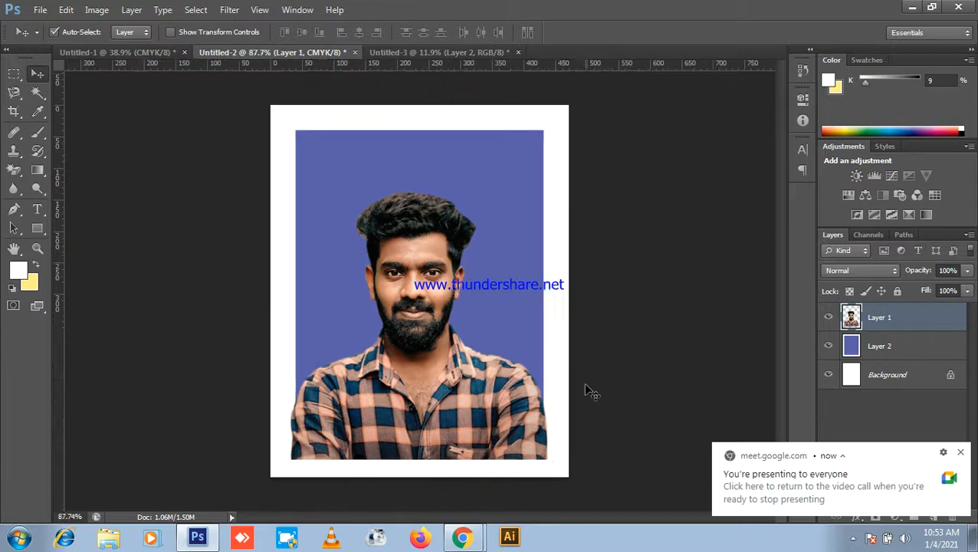
shift+click(555, 458)
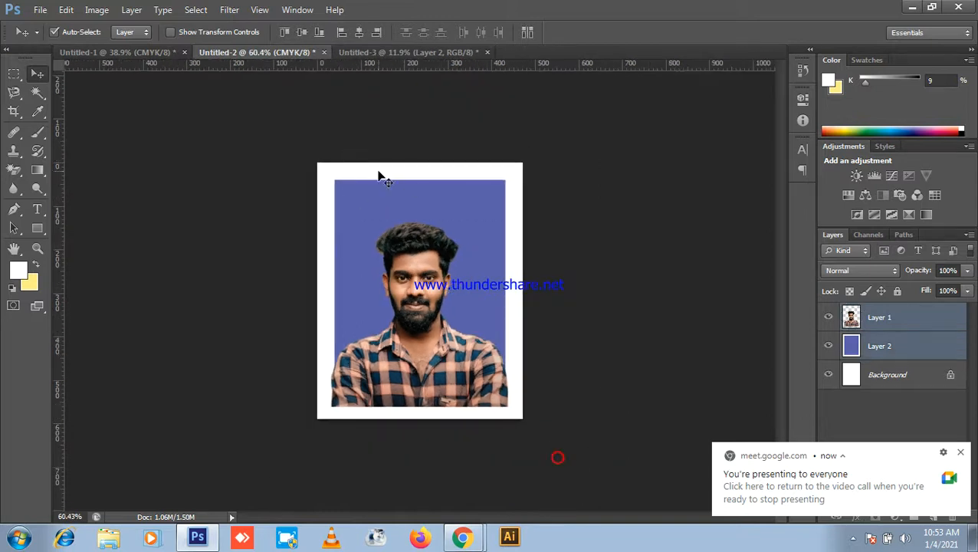
scroll(682, 276, down, 3)
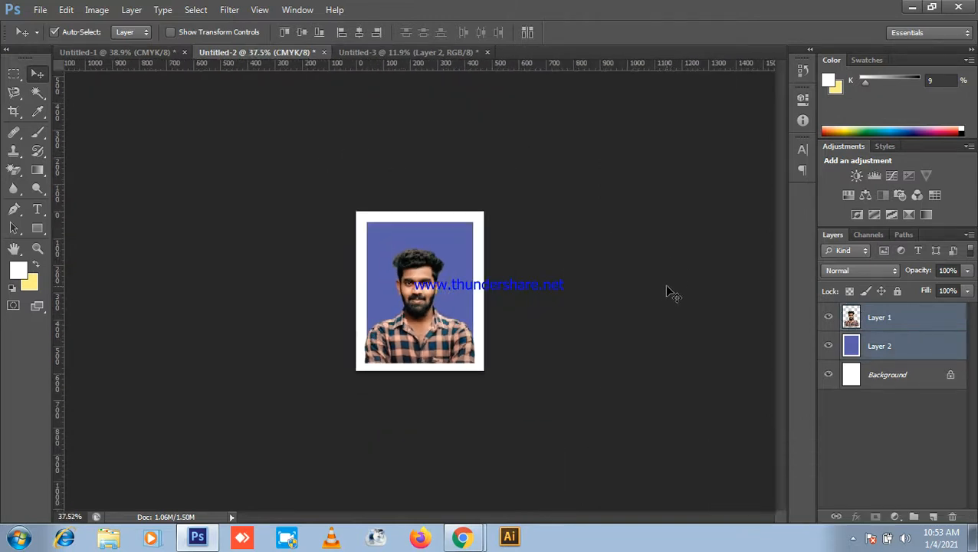
key(ctrl+e)
click(913, 6)
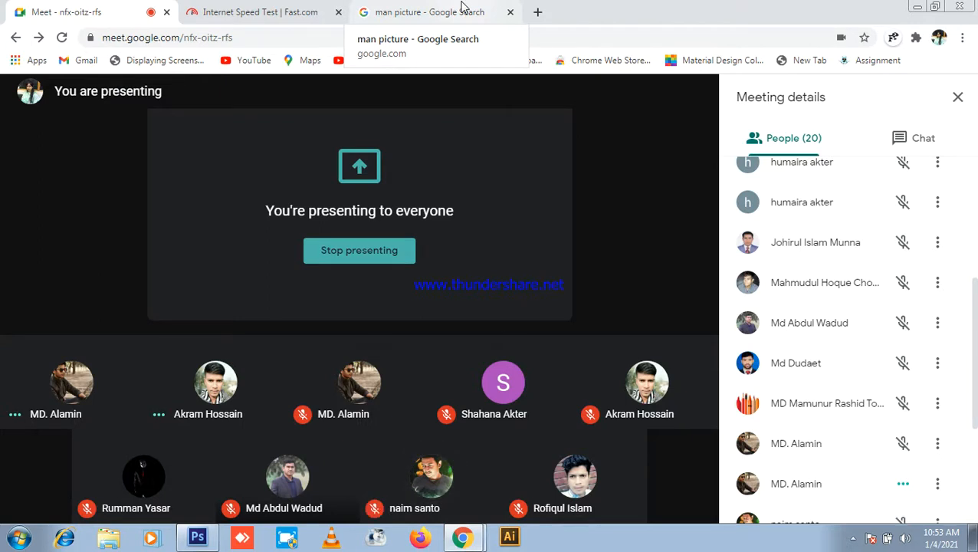
click(197, 537)
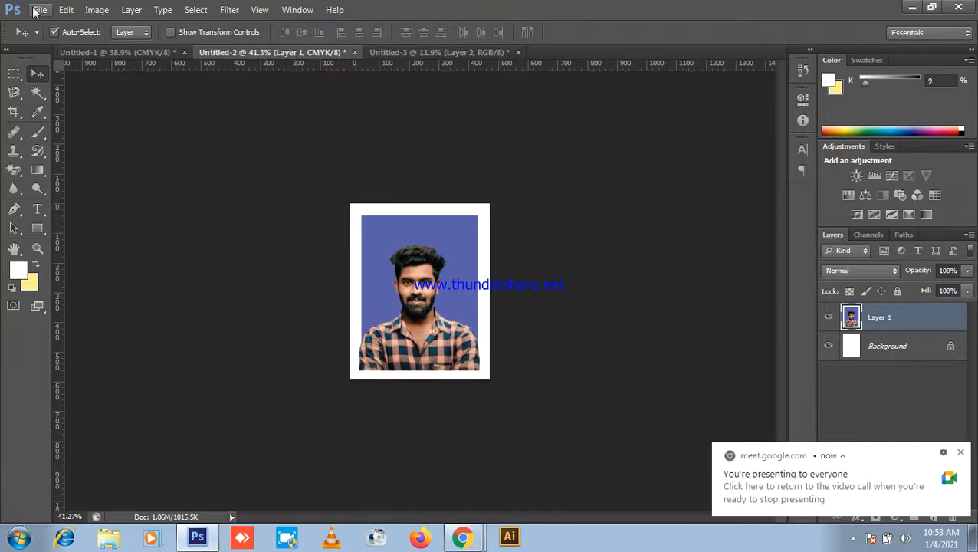
Step: Create a new International Paper A4 document, then close that RGB version
click(39, 10)
click(54, 28)
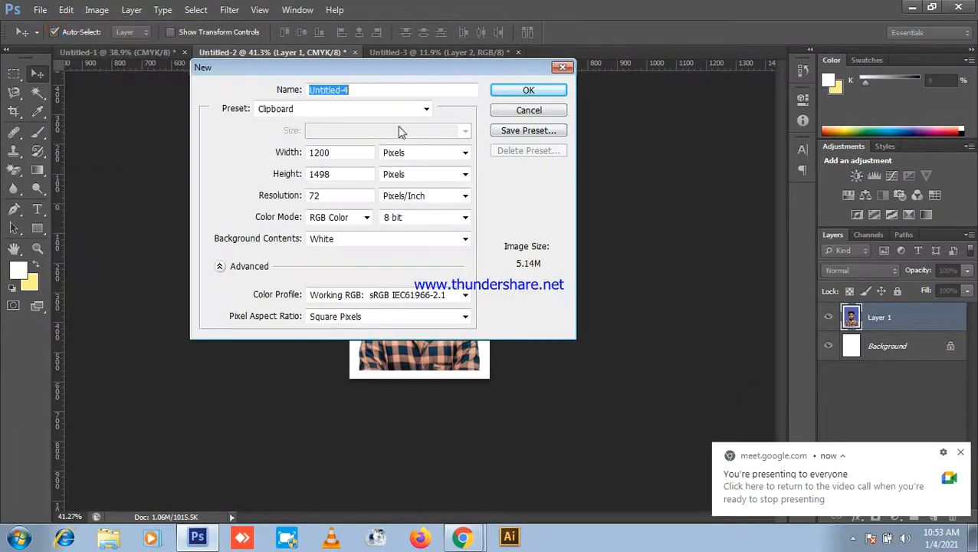
click(385, 110)
click(306, 169)
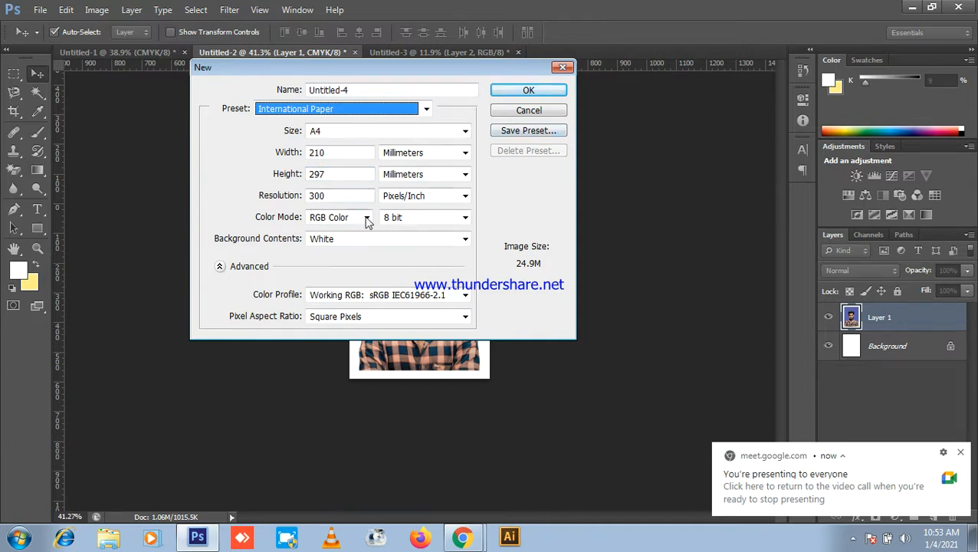
click(535, 91)
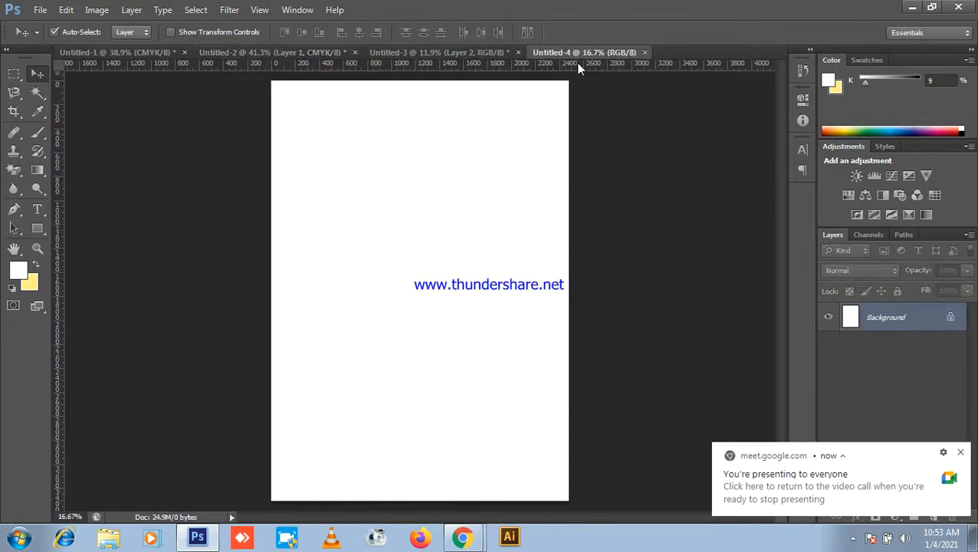
click(645, 52)
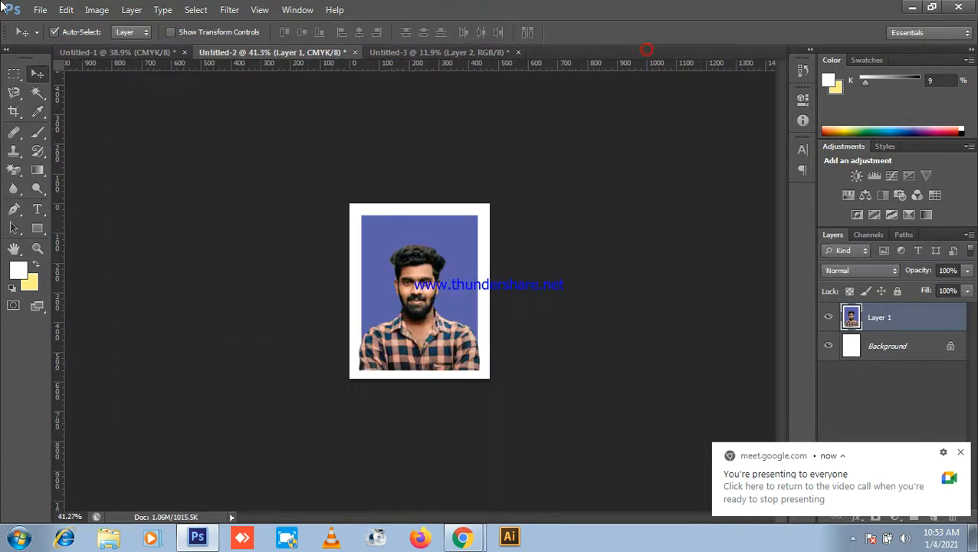
Step: Create a new blank International Paper A4 document in CMYK Color mode
click(40, 10)
click(49, 28)
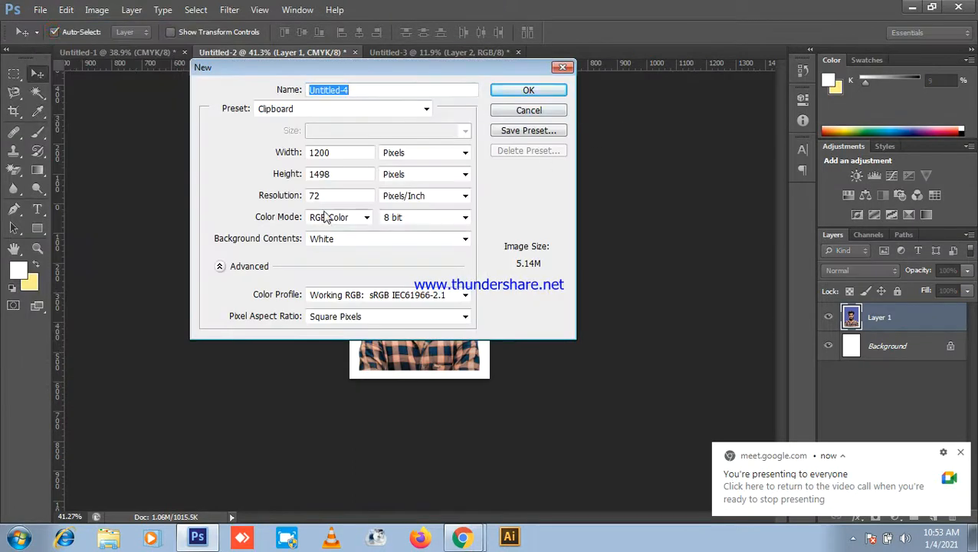
click(330, 198)
click(356, 109)
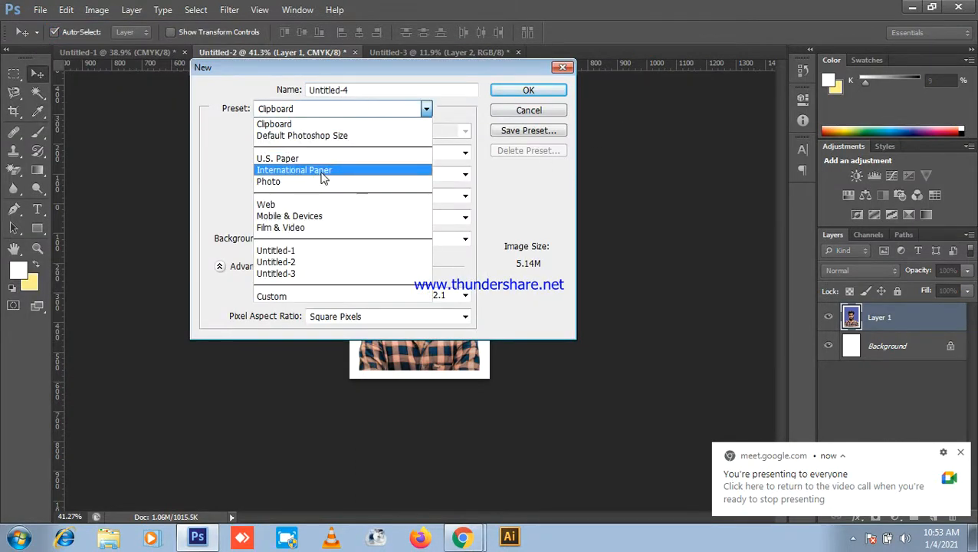
click(322, 178)
click(343, 220)
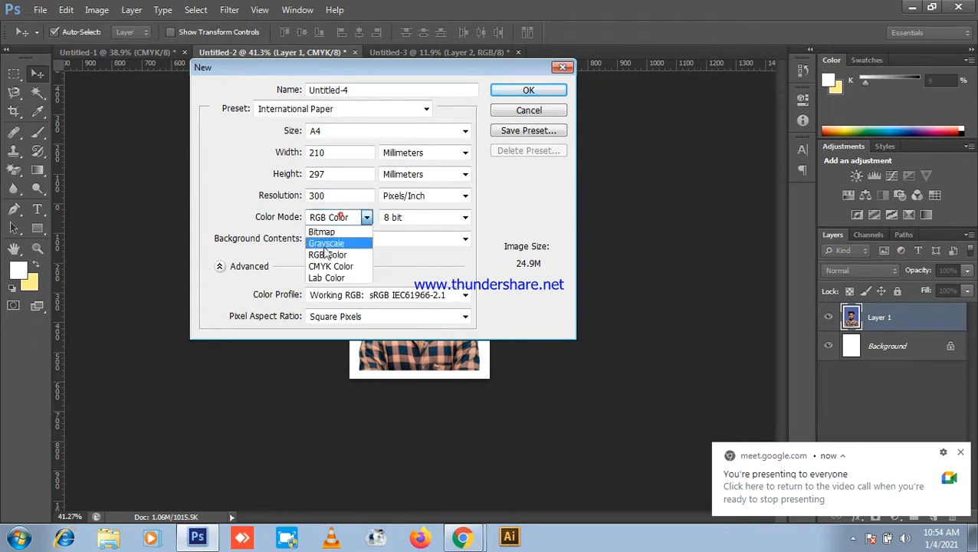
click(329, 266)
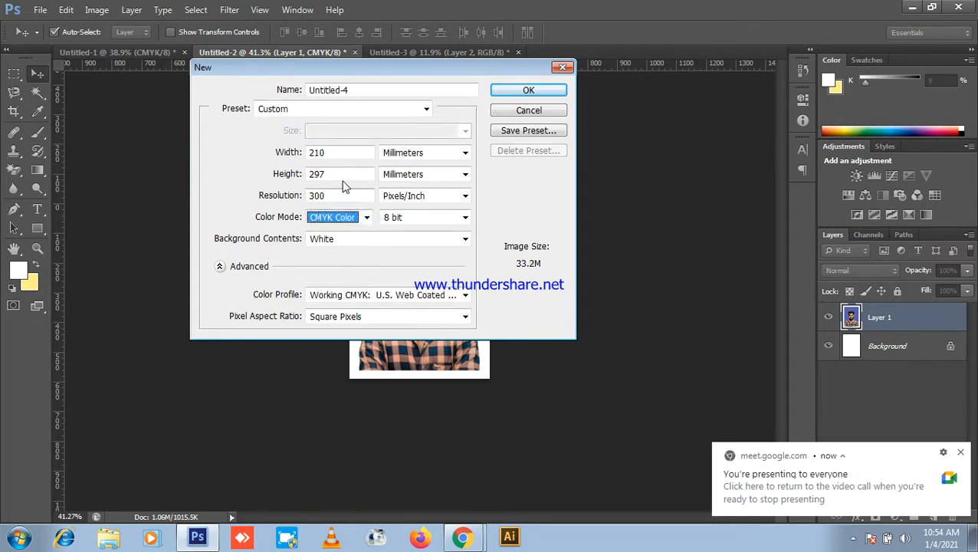
click(524, 92)
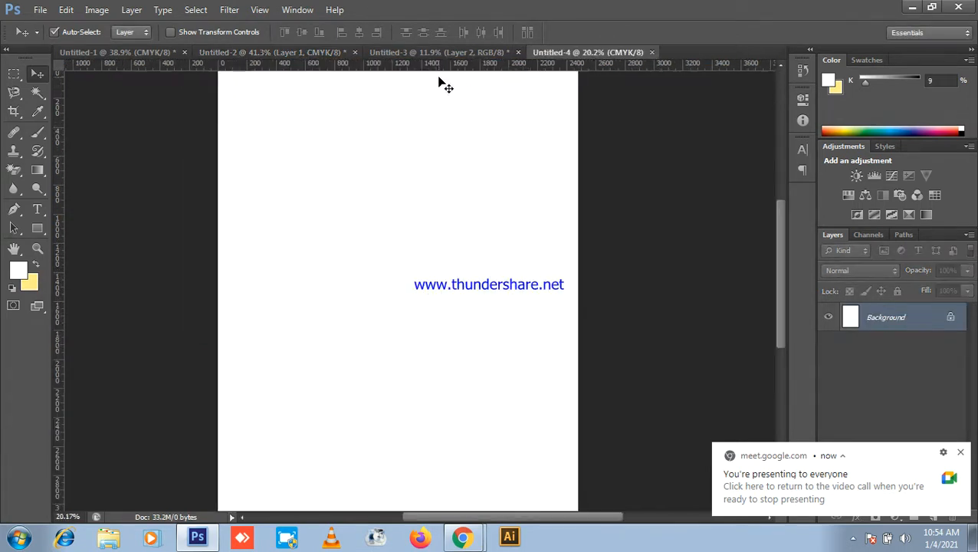
Step: Switch via the cut-out portrait tab to the bordered blue-background portrait document
click(441, 52)
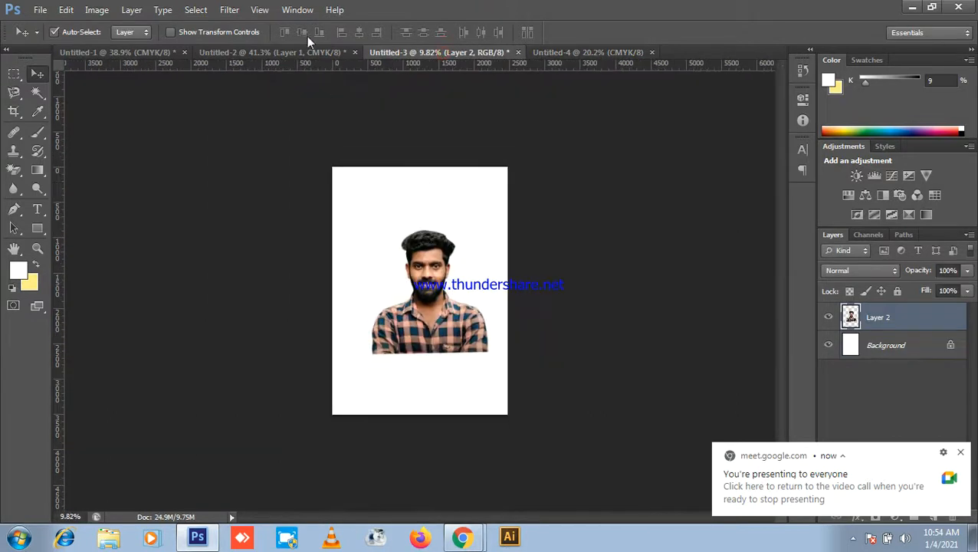
click(260, 51)
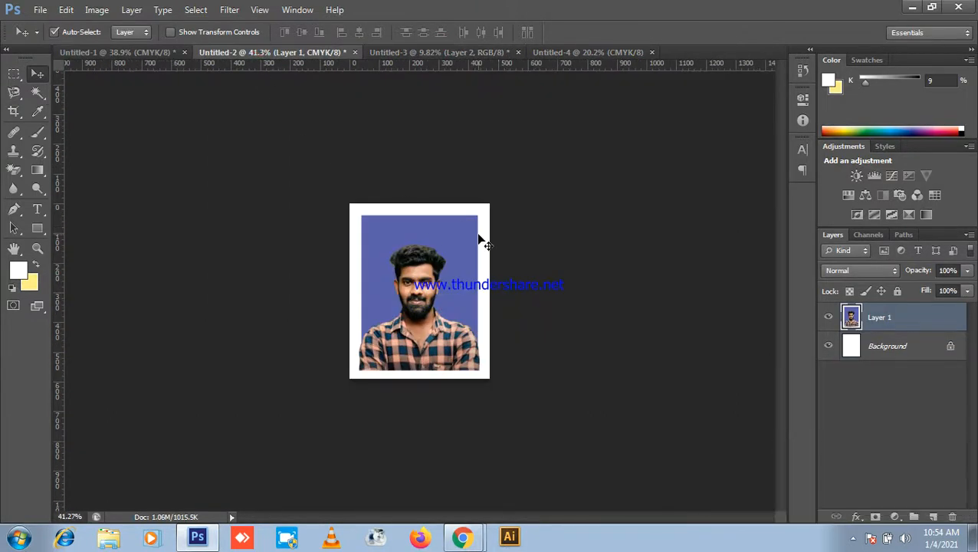
scroll(370, 248, down, 3)
Step: Drag the bordered portrait into the A4 document and place it near the top-left corner
click(318, 228)
mouse_move(417, 279)
mouse_down()
mouse_move(536, 76)
mouse_move(572, 63)
mouse_move(426, 92)
mouse_up()
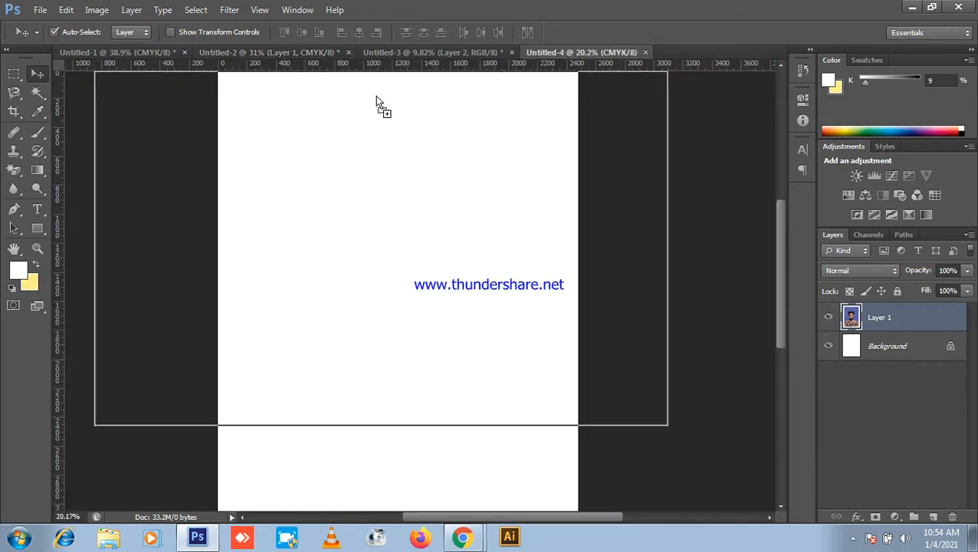
drag(287, 128, 288, 129)
scroll(288, 146, down, 2)
scroll(382, 157, down, 2)
drag(354, 184, 342, 181)
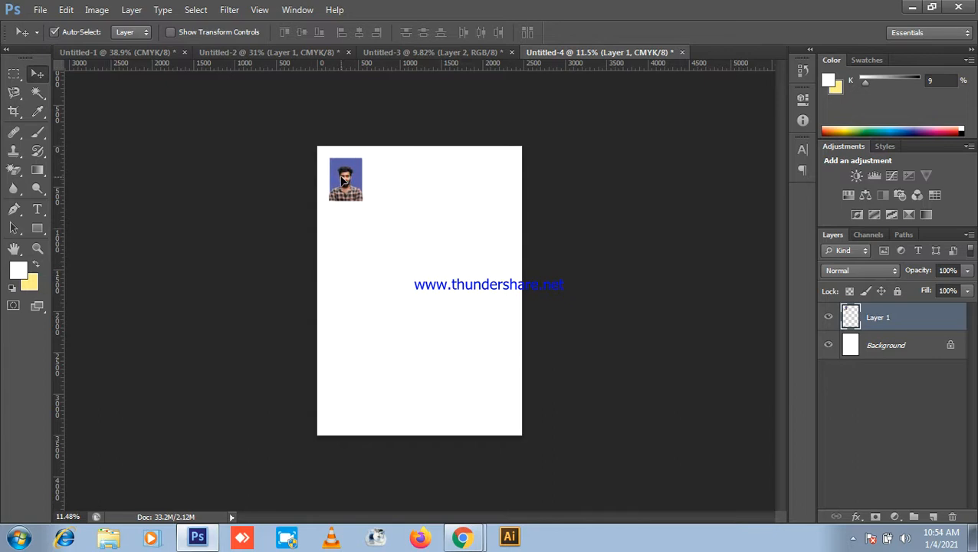
scroll(345, 179, up, 4)
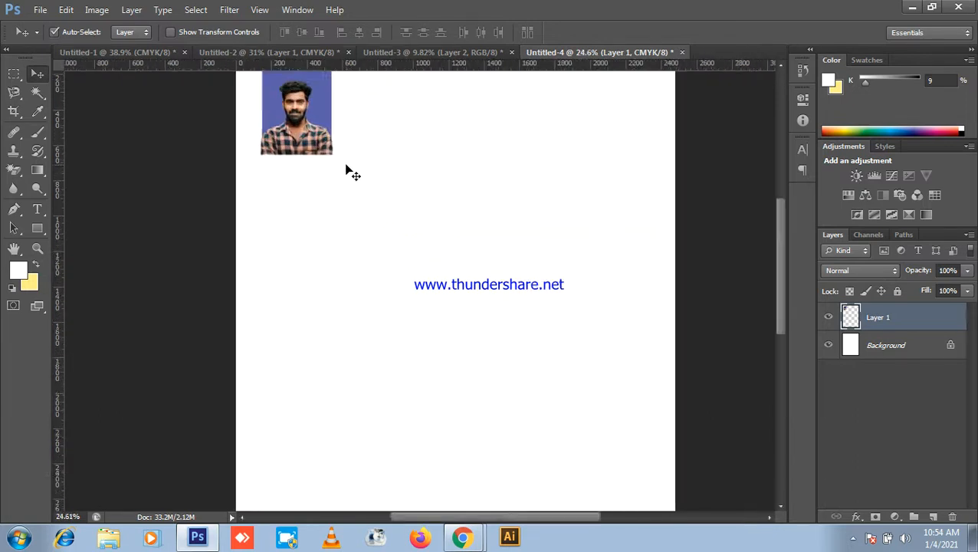
scroll(367, 166, up, 1)
scroll(308, 271, down, 3)
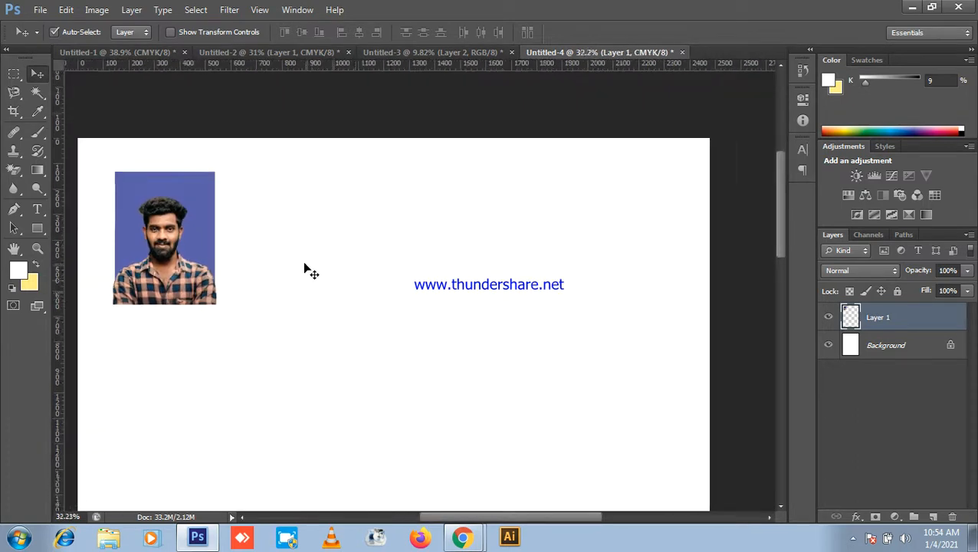
drag(212, 248, 278, 244)
scroll(194, 233, down, 2)
Step: Alt-drag copies of the photo to the right to build a row of five
drag(277, 244, 343, 247)
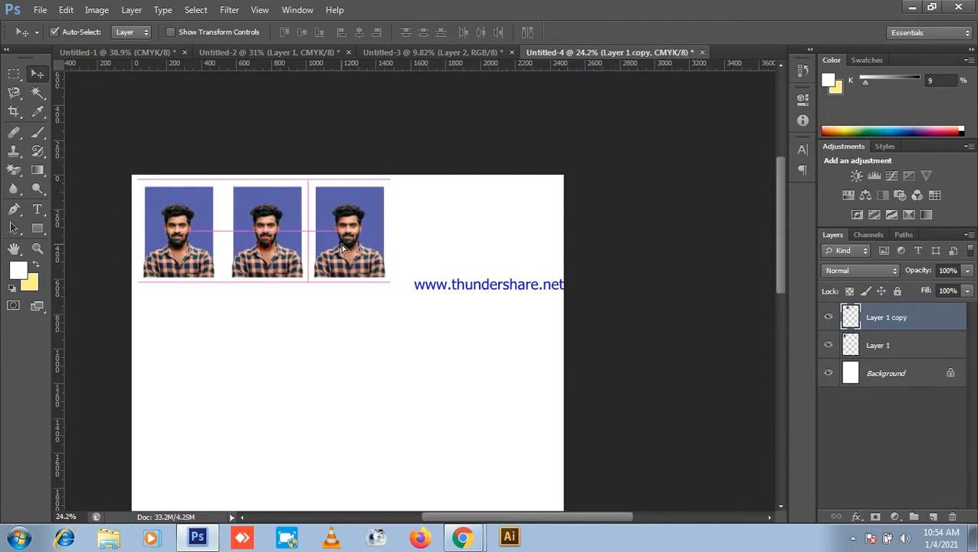
drag(352, 248, 351, 248)
drag(369, 315, 427, 246)
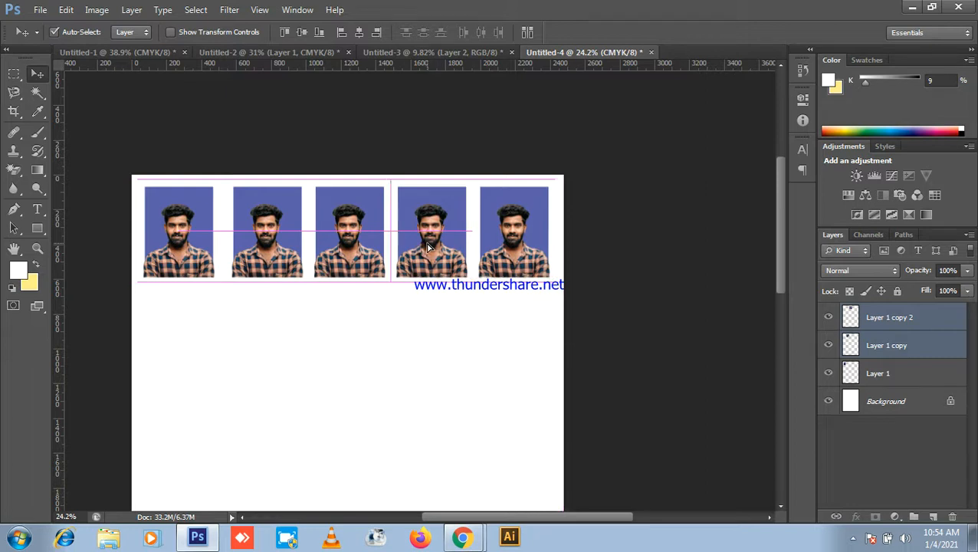
drag(427, 245, 428, 246)
scroll(457, 257, down, 1)
Step: Duplicate the top five-photo row downward, then duplicate both rows to make four rows
drag(169, 237, 642, 284)
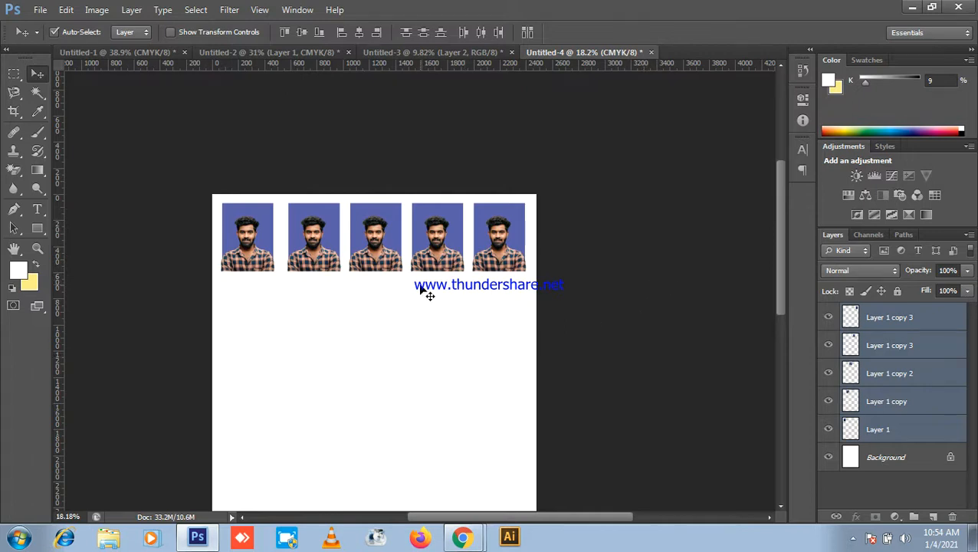
drag(441, 257, 434, 335)
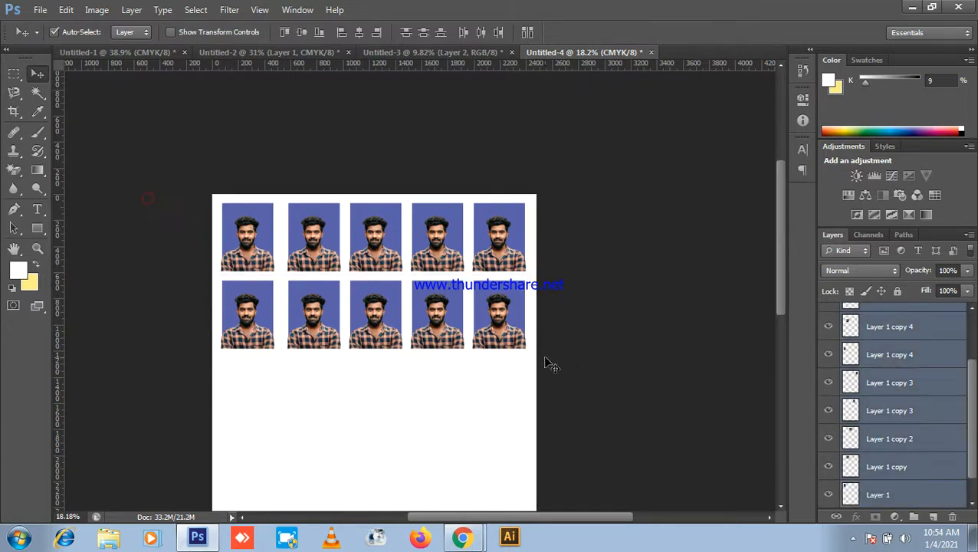
drag(454, 328, 450, 483)
scroll(464, 355, down, 4)
drag(508, 394, 565, 378)
Step: Duplicate the lower rows to the bottom of the sheet and align them with the rows above
drag(479, 346, 284, 278)
drag(464, 334, 465, 440)
drag(465, 439, 464, 439)
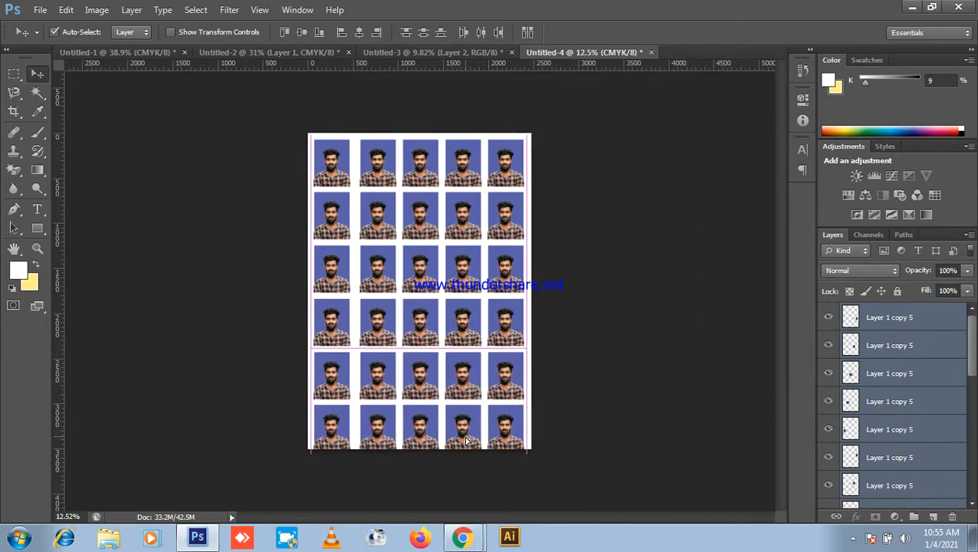
scroll(560, 447, up, 5)
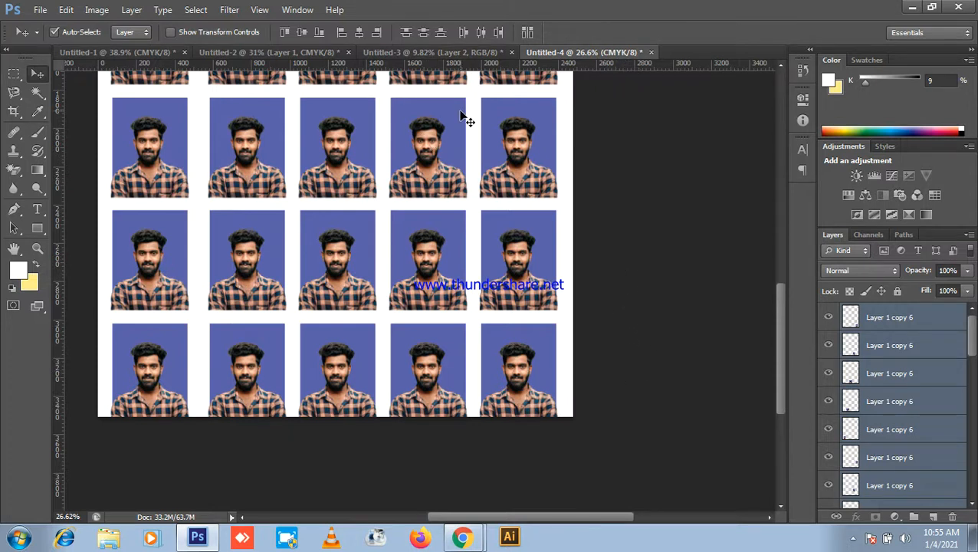
scroll(594, 211, up, 1)
scroll(626, 186, down, 2)
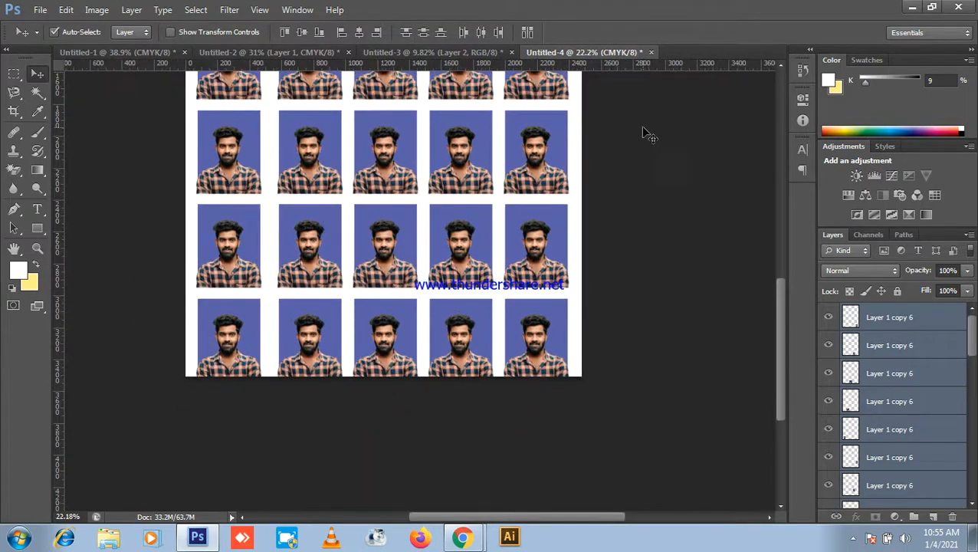
click(912, 7)
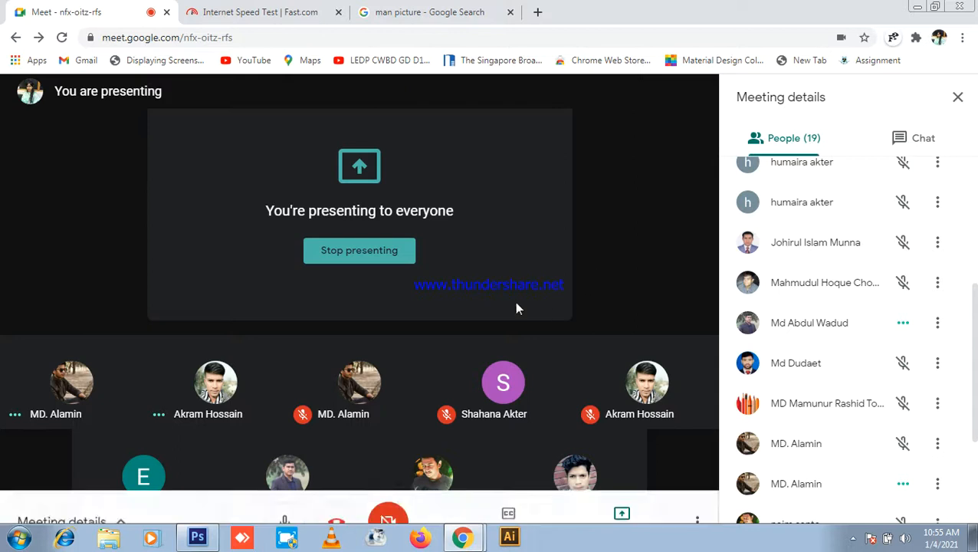
Step: Bring Photoshop back and select the photos in the bottom row of the sheet
click(198, 537)
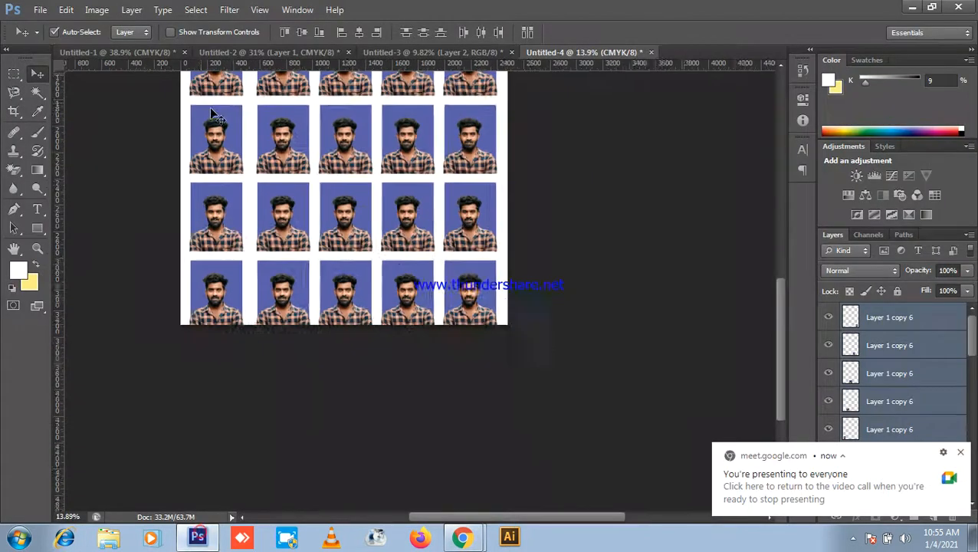
scroll(491, 265, down, 4)
scroll(481, 467, up, 10)
drag(517, 442, 569, 302)
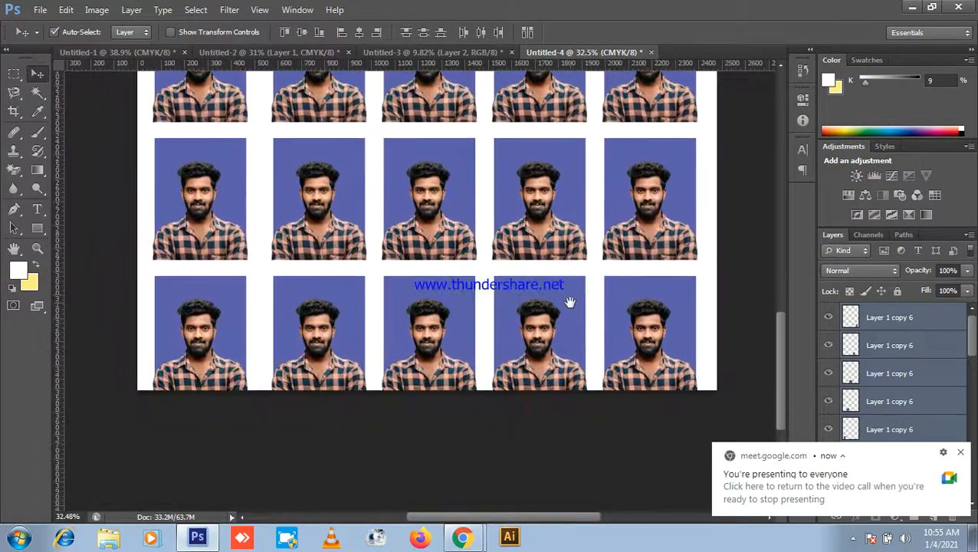
scroll(581, 348, down, 1)
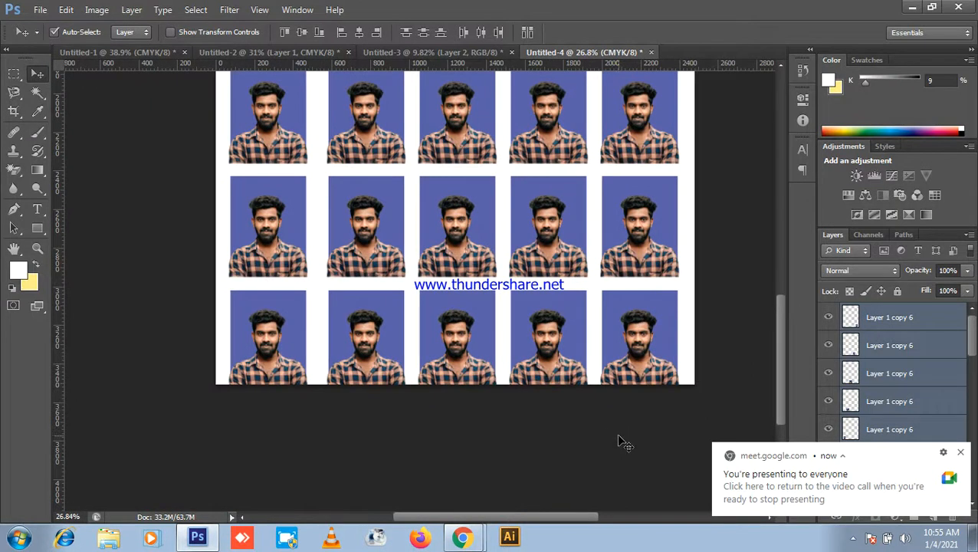
click(664, 431)
drag(666, 434, 224, 361)
click(240, 363)
scroll(317, 349, down, 5)
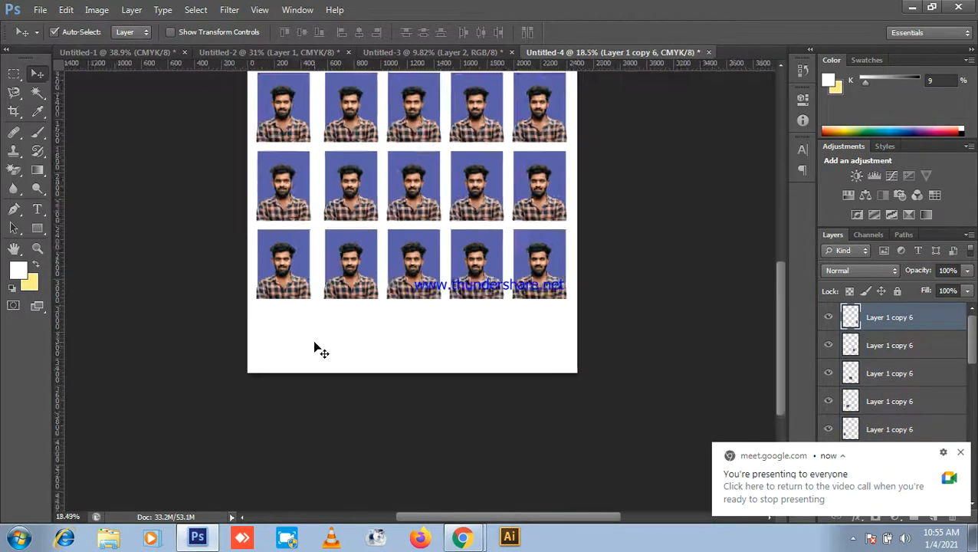
Step: Select all the photos on the sheet to reposition the grid
drag(290, 146, 469, 394)
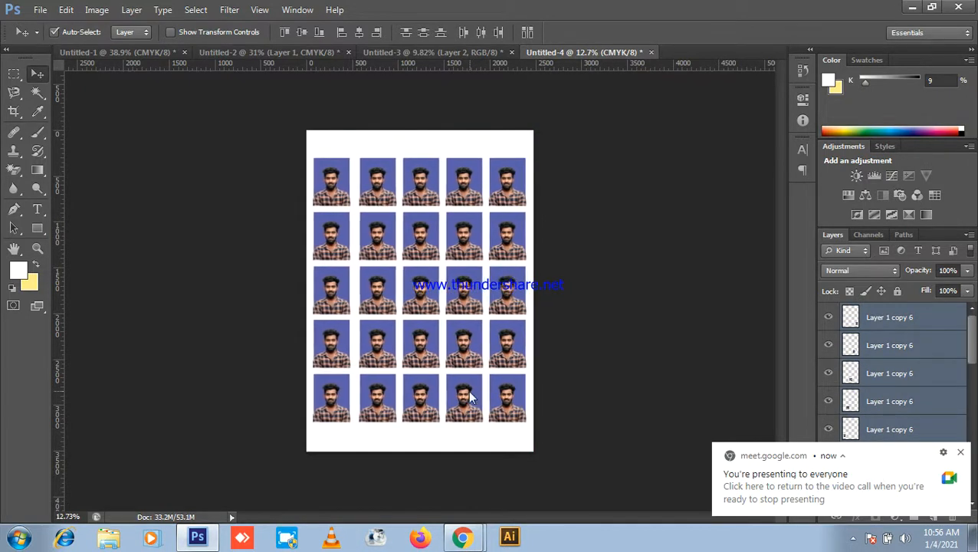
scroll(518, 313, up, 2)
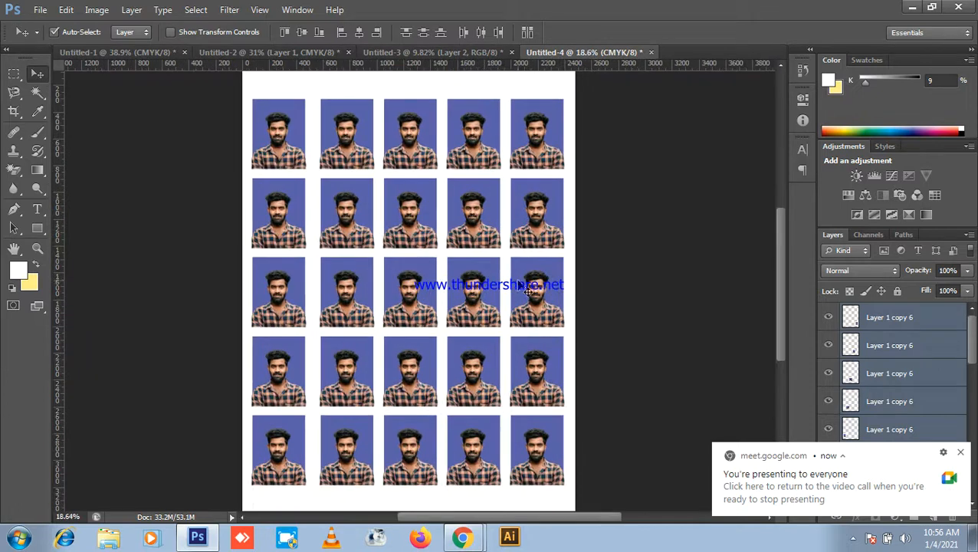
scroll(624, 262, down, 3)
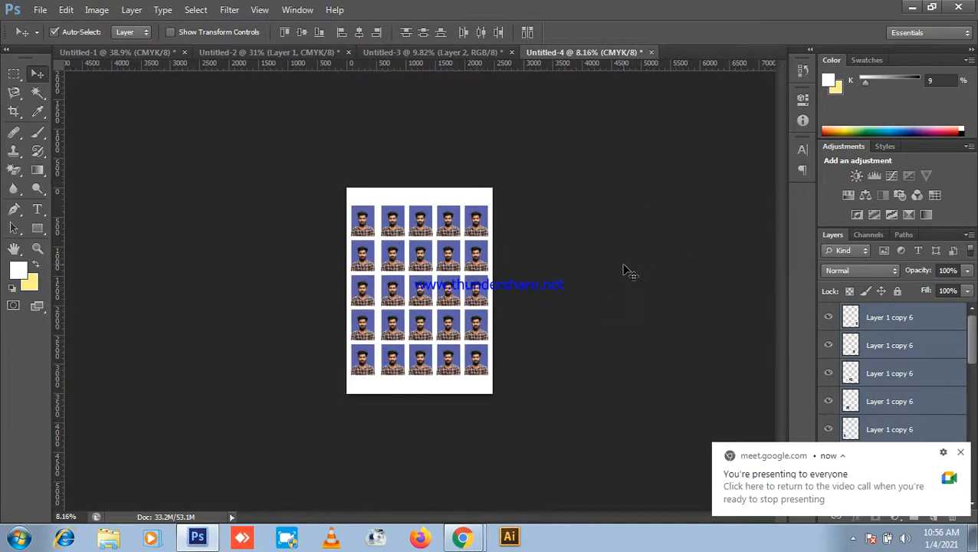
scroll(569, 208, up, 2)
scroll(473, 273, up, 2)
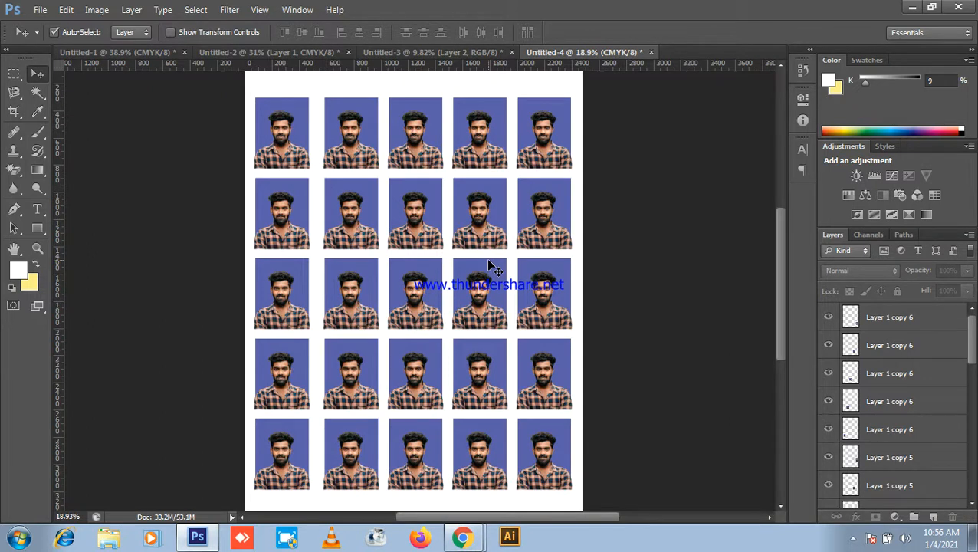
Step: Switch between Photoshop and the meeting, dismissing the presenting notification
click(913, 7)
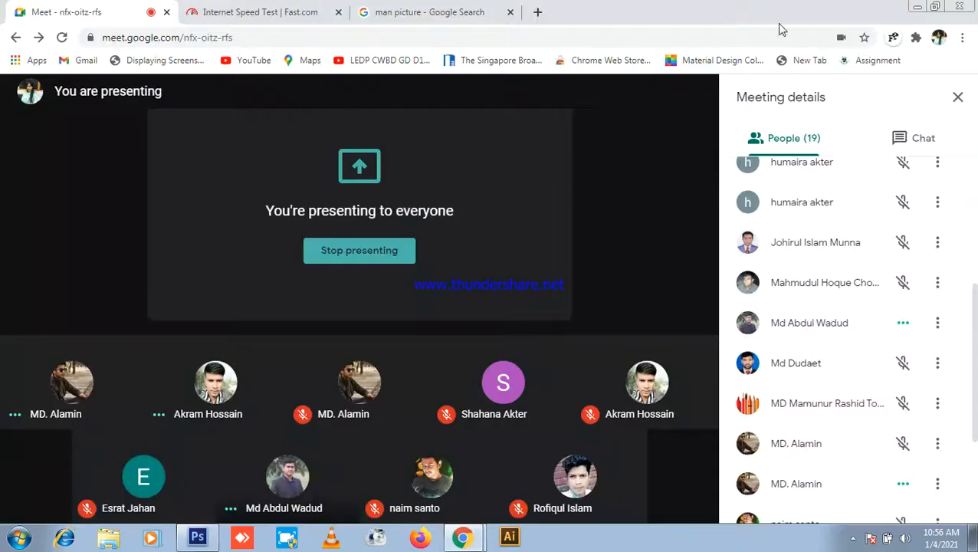
click(198, 539)
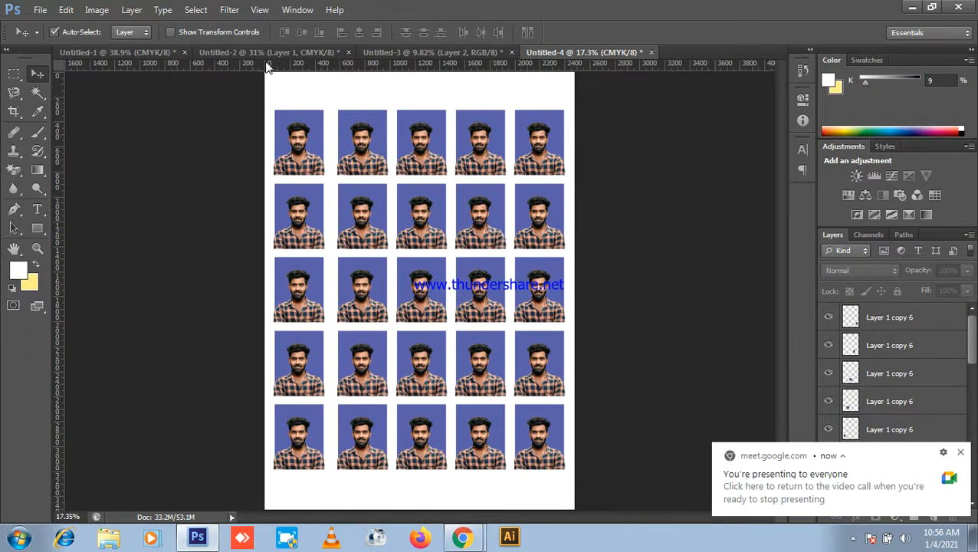
click(961, 453)
scroll(710, 152, up, 3)
scroll(734, 115, down, 2)
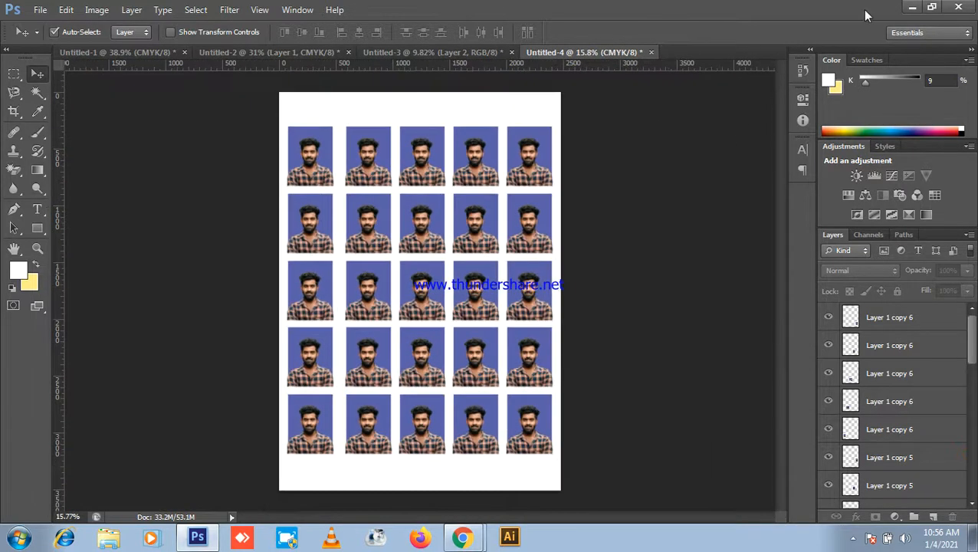
click(913, 7)
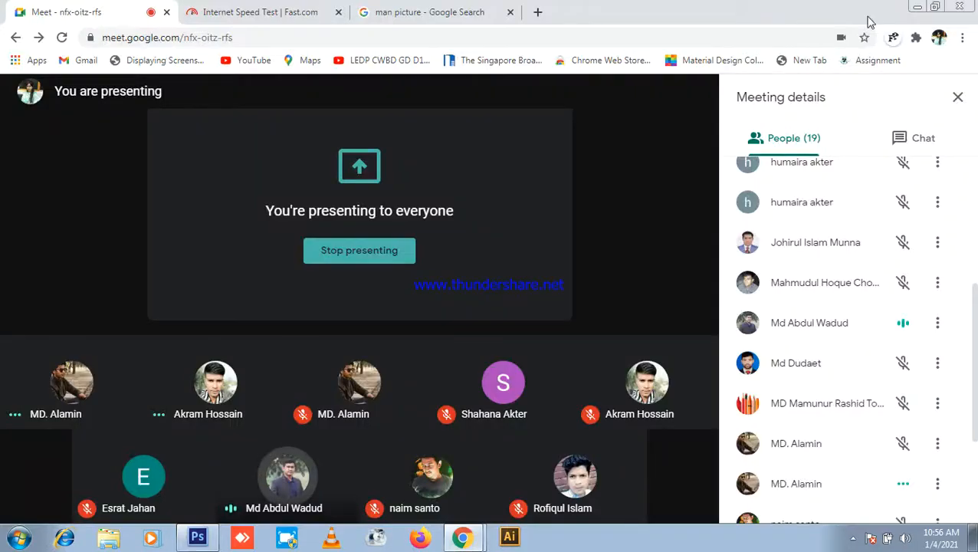
click(197, 539)
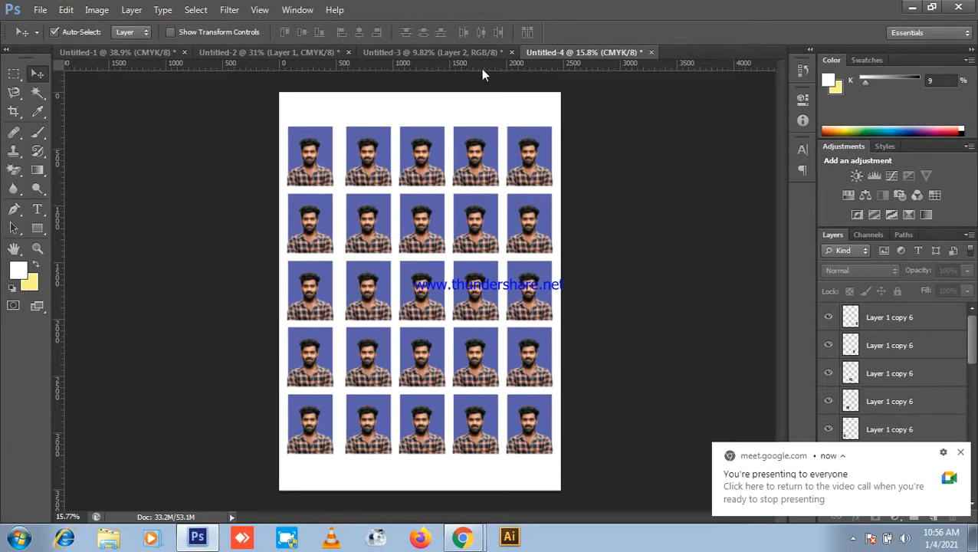
Step: Switch from the Untitled-2 portrait to the blank Untitled-1 document
click(285, 53)
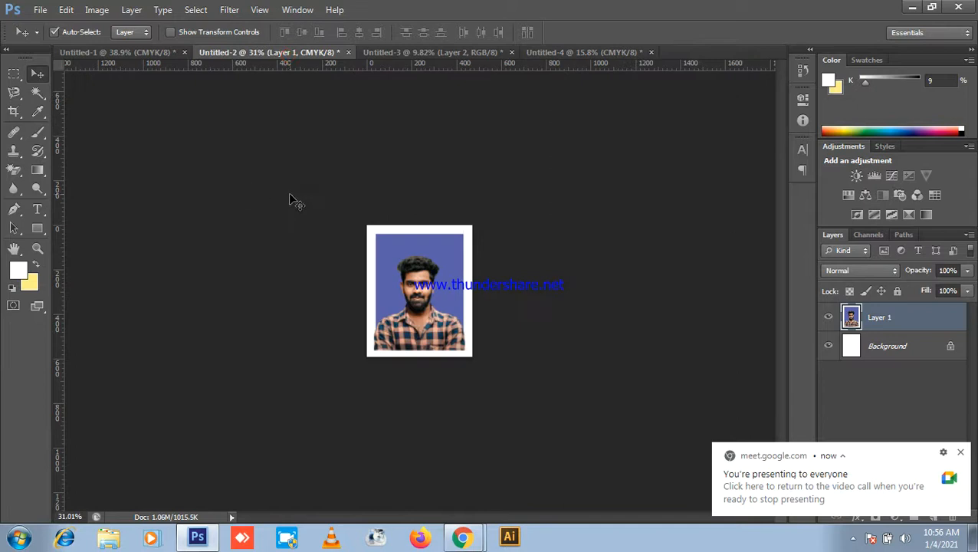
scroll(290, 201, up, 5)
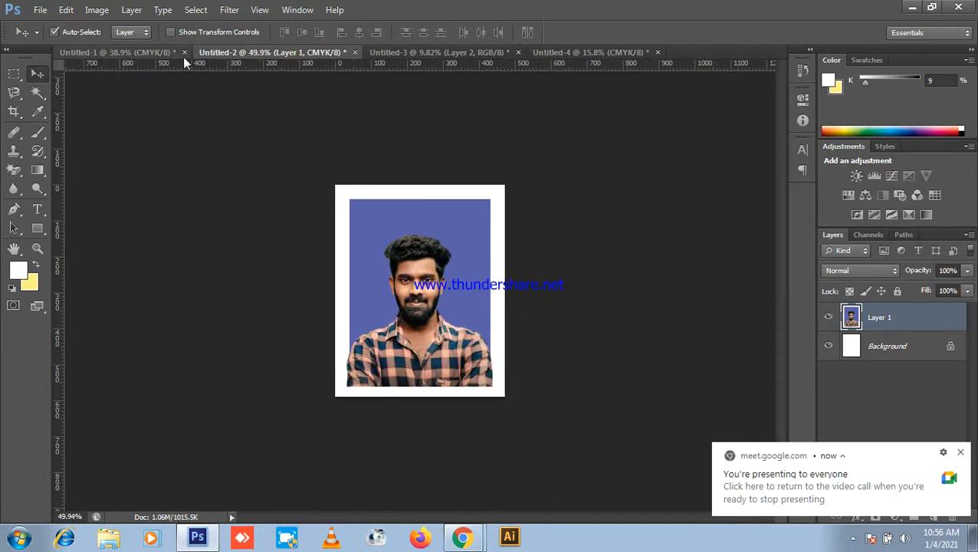
click(116, 52)
scroll(475, 179, up, 3)
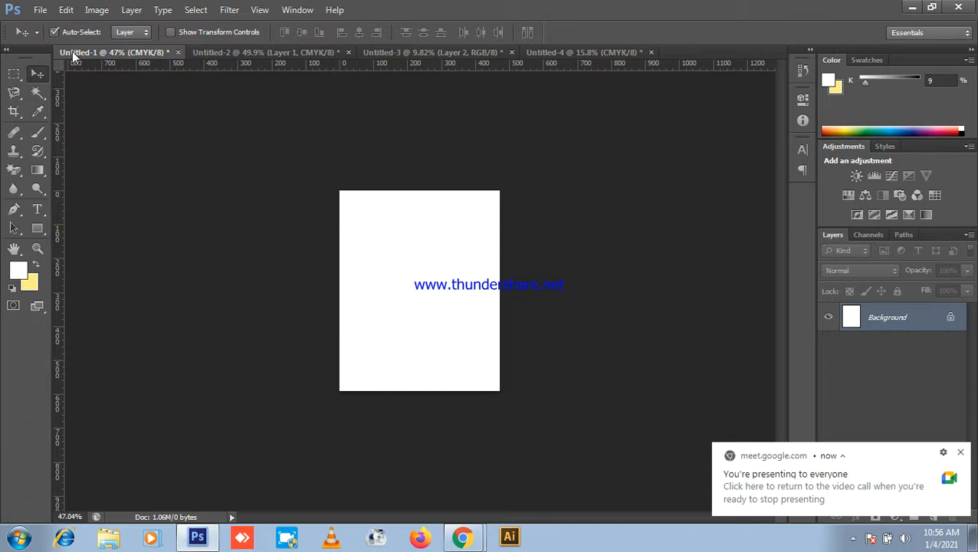
Step: Set cropping to Original Ratio with blank width and height, commit it, and return to the Move tool
click(13, 111)
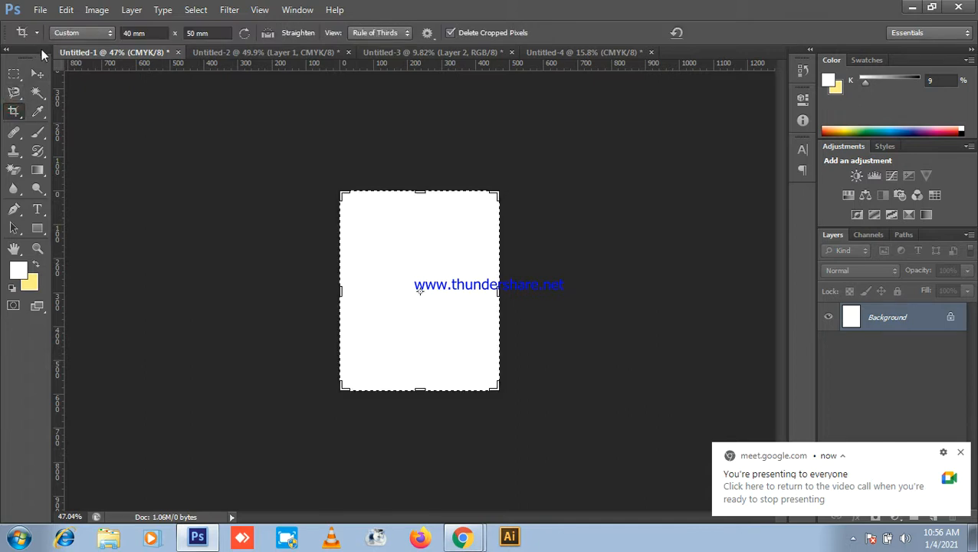
click(81, 33)
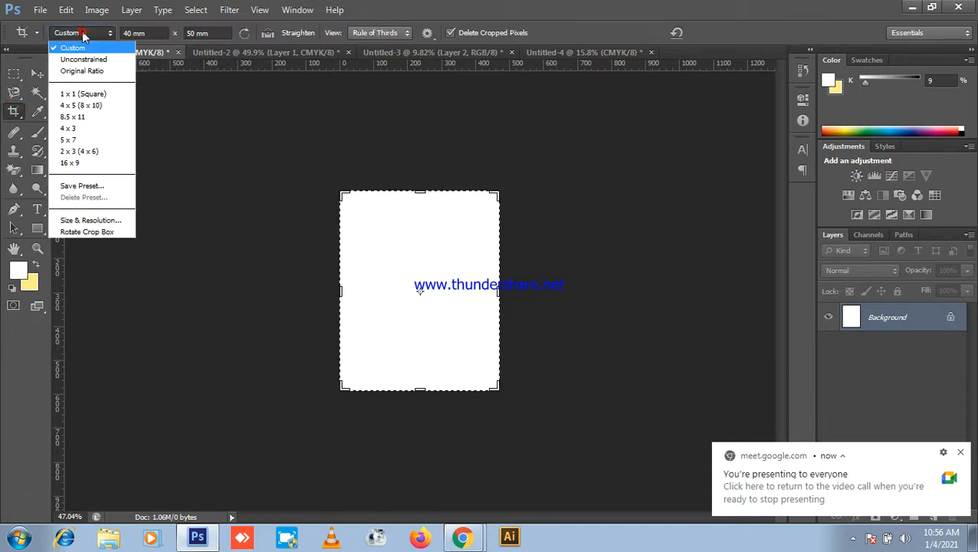
click(83, 72)
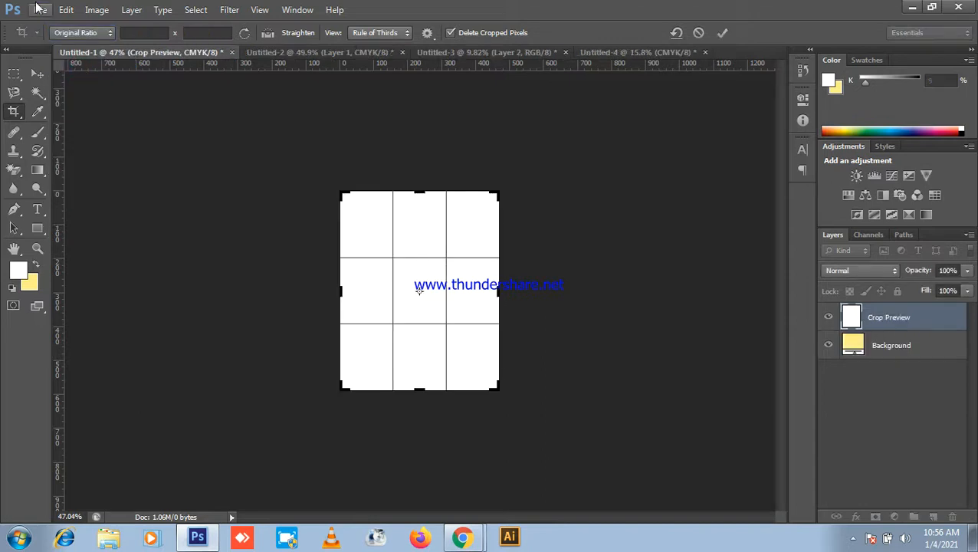
click(134, 32)
click(210, 33)
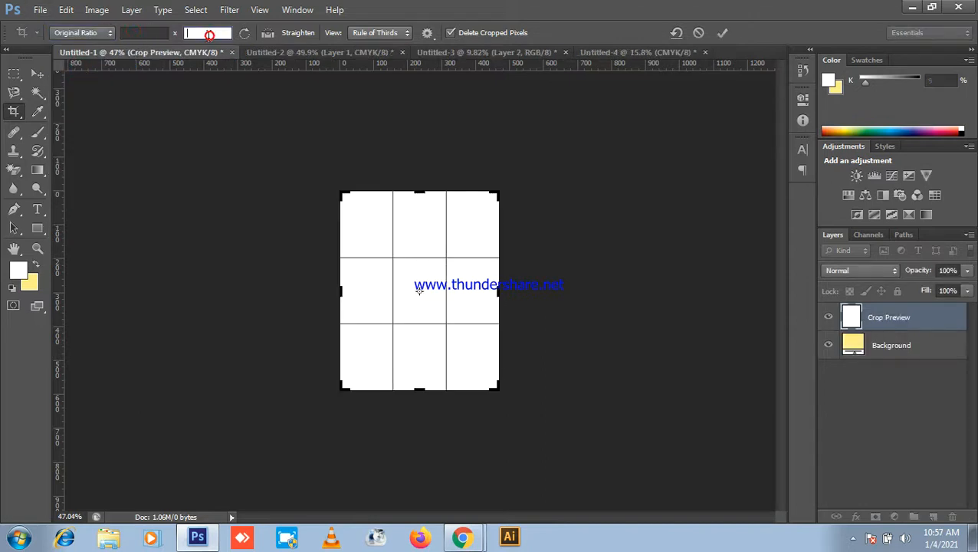
click(723, 30)
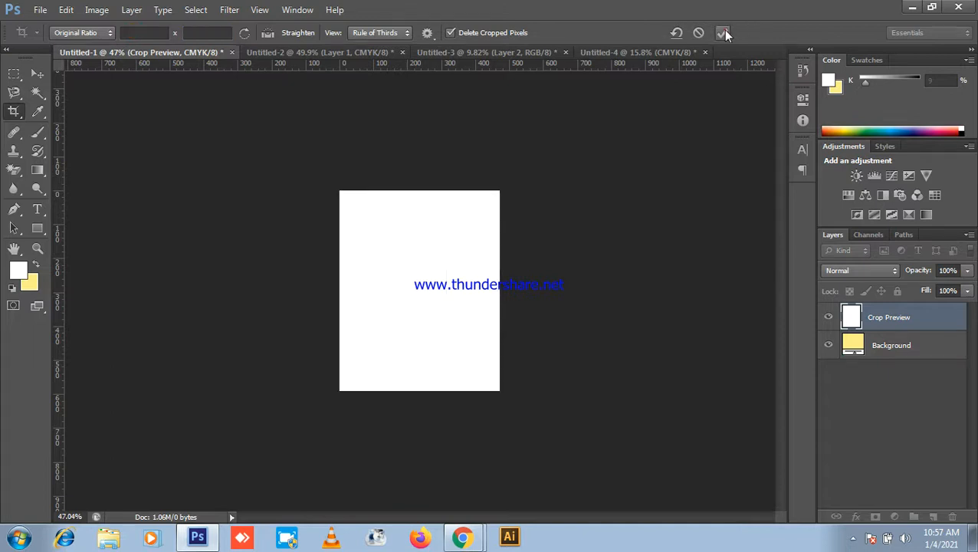
click(913, 7)
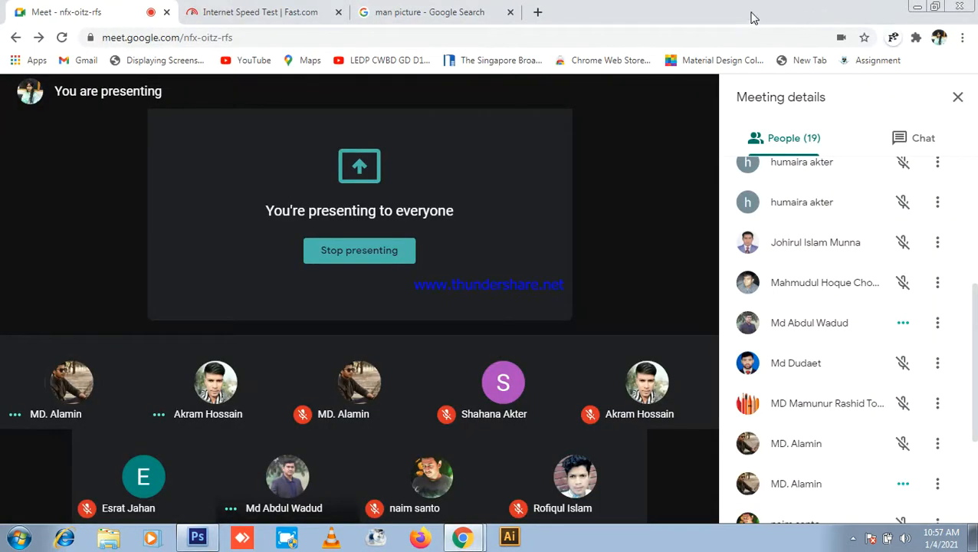
click(197, 536)
click(41, 77)
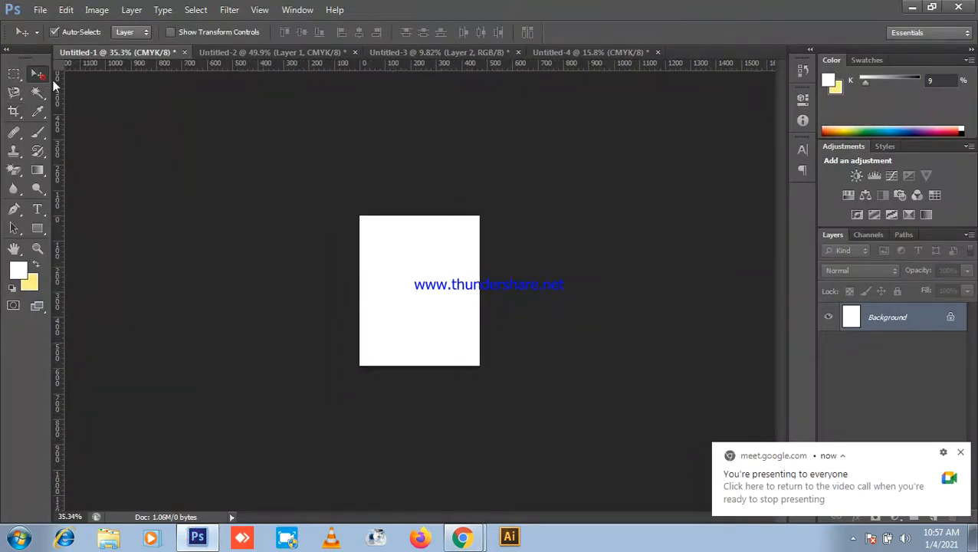
Step: Add a new layer above the Background and fill it with the pale yellow background colour
click(963, 453)
click(66, 10)
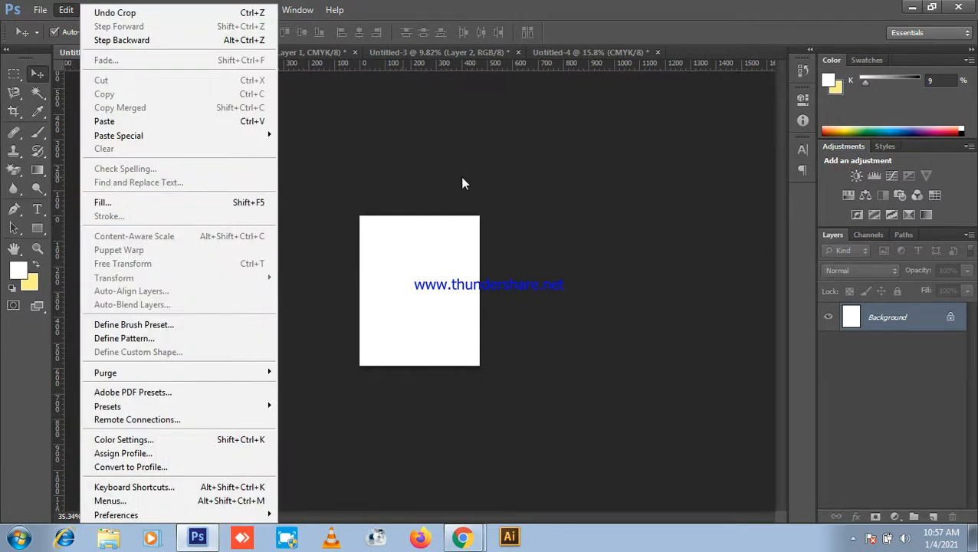
click(574, 194)
scroll(492, 273, up, 1)
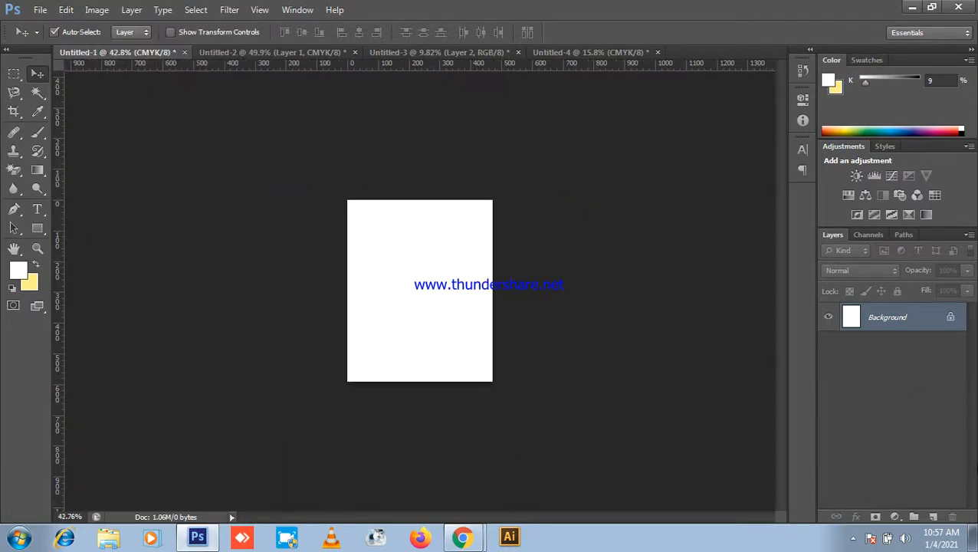
click(930, 518)
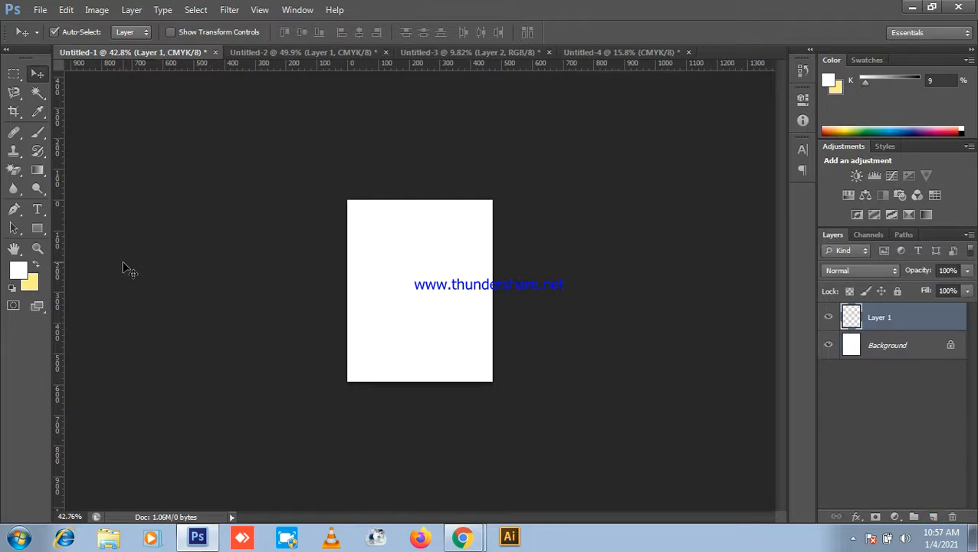
key(ctrl+BackSpace)
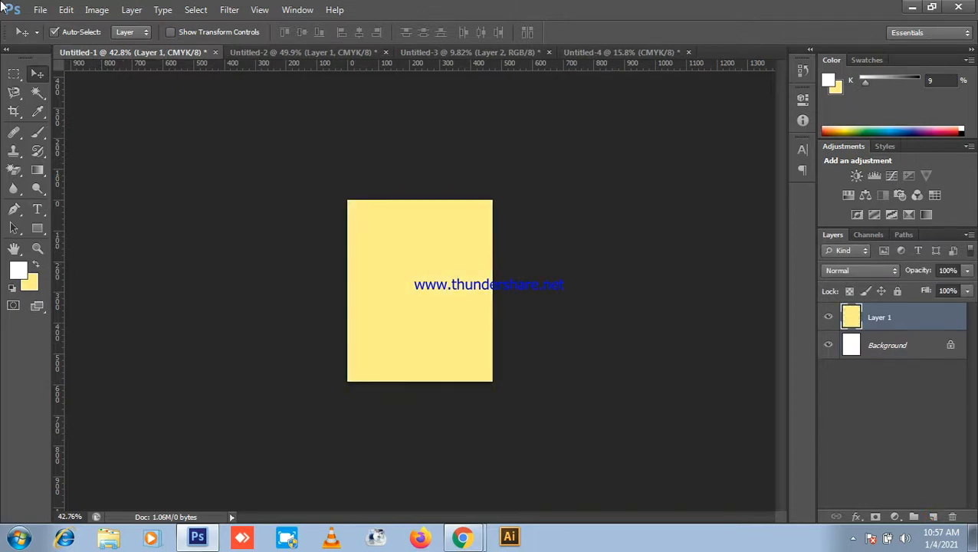
Step: Try dark blue and near-black colours in the Edit > Stroke dialog, then cancel without stroking
click(66, 10)
click(109, 216)
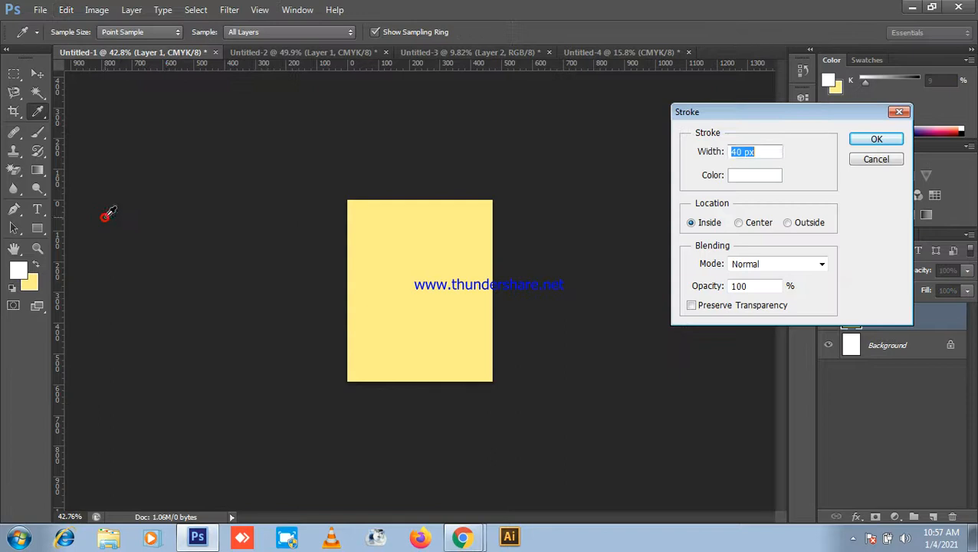
click(744, 178)
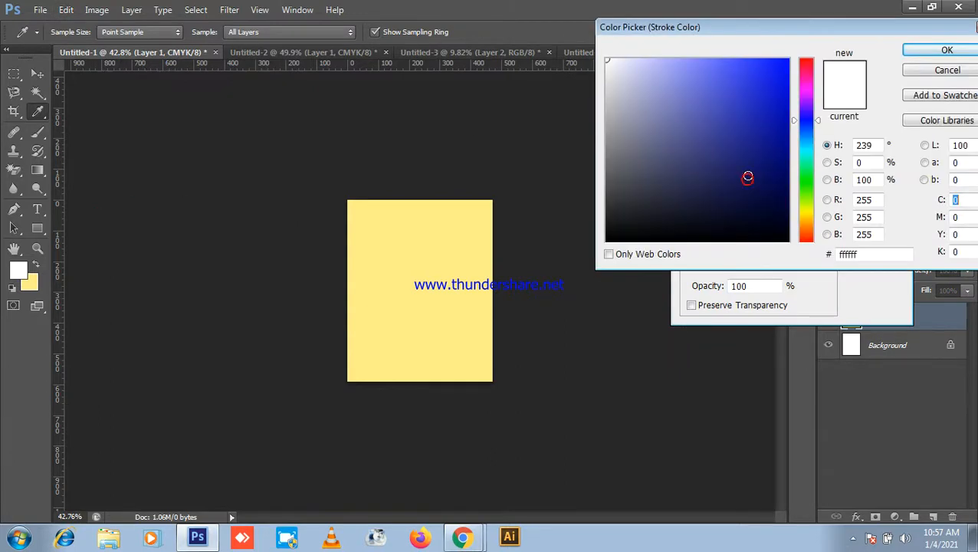
click(788, 200)
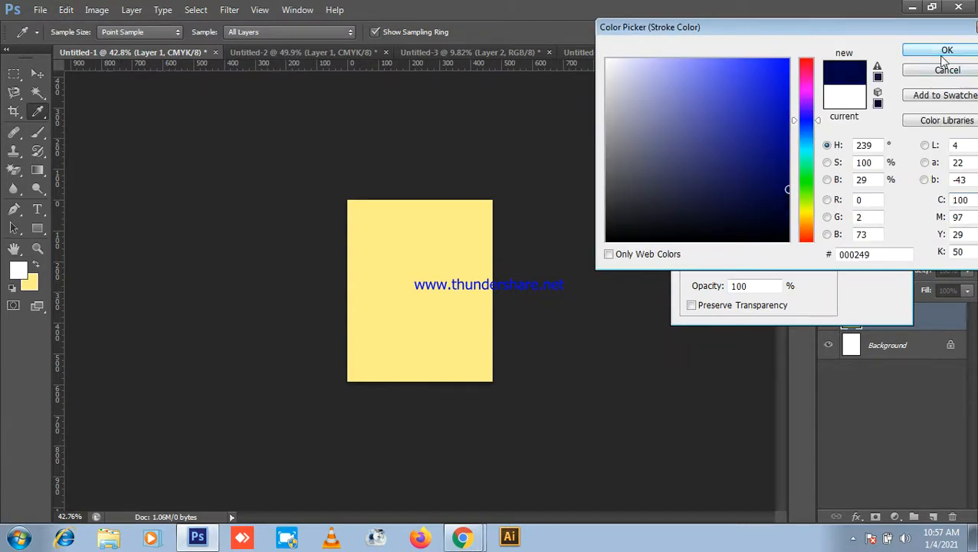
click(945, 53)
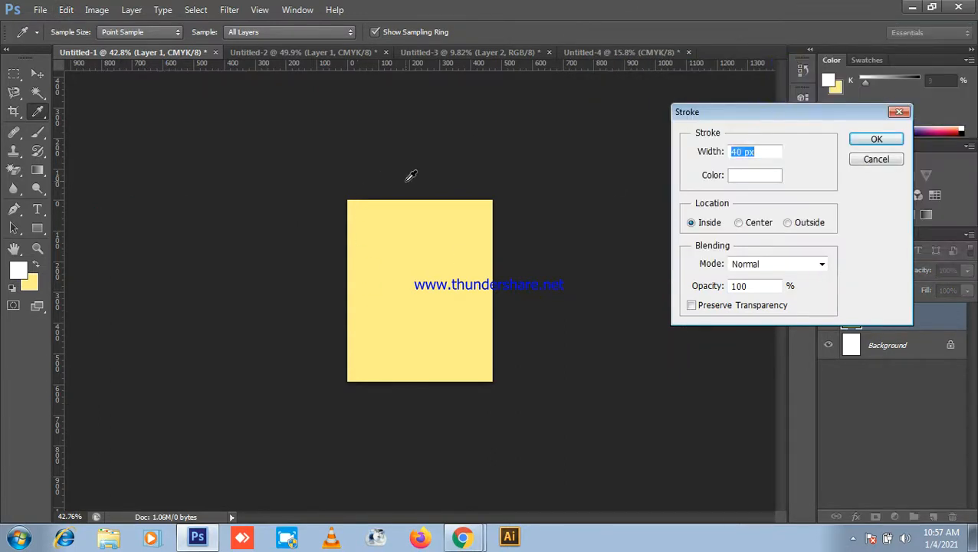
click(754, 179)
click(771, 241)
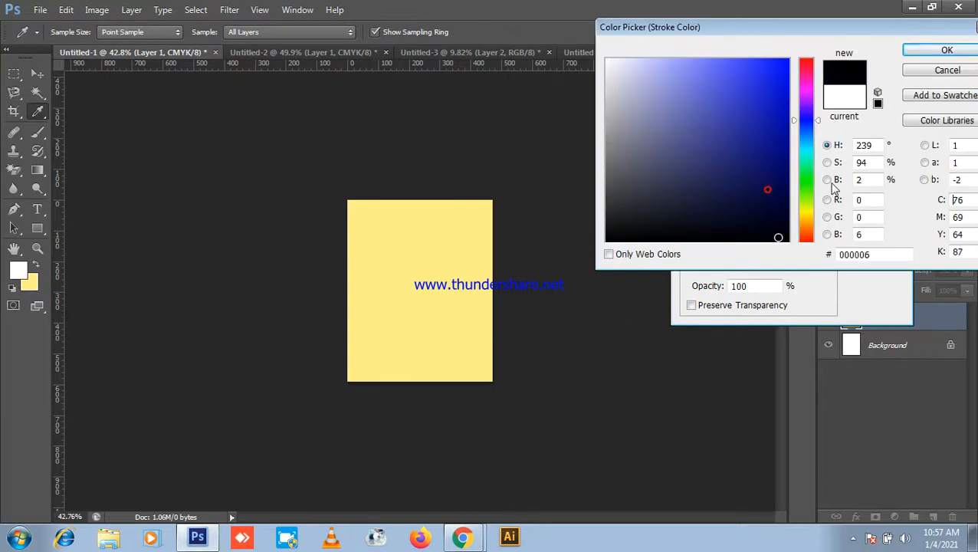
click(951, 70)
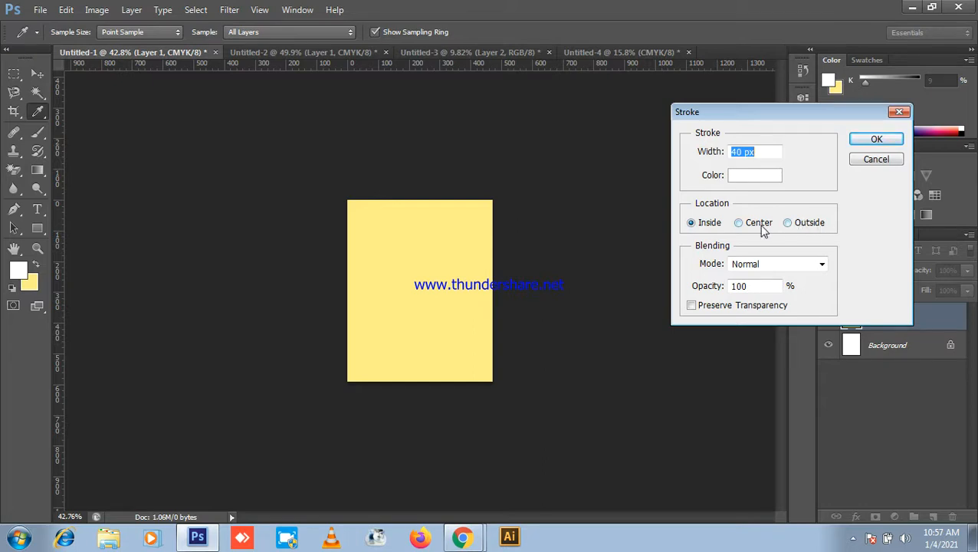
click(462, 537)
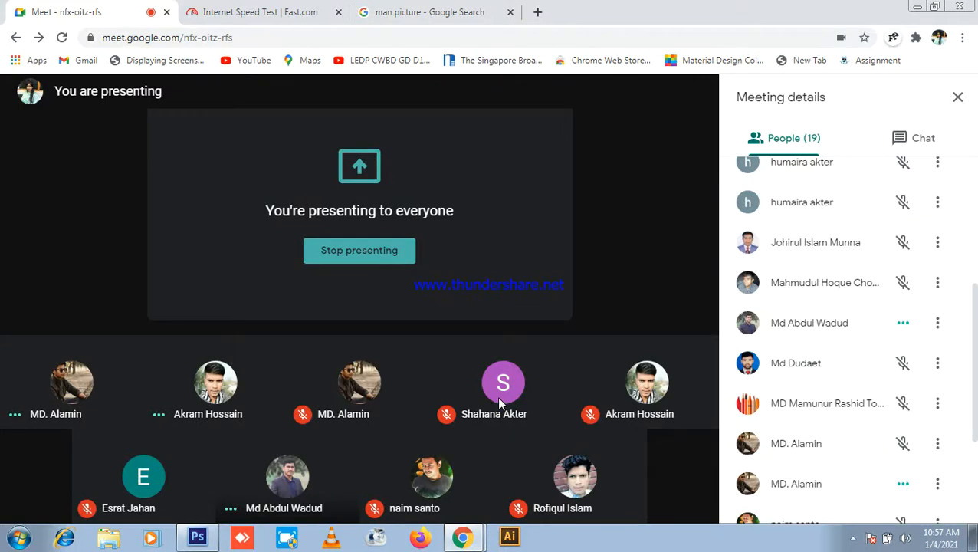
click(201, 533)
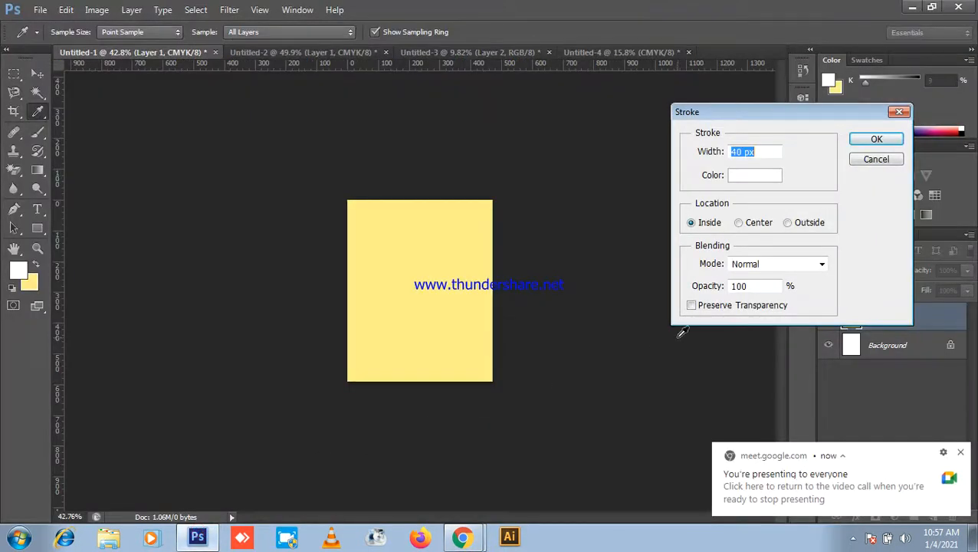
click(877, 159)
scroll(308, 318, up, 3)
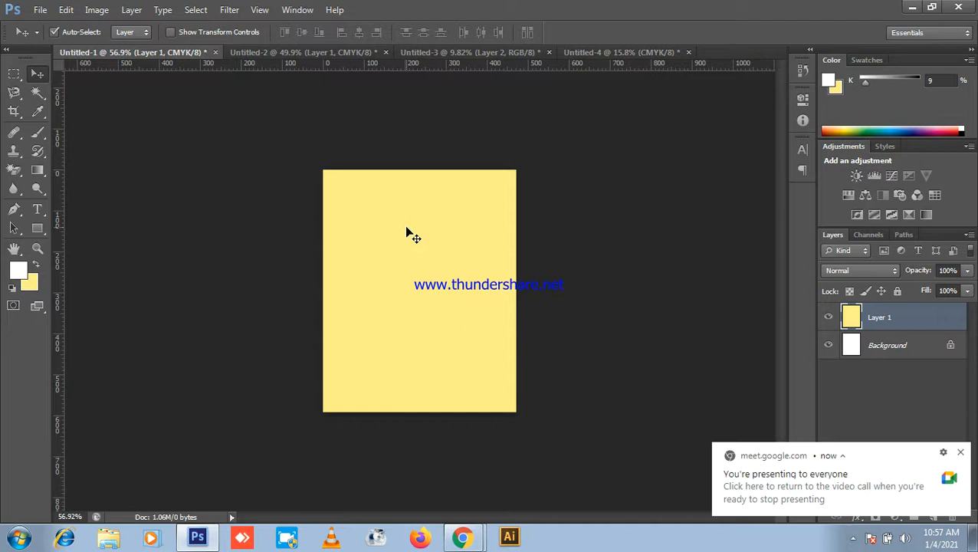
Step: On the Untitled-4 sheet, select the whole photo grid and nudge it upward
click(330, 54)
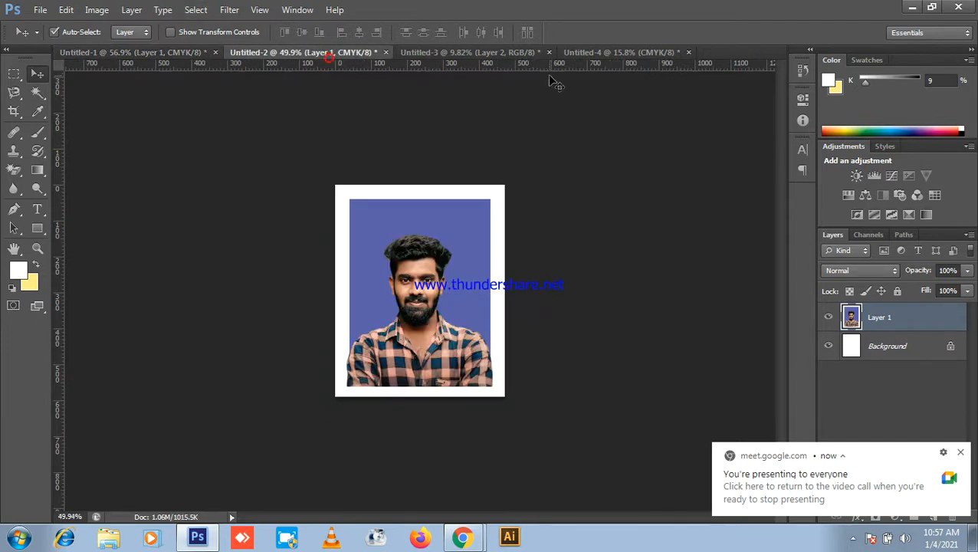
click(615, 53)
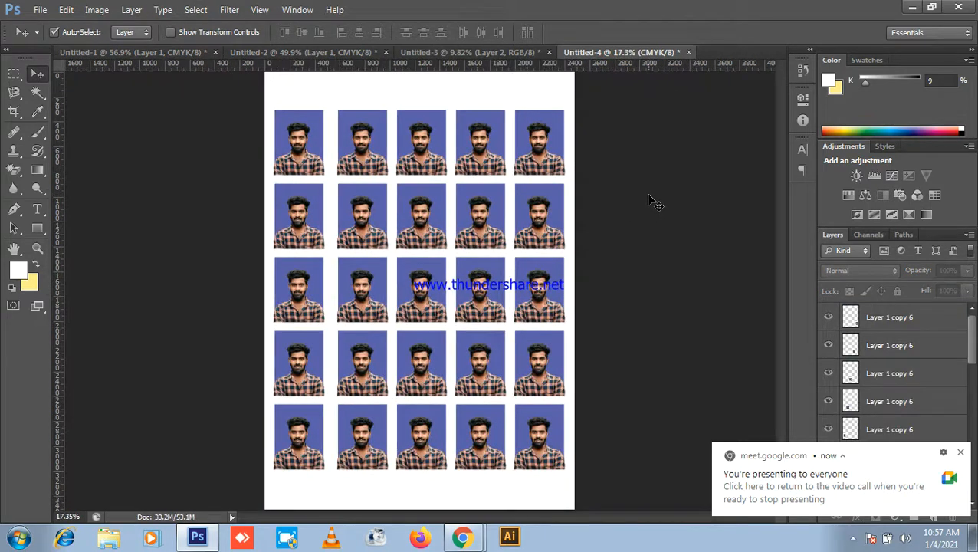
drag(294, 170, 566, 423)
drag(514, 387, 513, 380)
key(shift+Up)
key(shift+Up)
key(shift+Up)
key(shift+Up)
key(shift+Up)
key(shift+Up)
key(shift+Up)
key(shift+Up)
key(shift+Up)
key(shift+Up)
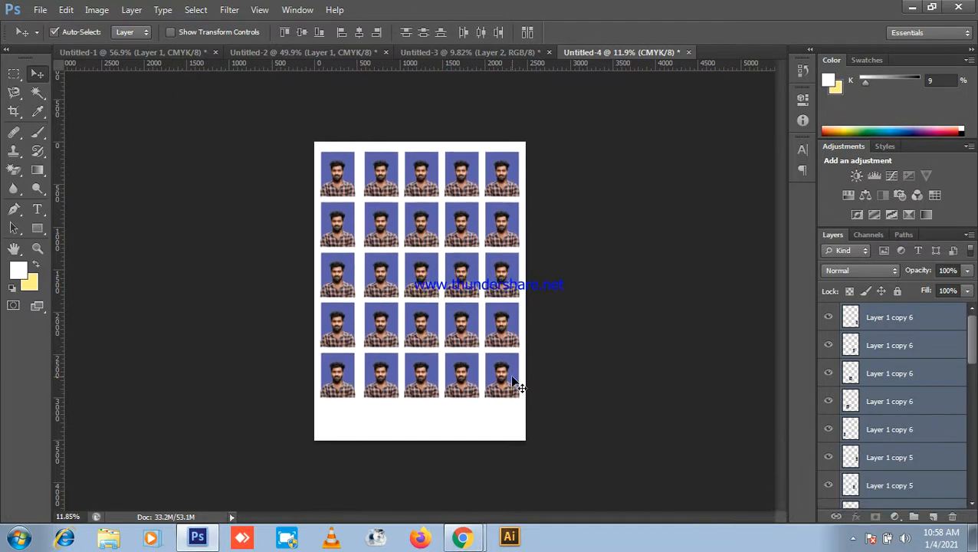
key(shift+Up)
key(shift+Up)
key(shift+Up)
key(shift+Up)
key(shift+Up)
key(shift+Up)
key(shift+Up)
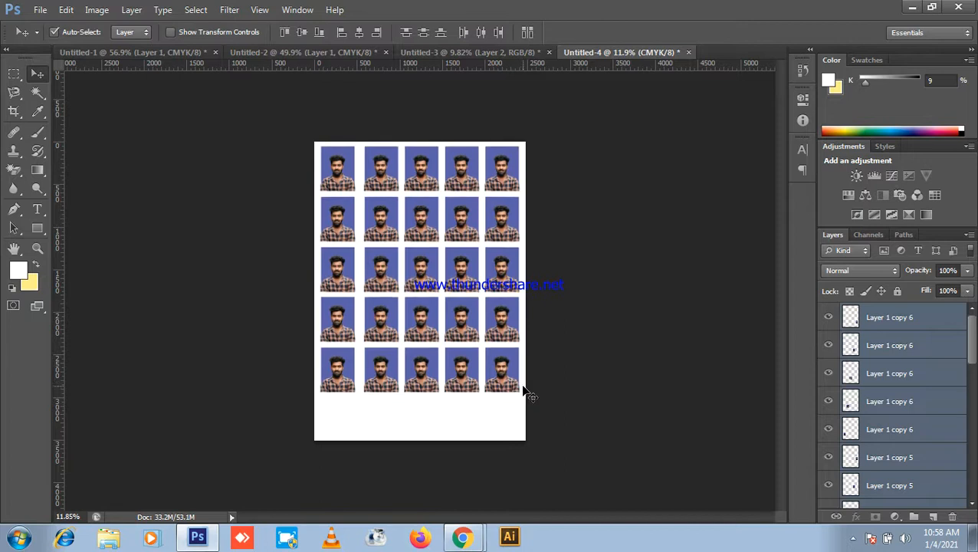
key(shift+Up)
Step: Duplicate the bottom row as a sixth row near the sheet's bottom edge
click(657, 372)
scroll(617, 402, up, 5)
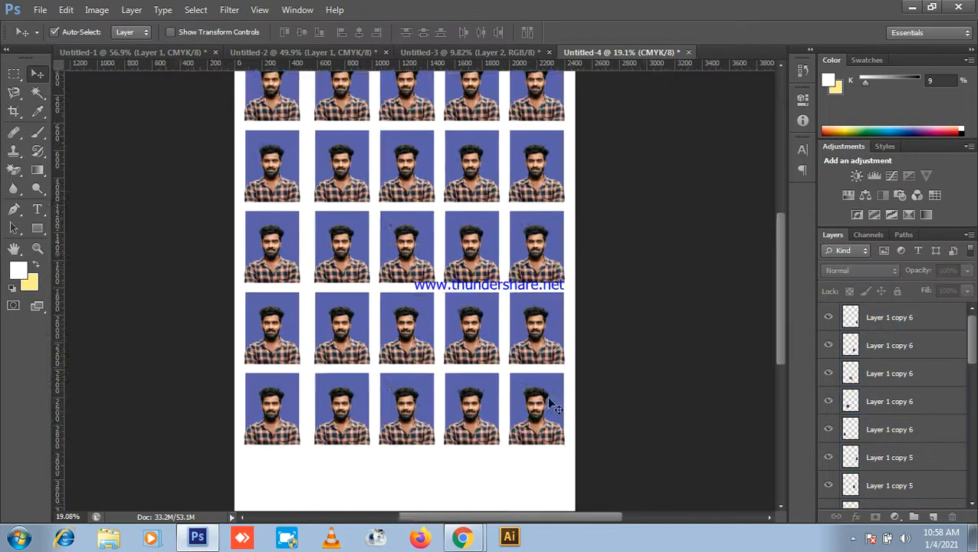
scroll(627, 346, down, 3)
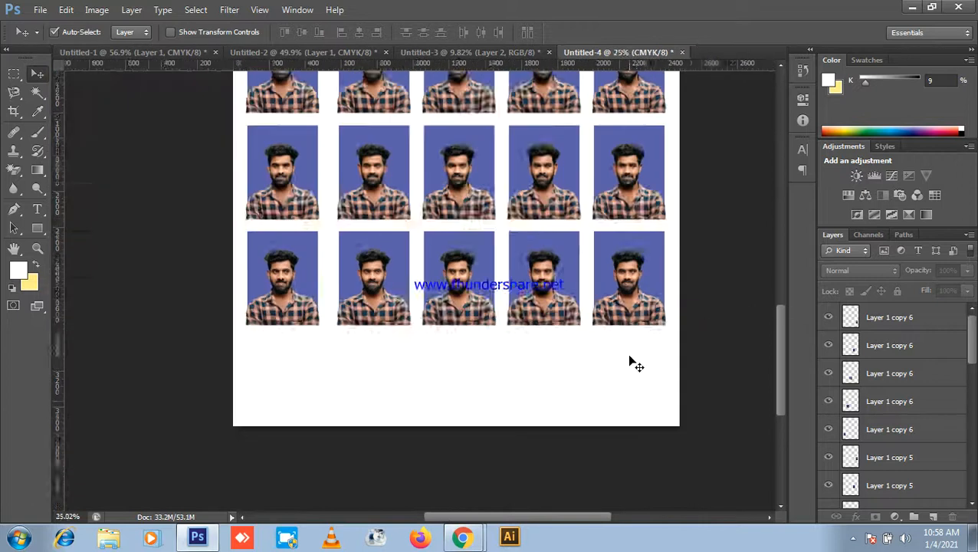
drag(703, 349, 342, 299)
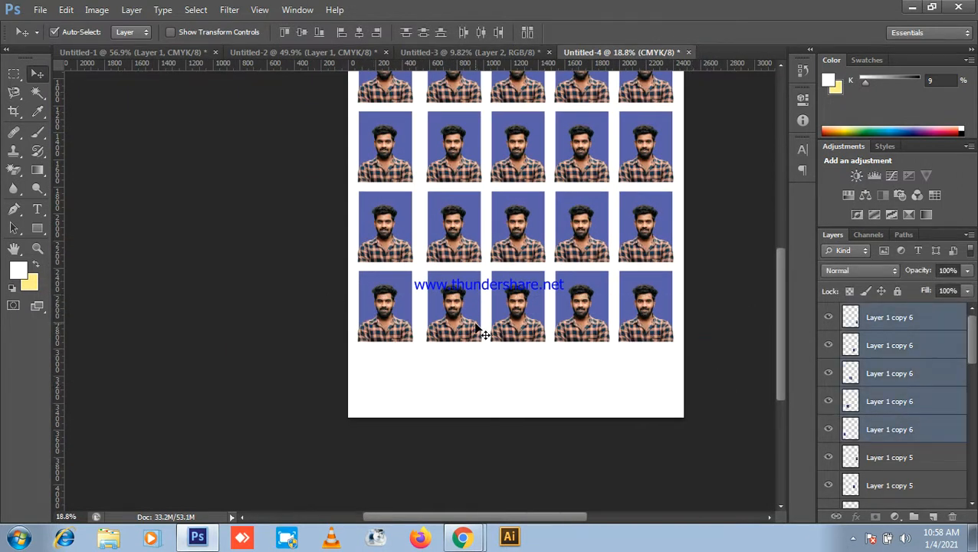
drag(464, 330, 460, 397)
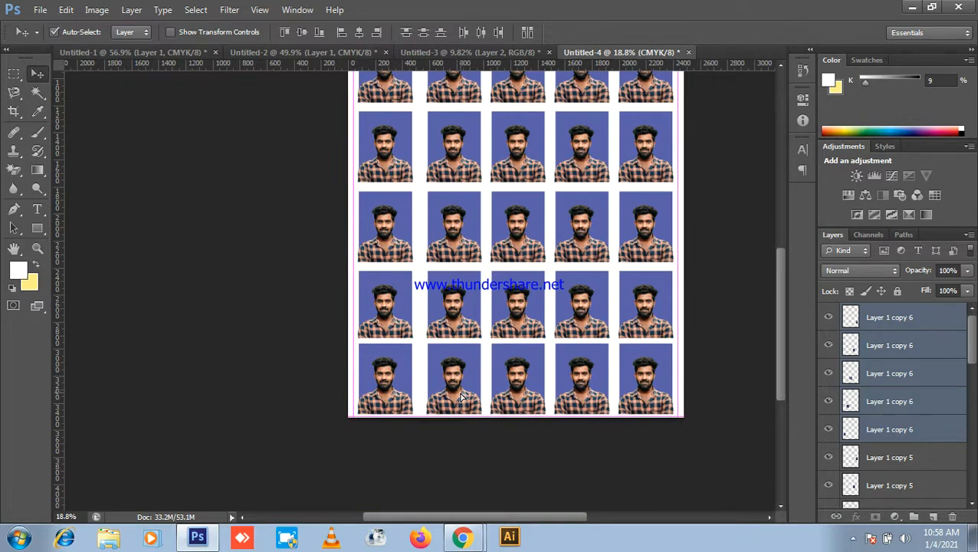
drag(460, 398, 459, 398)
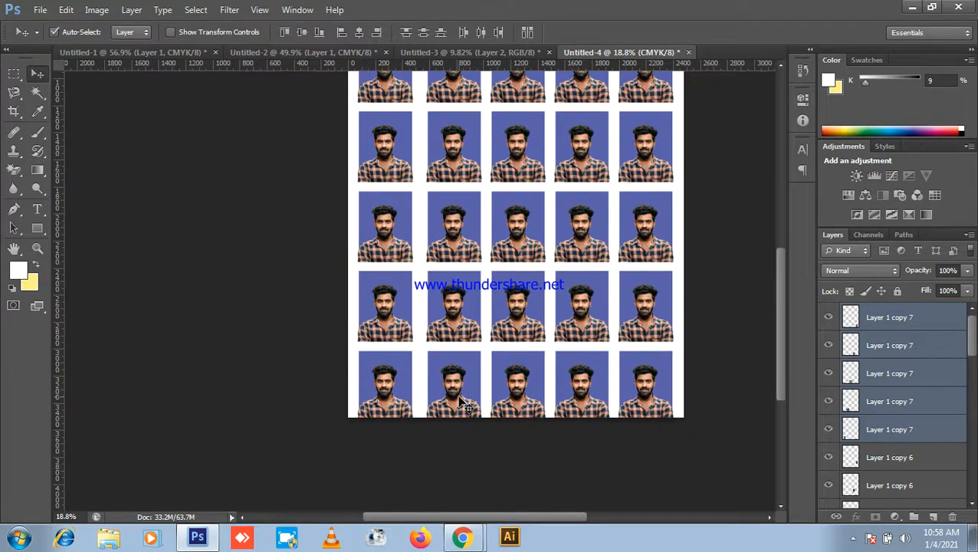
scroll(488, 395, down, 3)
drag(311, 153, 504, 439)
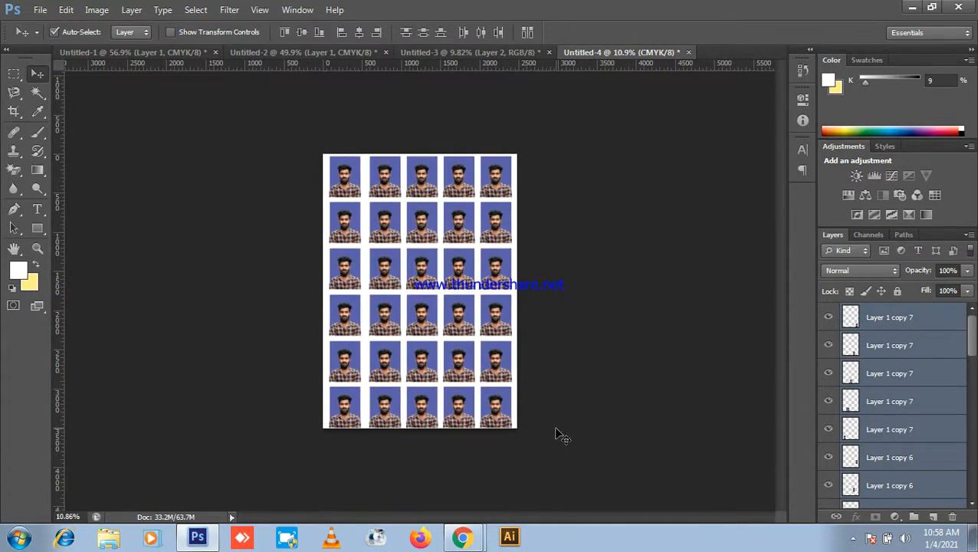
scroll(560, 414, down, 2)
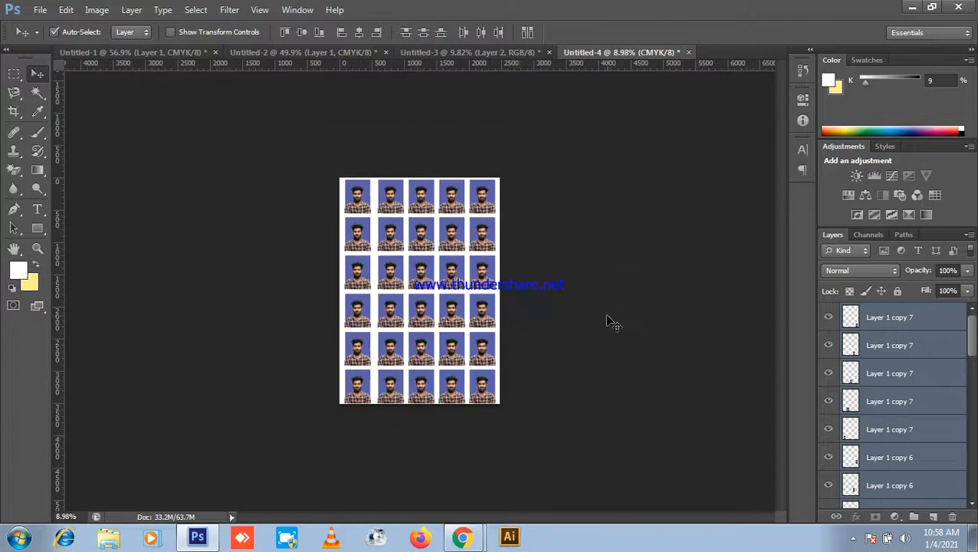
click(581, 417)
scroll(582, 418, up, 5)
scroll(525, 383, down, 3)
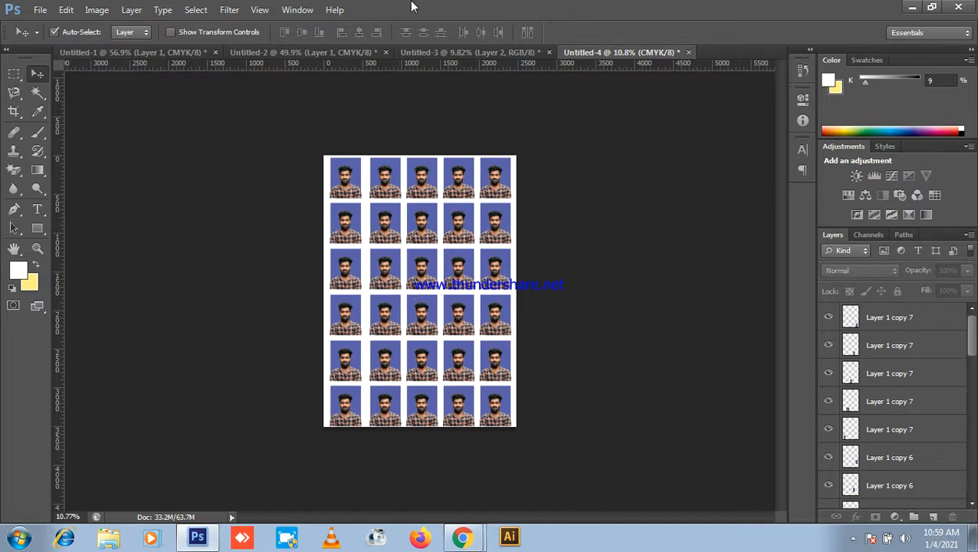
Step: Mute the microphone in the Meet call and bring the Photoshop photo sheet back to the front
click(913, 8)
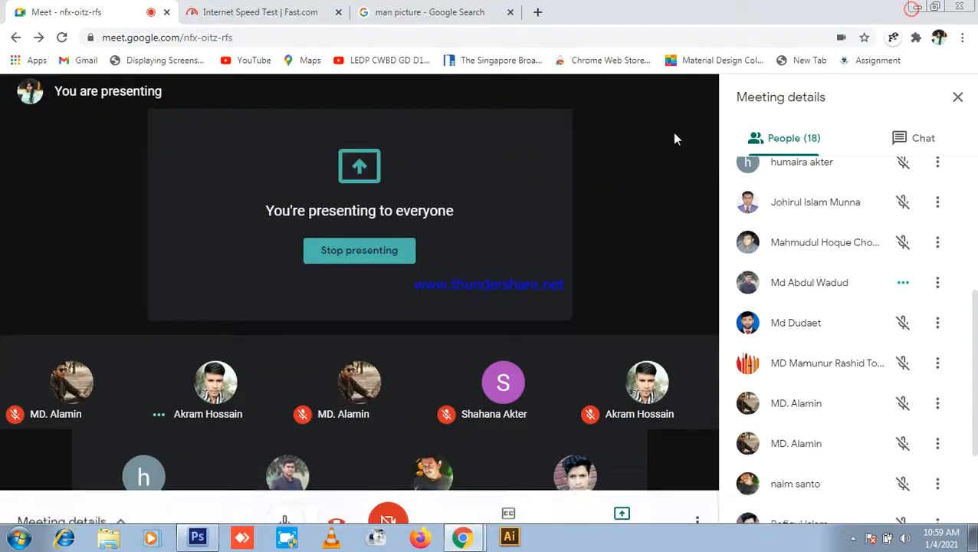
click(198, 536)
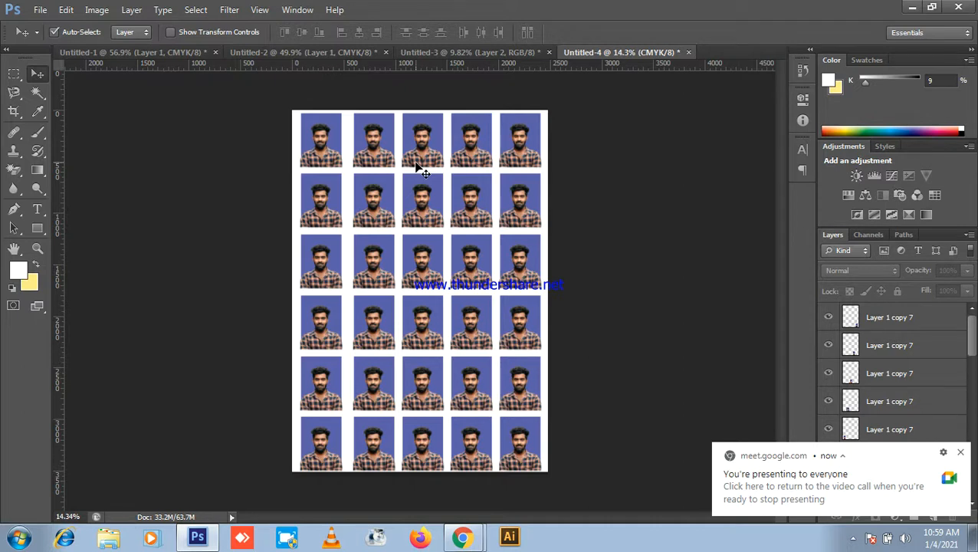
click(914, 6)
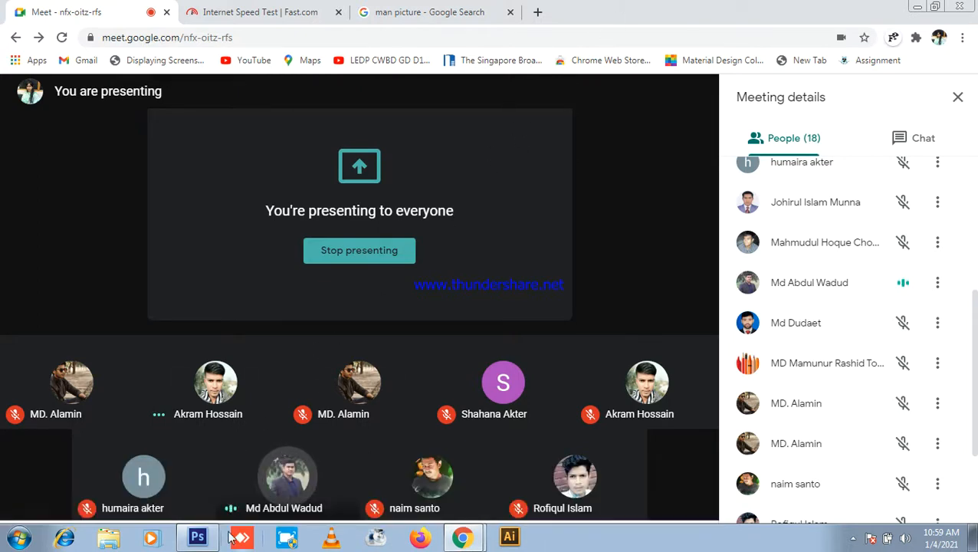
click(192, 539)
click(192, 539)
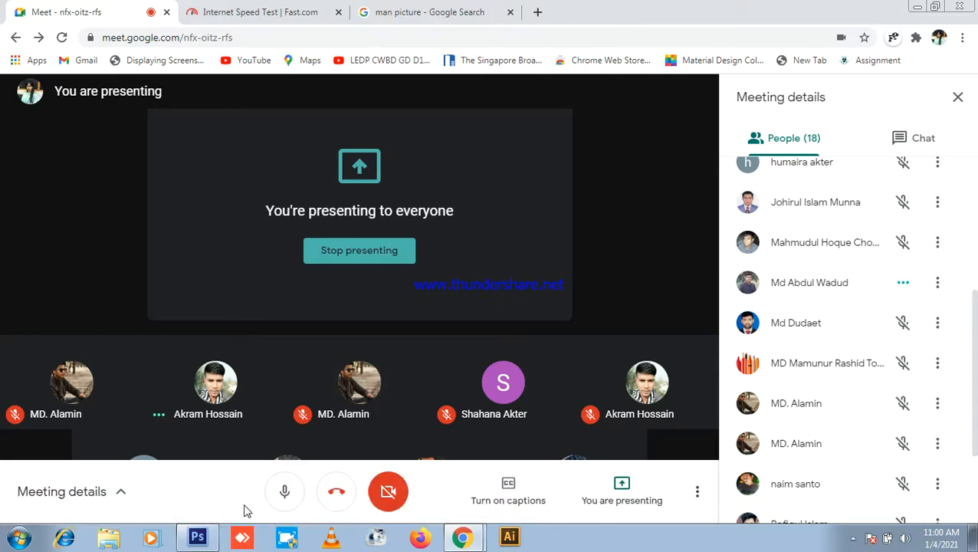
click(285, 495)
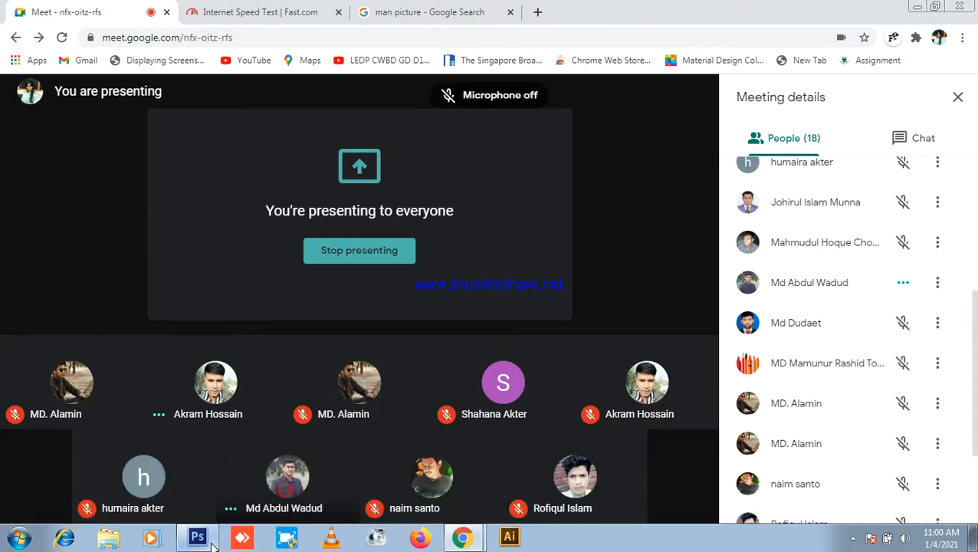
click(198, 536)
scroll(262, 460, down, 1)
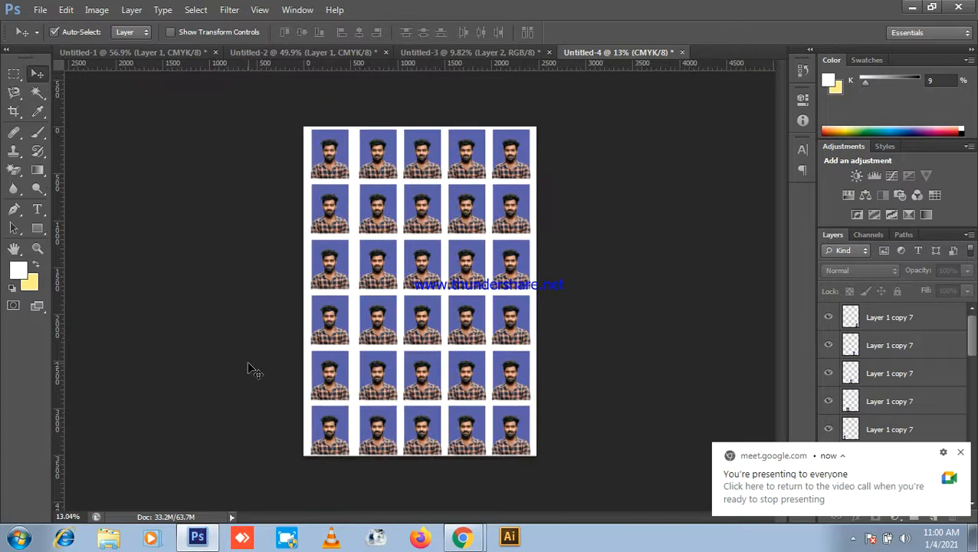
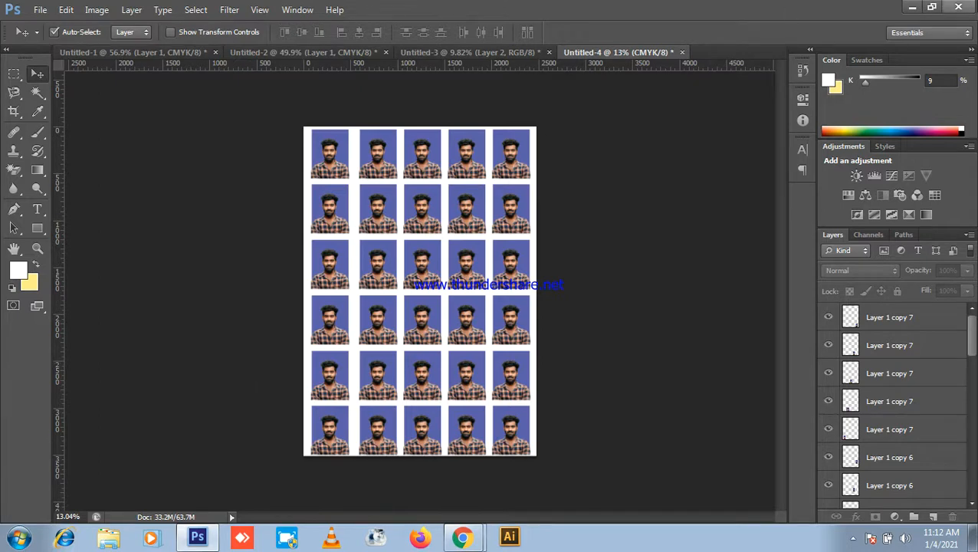
Step: In Meet, unmute, admit the waiting participant to reach 20 people, mute, and return to Photoshop
click(911, 8)
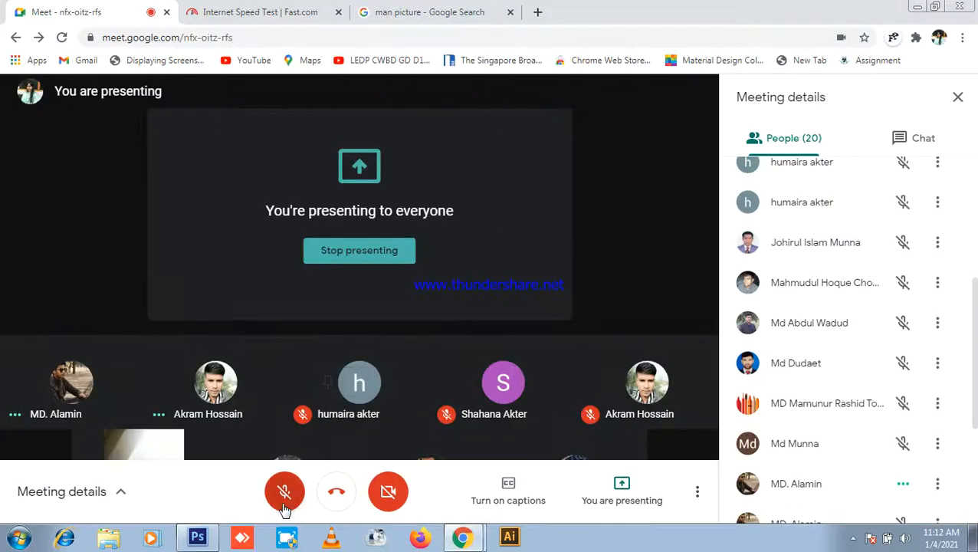
click(284, 491)
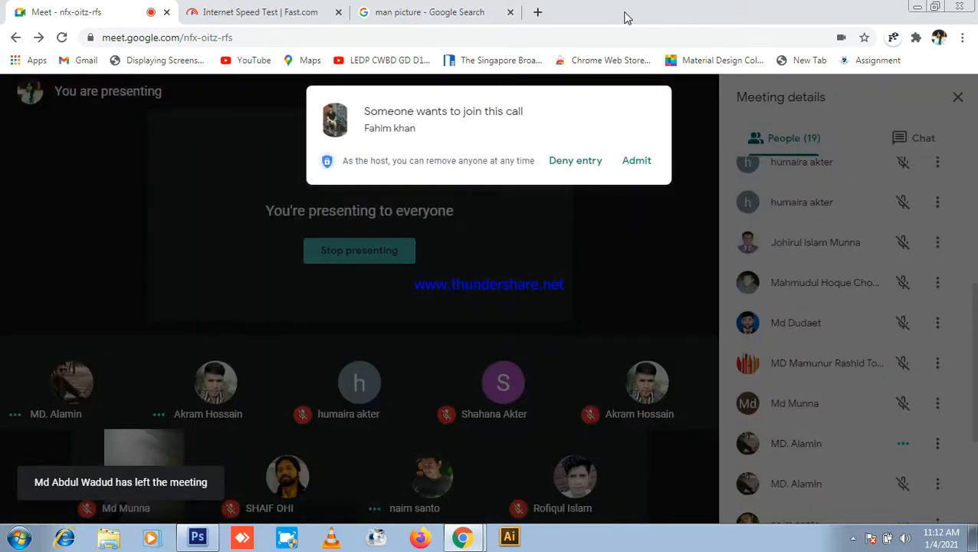
click(638, 162)
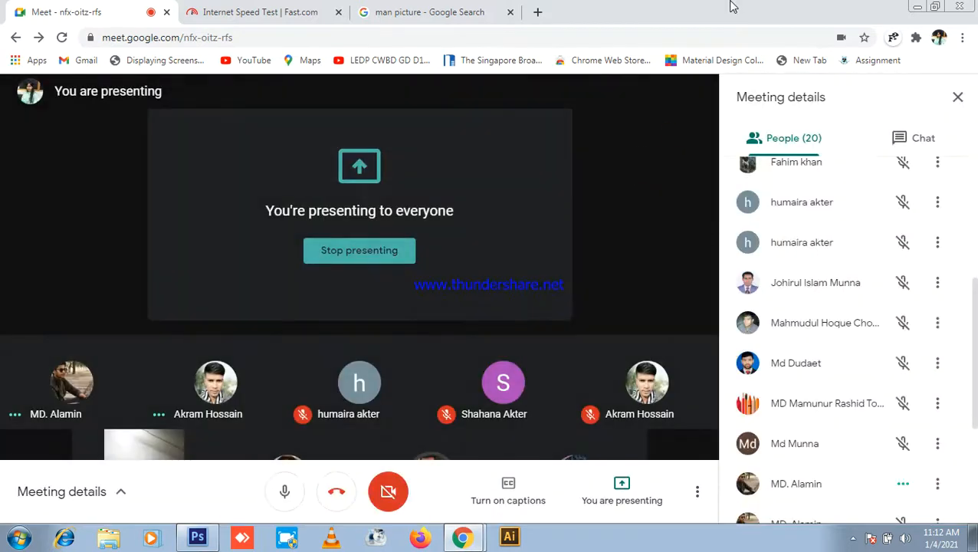
click(283, 494)
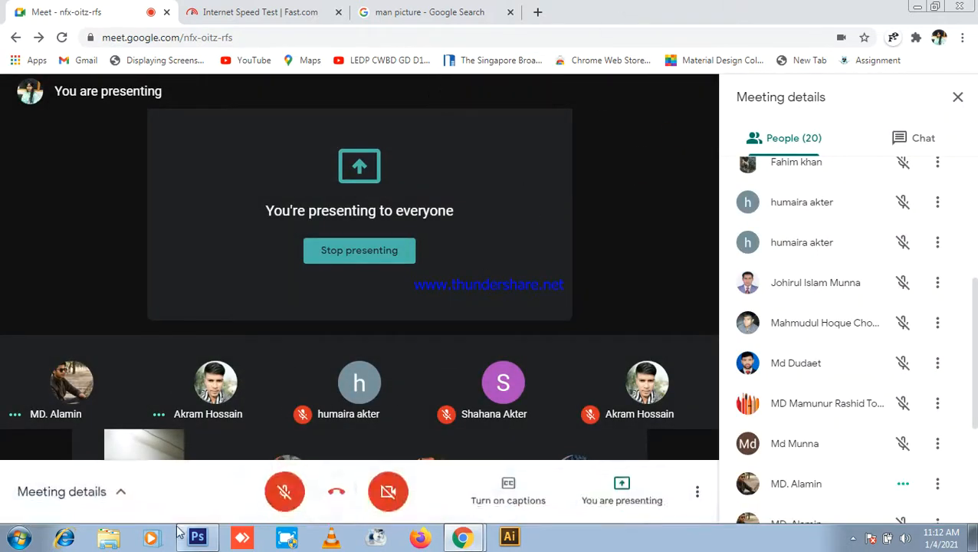
click(201, 539)
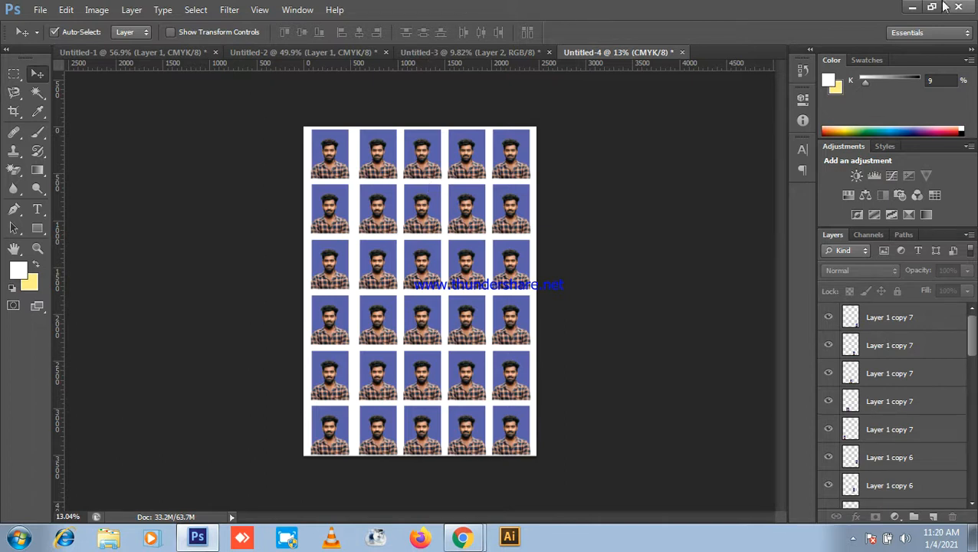
Step: Leave the Photoshop sheet for the Meet participant grid and unmute the microphone
click(912, 7)
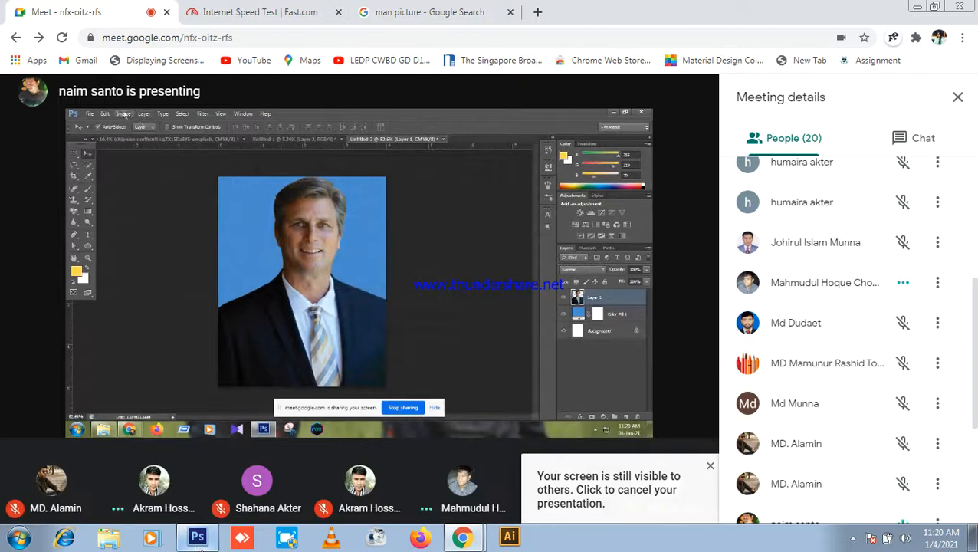
click(201, 539)
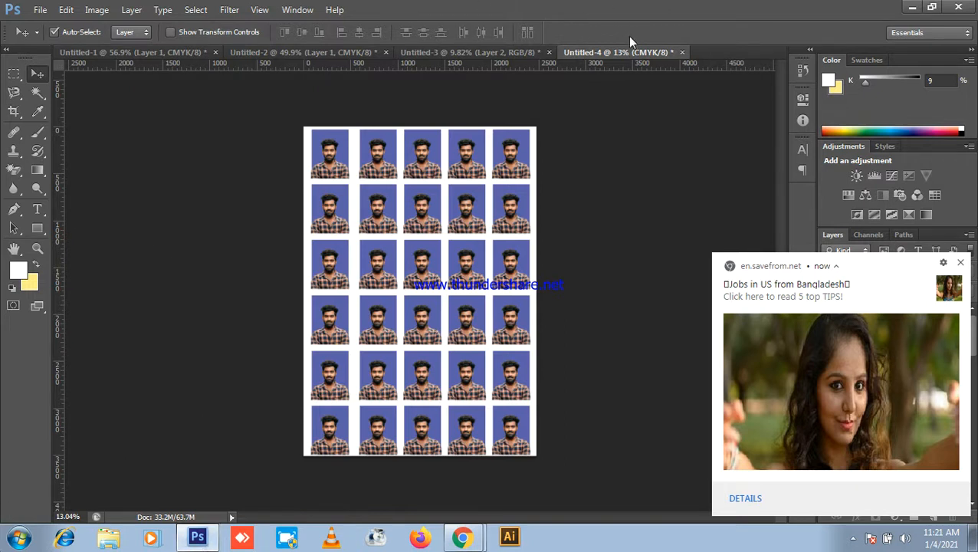
click(913, 7)
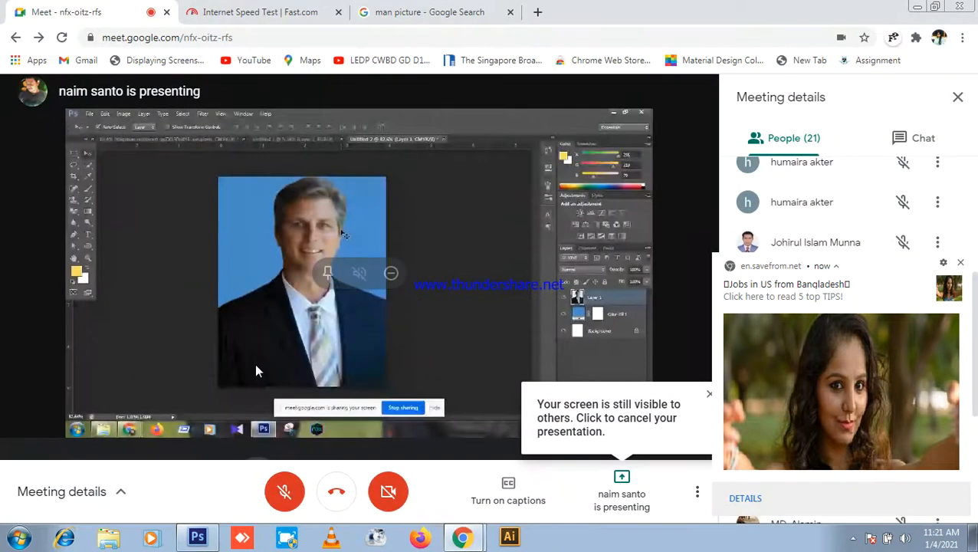
click(285, 491)
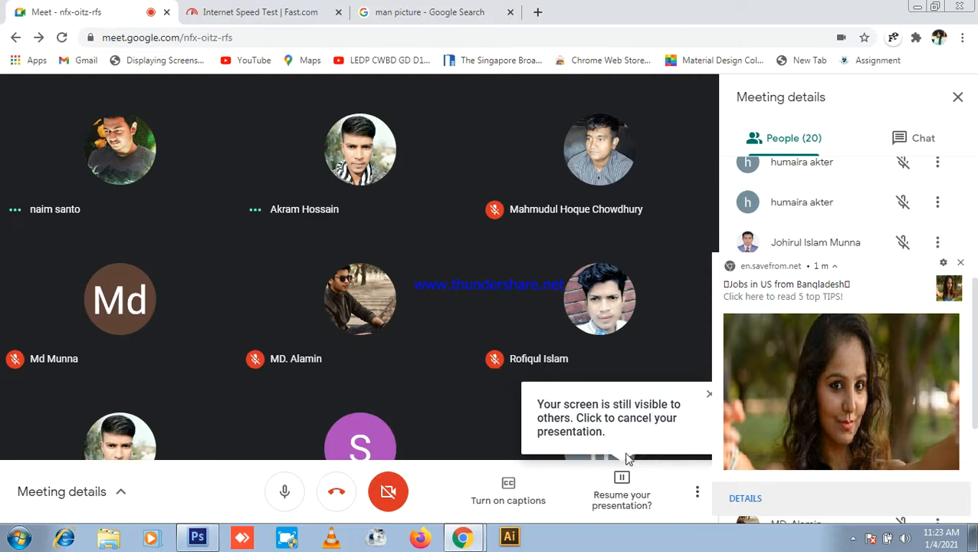
Step: Stop the paused presentation and start presenting the entire screen again
click(621, 489)
click(648, 399)
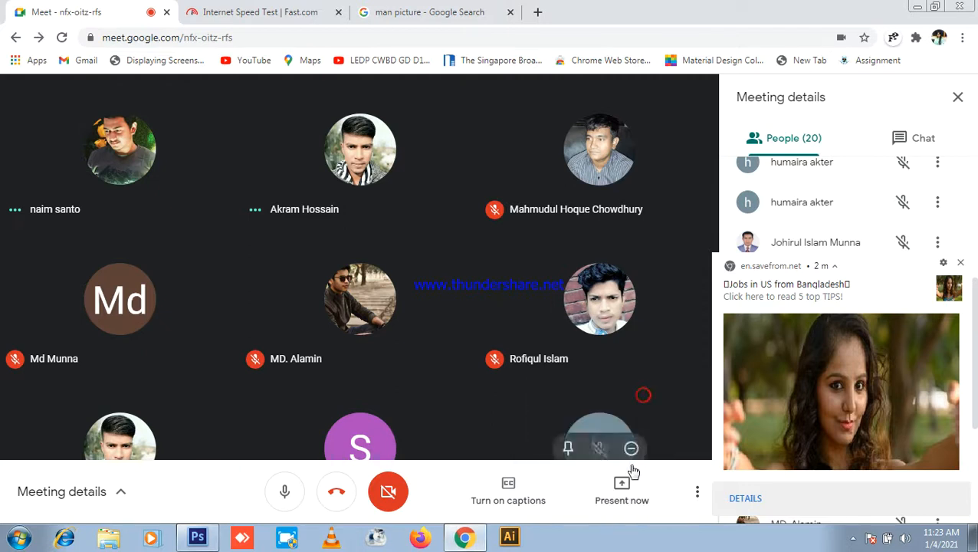
click(623, 489)
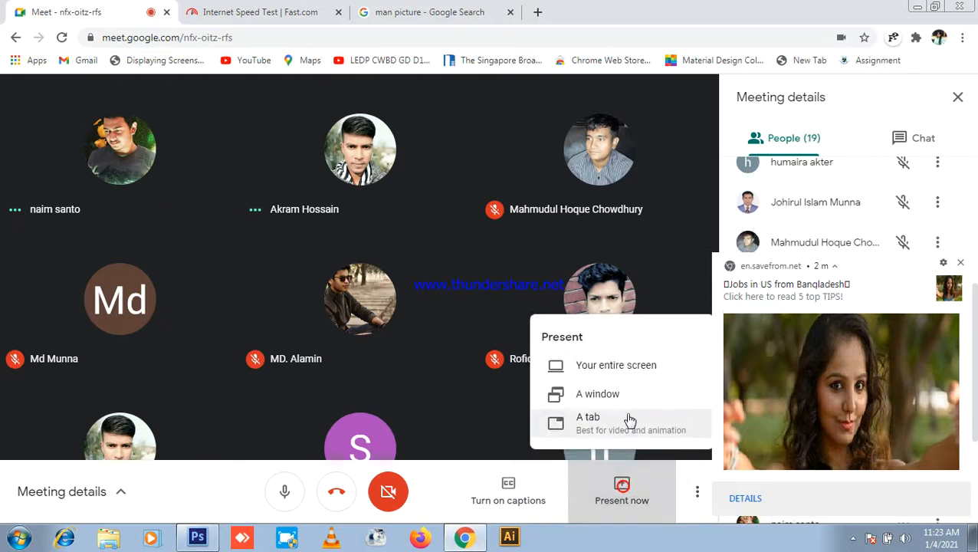
click(646, 364)
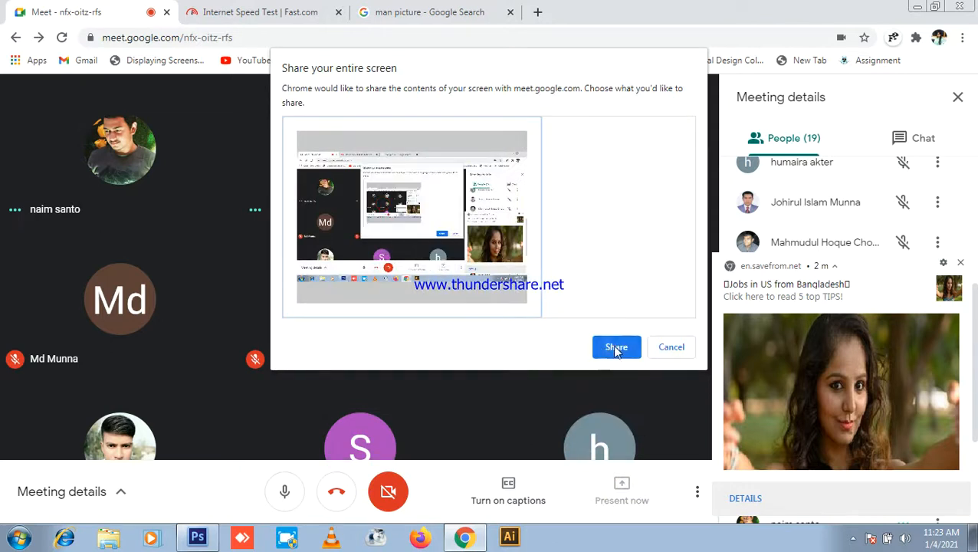
click(621, 346)
Step: Dismiss the savefrom.net notification, glance at chat and participants, then return to Photoshop
click(962, 263)
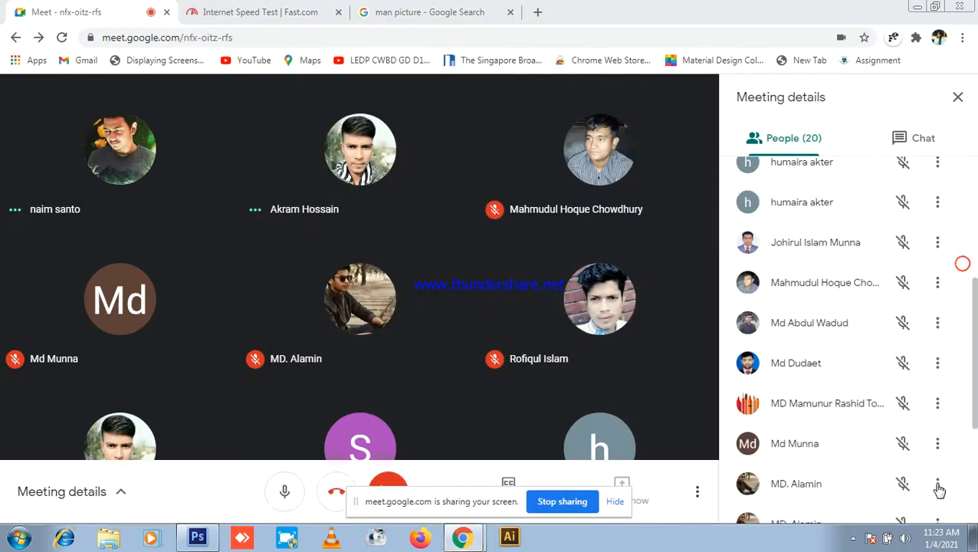
click(924, 135)
click(810, 138)
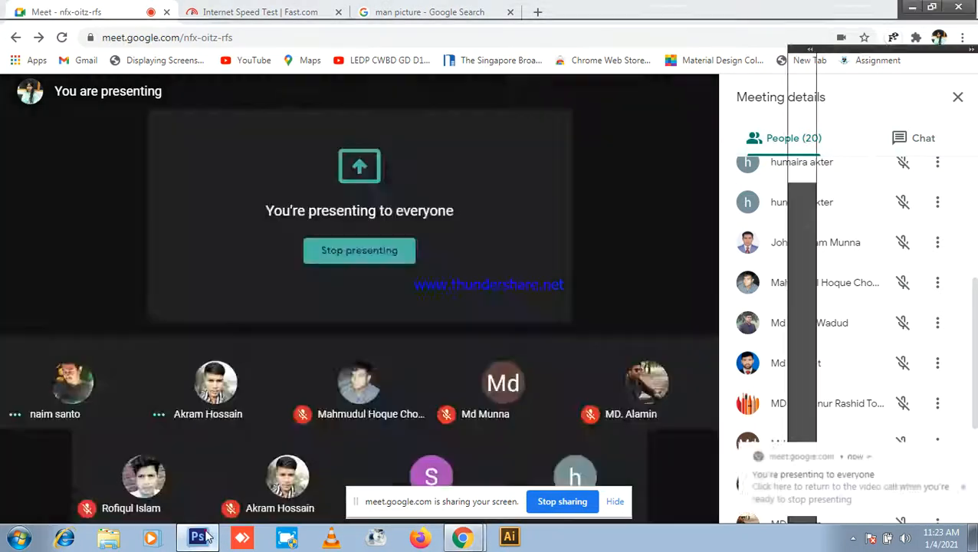
click(198, 537)
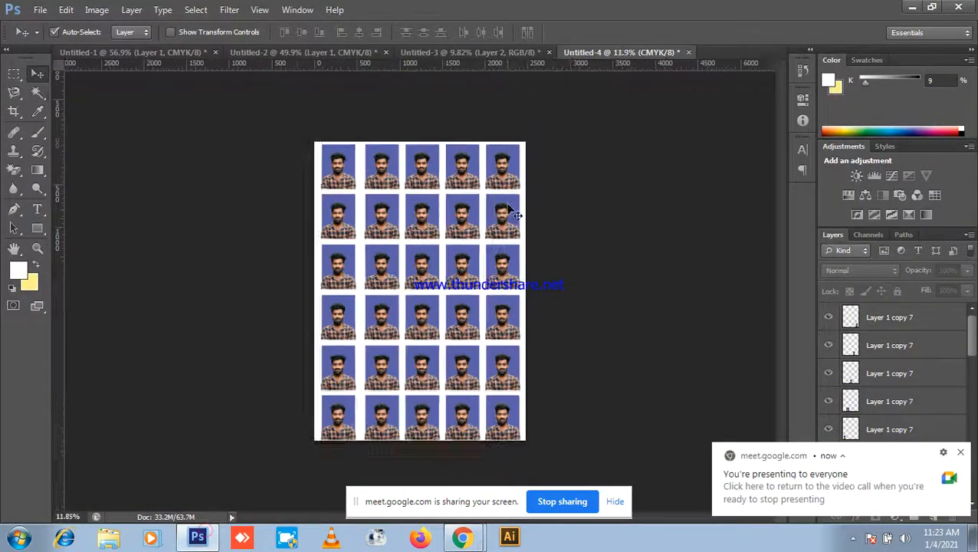
Step: On Untitled-2, nudge the photo down and right, then delete and restore its layer
scroll(522, 12, up, 2)
scroll(458, 125, down, 4)
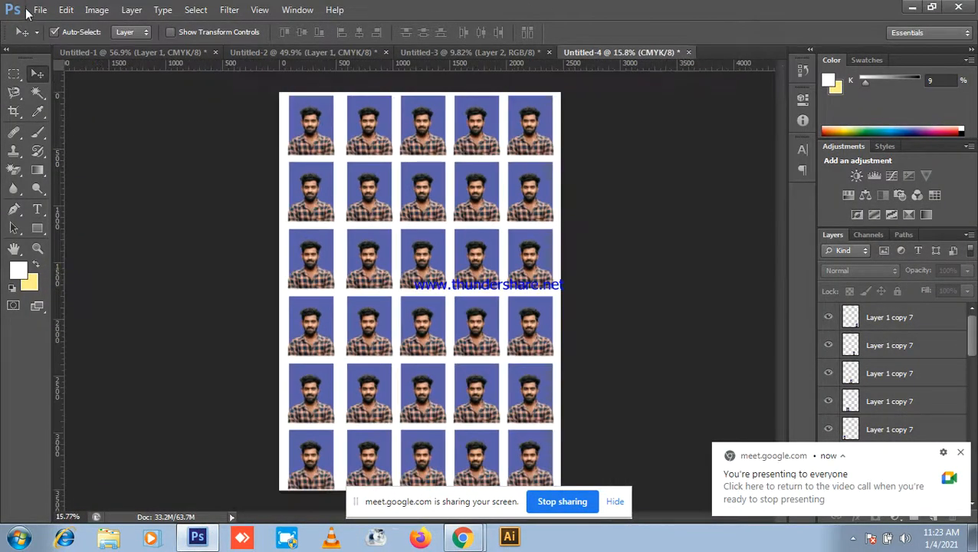
click(253, 54)
scroll(430, 230, up, 2)
drag(397, 261, 404, 307)
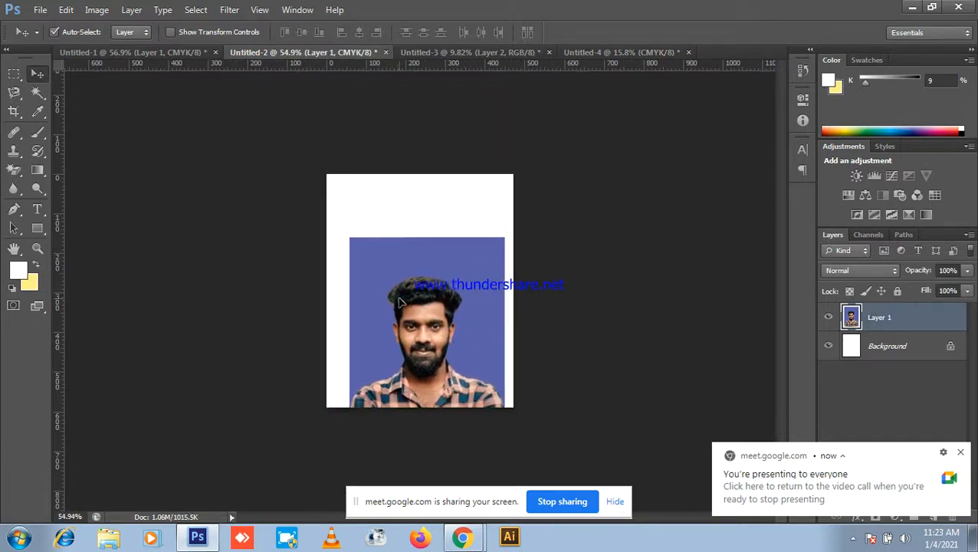
key(Delete)
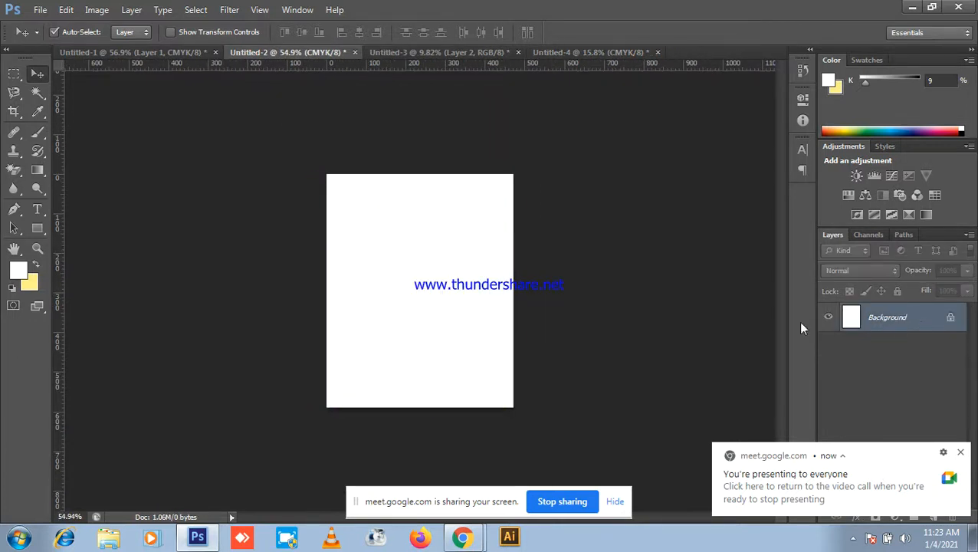
key(ctrl+z)
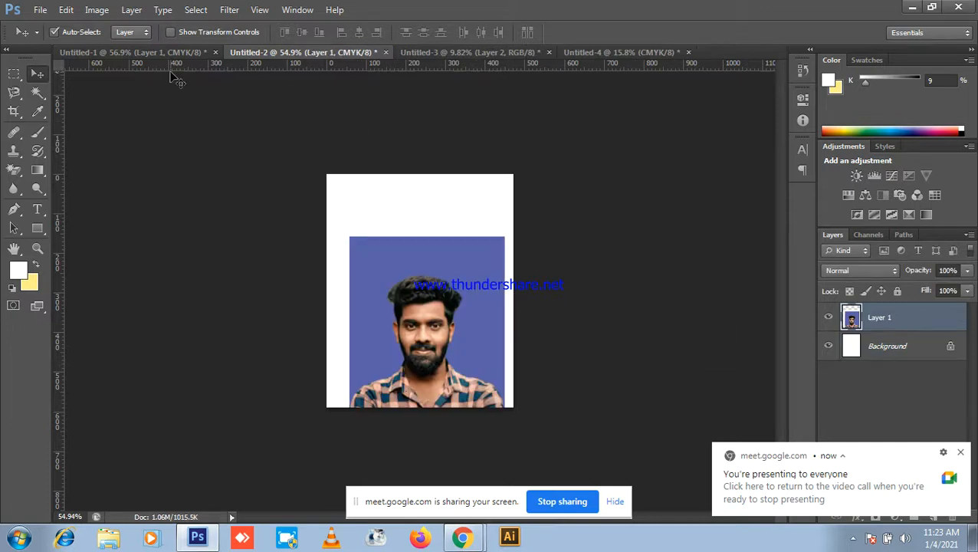
Step: Delete the yellow Layer 1 from Untitled-1, leaving only the white page
click(170, 52)
scroll(346, 207, down, 2)
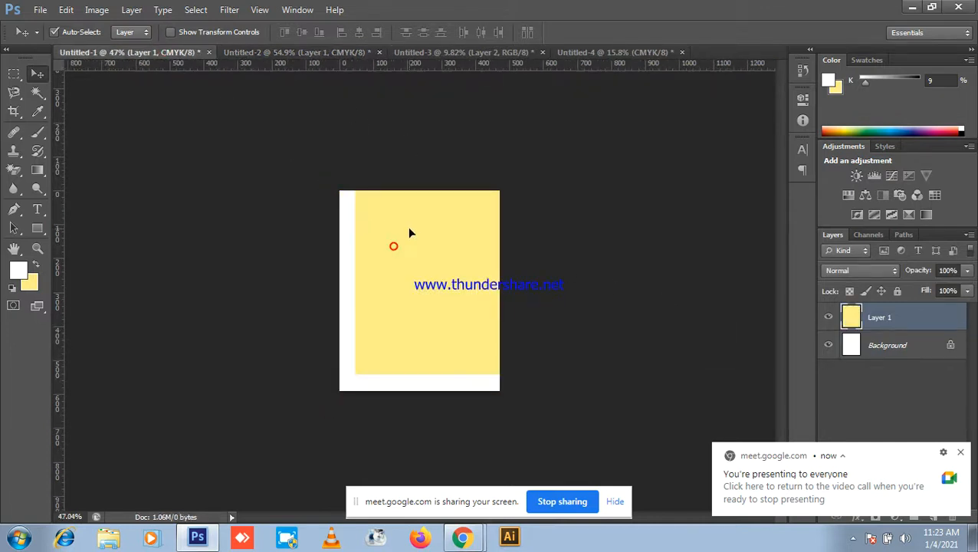
key(Delete)
scroll(450, 235, up, 2)
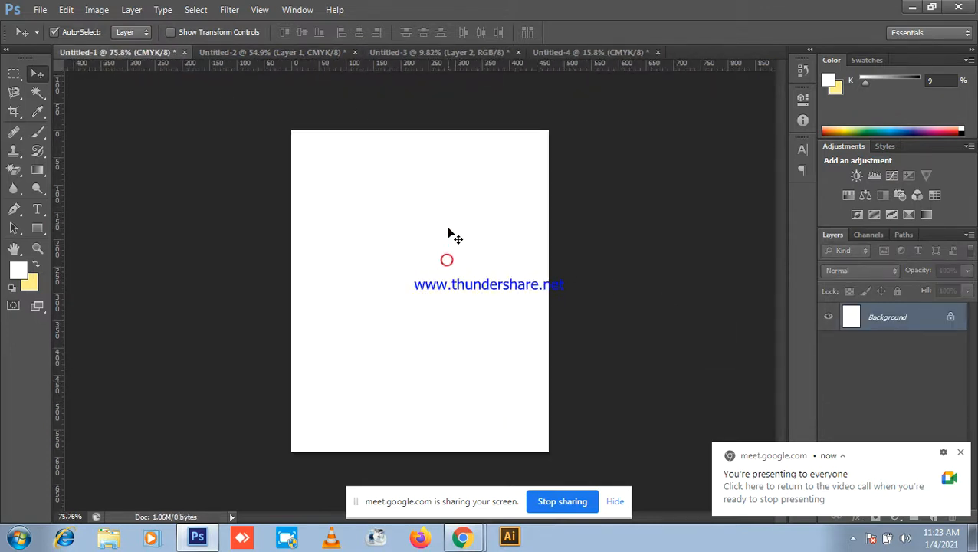
click(961, 453)
Step: Place guides along the top, bottom, right and left edges of the page
drag(404, 59, 399, 130)
drag(464, 77, 517, 452)
drag(63, 353, 548, 349)
drag(59, 328, 292, 328)
scroll(414, 291, down, 2)
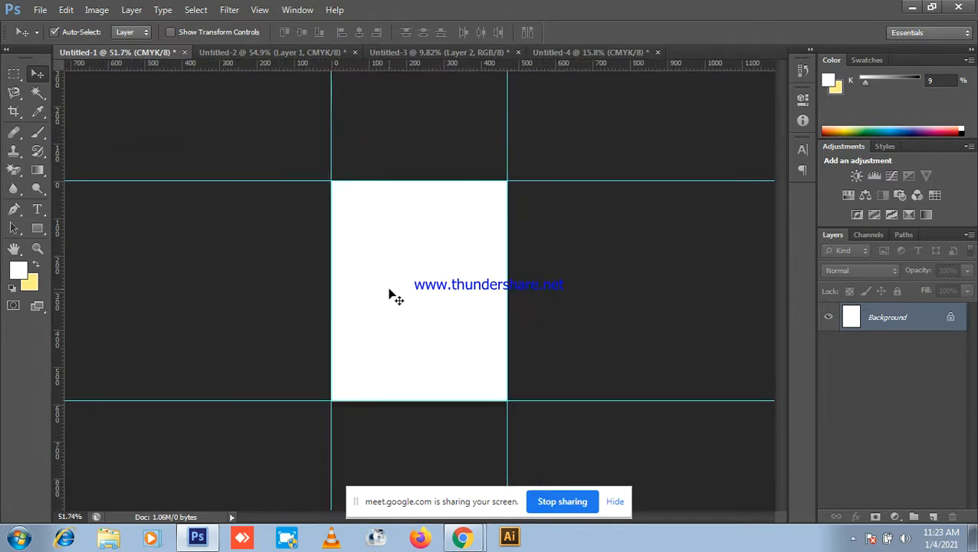
Step: Resize the Untitled-1 canvas to 50 mm wide by 60 mm tall
click(96, 10)
click(134, 125)
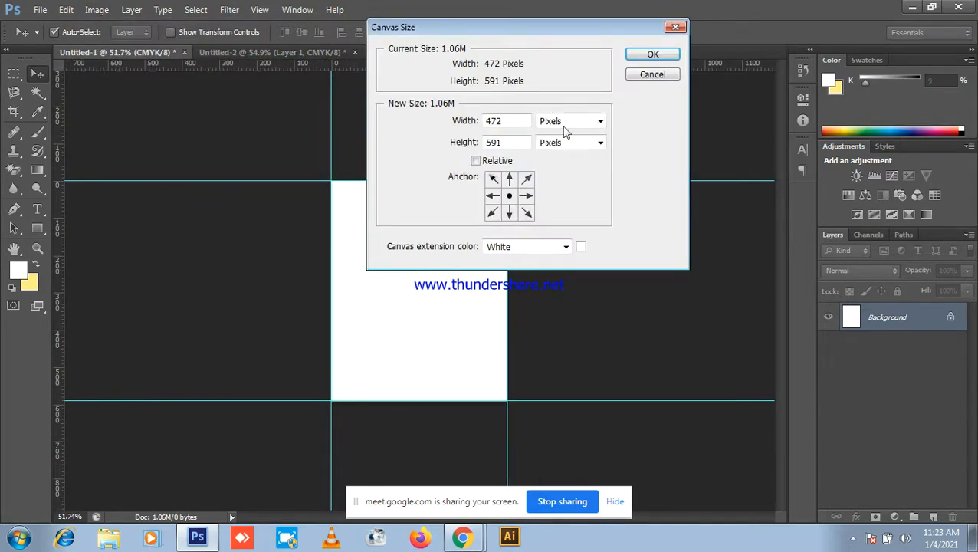
click(594, 122)
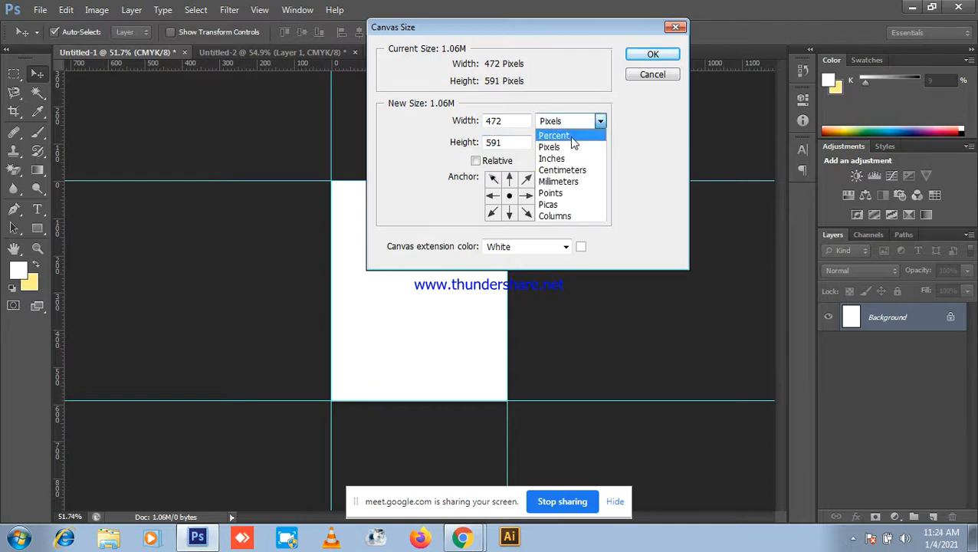
click(559, 181)
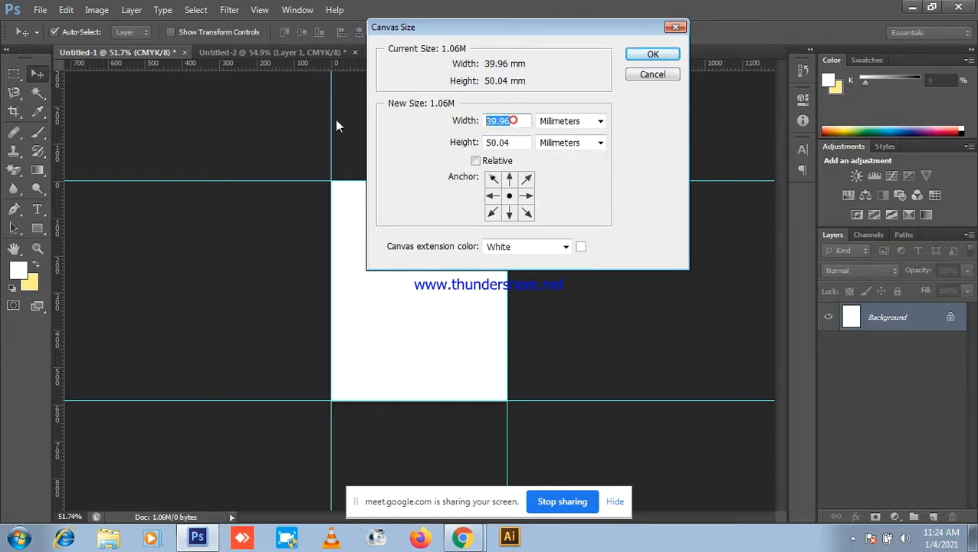
text(50)
double_click(513, 142)
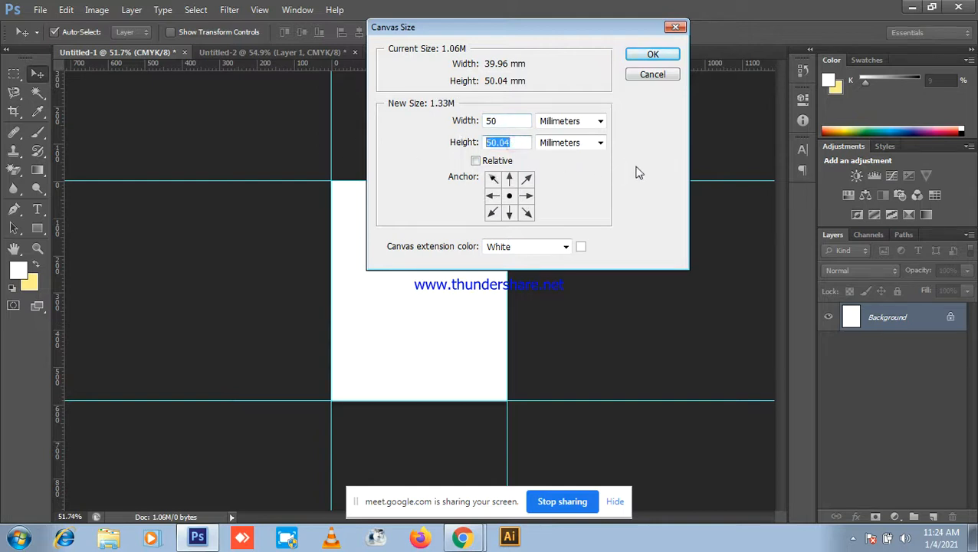
text(60)
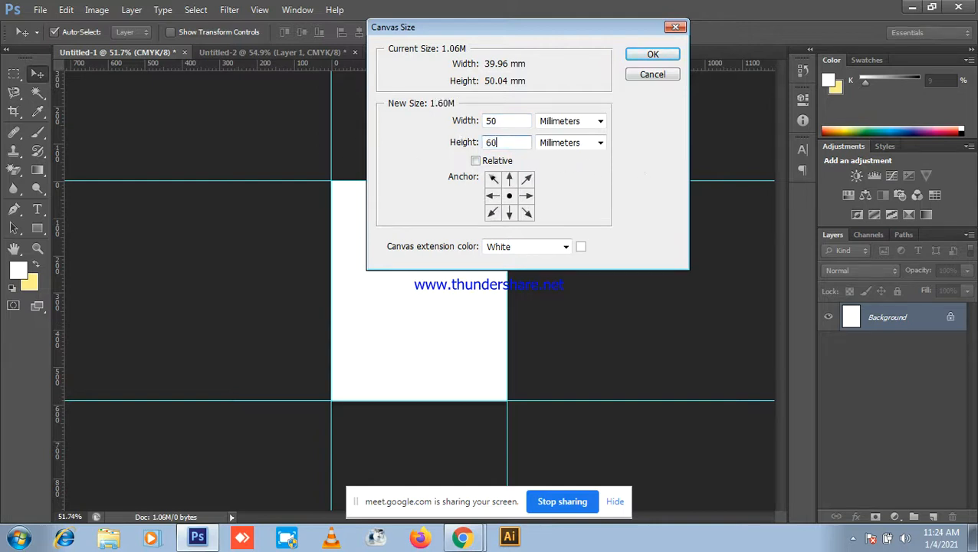
click(653, 54)
scroll(332, 184, up, 3)
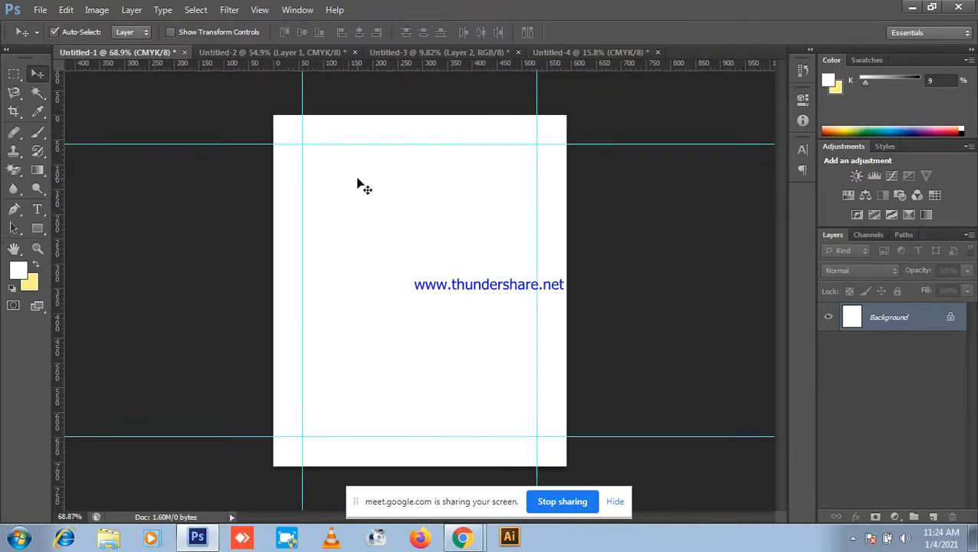
Step: Bring the blue-background portrait from Untitled-2 into Untitled-1, scaled to about 110%
click(235, 52)
drag(424, 297, 427, 226)
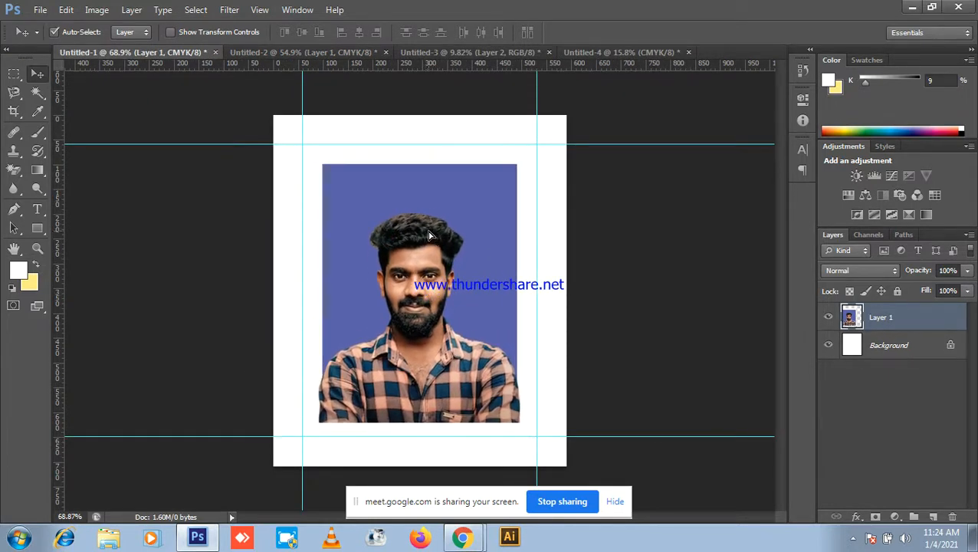
scroll(428, 222, down, 3)
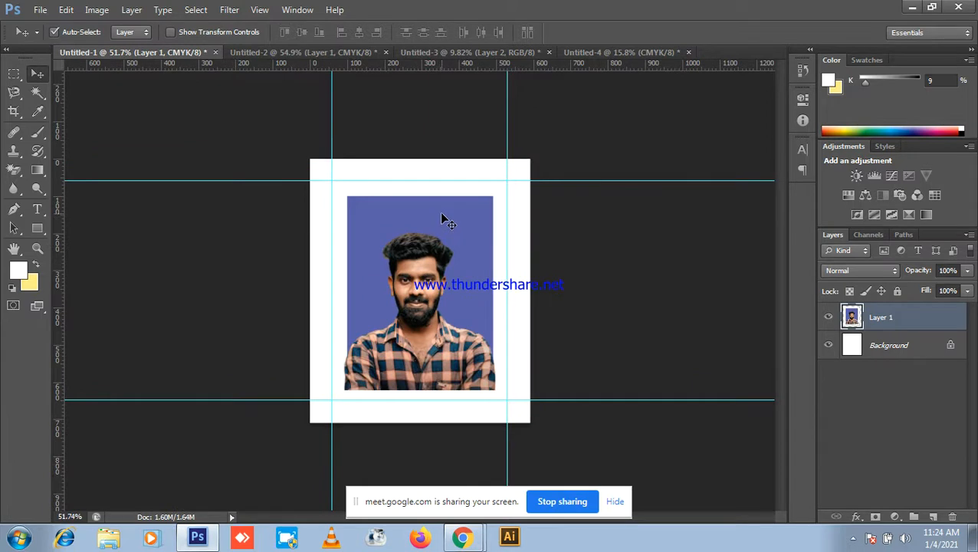
key(ctrl+t)
scroll(532, 184, up, 3)
scroll(542, 145, up, 2)
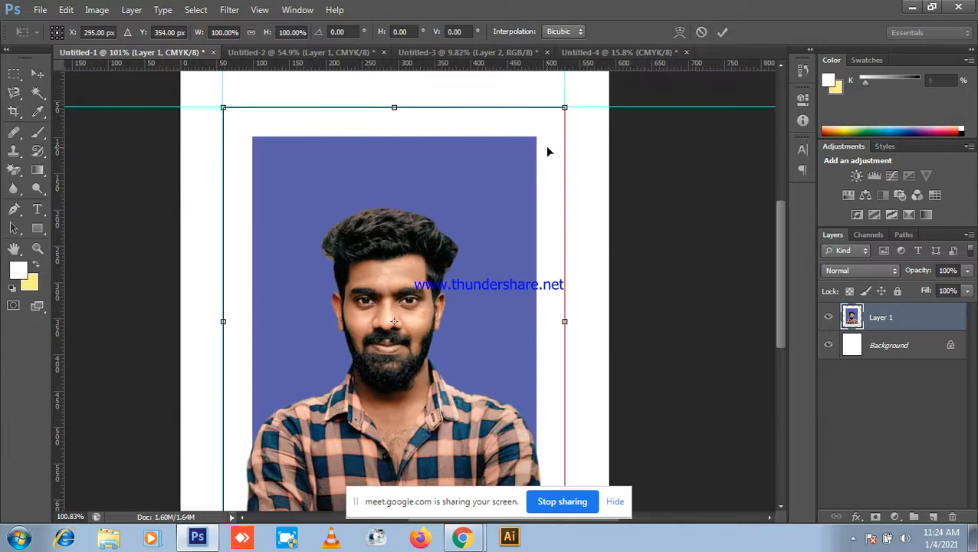
drag(568, 107, 610, 93)
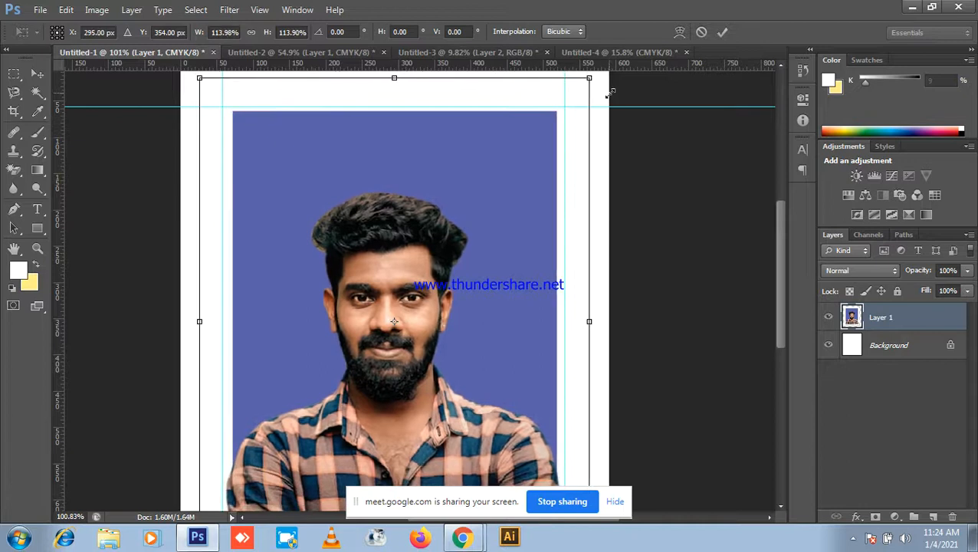
scroll(568, 127, down, 4)
click(551, 185)
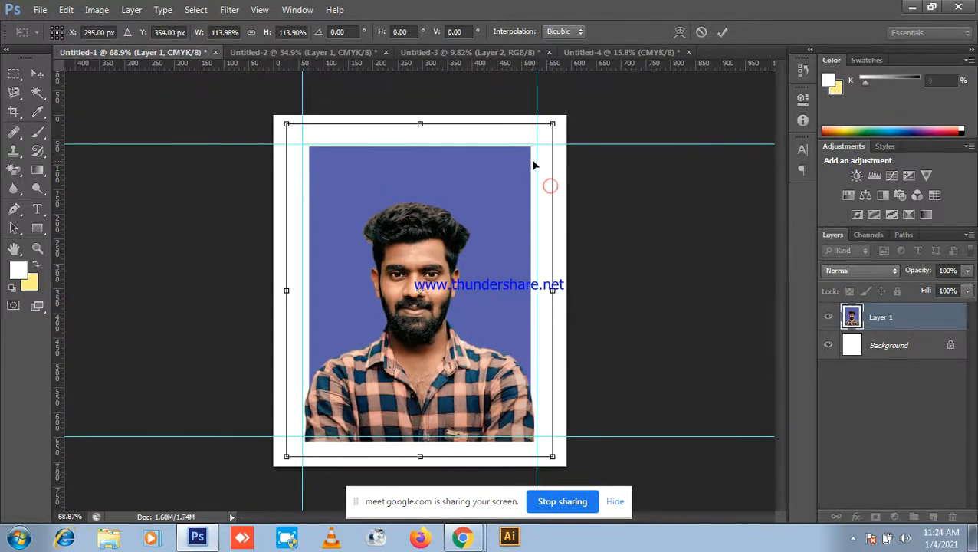
drag(455, 190, 454, 197)
drag(549, 457, 541, 445)
drag(479, 398, 483, 400)
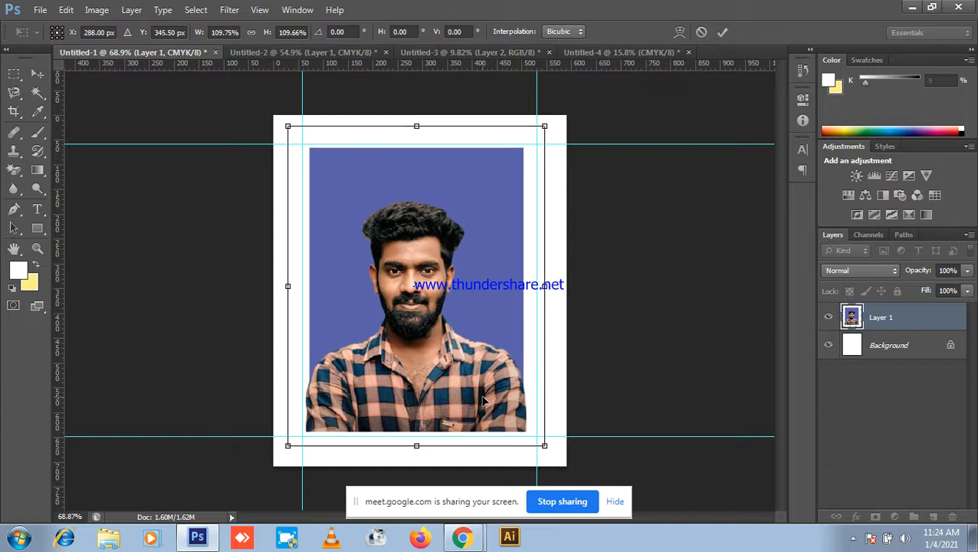
scroll(488, 362, down, 3)
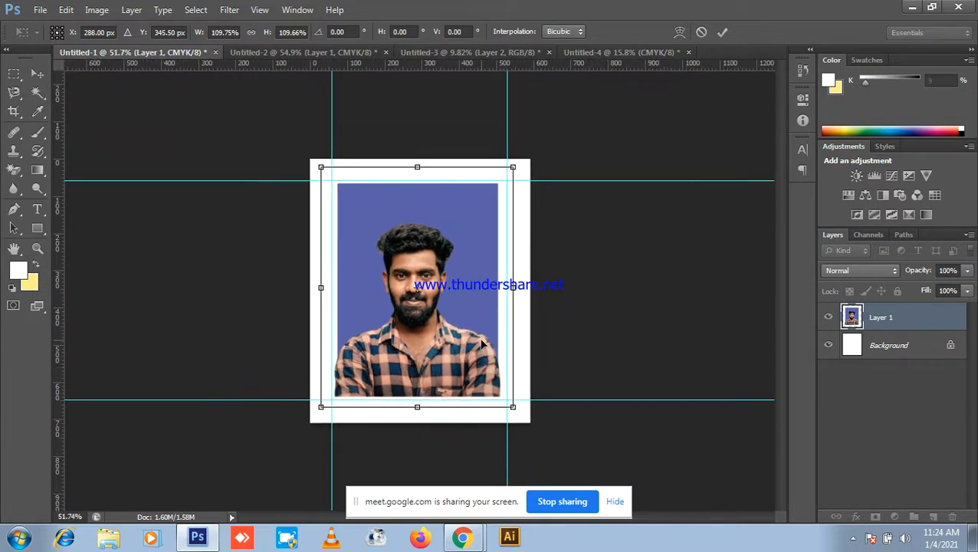
key(Return)
Step: Shift the blue-background portrait right and up, then delete that layer
scroll(488, 345, down, 4)
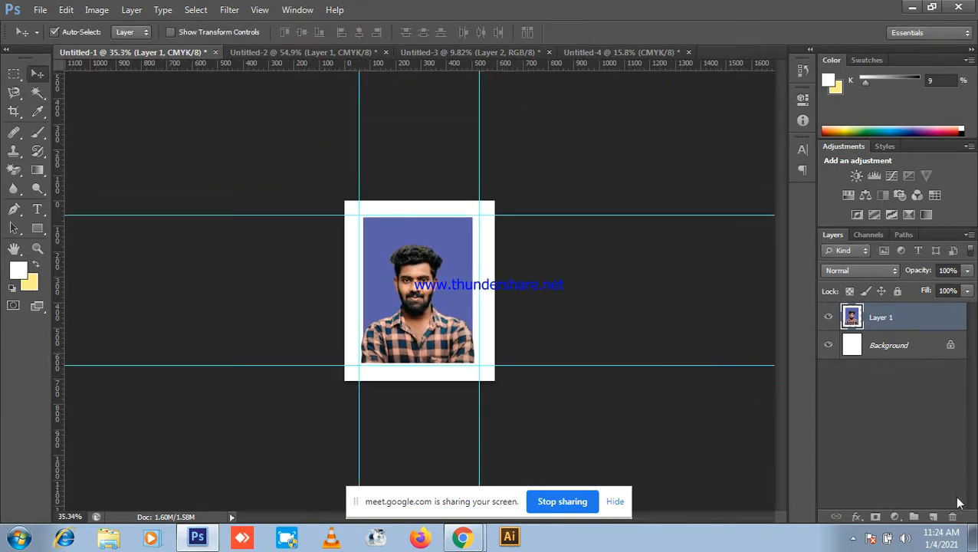
scroll(460, 376, up, 5)
mouse_move(421, 272)
mouse_down()
mouse_move(459, 257)
mouse_move(409, 266)
mouse_up()
key(Delete)
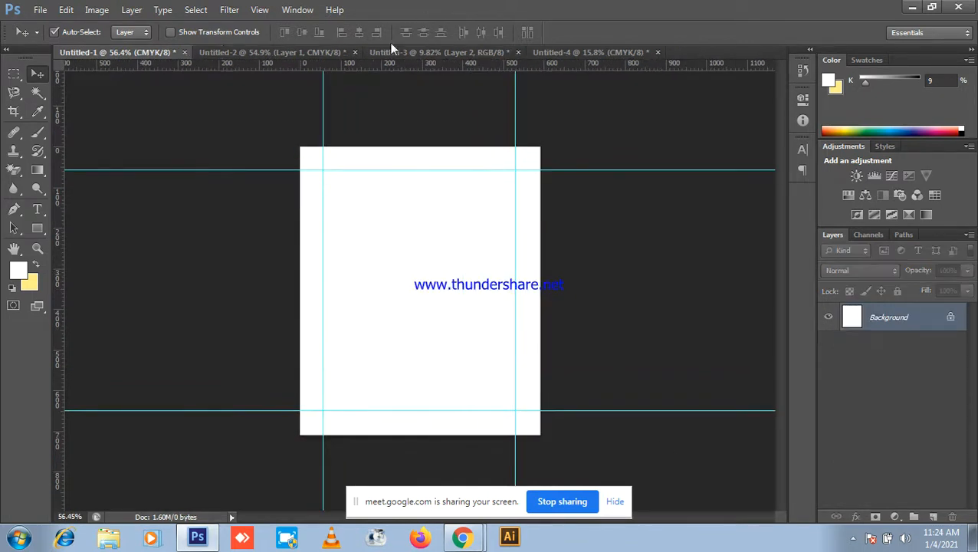
Step: Drag the cut-out portrait from Untitled-3 into Untitled-1 and shrink it to about 41%
click(374, 53)
drag(421, 273, 124, 52)
drag(204, 58, 457, 291)
key(ctrl+t)
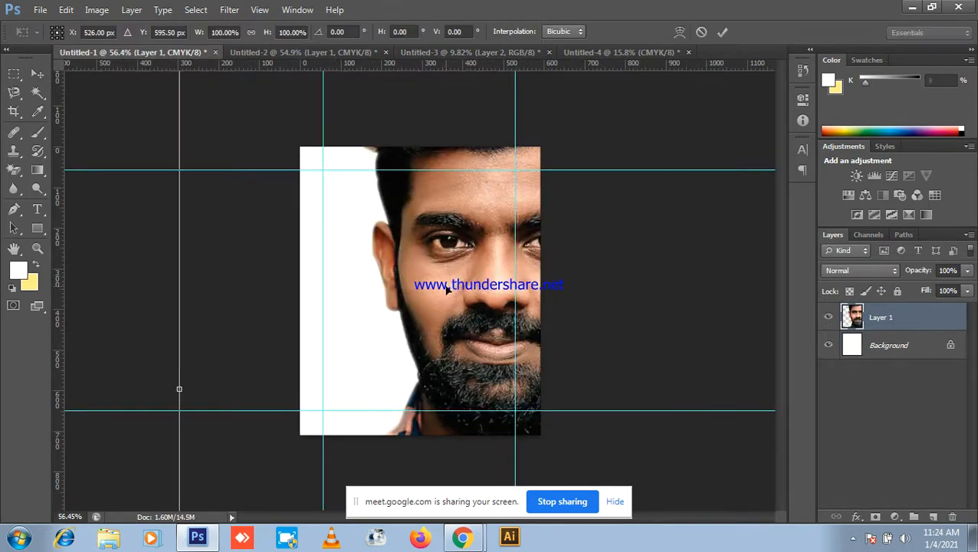
key(ctrl+minus)
key(ctrl+minus)
key(ctrl+minus)
key(ctrl+minus)
scroll(460, 397, down, 2)
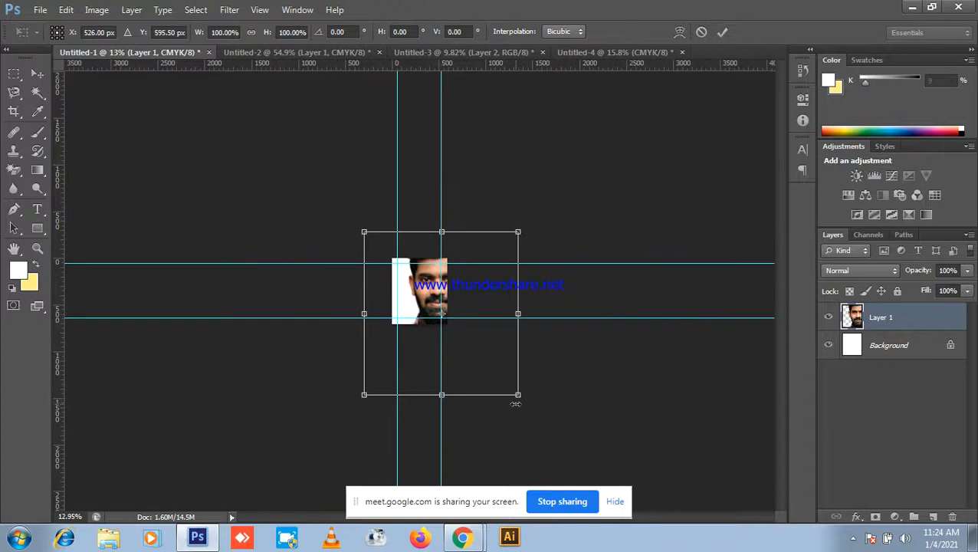
drag(517, 394, 426, 278)
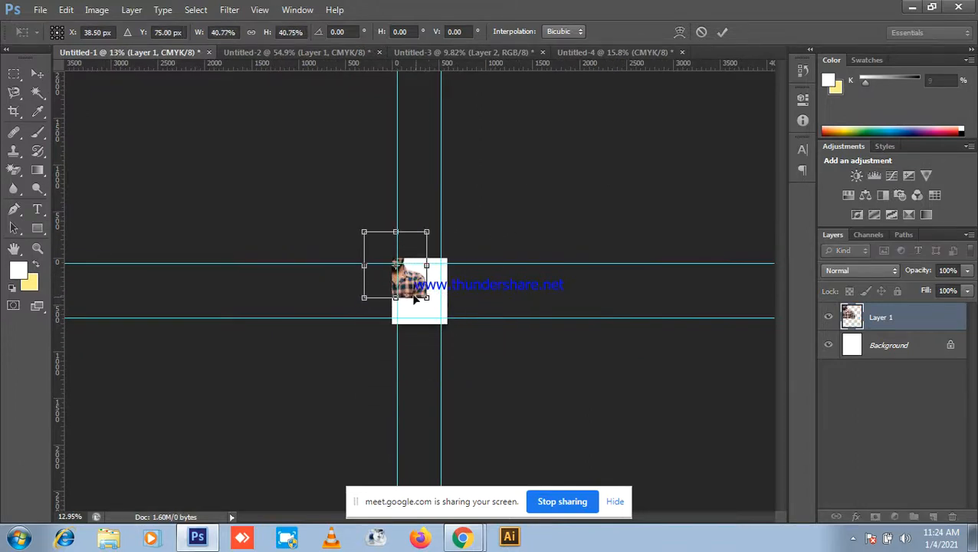
scroll(422, 278, up, 5)
scroll(397, 223, up, 3)
drag(397, 223, 467, 305)
Step: Refine the portrait to 28% scale, resting on the bottom guide, and commit
drag(515, 396, 476, 356)
drag(418, 322, 452, 337)
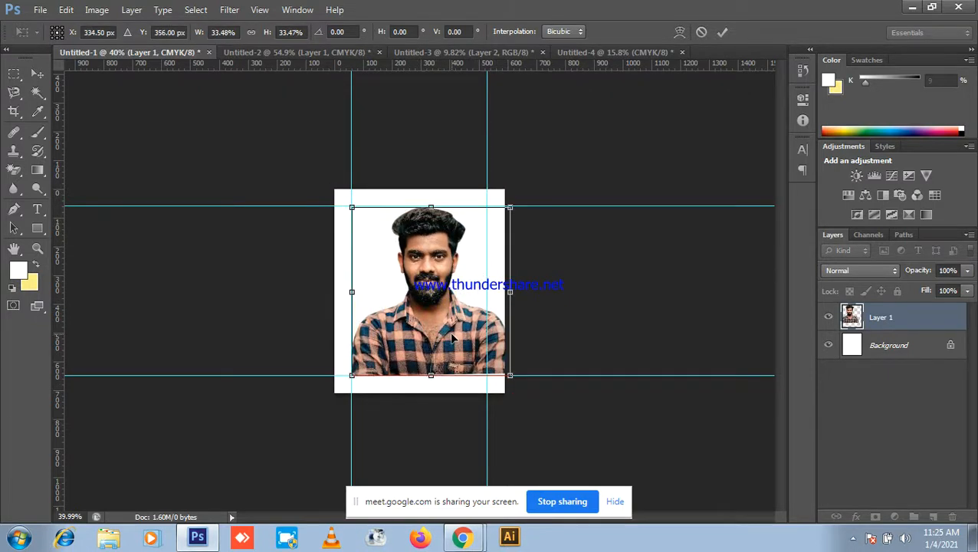
drag(510, 378, 496, 361)
drag(449, 323, 450, 337)
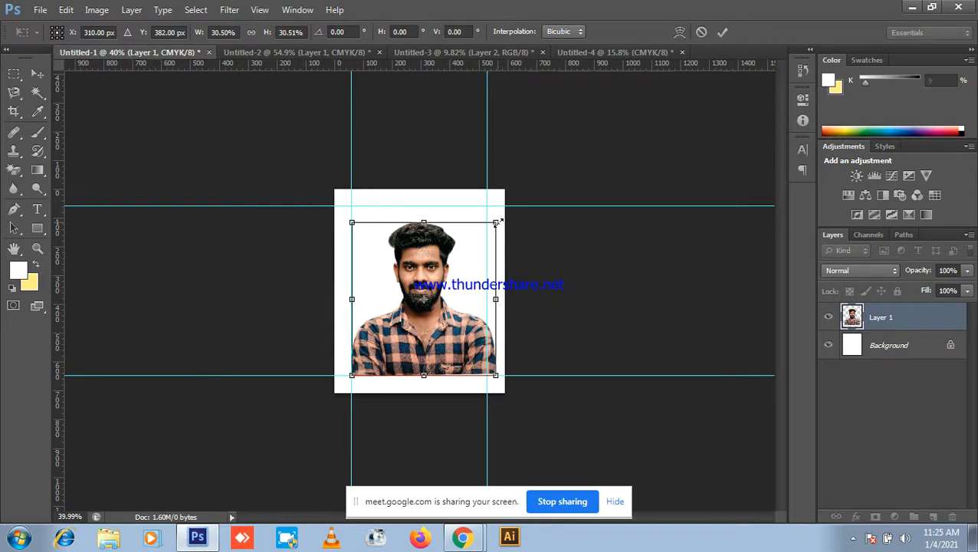
drag(497, 222, 489, 227)
drag(441, 291, 437, 295)
scroll(437, 291, up, 2)
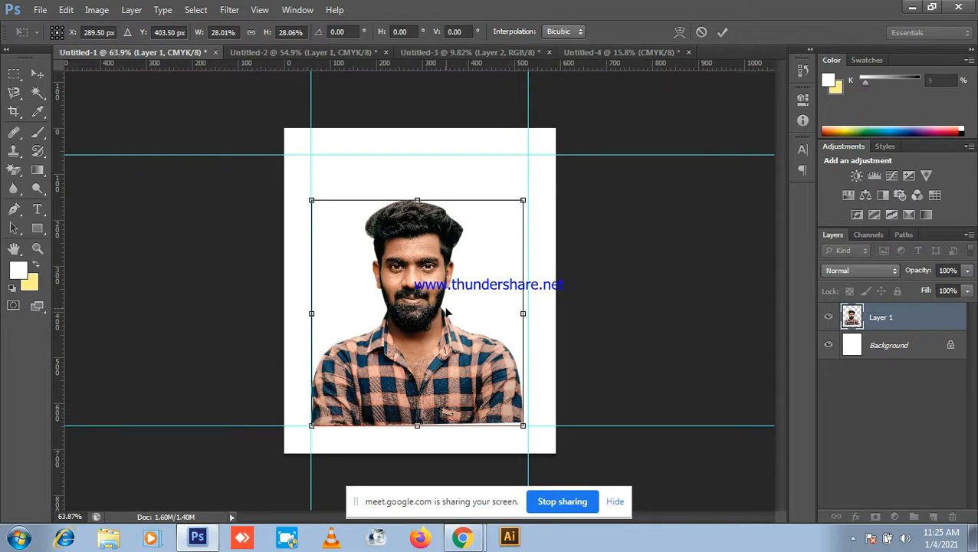
key(Return)
scroll(535, 322, up, 1)
scroll(535, 322, down, 2)
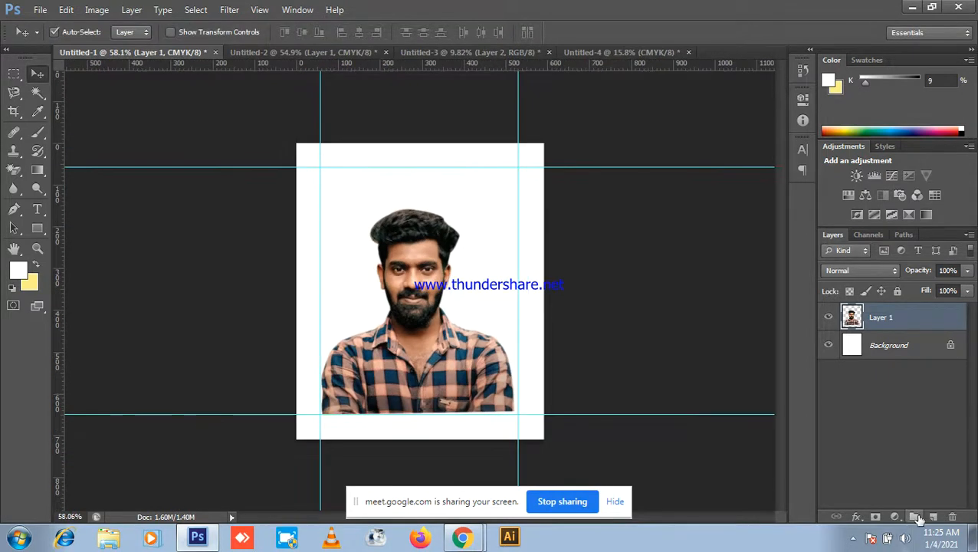
Step: Add a new Layer 2 filled with black, placed below the portrait layer
click(934, 518)
click(17, 272)
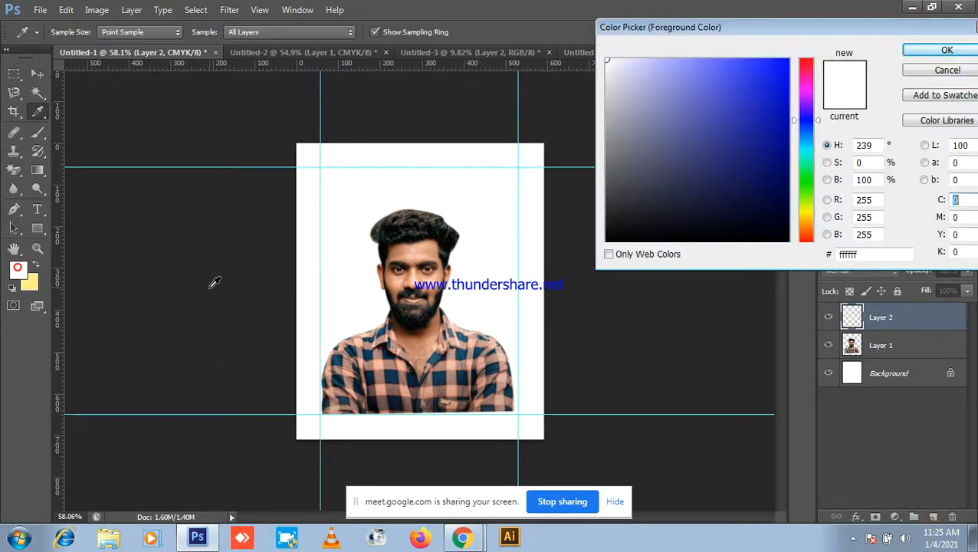
drag(703, 196, 576, 258)
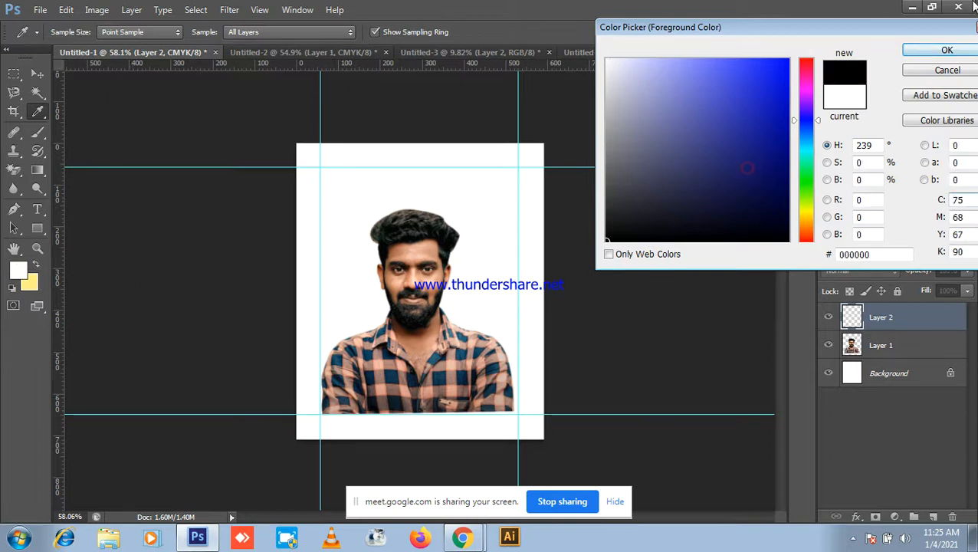
click(945, 52)
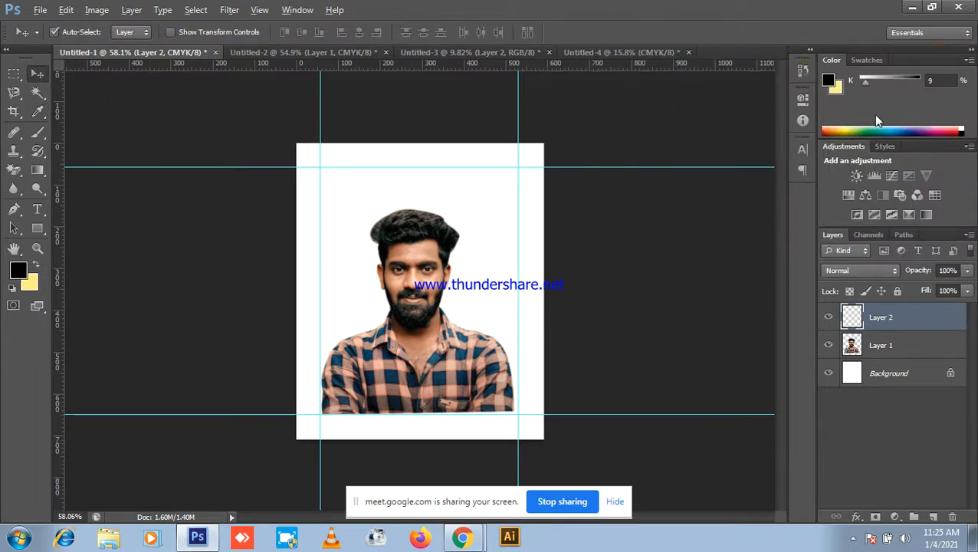
key(alt+BackSpace)
drag(930, 303, 917, 353)
scroll(346, 195, up, 2)
scroll(563, 211, down, 2)
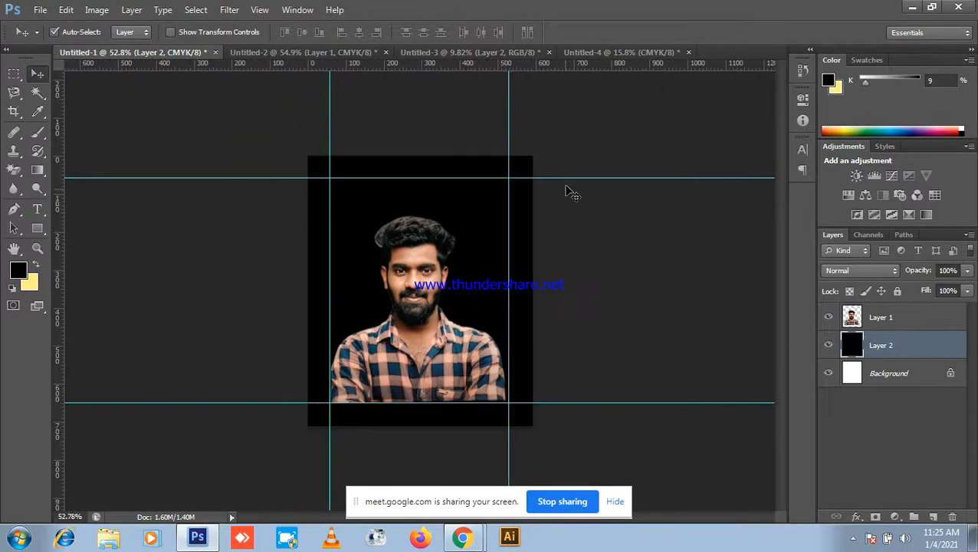
scroll(561, 225, down, 1)
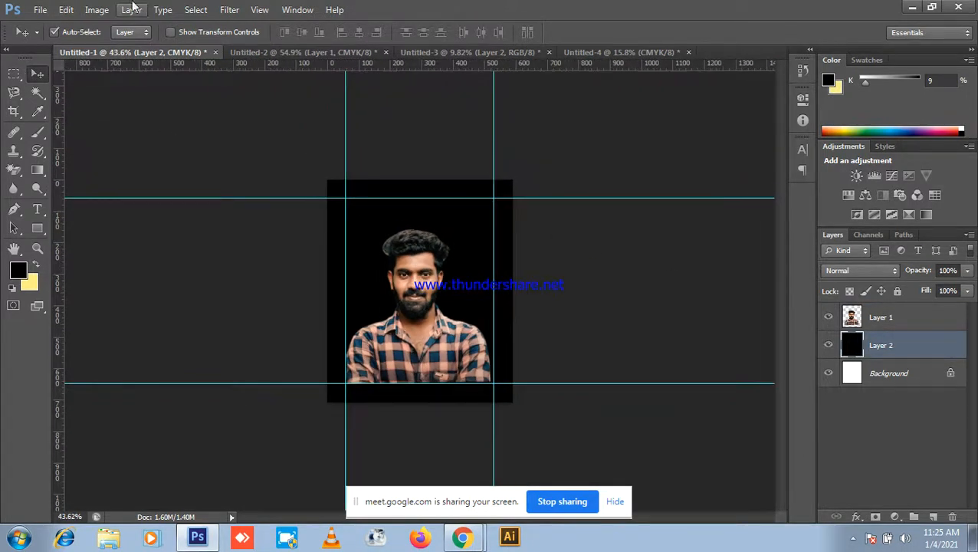
Step: Stroke Layer 2 with a 40 px white inside border
click(96, 10)
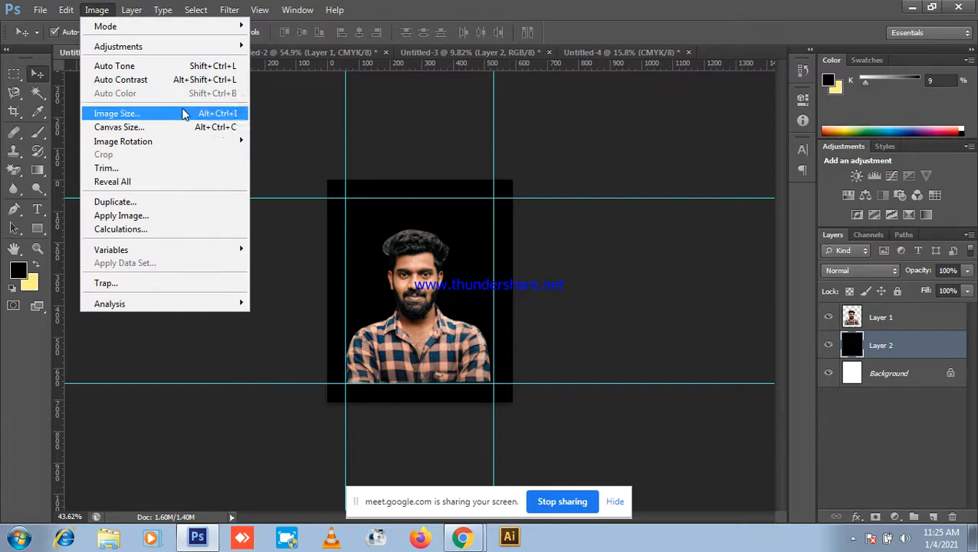
click(67, 12)
click(67, 13)
click(109, 216)
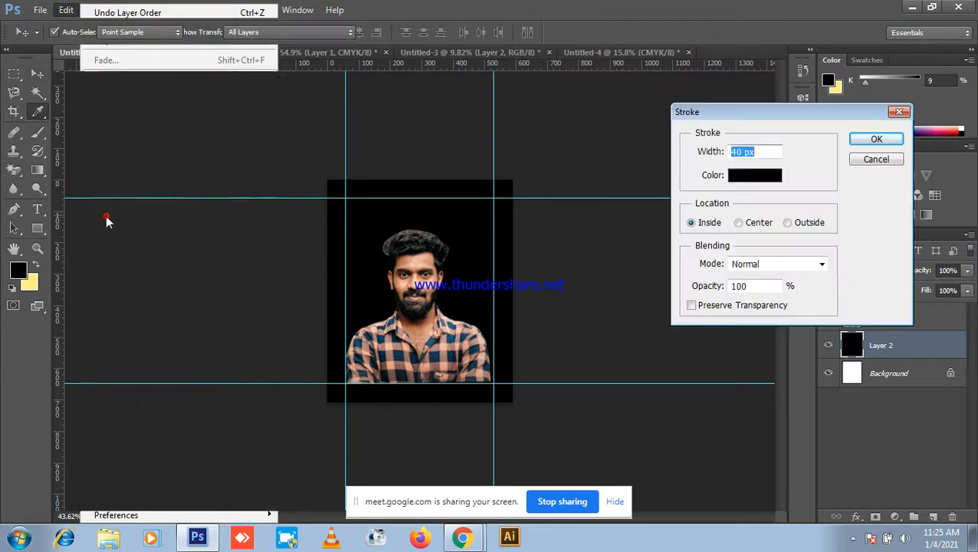
click(760, 179)
drag(645, 126, 605, 57)
click(946, 47)
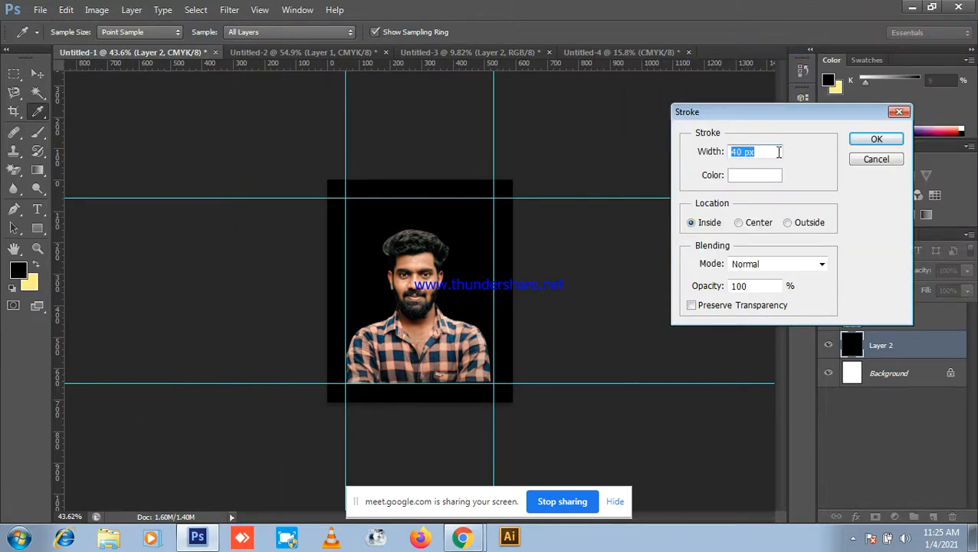
click(875, 141)
Step: Select the Move tool, check the view, and minimize Photoshop to reveal the Meet call
key(v)
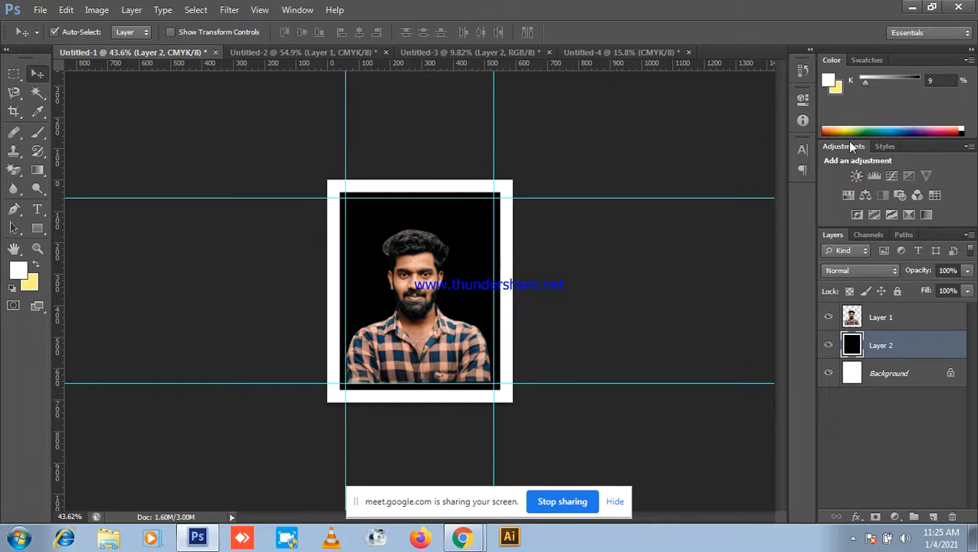
scroll(559, 194, up, 8)
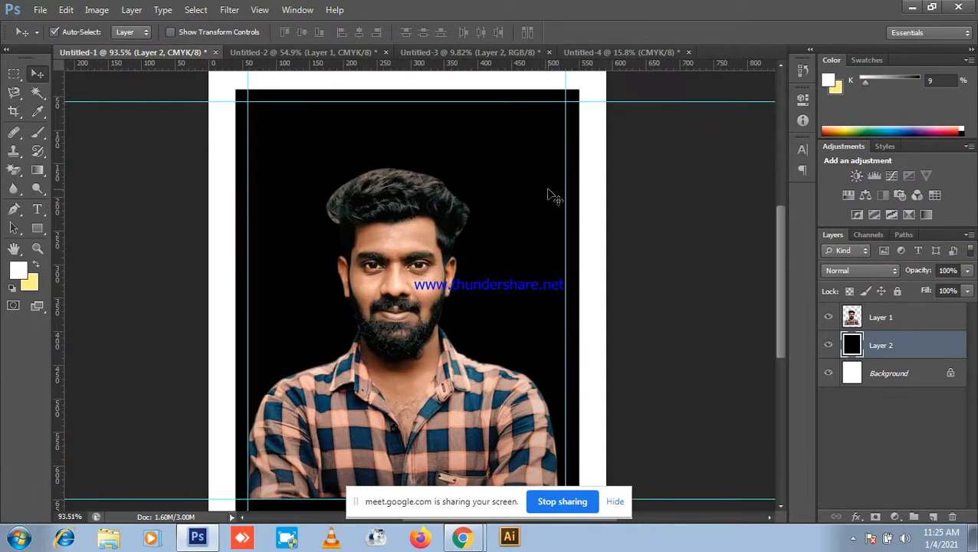
scroll(554, 197, down, 6)
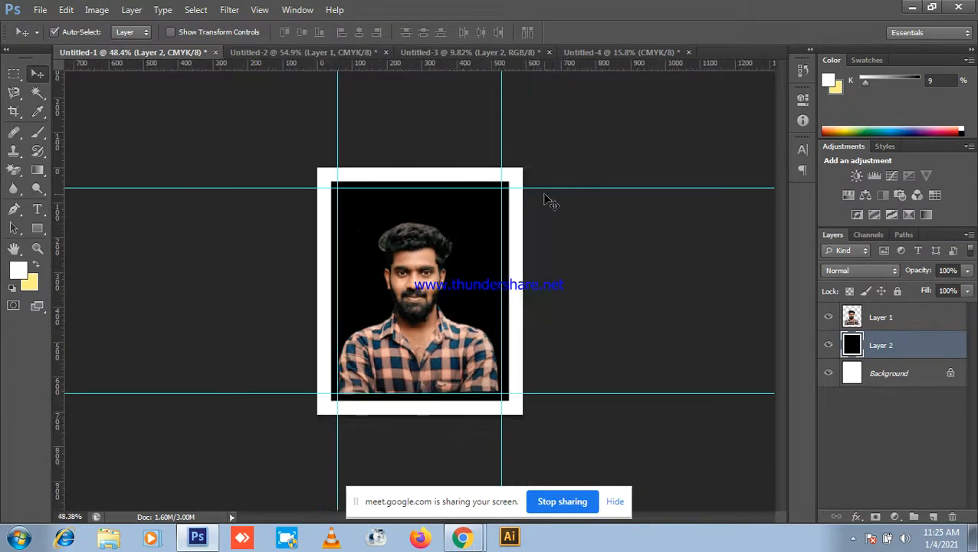
scroll(366, 257, up, 3)
scroll(613, 240, down, 4)
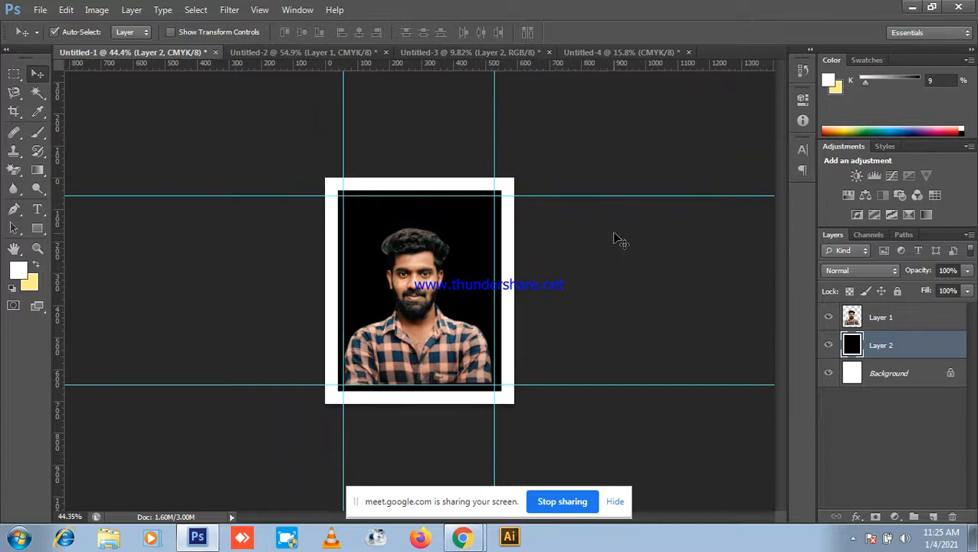
click(927, 6)
click(912, 7)
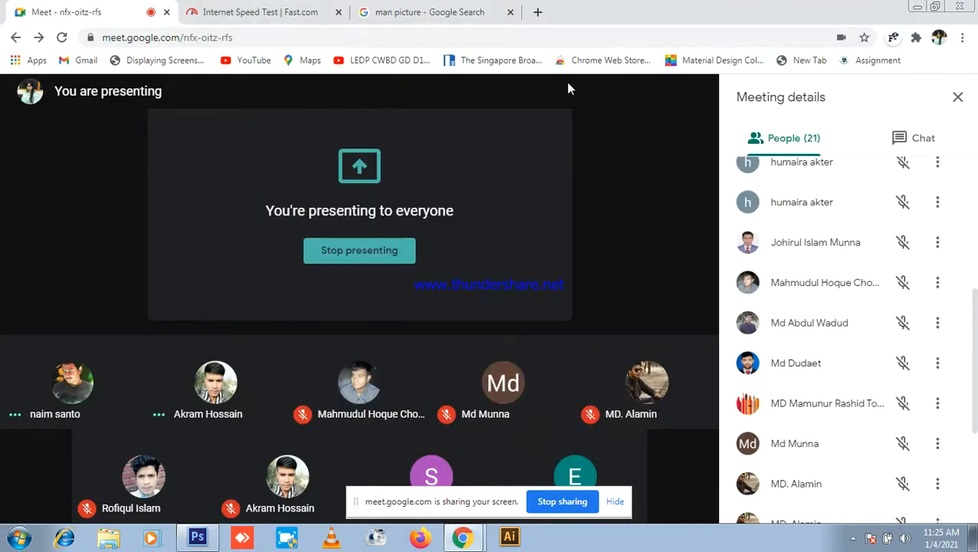
Step: Restore Photoshop and move the blue-background photo upward in Untitled-2
click(198, 538)
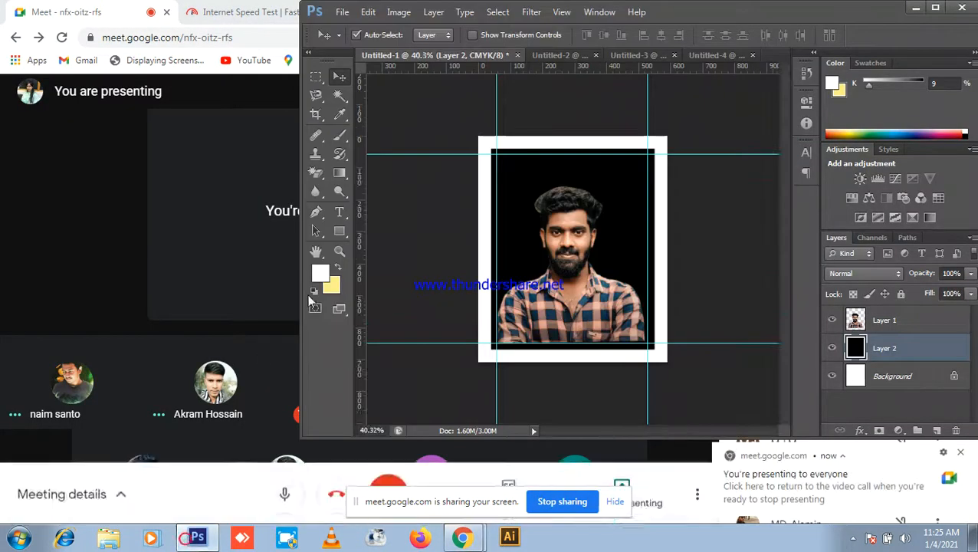
click(569, 57)
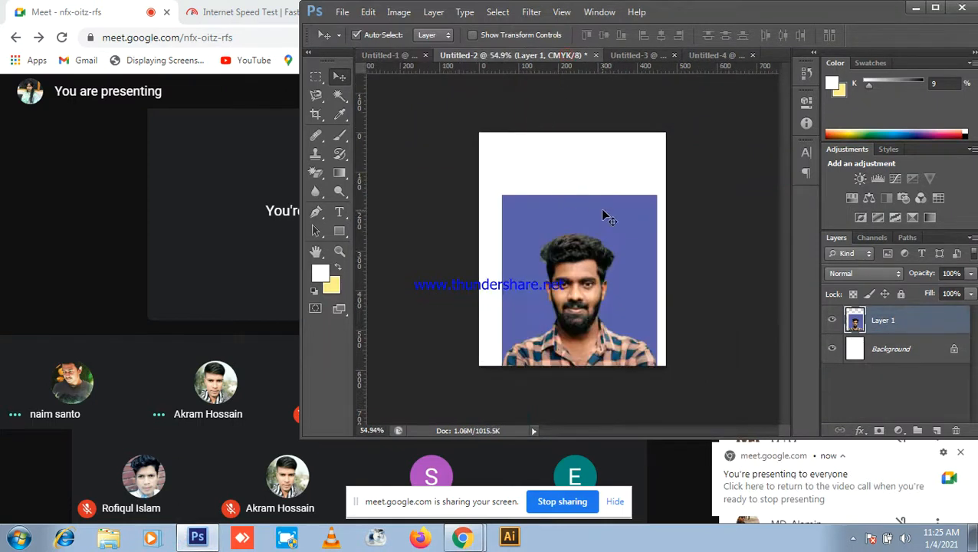
scroll(602, 210, down, 3)
drag(585, 246, 593, 212)
scroll(583, 227, down, 1)
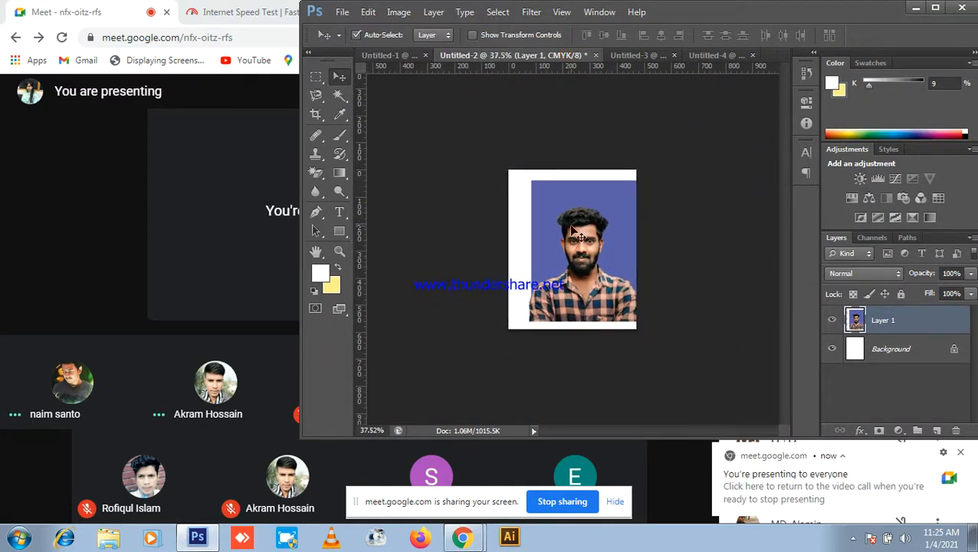
Step: Undo the black stroked backing layer in Untitled-1 and maximize the Photoshop window
click(392, 56)
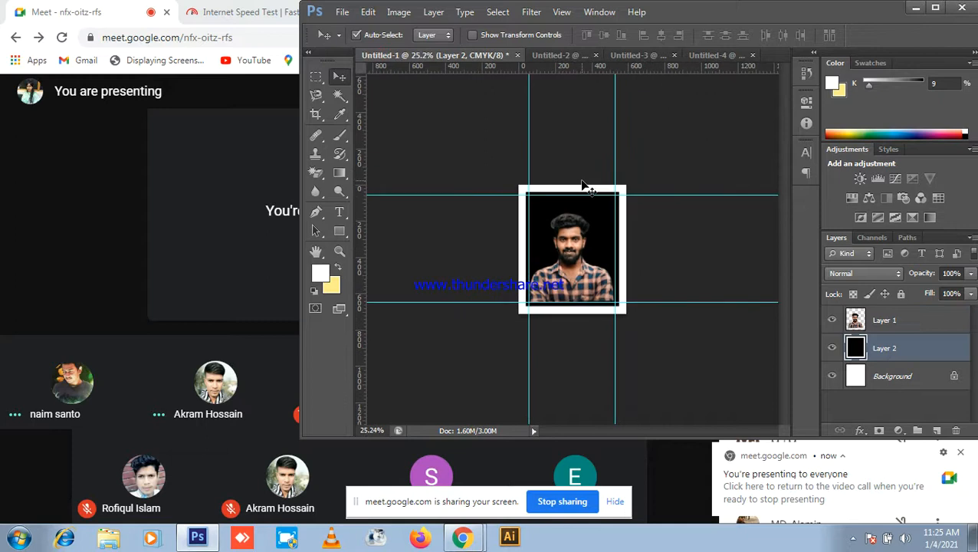
key(ctrl+alt+z)
key(ctrl+alt+z)
key(ctrl+alt+z)
key(ctrl+alt+z)
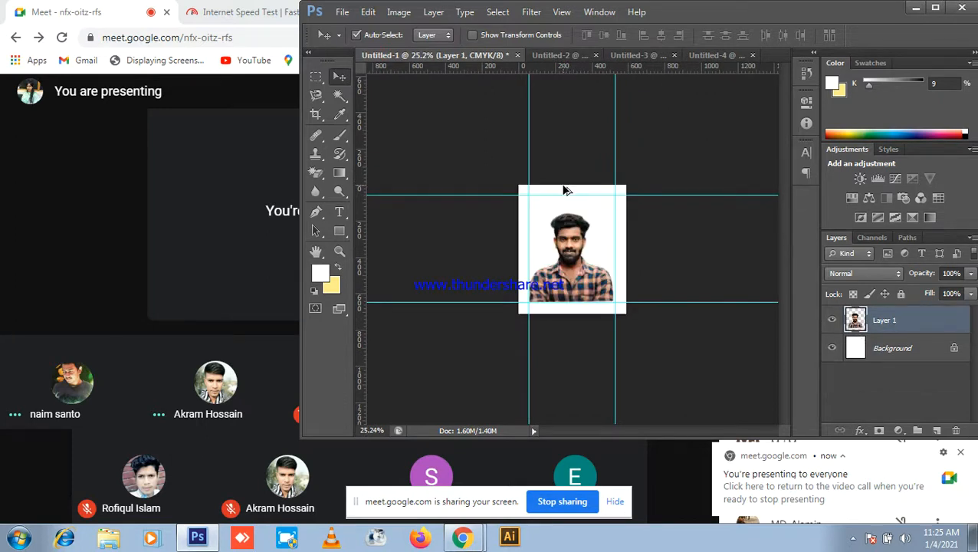
scroll(620, 239, up, 3)
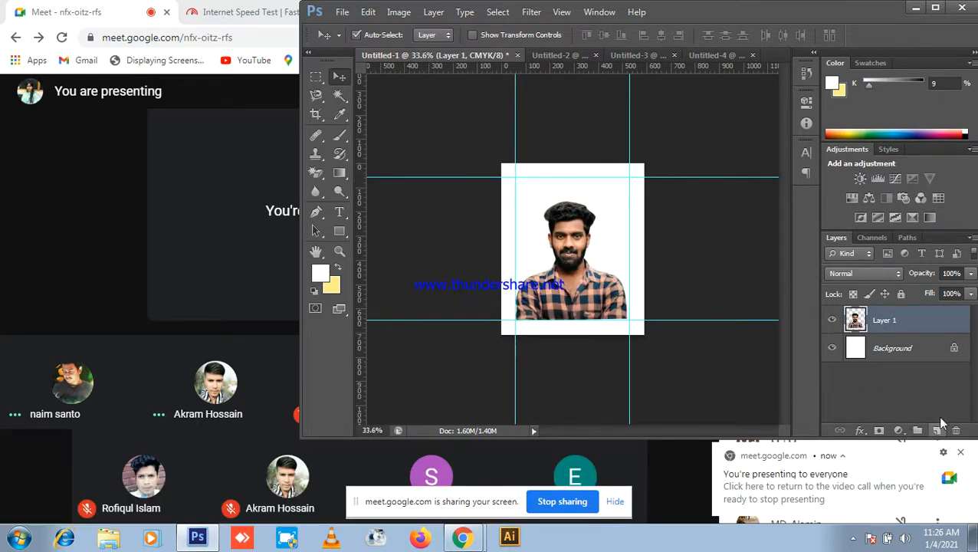
click(915, 7)
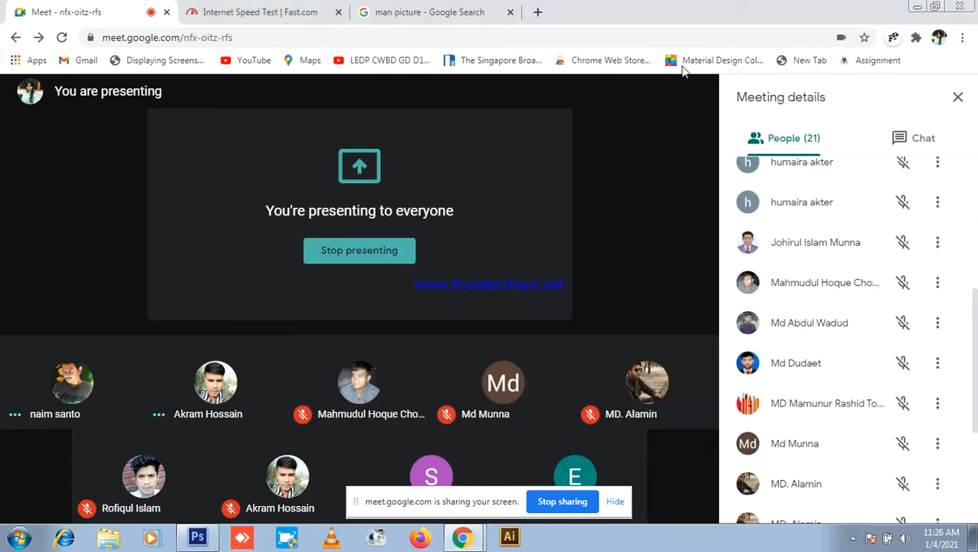
click(197, 539)
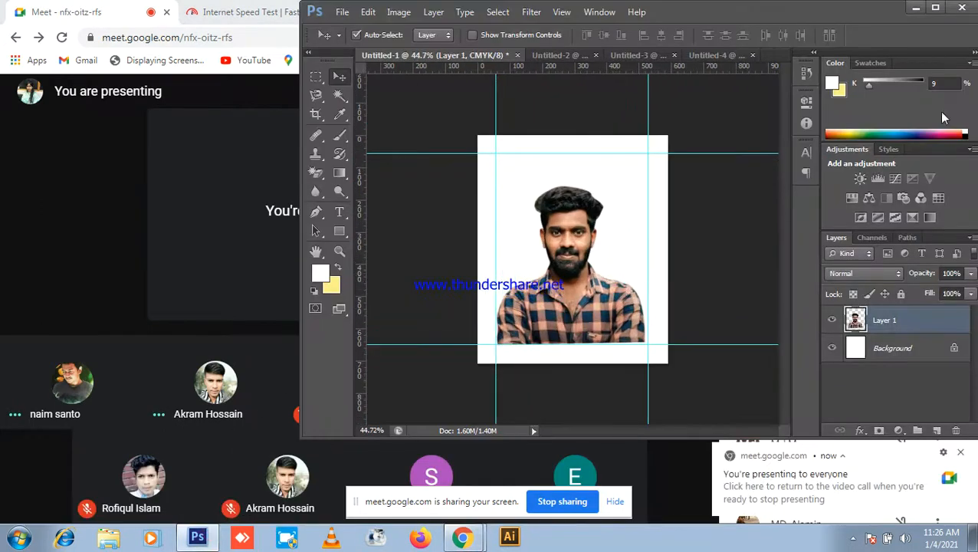
click(937, 7)
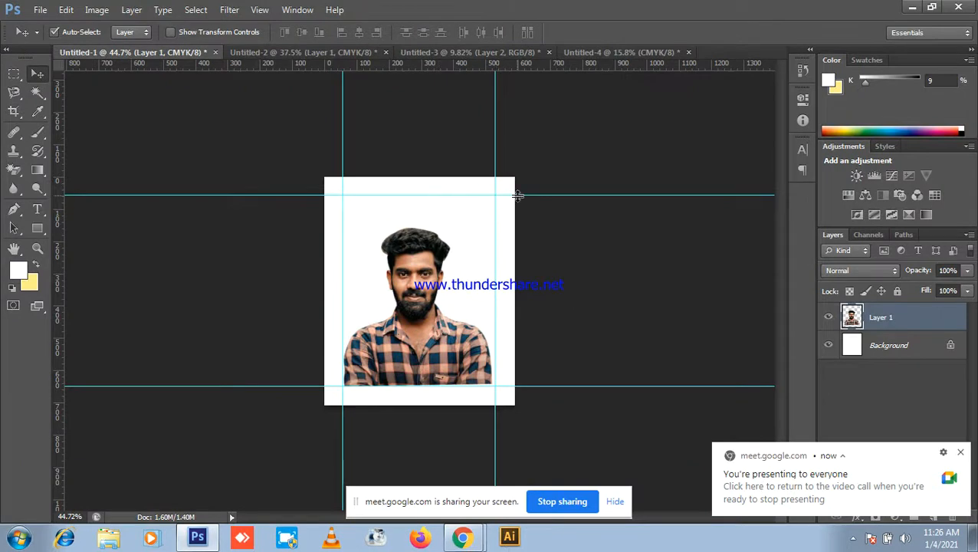
Step: Drag all four guides back into the rulers to remove them
drag(520, 195, 547, 64)
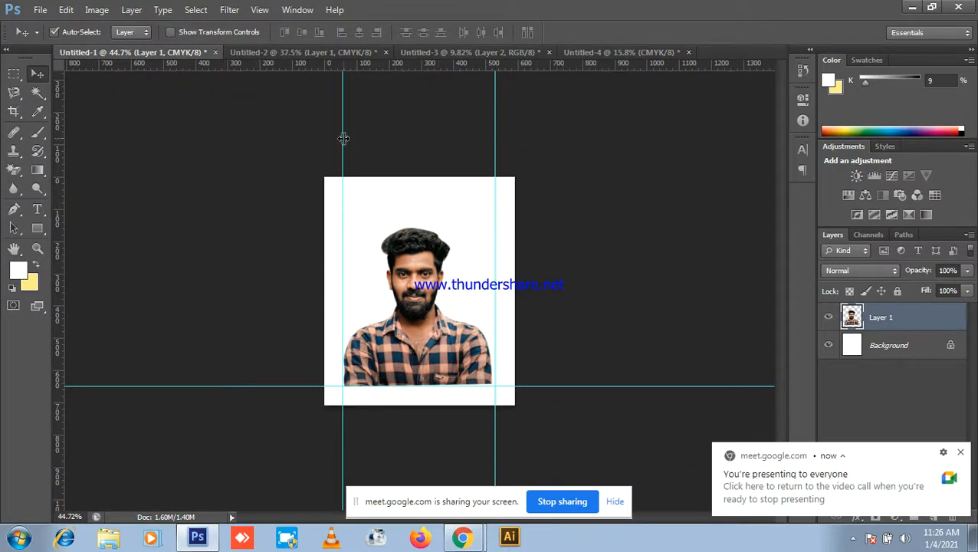
drag(343, 144, 63, 144)
drag(240, 386, 351, 58)
drag(496, 116, 43, 120)
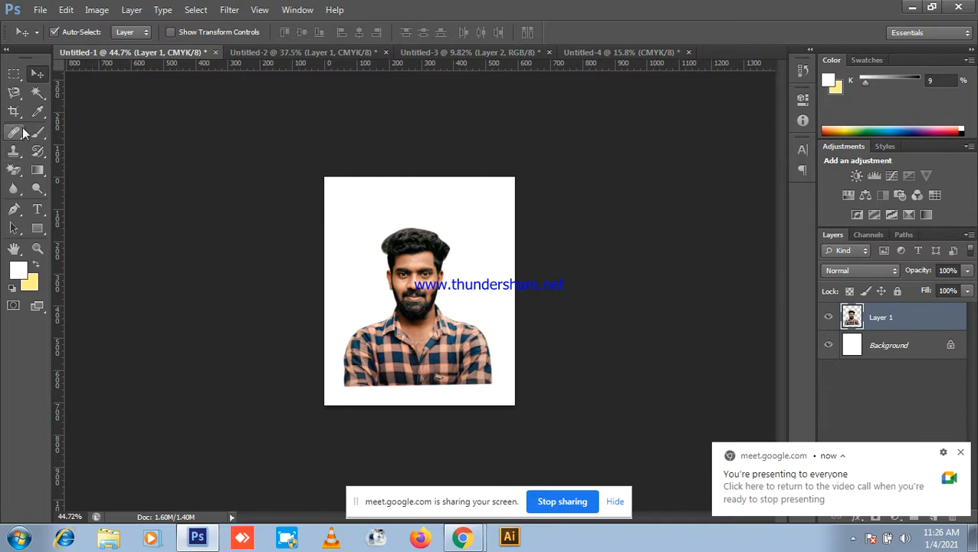
Step: Try a 40 × 50 mm crop, then revert to original ratio and cancel it
click(14, 113)
click(15, 113)
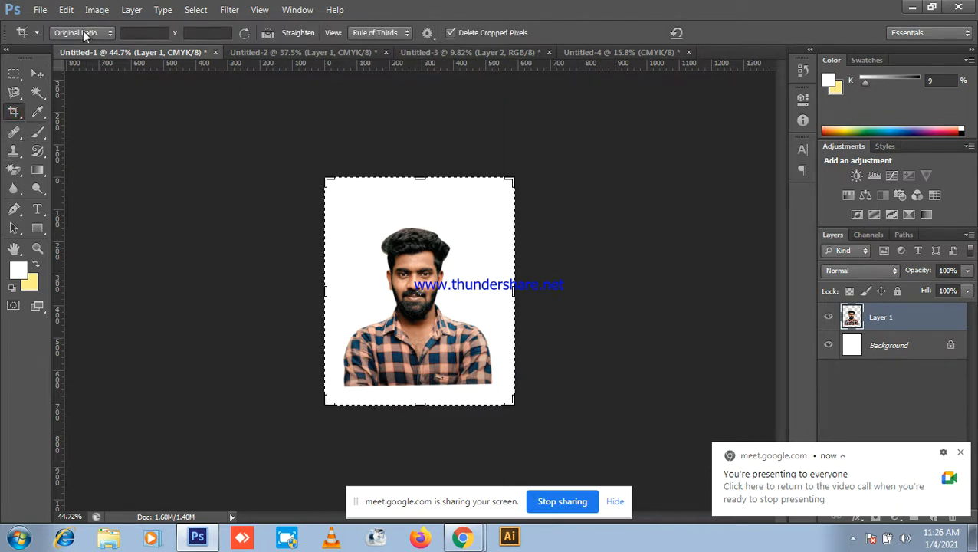
click(153, 33)
text(40mm)
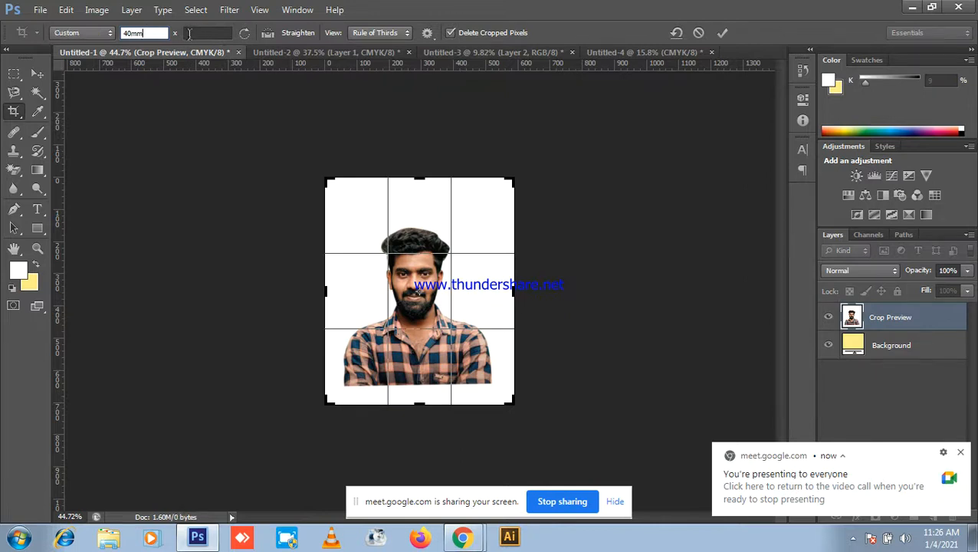
click(188, 33)
text(5)
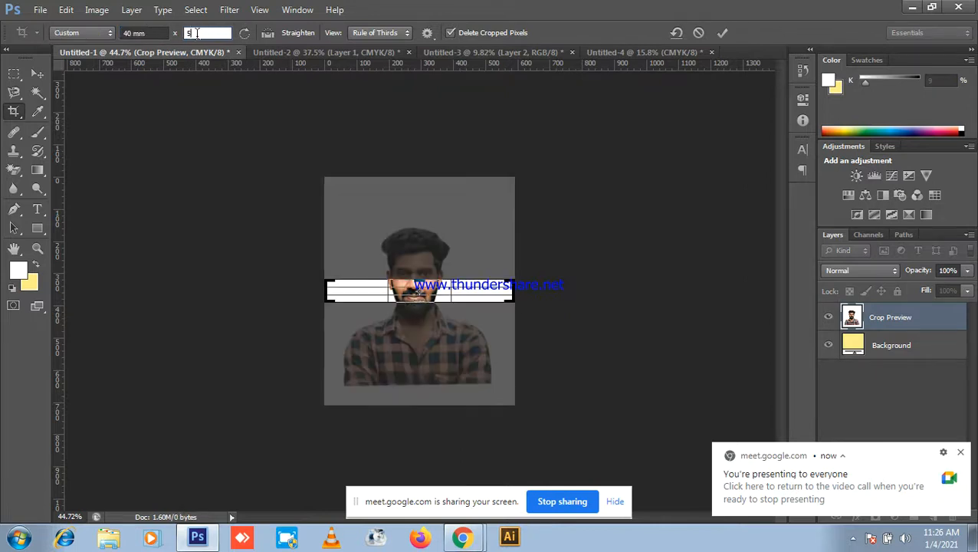
text(0n)
key(BackSpace)
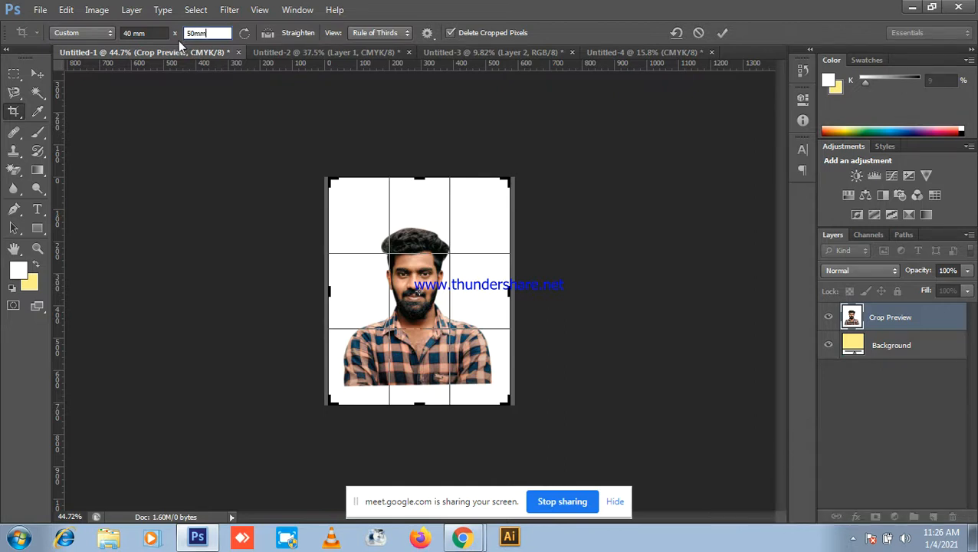
text(mm)
click(83, 32)
click(83, 72)
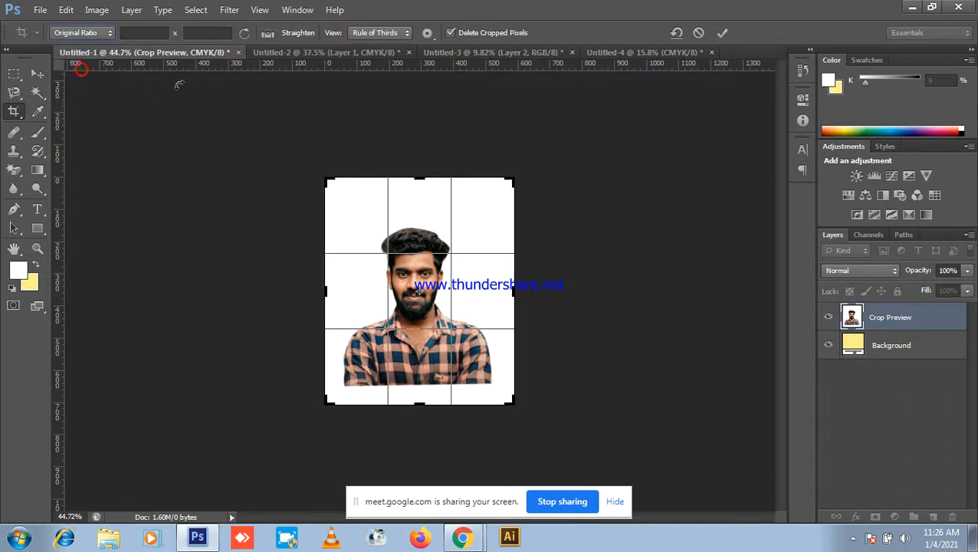
key(Return)
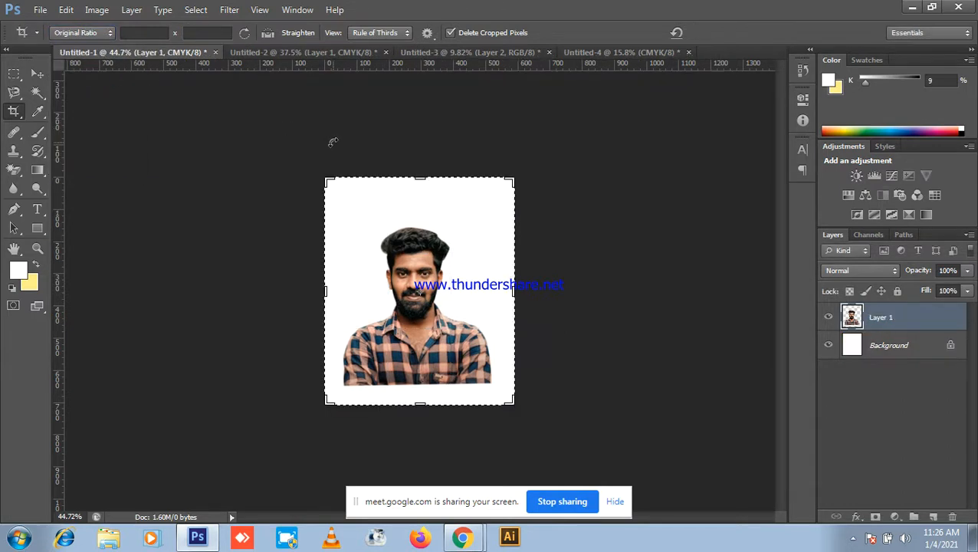
Step: Lower the portrait slightly, add an empty Layer 2, and pick dark navy 161886
click(37, 72)
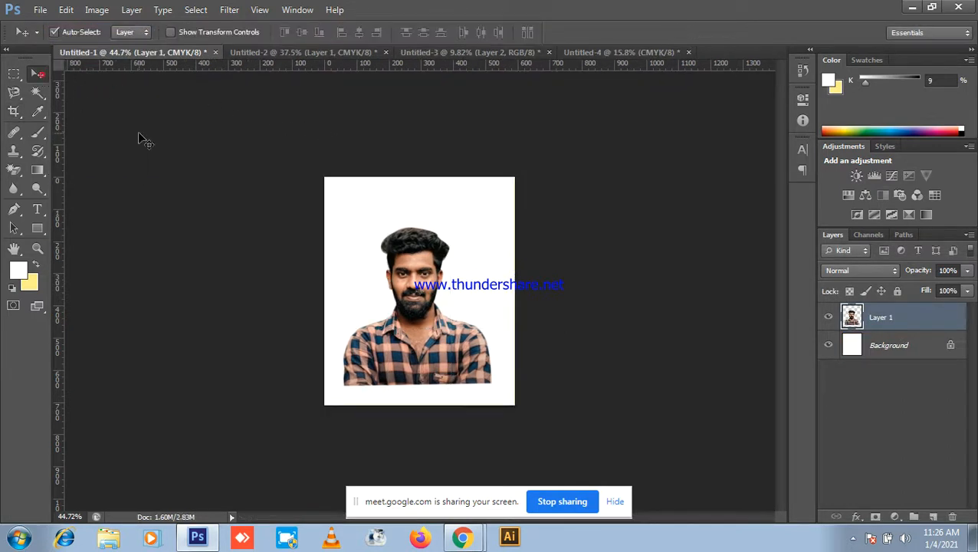
scroll(445, 293, up, 1)
drag(418, 281, 421, 304)
scroll(678, 368, down, 4)
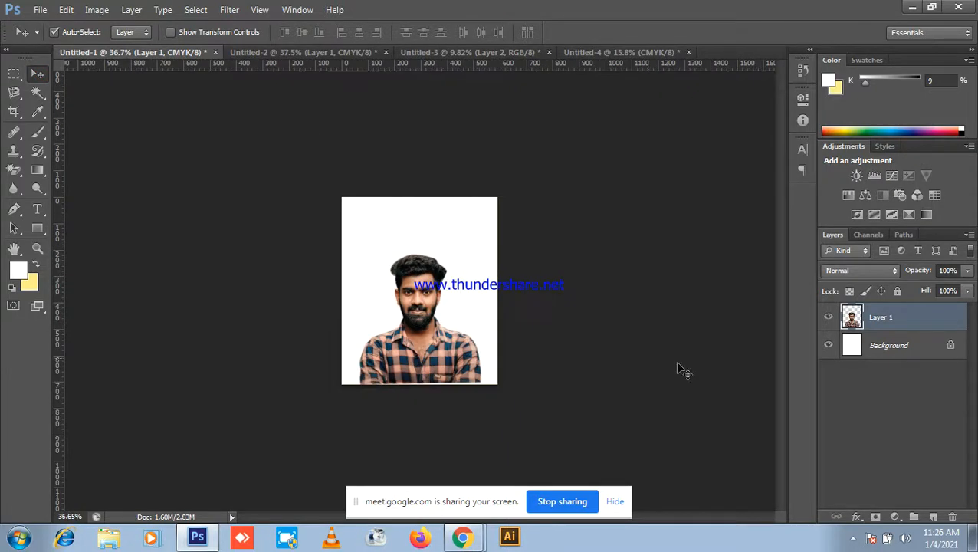
click(934, 519)
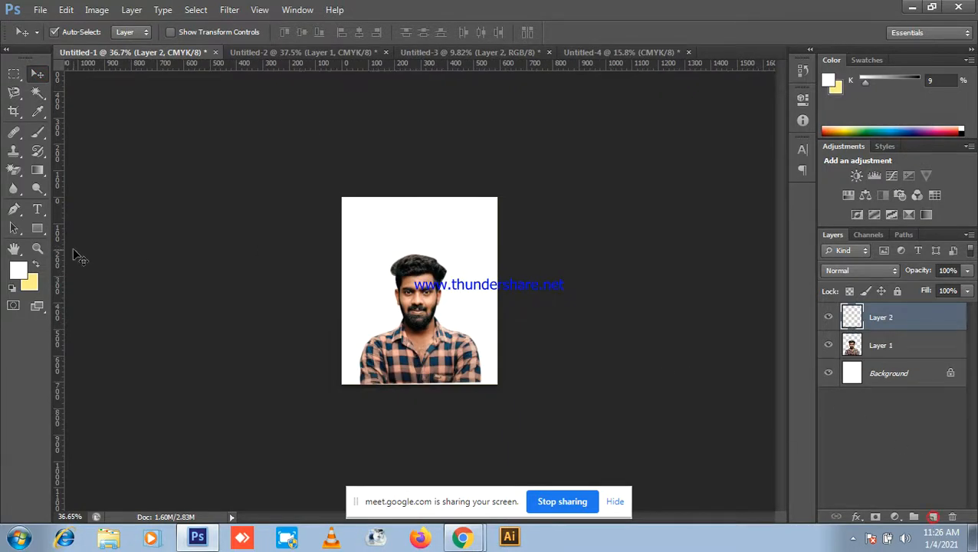
click(18, 270)
click(761, 145)
Step: Fill Layer 2 with a lighter blue and move it beneath the portrait layer
click(745, 85)
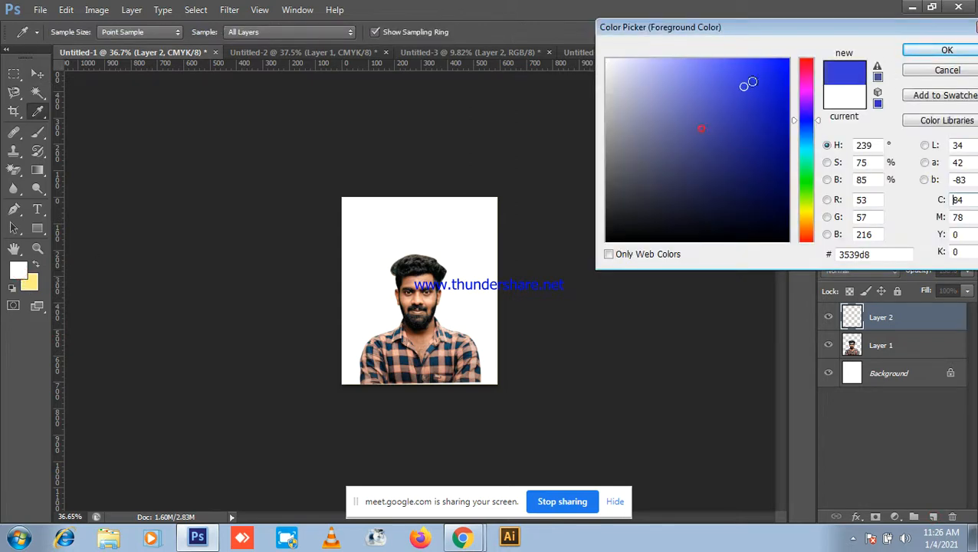
click(925, 52)
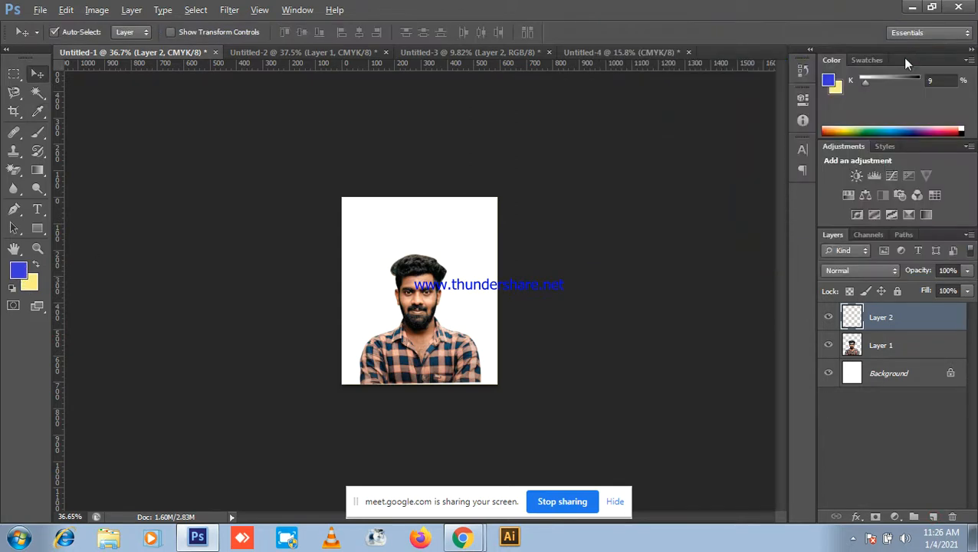
key(alt+BackSpace)
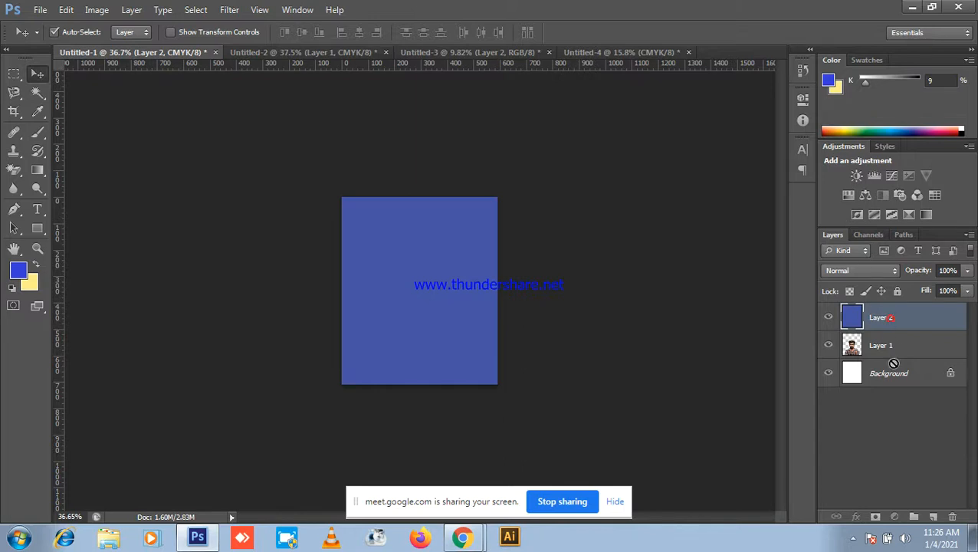
drag(894, 363, 844, 354)
Step: Shift the portrait slightly upward on the canvas and reselect the blue background layer
scroll(648, 306, up, 2)
click(415, 307)
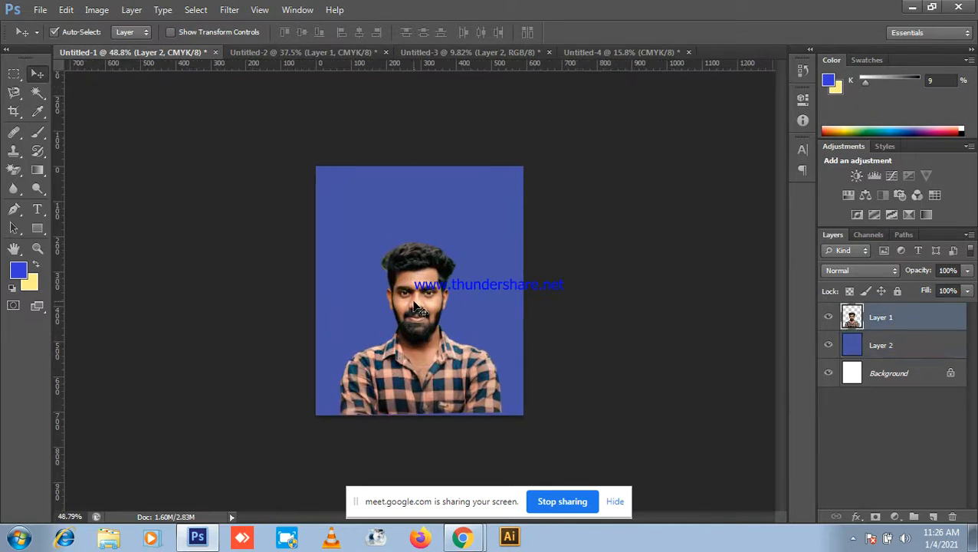
drag(415, 306, 415, 287)
scroll(479, 283, down, 2)
click(479, 282)
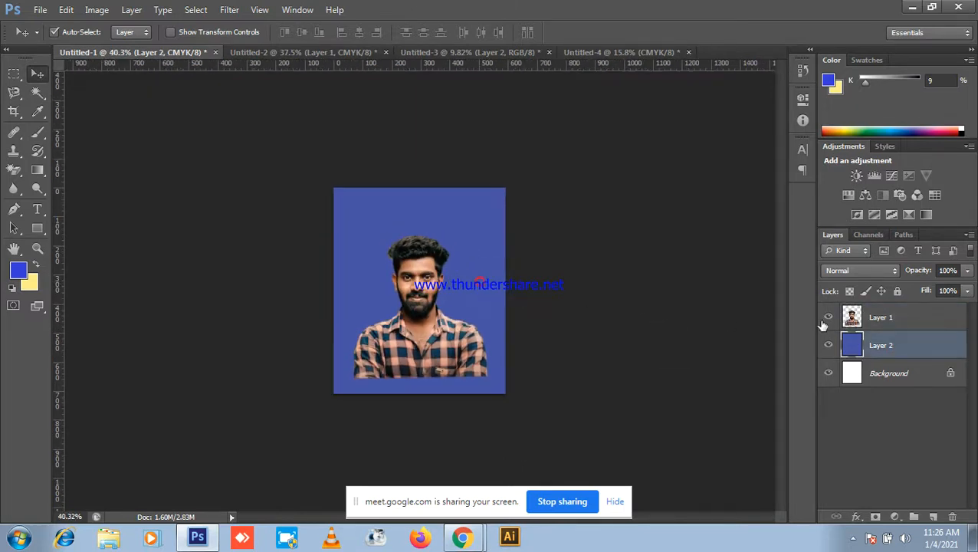
click(66, 10)
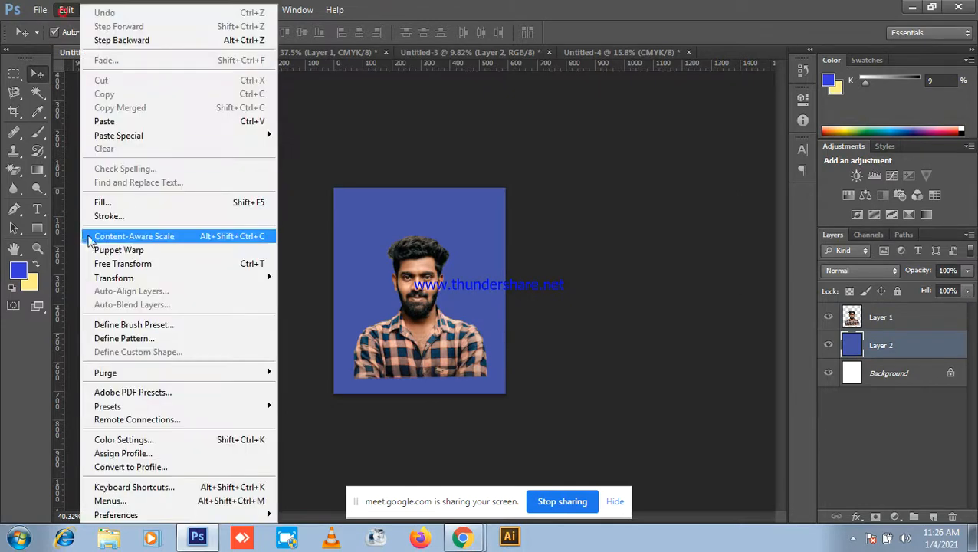
Step: Apply a white stroke to the blue layer with Location set to Outside
click(115, 220)
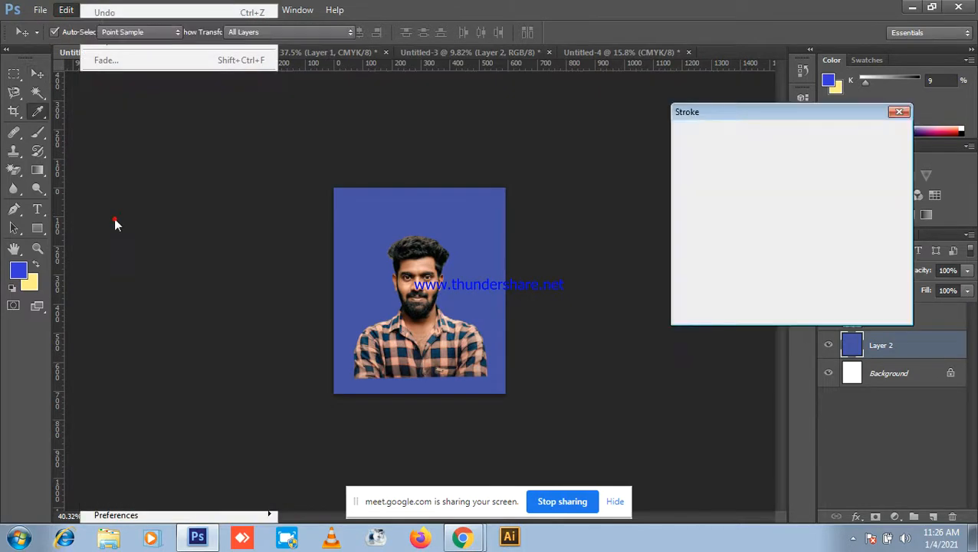
click(754, 174)
click(607, 60)
click(930, 49)
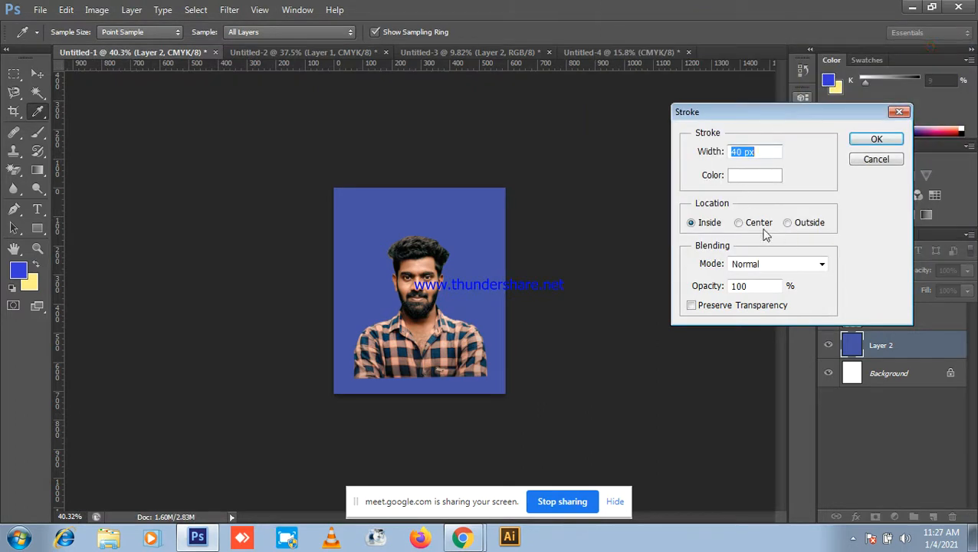
click(798, 223)
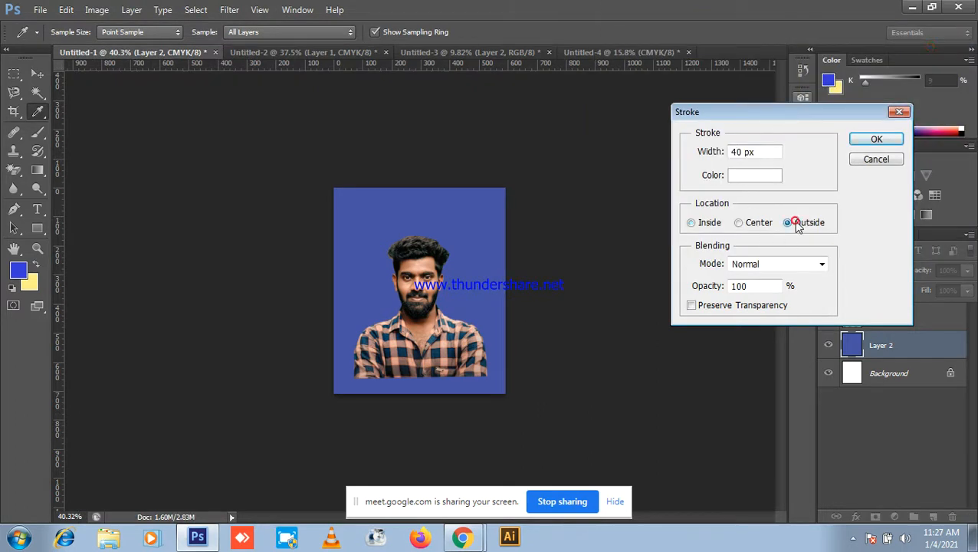
click(876, 140)
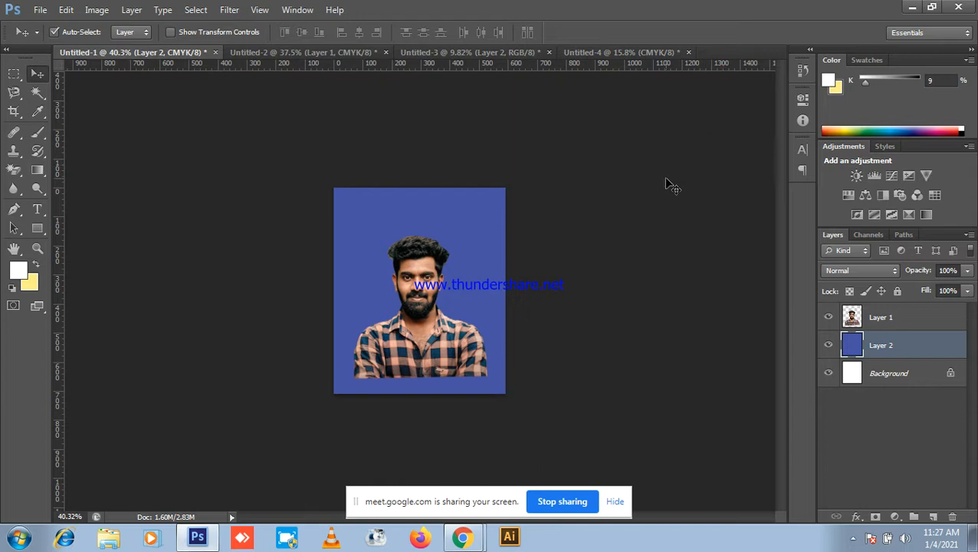
Step: Reapply the 40 px white stroke along the inside edges, then minimize Photoshop
click(66, 10)
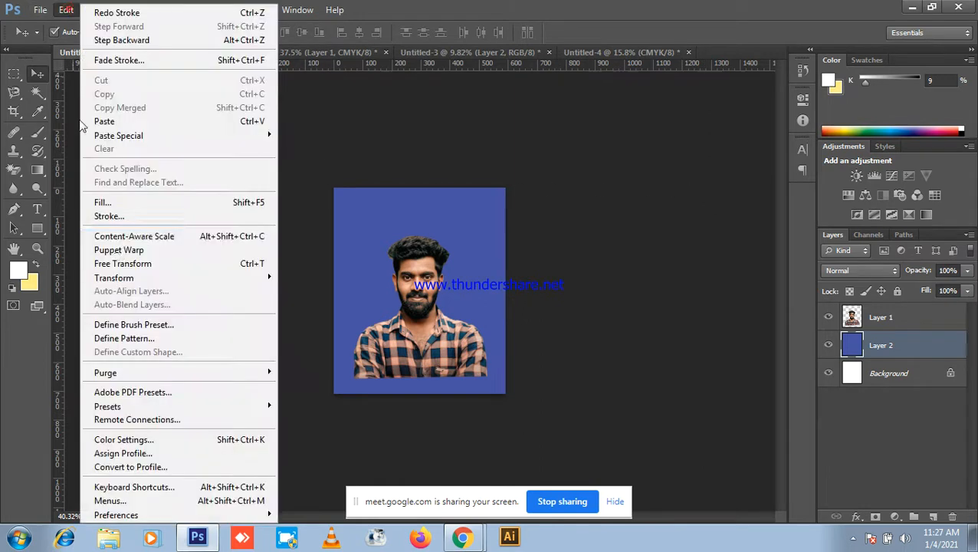
click(115, 216)
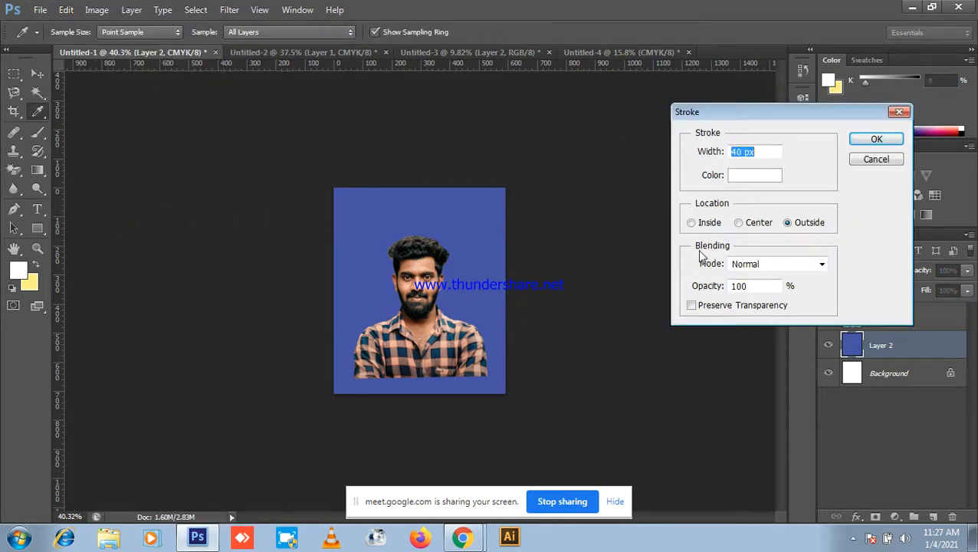
click(693, 223)
click(877, 139)
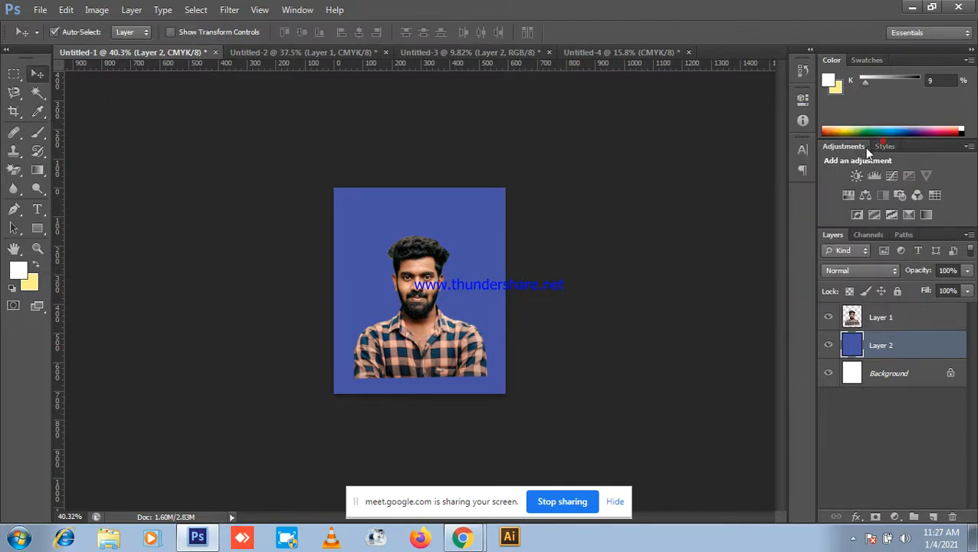
scroll(705, 204, up, 3)
scroll(618, 177, down, 2)
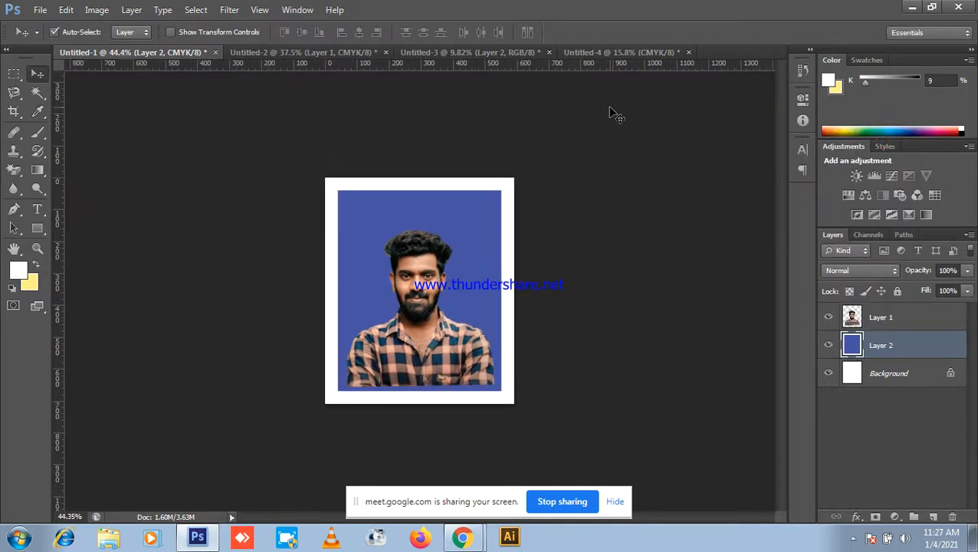
click(915, 7)
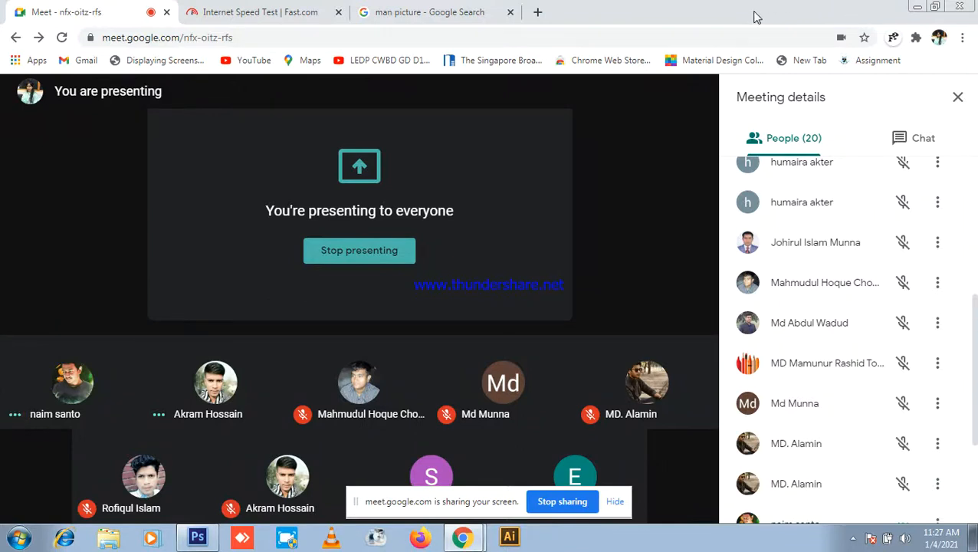
Step: Restore Photoshop, select both the portrait and blue layers, and delete them
click(197, 537)
scroll(183, 485, down, 5)
scroll(480, 160, up, 3)
drag(289, 165, 734, 342)
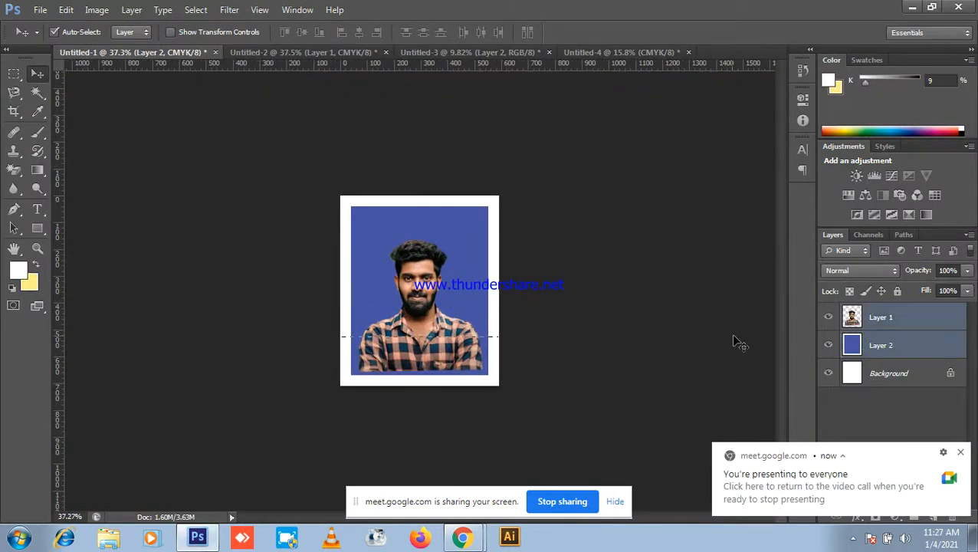
scroll(491, 278, down, 3)
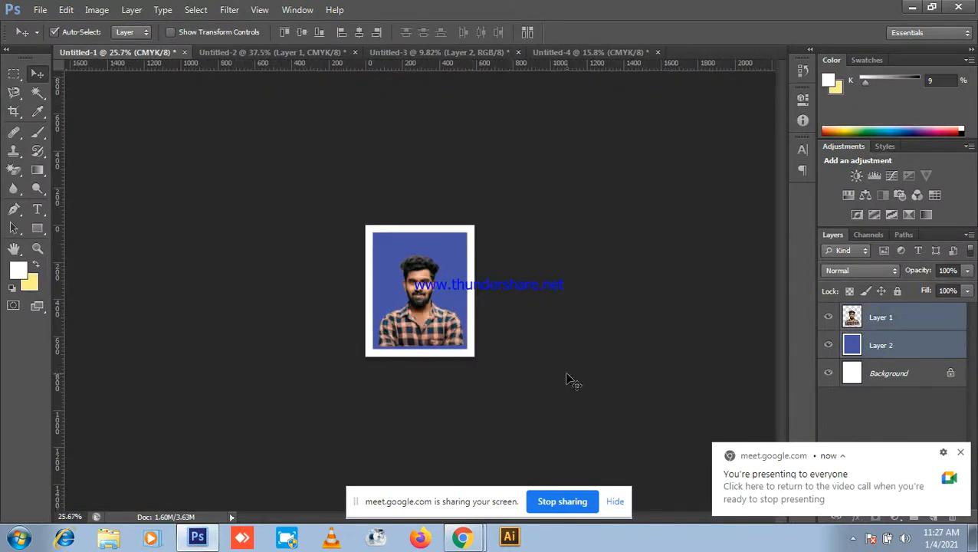
scroll(569, 347, up, 3)
key(Delete)
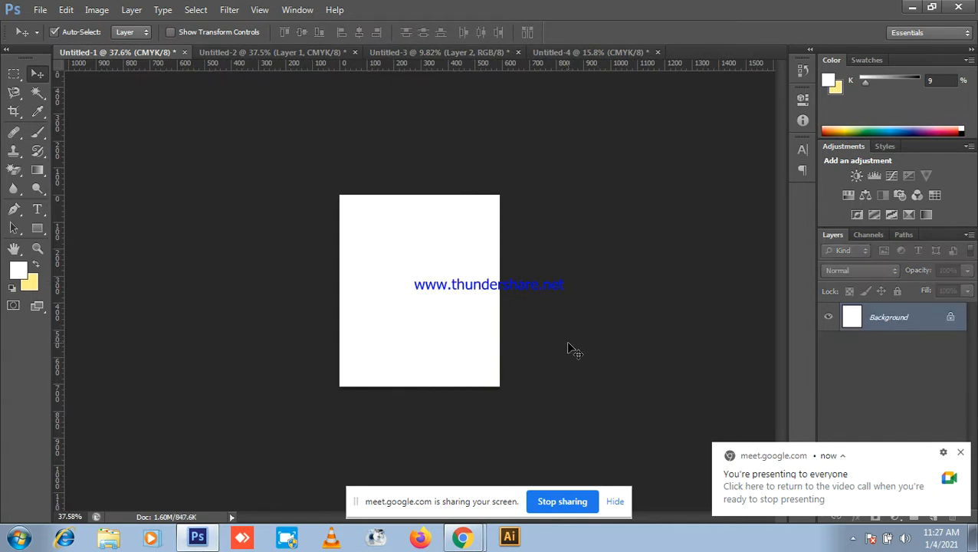
Step: Undo the deletion with Ctrl+Z to bring back both layers, then Shift-select Layer 1
scroll(612, 311, up, 1)
click(912, 7)
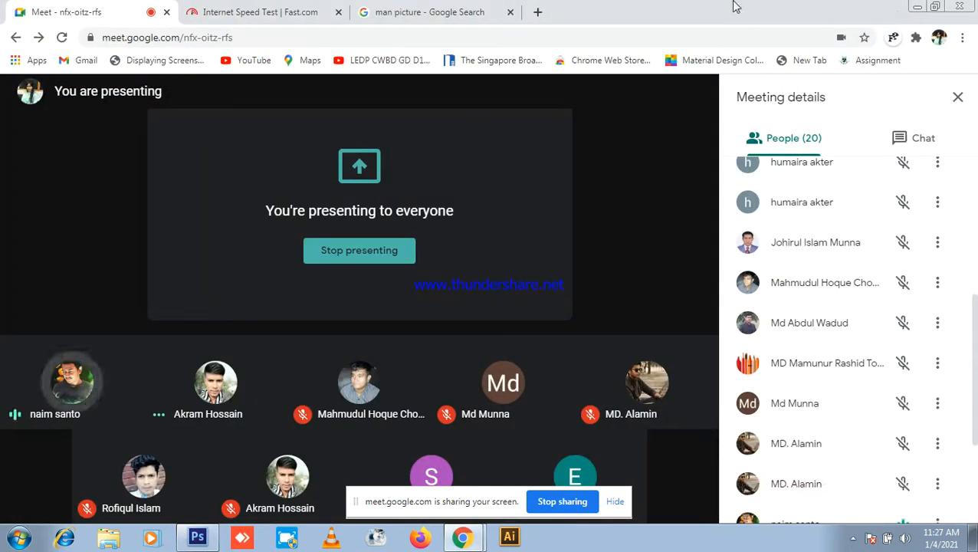
click(197, 537)
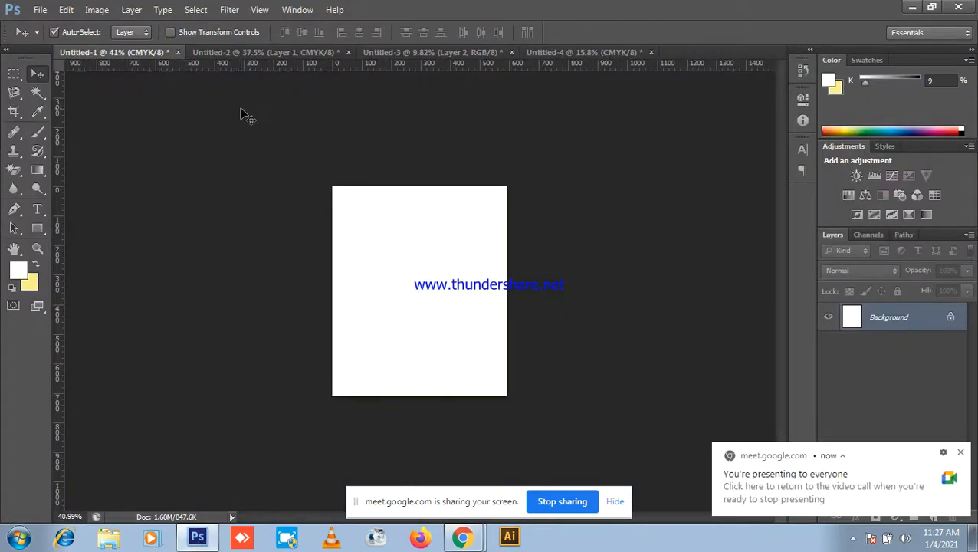
key(ctrl+z)
ctrl+click(906, 320)
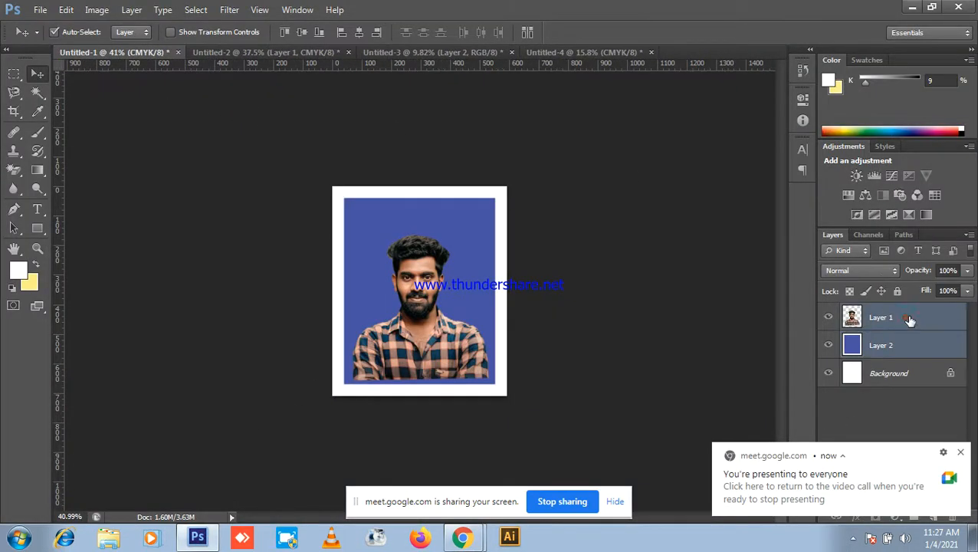
Step: Merge the portrait and blue layers into one image with Merge Visible
right_click(910, 318)
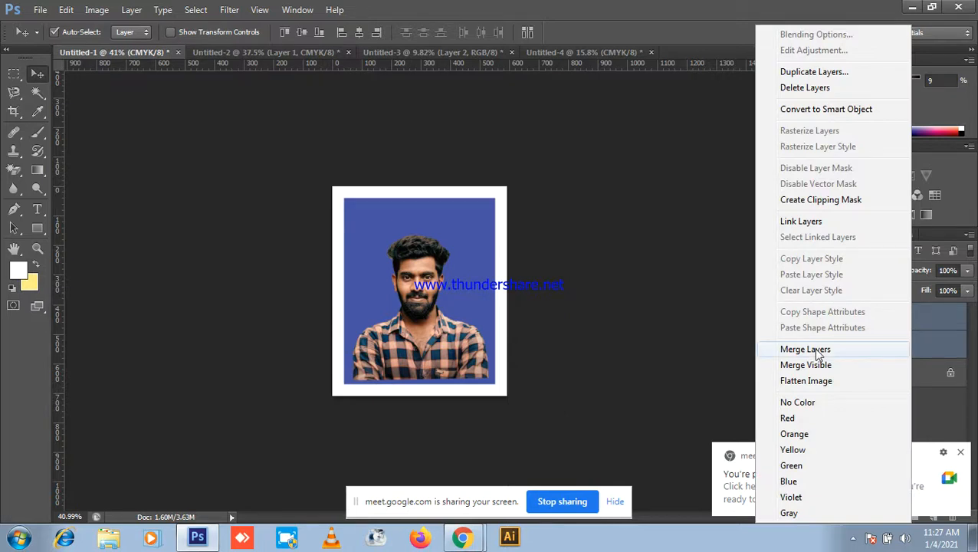
click(68, 12)
click(71, 10)
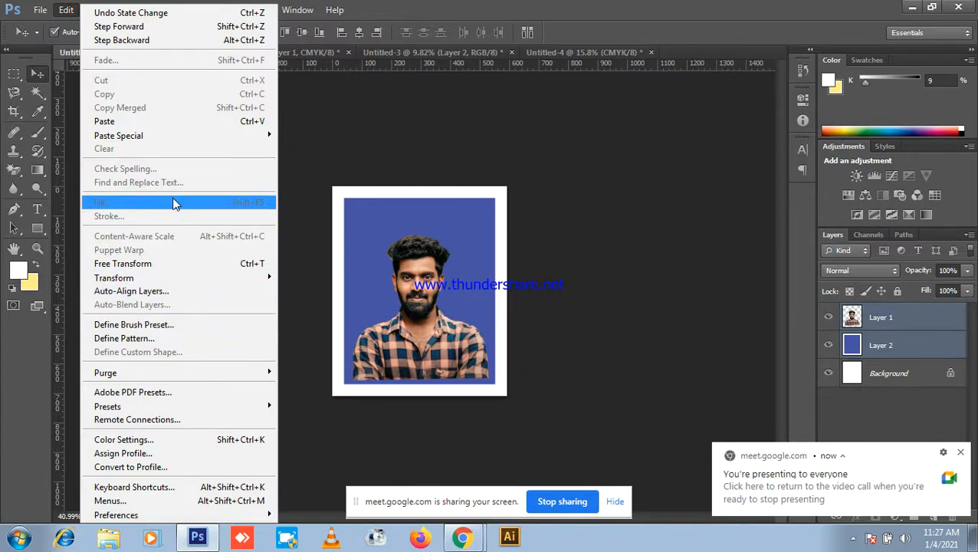
mouse_move(137, 17)
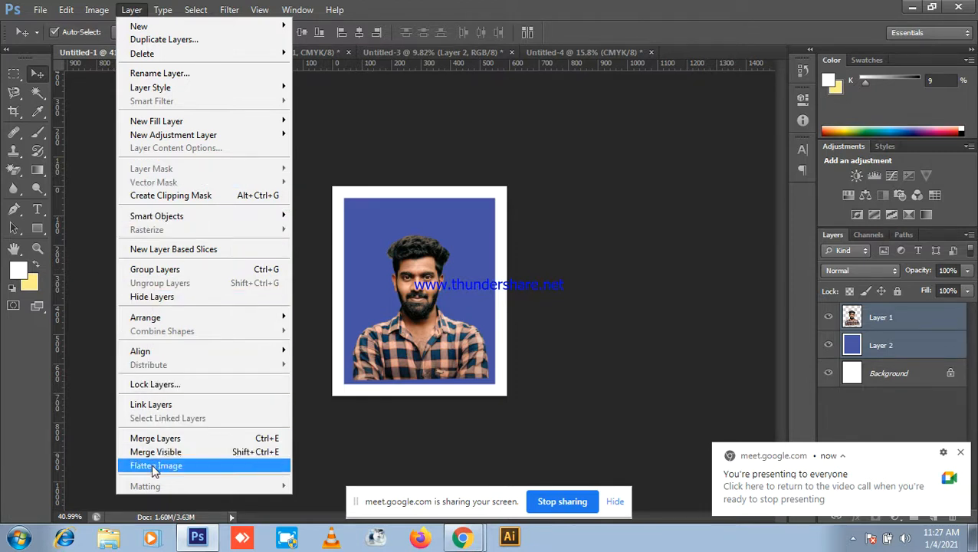
click(274, 442)
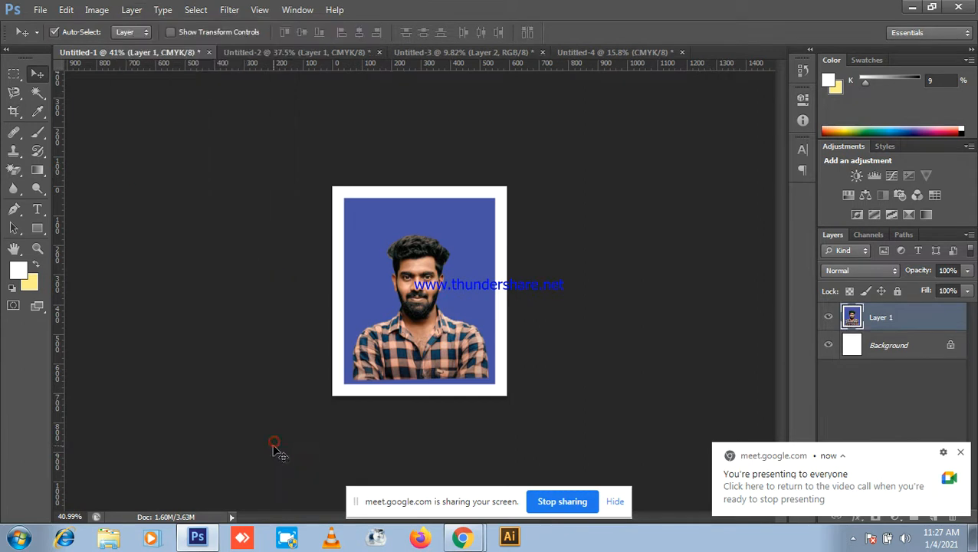
scroll(509, 327, up, 2)
click(97, 9)
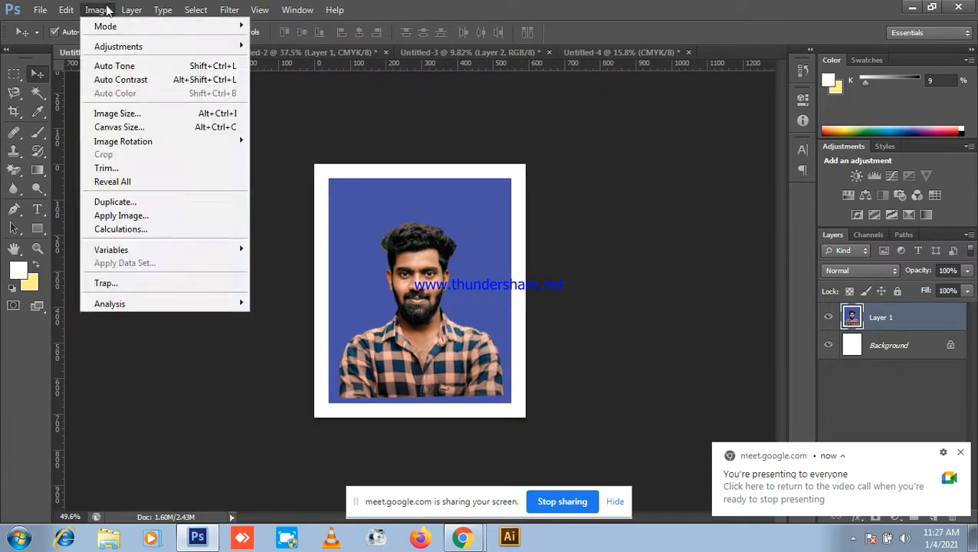
click(154, 454)
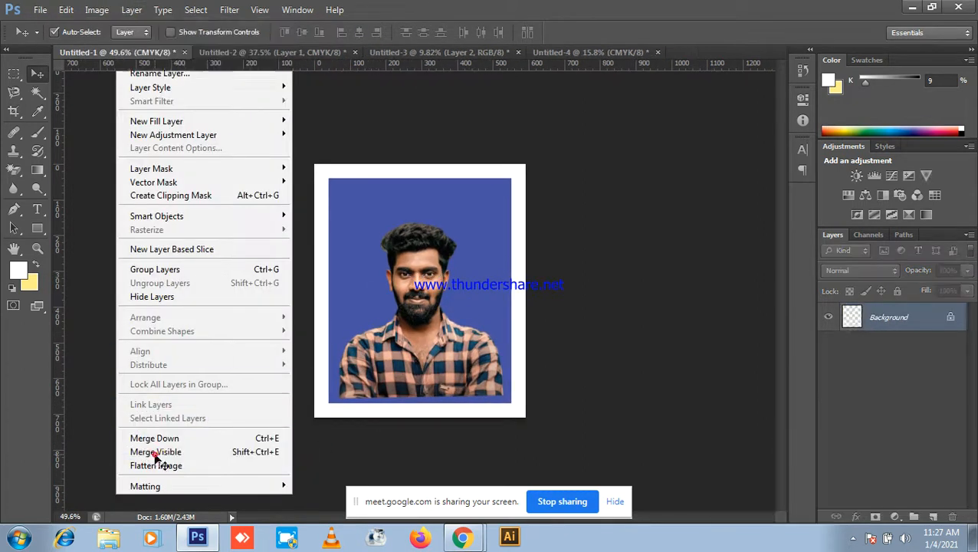
Step: Dismiss the locked-layer alert, copy the merged photo to Layer 1, then minimize Photoshop
scroll(453, 219, down, 2)
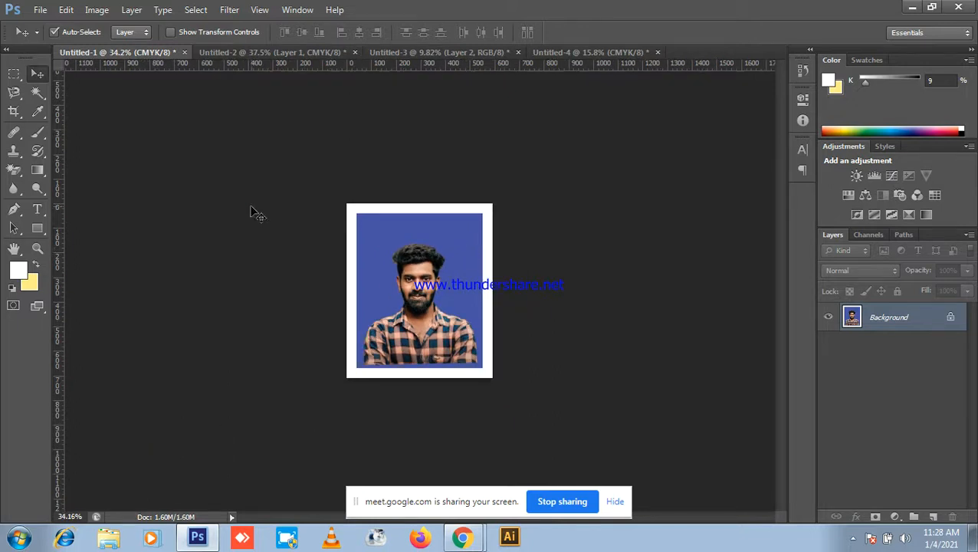
drag(527, 359, 707, 321)
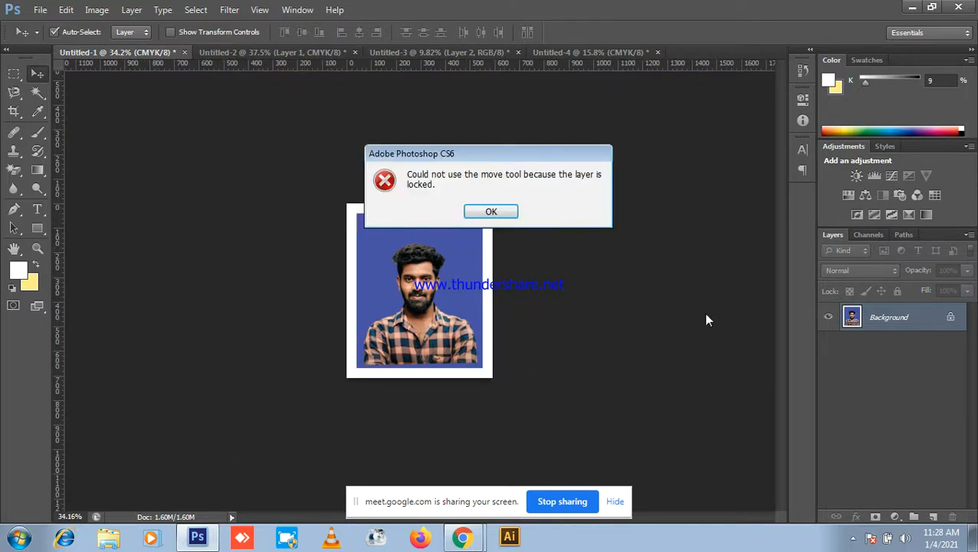
click(491, 212)
key(ctrl+j)
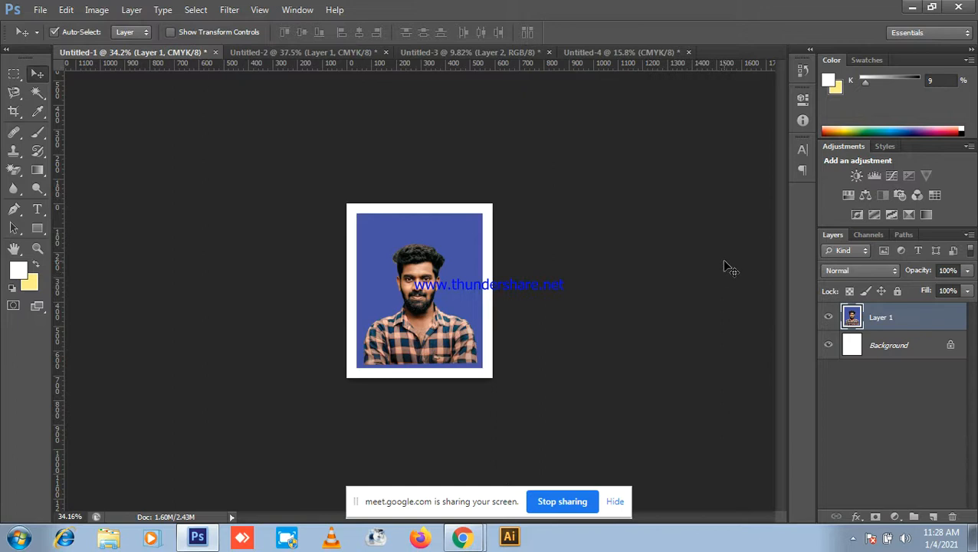
click(912, 6)
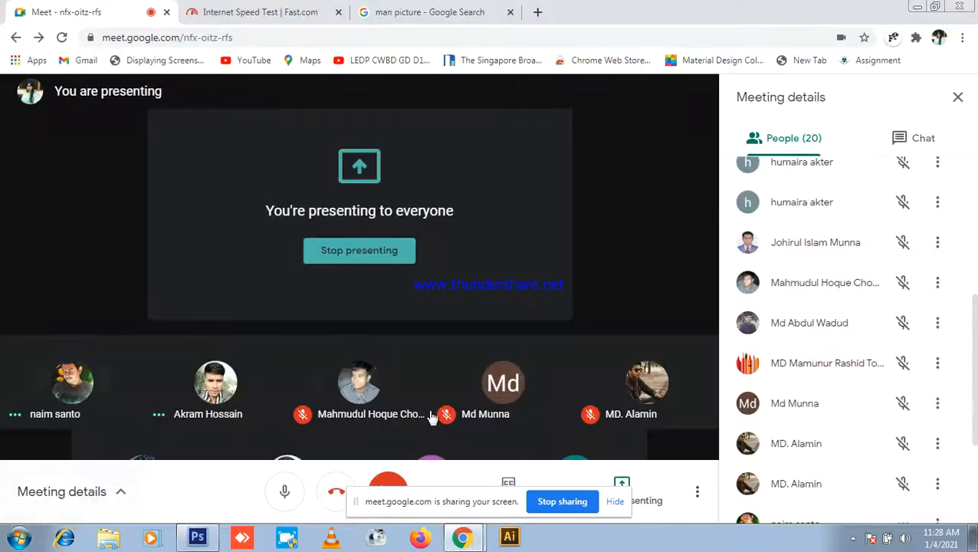
Step: Hide Meet's screen-sharing bar, scroll through the People panel, and return to Photoshop
click(197, 537)
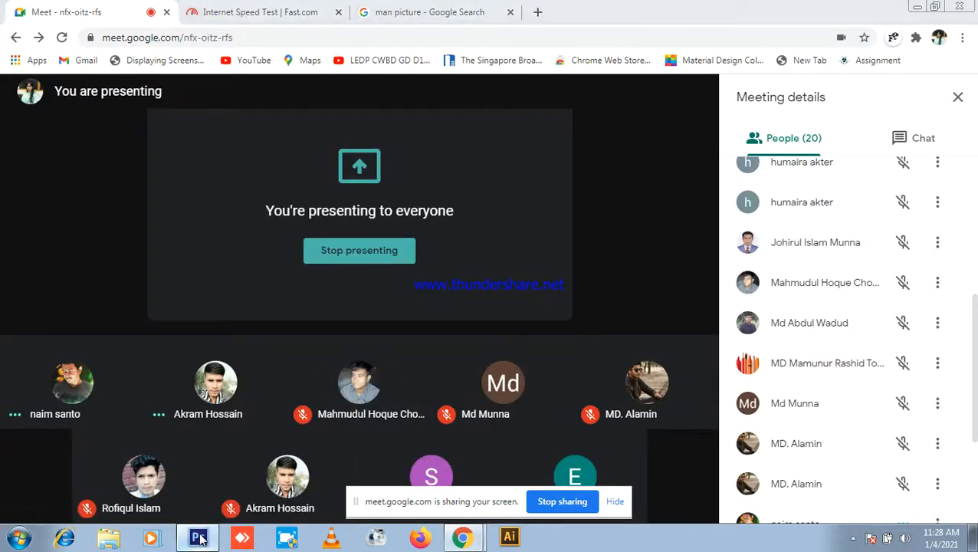
click(913, 6)
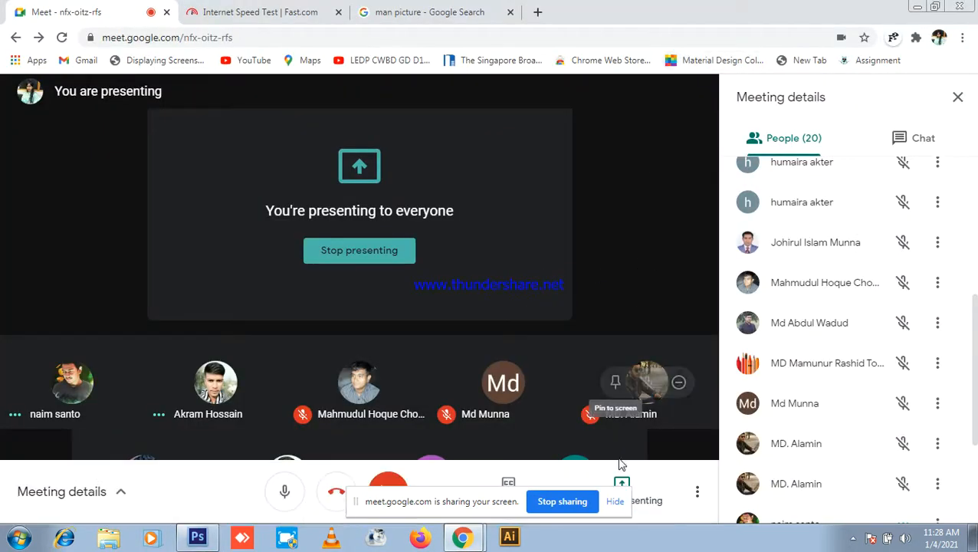
click(615, 502)
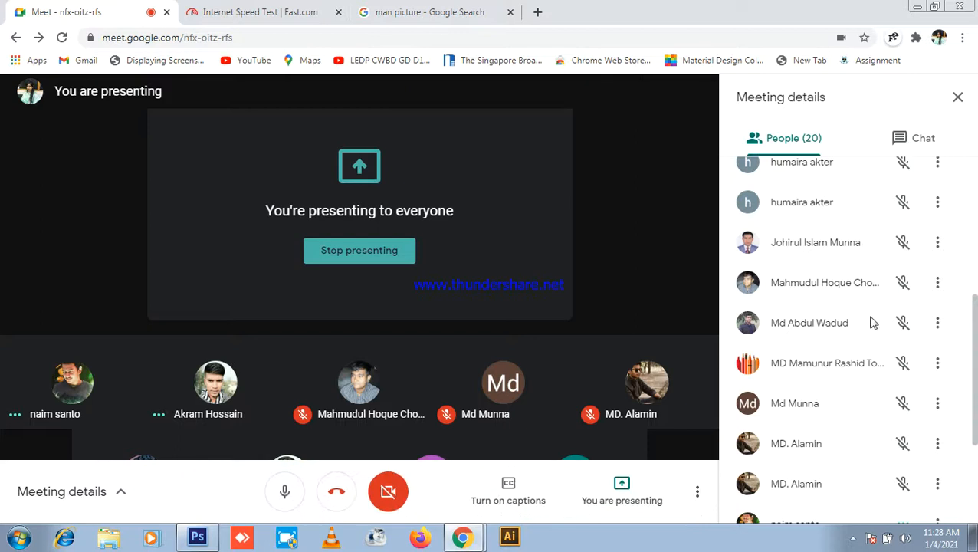
scroll(874, 338, down, 3)
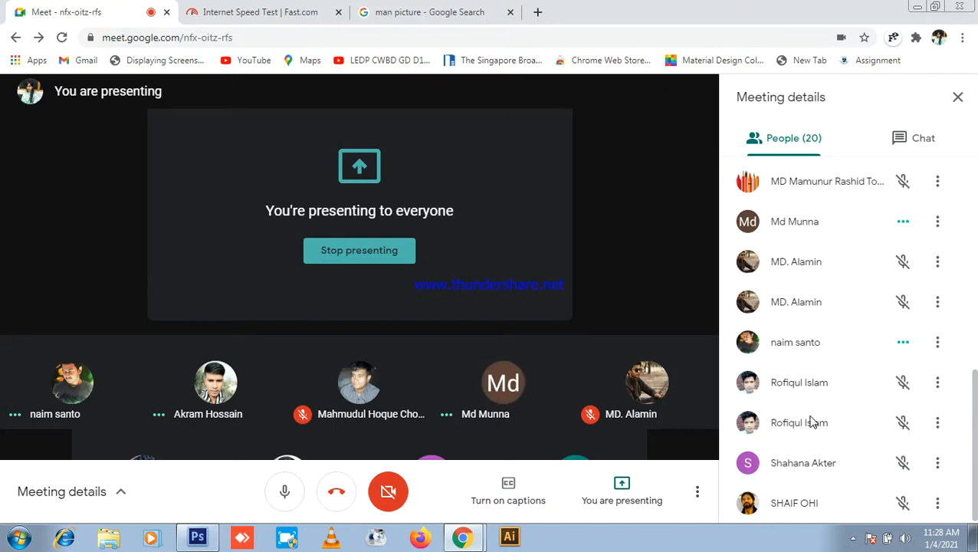
click(201, 537)
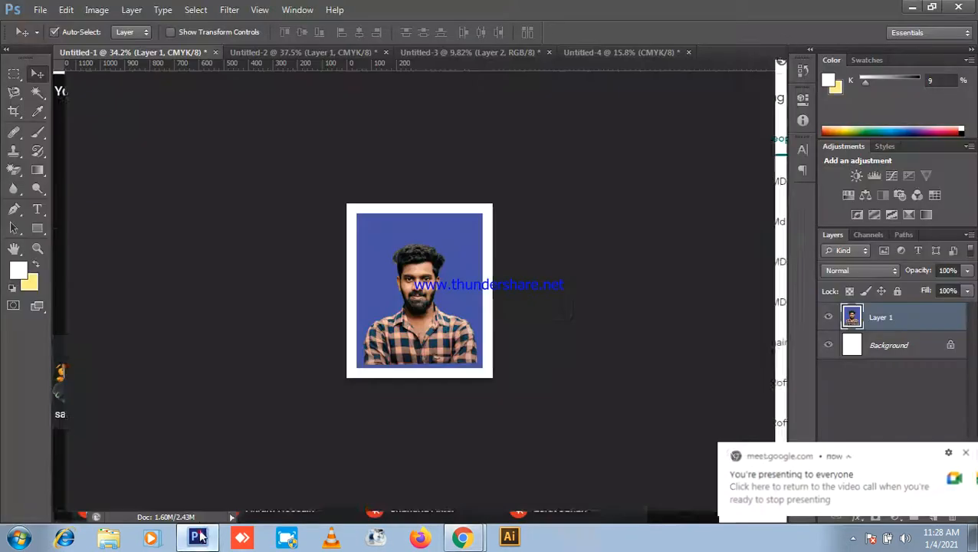
Step: Dismiss the Meet notification, mute the microphone, and switch back to Photoshop
scroll(376, 372, down, 2)
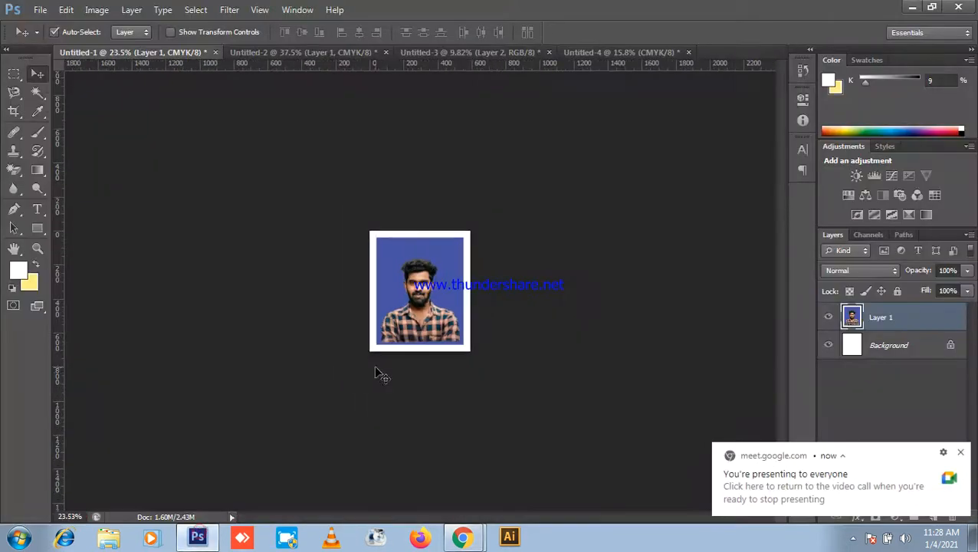
click(959, 453)
scroll(852, 463, up, 8)
click(912, 6)
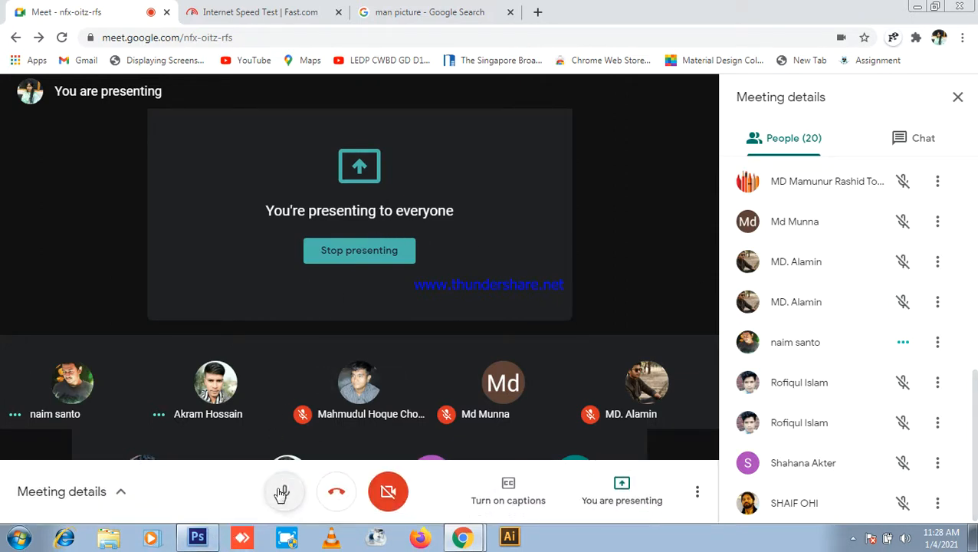
click(283, 492)
key(alt+Tab)
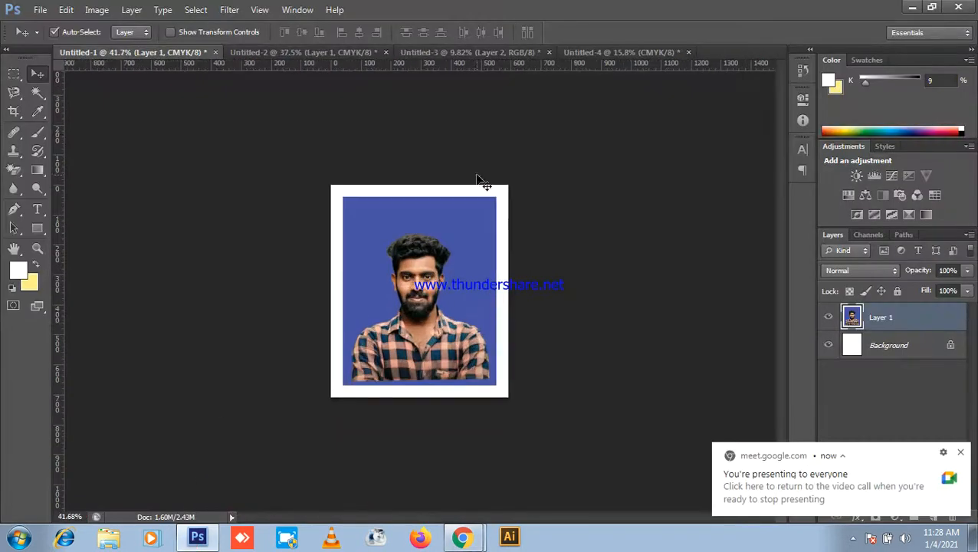
scroll(477, 178, up, 2)
Step: Nudge the portrait slightly down inside its white border in Untitled-1
mouse_move(420, 288)
mouse_down()
mouse_move(418, 299)
mouse_move(426, 293)
mouse_up()
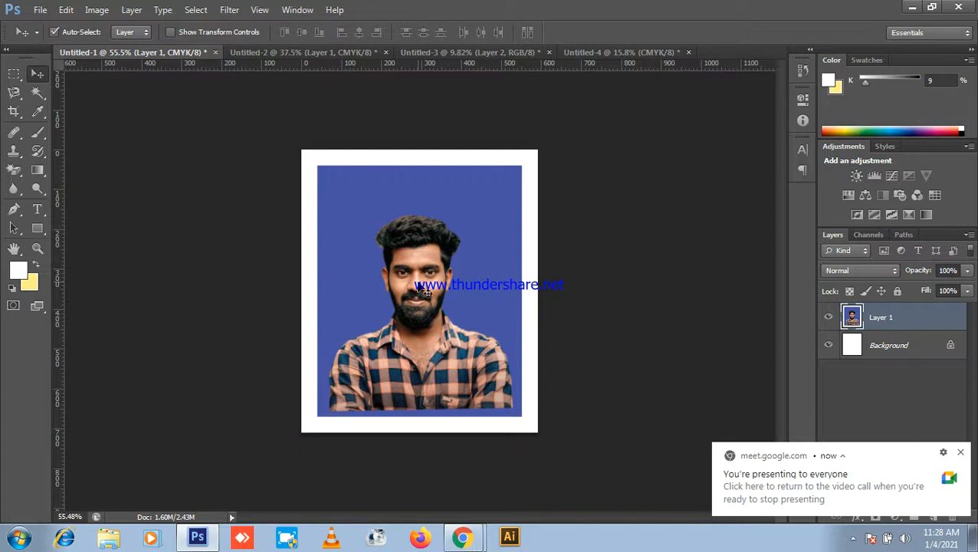
scroll(420, 287, down, 3)
scroll(429, 280, up, 5)
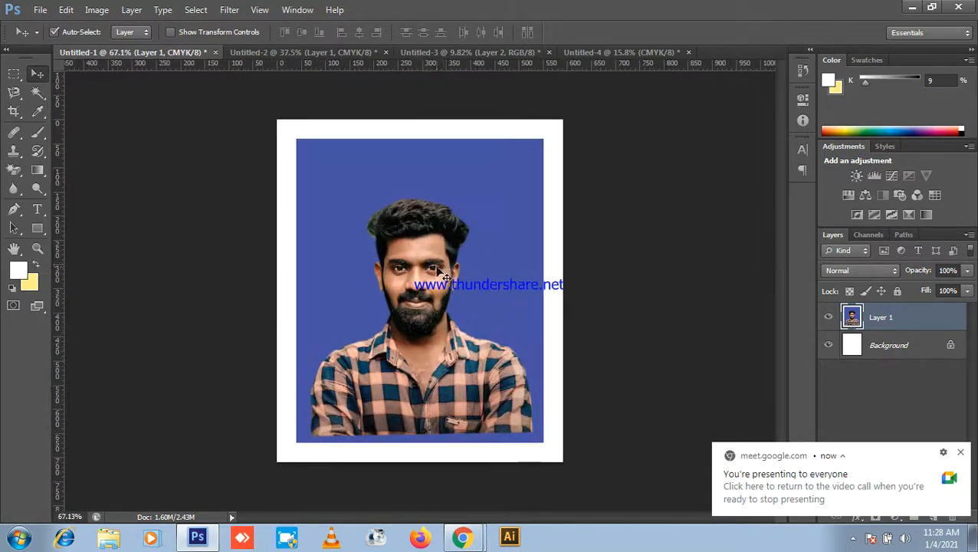
scroll(441, 273, up, 3)
Step: In Untitled-2, shift the portrait left and down to centre it within the border
click(315, 51)
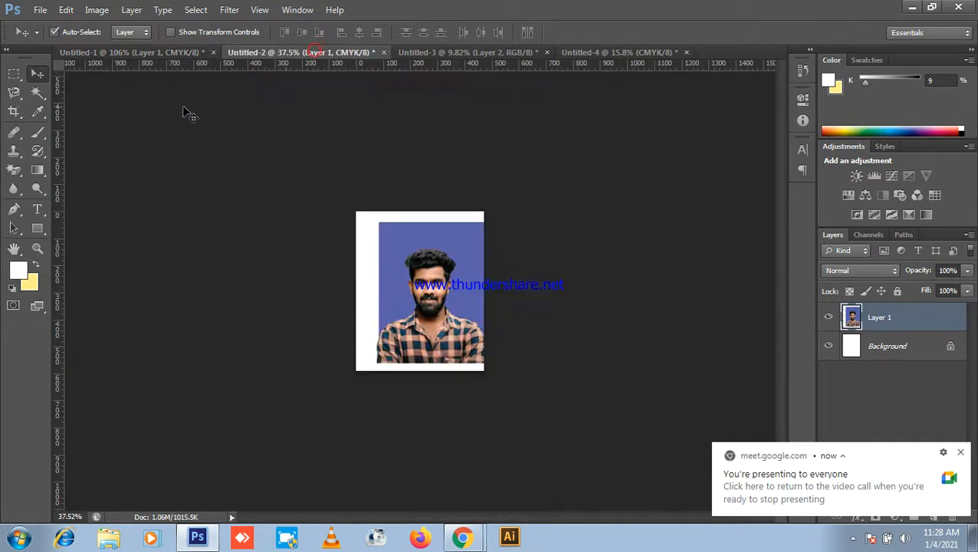
scroll(560, 388, up, 2)
mouse_move(470, 332)
mouse_down()
mouse_move(452, 351)
mouse_move(451, 325)
mouse_move(452, 335)
mouse_up()
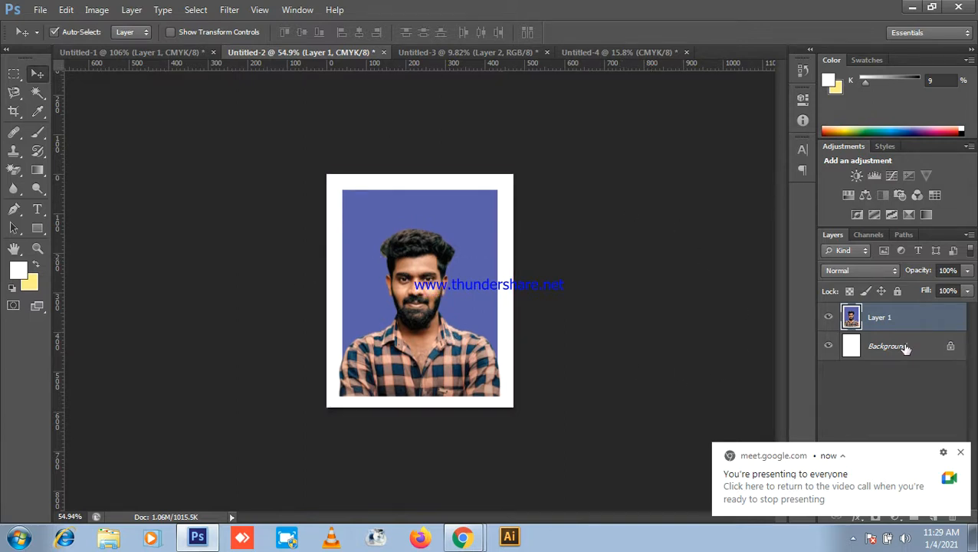
click(961, 452)
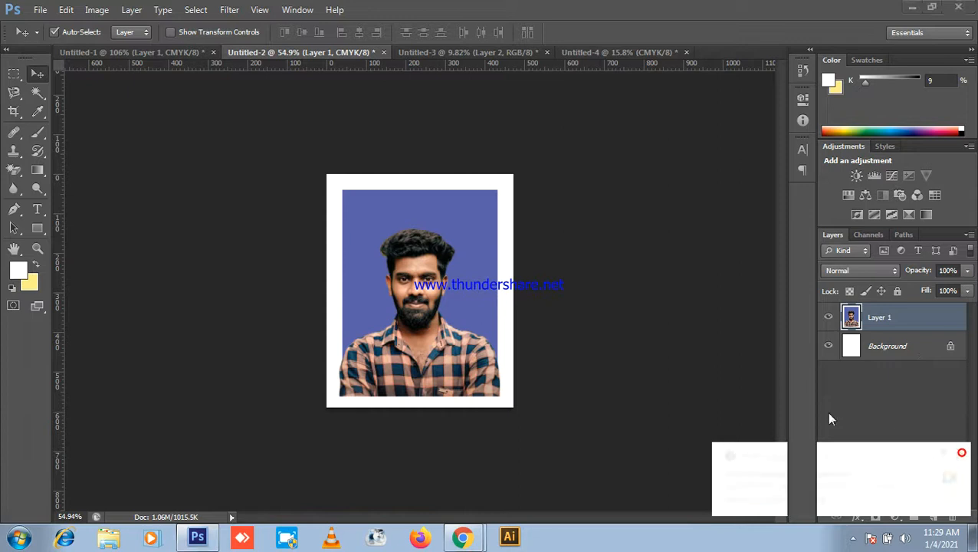
drag(469, 325, 469, 324)
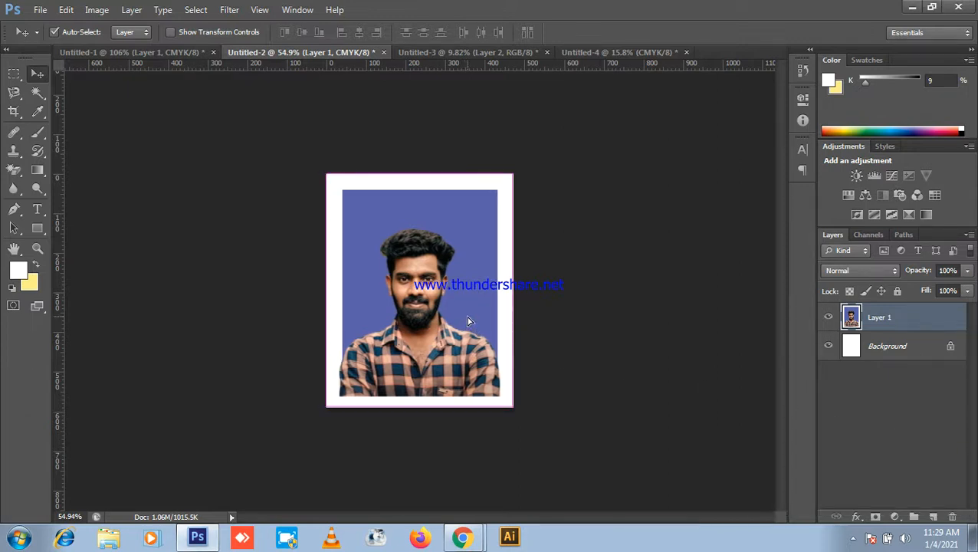
scroll(571, 345, up, 1)
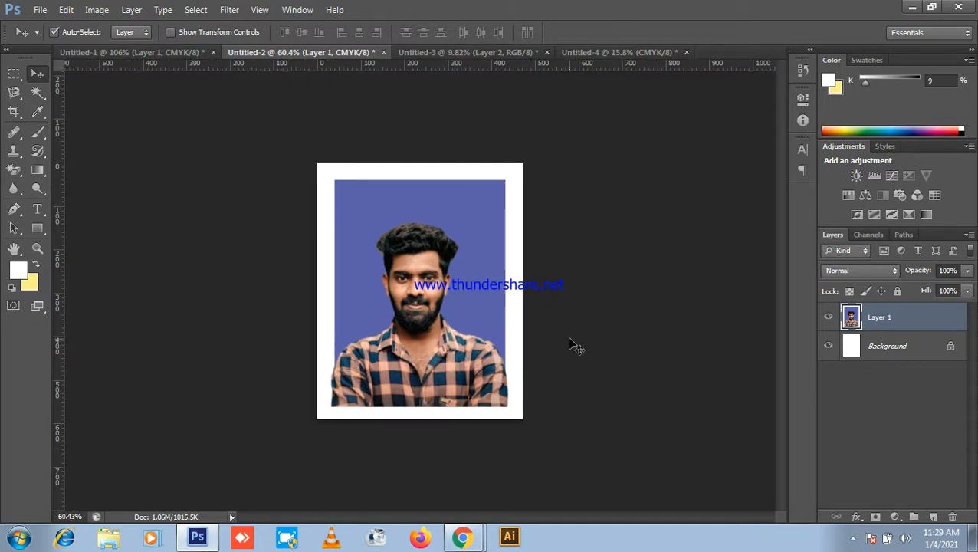
click(591, 337)
scroll(598, 338, down, 2)
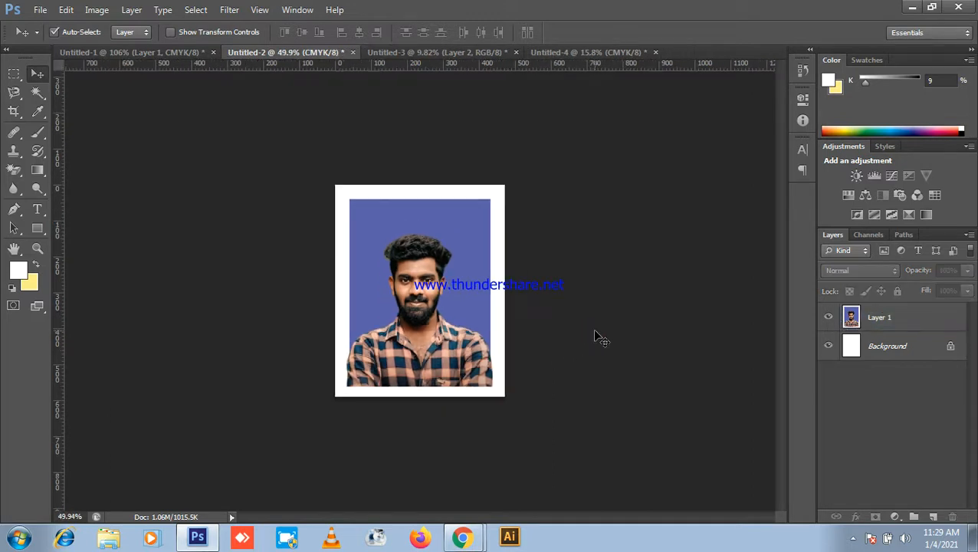
click(418, 297)
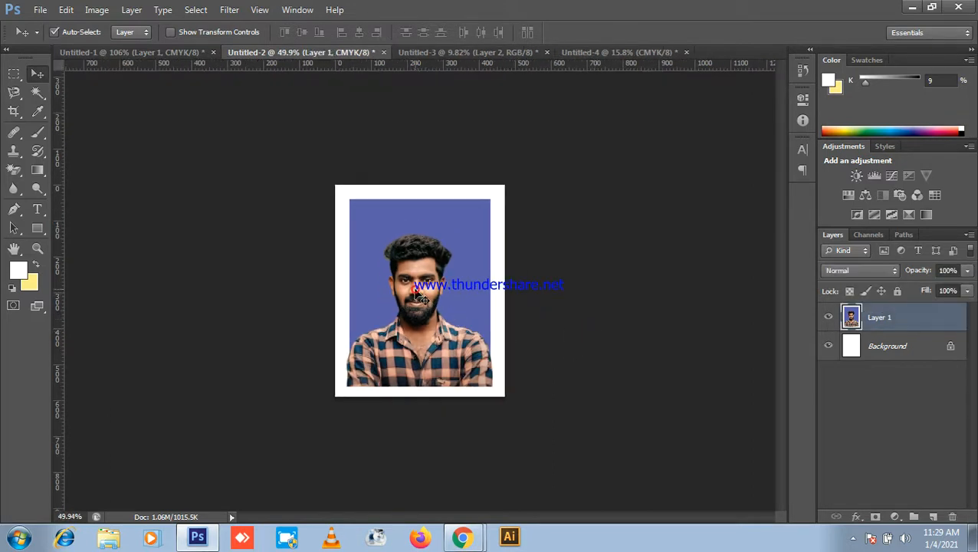
click(618, 317)
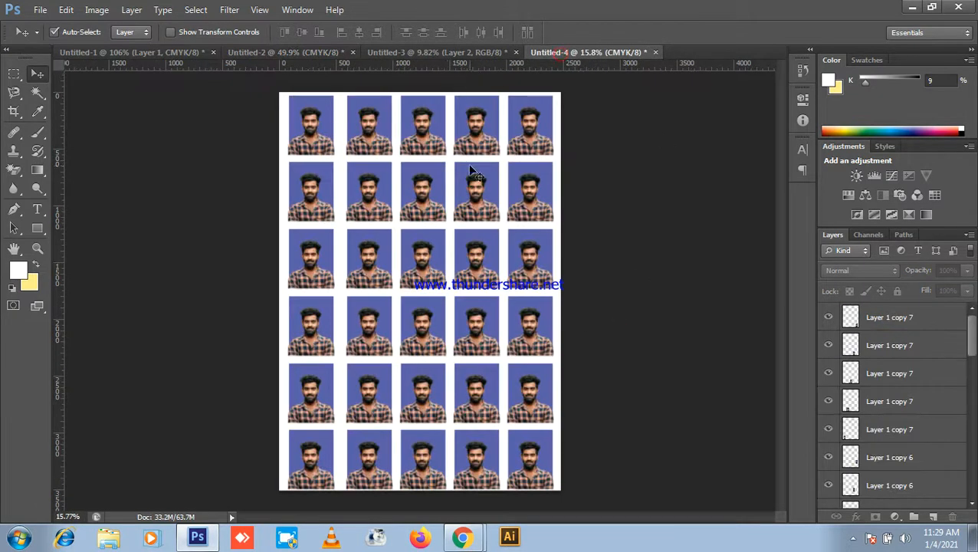
Step: Show Untitled-4's 5x6 sheet of thirty portraits, then minimize Photoshop
scroll(484, 184, down, 1)
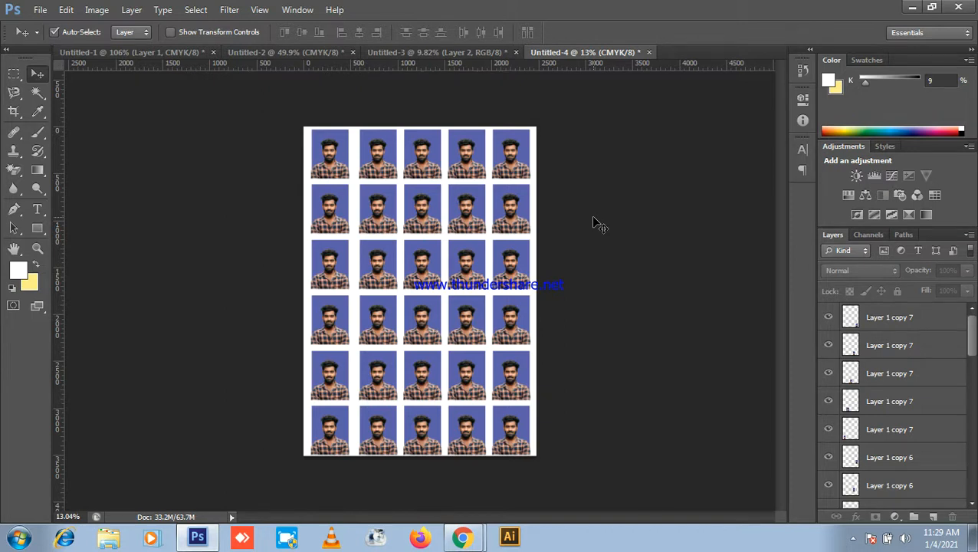
click(912, 7)
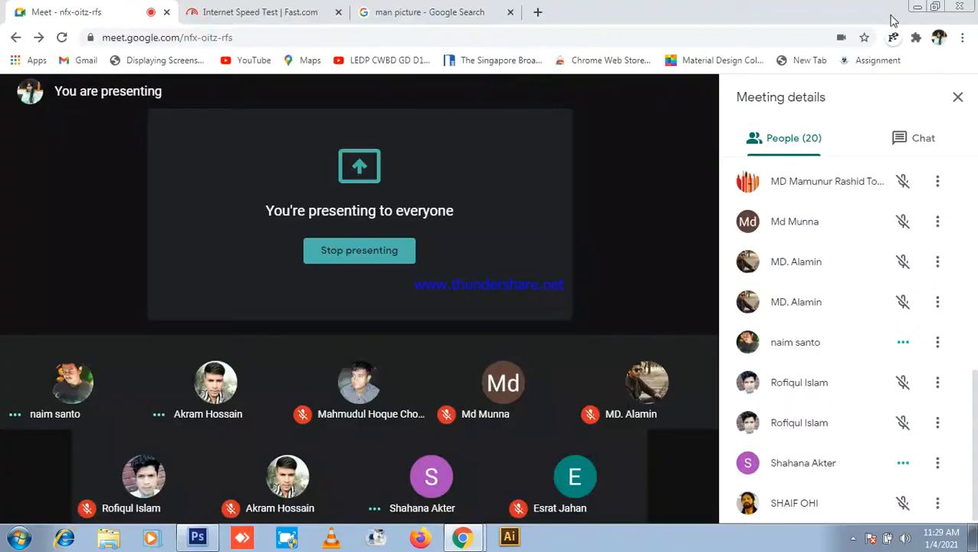
Step: Toggle the Meet microphone on and back off, then restore Photoshop's passport-photo sheet
click(287, 490)
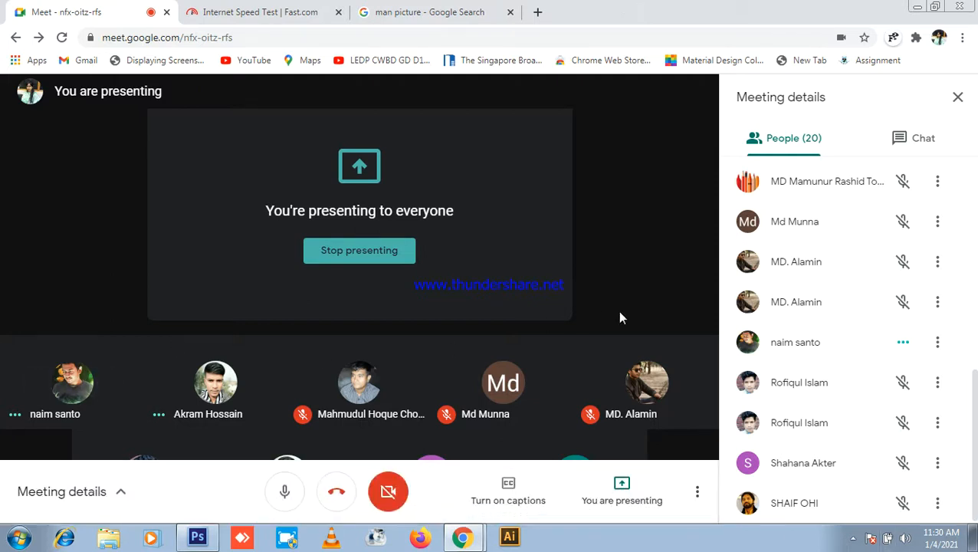
click(286, 489)
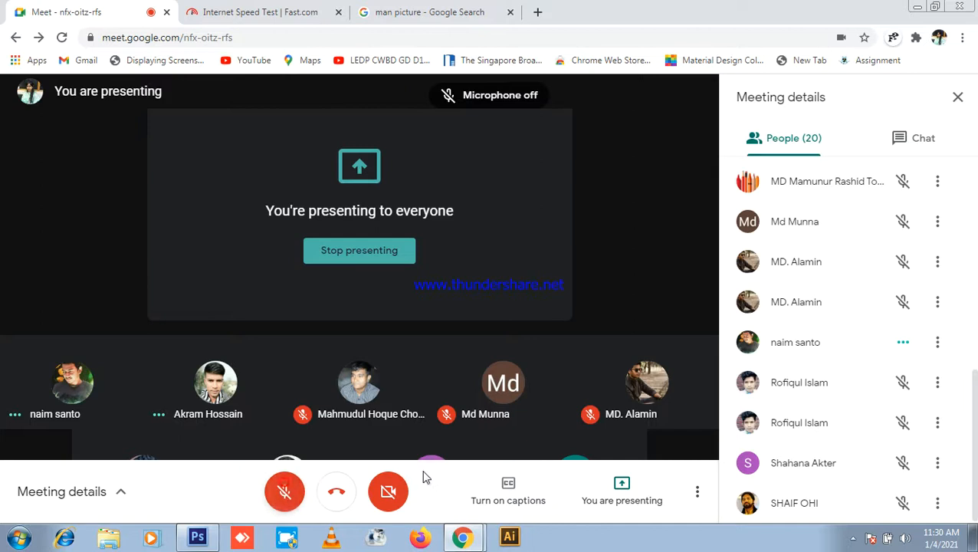
click(198, 537)
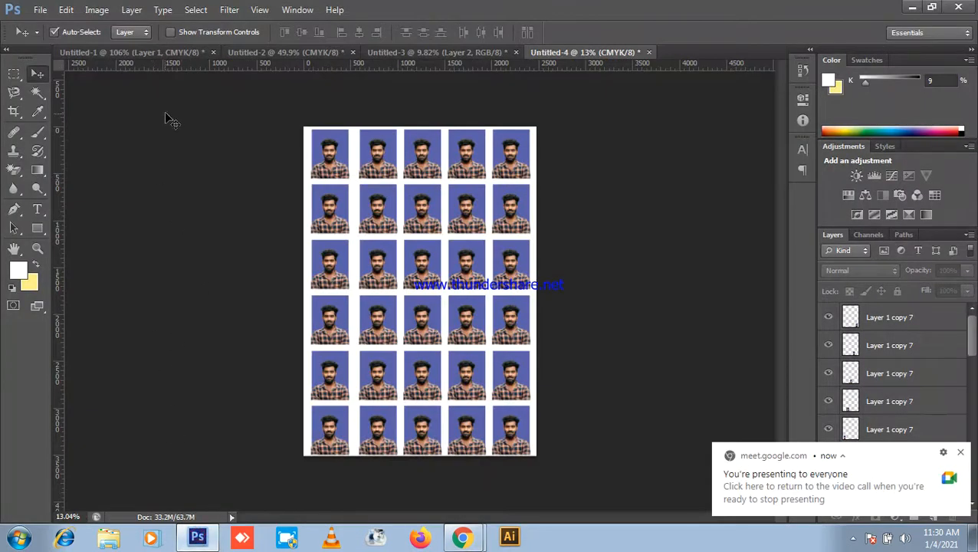
Step: Minimize Photoshop, unmute the Meet microphone, and bring Photoshop back
scroll(332, 141, up, 2)
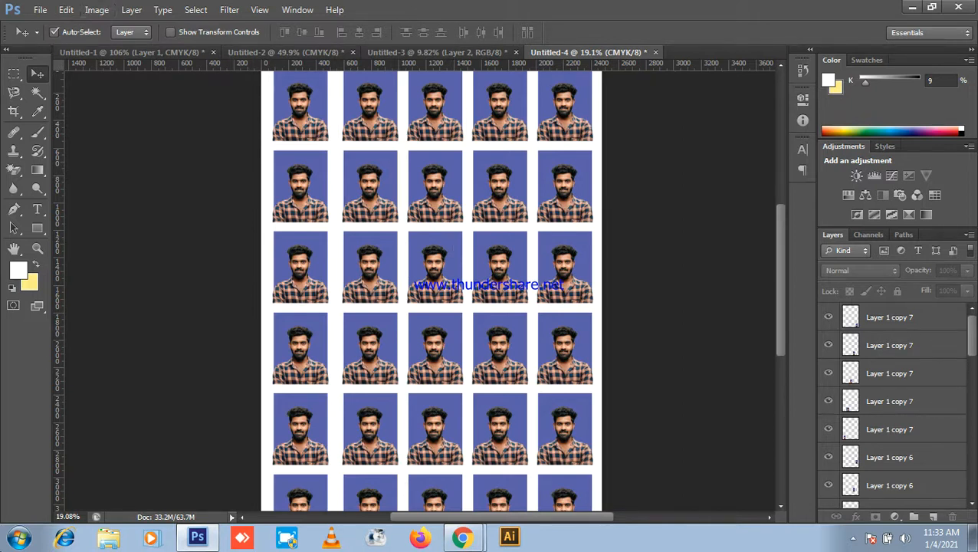
click(912, 9)
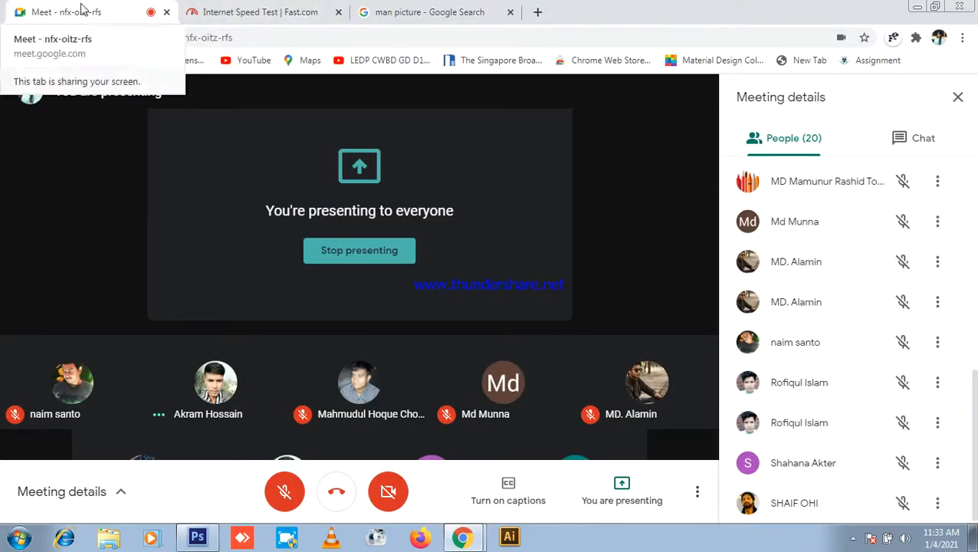
click(279, 503)
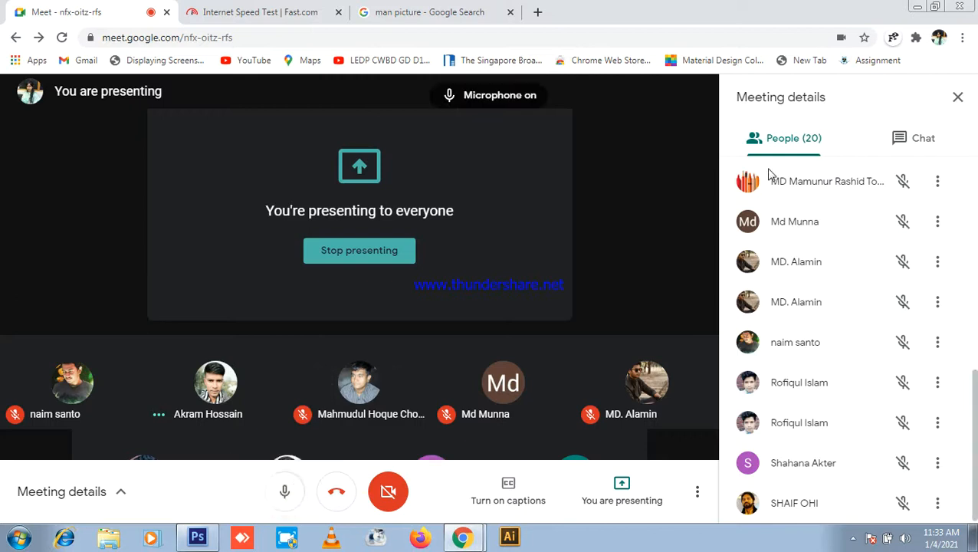
click(197, 537)
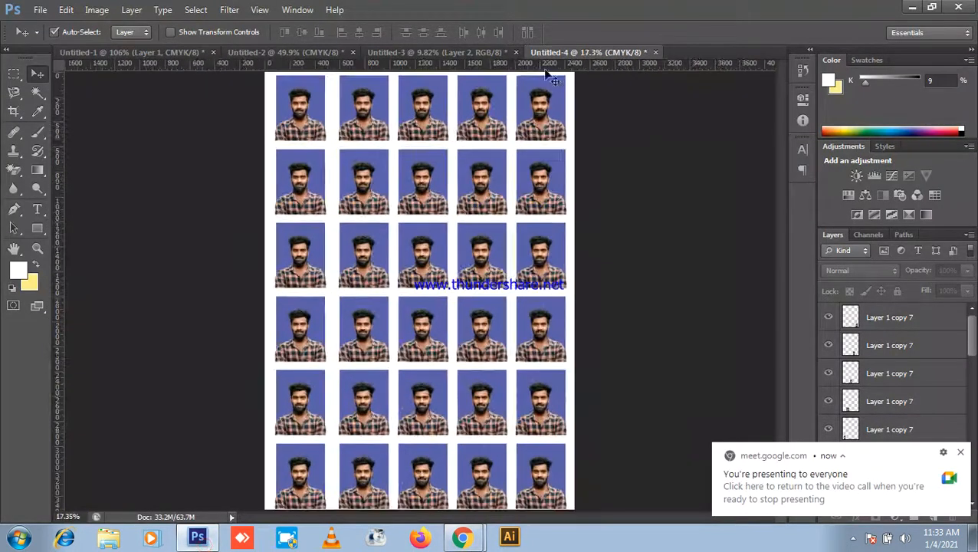
Step: Flip between the cut-out portrait and photo-sheet documents, then start a new document with Ctrl+N
click(437, 52)
scroll(573, 201, up, 1)
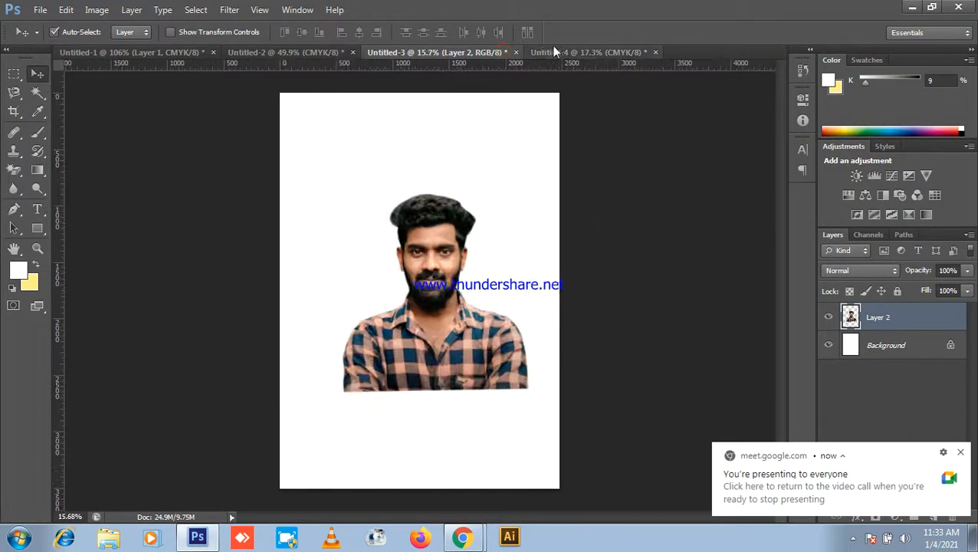
click(556, 51)
scroll(519, 125, down, 4)
key(ctrl+n)
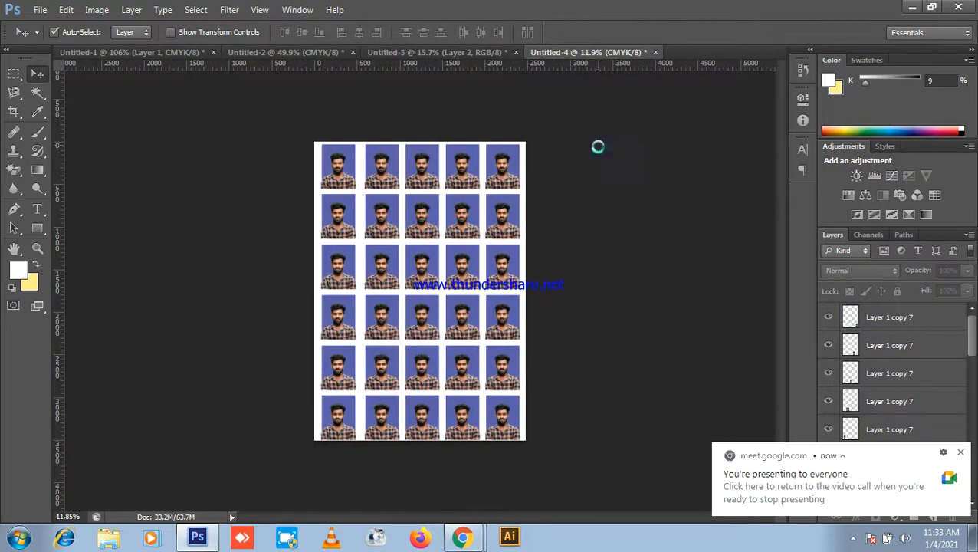
Step: Create a new International Paper A4 document at 300 ppi
click(318, 108)
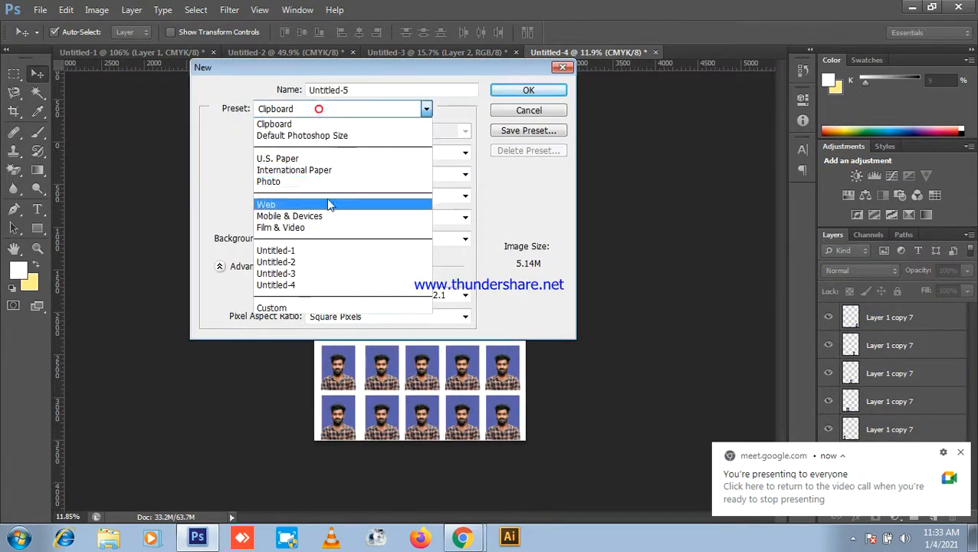
click(328, 165)
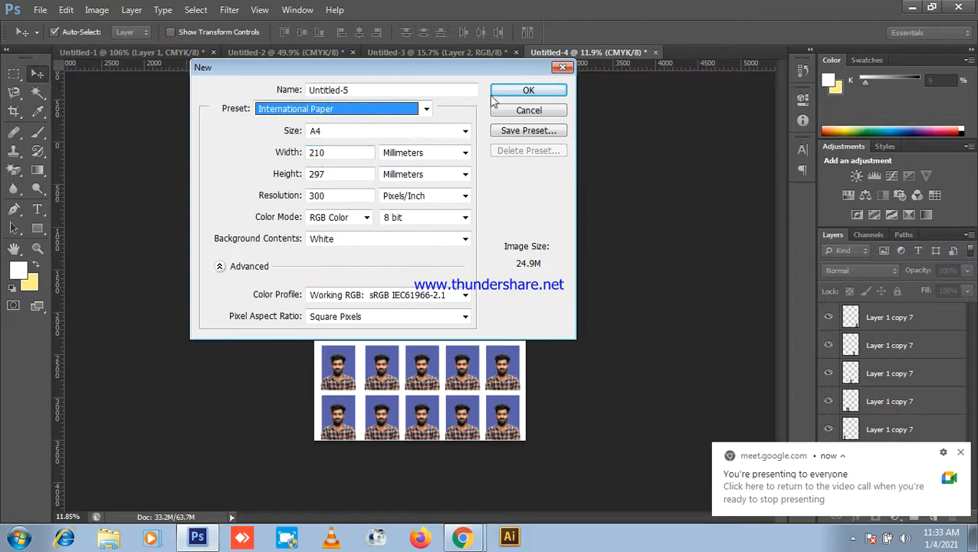
click(518, 90)
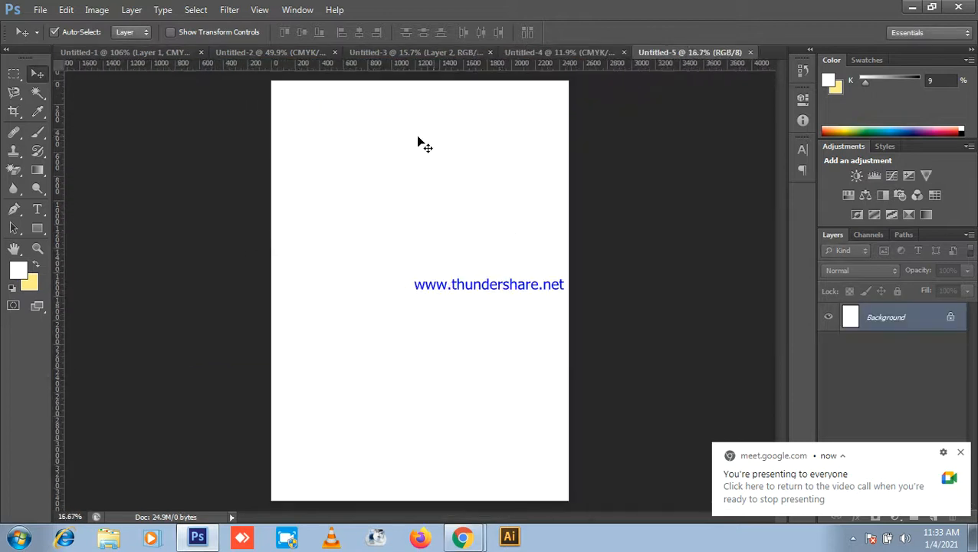
Step: Browse the open documents Untitled-1 through Untitled-5 and settle on the Untitled-3 portrait
click(221, 54)
click(130, 52)
scroll(207, 109, down, 5)
click(403, 51)
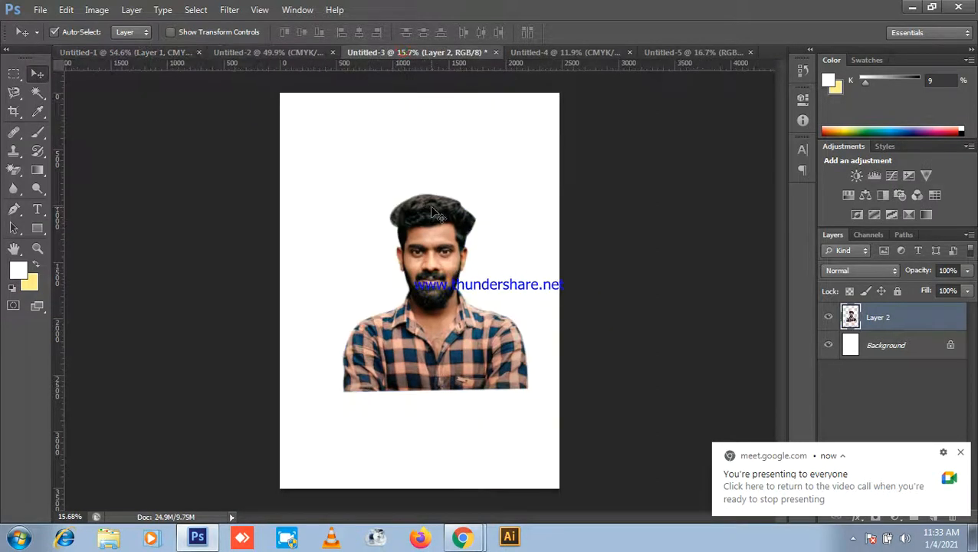
scroll(518, 115, up, 1)
click(546, 51)
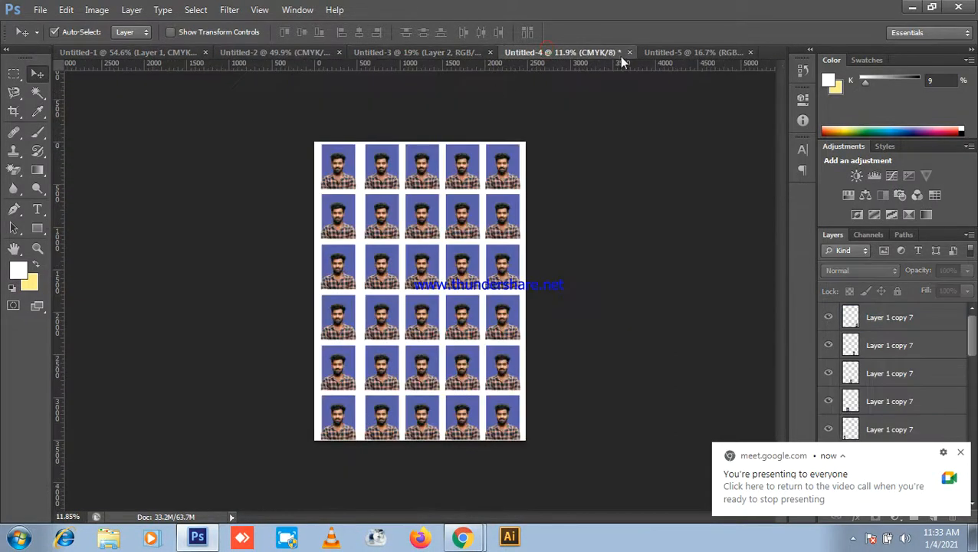
click(690, 52)
click(428, 53)
Step: Step back through history in Untitled-3 and clear the selection around the man
drag(461, 196, 466, 197)
key(ctrl+alt+z)
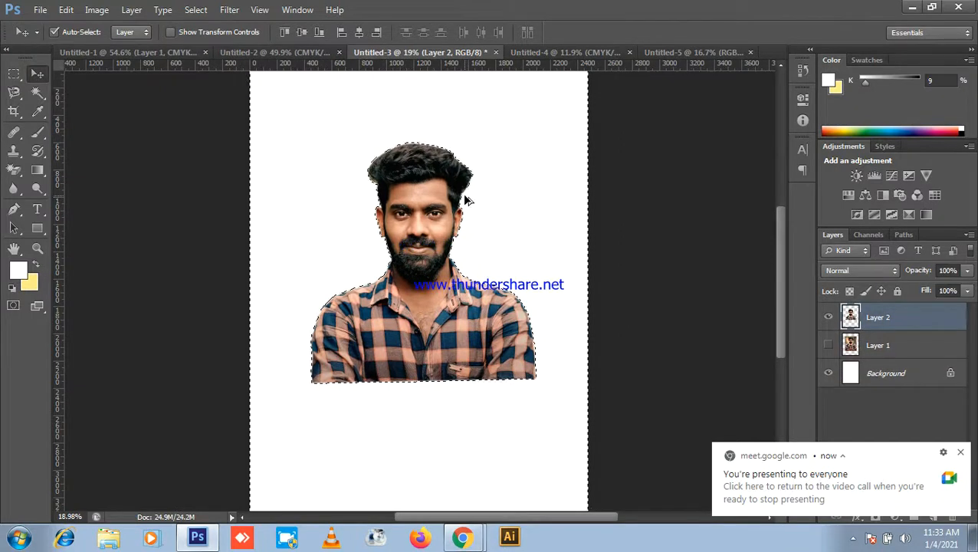
key(ctrl+alt+z)
key(ctrl+alt+z)
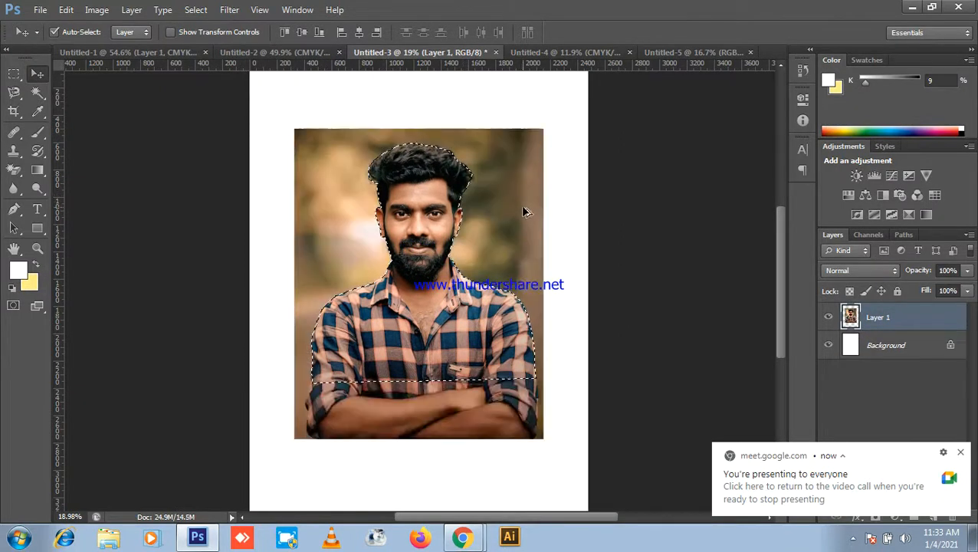
scroll(432, 234, down, 3)
key(ctrl+d)
scroll(434, 253, down, 1)
scroll(434, 258, up, 1)
Step: Drag the original portrait onto the A4 Untitled-5 page and nudge it into position
drag(433, 264, 417, 294)
scroll(442, 201, down, 3)
scroll(415, 293, up, 5)
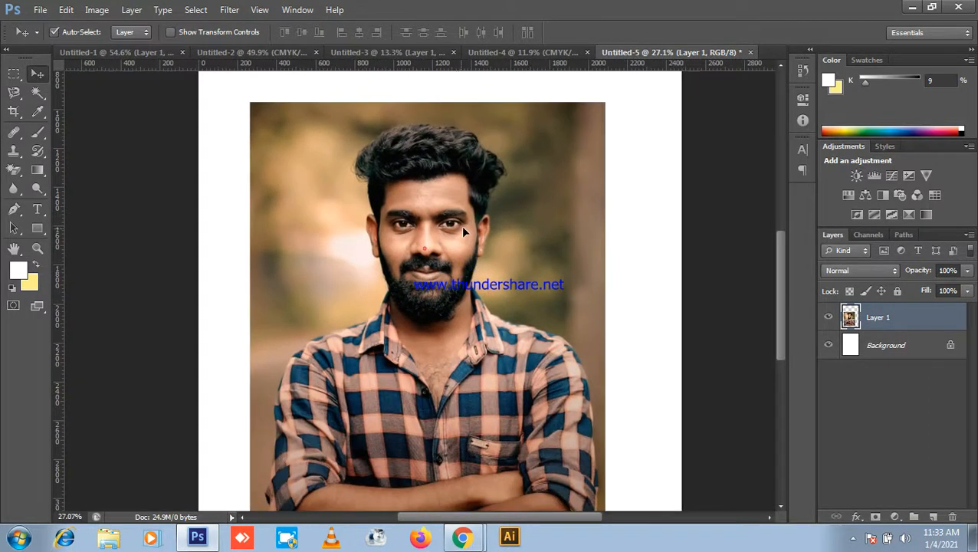
drag(463, 228, 449, 204)
scroll(465, 232, down, 5)
scroll(434, 256, up, 4)
key(space)
drag(435, 250, 450, 210)
scroll(449, 221, down, 8)
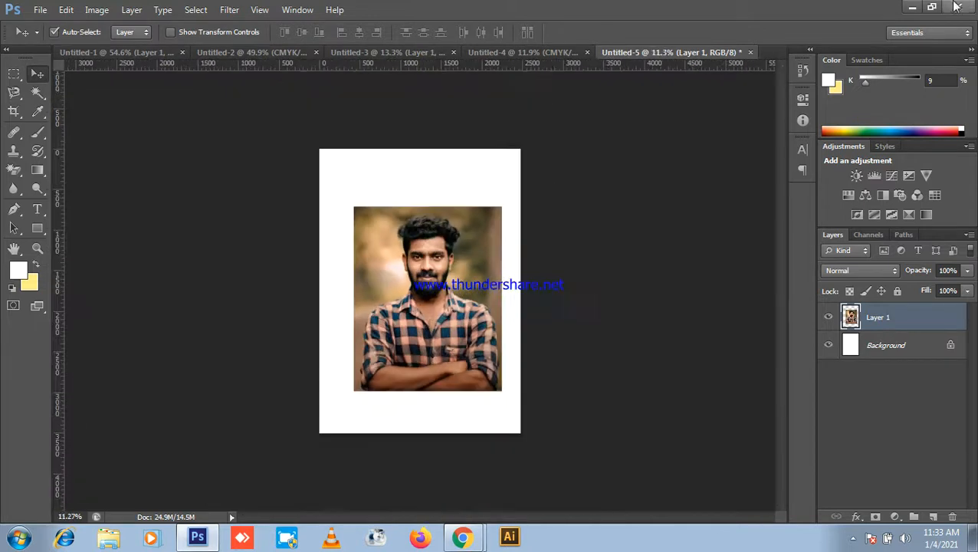
Step: Choose the Quick Selection Tool in Add to Selection mode with a 70 px brush
click(904, 7)
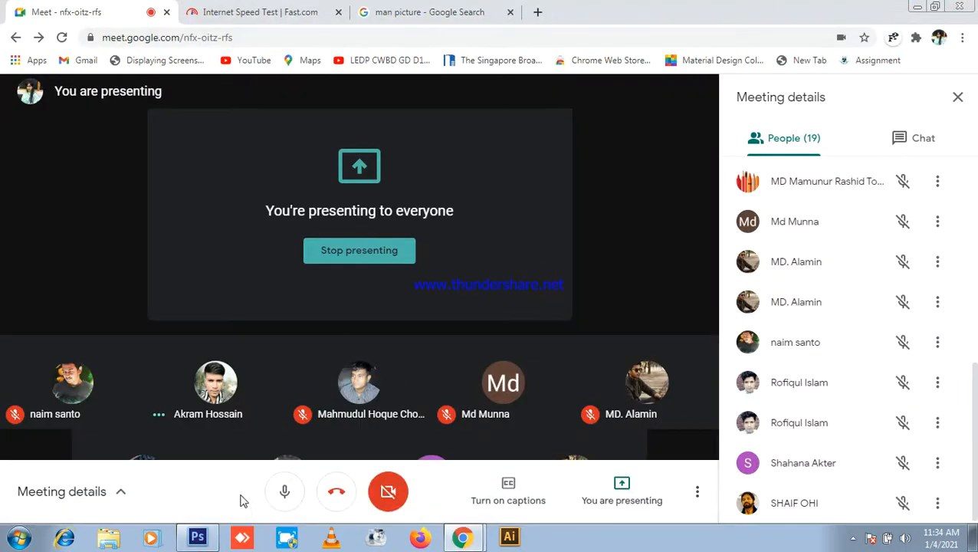
click(197, 537)
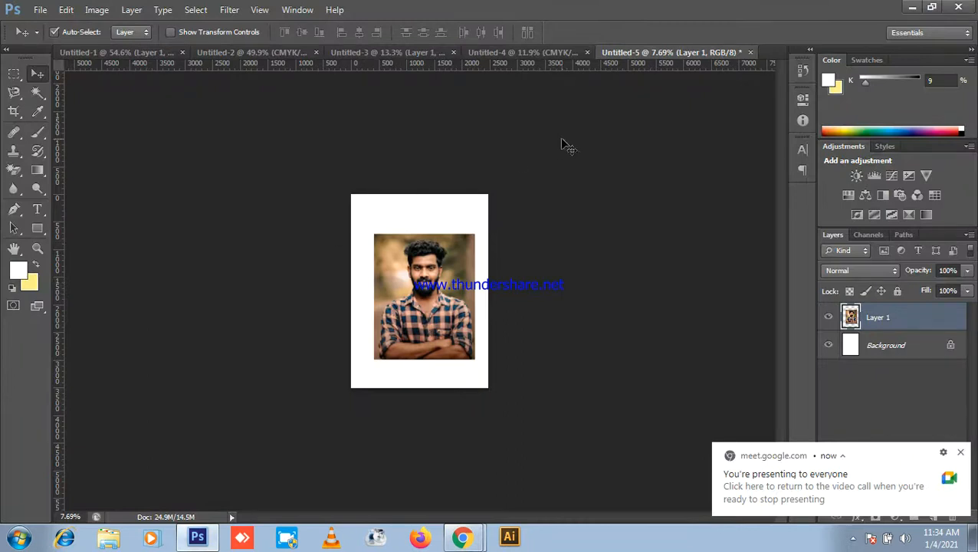
click(43, 95)
click(100, 83)
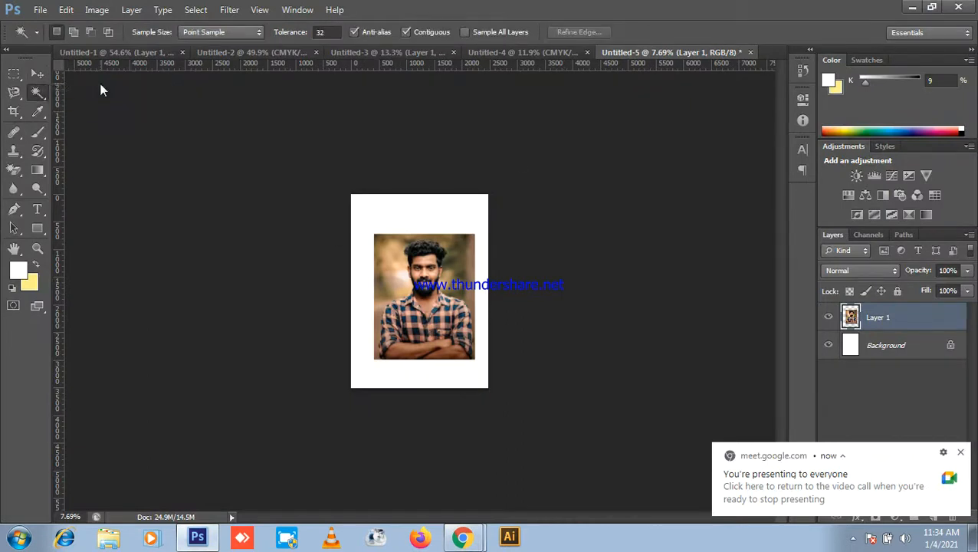
click(44, 95)
click(112, 90)
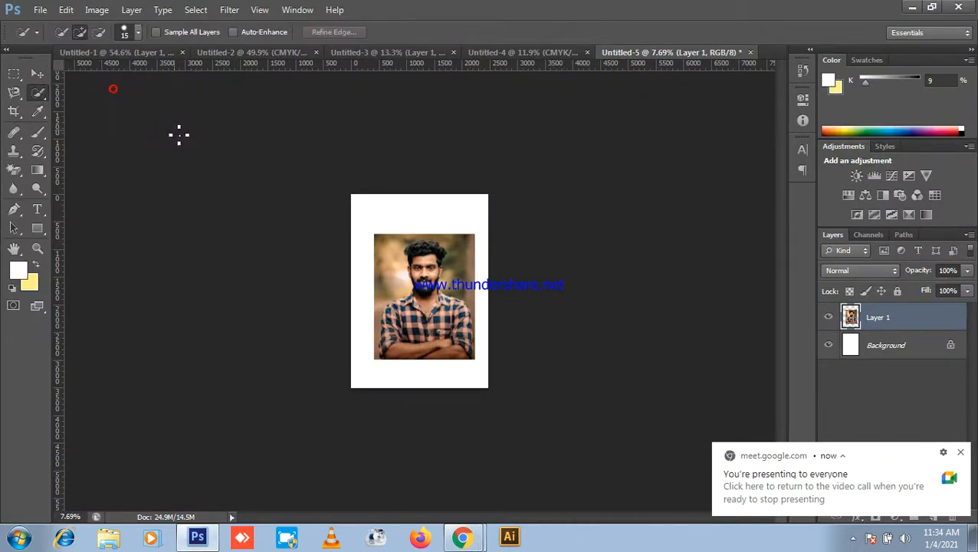
click(82, 30)
key(bracketright)
key(bracketright)
key(bracketright)
key(bracketright)
key(bracketright)
key(bracketright)
key(bracketright)
key(bracketright)
key(bracketright)
key(bracketright)
key(bracketright)
key(bracketright)
key(bracketright)
key(bracketright)
key(bracketright)
key(bracketright)
key(bracketright)
key(bracketright)
Step: Resize the selection brush, up to about 1000, then down to 900 and smaller
scroll(431, 276, up, 11)
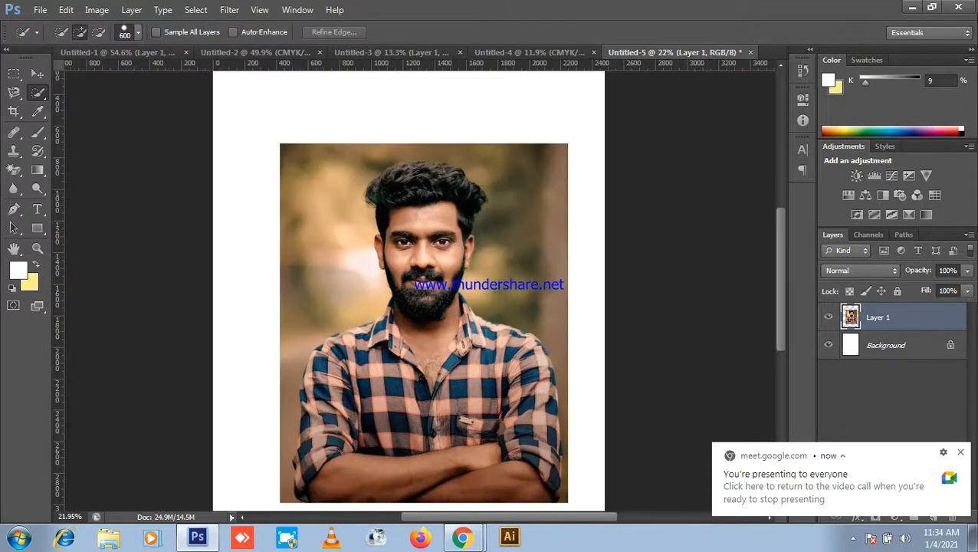
click(913, 7)
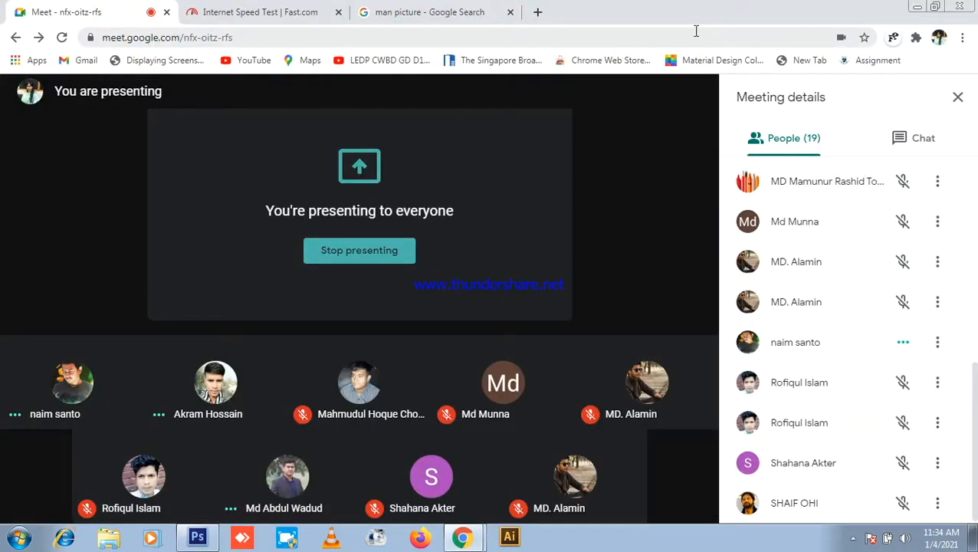
click(198, 536)
scroll(411, 279, down, 4)
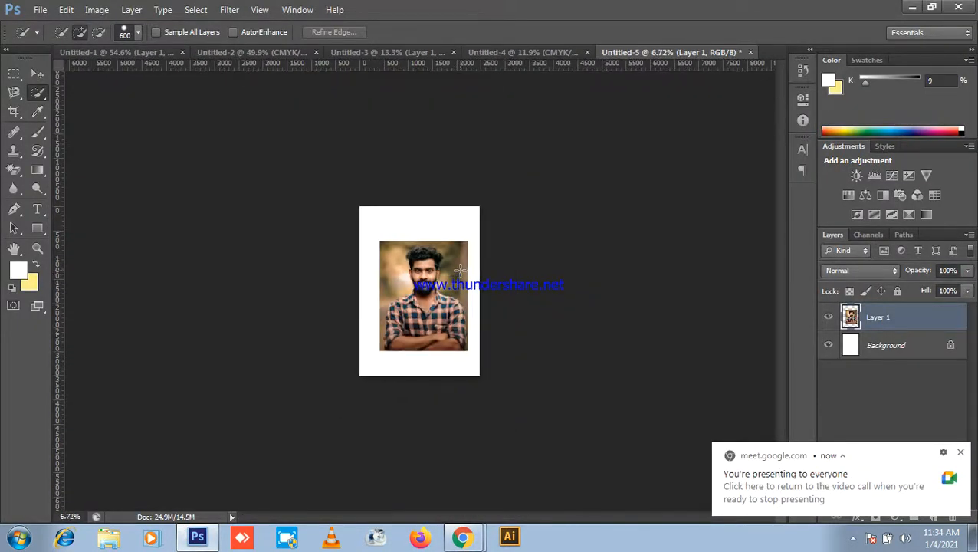
key(bracketright)
key(bracketright)
scroll(516, 227, up, 1)
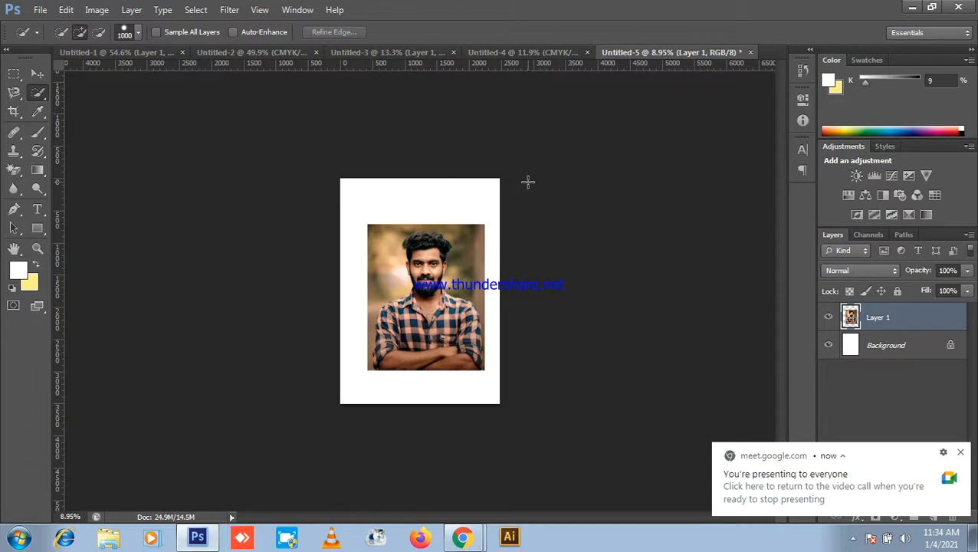
key(bracketleft)
scroll(506, 224, up, 1)
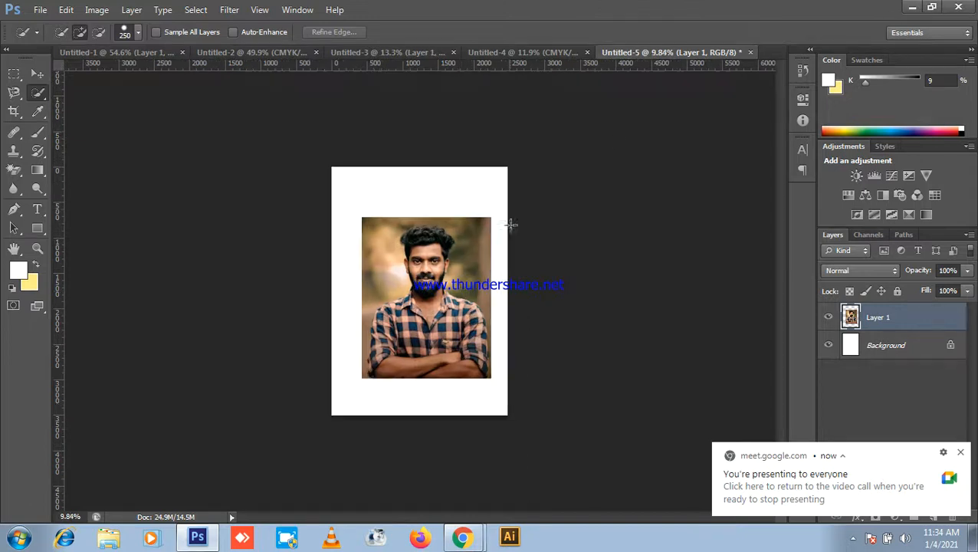
click(912, 6)
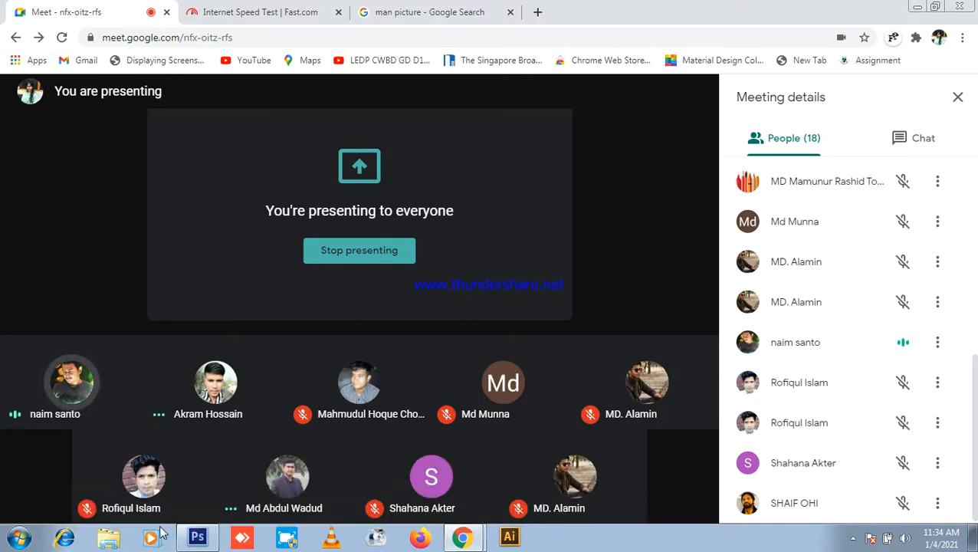
click(194, 539)
scroll(423, 264, up, 8)
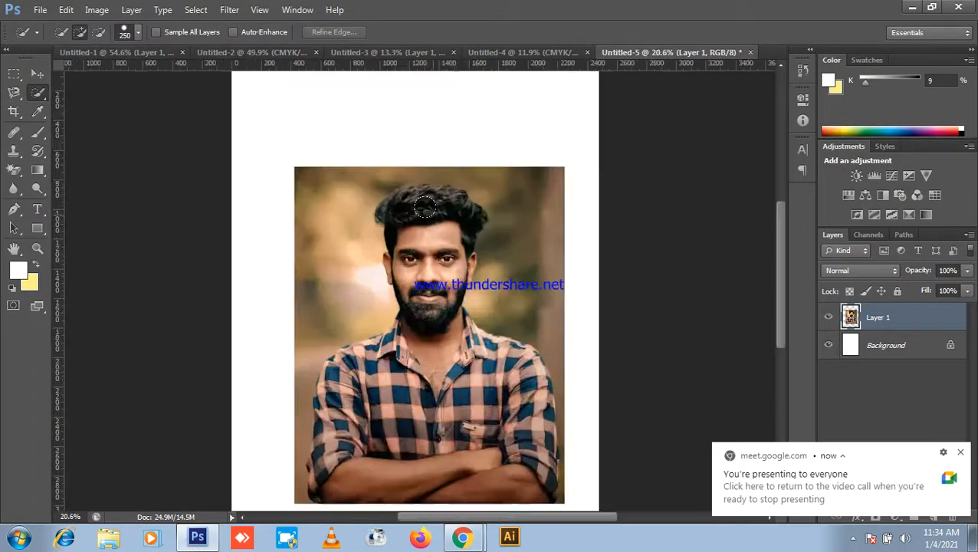
scroll(425, 207, up, 3)
key(bracketleft)
key(bracketleft)
key(bracketleft)
key(bracketleft)
key(bracketleft)
key(bracketleft)
Step: Select the man's face, hair, chest, shoulder and left arm, subtracting background beside the shirt
mouse_move(440, 266)
mouse_down()
mouse_move(432, 296)
mouse_move(368, 463)
mouse_move(487, 448)
mouse_move(553, 467)
mouse_move(515, 422)
mouse_up()
mouse_move(457, 441)
mouse_down()
mouse_move(574, 449)
mouse_move(606, 499)
mouse_up()
scroll(518, 428, down, 4)
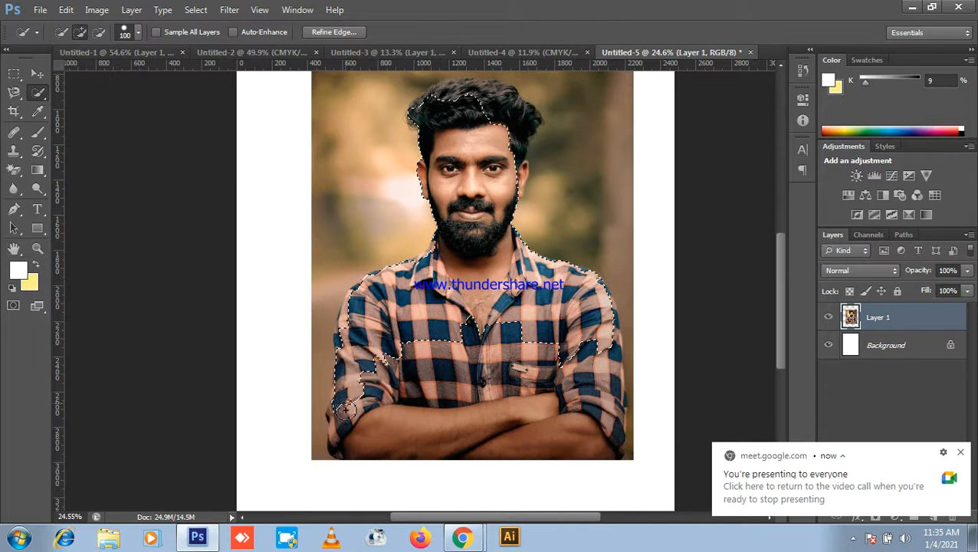
mouse_move(345, 414)
mouse_down()
mouse_move(370, 437)
mouse_move(341, 423)
mouse_move(335, 399)
mouse_move(345, 389)
mouse_up()
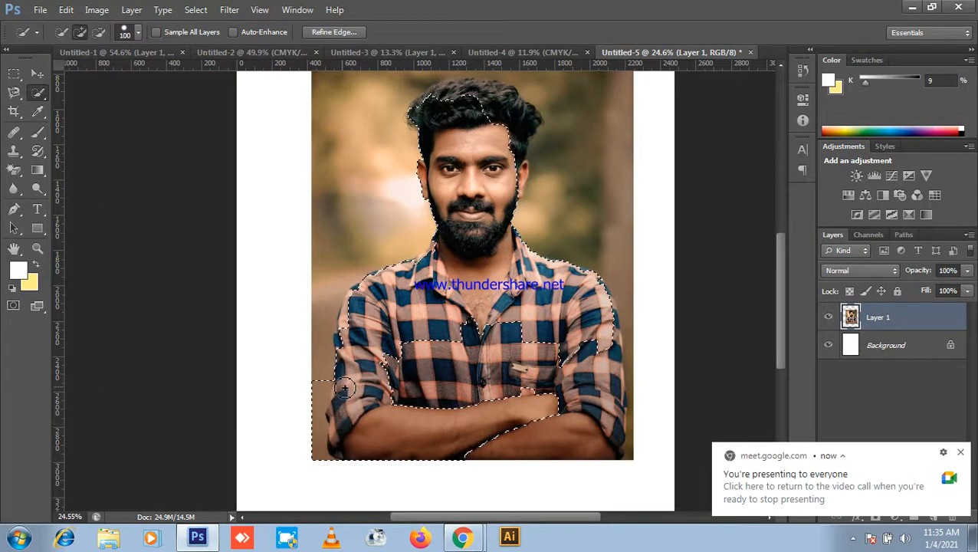
key(ctrl+z)
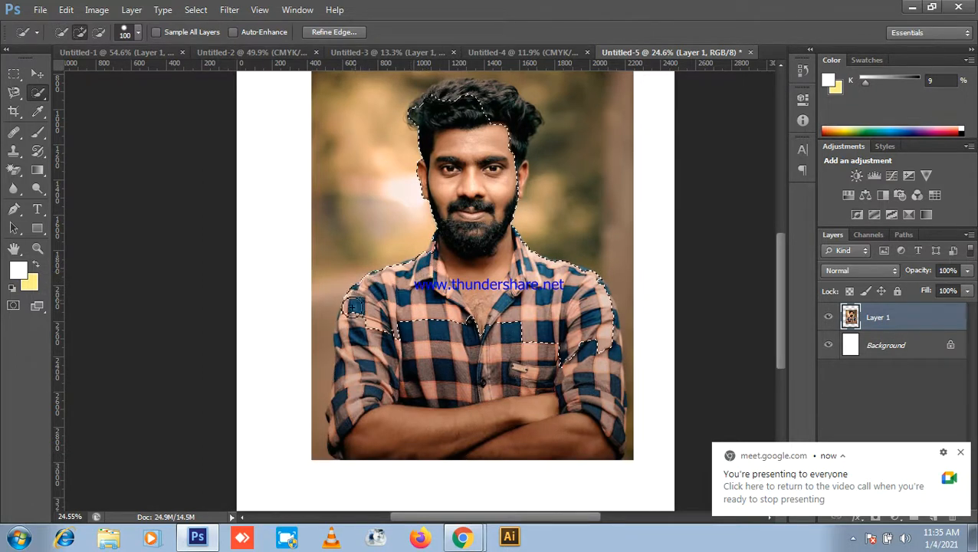
mouse_move(345, 396)
mouse_down()
mouse_move(331, 423)
mouse_move(341, 428)
mouse_up()
key(alt)
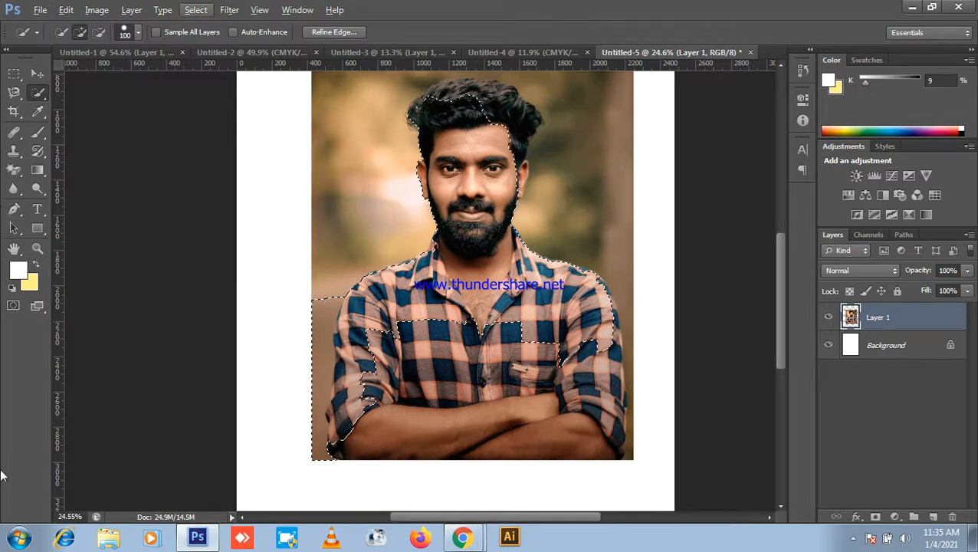
drag(290, 393, 334, 290)
drag(295, 381, 304, 436)
Step: Add the lower forearm, right sleeve and top of the hair to the selection
scroll(378, 326, up, 2)
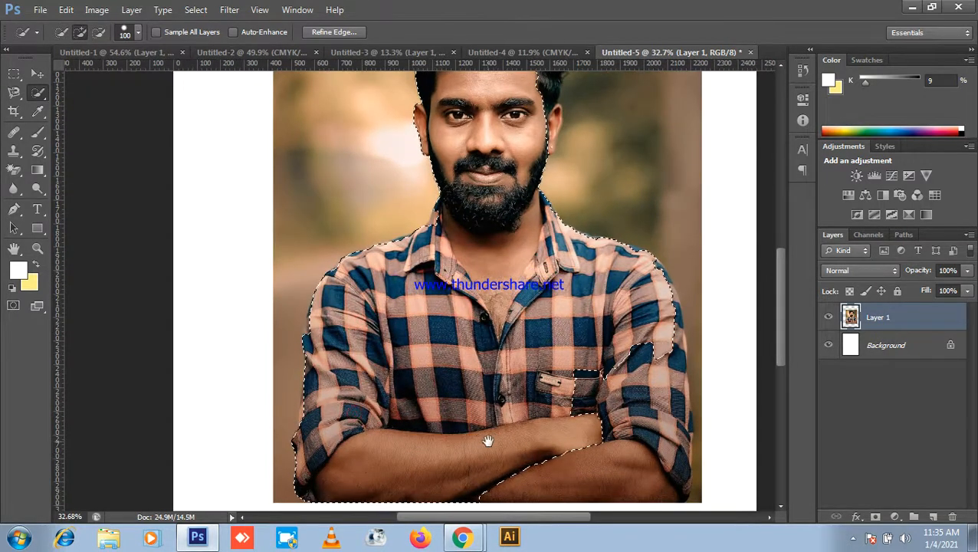
drag(487, 426, 427, 366)
mouse_move(457, 398)
mouse_down()
mouse_move(544, 395)
mouse_move(574, 374)
mouse_move(603, 322)
mouse_move(614, 379)
mouse_up()
mouse_move(589, 285)
mouse_down()
mouse_move(572, 350)
mouse_move(588, 340)
mouse_up()
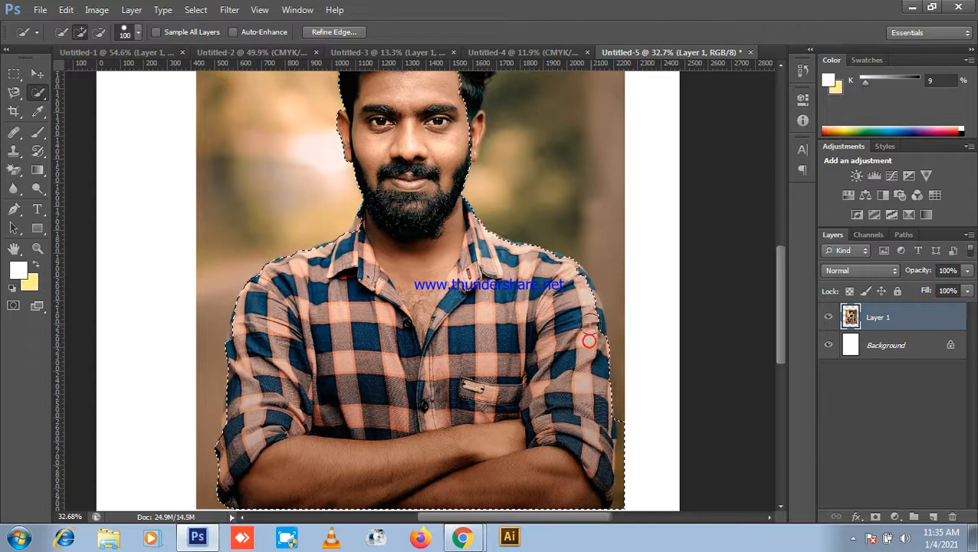
click(583, 303)
drag(503, 263, 543, 396)
mouse_move(427, 175)
mouse_down()
mouse_move(434, 162)
mouse_move(497, 164)
mouse_move(425, 149)
mouse_move(410, 159)
mouse_up()
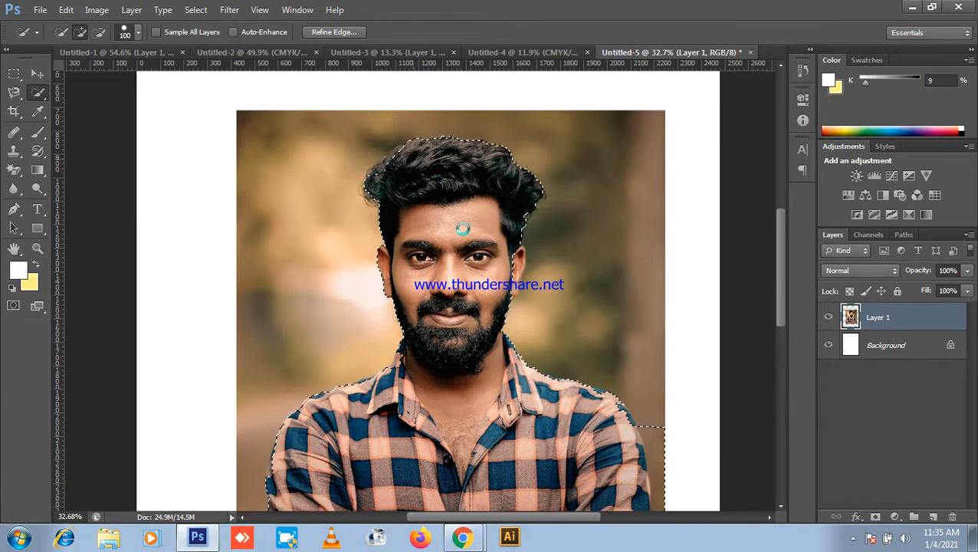
Step: Trim the background out of the selection along the right sleeve edge
scroll(463, 228, down, 1)
drag(474, 324, 465, 186)
click(601, 231)
click(607, 293)
drag(608, 293, 606, 404)
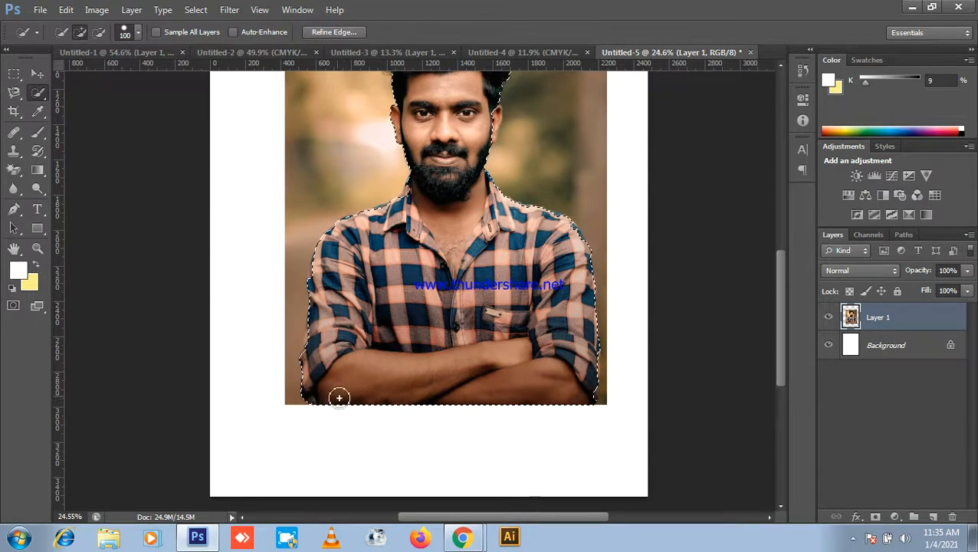
scroll(343, 399, up, 2)
scroll(505, 330, down, 4)
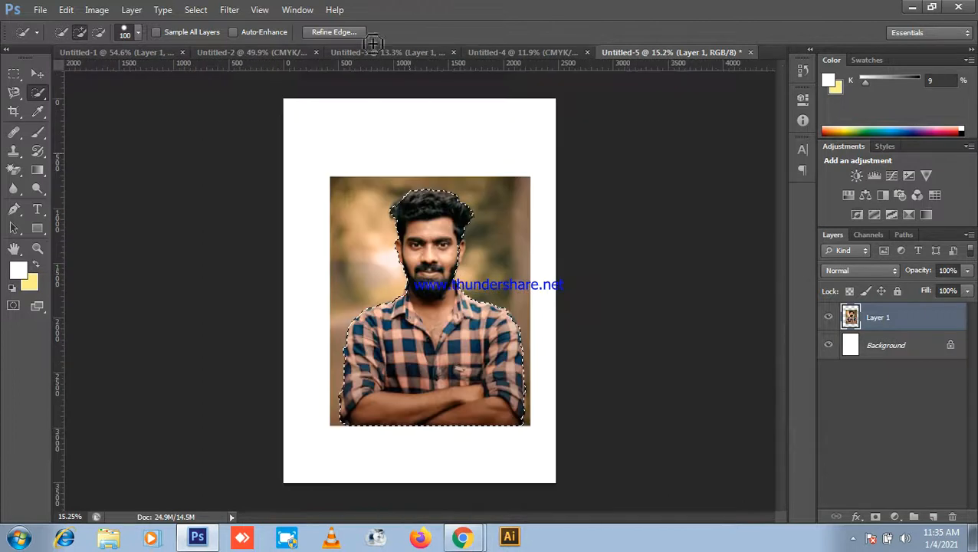
Step: Open Refine Edge with a 1.9 px smart radius and the edge shifted outward
click(334, 32)
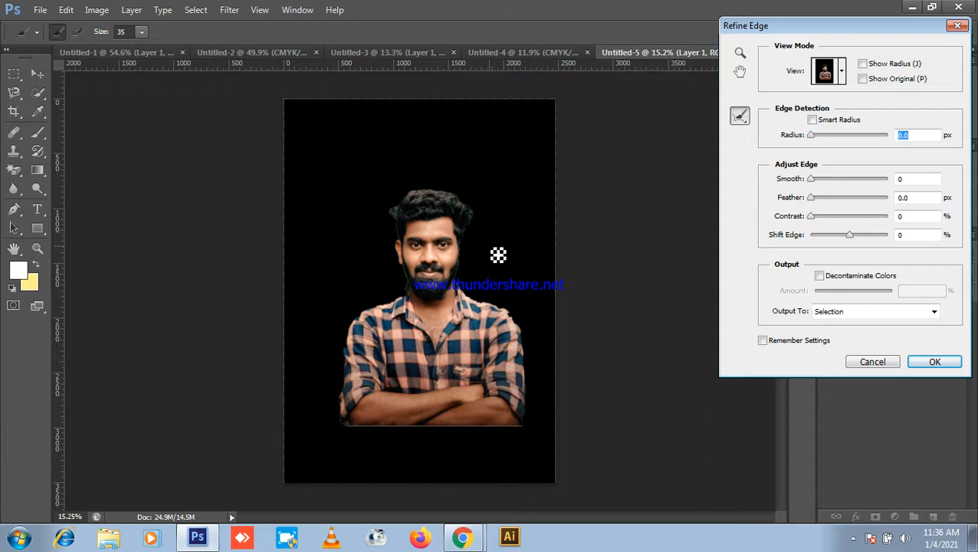
key(ctrl+plus)
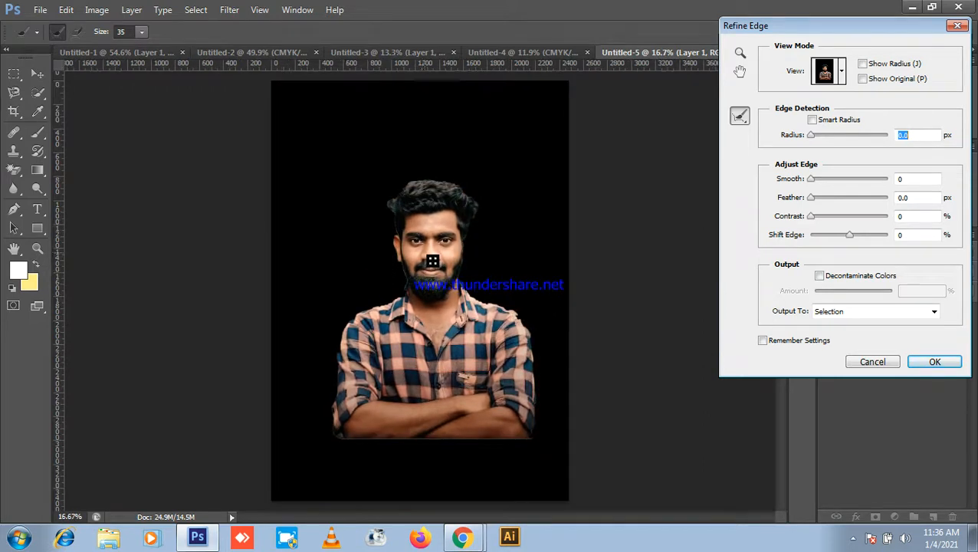
key(ctrl+plus)
key(ctrl+plus)
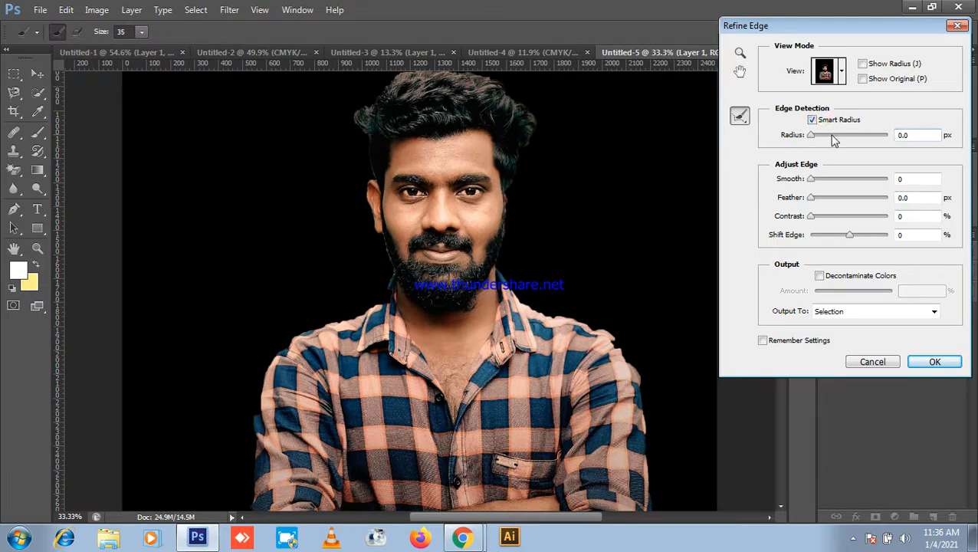
drag(819, 138, 828, 154)
drag(854, 239, 860, 238)
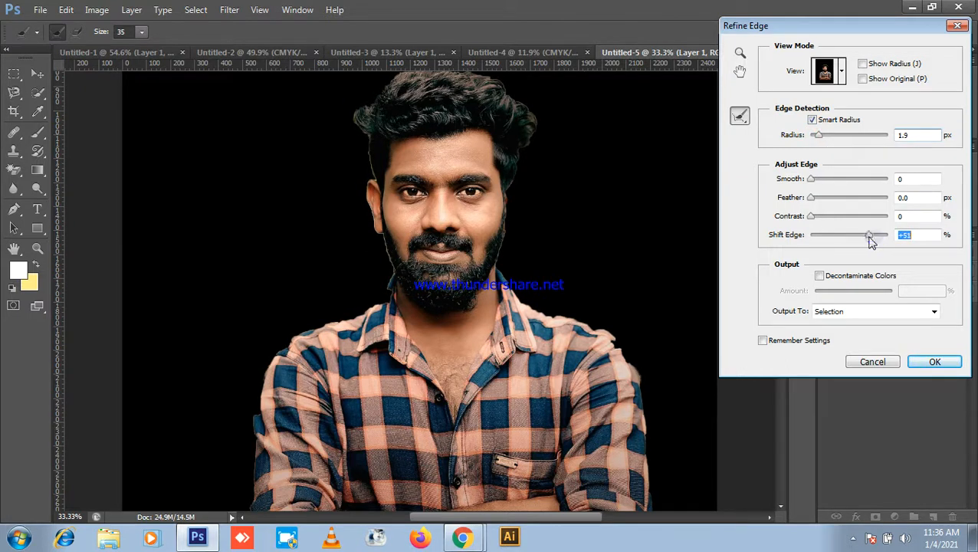
Step: Paint Refine Radius strokes along the hair above and left of the left ear
drag(383, 185, 376, 131)
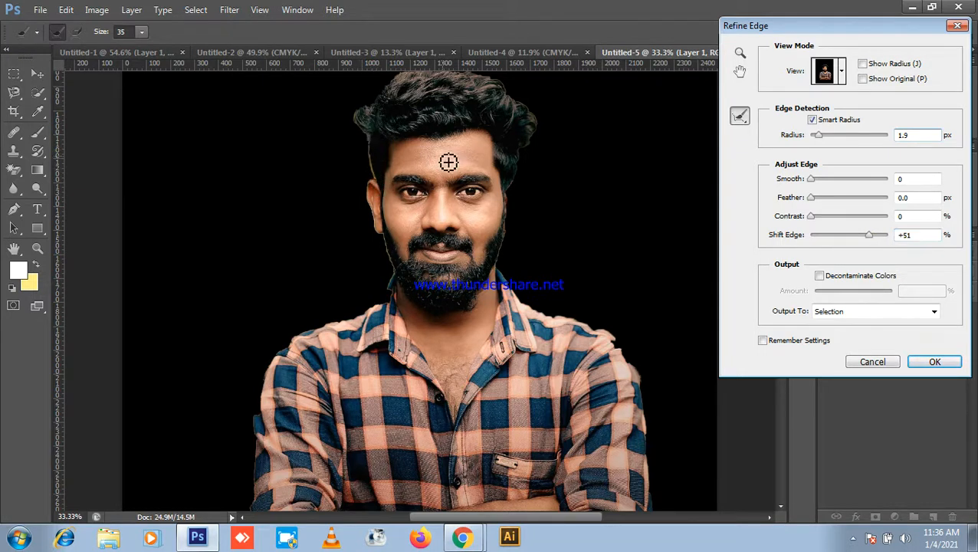
key(bracketright)
key(bracketright)
key(bracketright)
key(bracketright)
key(bracketright)
key(bracketright)
key(bracketright)
key(bracketright)
key(bracketright)
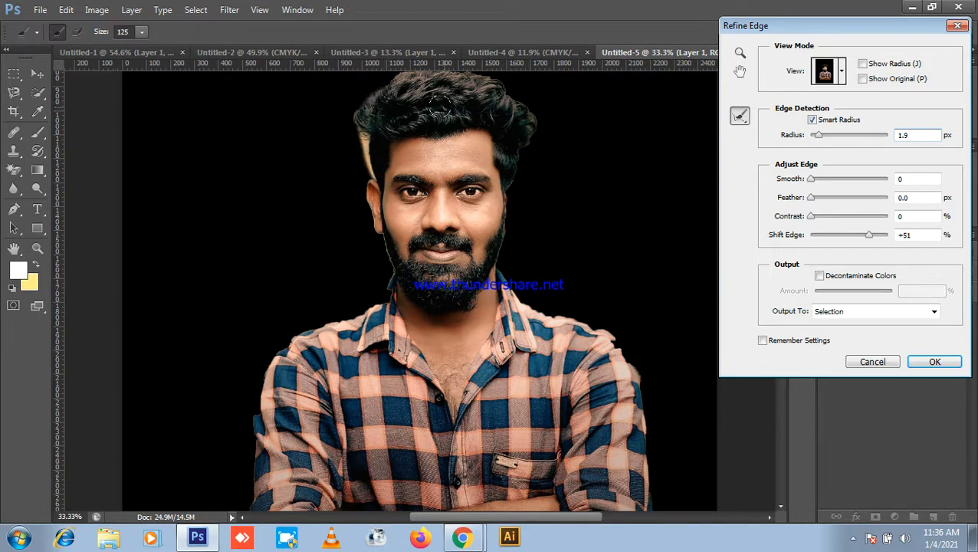
scroll(393, 150, down, 2)
mouse_move(404, 113)
mouse_down()
mouse_move(428, 109)
mouse_move(393, 126)
mouse_move(404, 130)
mouse_move(409, 115)
mouse_move(464, 120)
mouse_move(483, 150)
mouse_move(453, 175)
mouse_up()
scroll(412, 120, up, 3)
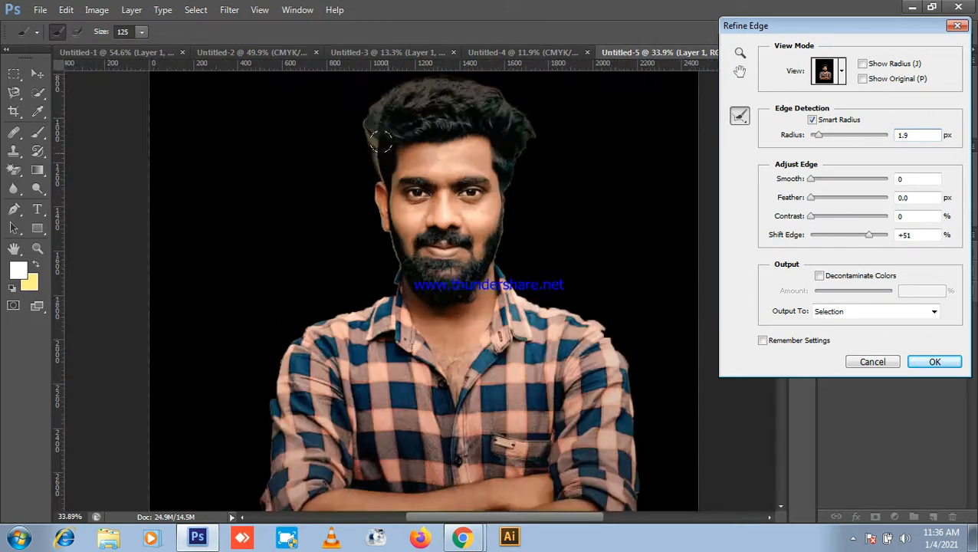
mouse_move(363, 114)
mouse_down()
mouse_move(380, 222)
mouse_move(403, 215)
mouse_move(390, 217)
mouse_move(398, 249)
mouse_move(404, 235)
mouse_move(395, 246)
mouse_move(420, 320)
mouse_up()
Step: Refine the left shoulder, top-right hair, neck halo and right shoulder edges
scroll(401, 215, down, 1)
scroll(481, 259, down, 1)
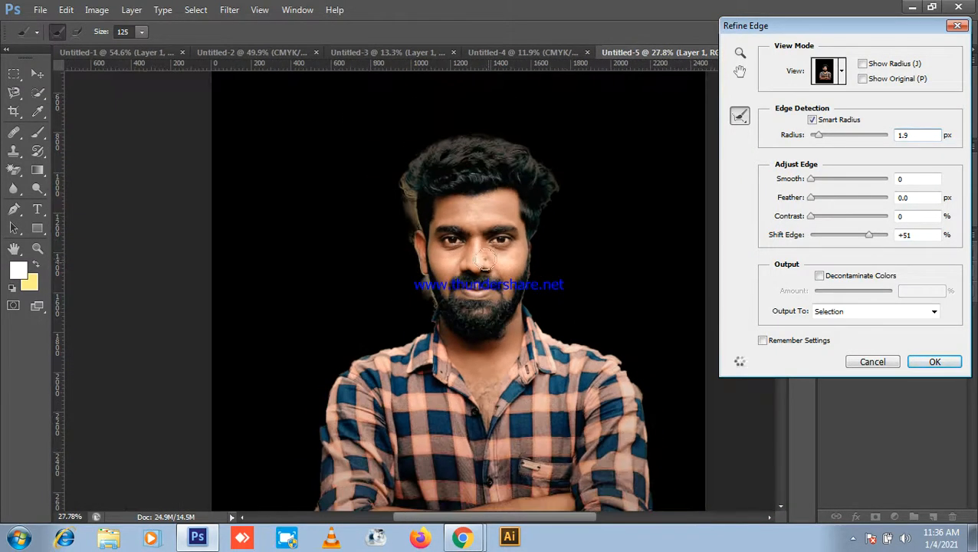
scroll(466, 326, down, 1)
mouse_move(444, 328)
mouse_down()
mouse_move(366, 372)
mouse_move(351, 457)
mouse_up()
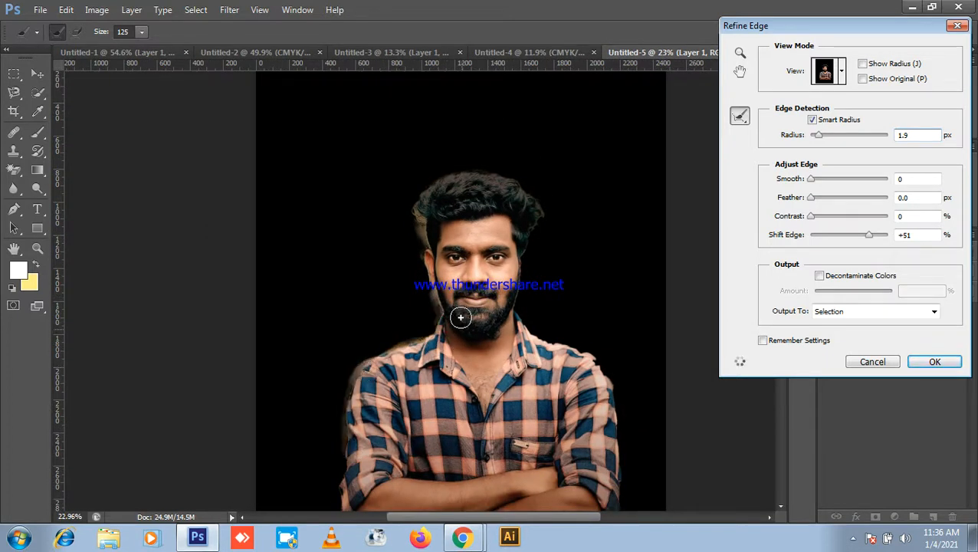
scroll(515, 234, down, 1)
mouse_move(478, 203)
mouse_down()
mouse_move(507, 194)
mouse_move(530, 222)
mouse_move(513, 315)
mouse_up()
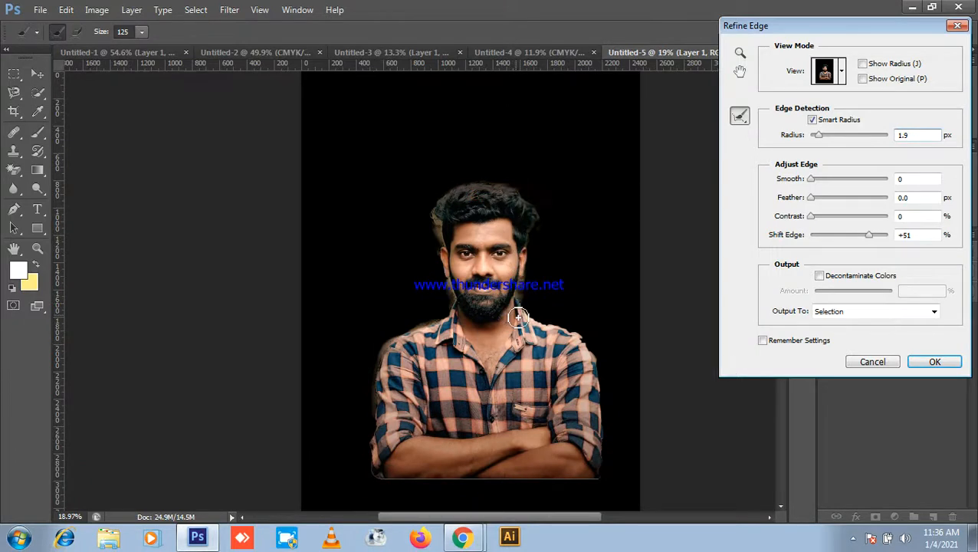
click(524, 315)
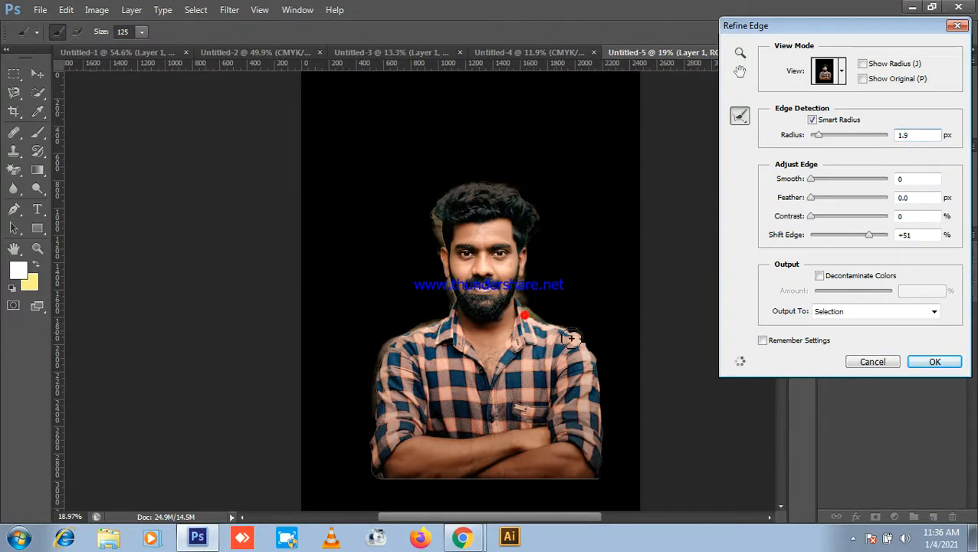
click(585, 353)
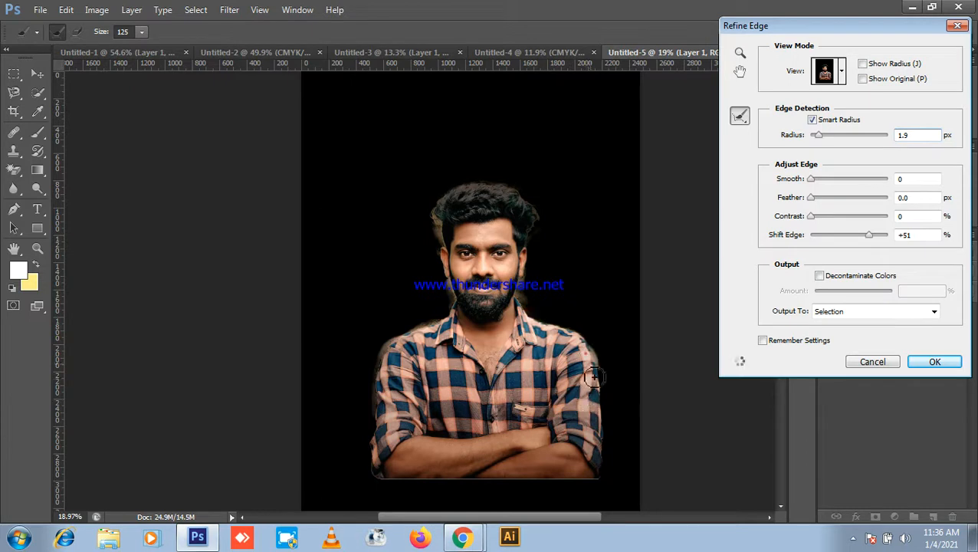
Step: Clean the halo around the left ear and jaw, set Shift Edge to +11, and show the View modes
key(ctrl+plus)
key(ctrl+plus)
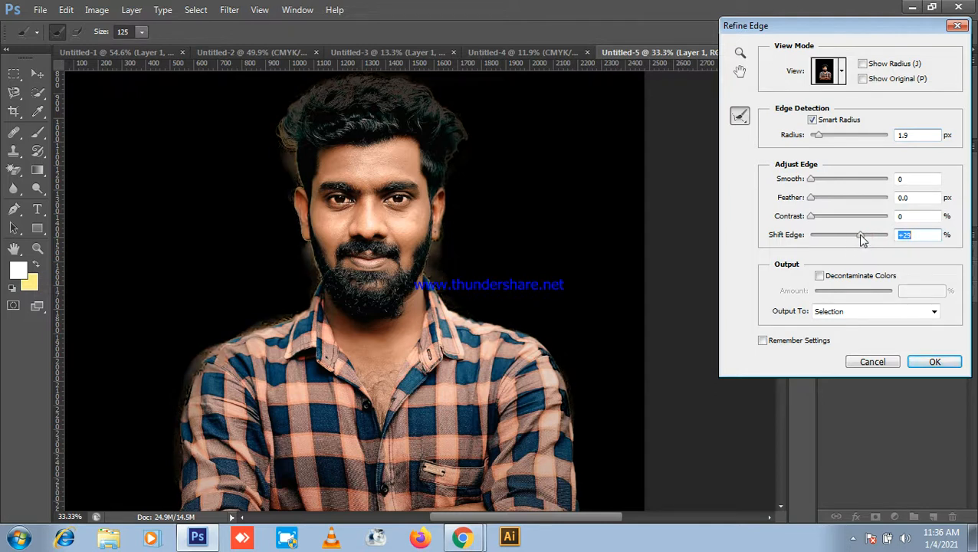
drag(858, 236, 855, 239)
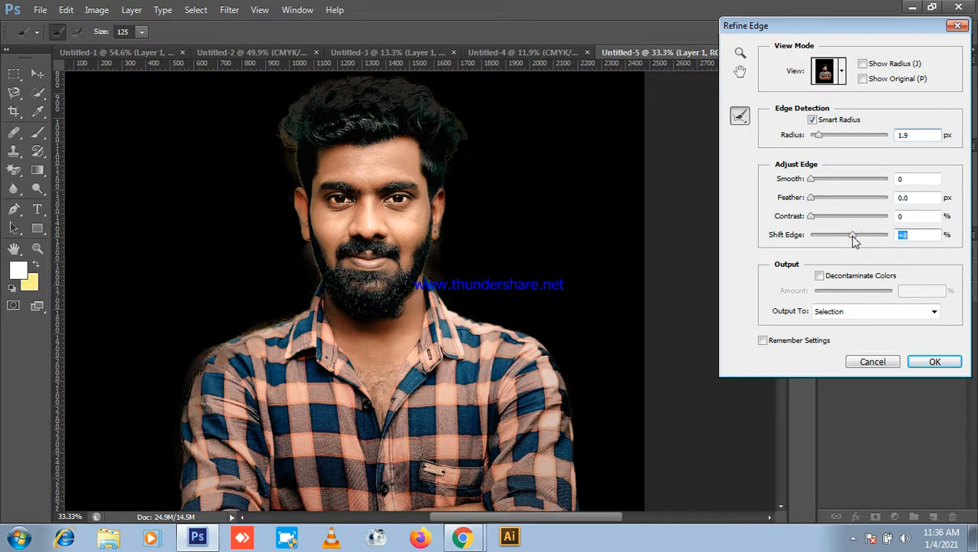
drag(451, 168, 433, 237)
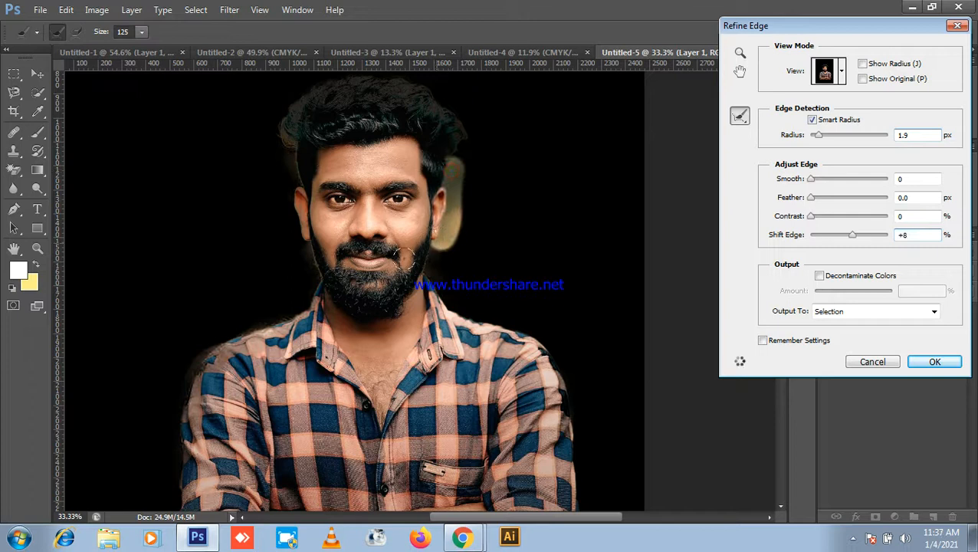
mouse_move(442, 199)
mouse_down()
mouse_move(419, 247)
mouse_move(423, 274)
mouse_up()
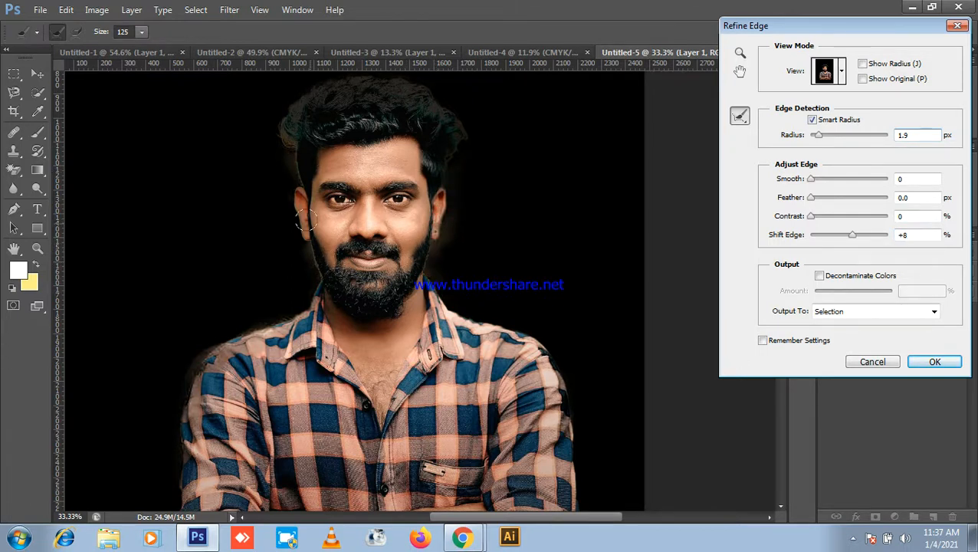
drag(298, 201, 305, 269)
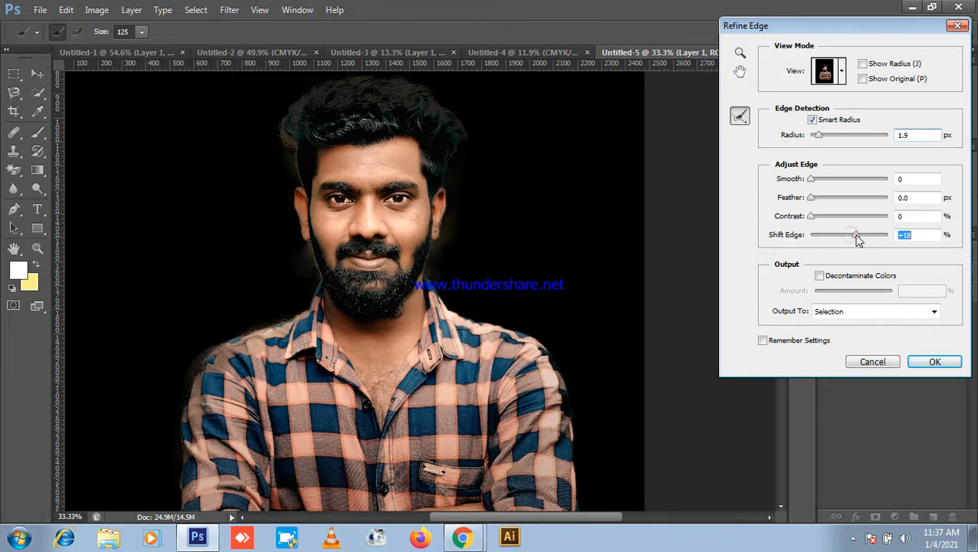
key(Down)
key(Down)
click(842, 71)
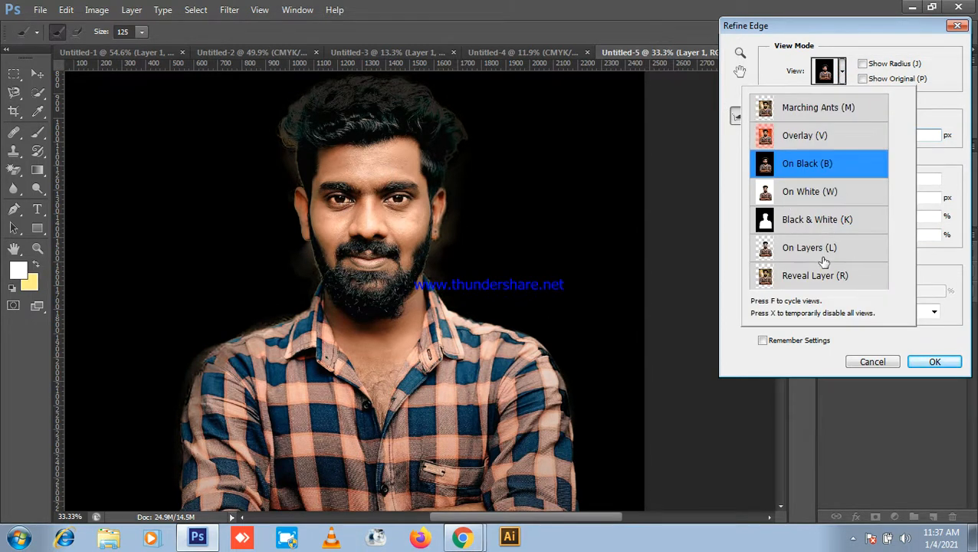
Step: Preview On White, refine the hair and ear edges, lower Shift Edge, then cancel
click(821, 194)
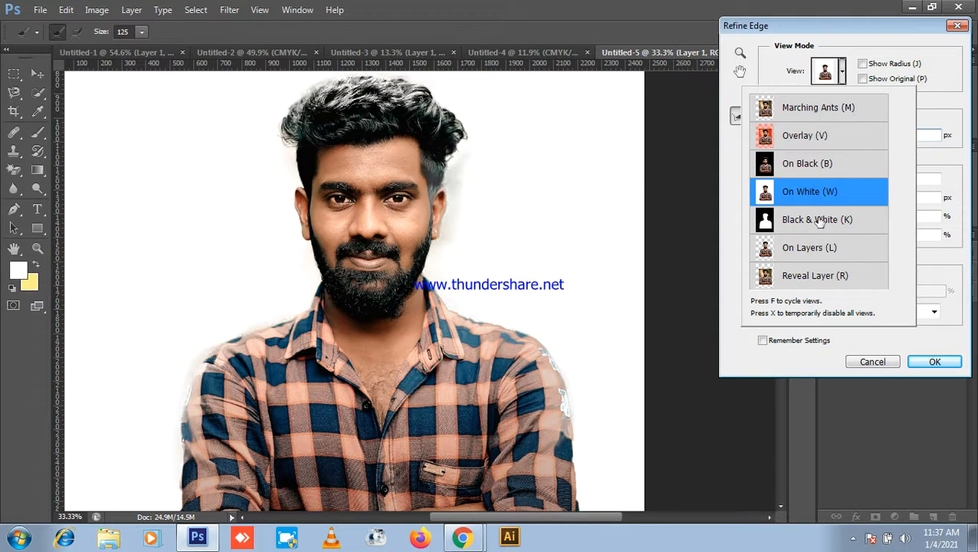
mouse_move(428, 153)
mouse_down()
mouse_move(430, 202)
mouse_move(448, 178)
mouse_move(437, 163)
mouse_move(431, 226)
mouse_up()
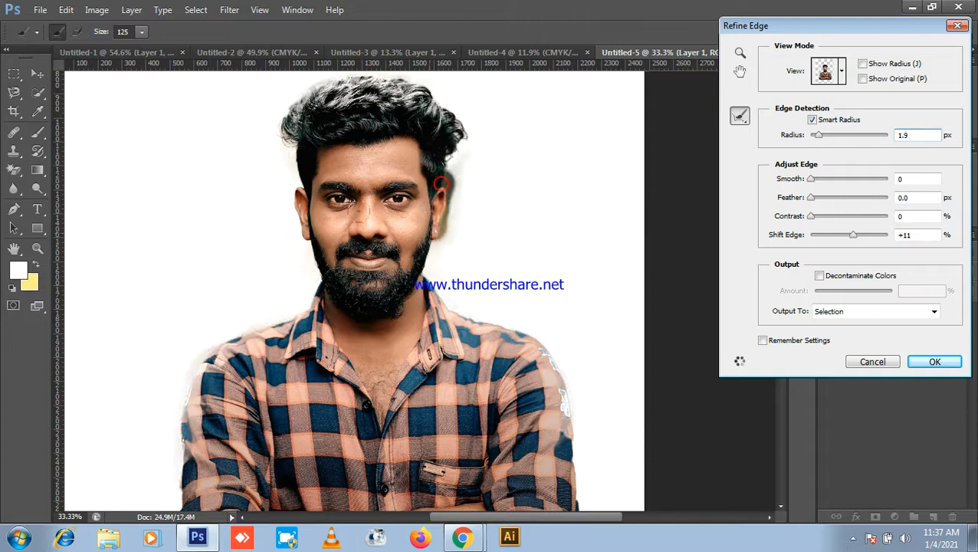
drag(430, 178, 418, 232)
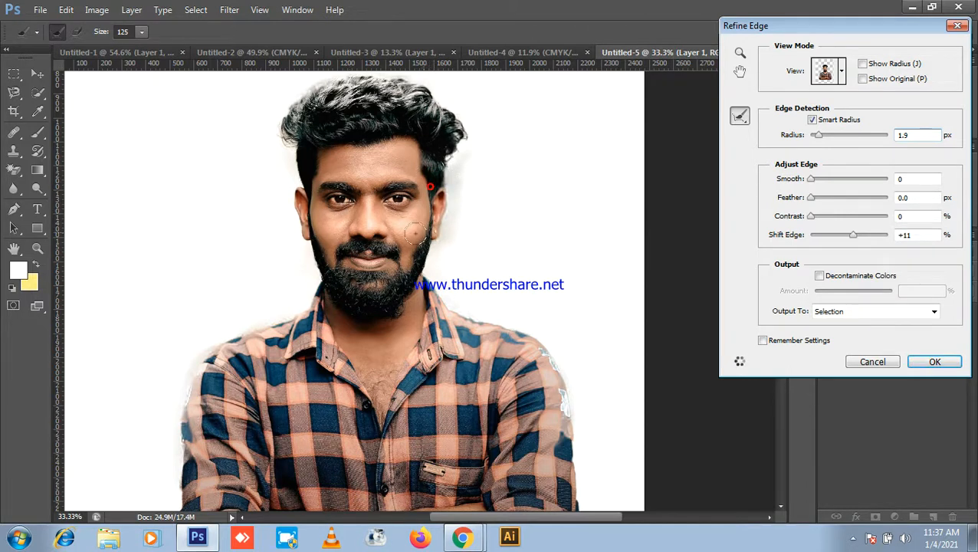
mouse_move(456, 130)
mouse_down()
mouse_move(395, 86)
mouse_move(341, 77)
mouse_move(315, 98)
mouse_move(300, 137)
mouse_up()
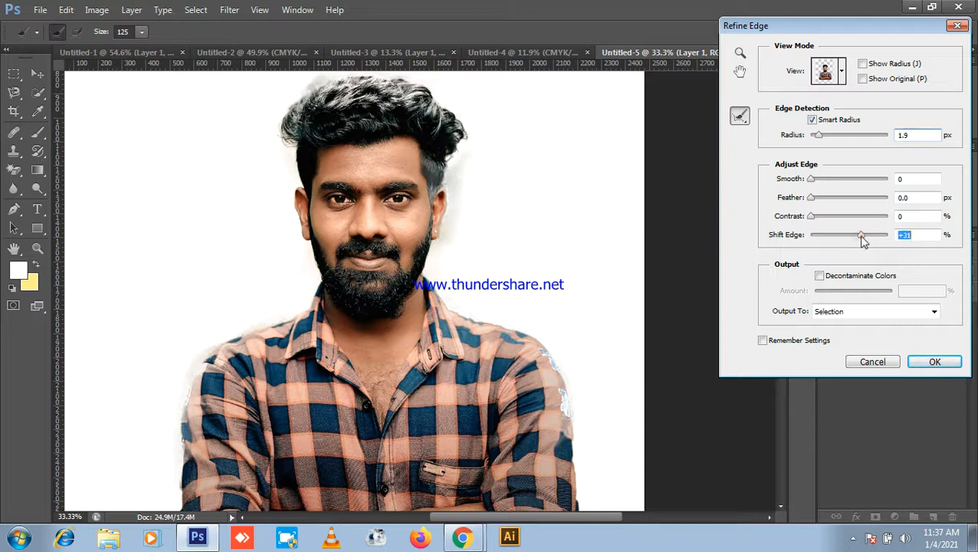
drag(868, 244, 849, 244)
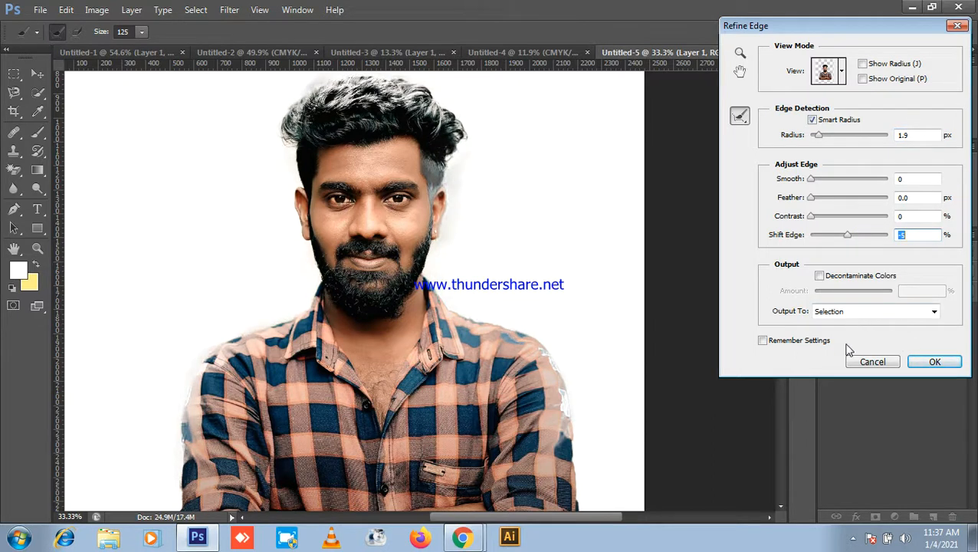
click(873, 361)
Step: Reopen Refine Edge with the preview set to On Layers
key(ctrl+0)
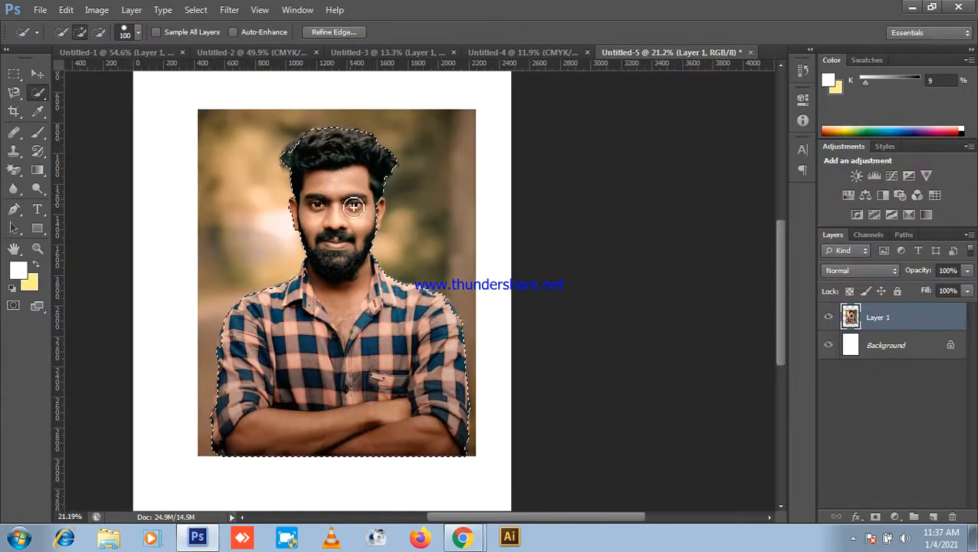
scroll(354, 205, up, 4)
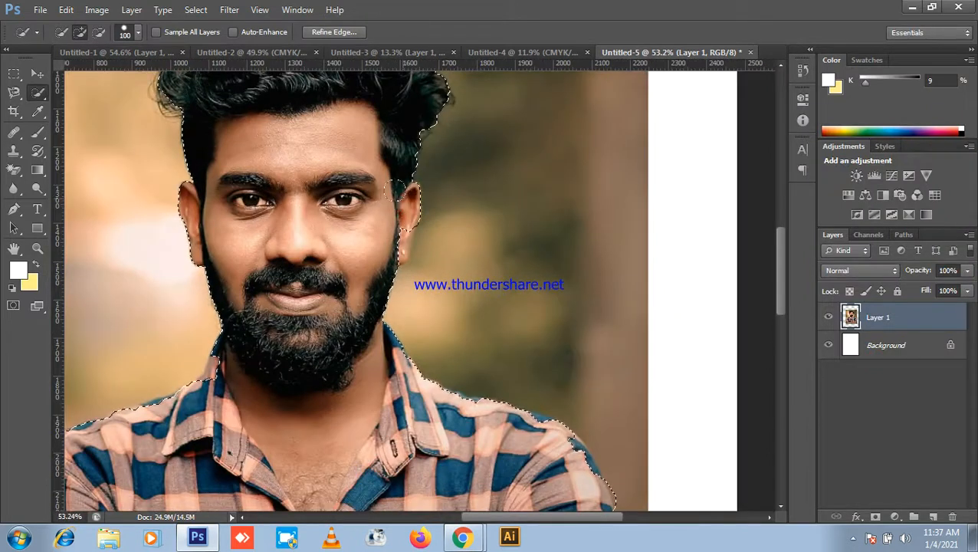
scroll(383, 222, down, 2)
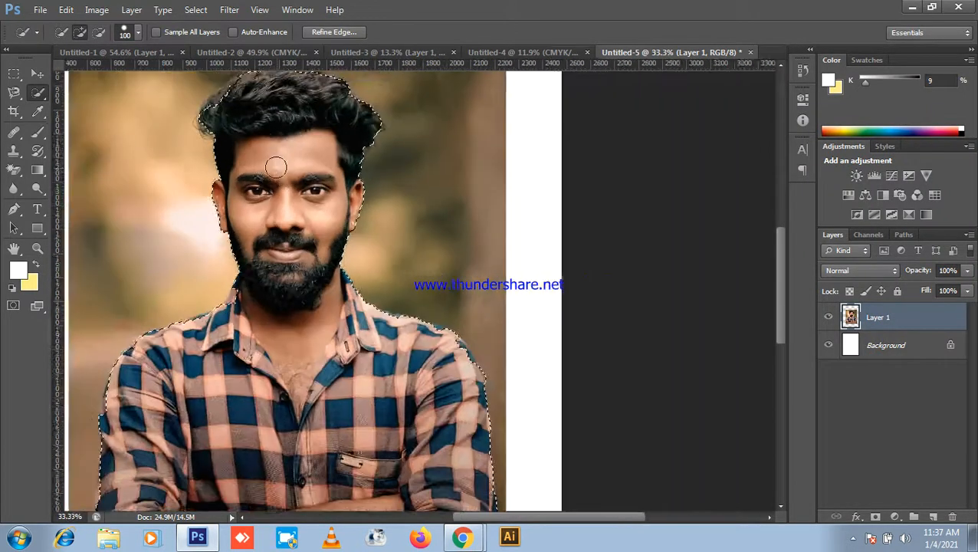
key(ctrl+0)
click(336, 32)
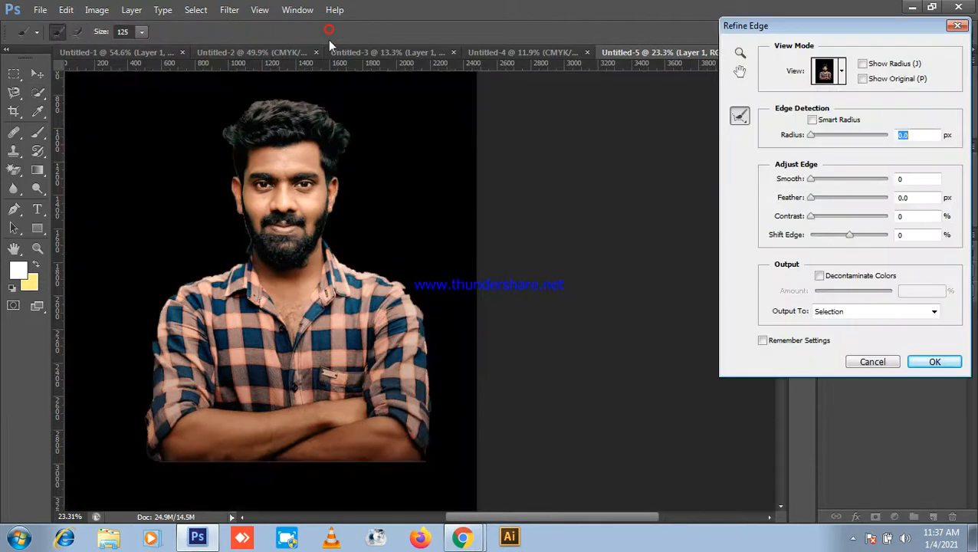
click(843, 70)
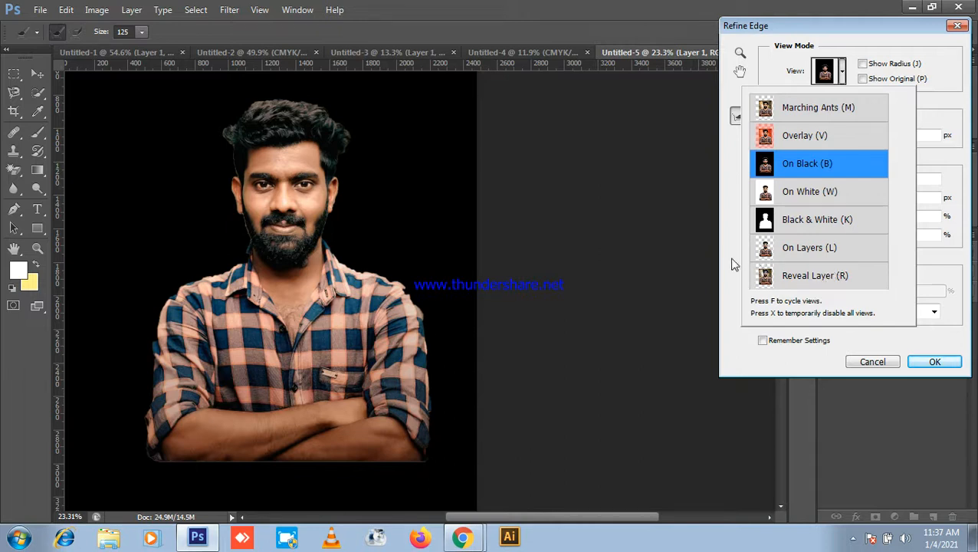
click(822, 197)
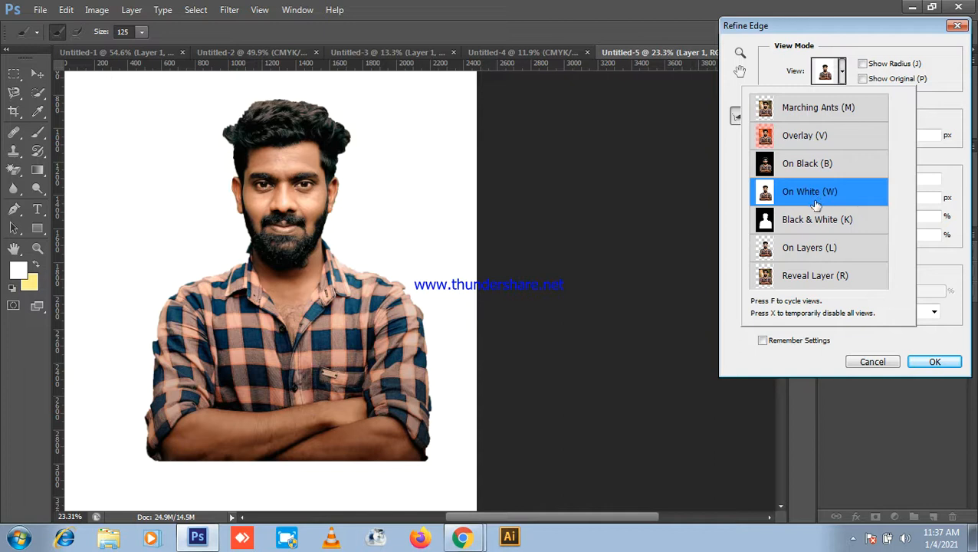
click(812, 258)
Step: Refine the hair, right neck and left shoulder edges with Shift Edge at +23
mouse_move(237, 140)
mouse_down()
mouse_move(229, 131)
mouse_move(258, 113)
mouse_move(284, 113)
mouse_move(276, 133)
mouse_up()
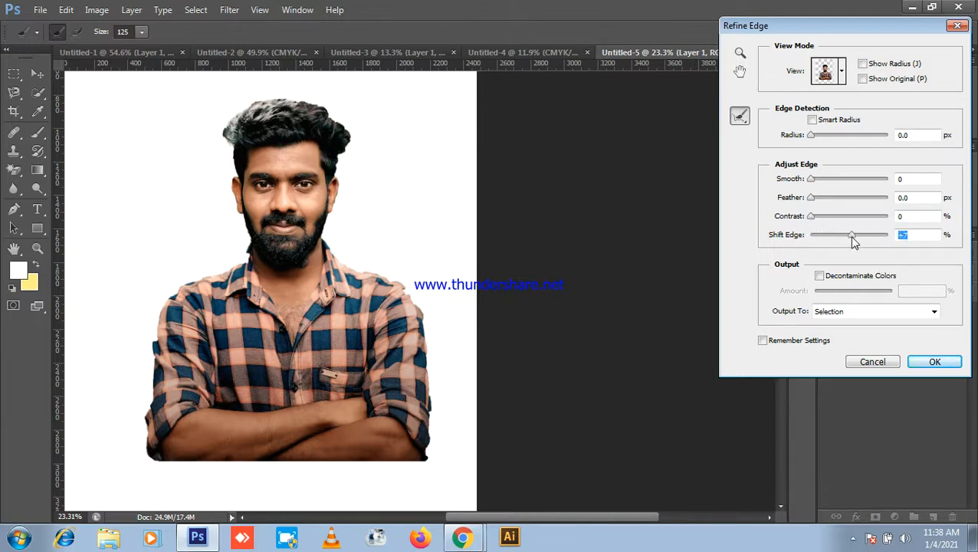
drag(867, 240, 864, 240)
mouse_move(237, 132)
mouse_down()
mouse_move(257, 109)
mouse_move(294, 107)
mouse_move(341, 143)
mouse_move(321, 115)
mouse_move(256, 109)
mouse_up()
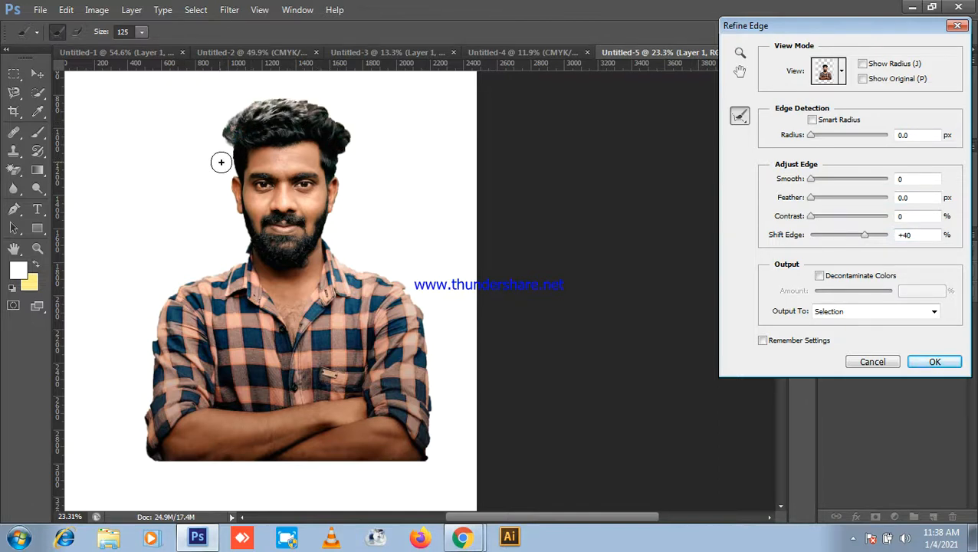
drag(347, 147, 332, 179)
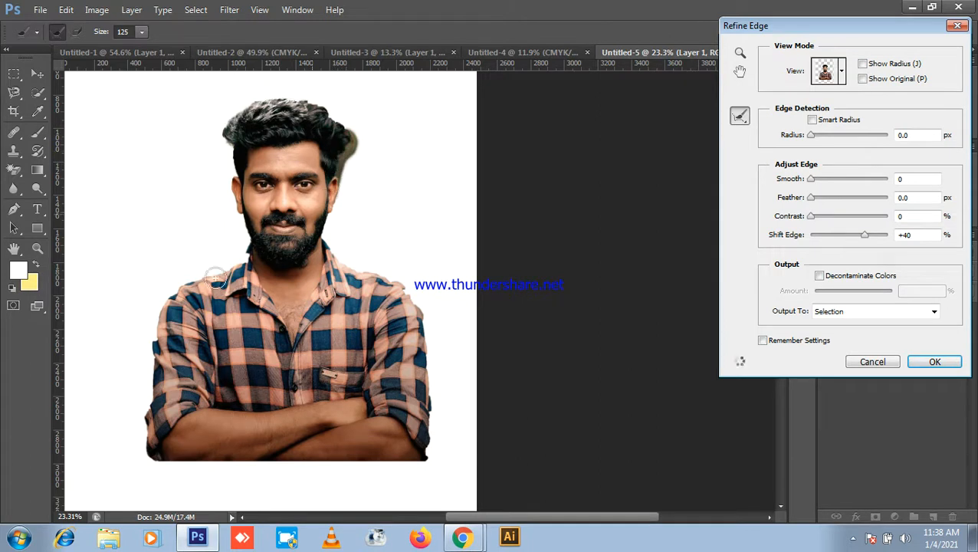
drag(323, 227, 329, 255)
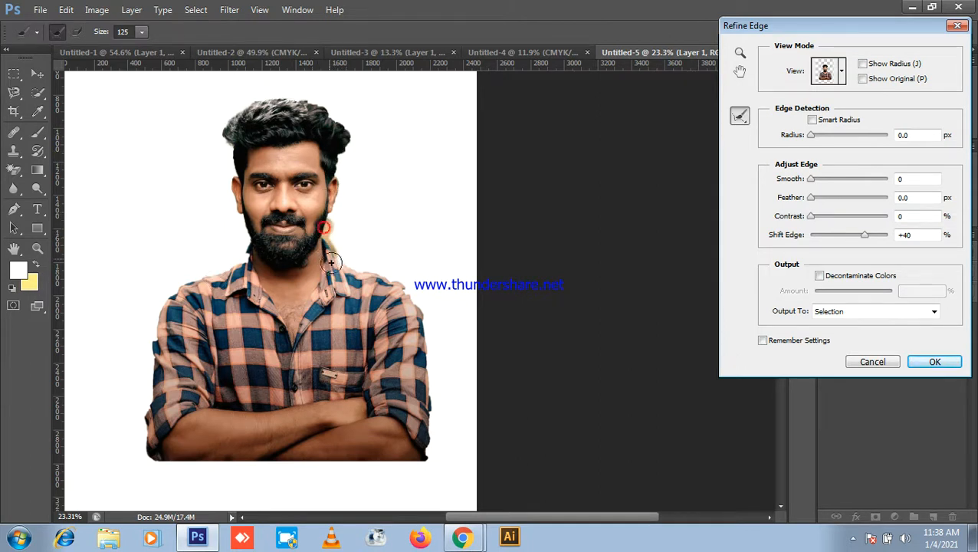
mouse_move(233, 165)
mouse_down()
mouse_move(233, 120)
mouse_move(244, 115)
mouse_move(292, 105)
mouse_move(328, 131)
mouse_up()
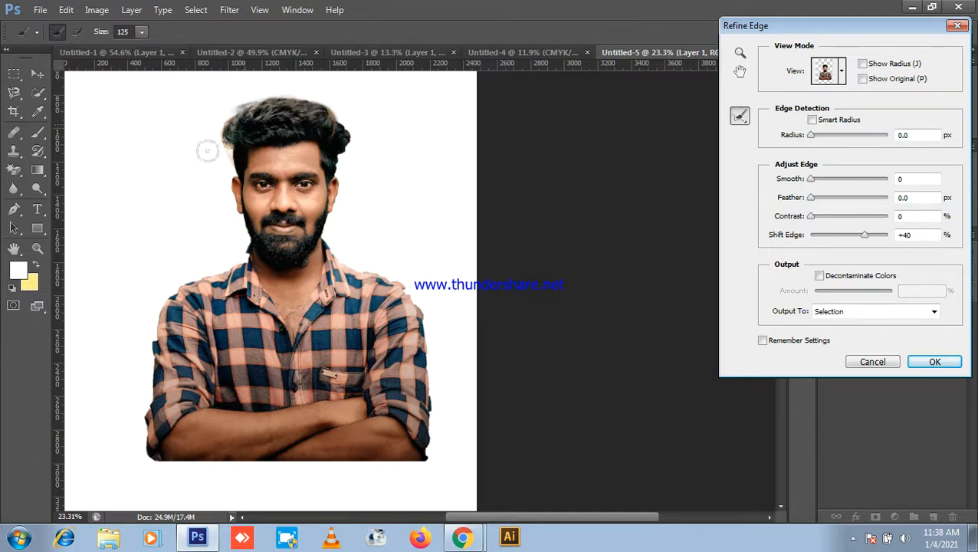
mouse_move(251, 266)
mouse_down()
mouse_move(216, 273)
mouse_move(193, 301)
mouse_up()
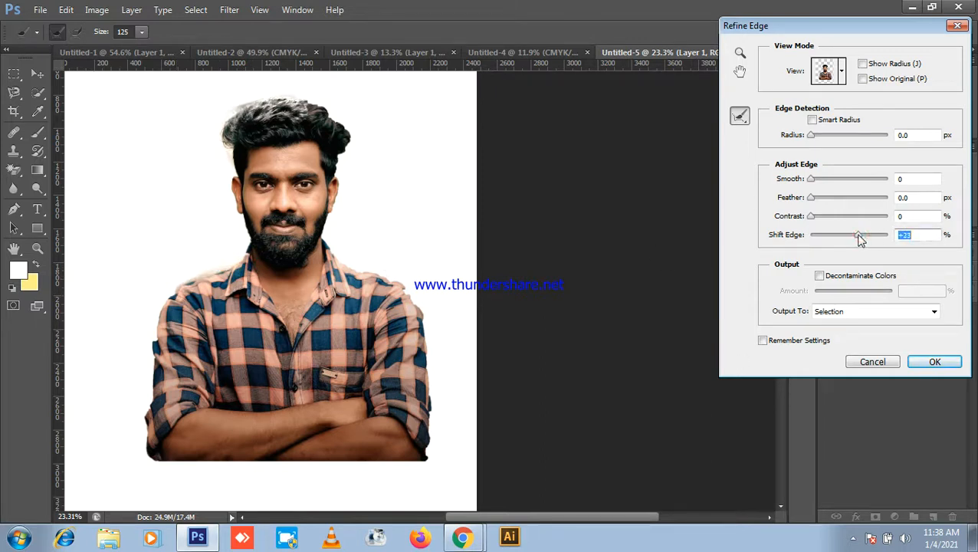
Step: Output the refined cutout to a new layer and apply it
click(853, 314)
click(838, 351)
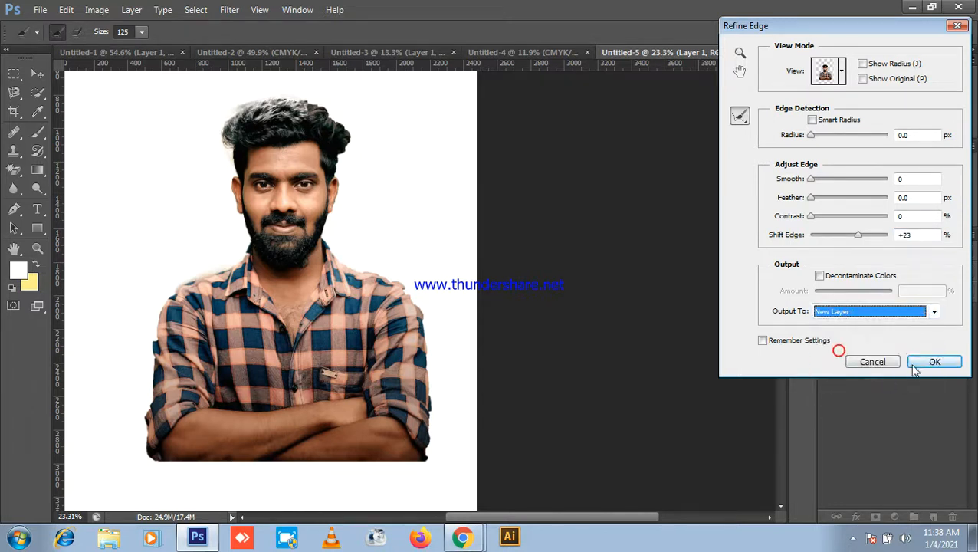
click(935, 365)
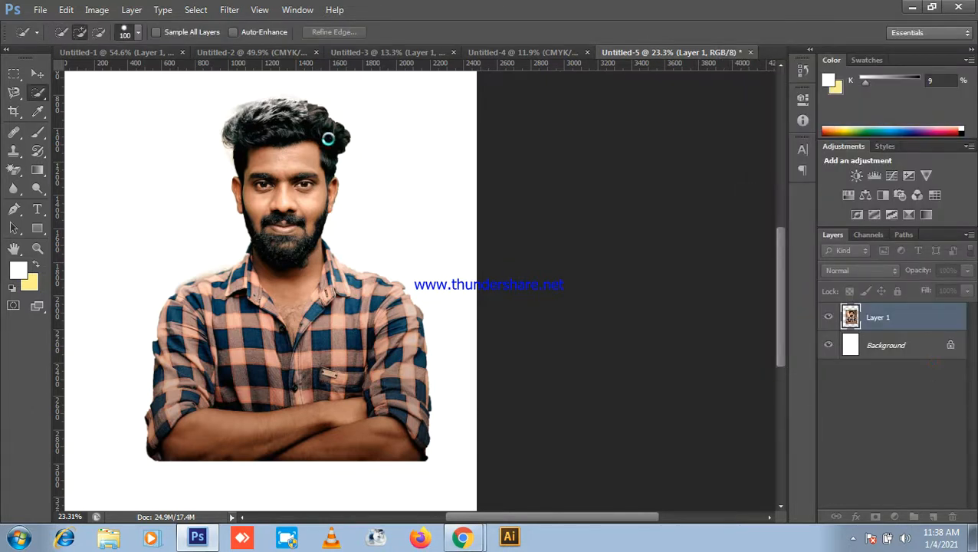
Step: Fit the canvas in view, check the Layer 1 copy cutout, and add a new Layer 2
key(ctrl+0)
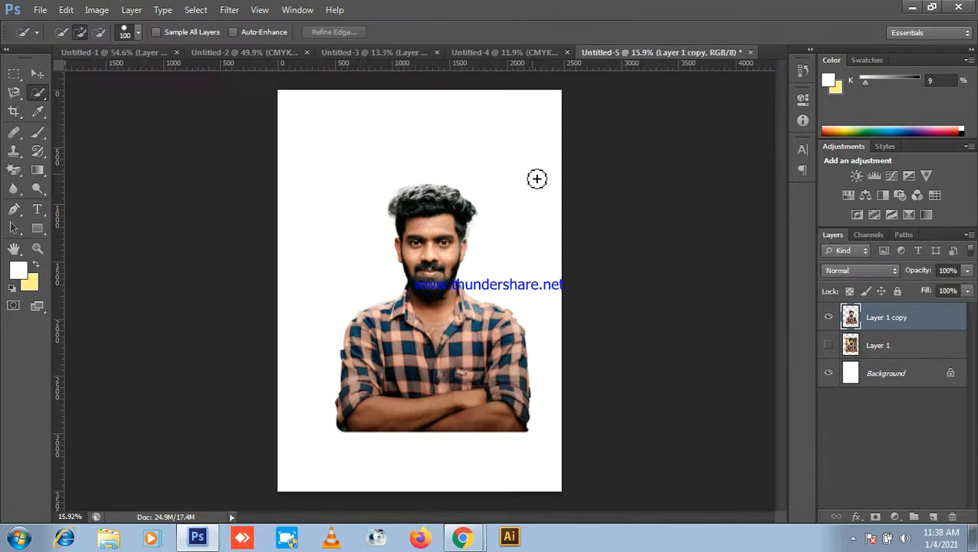
click(828, 317)
click(829, 318)
scroll(511, 192, up, 4)
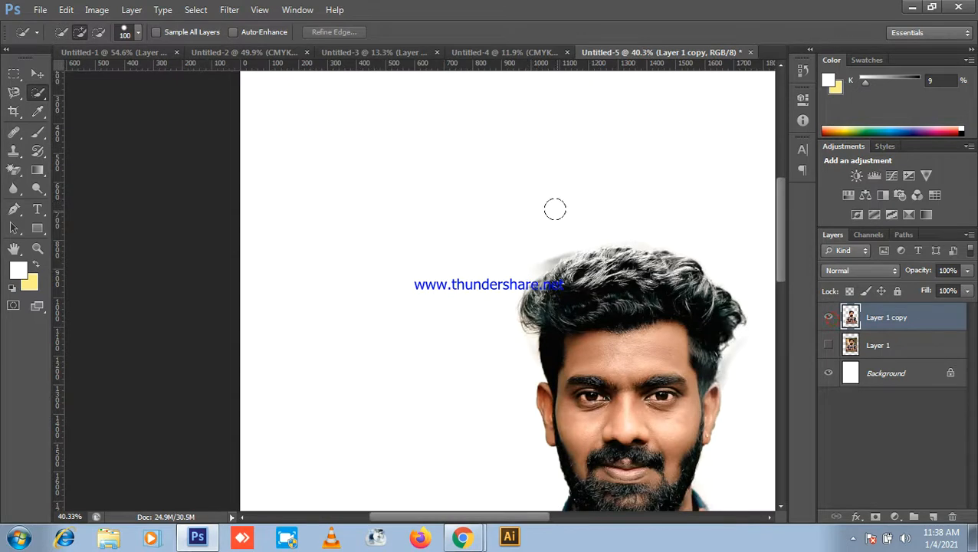
scroll(556, 209, down, 2)
click(932, 516)
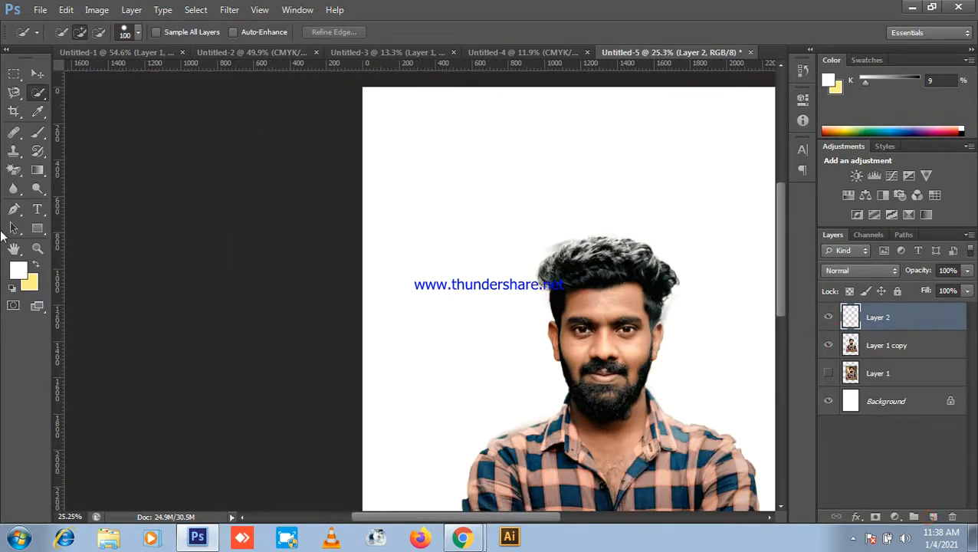
Step: Sample the shirt's dark navy #102942 as foreground colour and fill Layer 2 with it
click(18, 270)
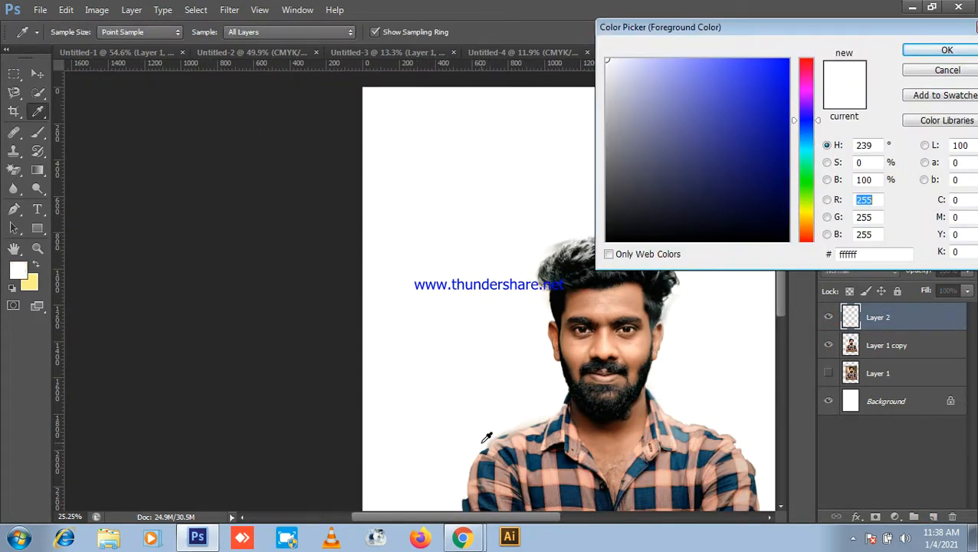
click(537, 498)
click(537, 502)
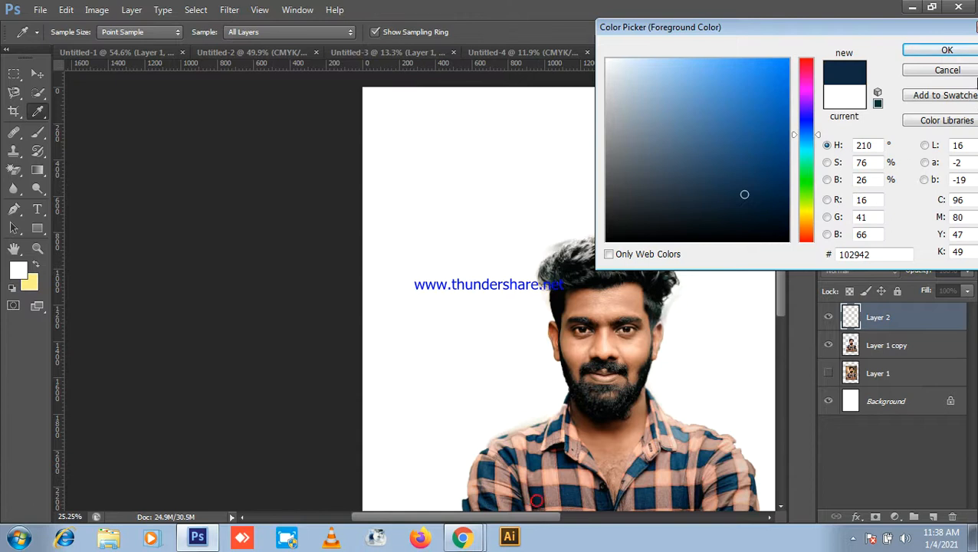
click(935, 50)
key(alt+BackSpace)
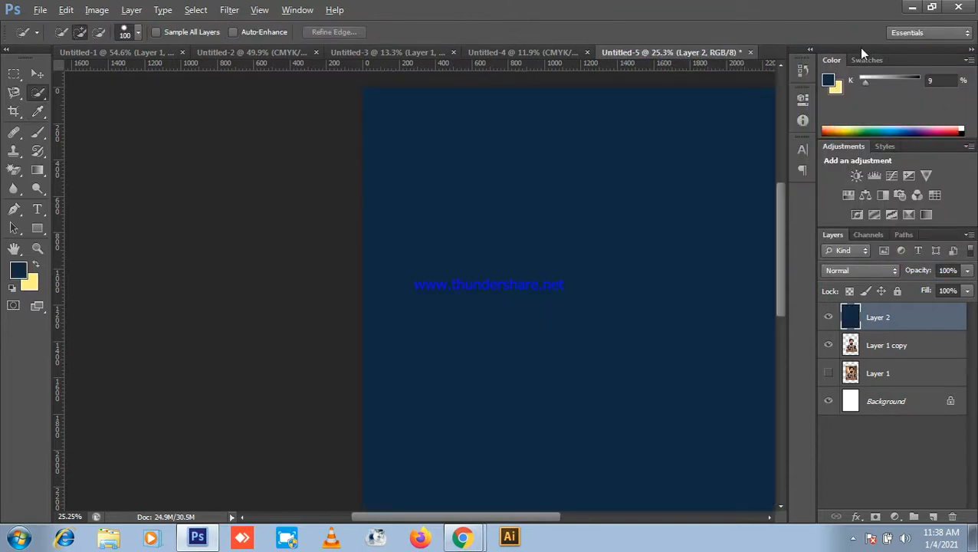
Step: Move Layer 2 beneath Layer 1 copy and select the Move tool
scroll(231, 124, down, 6)
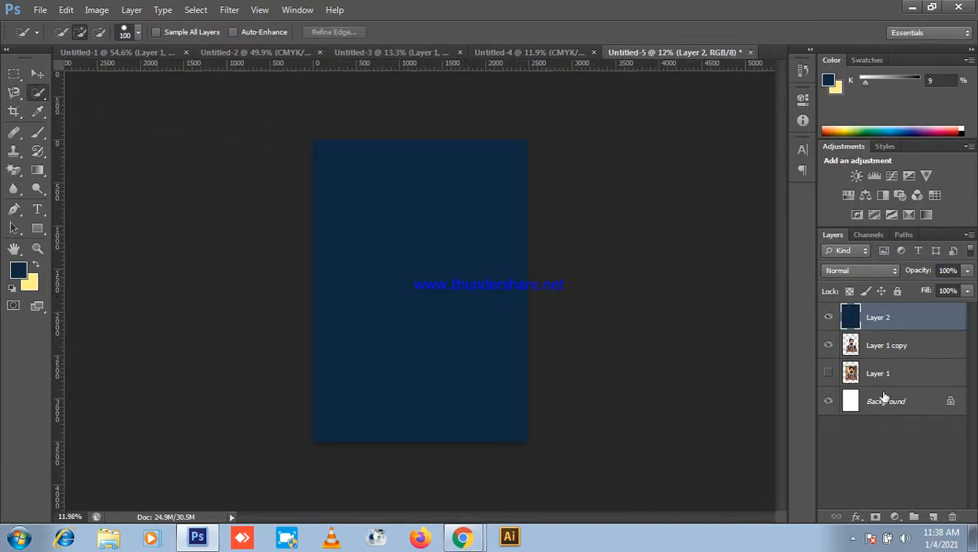
drag(911, 326, 924, 353)
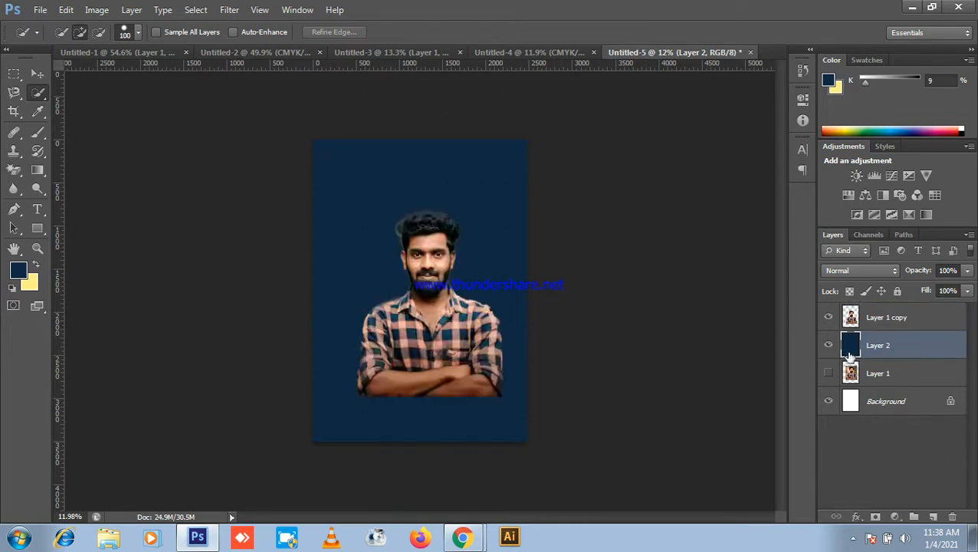
scroll(713, 344, up, 2)
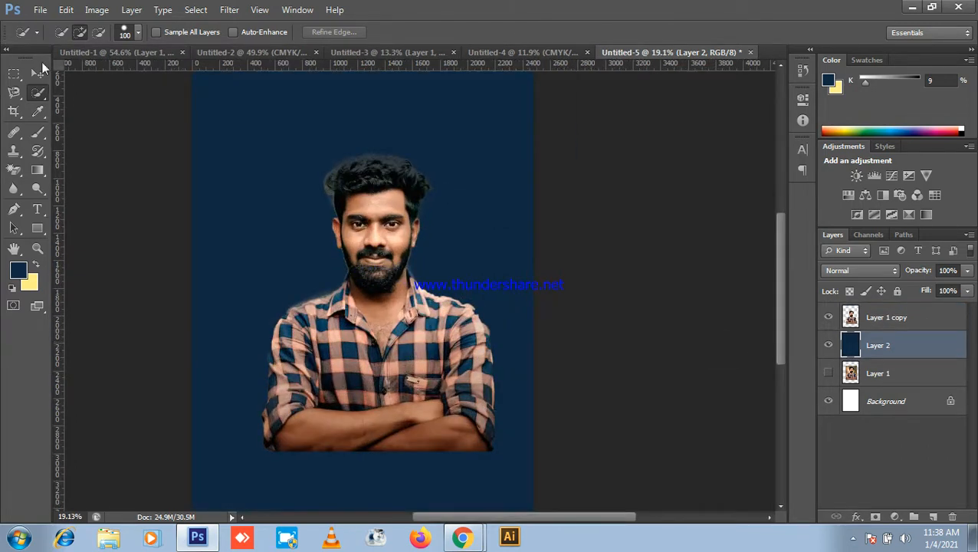
click(37, 73)
scroll(457, 234, up, 2)
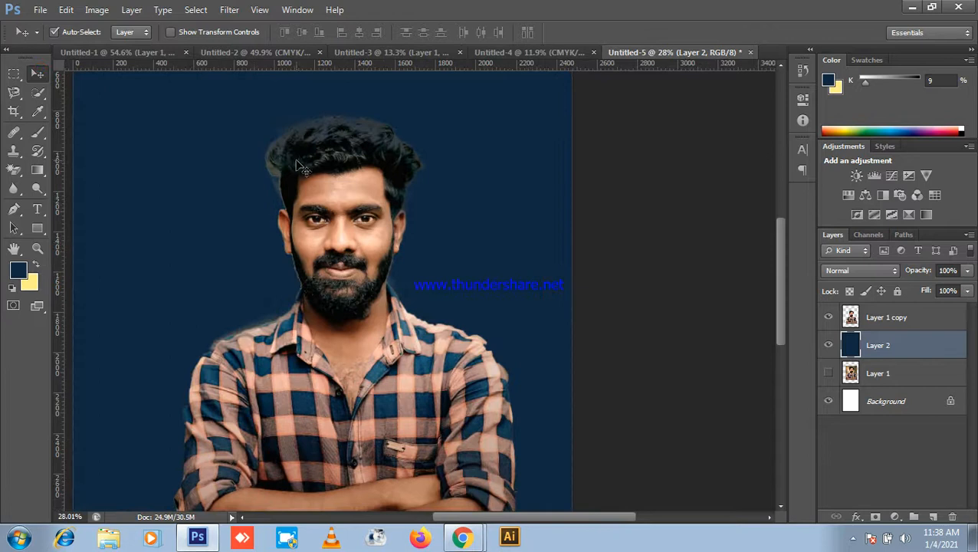
scroll(388, 149, down, 1)
scroll(389, 152, down, 1)
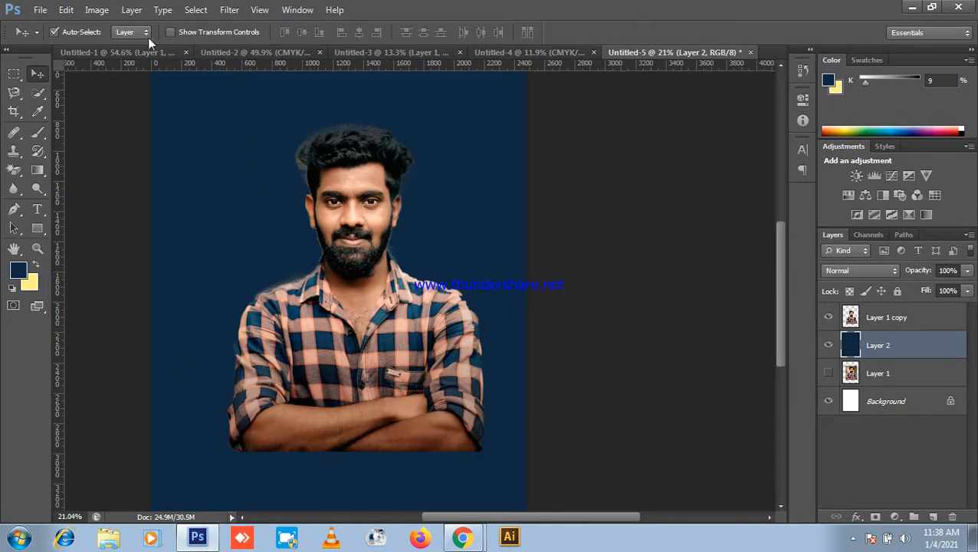
click(919, 6)
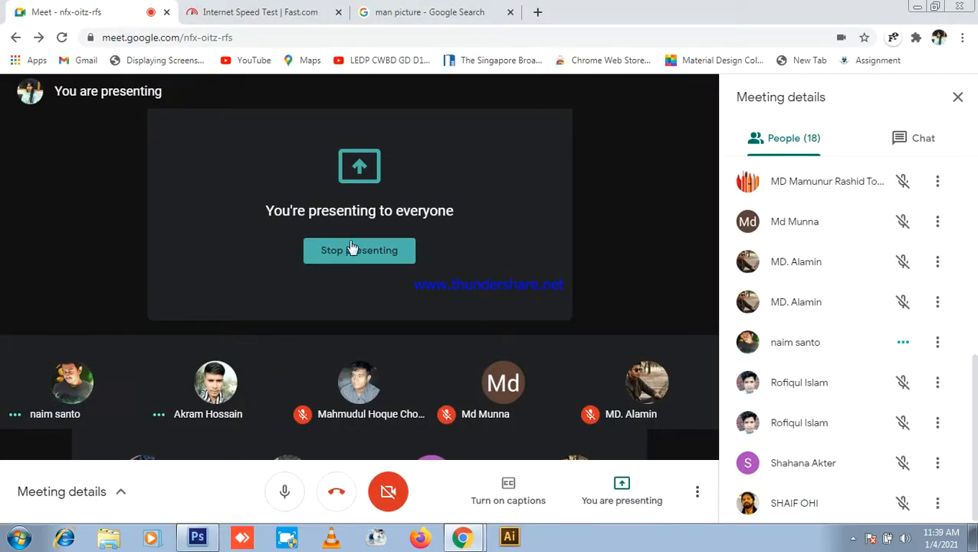
Step: Delete the hidden original Layer 1 from Untitled-5
key(alt+Tab)
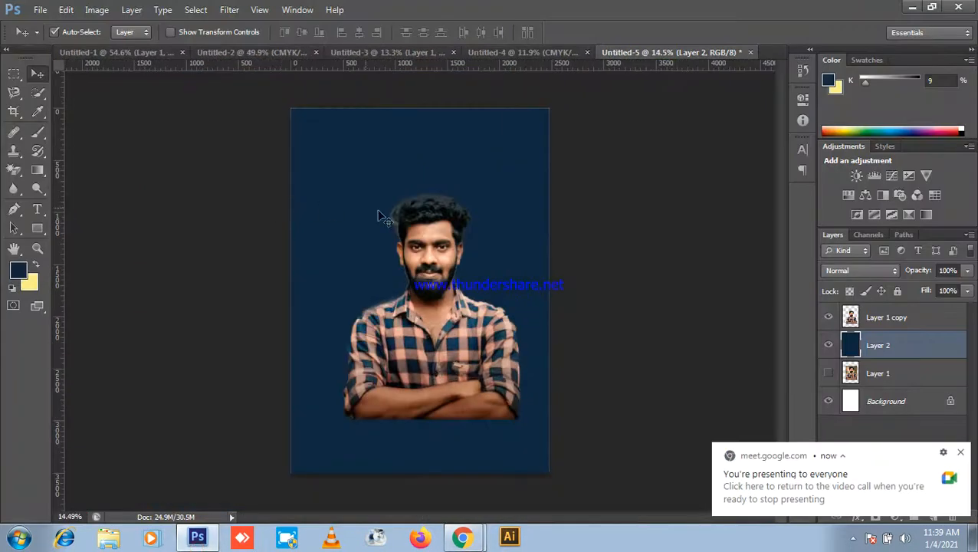
scroll(729, 264, up, 1)
click(897, 319)
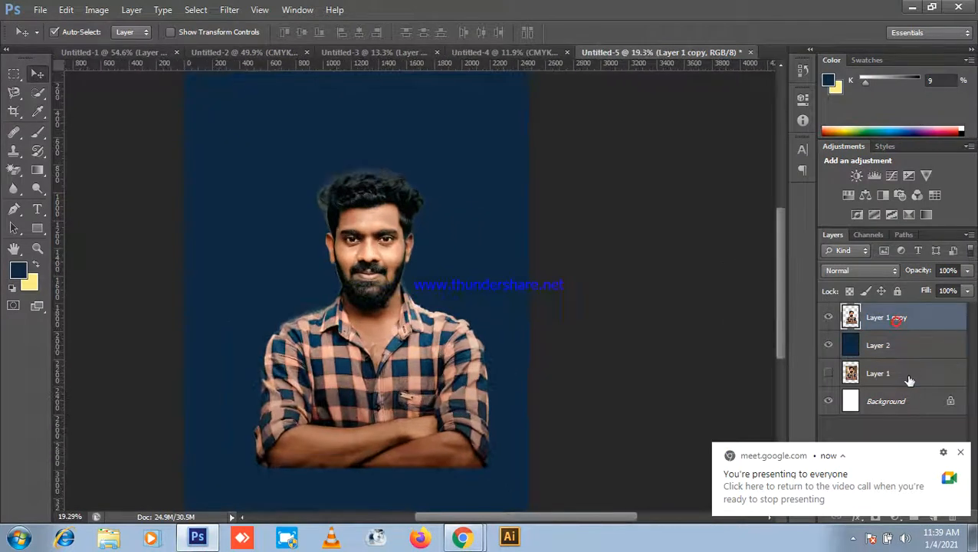
click(892, 373)
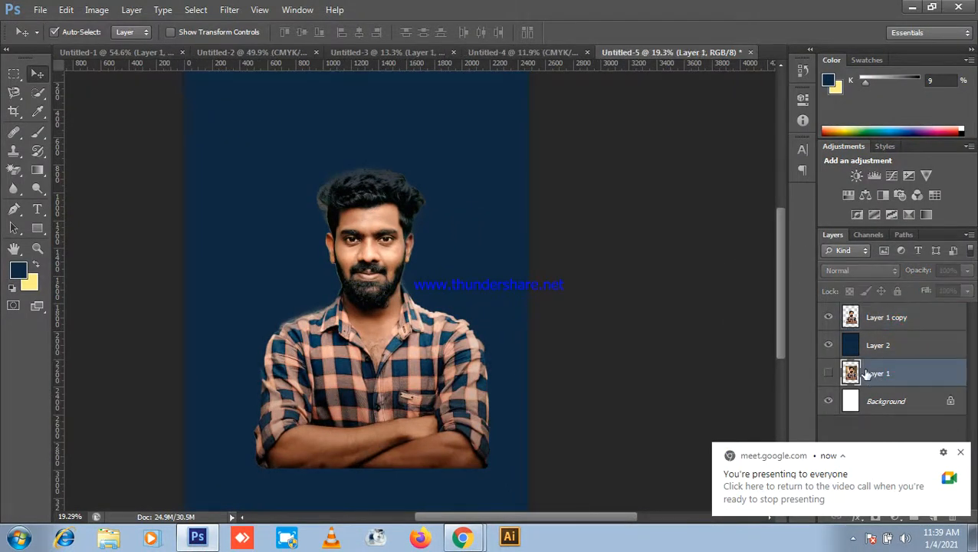
key(Delete)
Step: Reposition the portrait and navy layers, moving the man lower on the canvas
scroll(373, 101, down, 5)
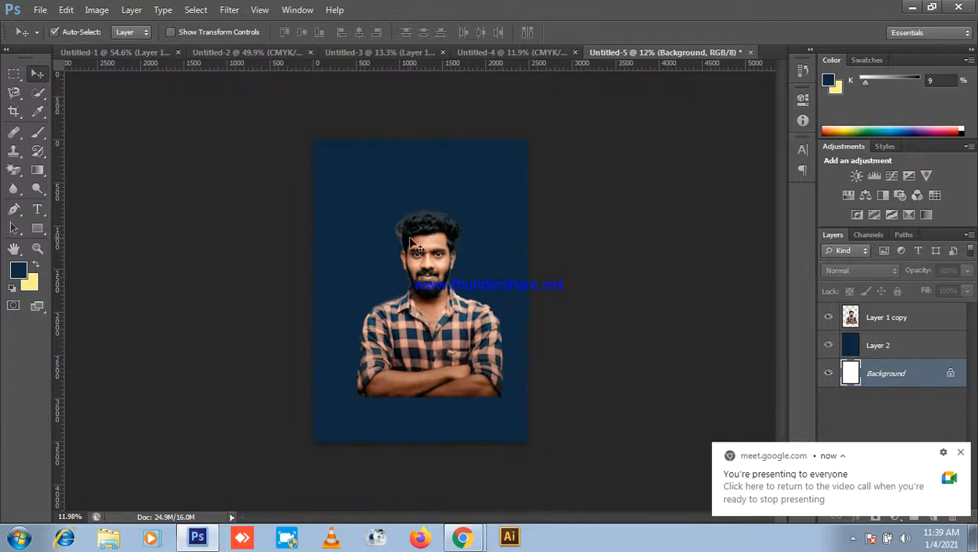
scroll(411, 242, up, 2)
drag(143, 214, 719, 474)
scroll(434, 336, down, 5)
mouse_move(450, 308)
mouse_down()
mouse_move(408, 335)
mouse_move(445, 328)
mouse_move(446, 311)
mouse_up()
scroll(457, 321, up, 4)
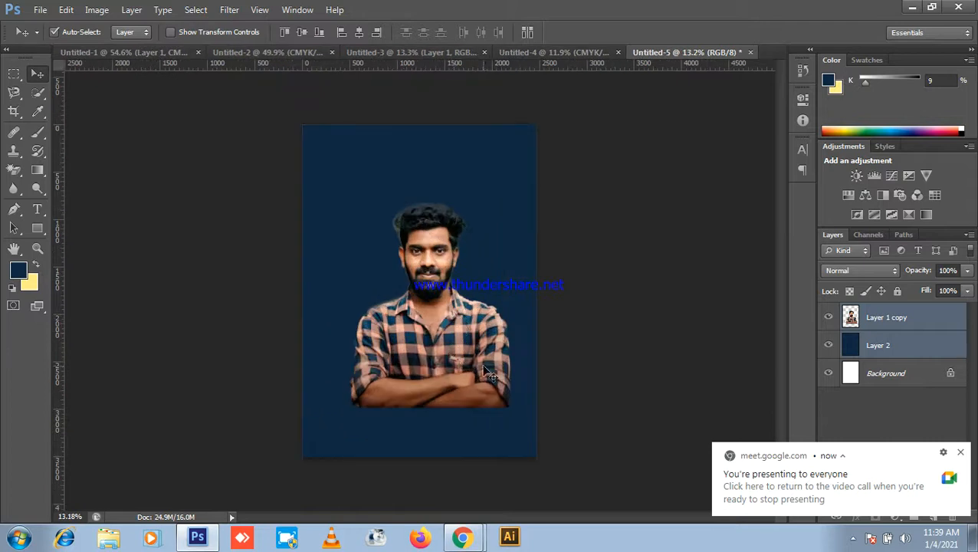
click(611, 338)
drag(443, 356, 448, 393)
scroll(571, 389, down, 4)
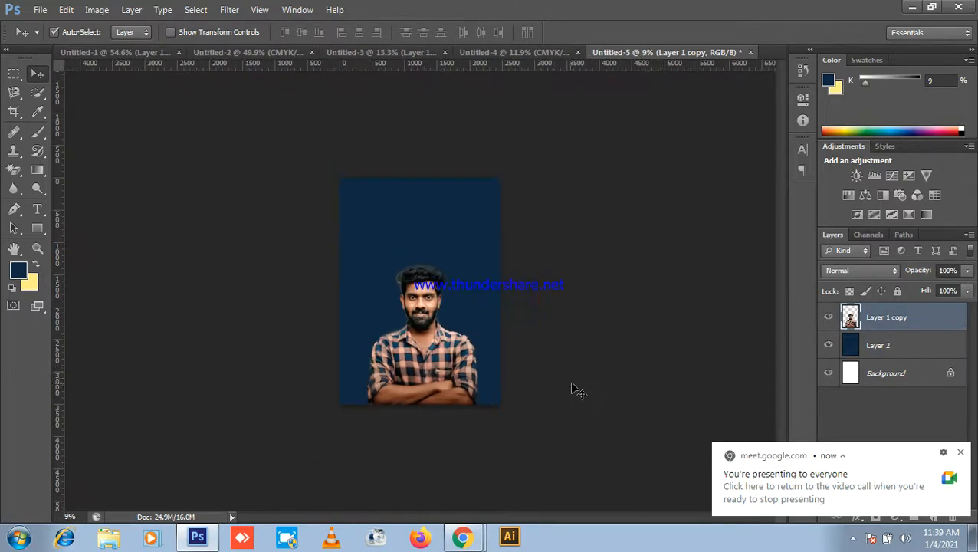
scroll(571, 388, down, 3)
drag(535, 411, 577, 400)
scroll(330, 184, down, 4)
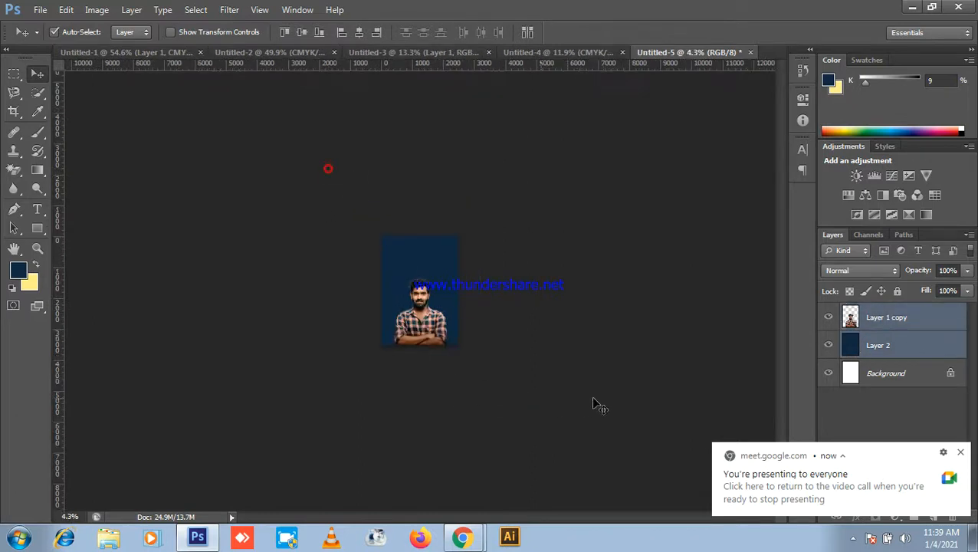
Step: Delete Layer 1 copy and Layer 2, then close Untitled-5 through the save prompt
click(913, 7)
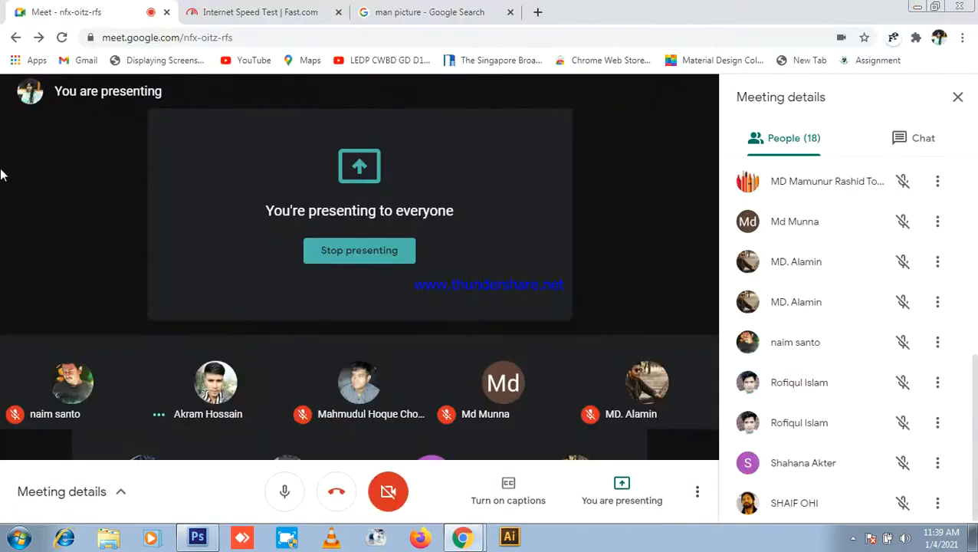
click(197, 537)
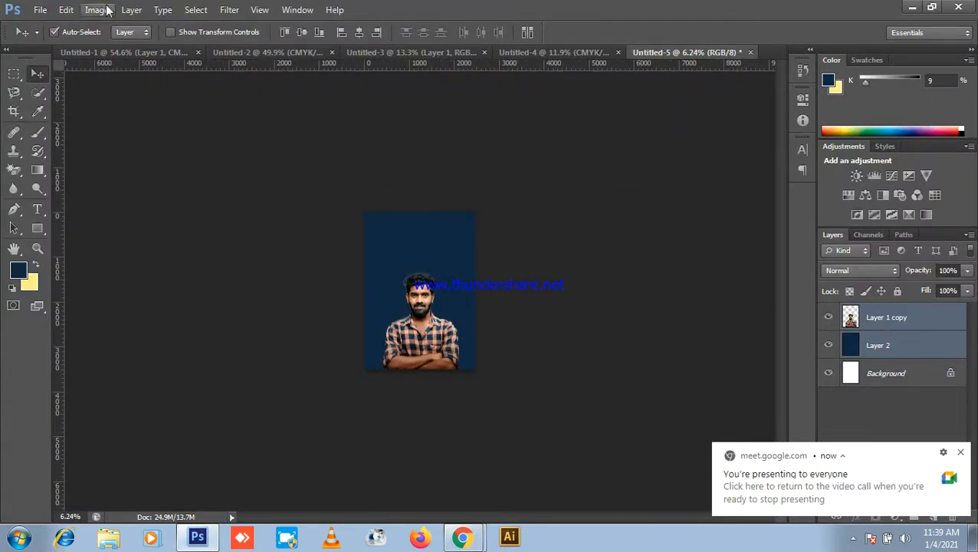
key(ctrl+plus)
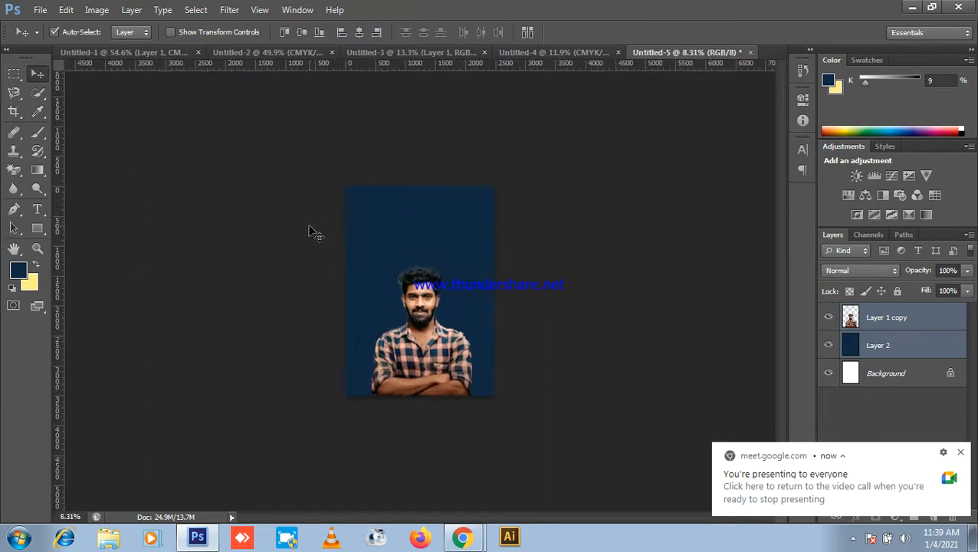
key(Delete)
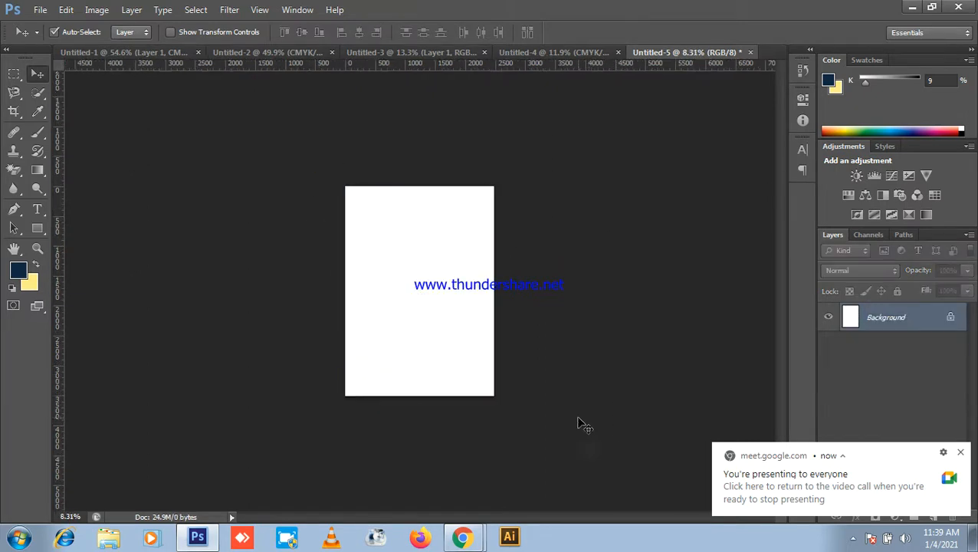
key(ctrl+plus)
click(751, 52)
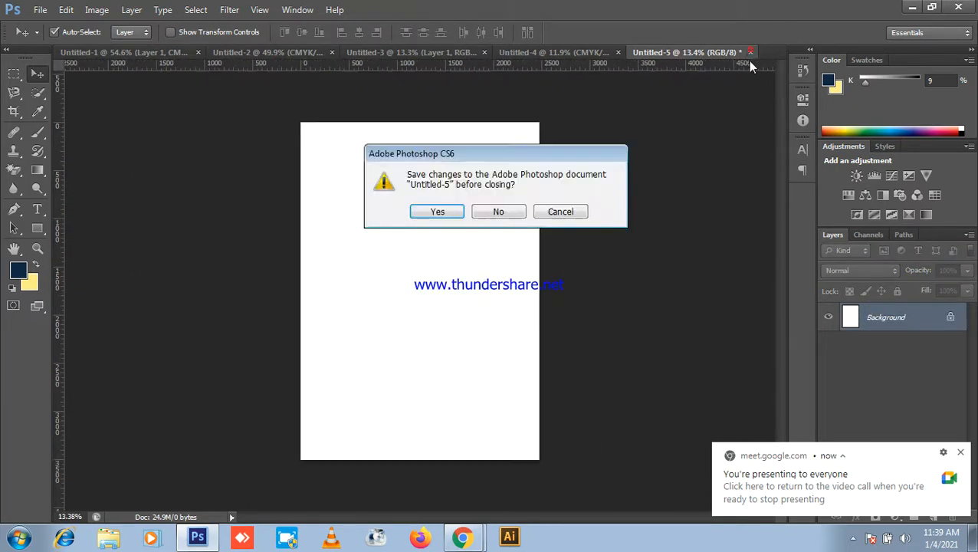
click(512, 215)
scroll(408, 219, down, 4)
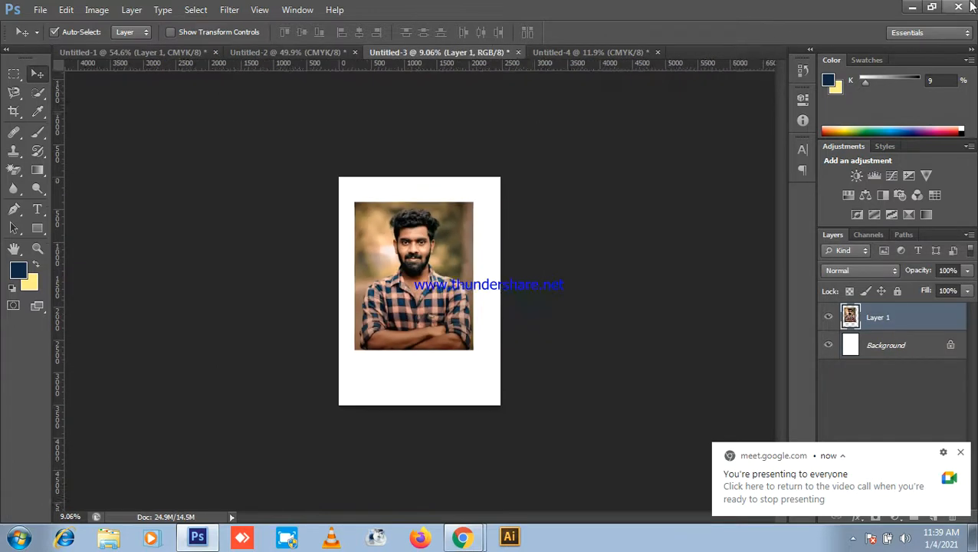
click(913, 7)
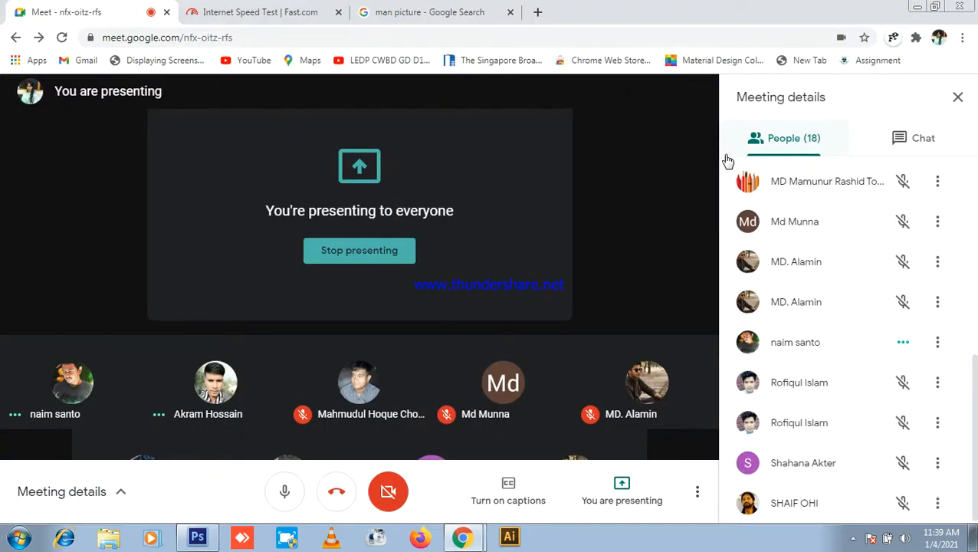
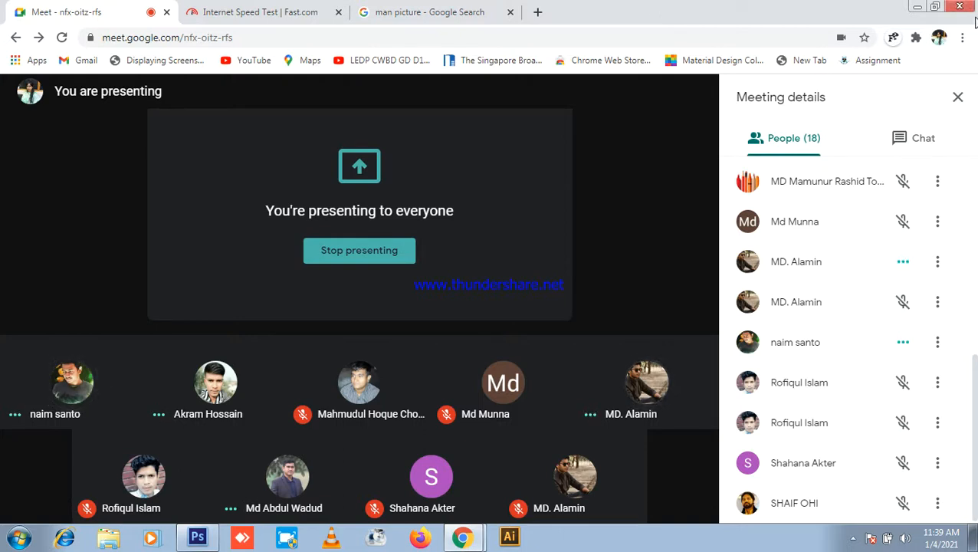
Step: Open the Text exam list from the LEDP_GD_55_exam-01 folder in Notepad
click(917, 7)
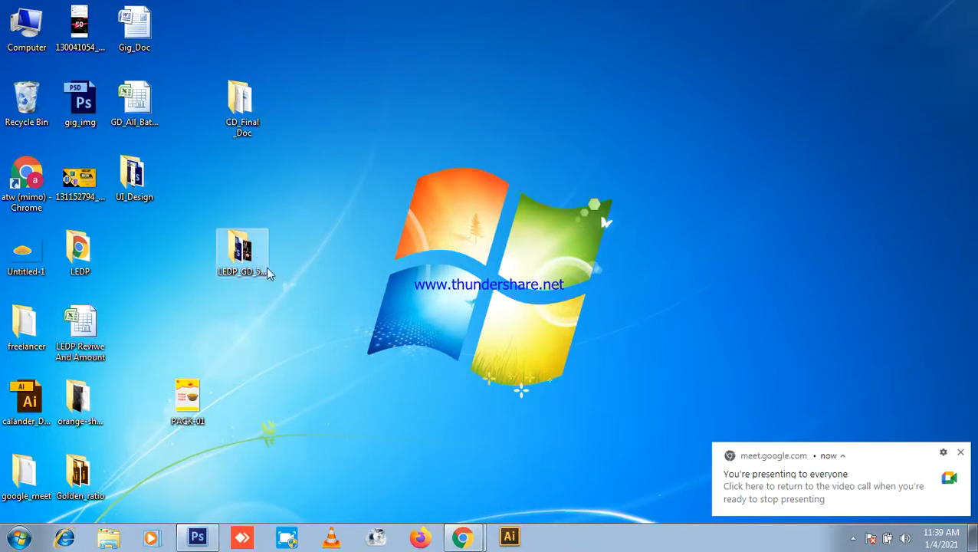
drag(263, 261, 762, 120)
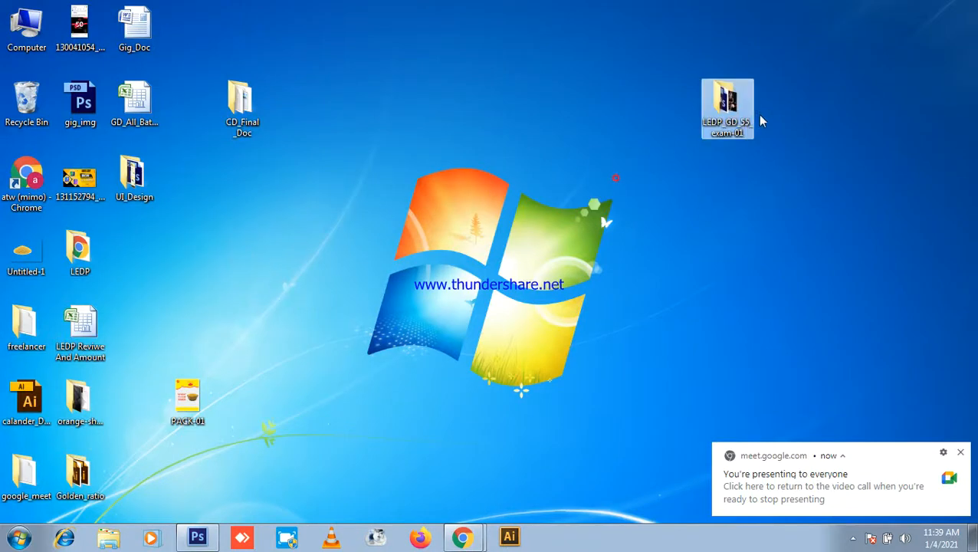
double_click(731, 109)
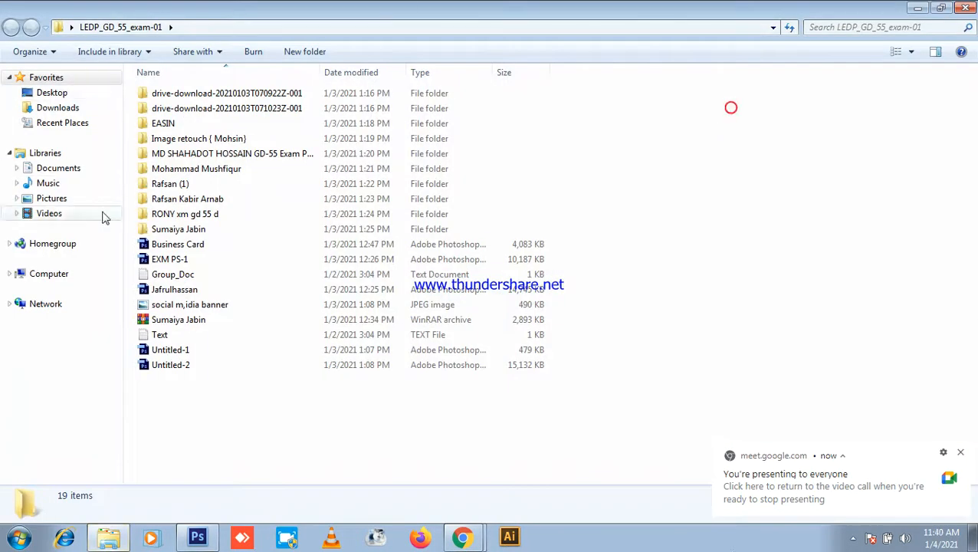
double_click(161, 335)
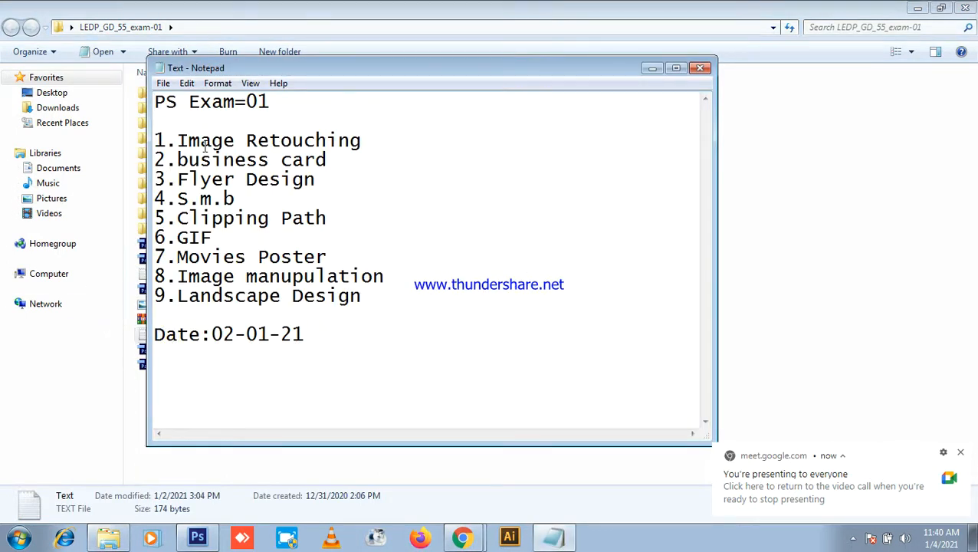
Step: Highlight each exam item in turn, from Image Retouching through Landscape Design
drag(174, 140, 452, 139)
click(354, 178)
drag(339, 164, 165, 160)
click(419, 203)
drag(334, 179, 182, 179)
drag(308, 205, 185, 201)
drag(347, 215, 178, 217)
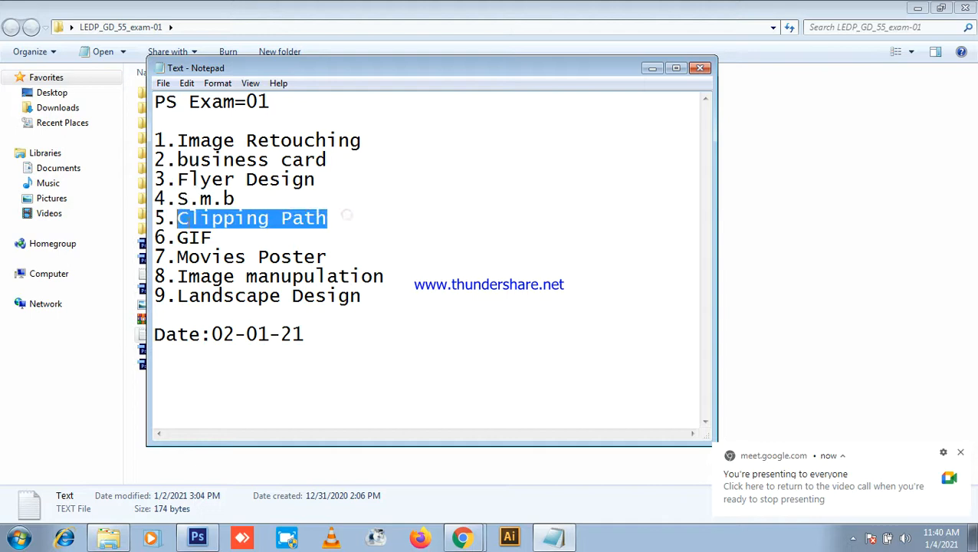
drag(228, 239, 172, 238)
drag(344, 256, 177, 257)
drag(426, 266, 257, 276)
drag(395, 300, 222, 294)
click(463, 320)
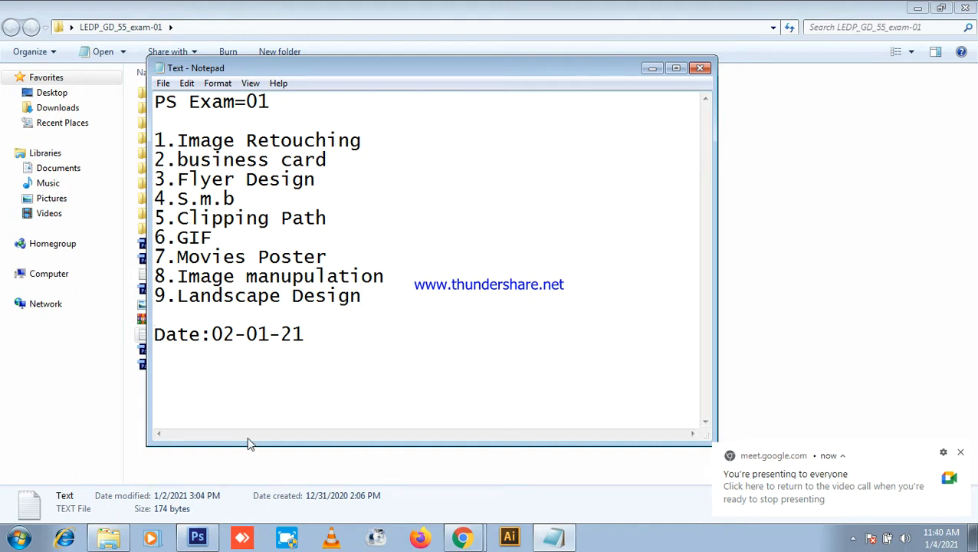
Step: Re-highlight the 9.Landscape Design line, then move the list up and minimize it behind Meet
click(463, 537)
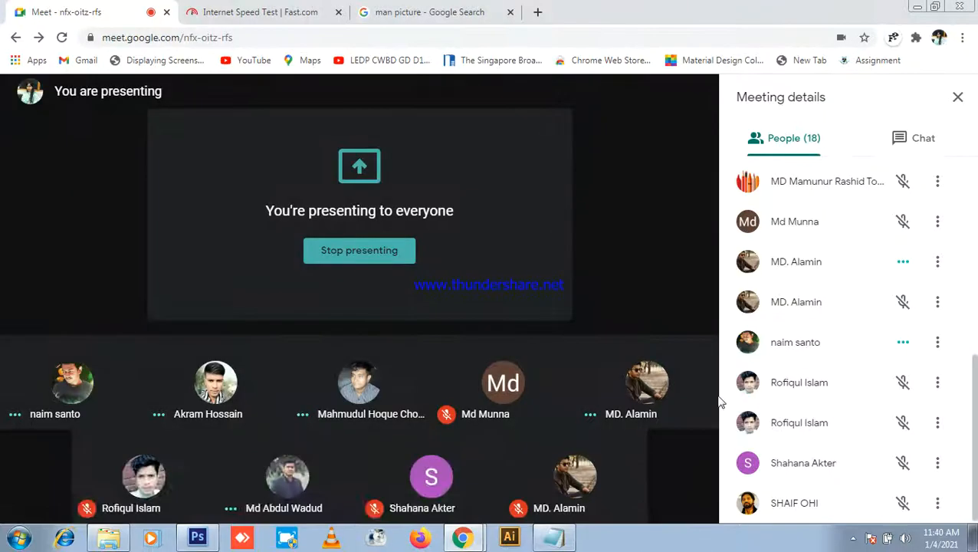
click(554, 536)
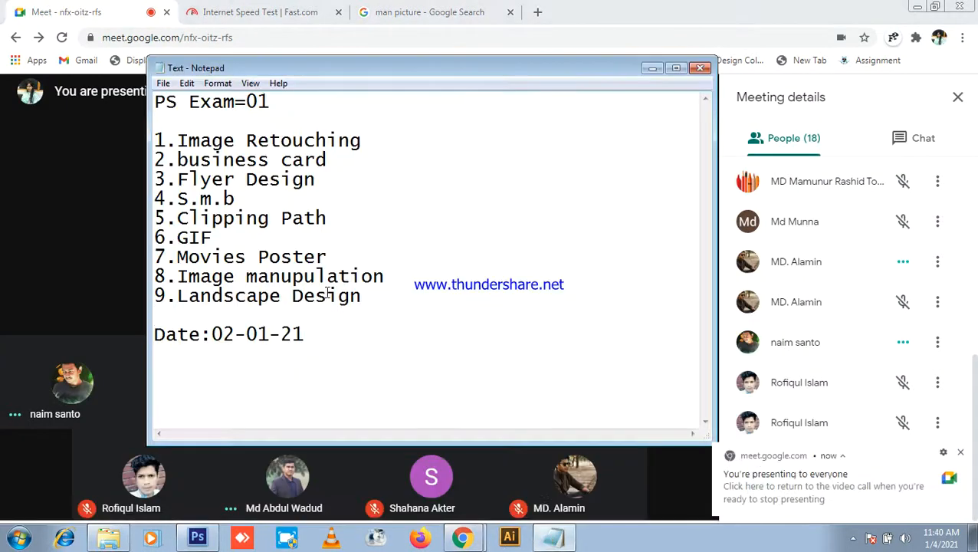
drag(376, 294, 156, 293)
click(393, 337)
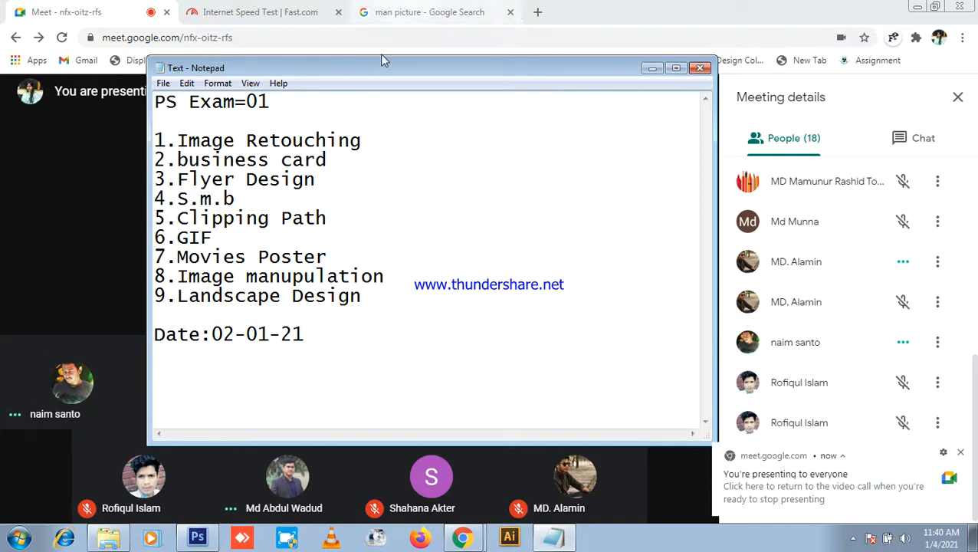
drag(381, 69, 473, 54)
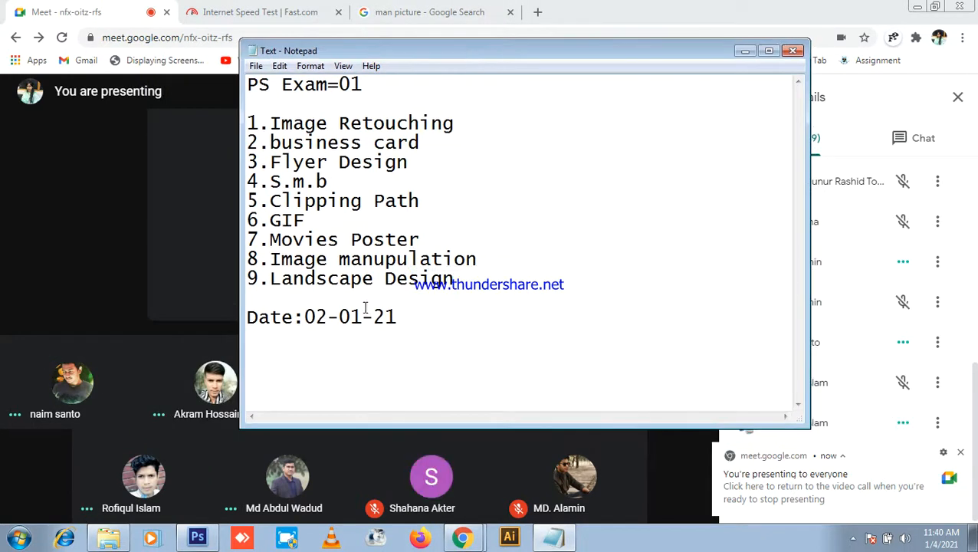
click(744, 49)
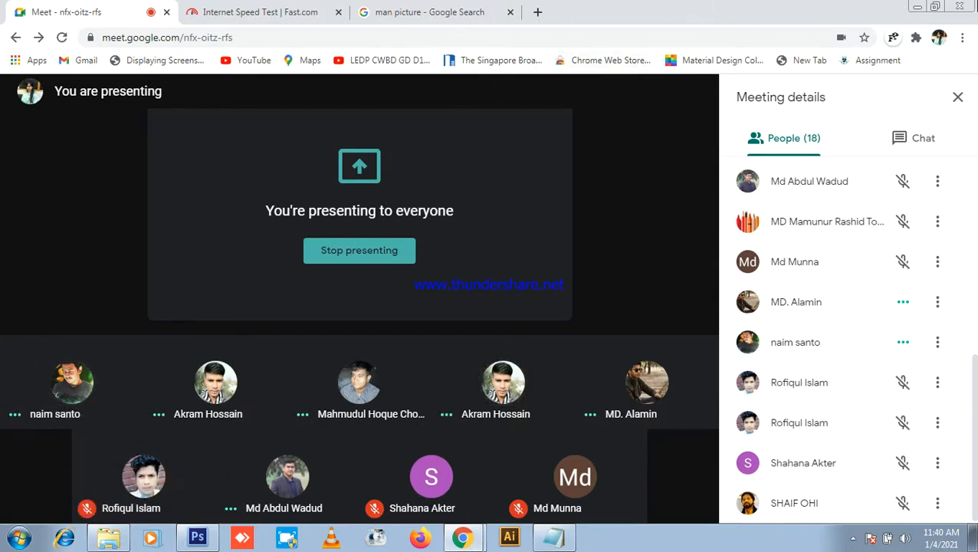
Step: Close the exam folder and empty the Recycle Bin, permanently deleting the MP4 recording
click(917, 6)
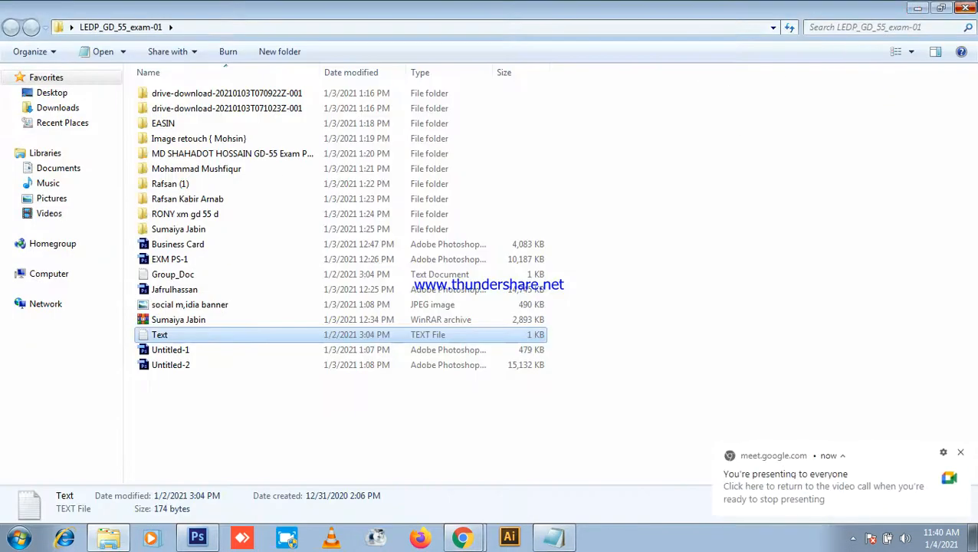
click(965, 7)
right_click(38, 79)
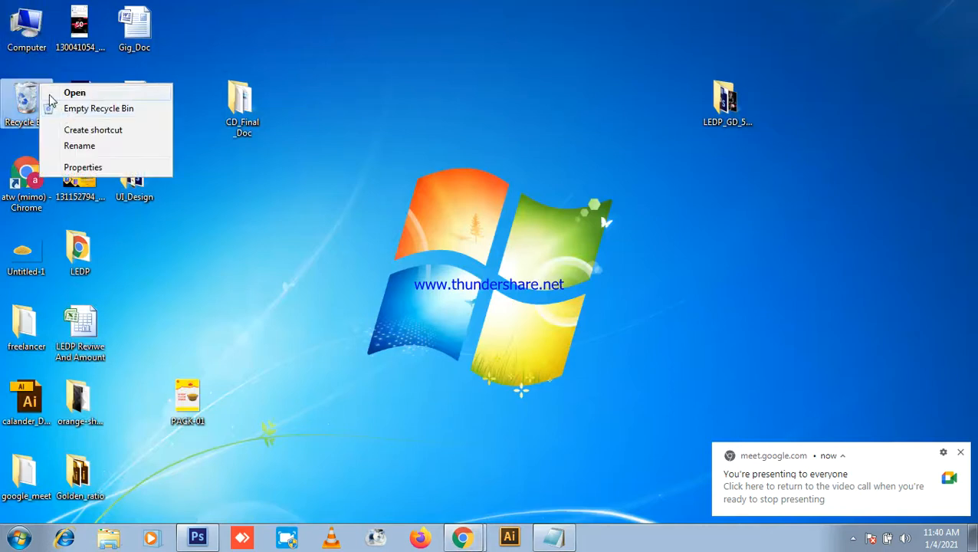
click(73, 109)
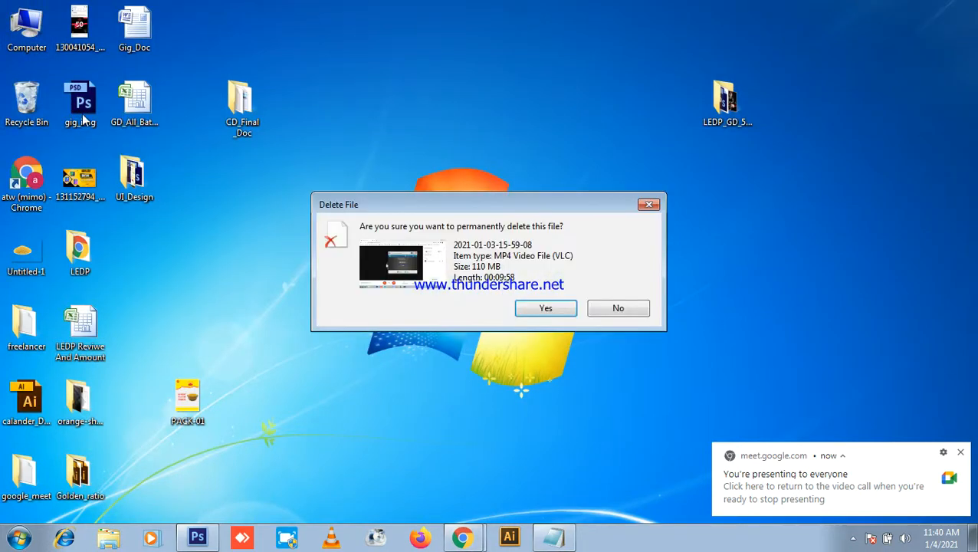
click(543, 308)
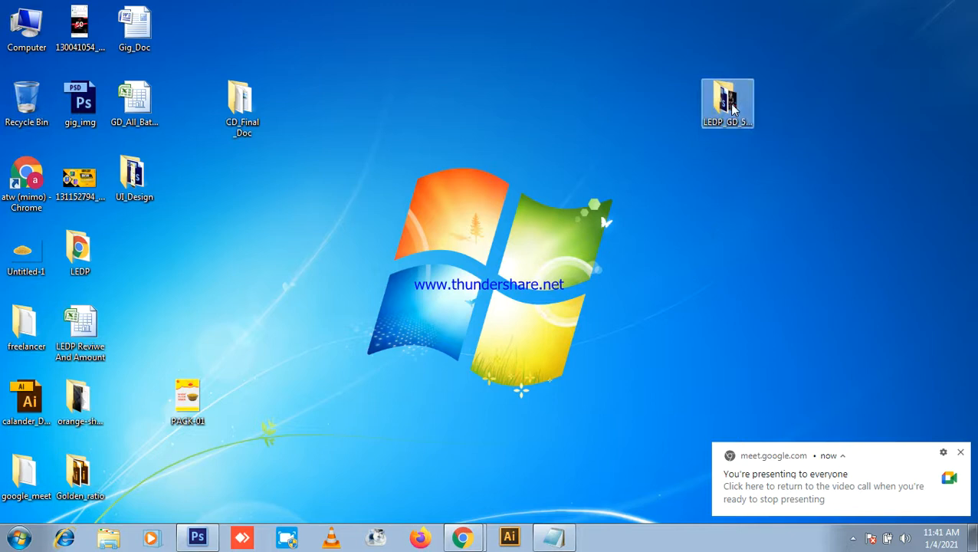
Step: Reopen the exam folder and its Text list, then close both and shift the folder left
double_click(727, 104)
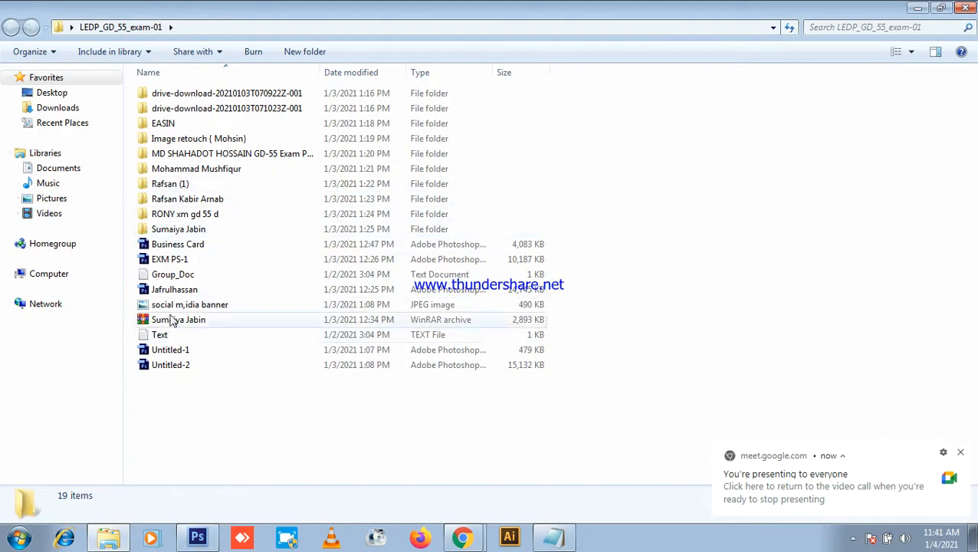
double_click(184, 335)
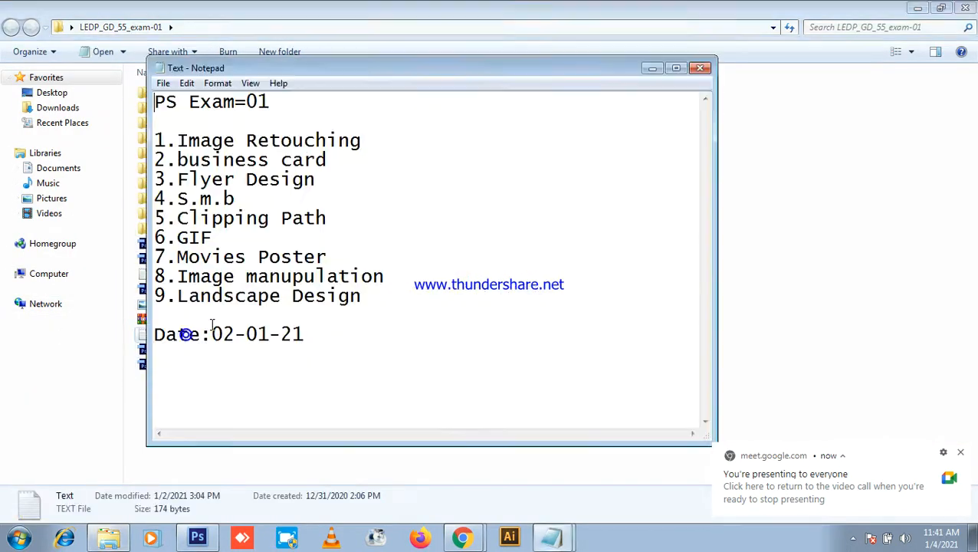
click(700, 67)
click(965, 7)
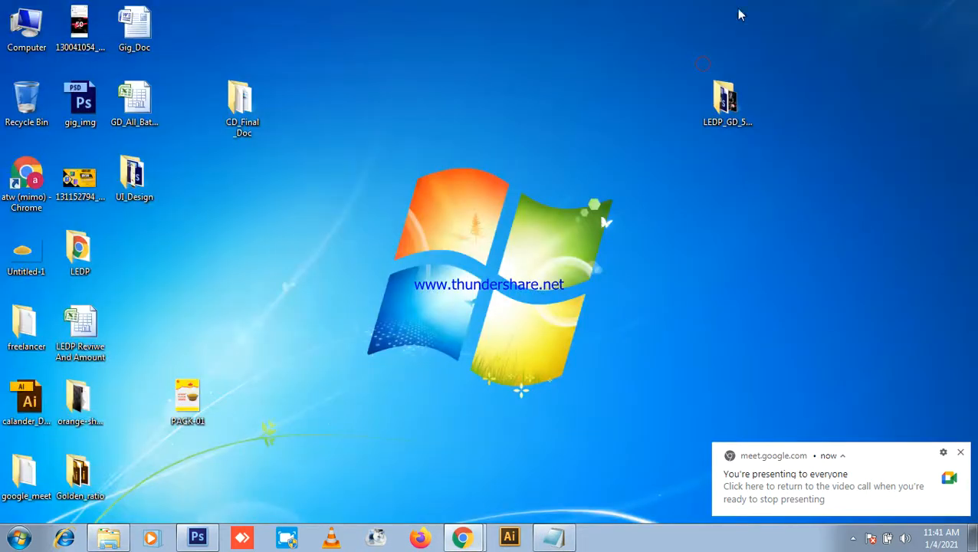
drag(734, 105, 681, 110)
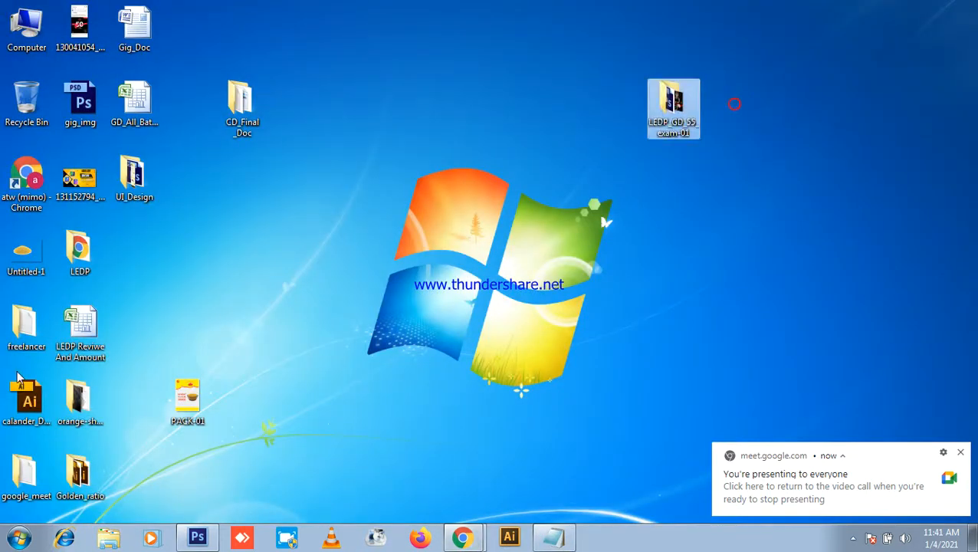
Step: Browse from the LEDP folder to All_class > Photoshop 2nd Class > Landscape Design
drag(73, 247, 445, 90)
double_click(448, 91)
double_click(180, 108)
double_click(214, 122)
double_click(213, 247)
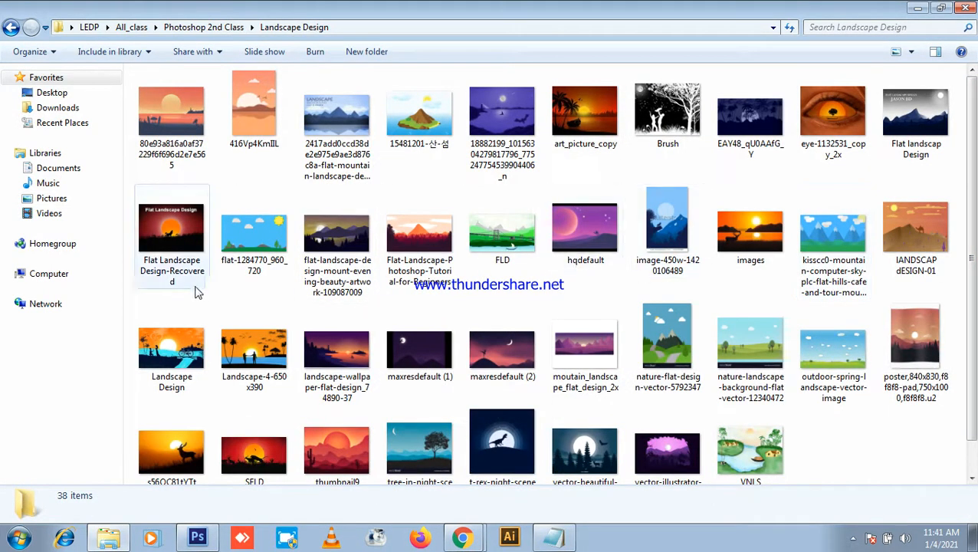
Step: View Flat Landscape Design-Recovered and the next two landscape images, then close the viewer and folder
click(179, 227)
double_click(178, 227)
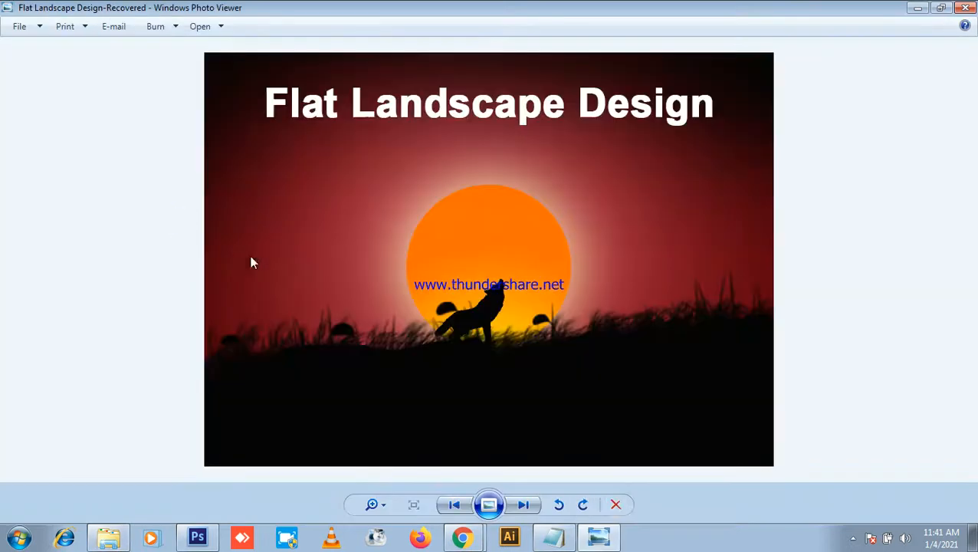
scroll(540, 303, up, 2)
scroll(560, 313, down, 2)
key(Right)
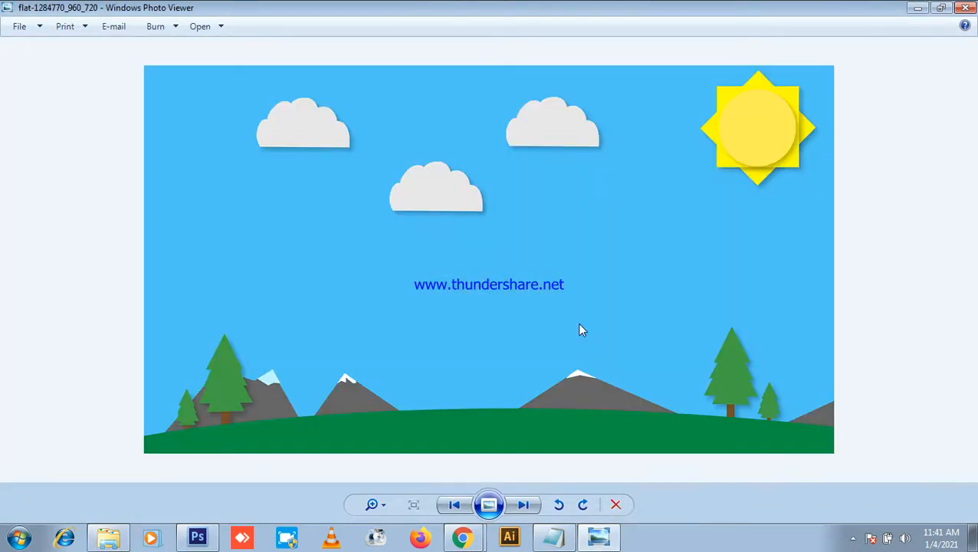
key(Right)
key(Right)
key(Right)
key(Right)
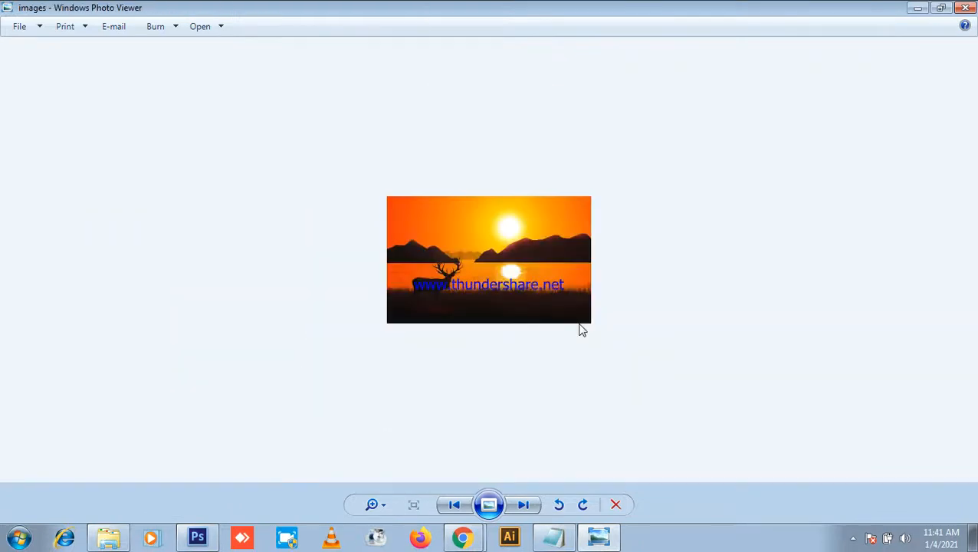
scroll(596, 254, up, 3)
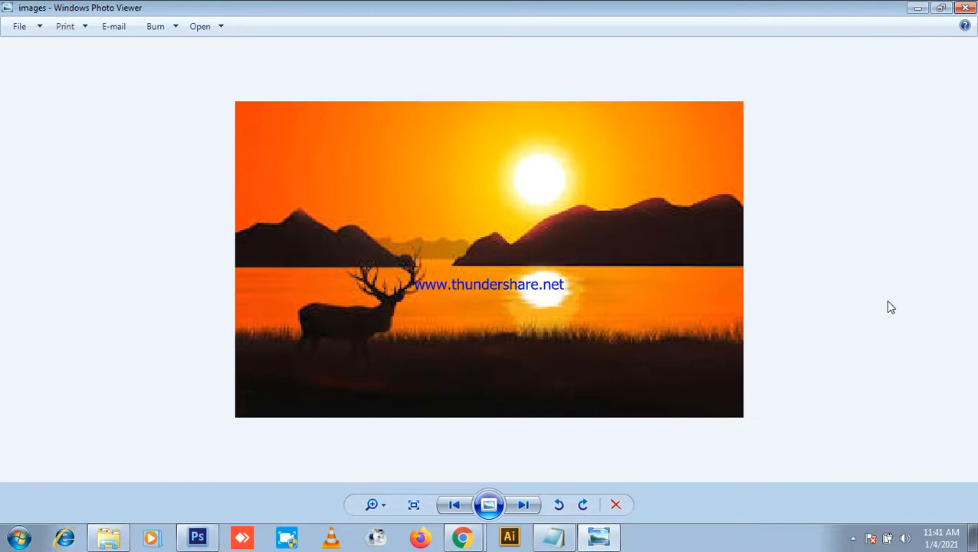
scroll(730, 222, down, 1)
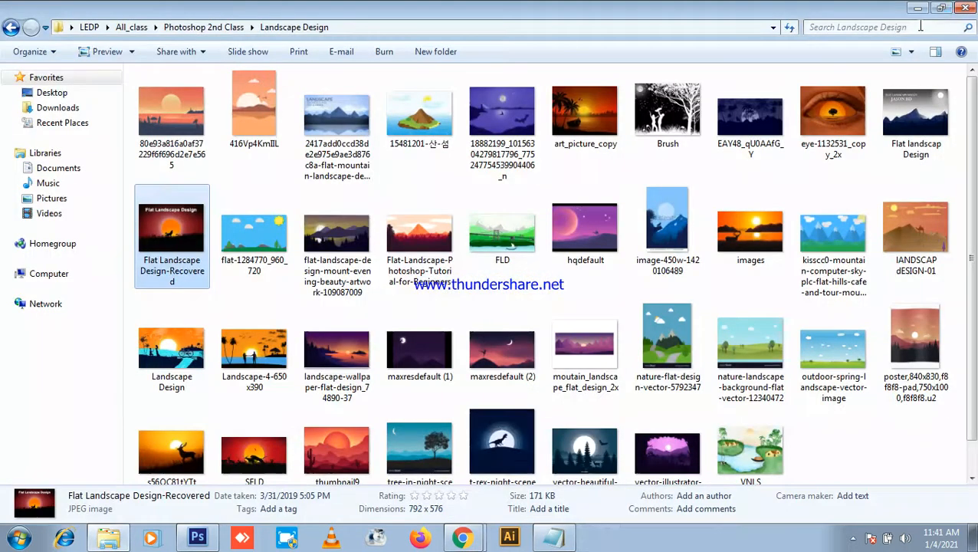
click(966, 8)
scroll(739, 239, down, 1)
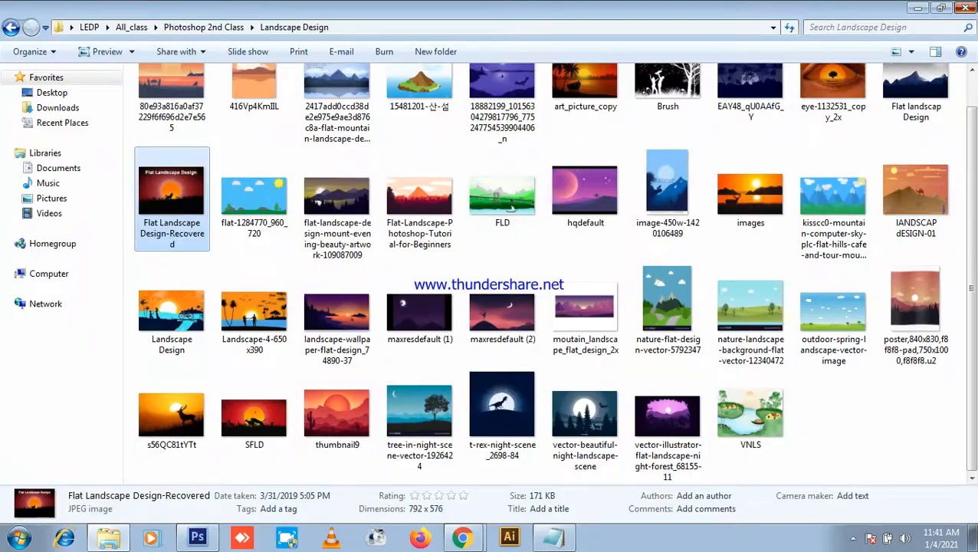
click(965, 6)
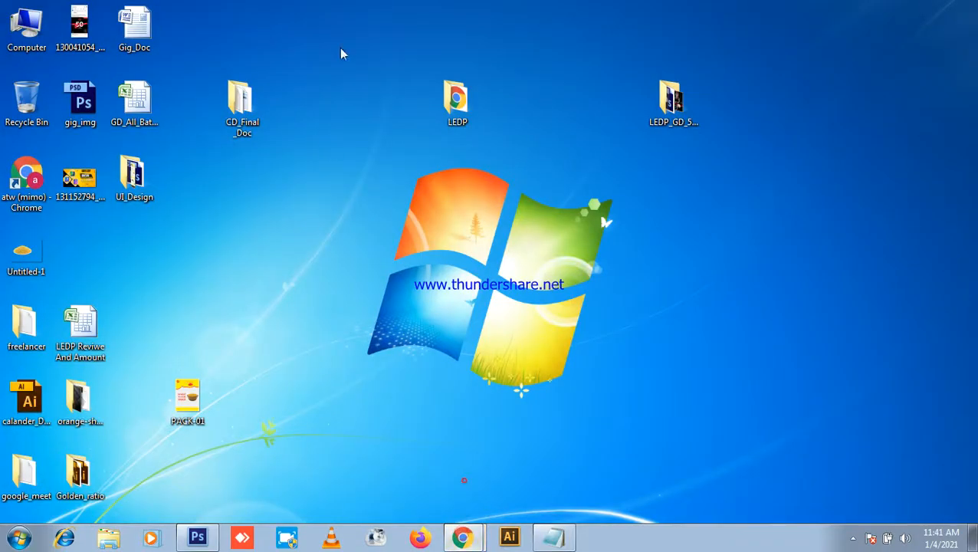
Step: Bring the exam list in front of the Meet call and reposition its window
click(462, 536)
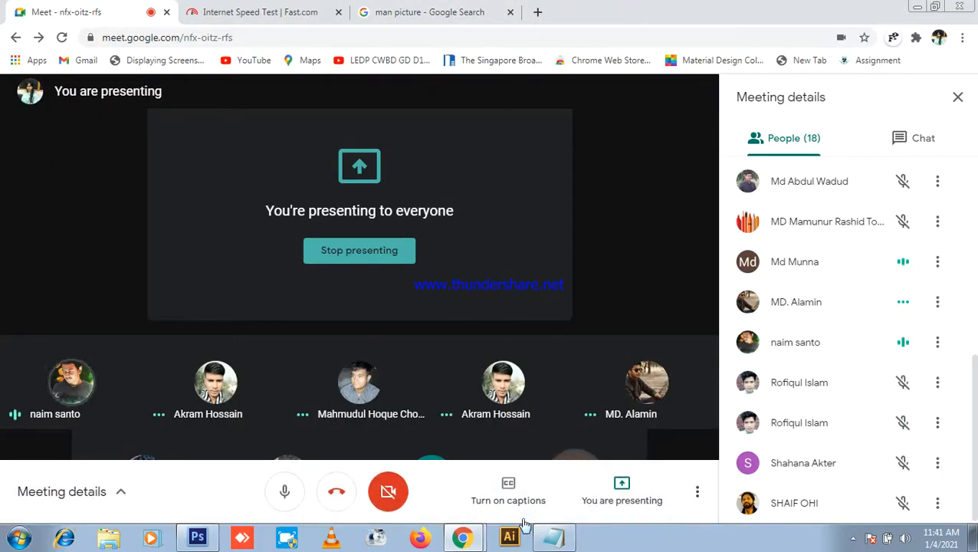
click(555, 537)
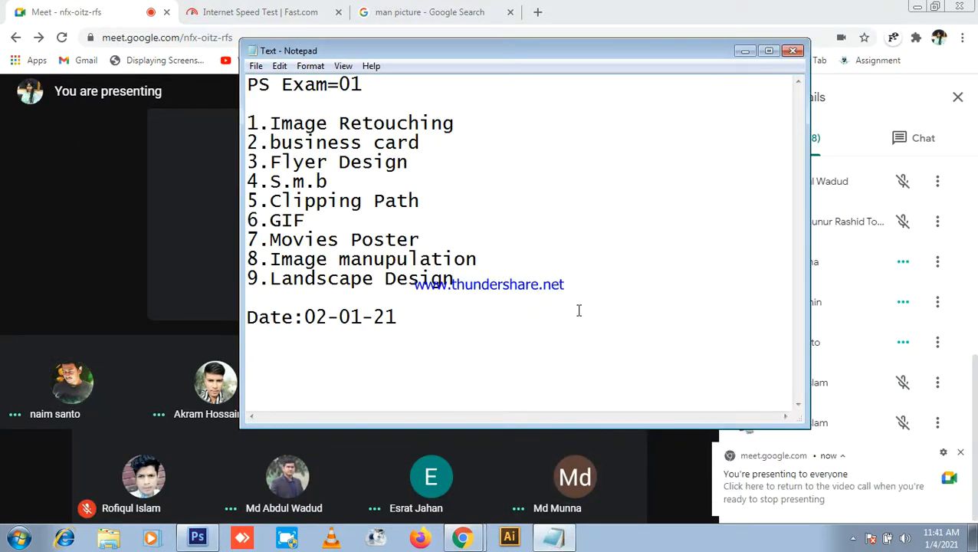
drag(642, 59, 630, 38)
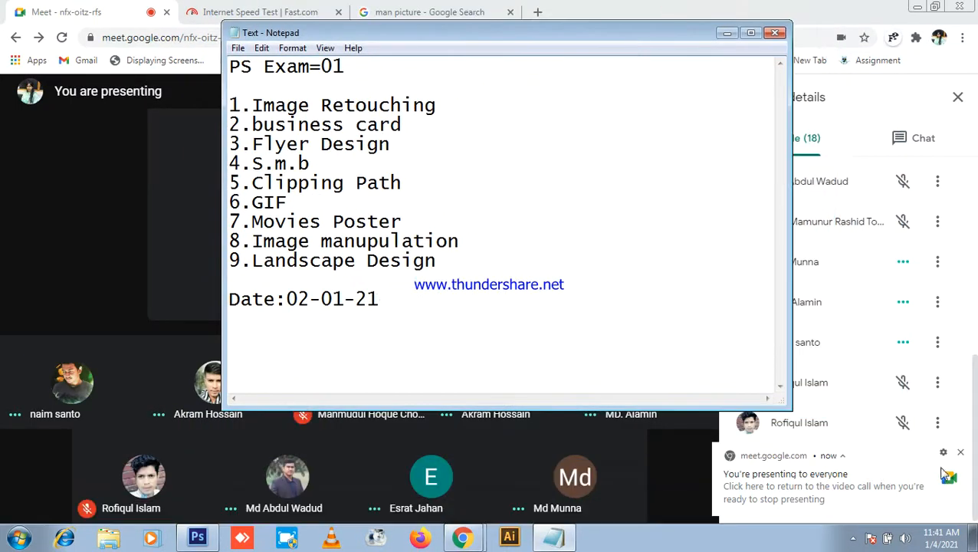
drag(561, 28, 542, 32)
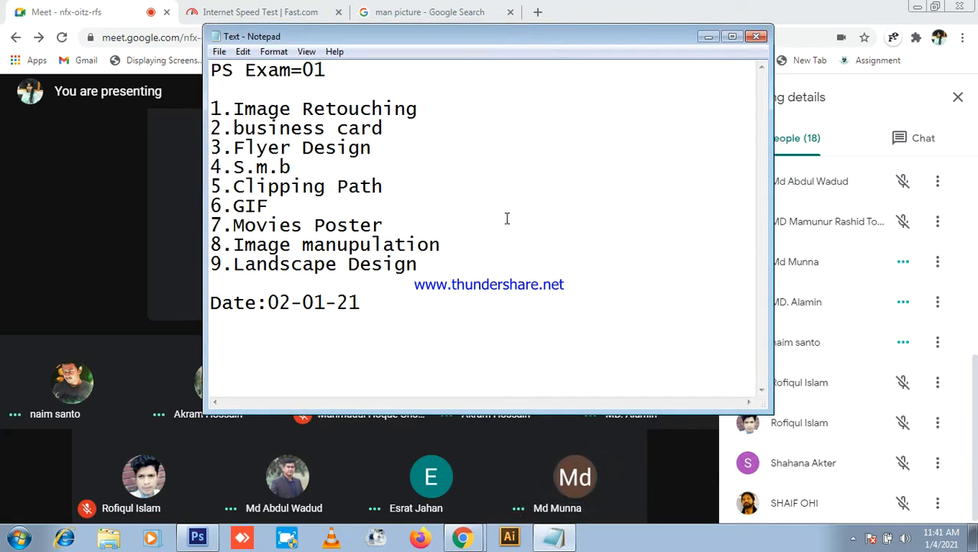
Step: Change the exam date's day from 2 to 5, close Notepad and reveal the desktop
drag(415, 315, 200, 68)
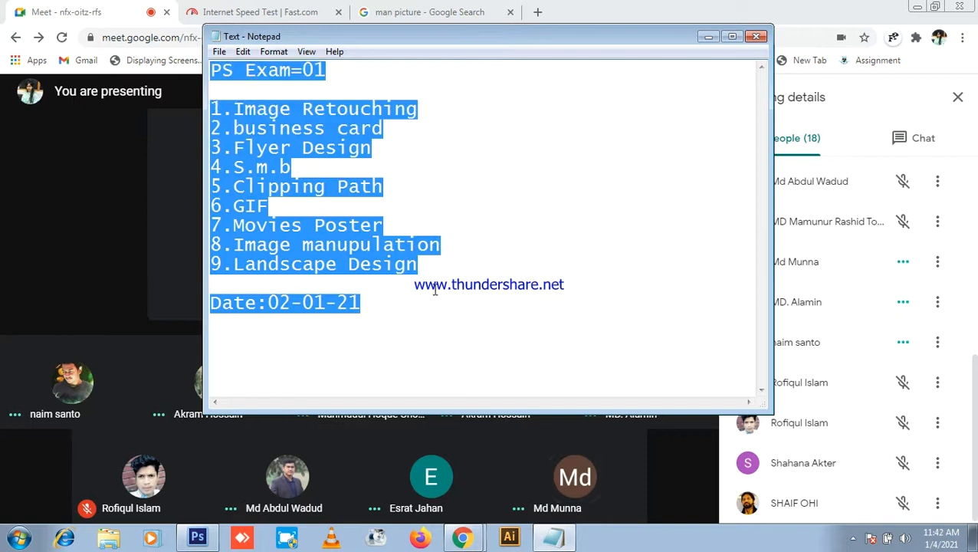
click(430, 319)
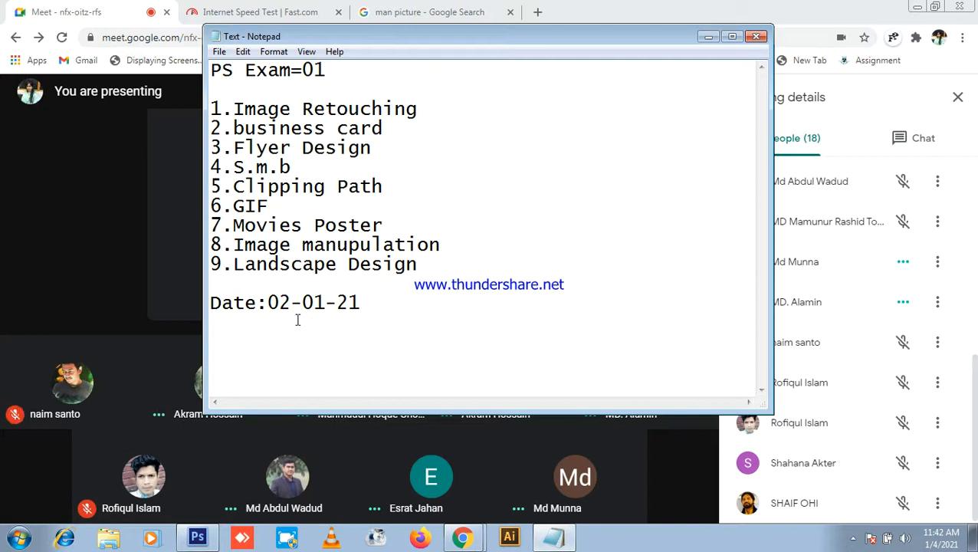
key(BackSpace)
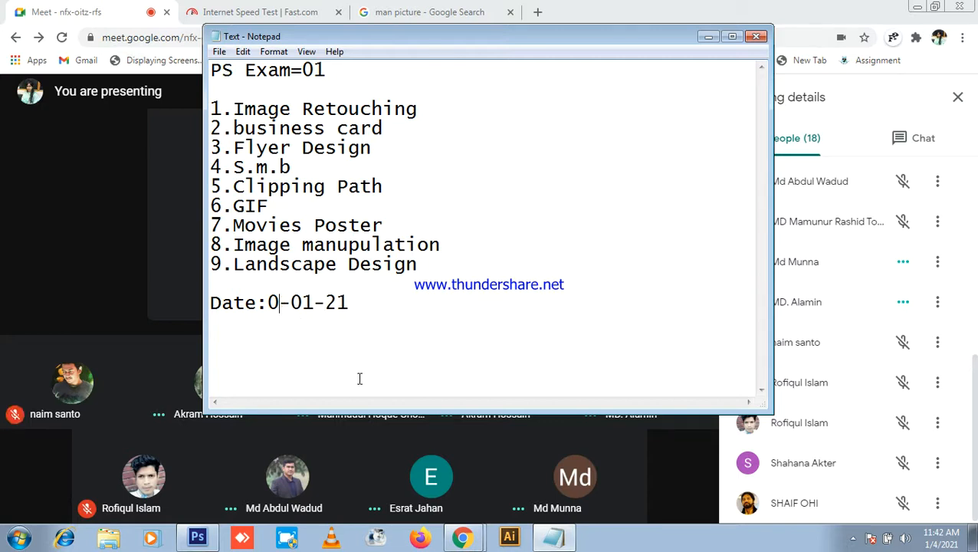
text(5)
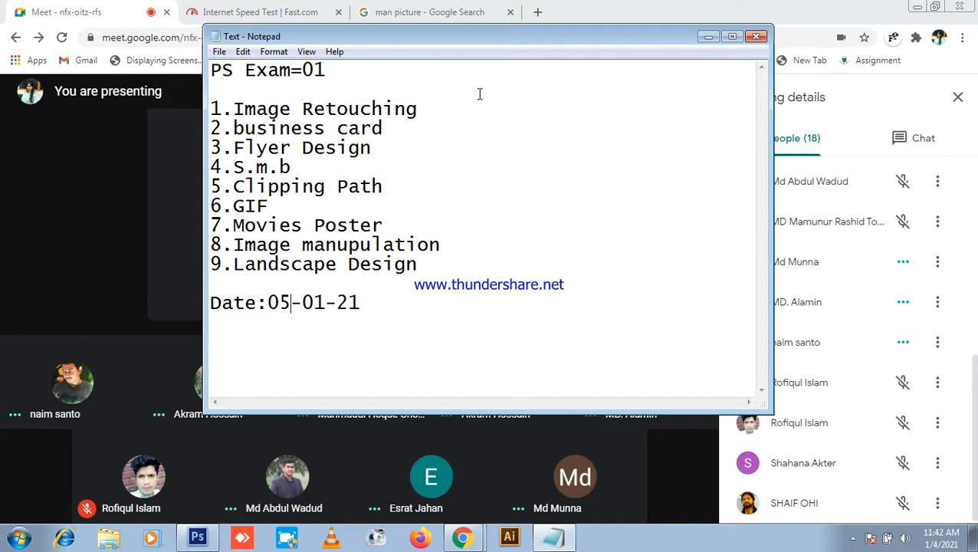
click(757, 36)
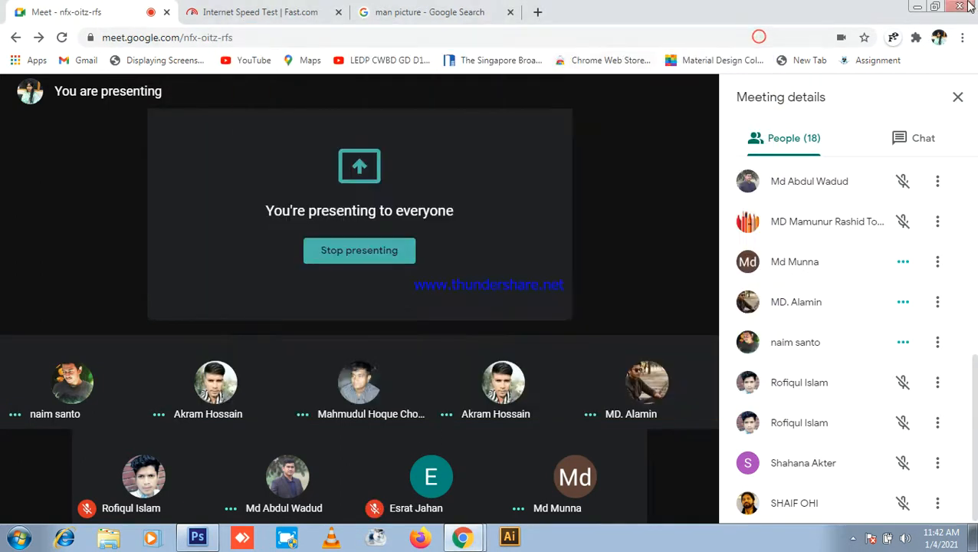
click(917, 6)
click(681, 111)
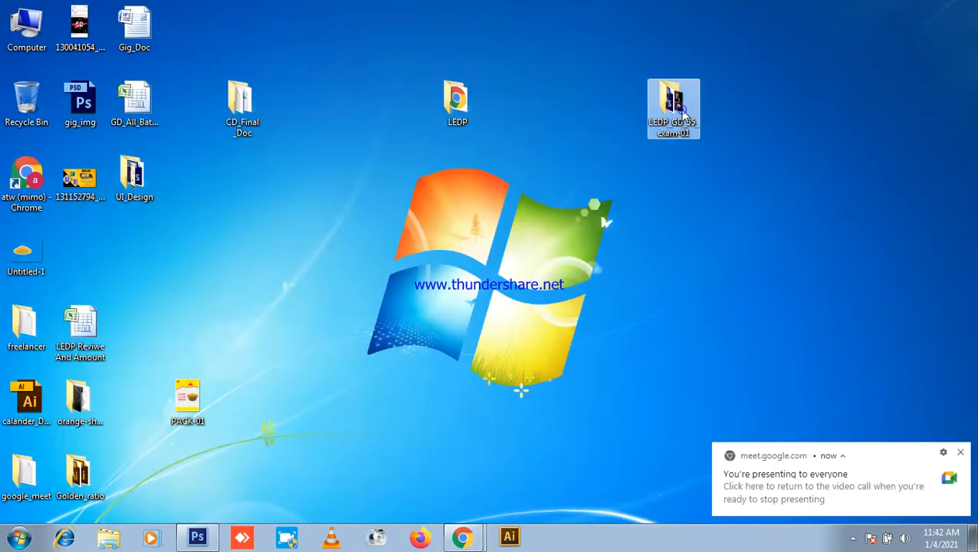
Step: Open Group_Doc from LEDP_GD_55_exam-01, scroll through the group list, and close it
double_click(681, 112)
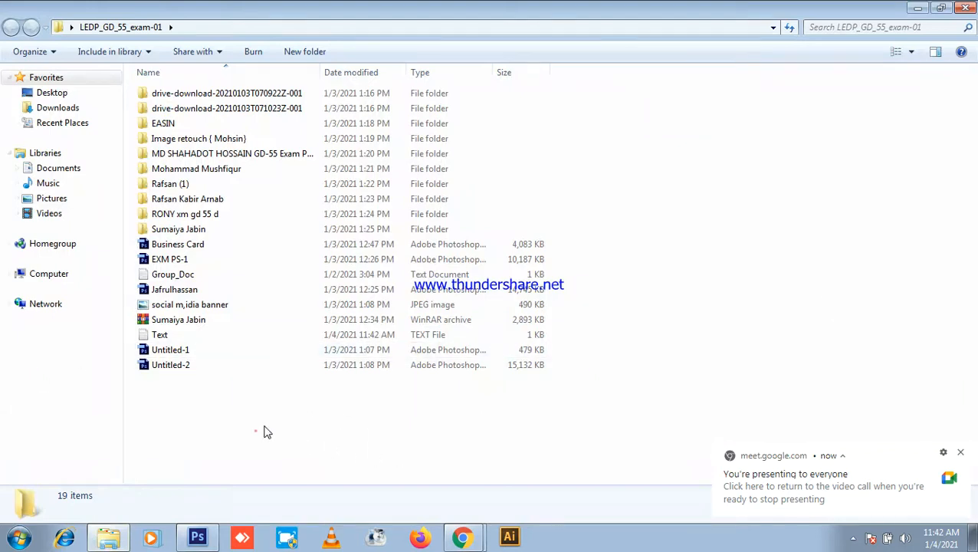
double_click(172, 275)
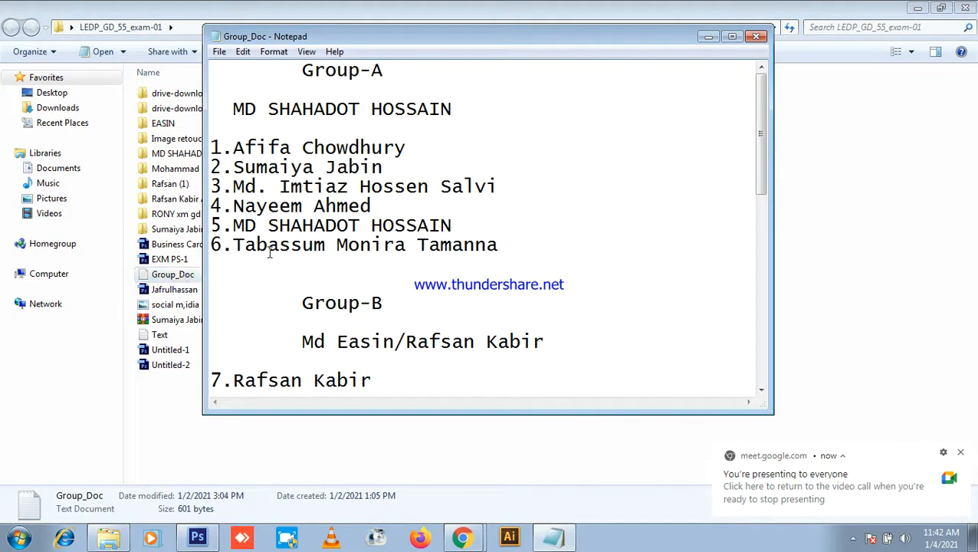
scroll(447, 170, down, 9)
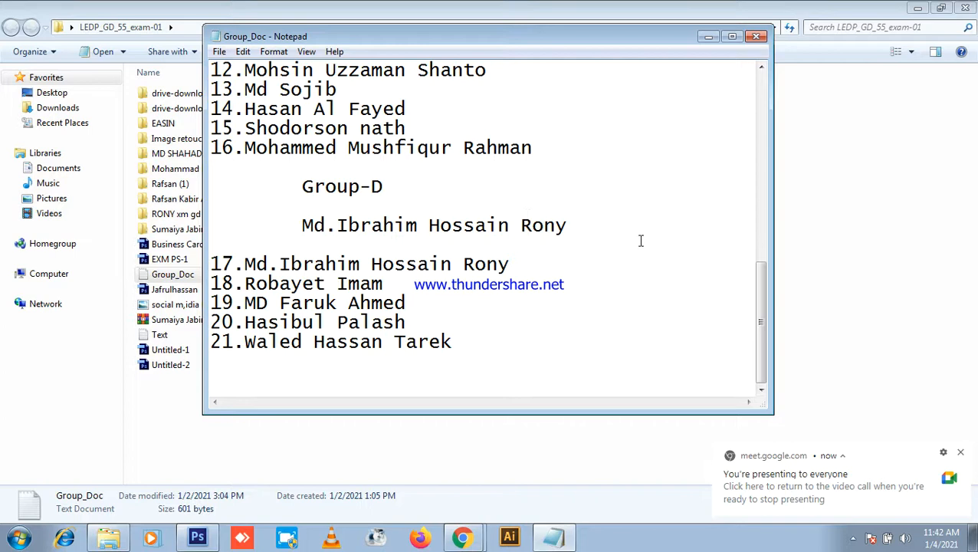
scroll(640, 240, up, 9)
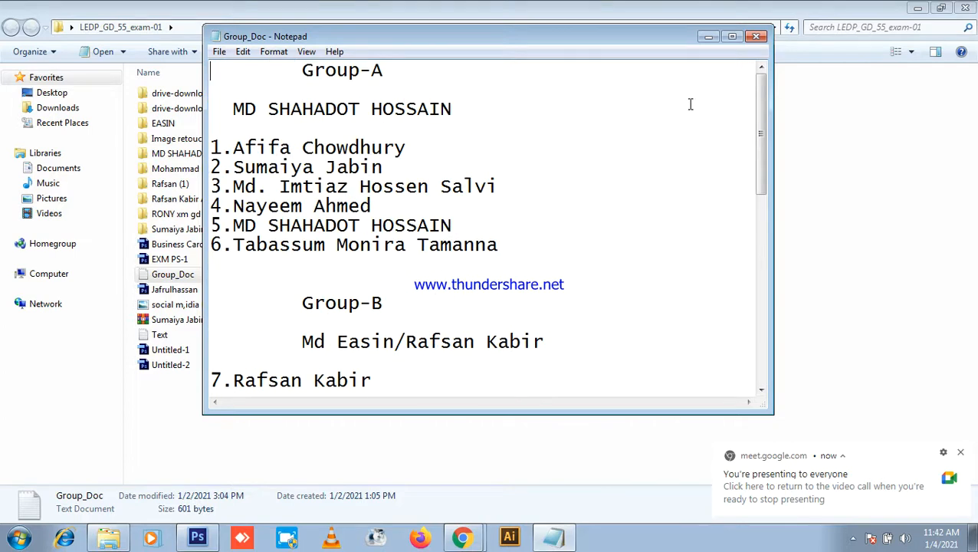
click(756, 36)
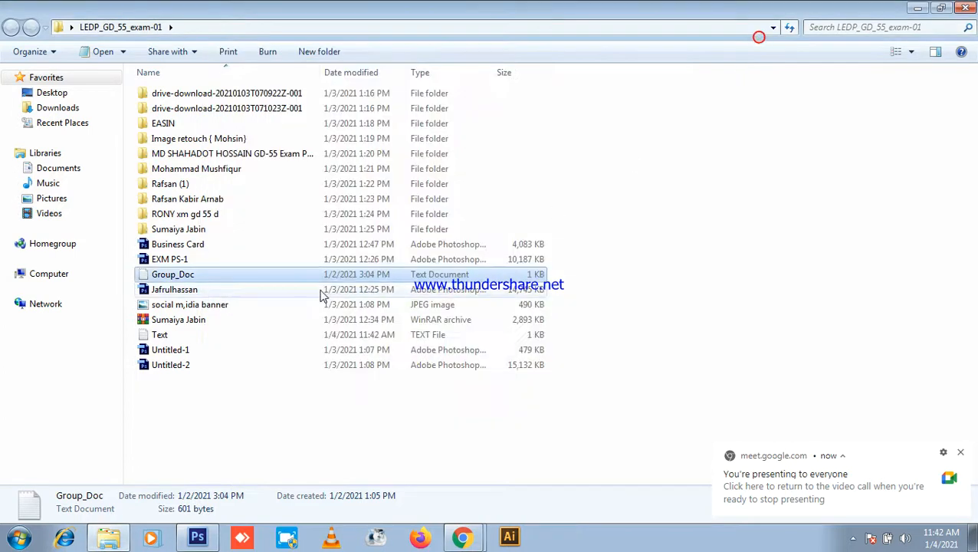
Step: Show the desktop and refresh it several times
key(super+d)
right_click(588, 182)
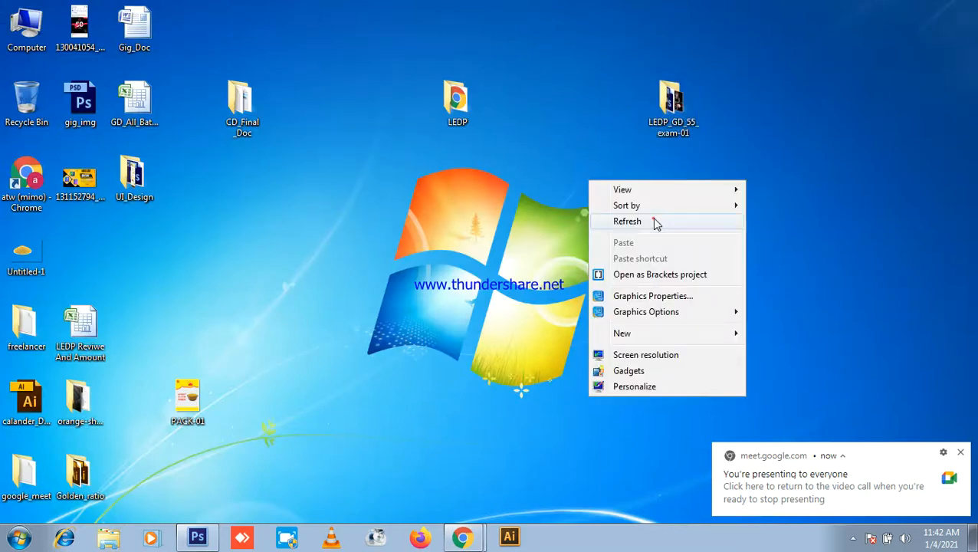
click(656, 222)
right_click(649, 214)
click(670, 253)
right_click(615, 212)
click(650, 253)
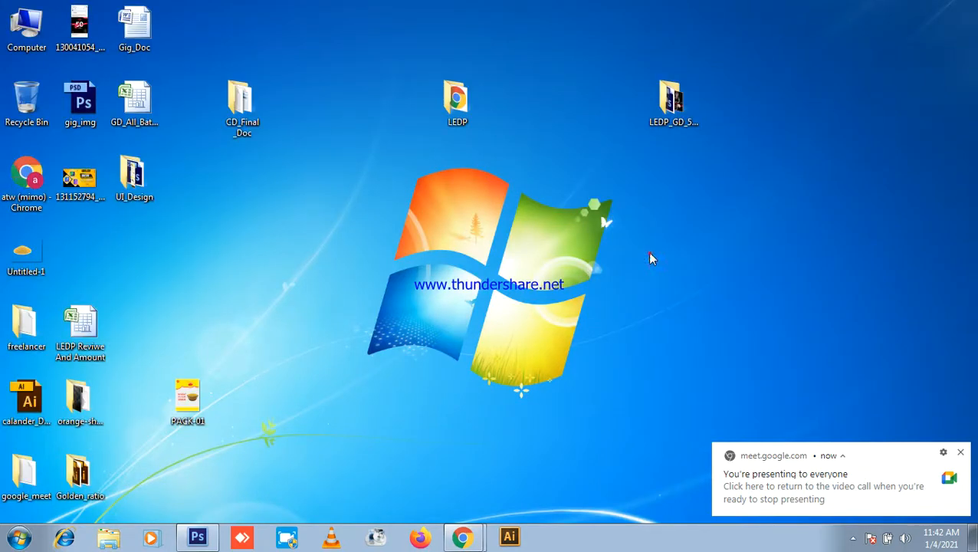
right_click(758, 174)
click(808, 216)
Step: Create a new desktop folder named LEDP_GD_56 and open it
right_click(546, 189)
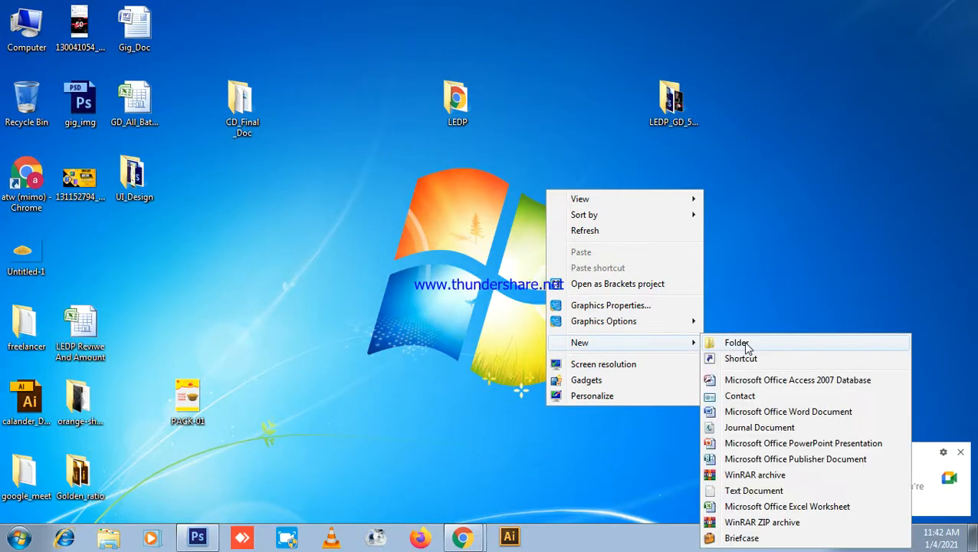
click(748, 341)
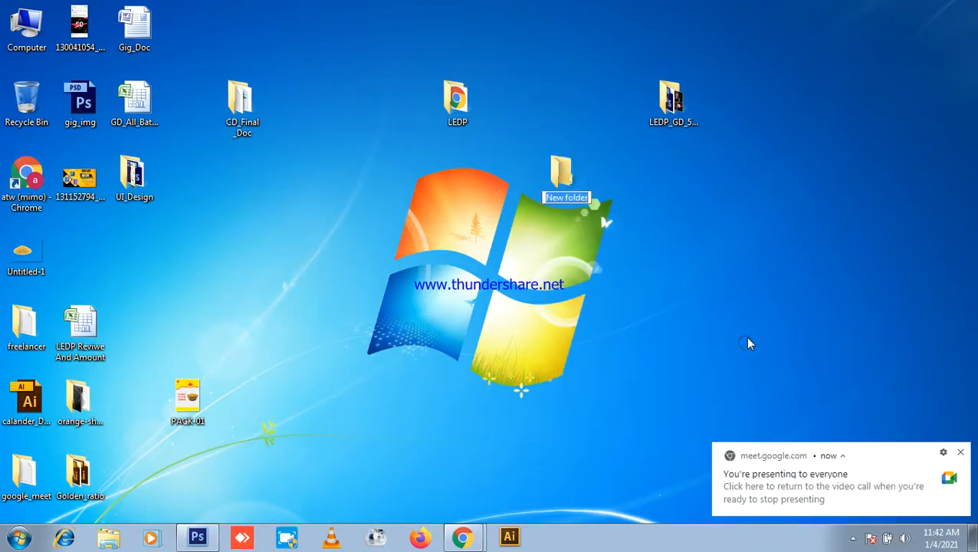
text(LEDP)
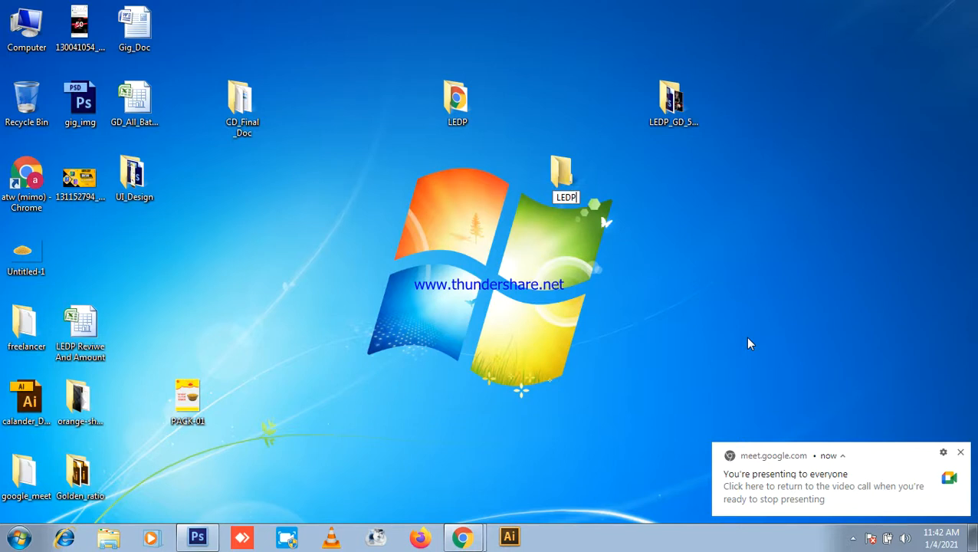
text(_)
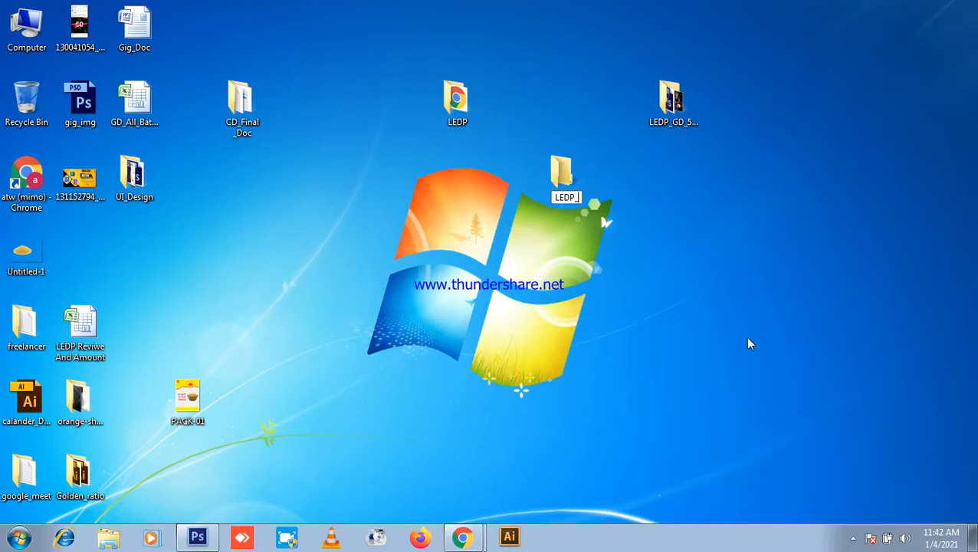
text(GD_5)
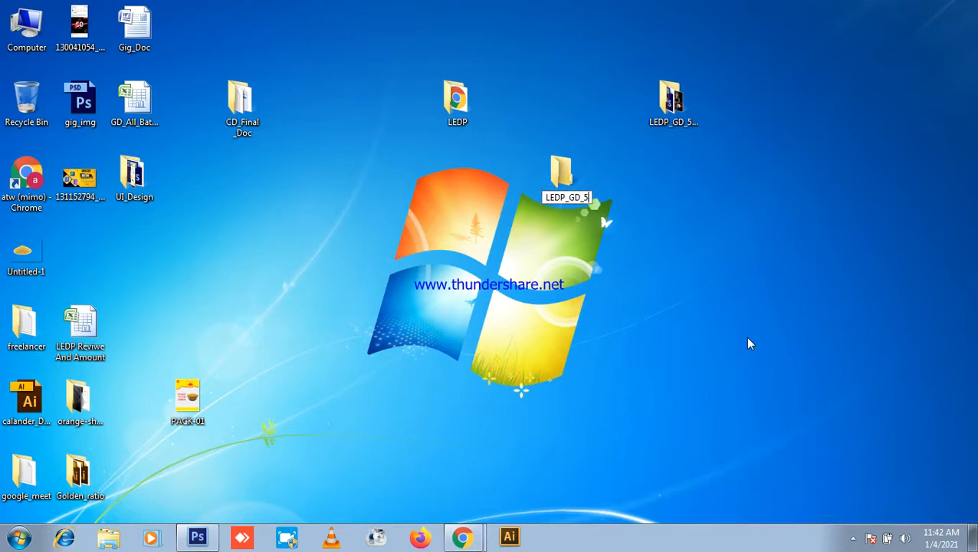
text(6_)
key(BackSpace)
key(Return)
key(Return)
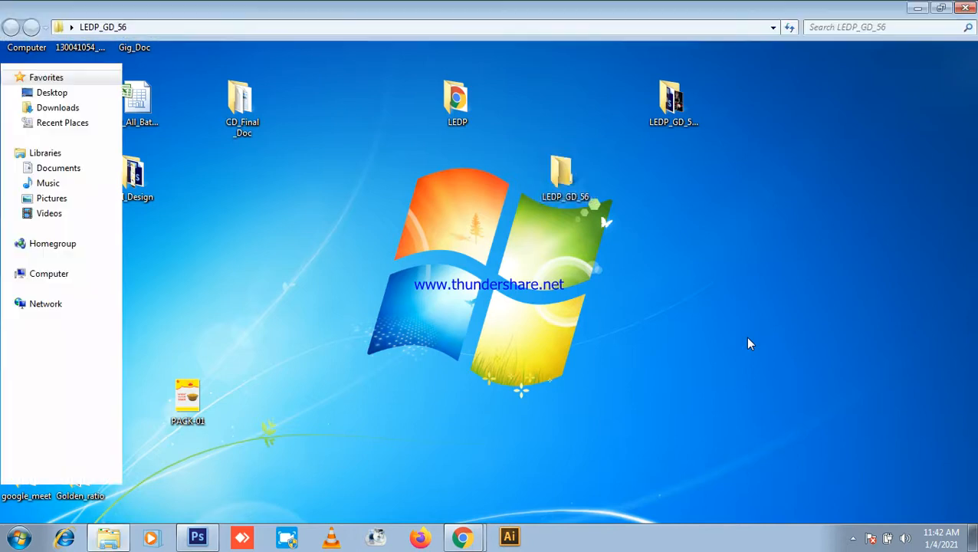
Step: Add a new text document inside LEDP_GD_56 and open it
right_click(295, 151)
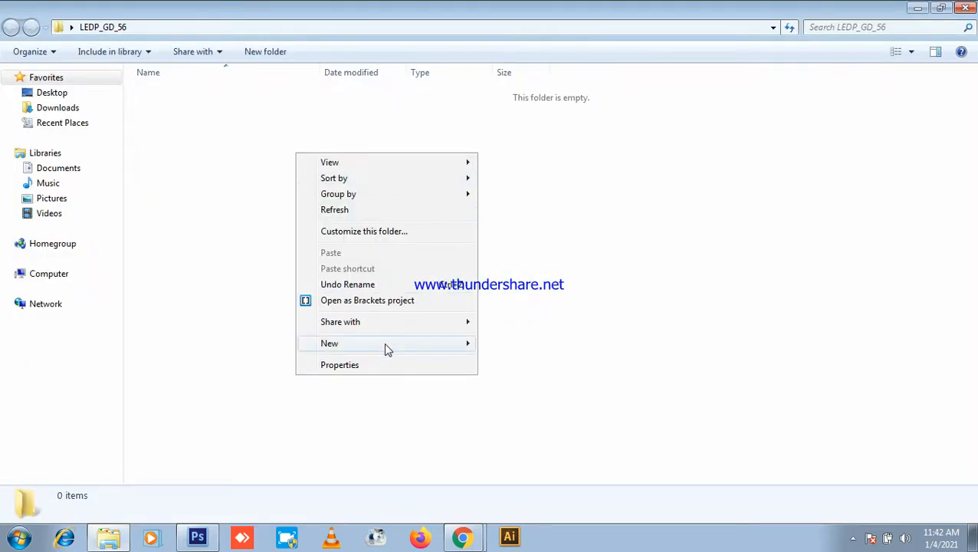
mouse_move(375, 345)
click(551, 494)
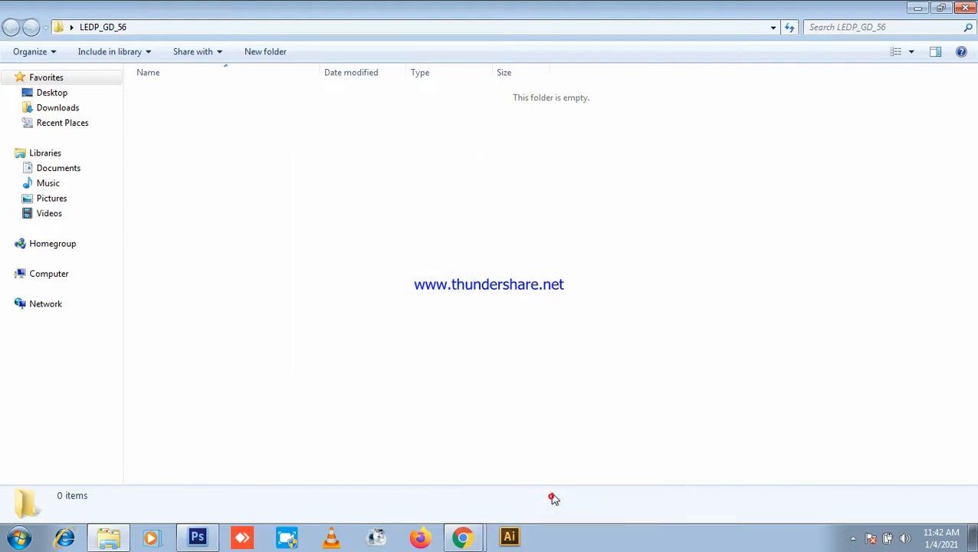
double_click(259, 96)
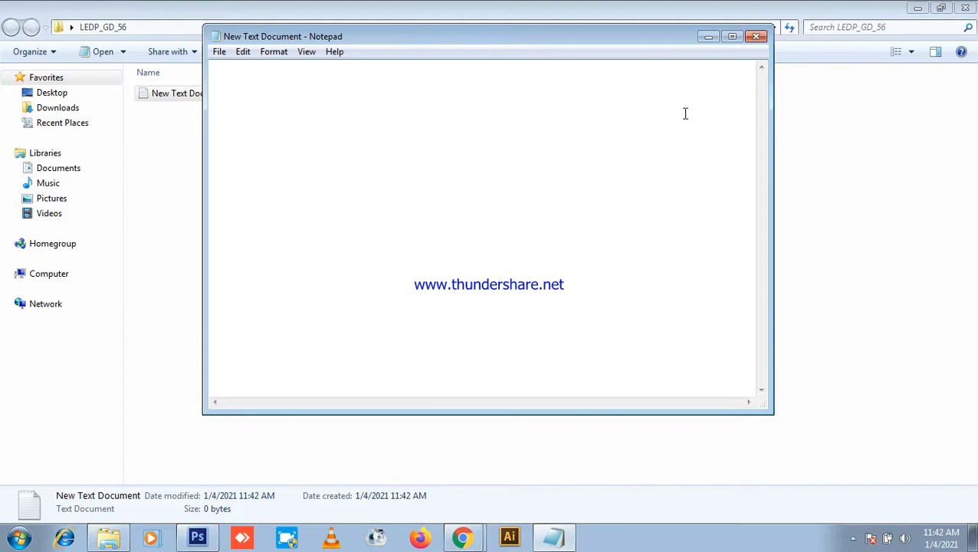
Step: Navigate through Computer to WORK (D:) > LEDP_File > Batch_32
click(918, 8)
double_click(32, 27)
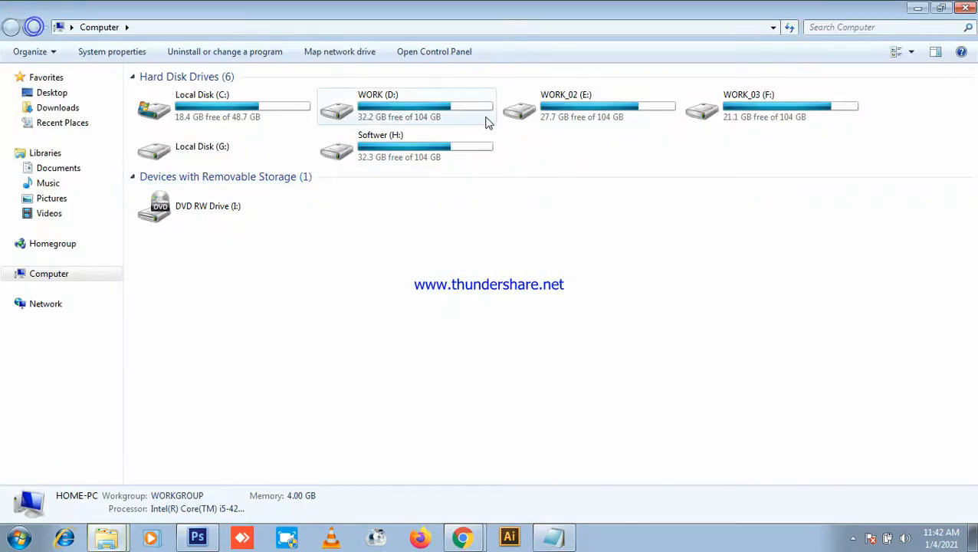
double_click(415, 115)
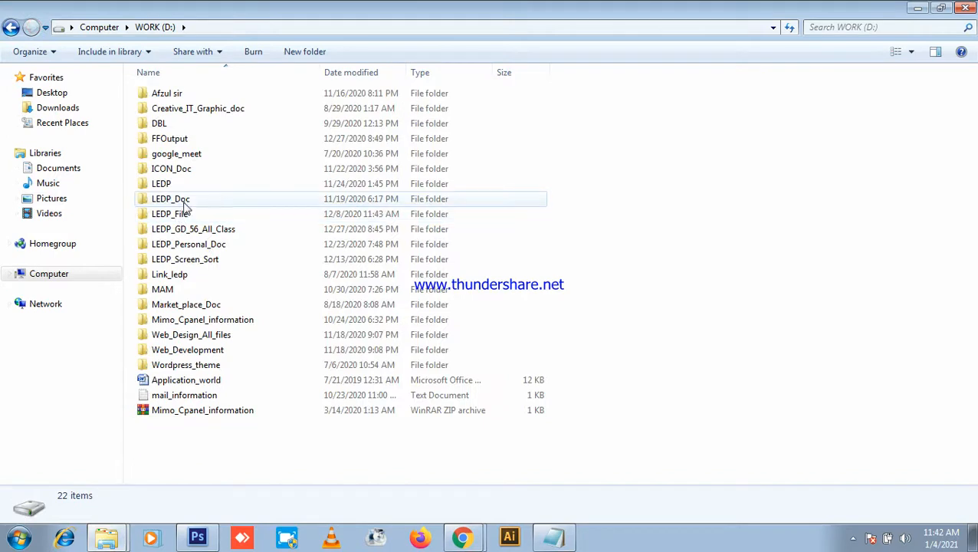
click(187, 214)
double_click(188, 215)
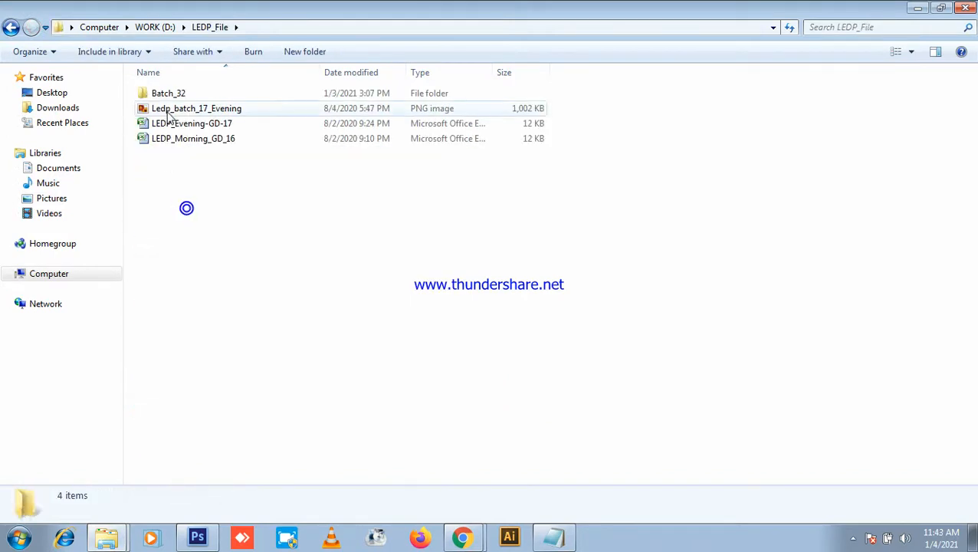
double_click(188, 95)
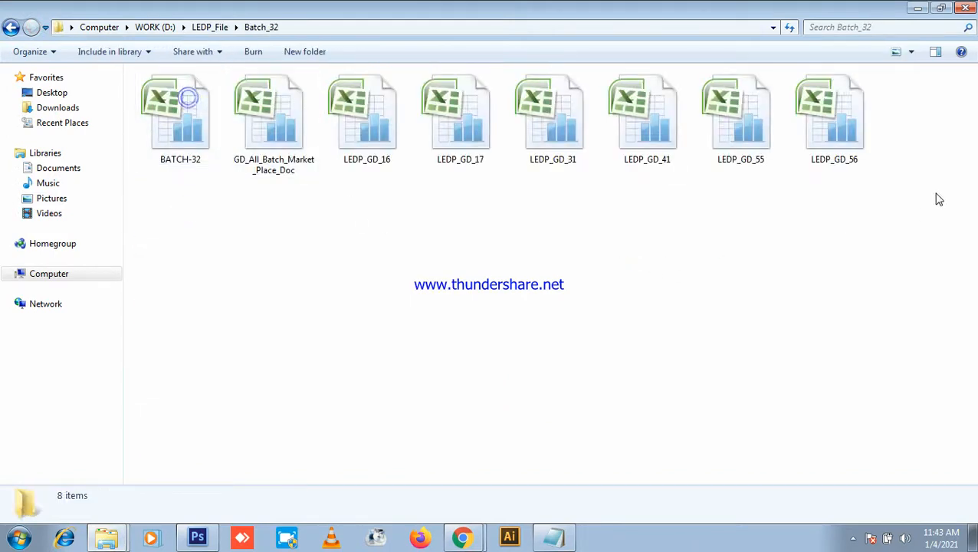
Step: Open the LEDP_GD_56 workbook in Excel
click(821, 127)
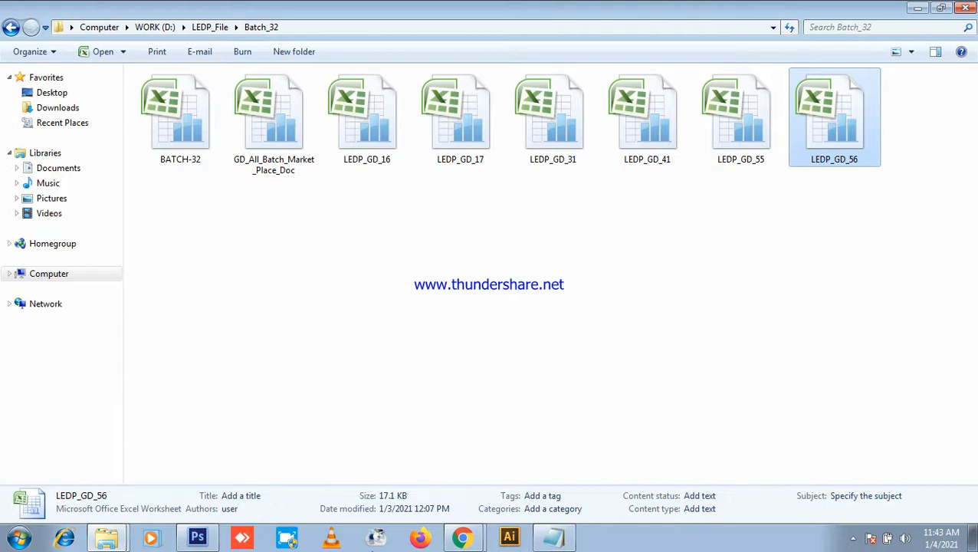
double_click(805, 77)
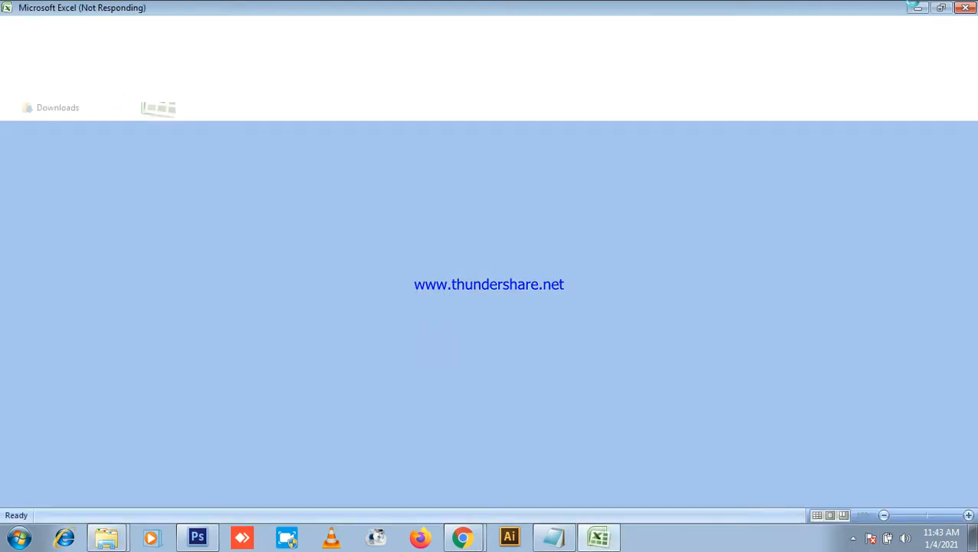
click(922, 8)
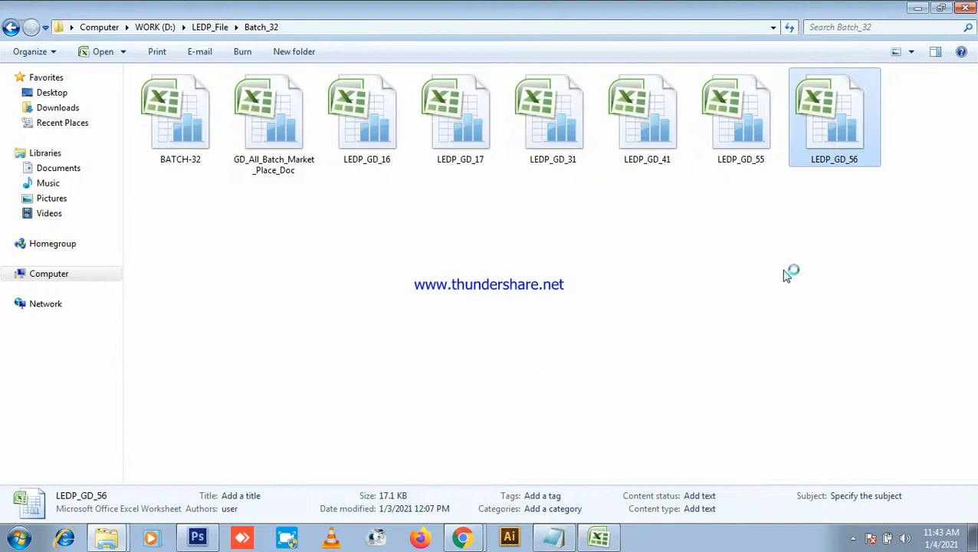
right_click(741, 355)
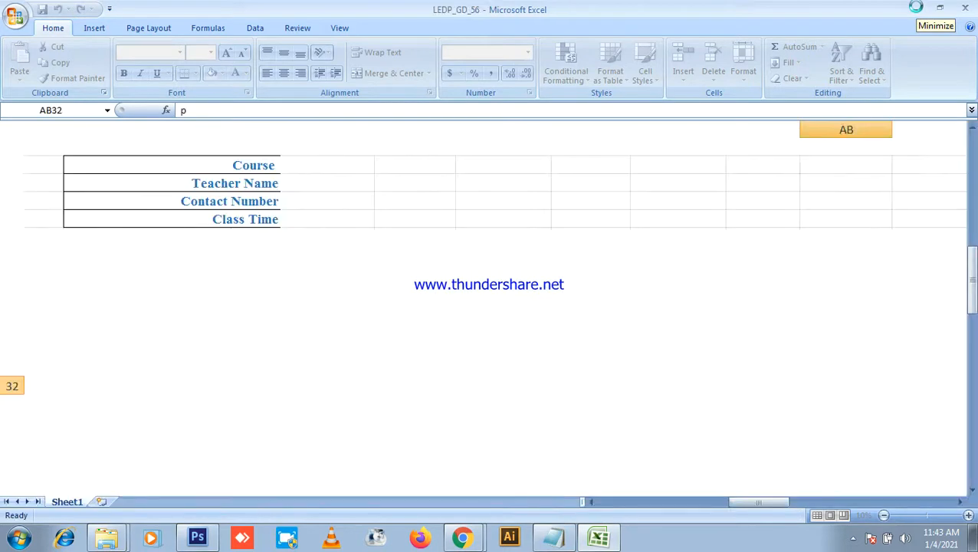
Step: Refresh the desktop, then bring the attendance spreadsheet back on screen
click(917, 9)
click(919, 12)
right_click(679, 167)
click(726, 206)
click(599, 537)
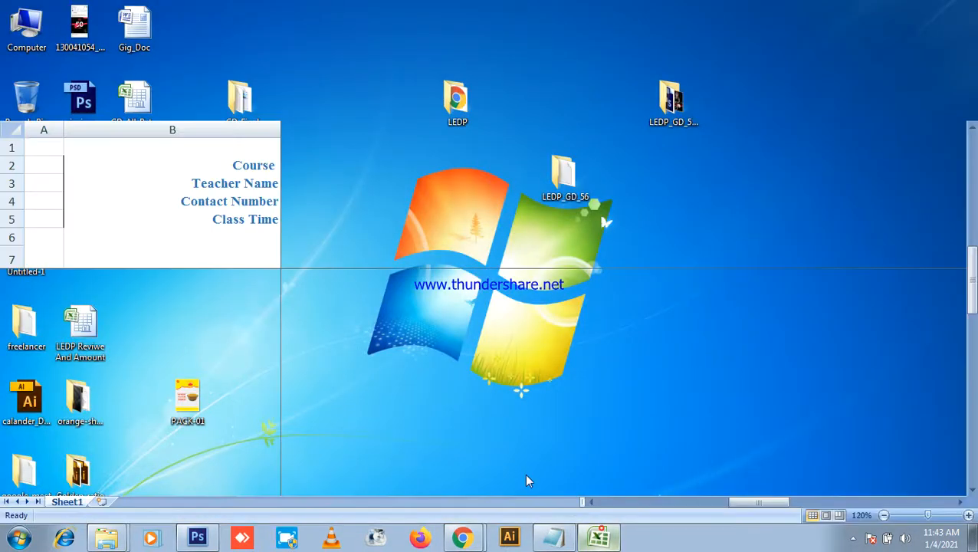
scroll(886, 270, up, 6)
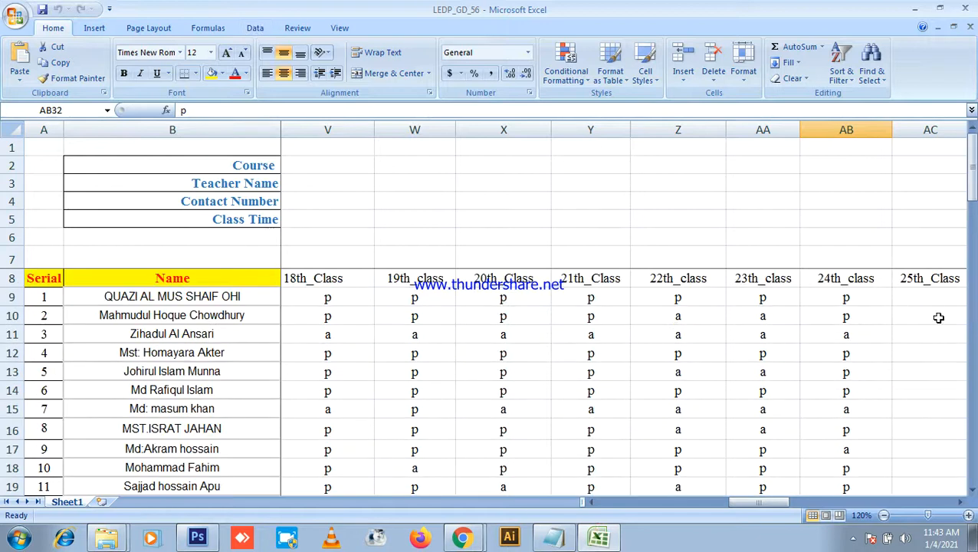
Step: Mark AC9–AC16 in the 25th_Class column as p, p, a, p, p, p, a, p
click(911, 298)
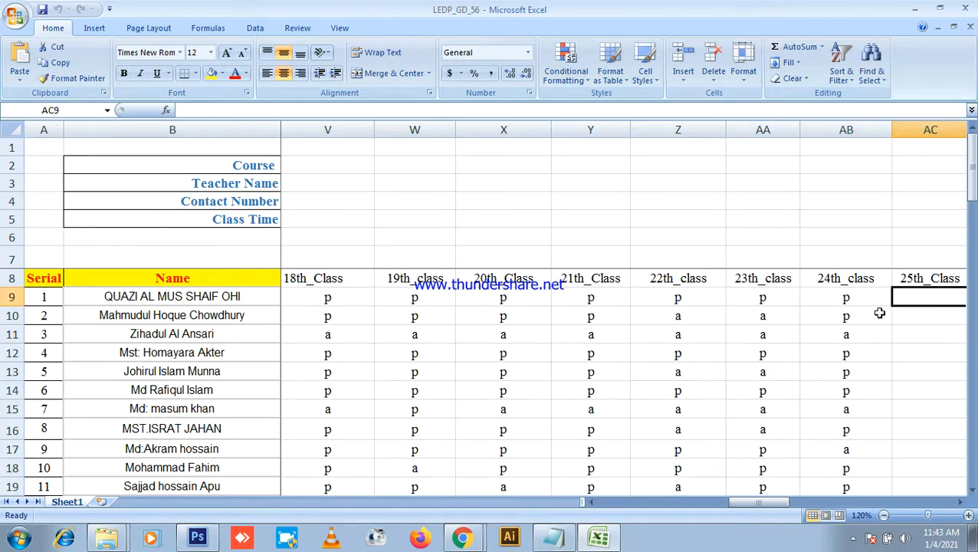
text(p)
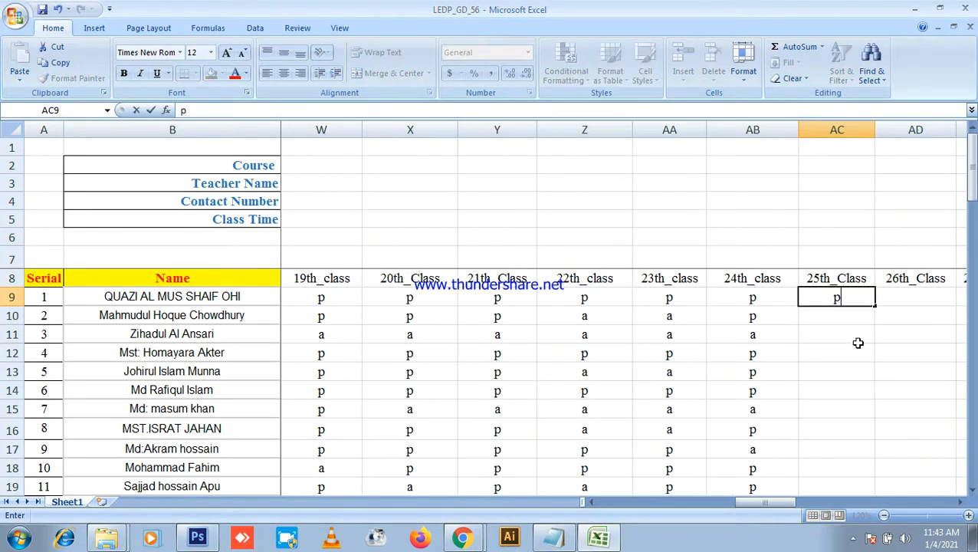
click(827, 315)
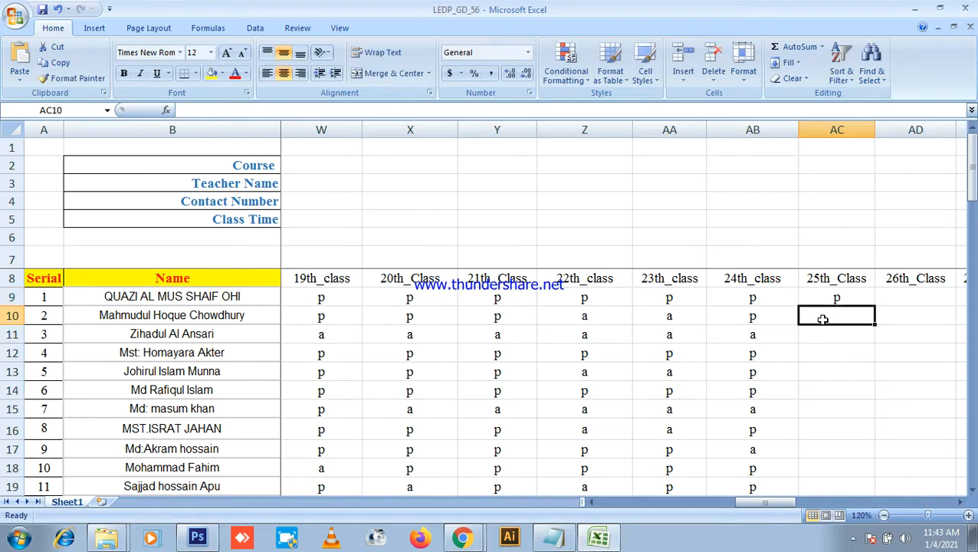
text(p)
drag(817, 339, 820, 343)
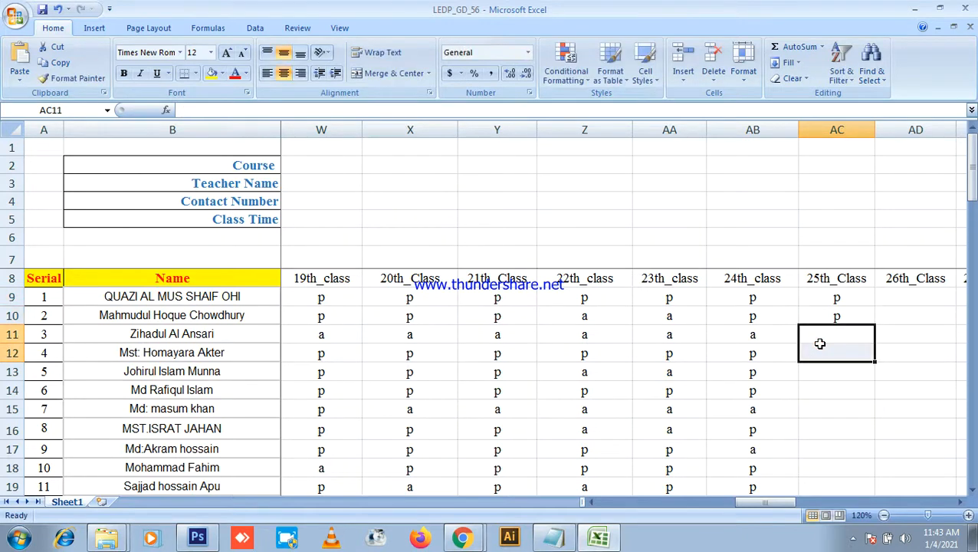
click(828, 336)
text(a)
click(814, 353)
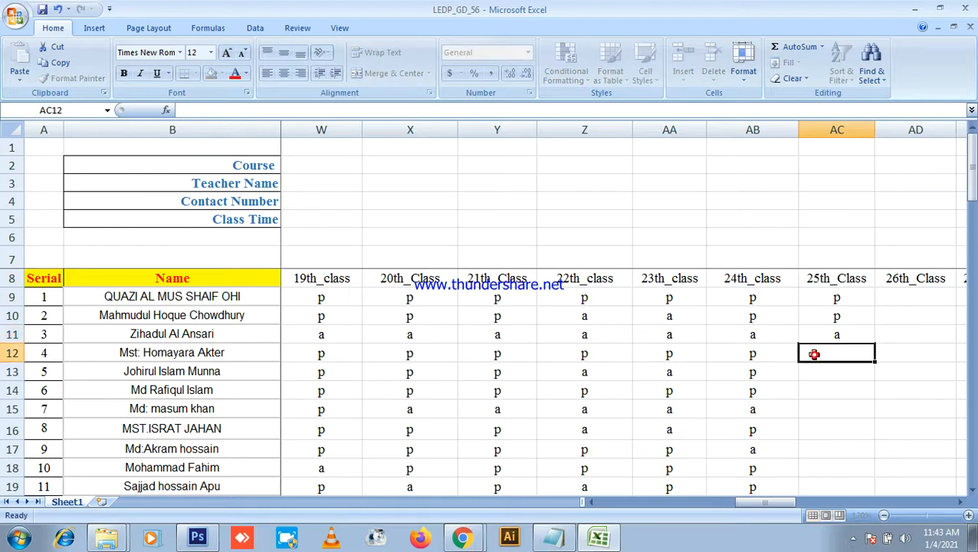
text(p)
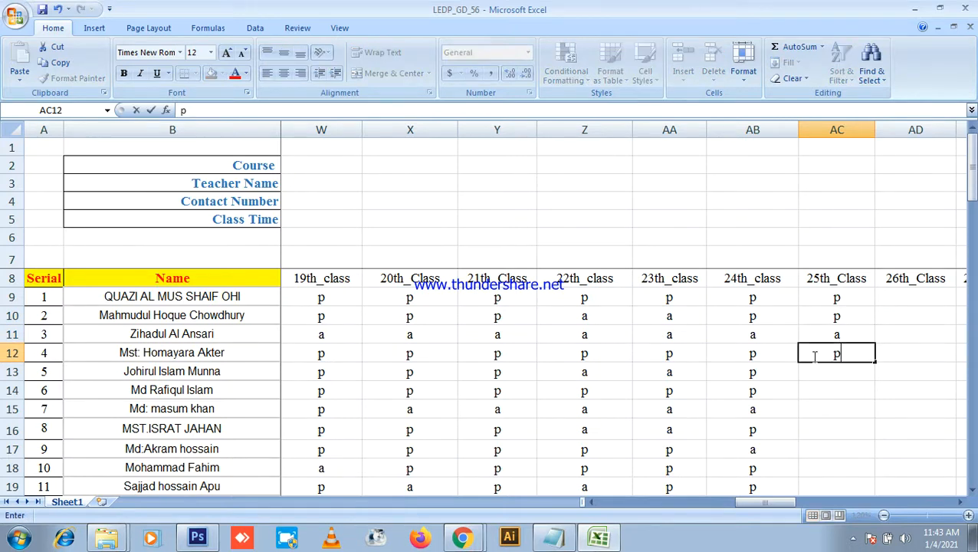
click(831, 368)
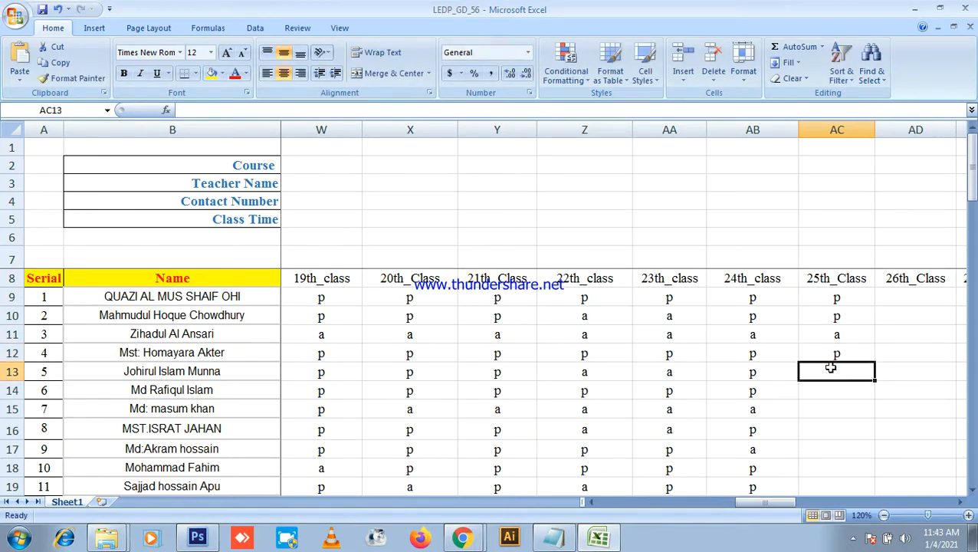
text(p)
click(833, 387)
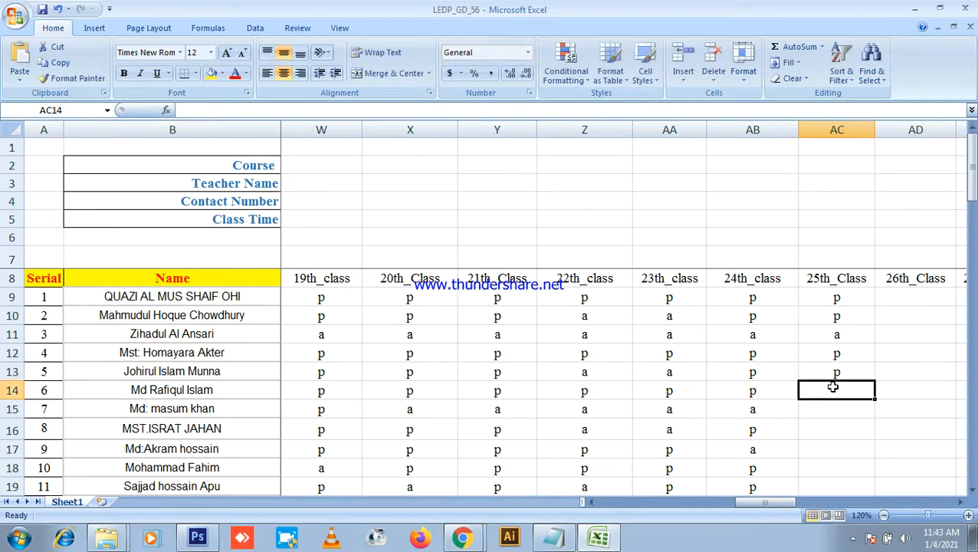
text(p)
click(836, 409)
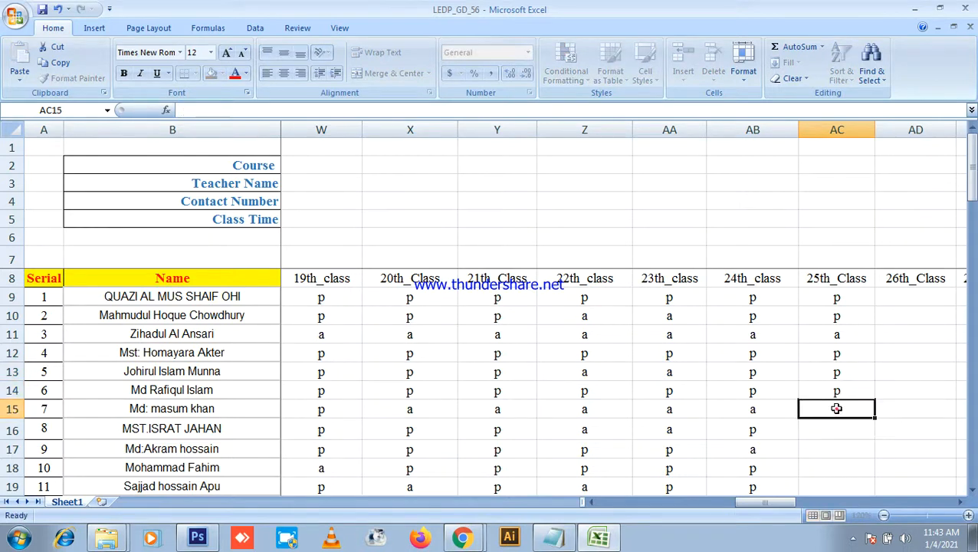
text(a)
click(845, 427)
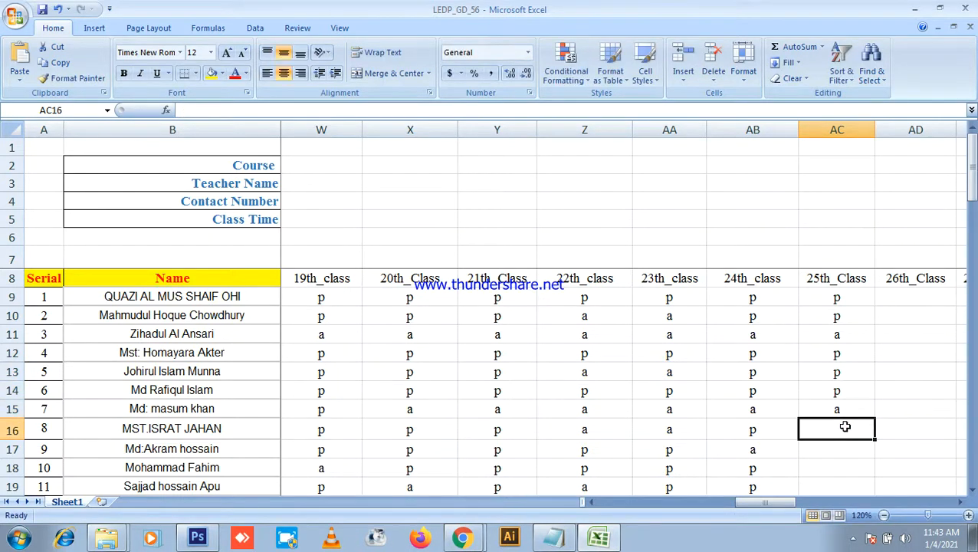
text(p)
scroll(832, 367, down, 3)
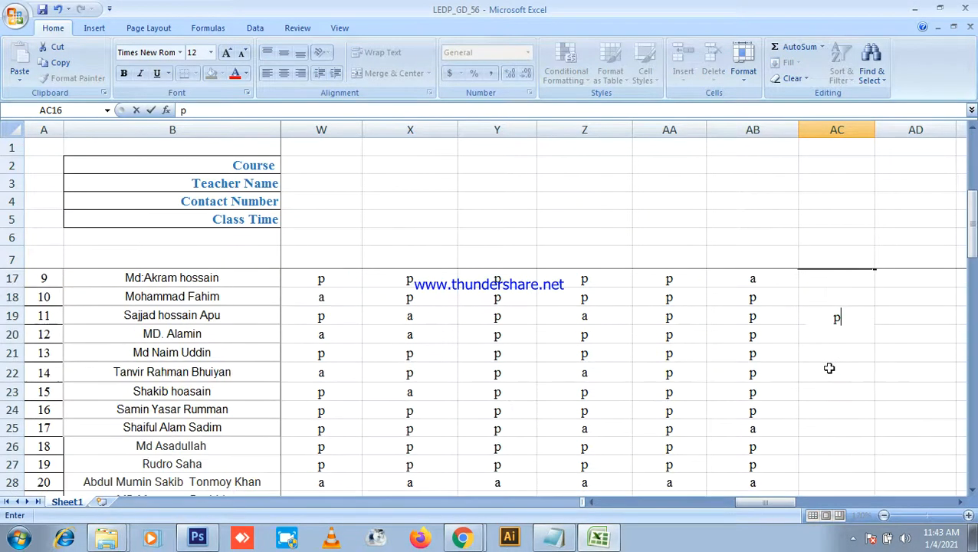
scroll(836, 343, up, 1)
click(837, 342)
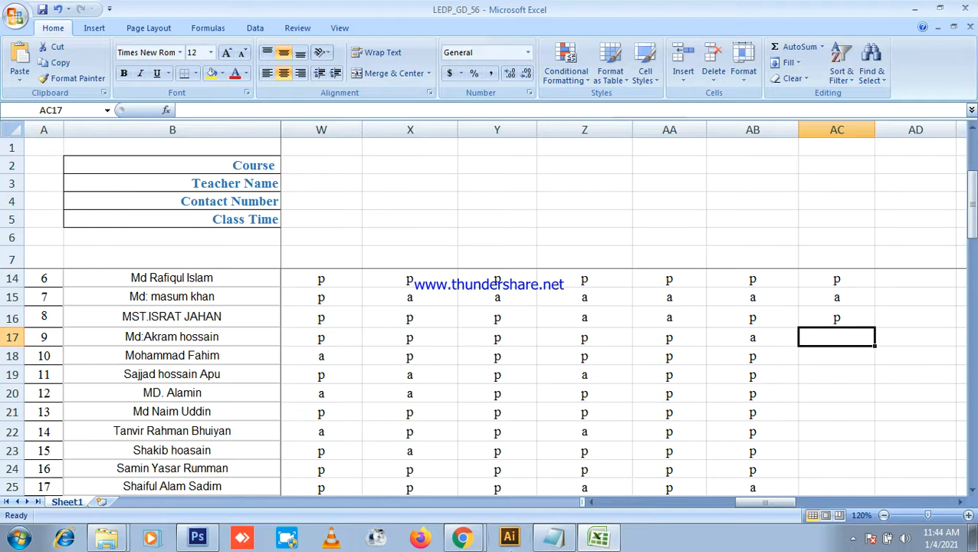
Step: After a quick look at the Meet call, mark AC17–AC22 with p/a attendance
click(463, 537)
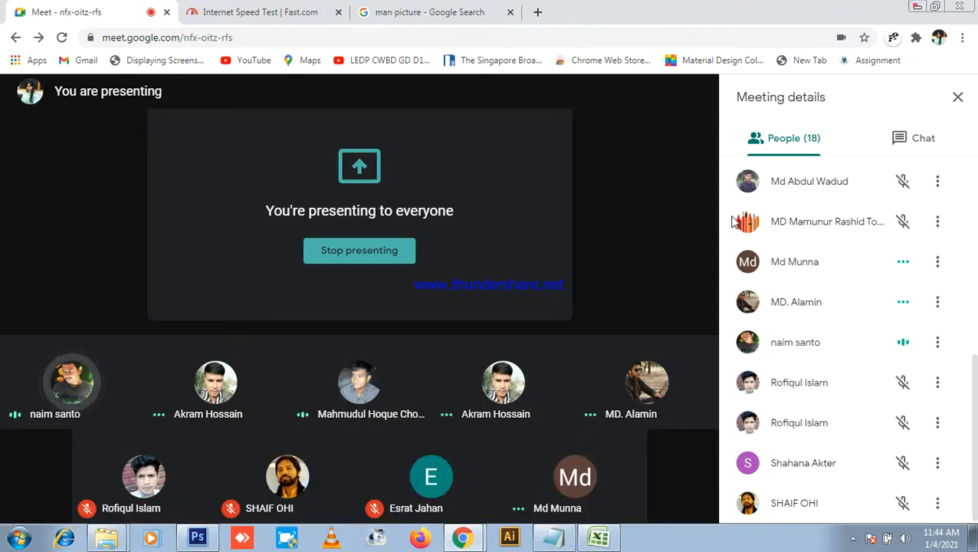
click(918, 10)
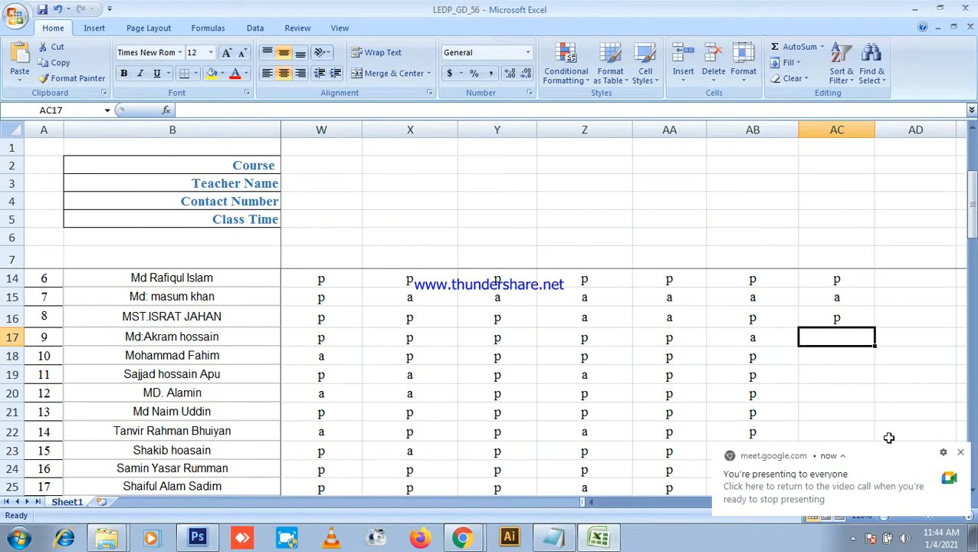
text(p)
click(846, 362)
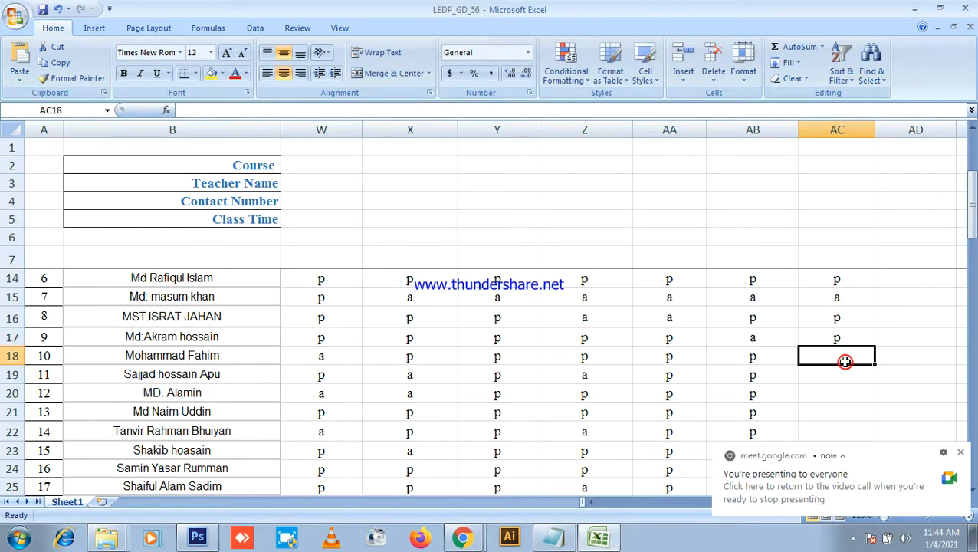
text(p)
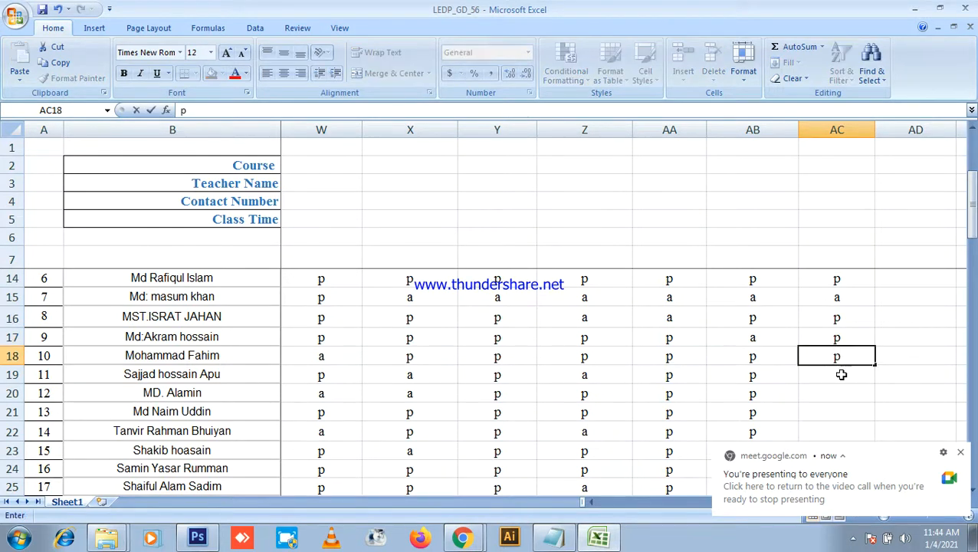
click(842, 375)
text(p)
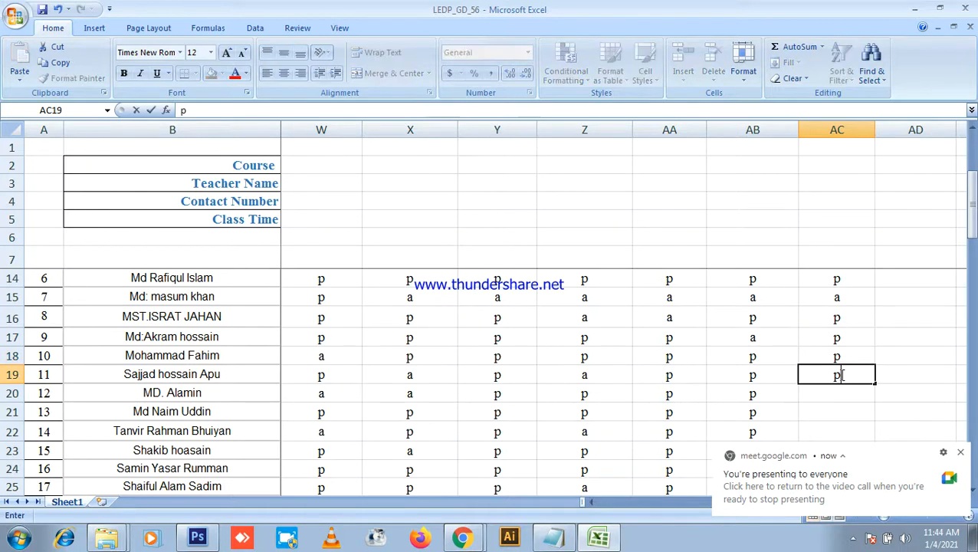
click(912, 8)
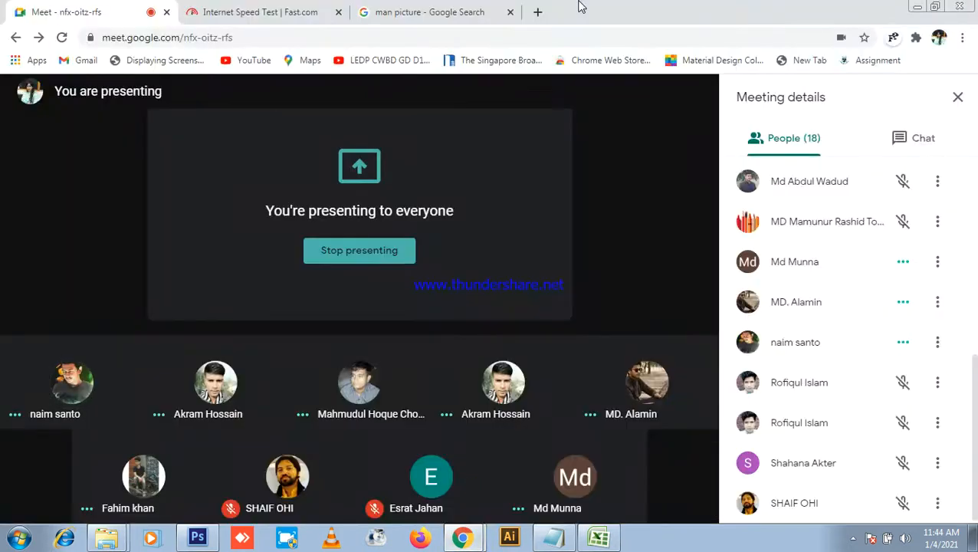
click(604, 545)
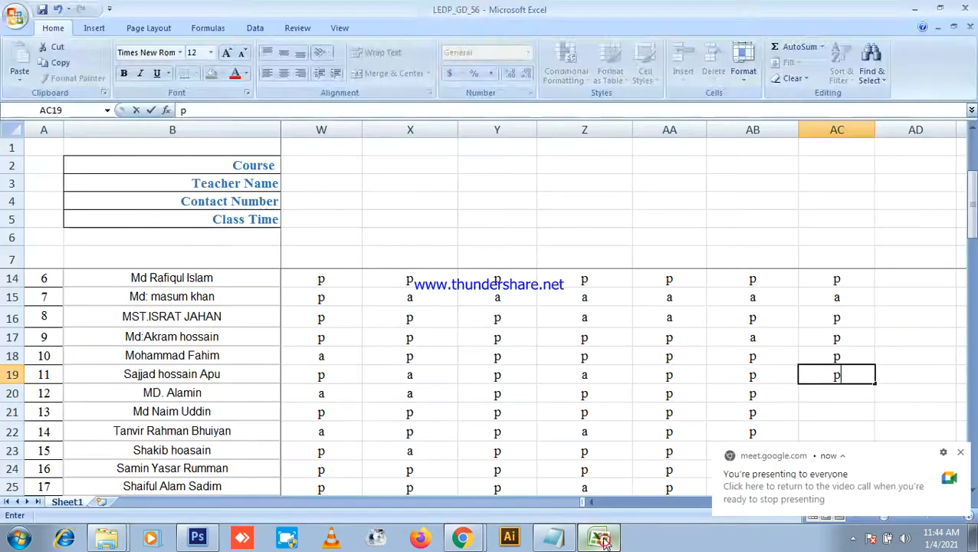
text(a)
click(843, 394)
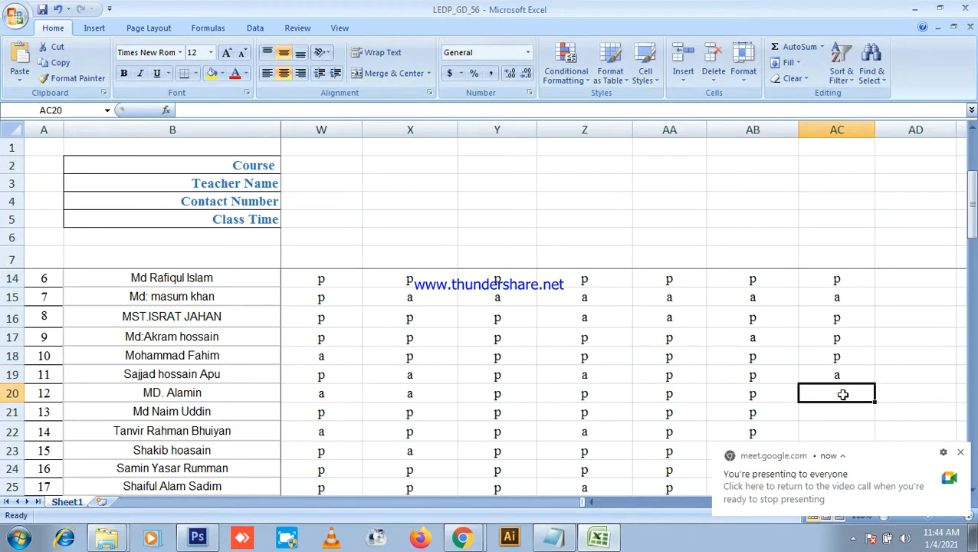
text(p)
scroll(844, 325, down, 2)
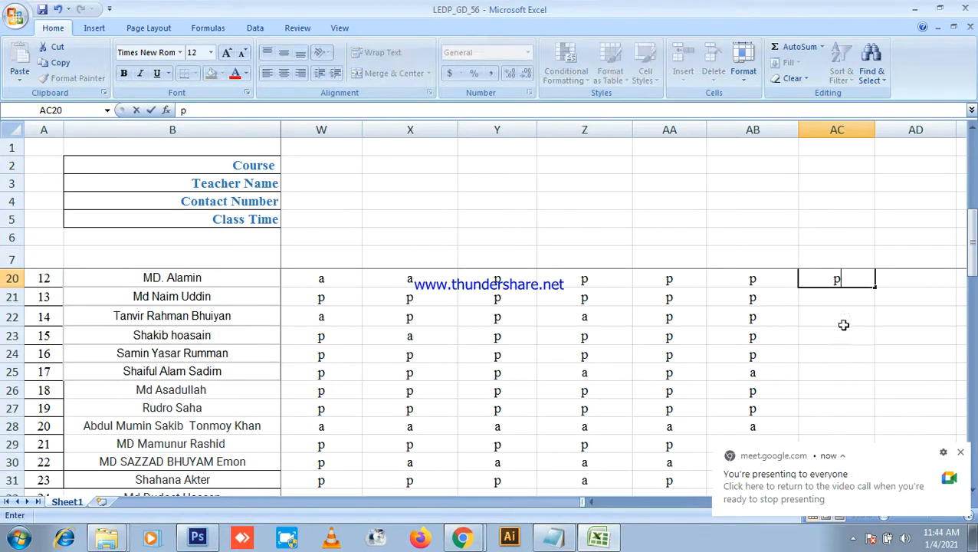
click(844, 301)
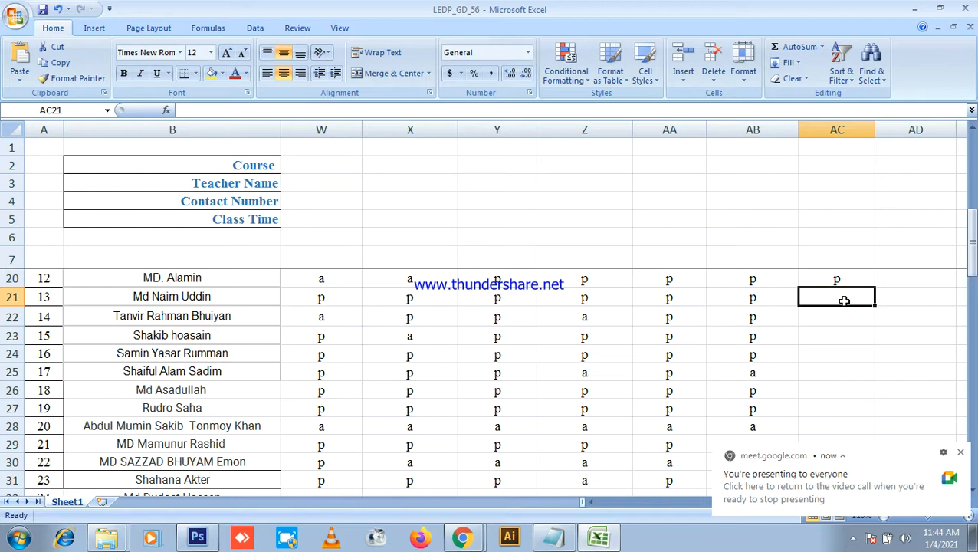
text(p)
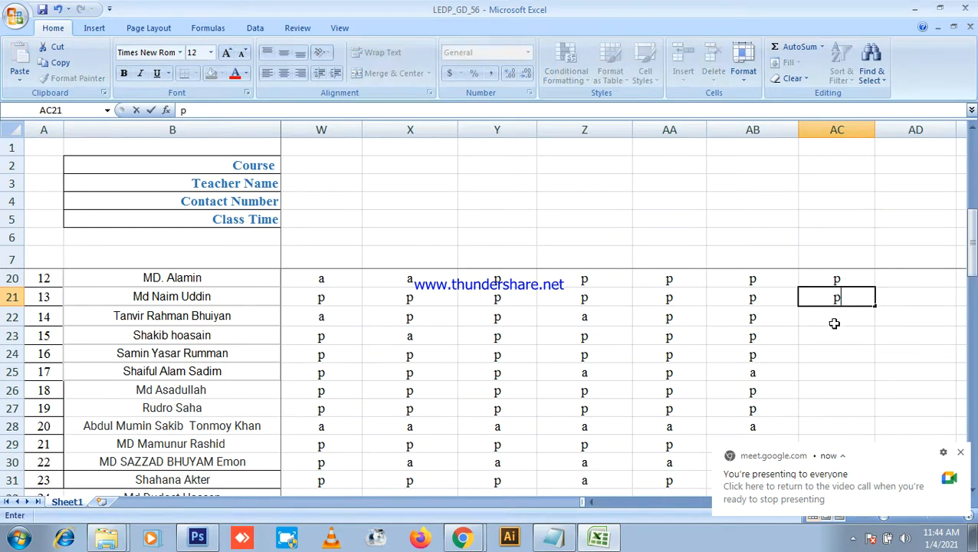
click(842, 316)
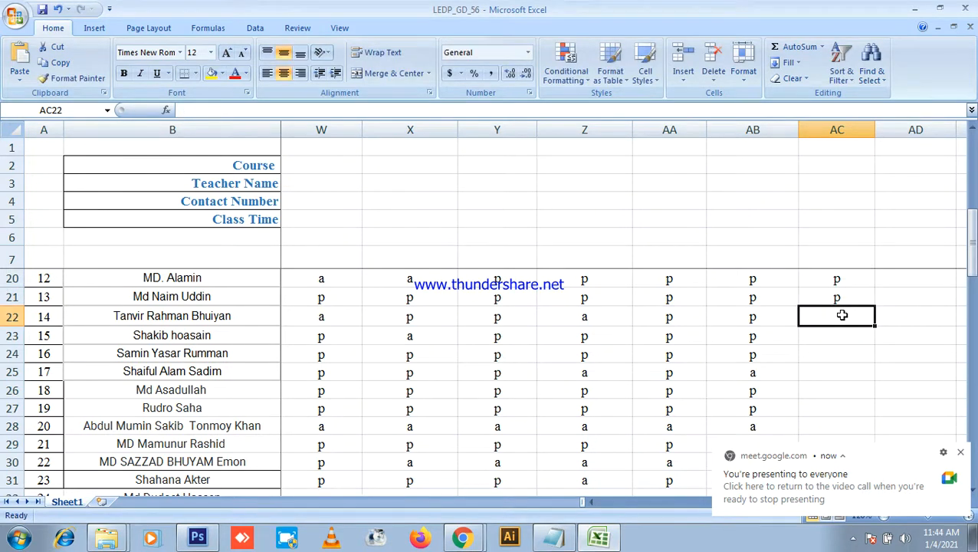
text(a)
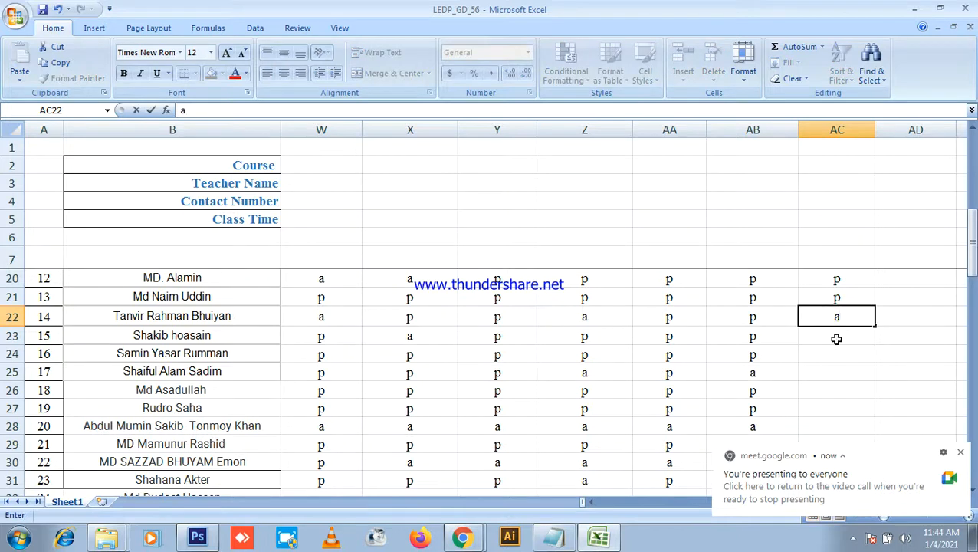
click(837, 338)
Step: Recheck AC22, then mark AC23–AC25 as a, p, a and clear AC26's wrong mark
click(836, 316)
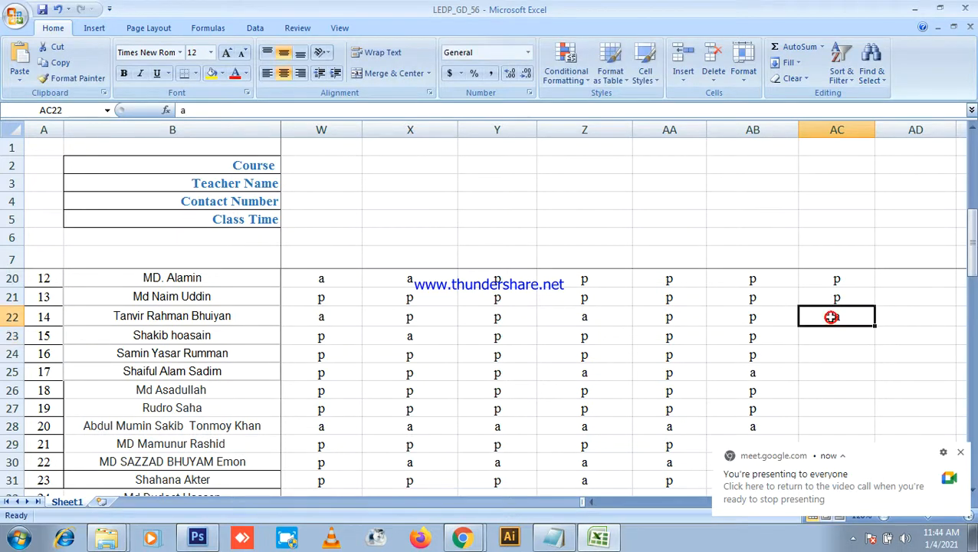
click(830, 340)
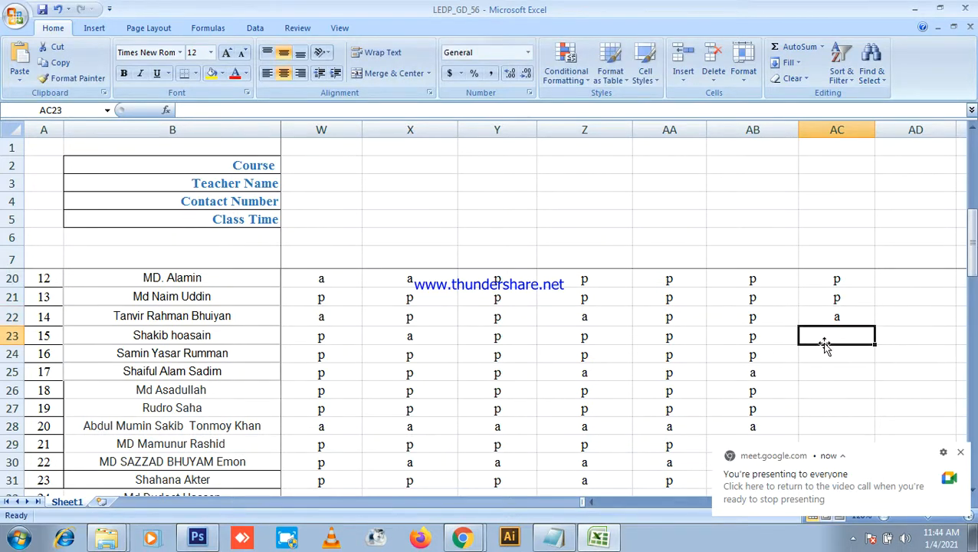
text(a)
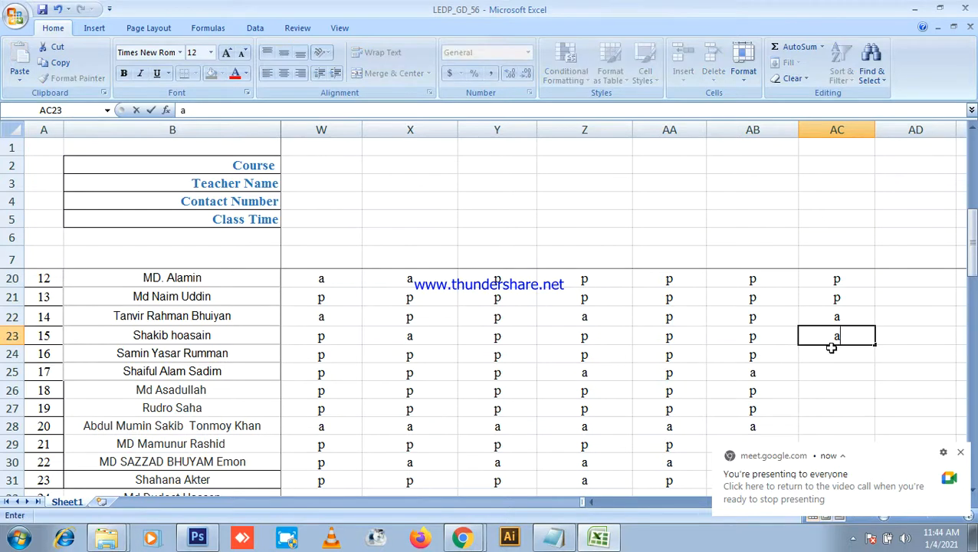
click(832, 351)
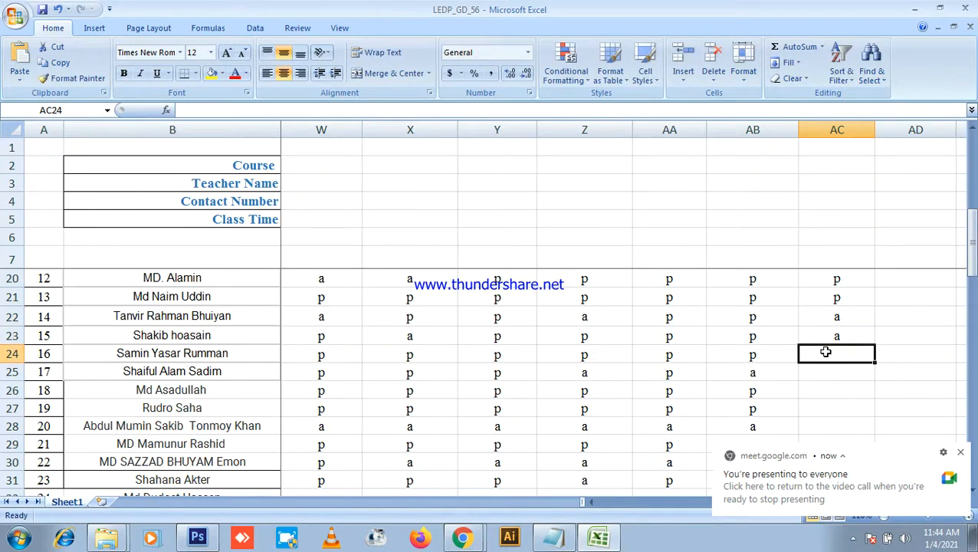
text(p)
click(833, 368)
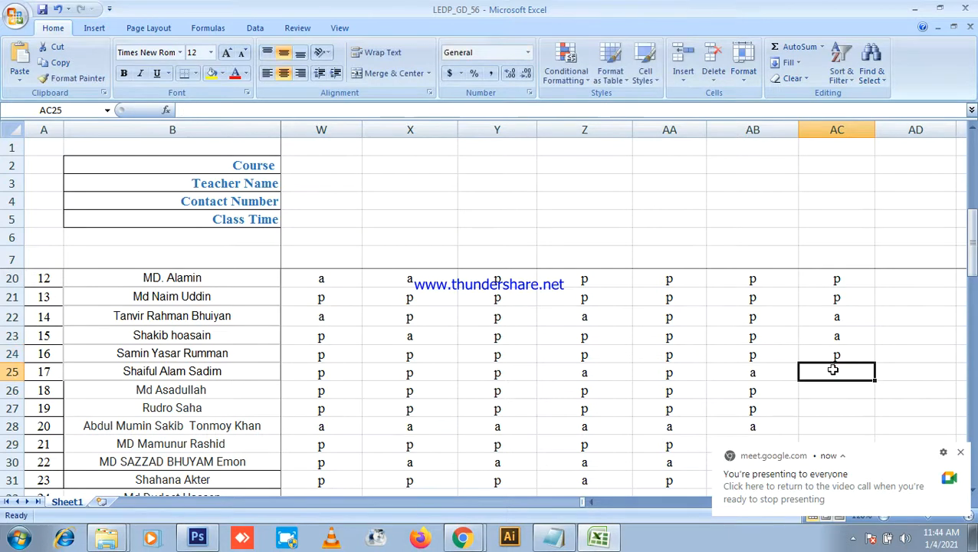
text(a)
click(830, 391)
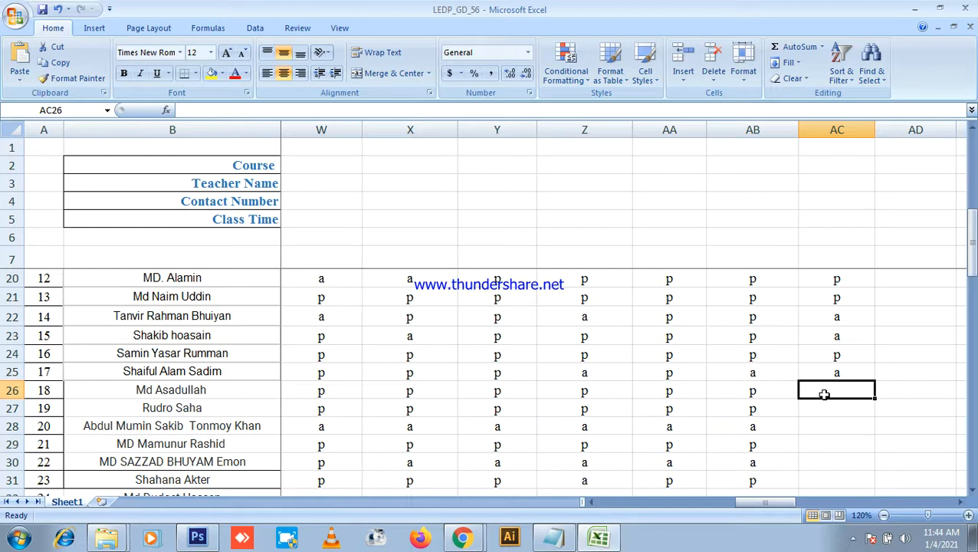
text(p)
key(BackSpace)
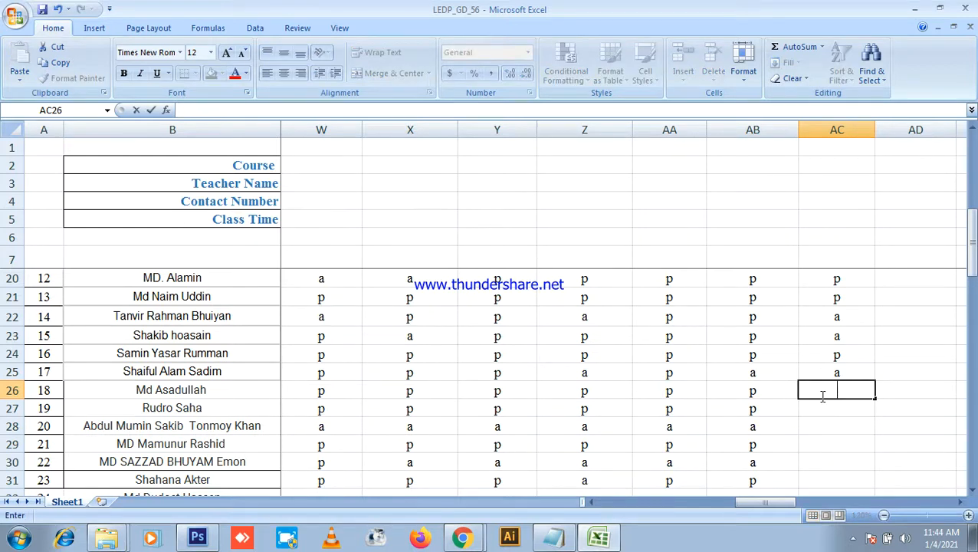
scroll(822, 397, down, 2)
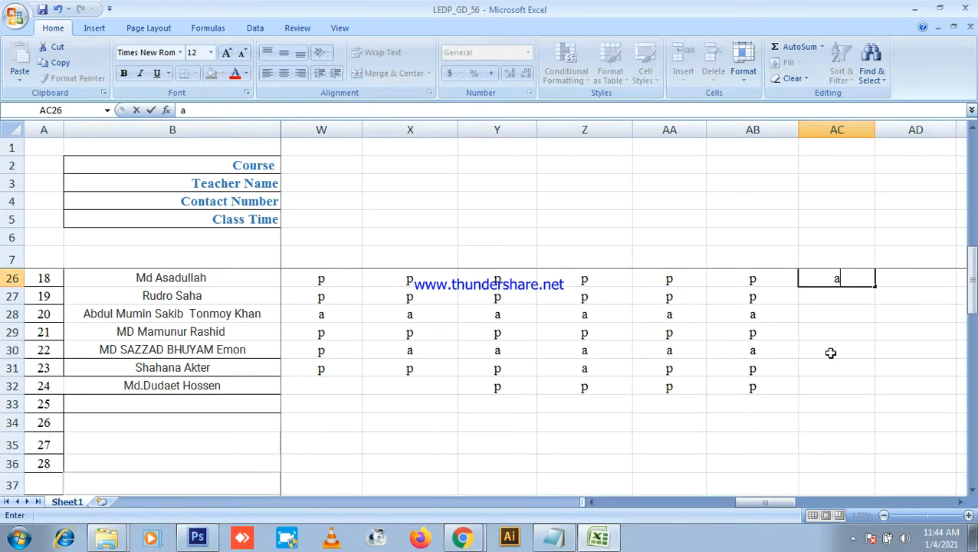
click(834, 298)
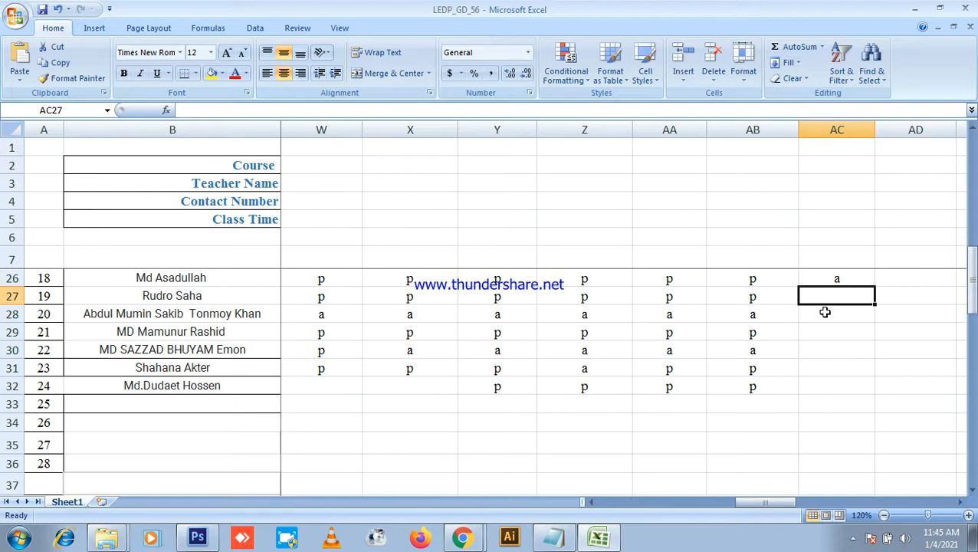
Step: Mark AC27–AC32 as a, a, p, a, p, p
text(a)
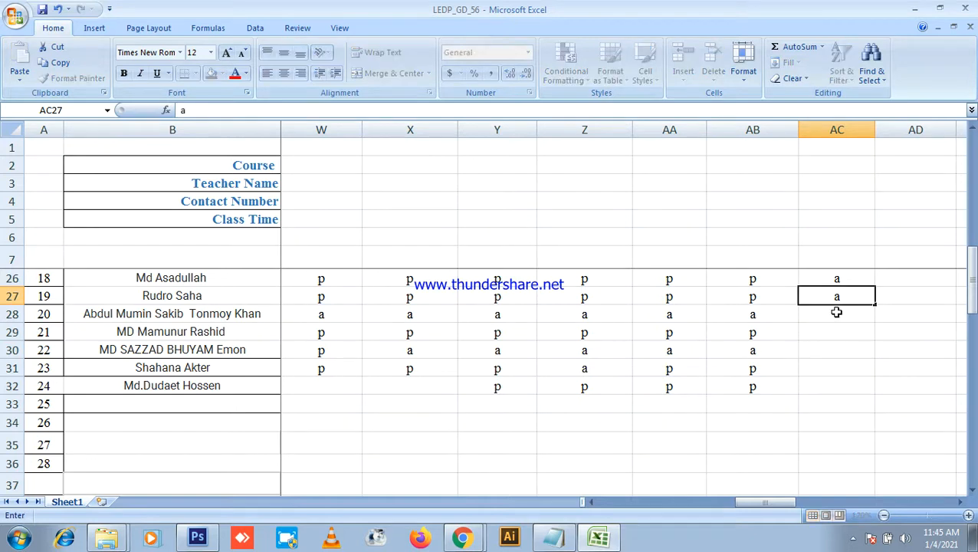
click(836, 312)
text(a)
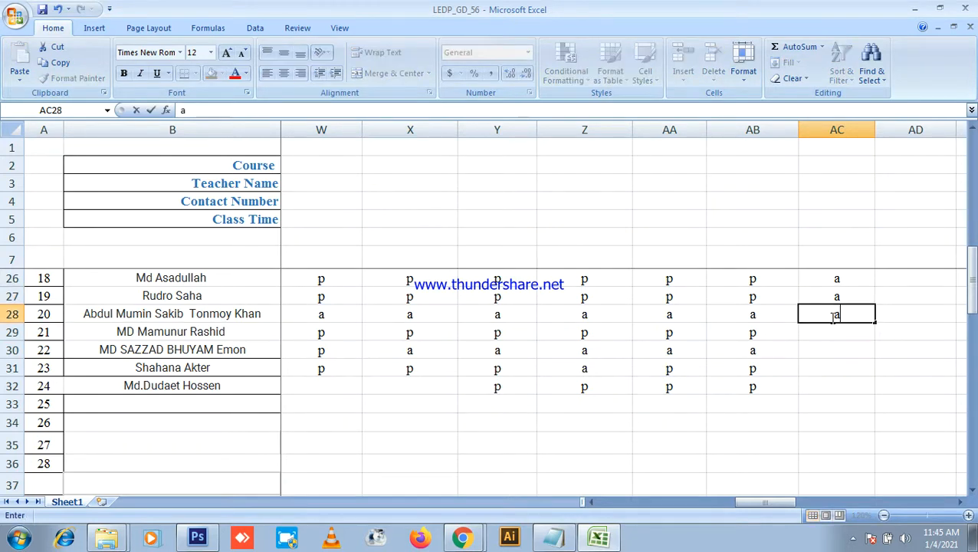
click(842, 330)
text(p)
click(841, 346)
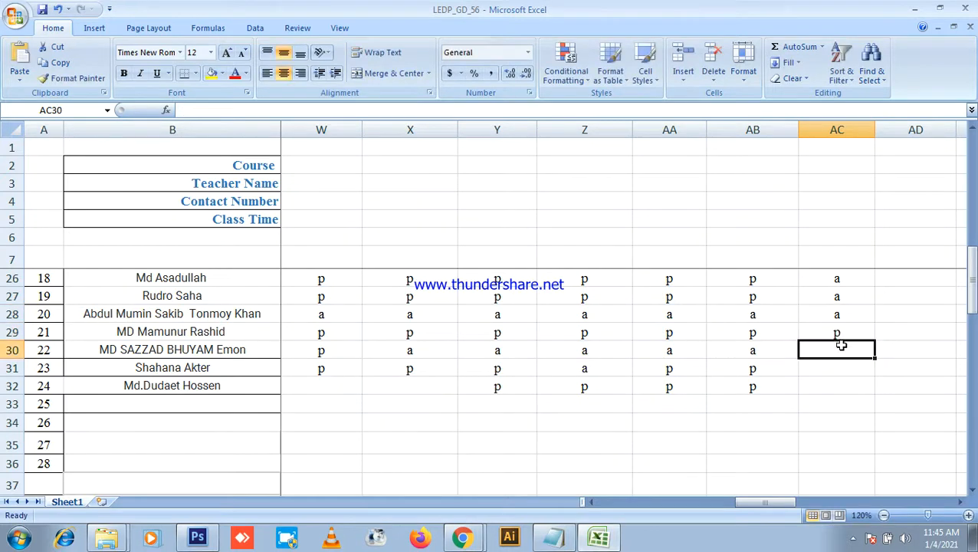
text(a)
click(837, 370)
text(p)
click(833, 387)
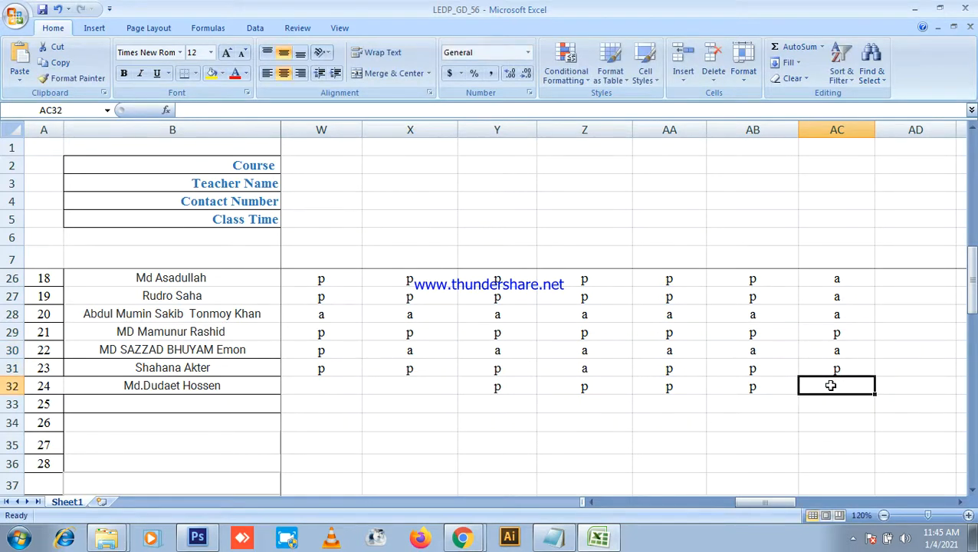
text(p)
Step: Save the attendance workbook with Ctrl+S
scroll(785, 344, up, 6)
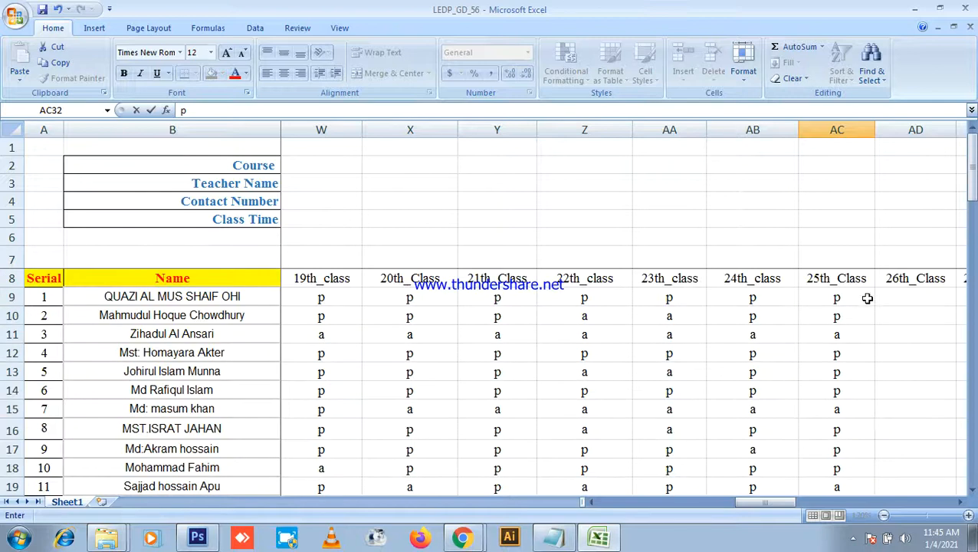
key(ctrl+s)
scroll(830, 280, down, 6)
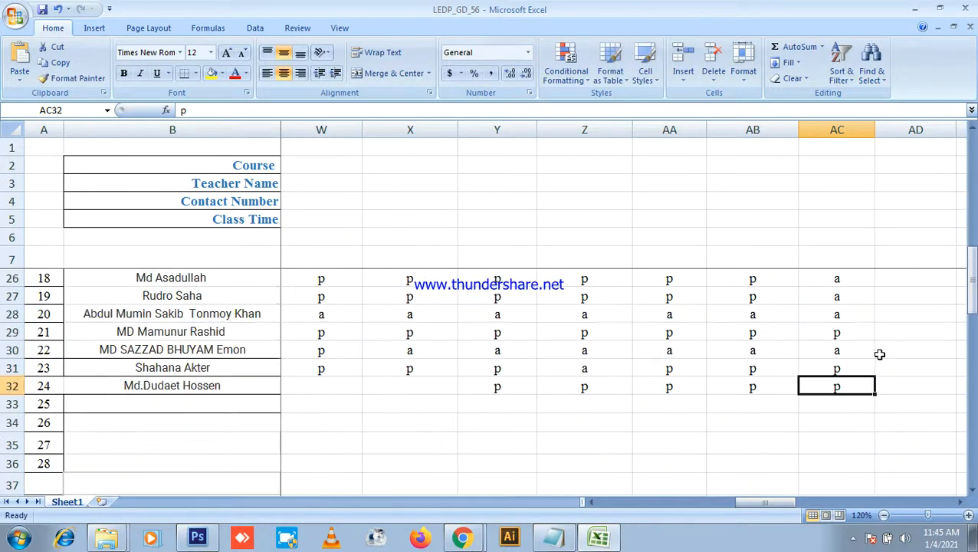
scroll(858, 327, up, 3)
scroll(849, 317, down, 3)
Step: Close the workbook, stop presenting in Meet, and minimize Chrome to reach the desktop
click(966, 8)
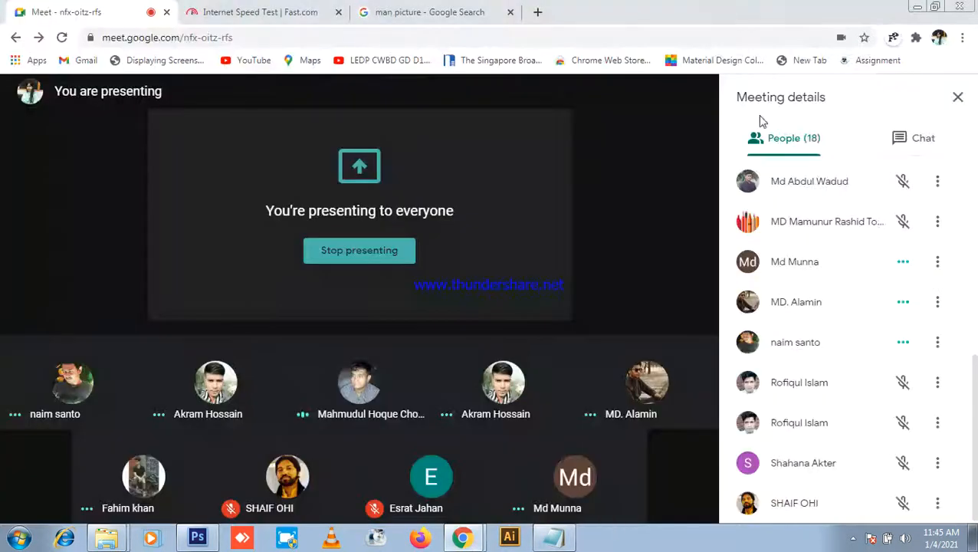
click(358, 262)
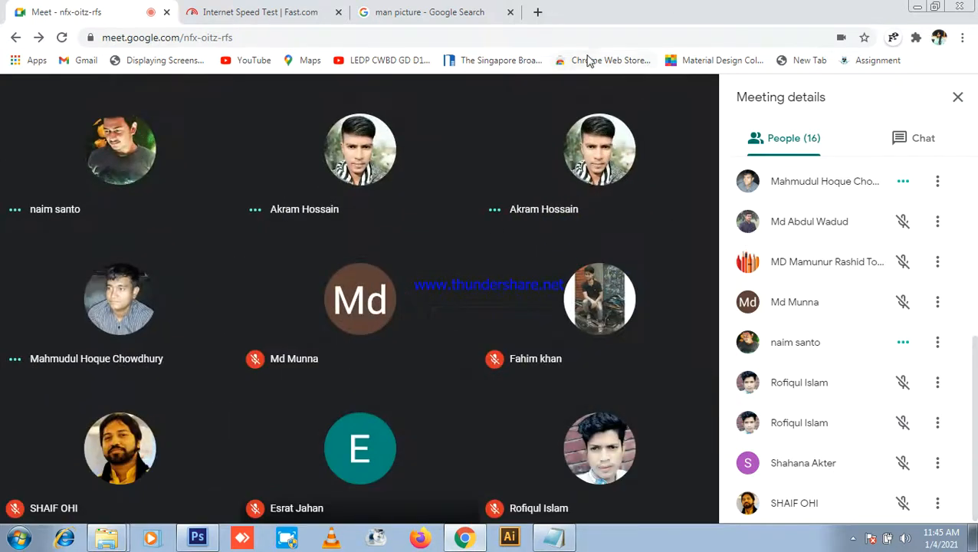
click(542, 542)
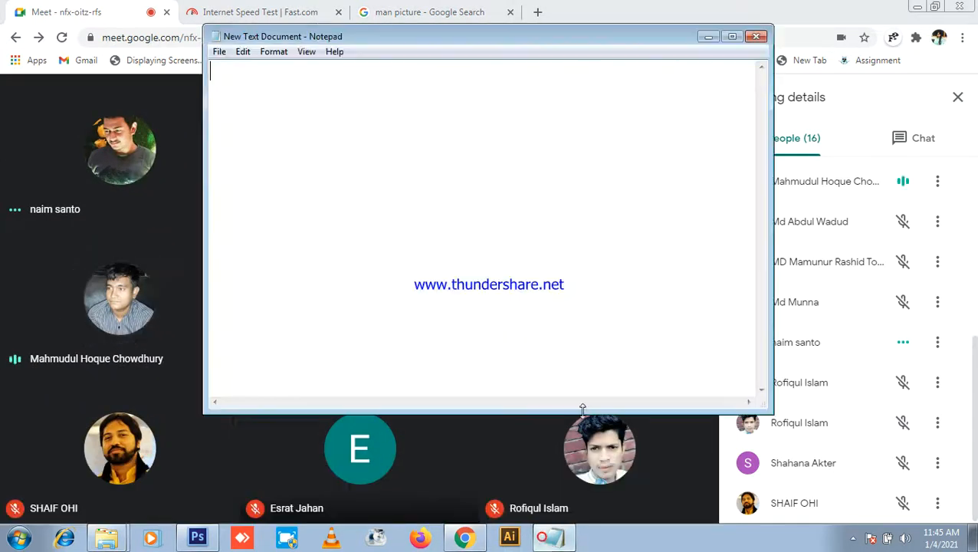
click(757, 37)
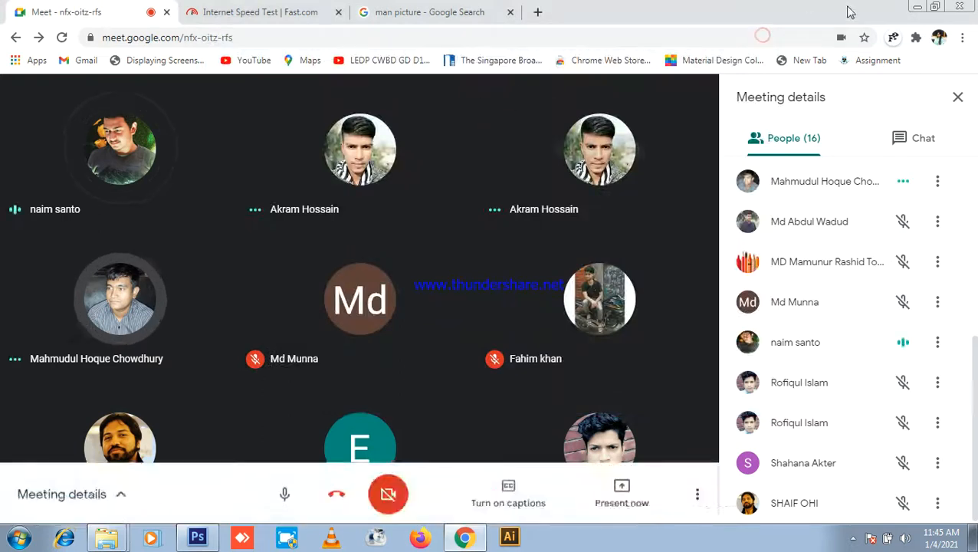
click(914, 7)
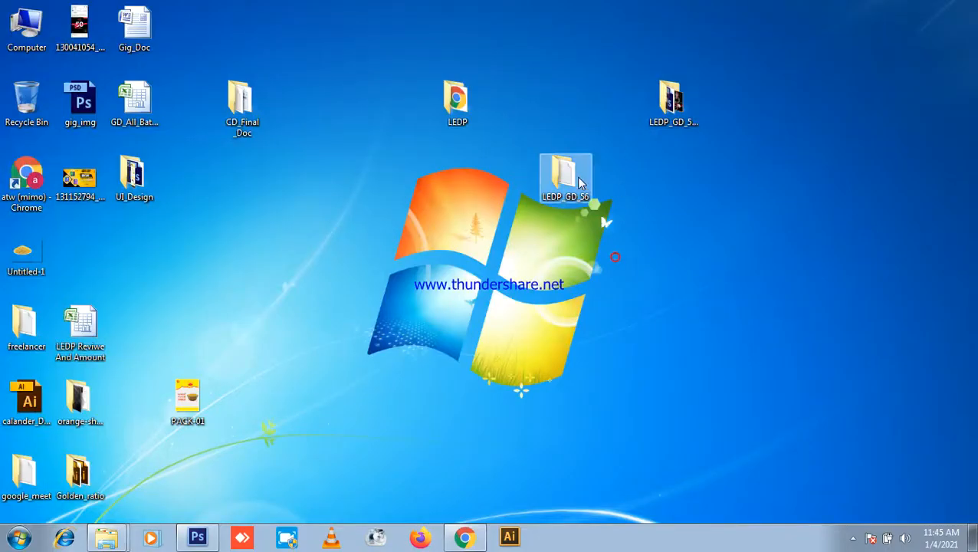
Step: Open LEDP_GD_55_exam-01, copy its Text file, and close the folder
click(675, 111)
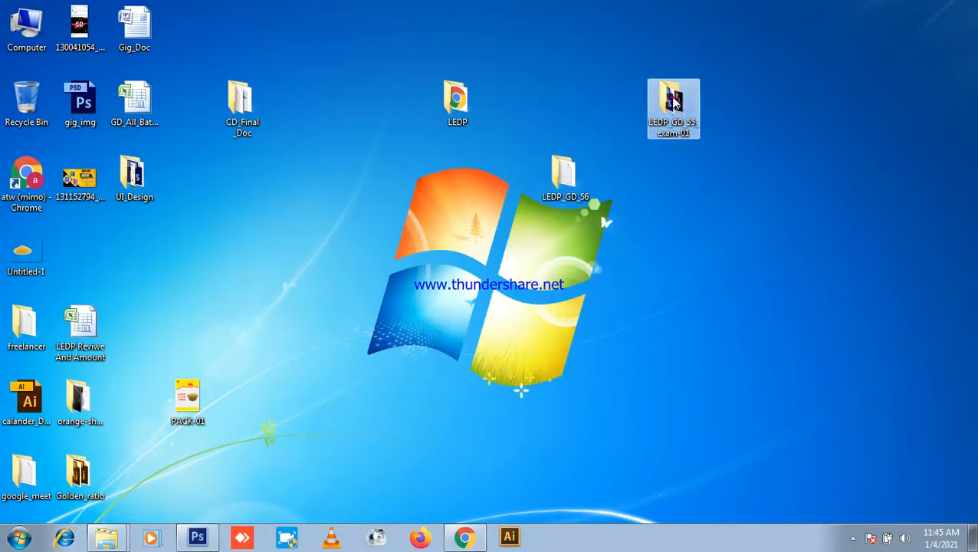
double_click(673, 99)
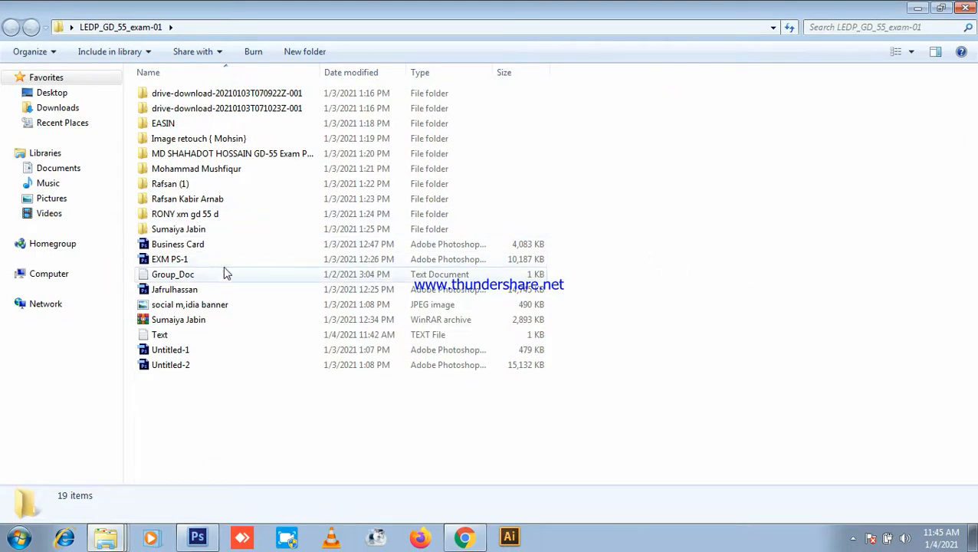
click(198, 278)
double_click(193, 338)
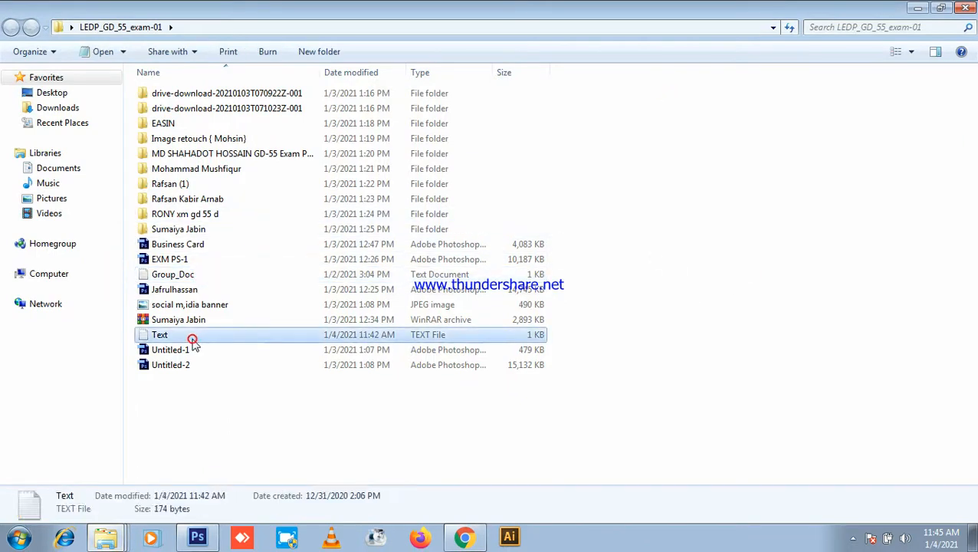
right_click(280, 338)
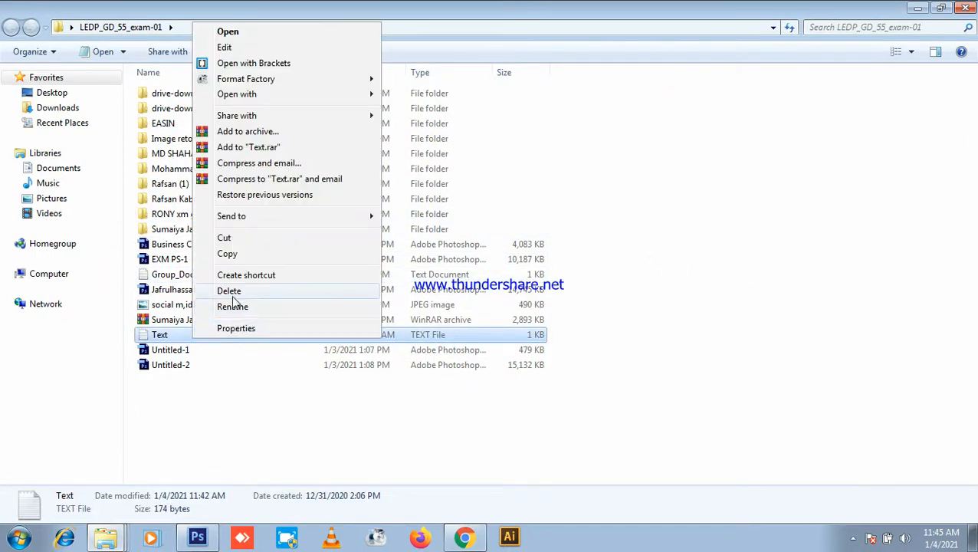
click(233, 254)
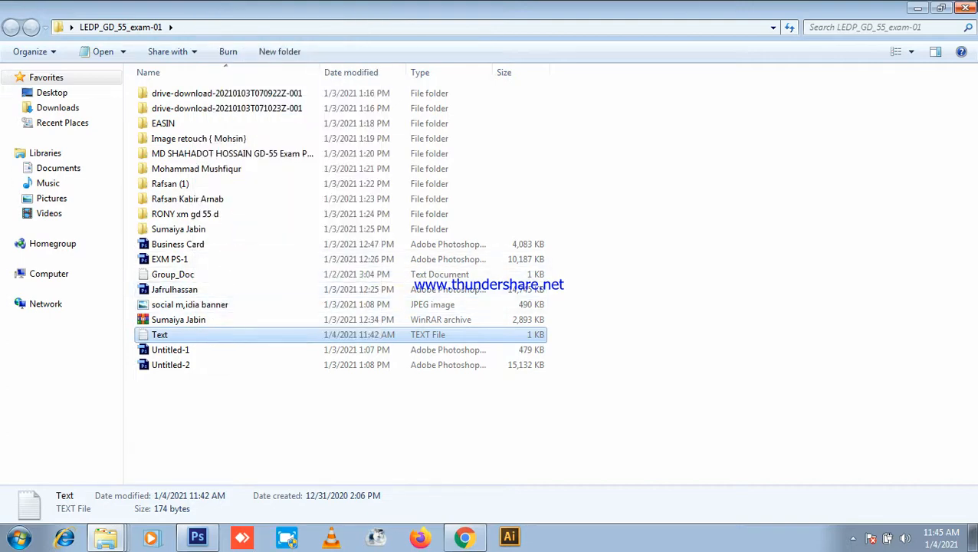
click(966, 7)
Step: Paste the Text file into LEDP_GD_56 and open it in Notepad
double_click(560, 174)
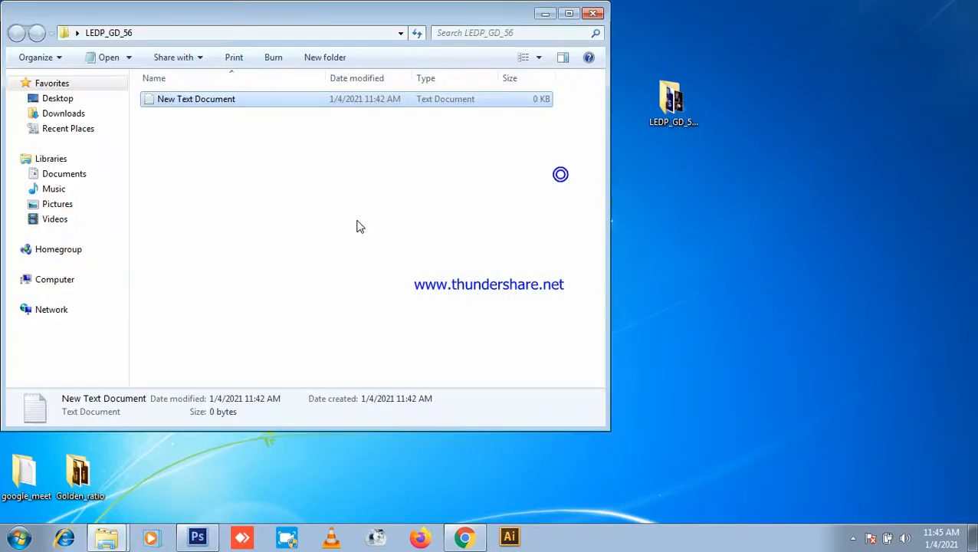
right_click(309, 189)
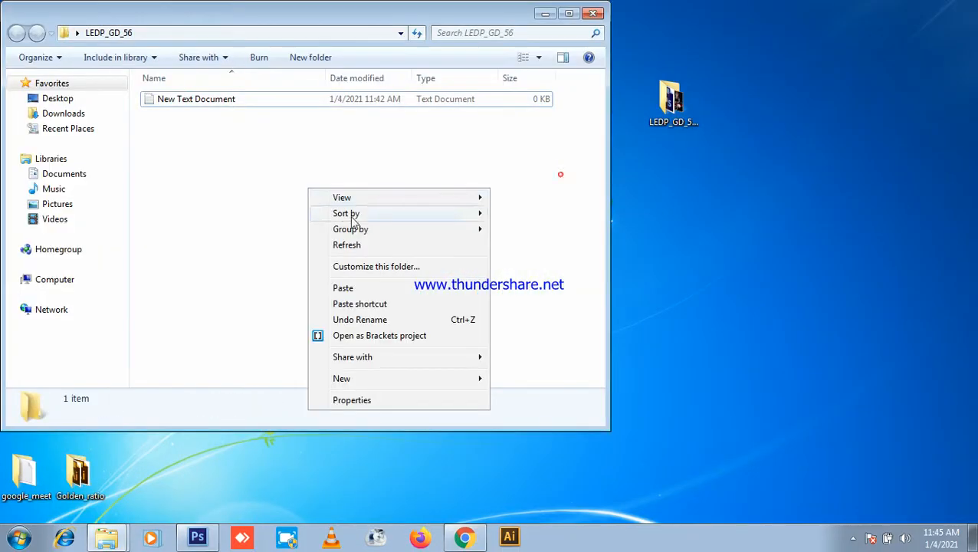
click(340, 287)
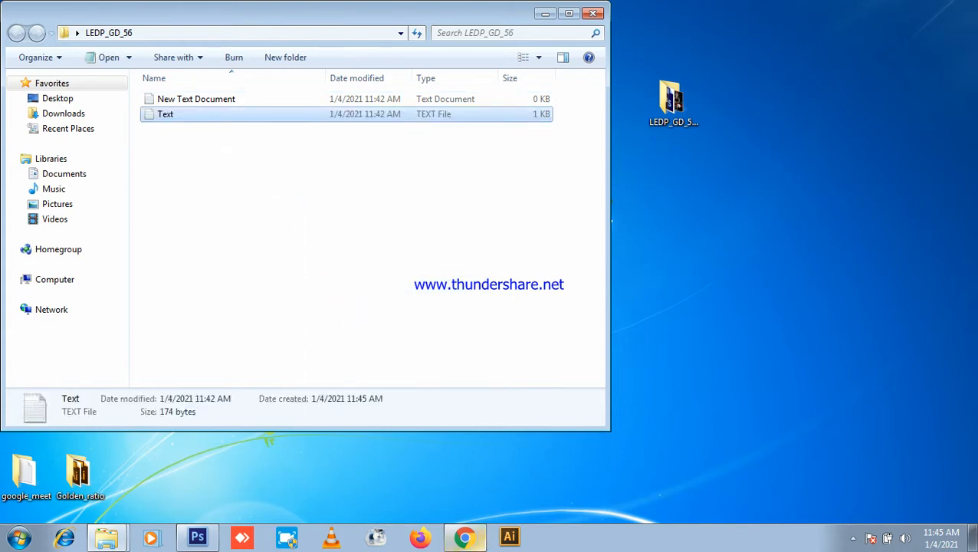
double_click(260, 115)
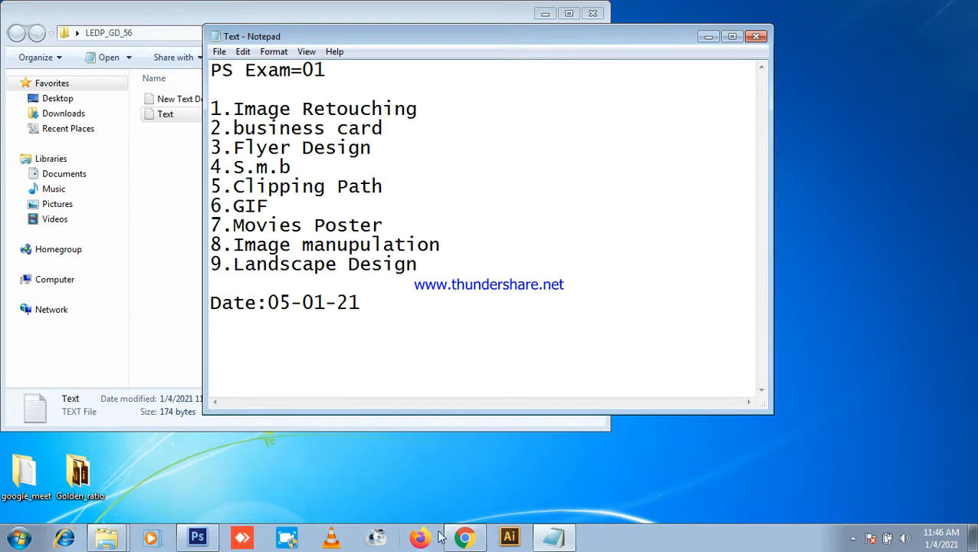
Step: Bring the PS exam list forward, move its window down-right, then minimize it
click(465, 537)
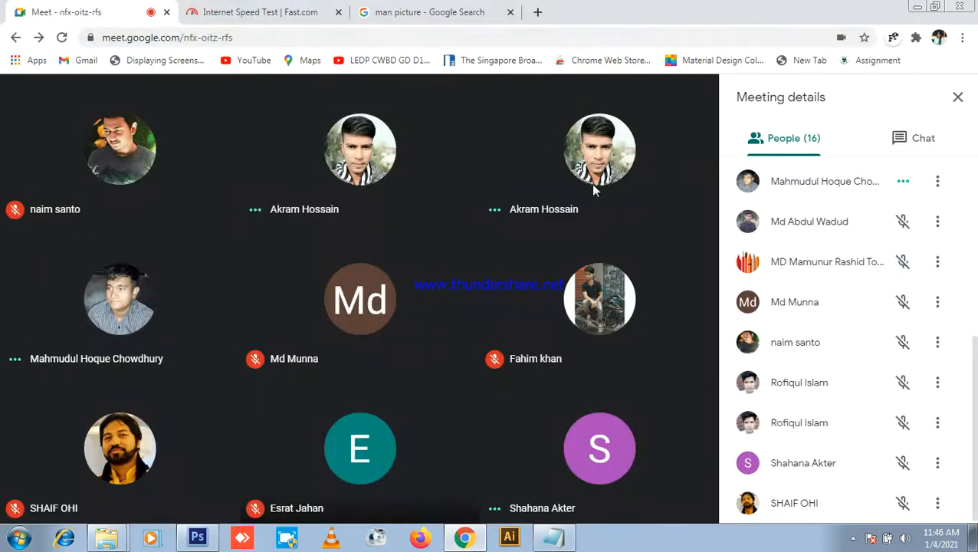
click(554, 538)
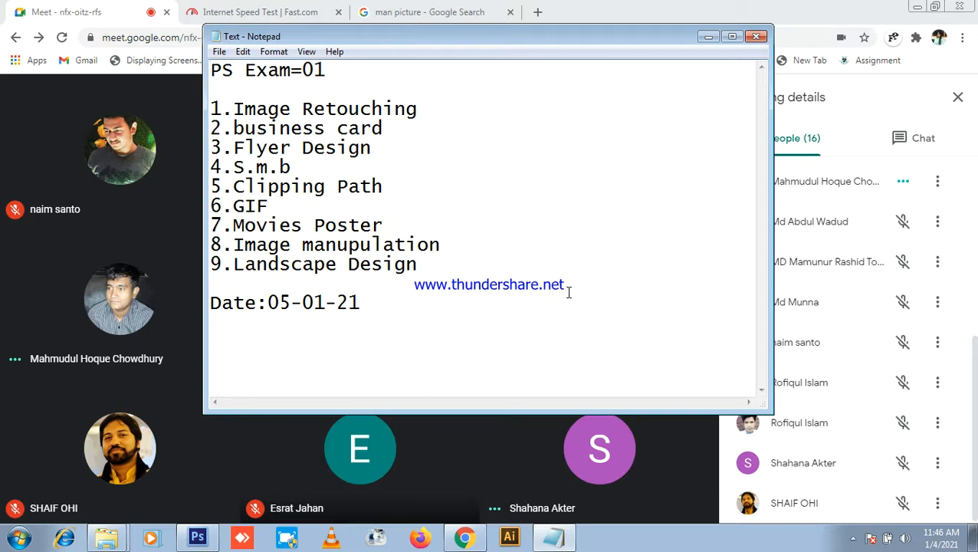
drag(610, 36, 665, 73)
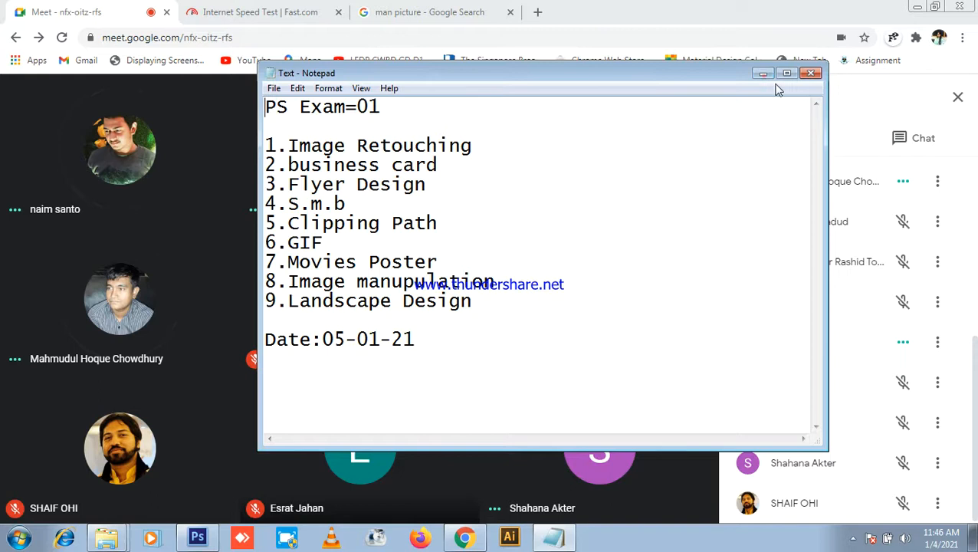
click(763, 74)
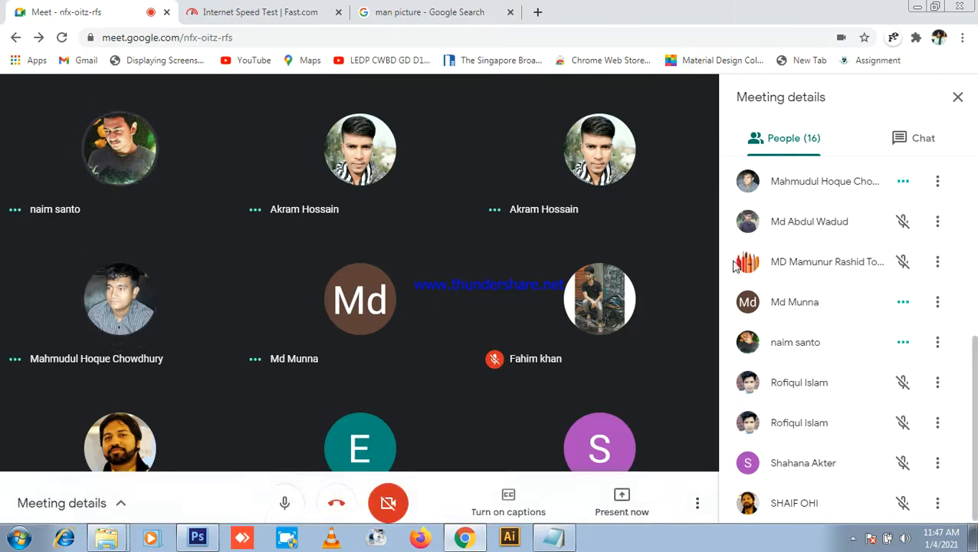
Step: Highlight topics like Image Retouching, Flyer Design and Movies Poster, then close Notepad
click(555, 537)
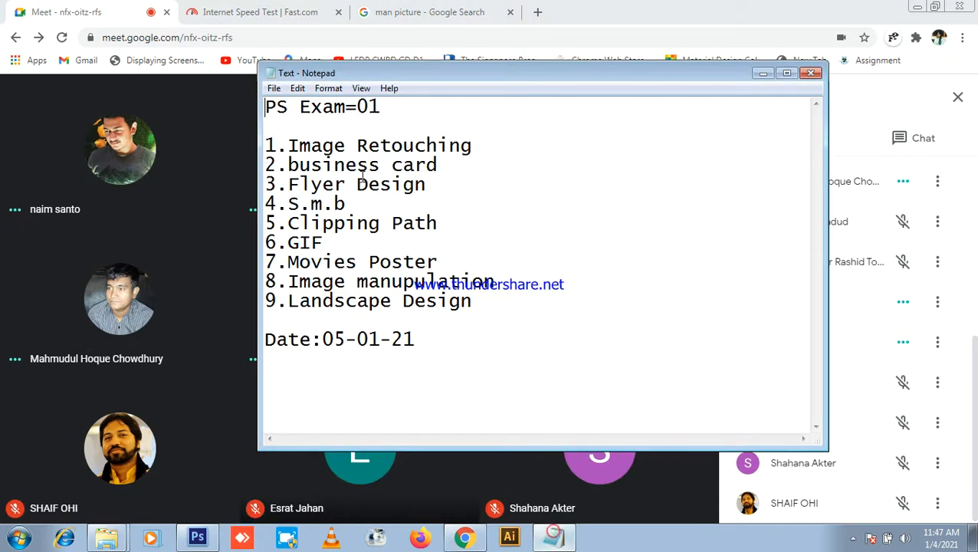
drag(505, 146, 265, 148)
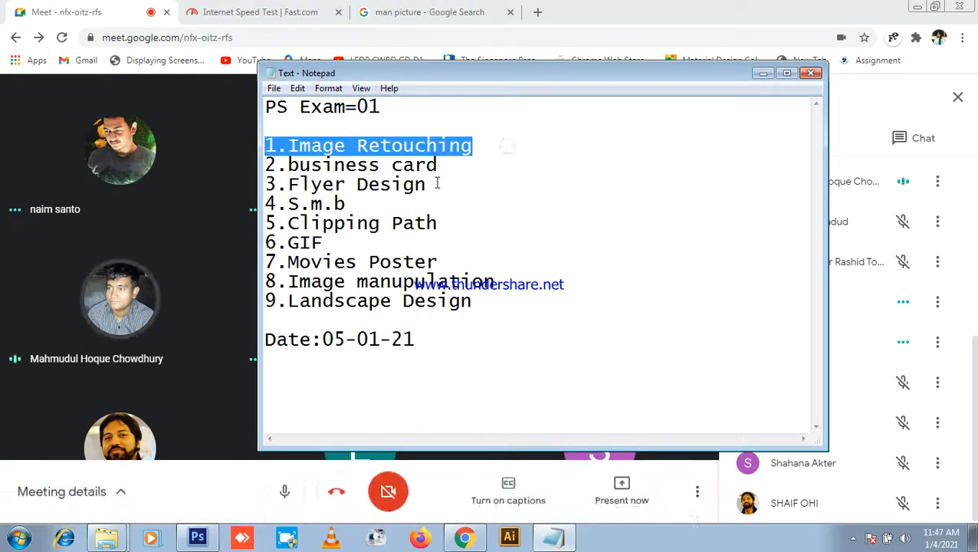
drag(498, 174, 277, 167)
drag(456, 191, 289, 185)
drag(373, 206, 266, 204)
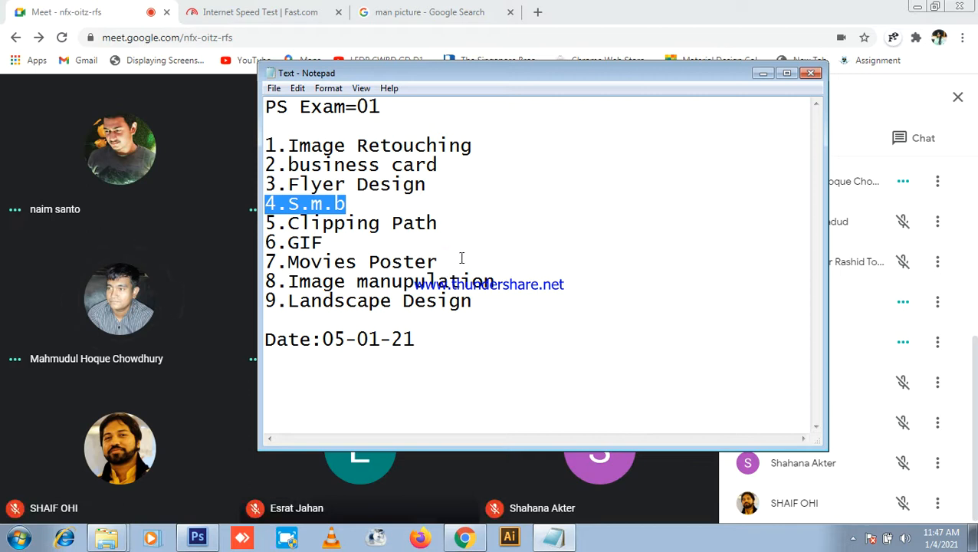
drag(446, 243, 265, 242)
drag(448, 262, 308, 265)
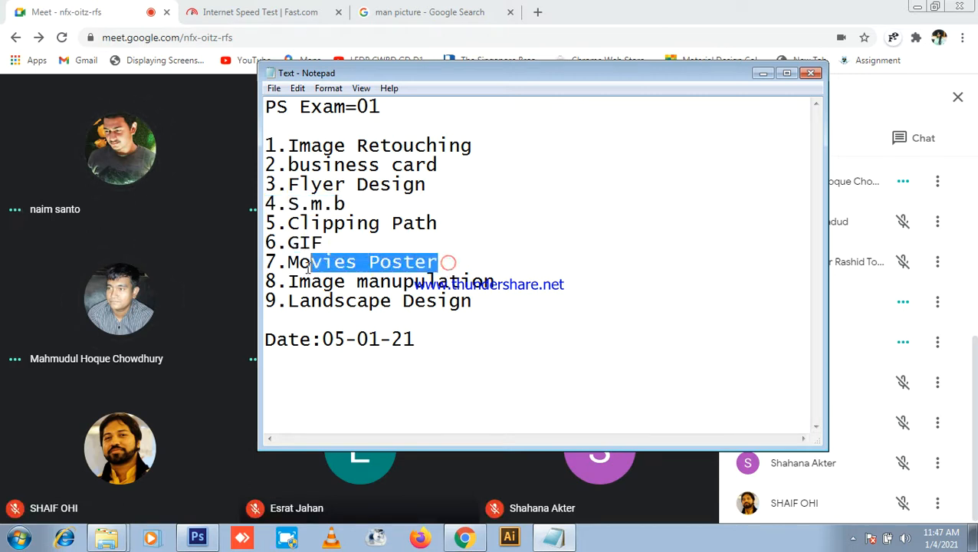
click(498, 266)
drag(496, 283, 368, 282)
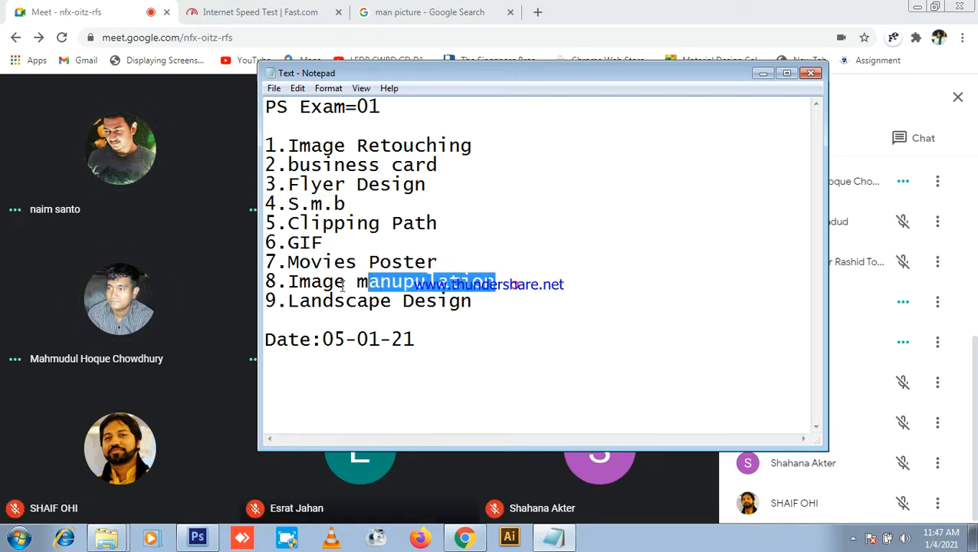
click(577, 317)
click(443, 254)
drag(444, 253, 288, 223)
click(528, 248)
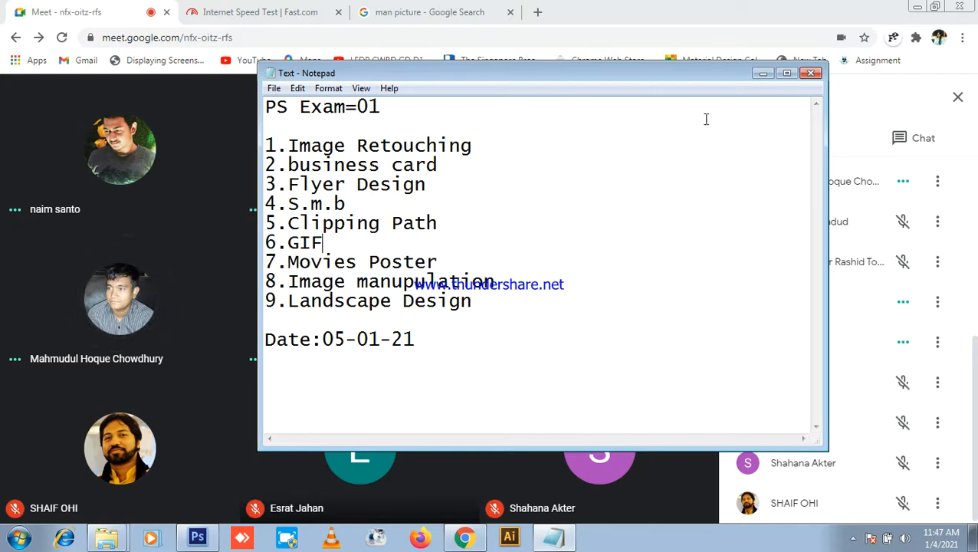
click(811, 73)
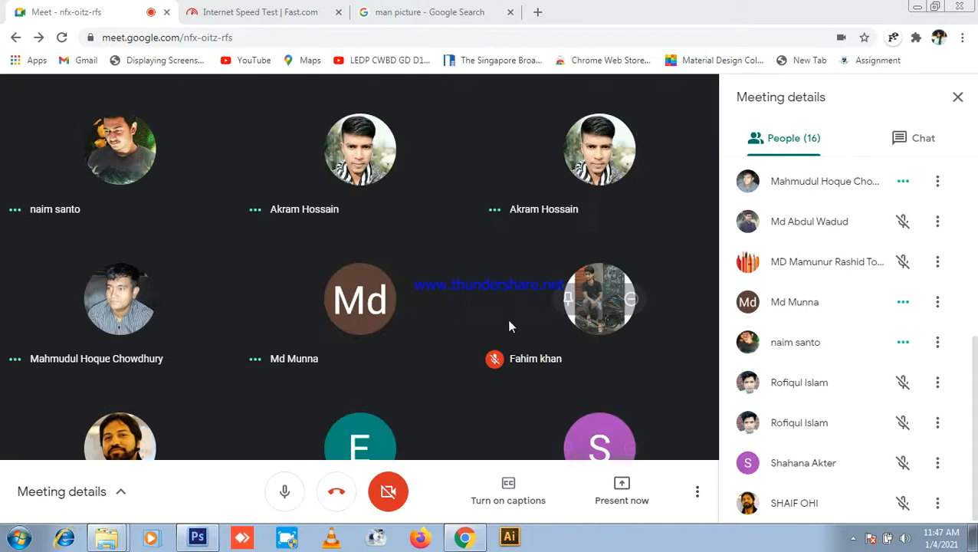
click(920, 138)
click(813, 138)
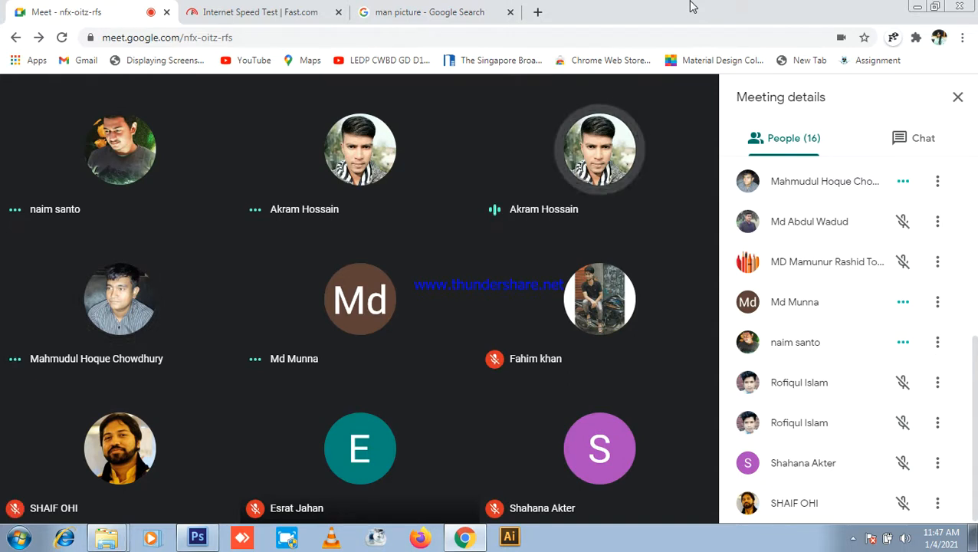
click(193, 535)
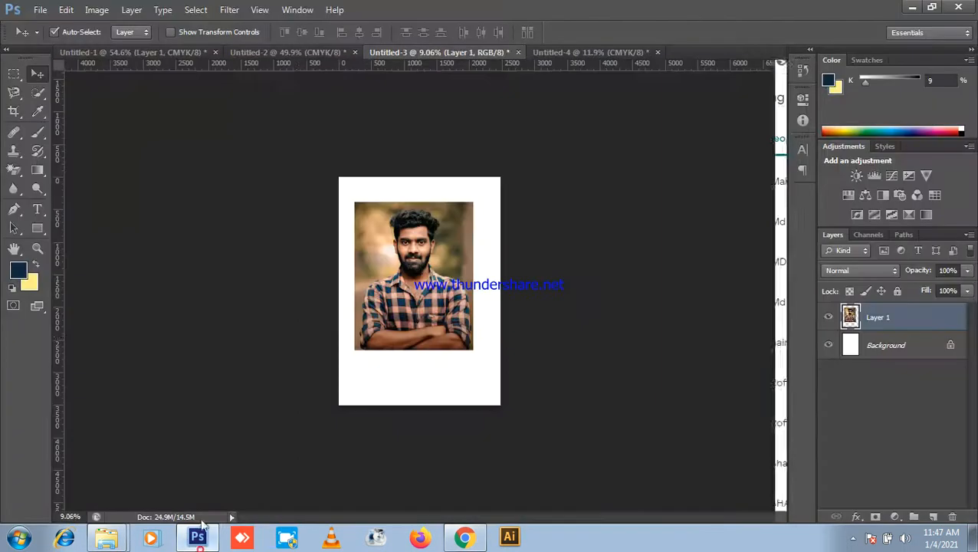
click(612, 53)
click(913, 7)
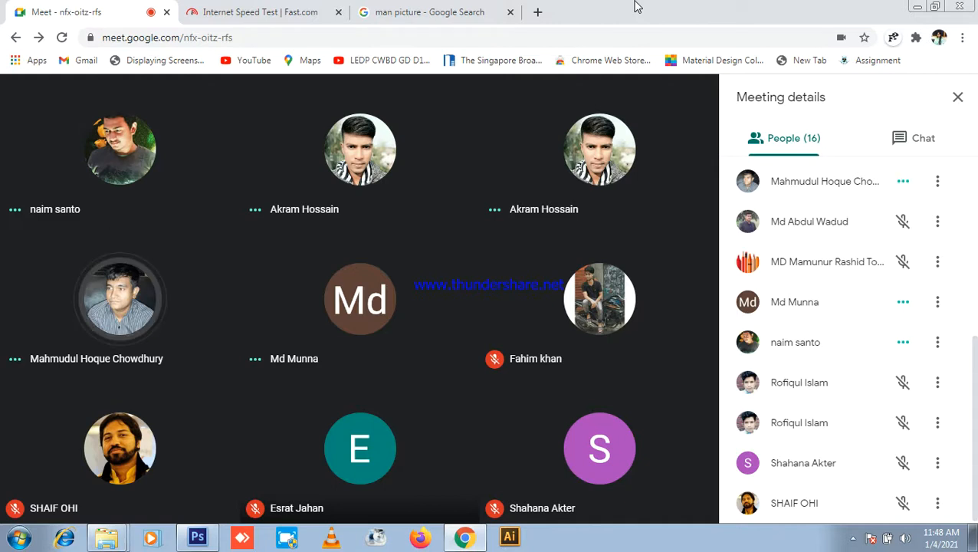
mouse_move(561, 463)
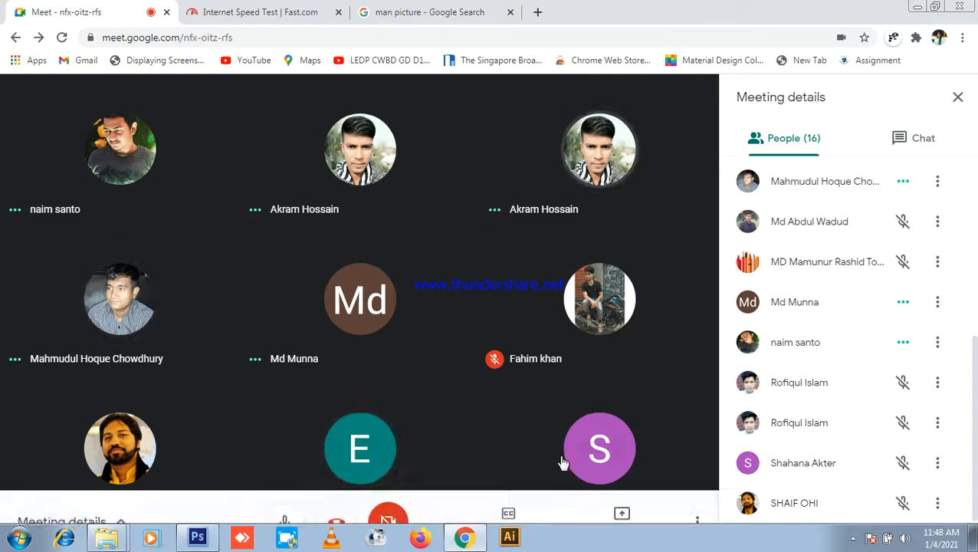
Step: Start presenting the entire screen in Google Meet
click(634, 481)
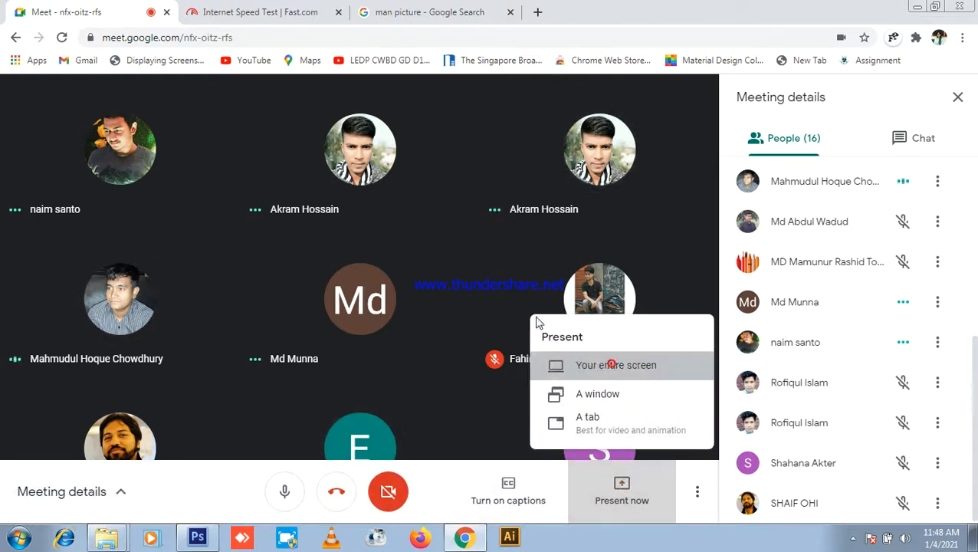
click(609, 365)
click(616, 347)
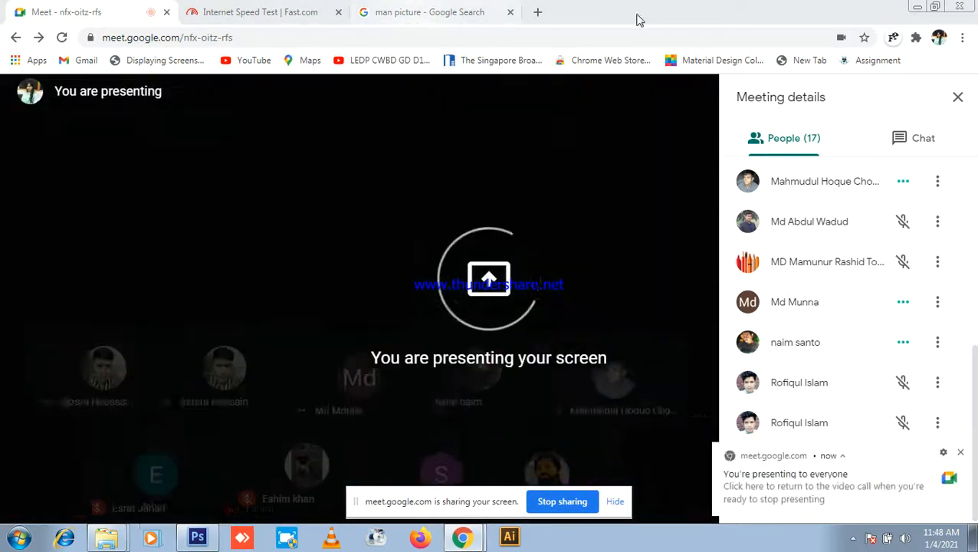
Step: Close the man picture search tab and open a new blank tab
click(485, 13)
click(510, 12)
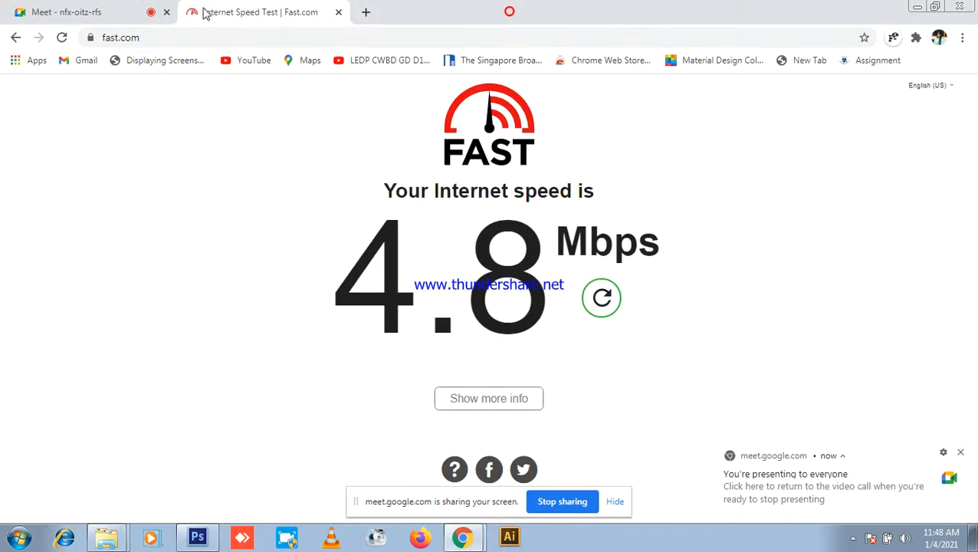
click(76, 11)
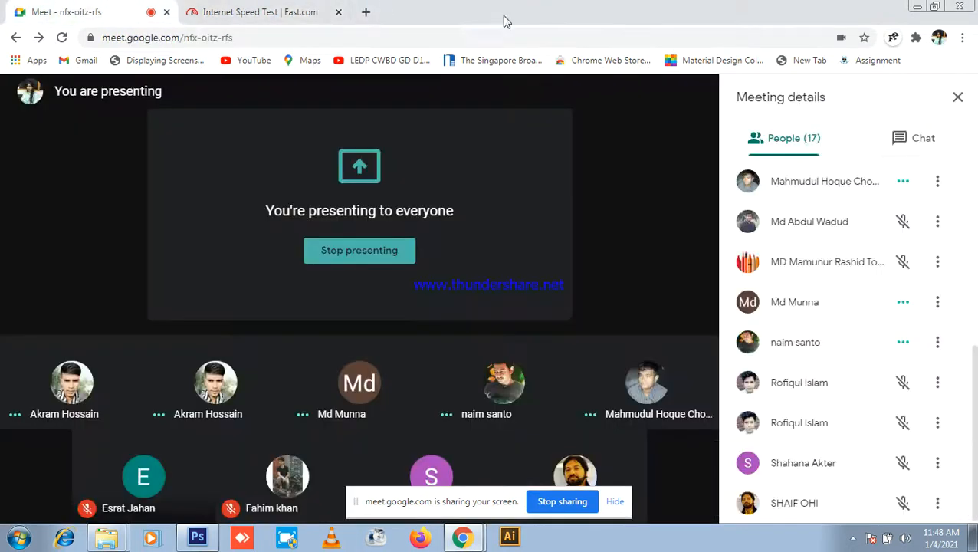
click(366, 11)
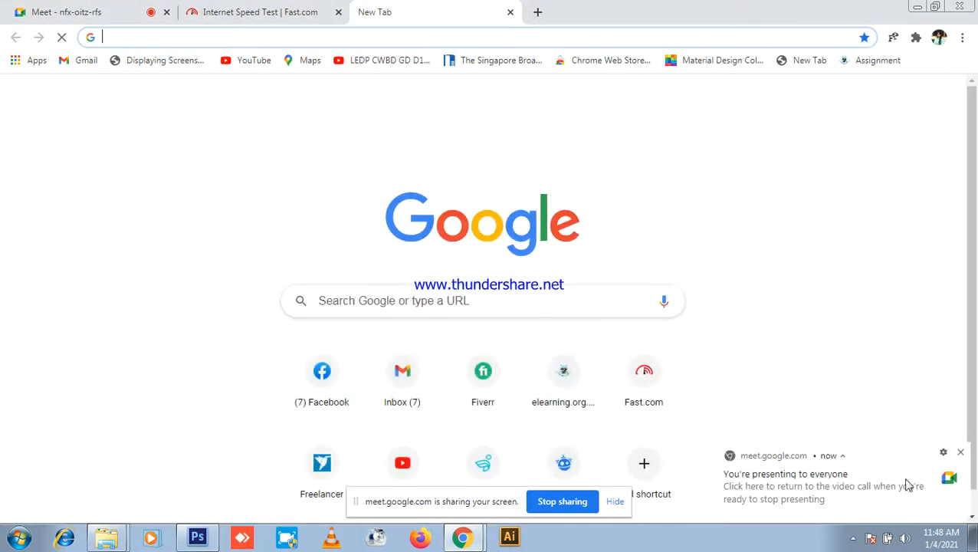
Step: Open the Gmail inbox from the New Tab page and hide Meet's screen-sharing notice bar
click(410, 383)
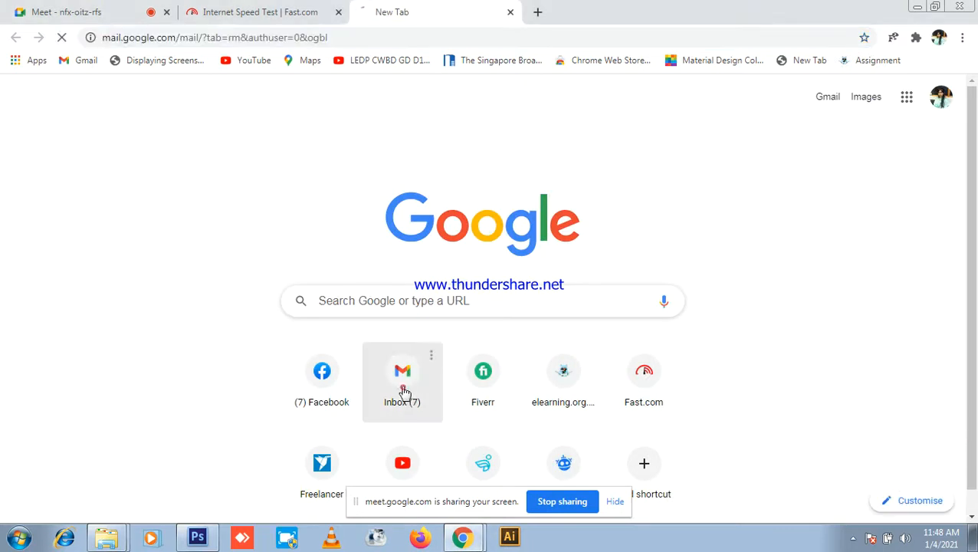
click(52, 10)
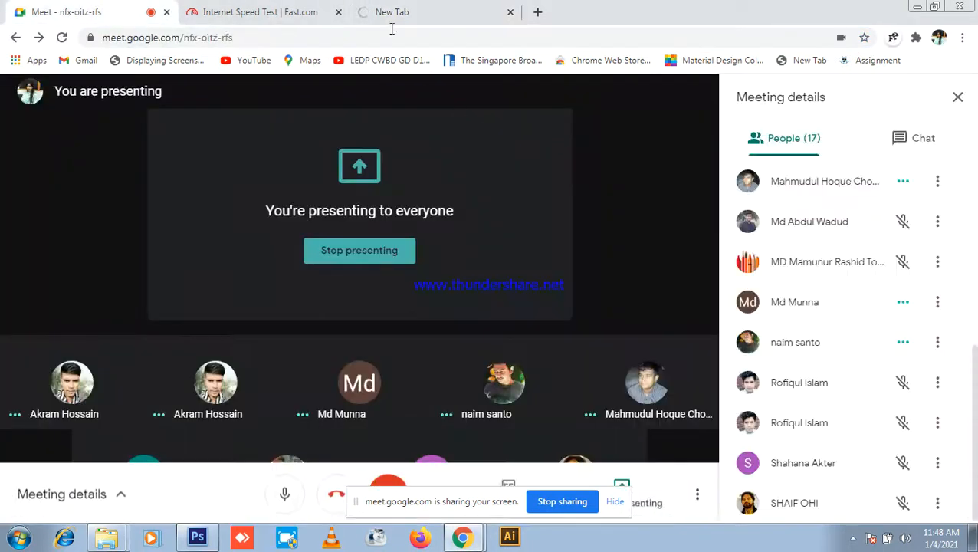
click(391, 12)
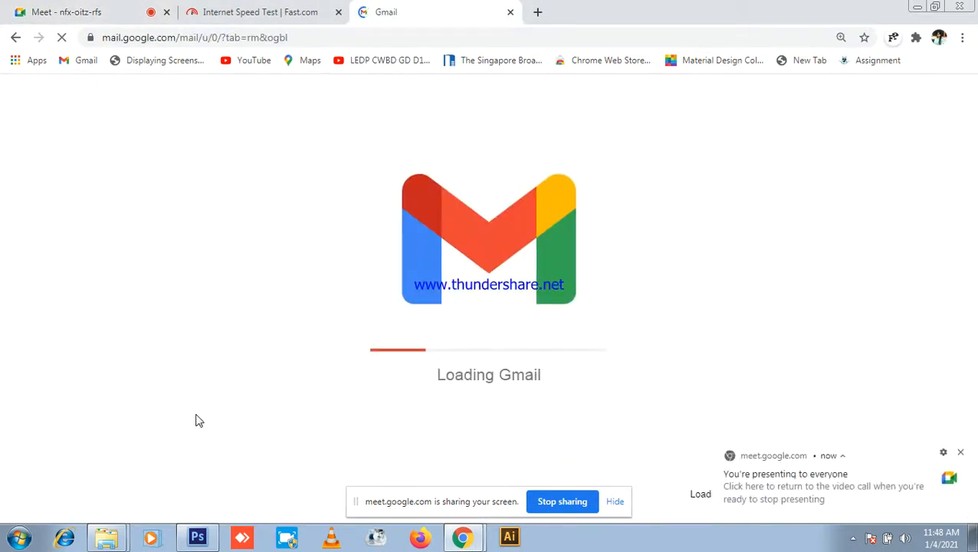
click(37, 8)
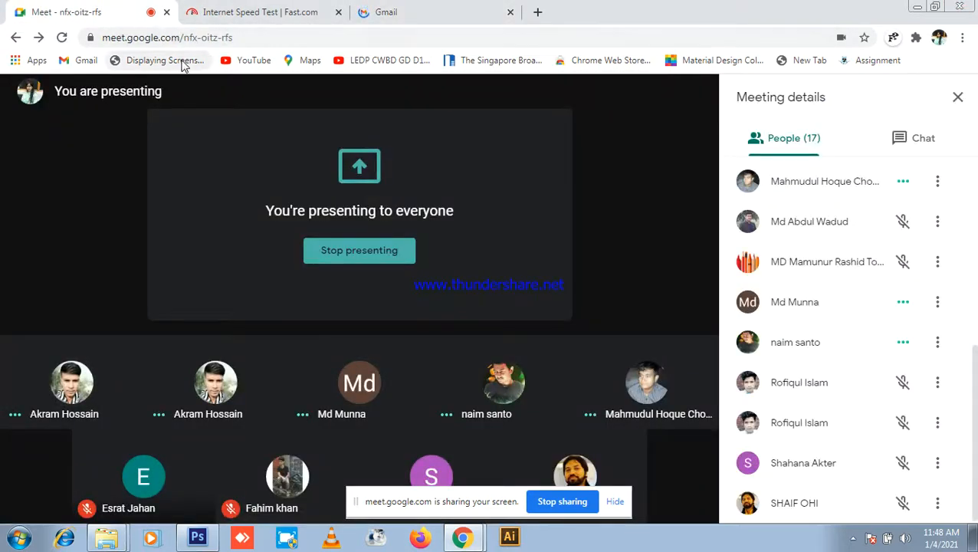
click(388, 9)
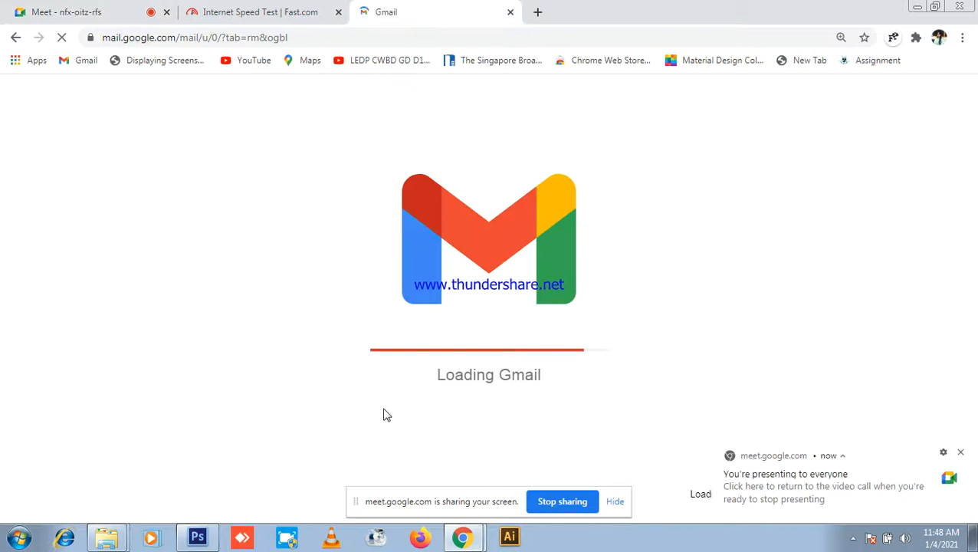
click(73, 9)
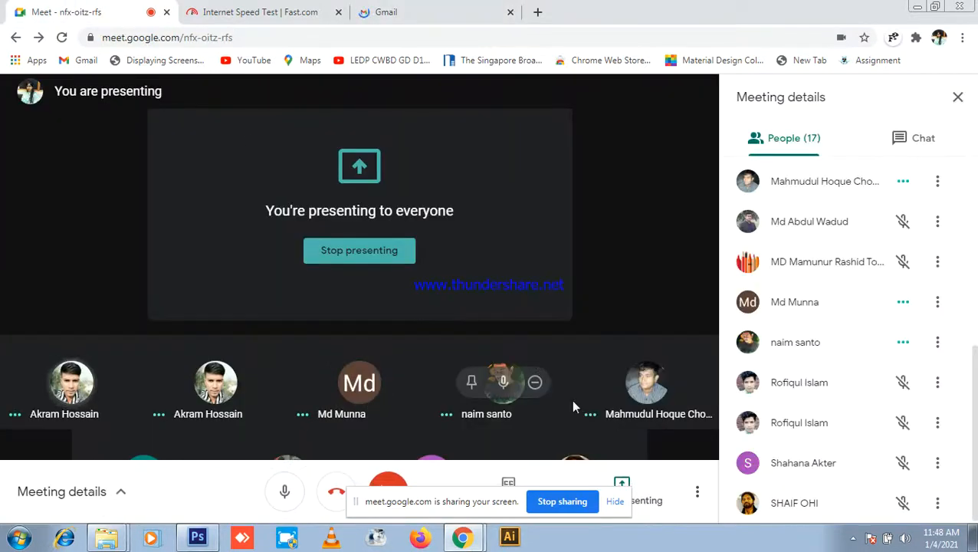
click(615, 501)
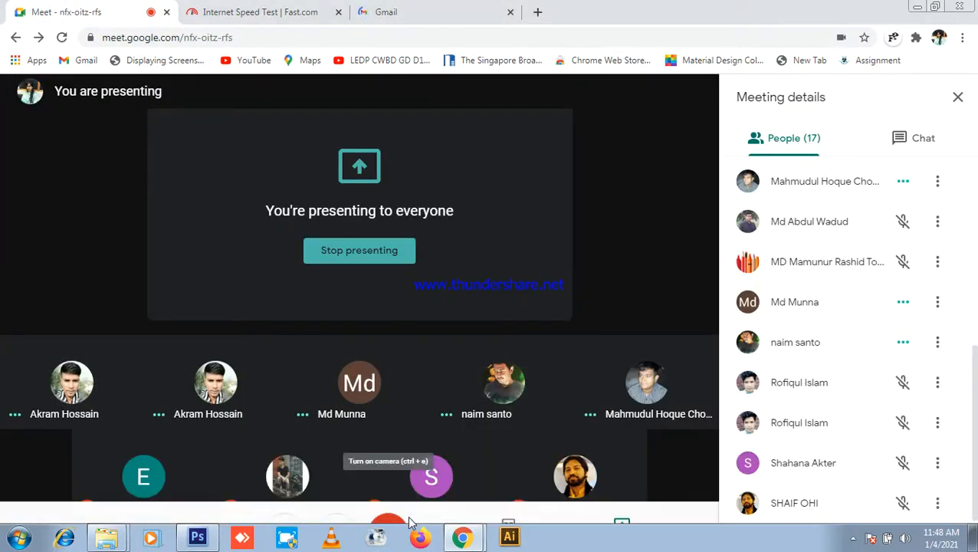
Step: Alternate between the Gmail and Meet tabs, dismissing the presenting notification three times
click(384, 9)
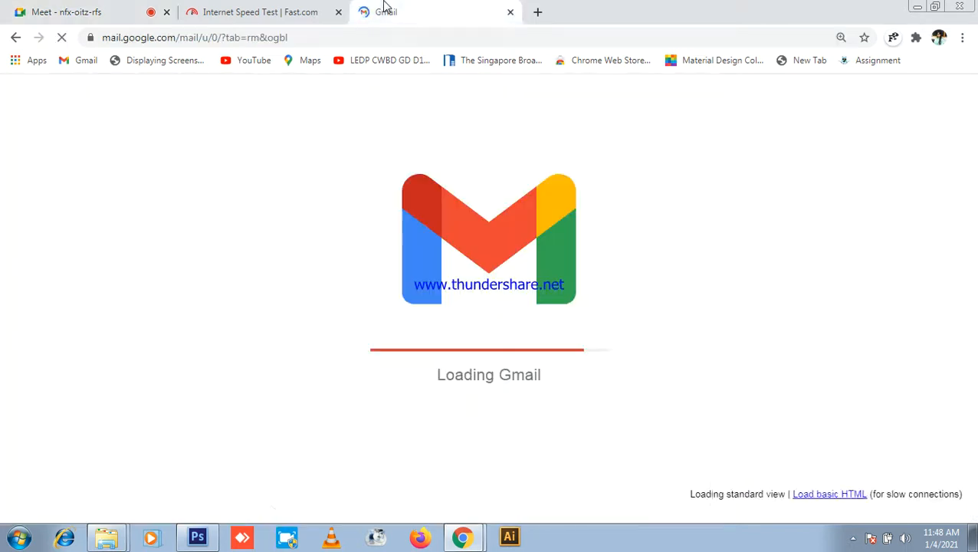
click(132, 12)
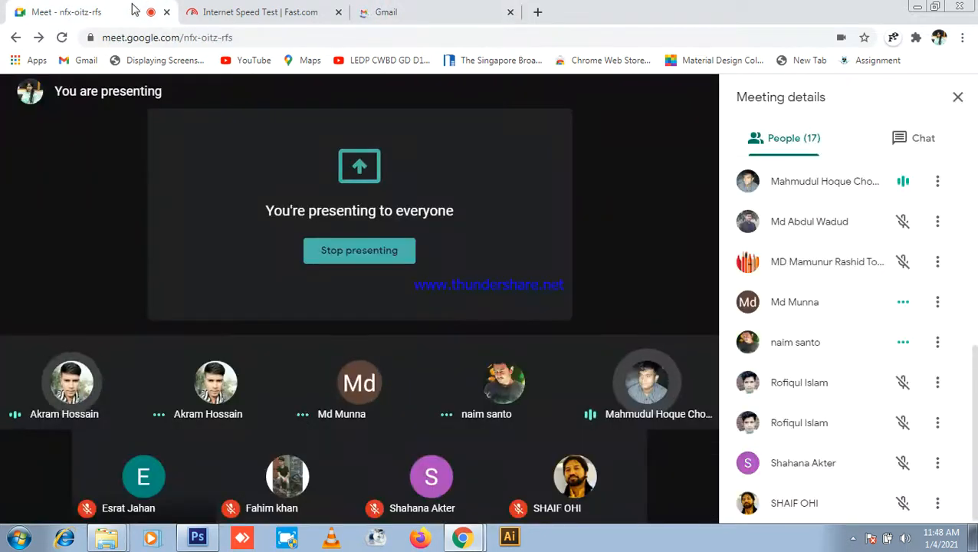
click(386, 12)
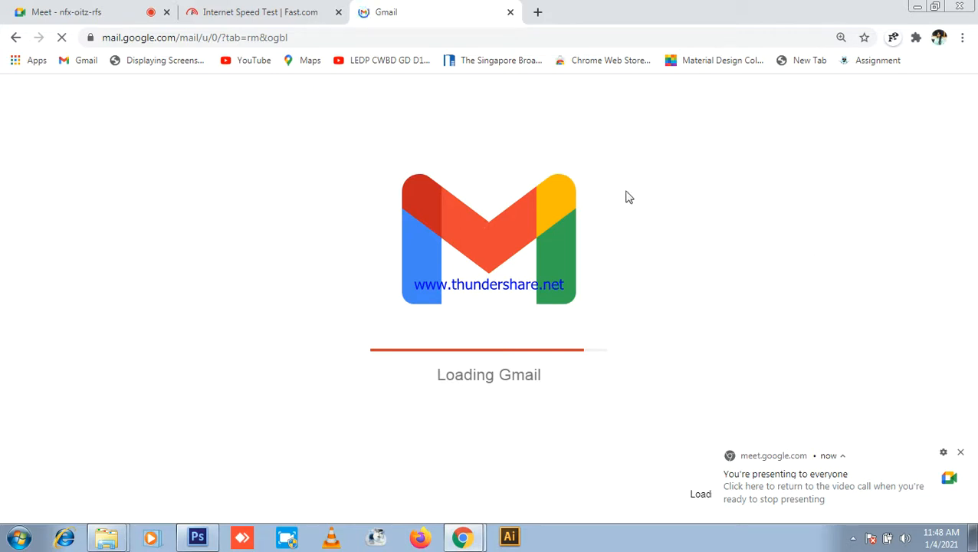
click(962, 454)
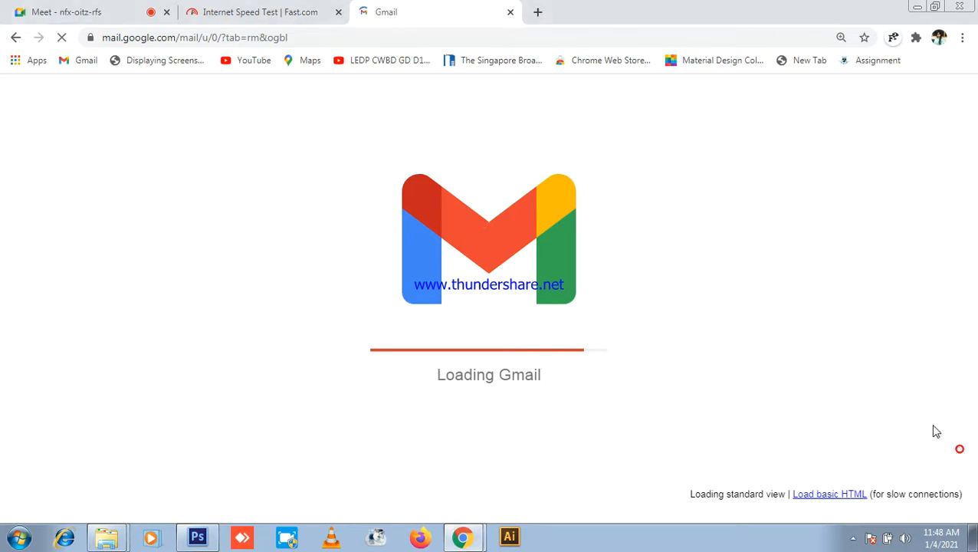
click(117, 10)
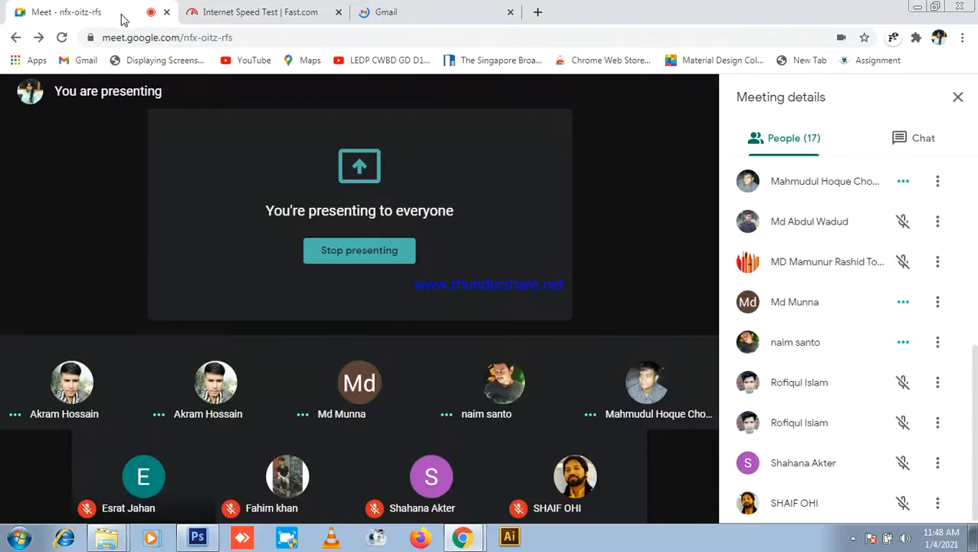
click(456, 10)
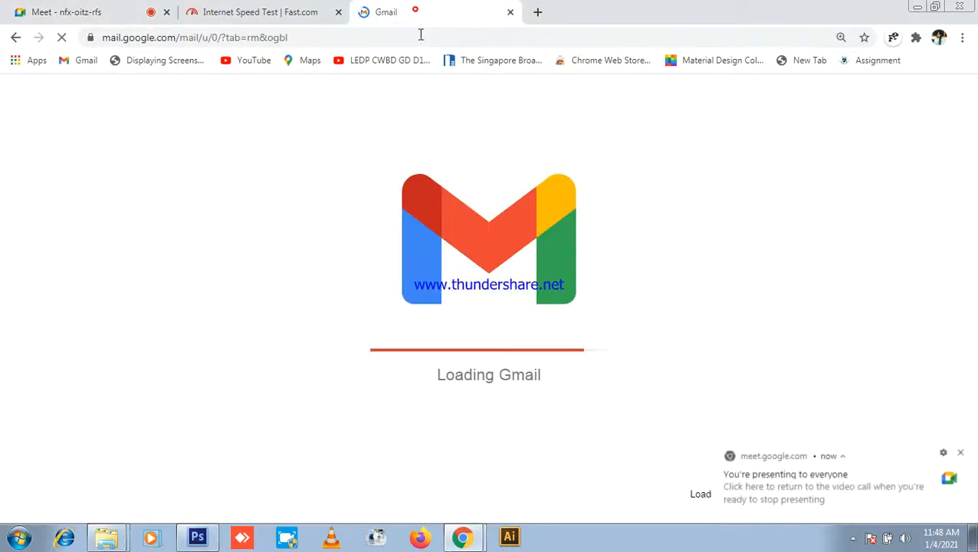
click(960, 453)
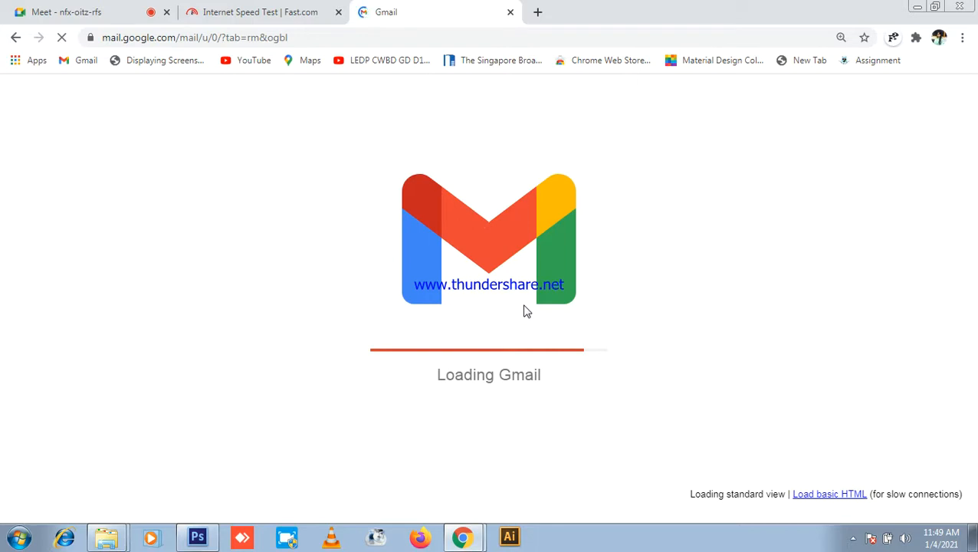
click(62, 9)
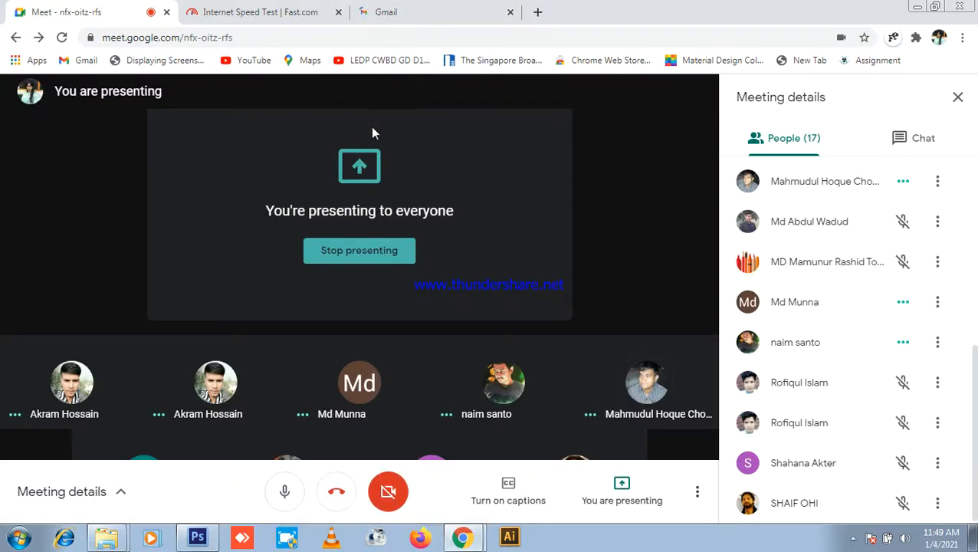
click(415, 9)
click(958, 451)
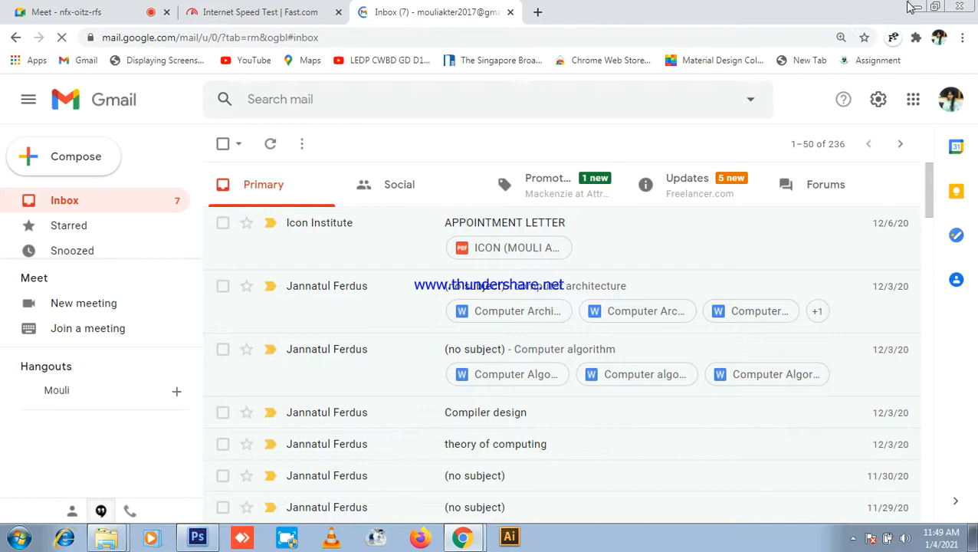
Step: Bring Gmail back, switch to another signed-in Google account, and close the old inbox tab
click(912, 7)
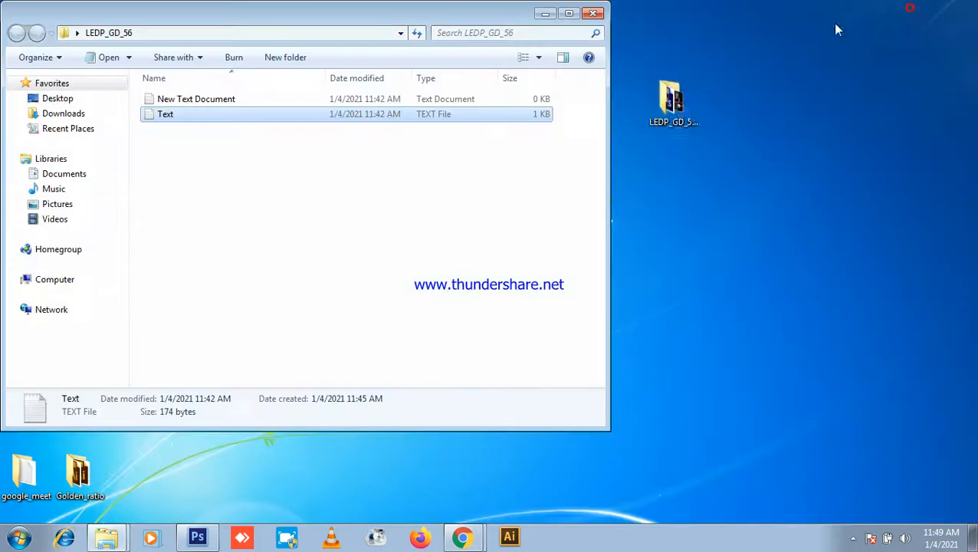
click(594, 13)
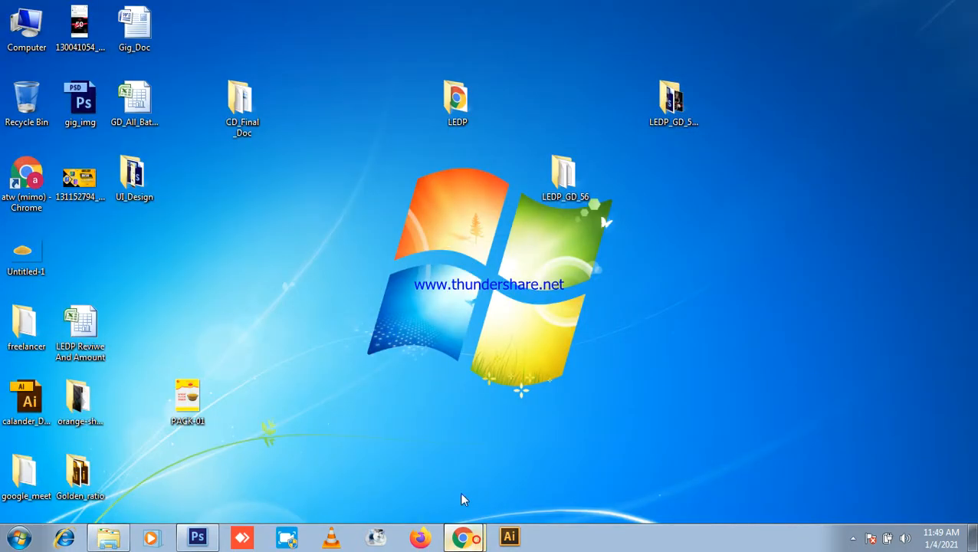
click(463, 537)
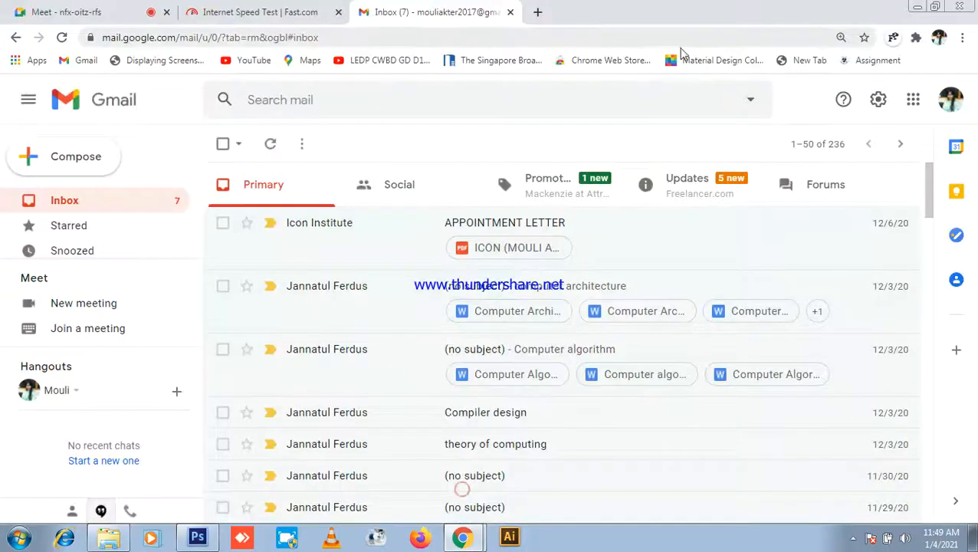
click(951, 100)
scroll(860, 322, down, 3)
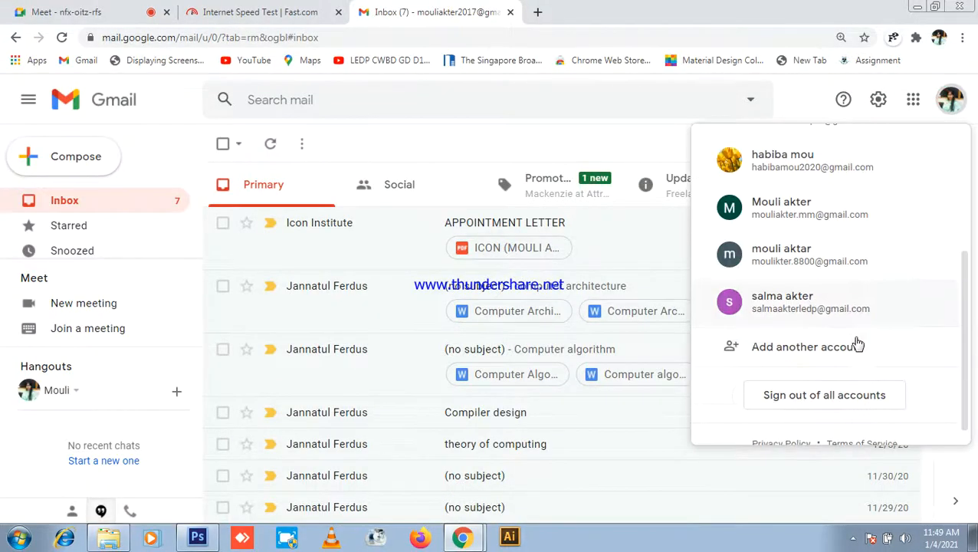
click(816, 171)
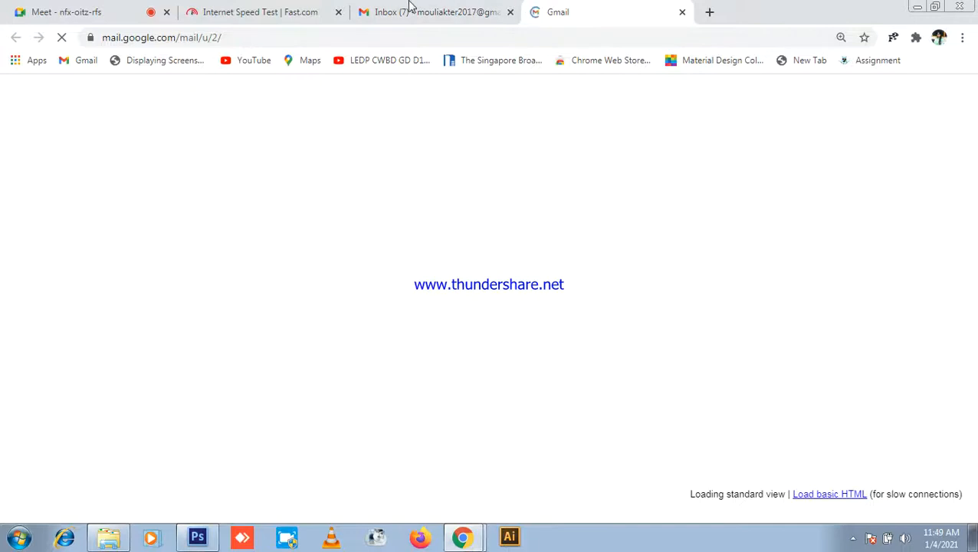
click(678, 21)
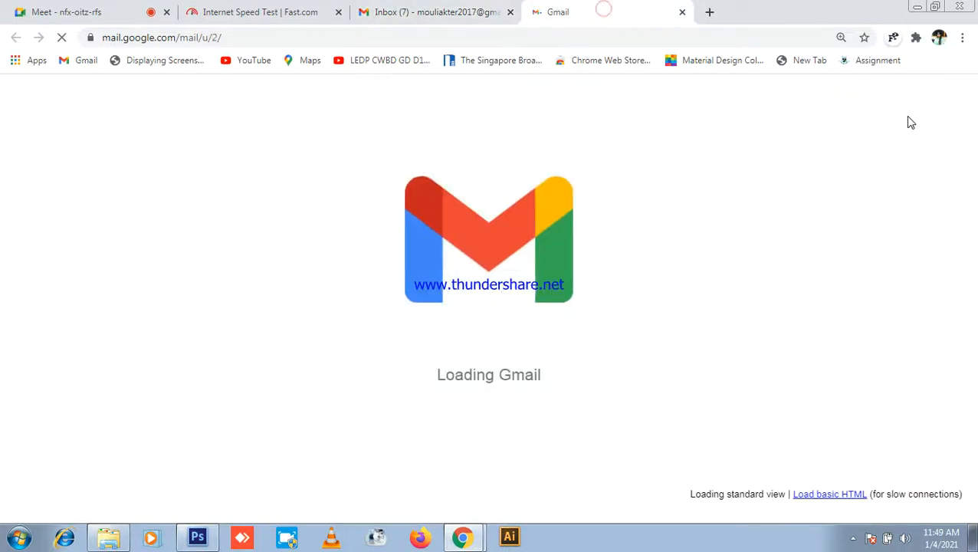
click(509, 12)
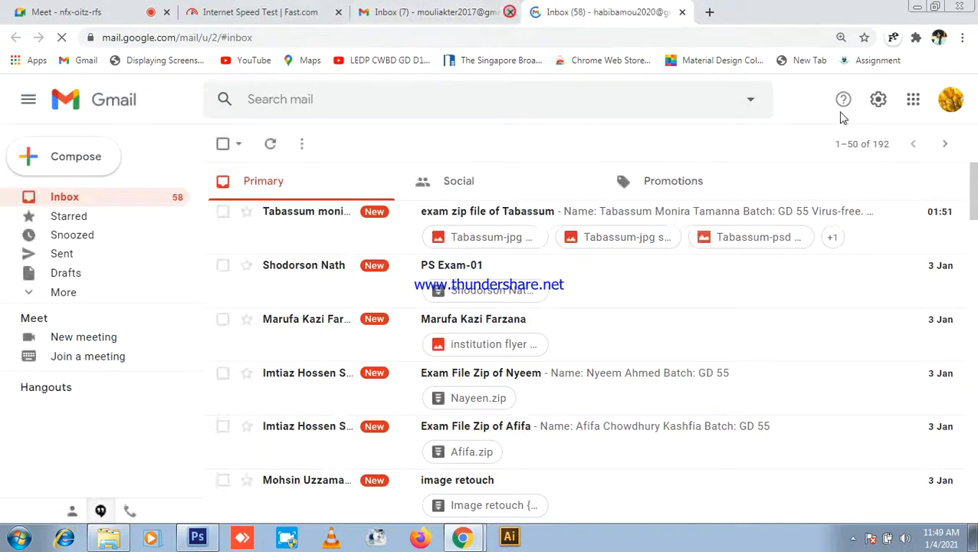
Step: Open this account's Google Drive, which lists the class recordings and zip files
scroll(559, 310, down, 5)
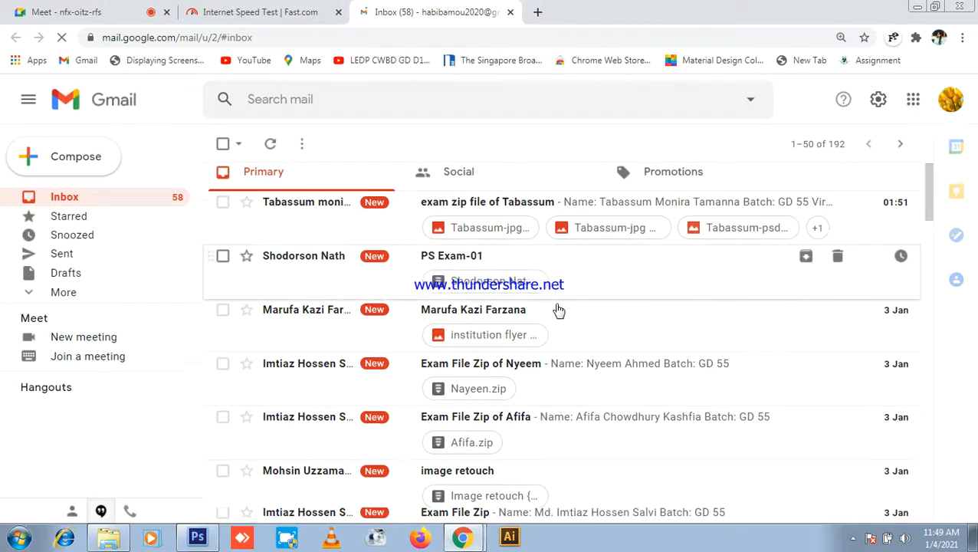
click(913, 99)
click(920, 337)
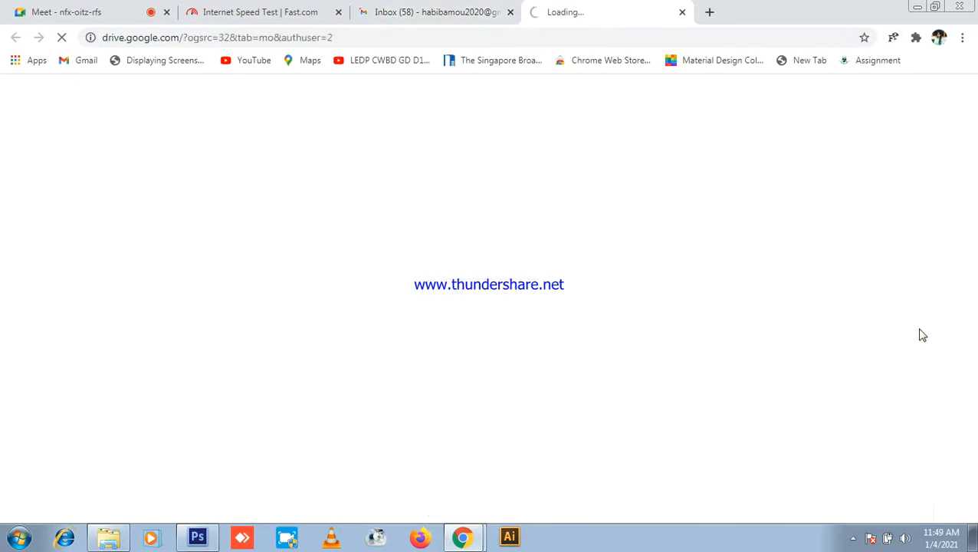
click(429, 8)
click(571, 11)
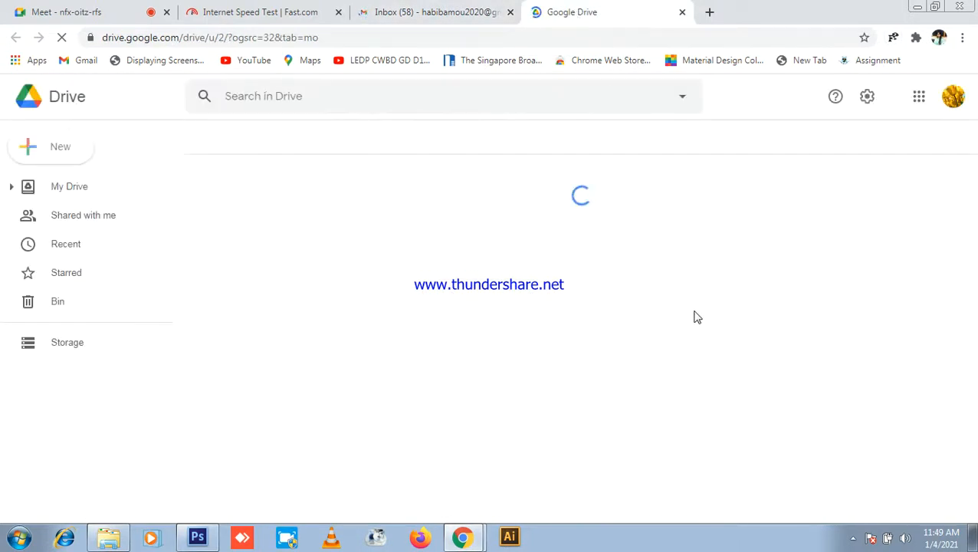
click(81, 11)
click(564, 9)
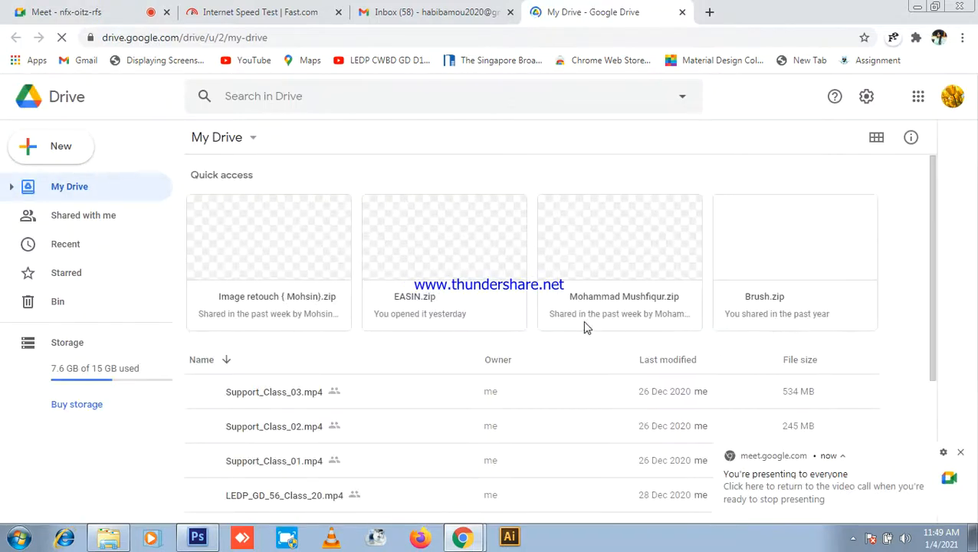
scroll(581, 305, down, 3)
scroll(569, 306, down, 1)
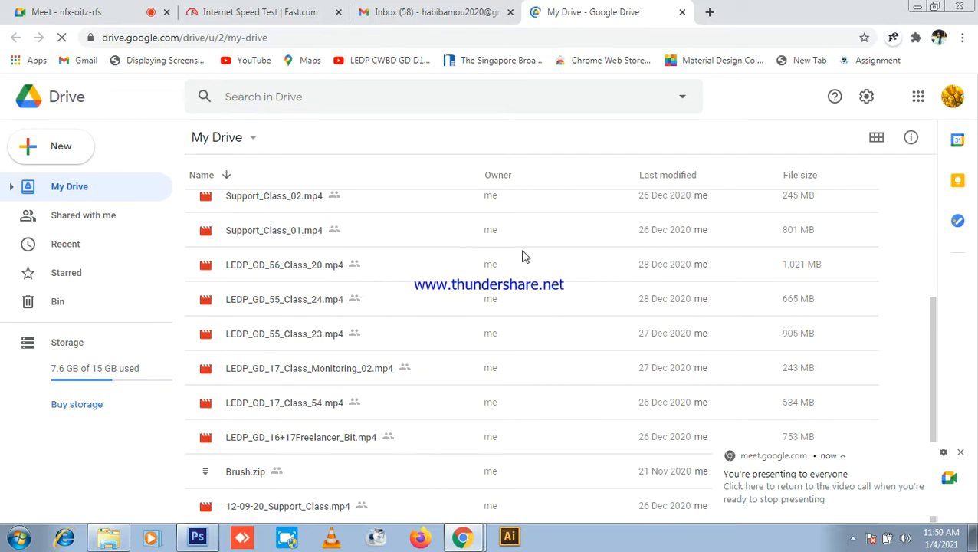
click(382, 9)
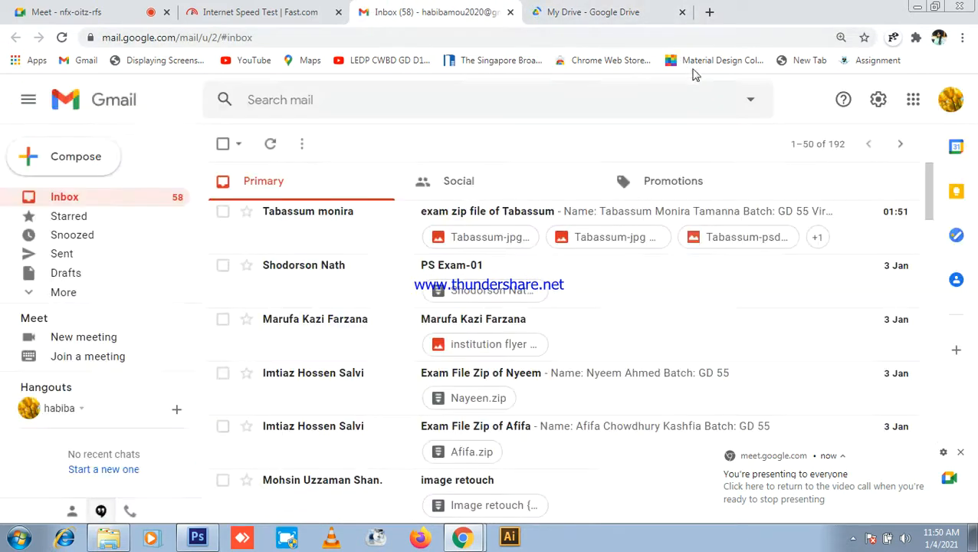
click(951, 99)
scroll(907, 301, down, 3)
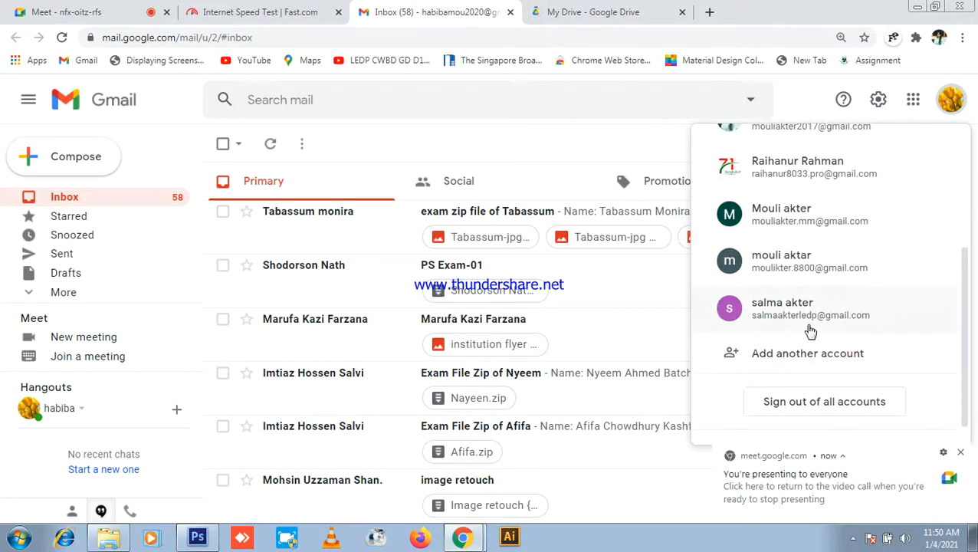
Step: Switch to the third Google account and close the old Gmail and My Drive tabs
click(819, 312)
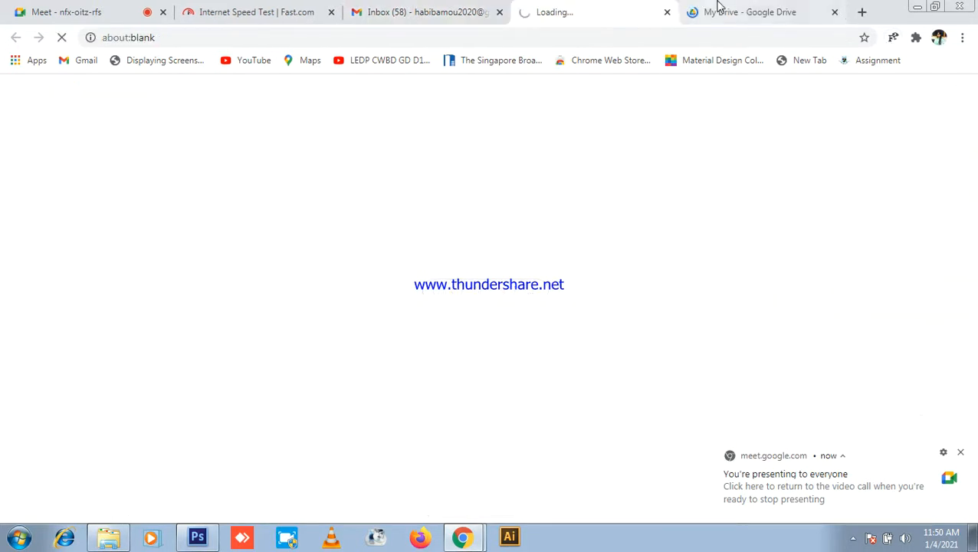
click(500, 12)
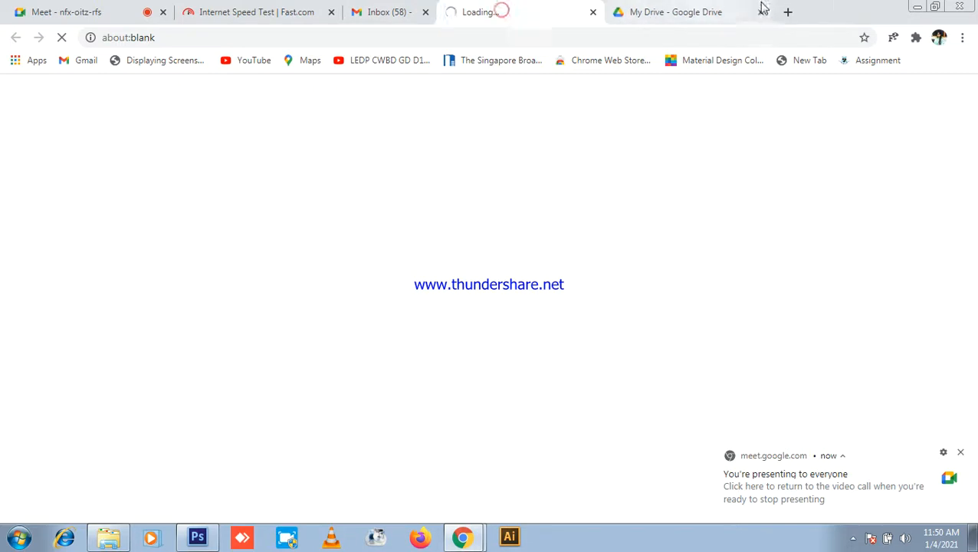
click(668, 12)
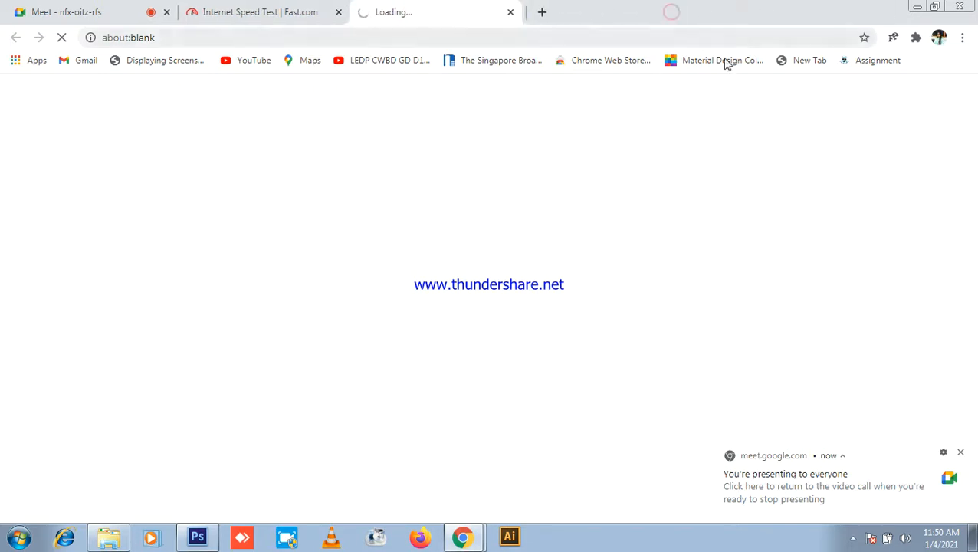
click(250, 8)
click(396, 9)
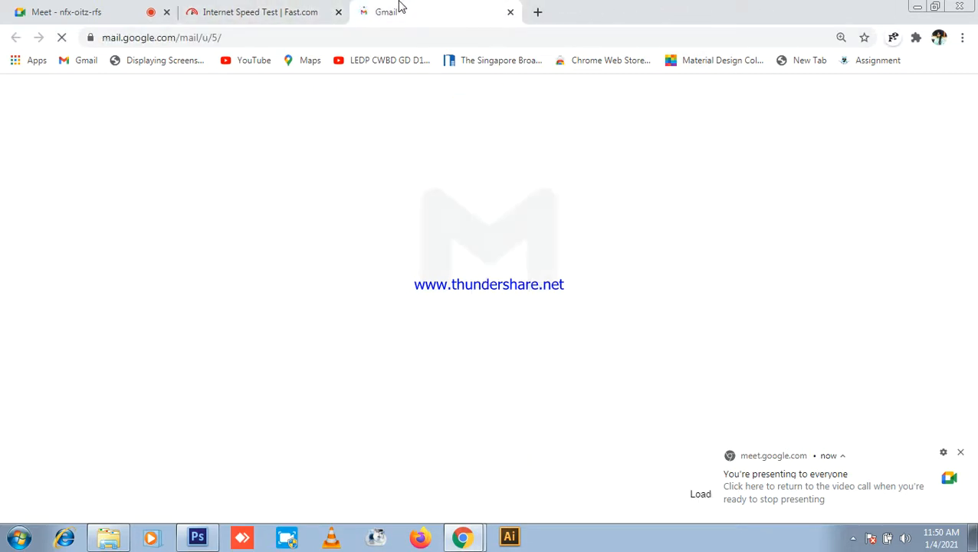
click(77, 7)
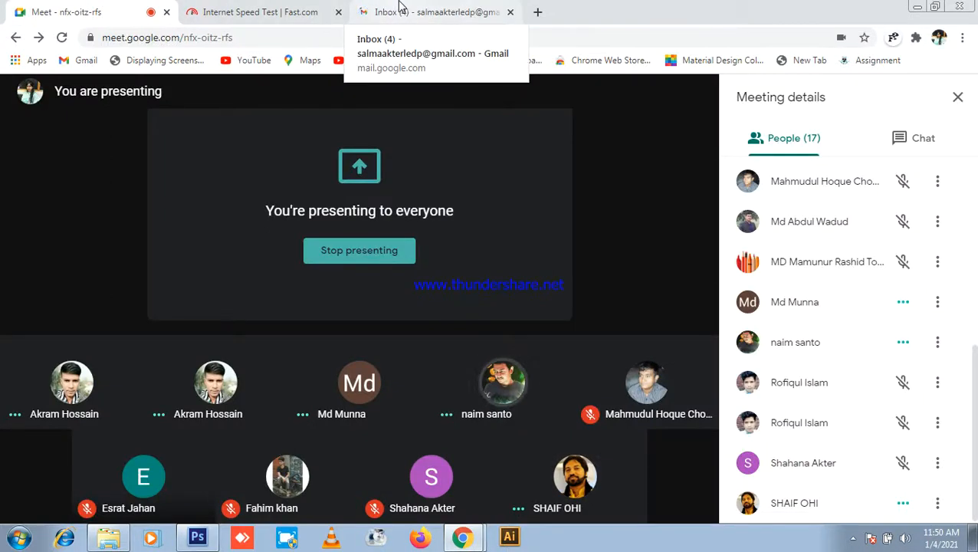
click(950, 541)
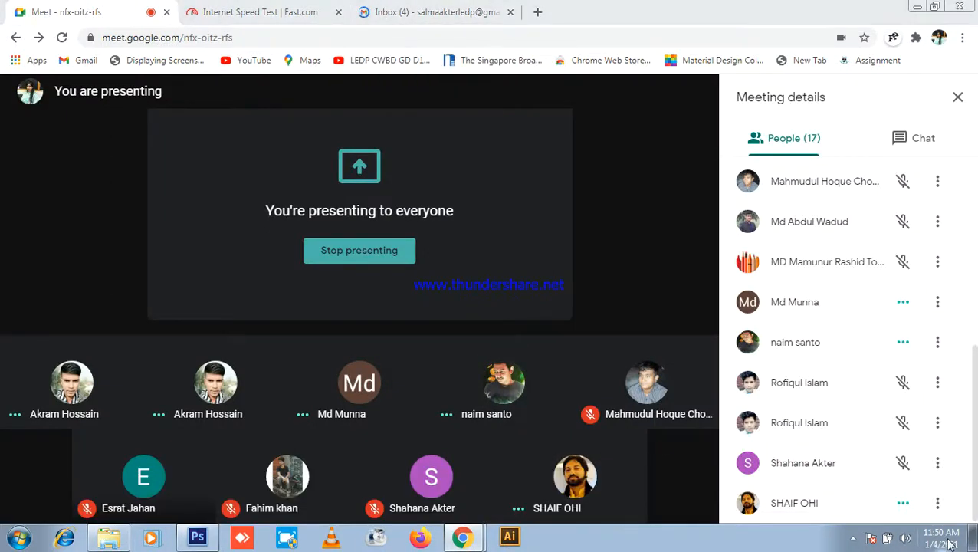
click(951, 542)
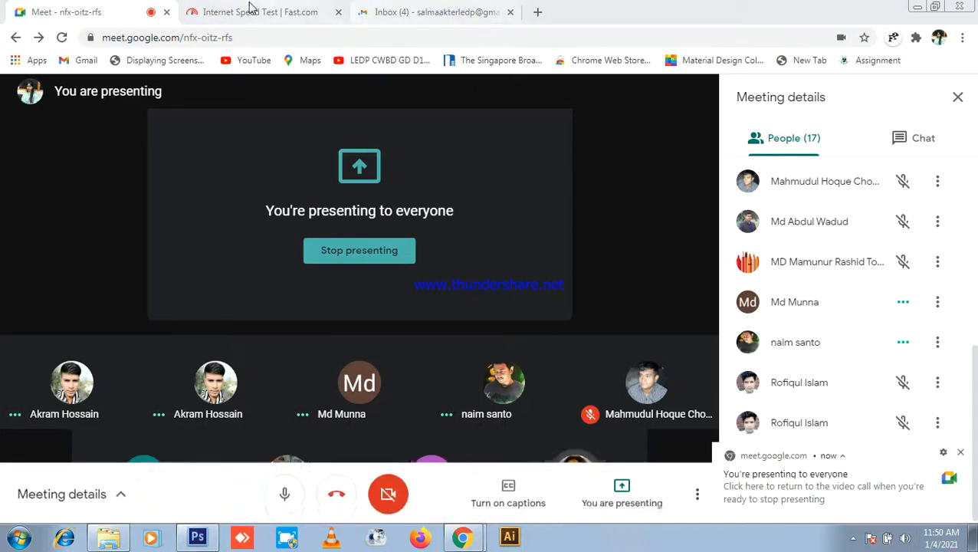
click(448, 10)
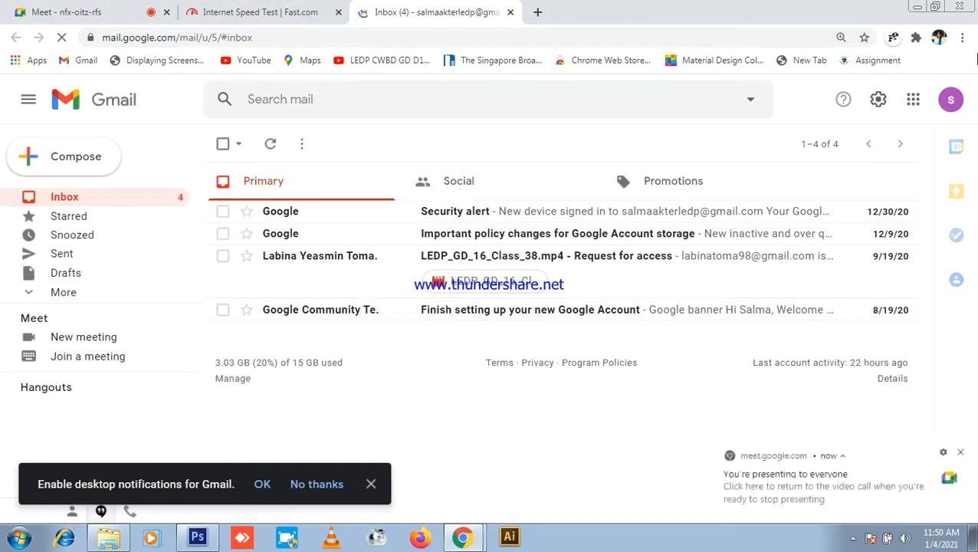
Step: Open the new account's My Drive from the Google apps grid
click(912, 100)
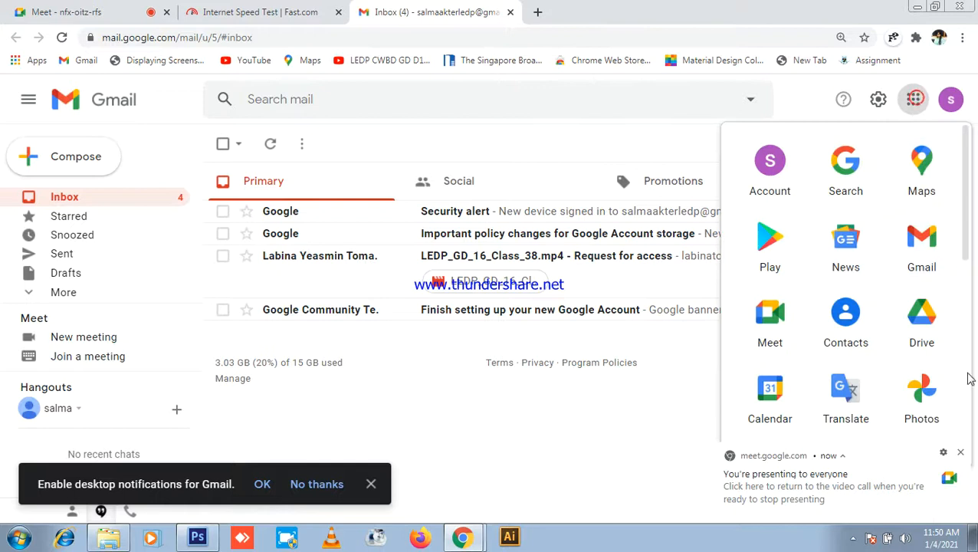
click(938, 336)
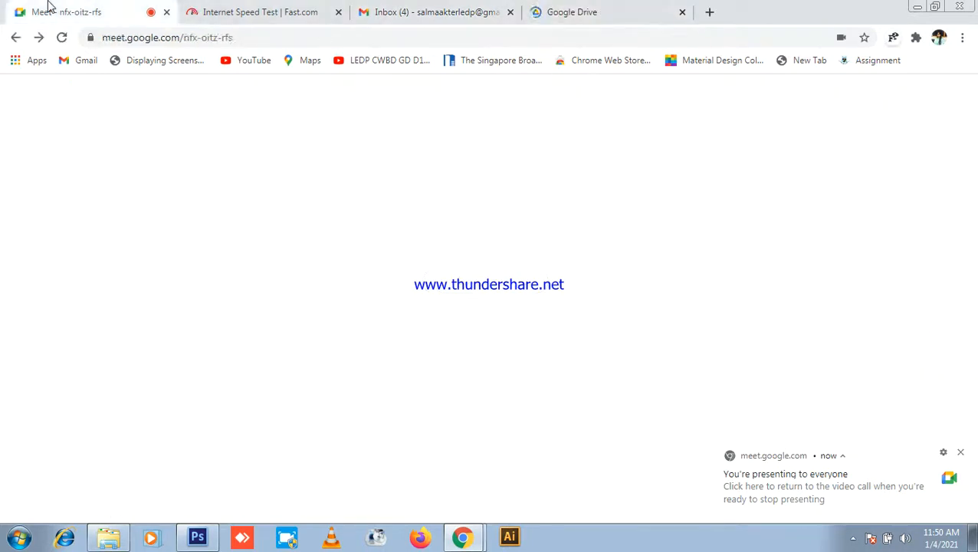
click(48, 8)
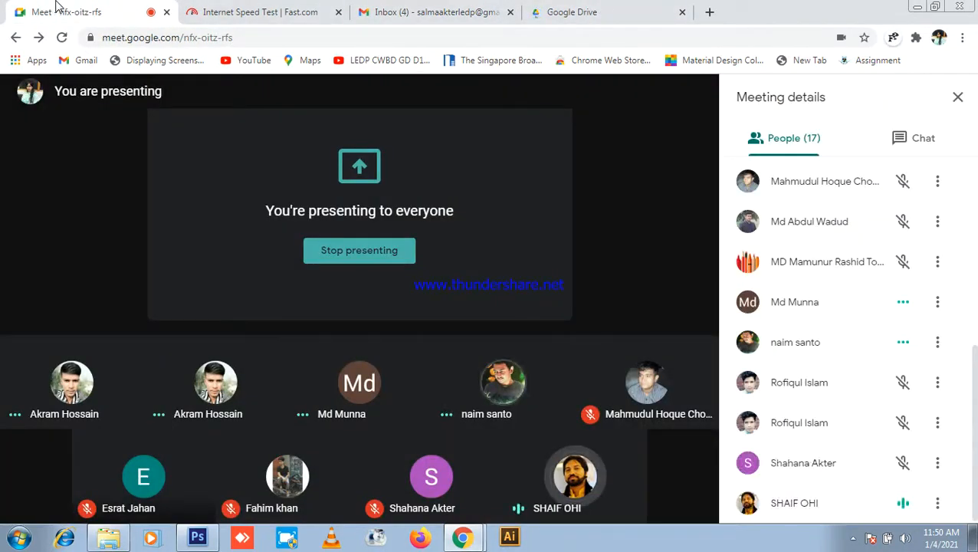
click(545, 11)
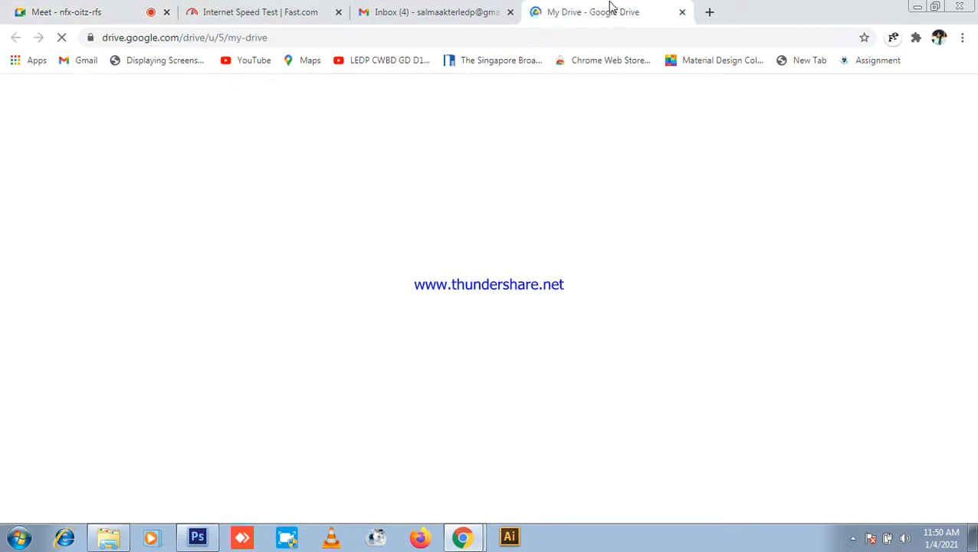
click(75, 9)
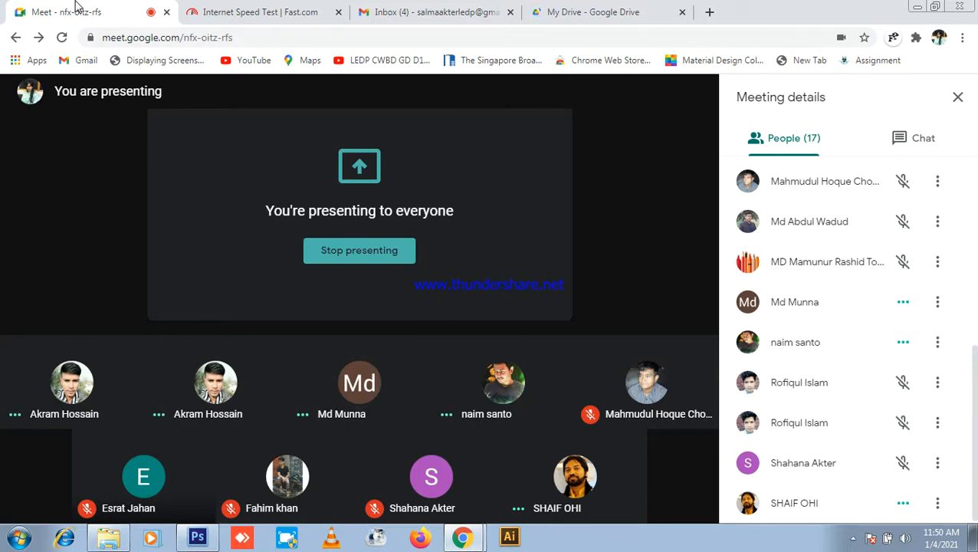
click(571, 12)
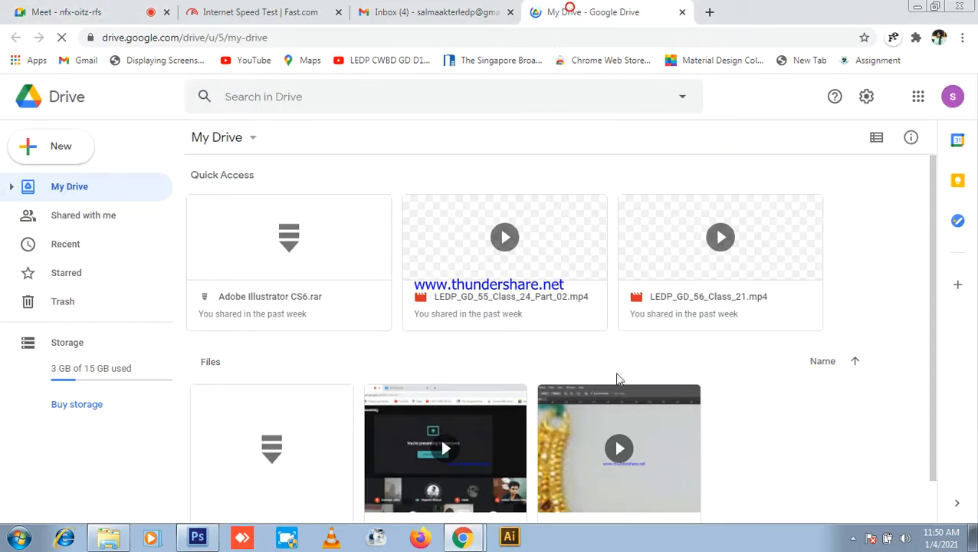
Step: Copy the anyone-with-the-link share URL for Adobe Illustrator CS6.rar and open a new tab
right_click(293, 251)
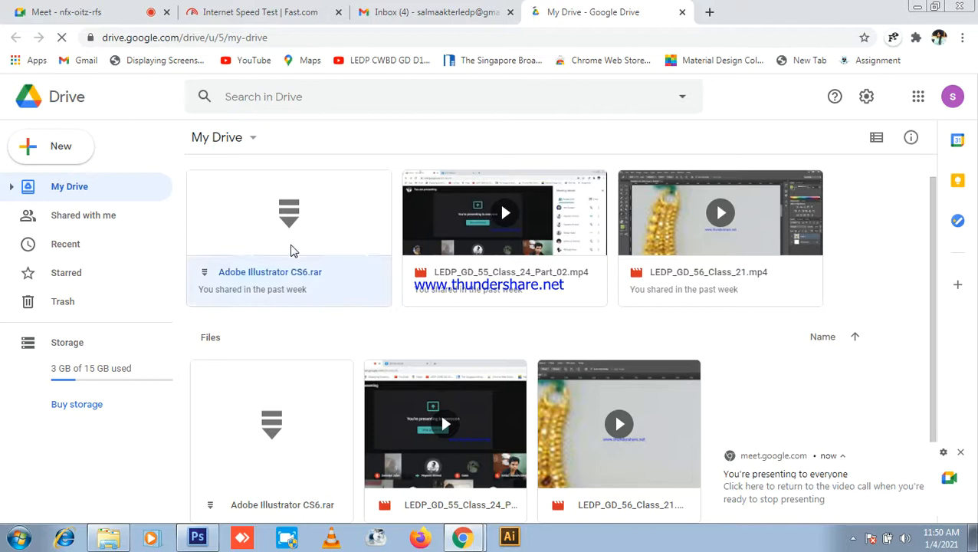
click(358, 226)
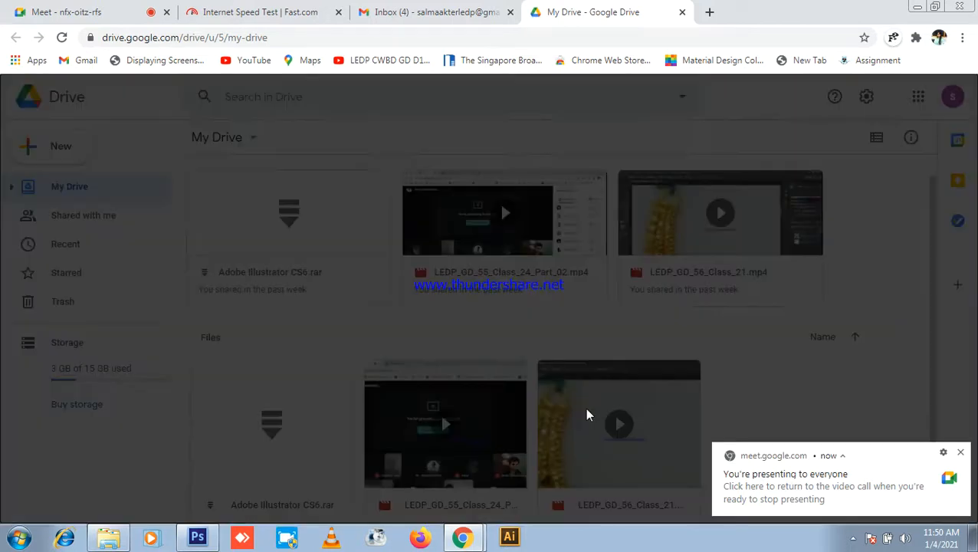
click(493, 293)
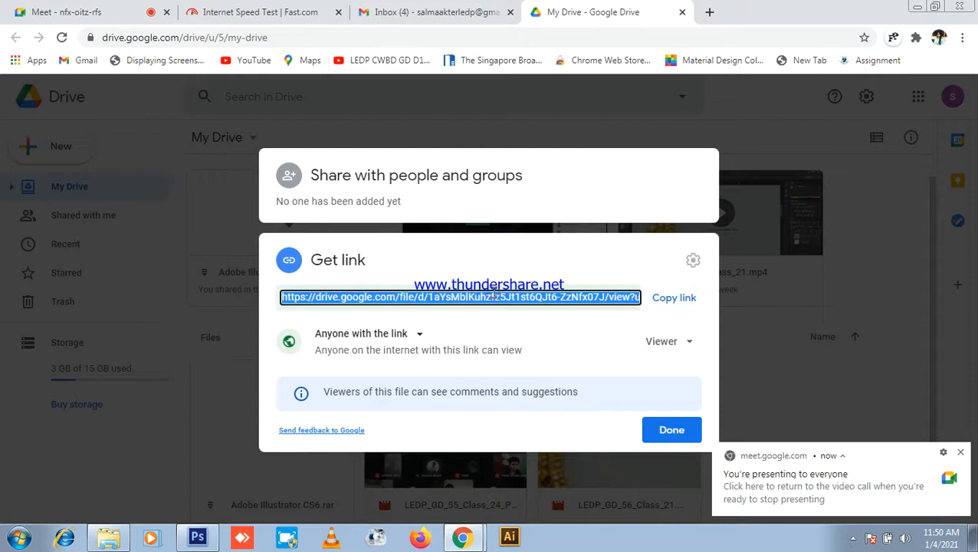
click(667, 428)
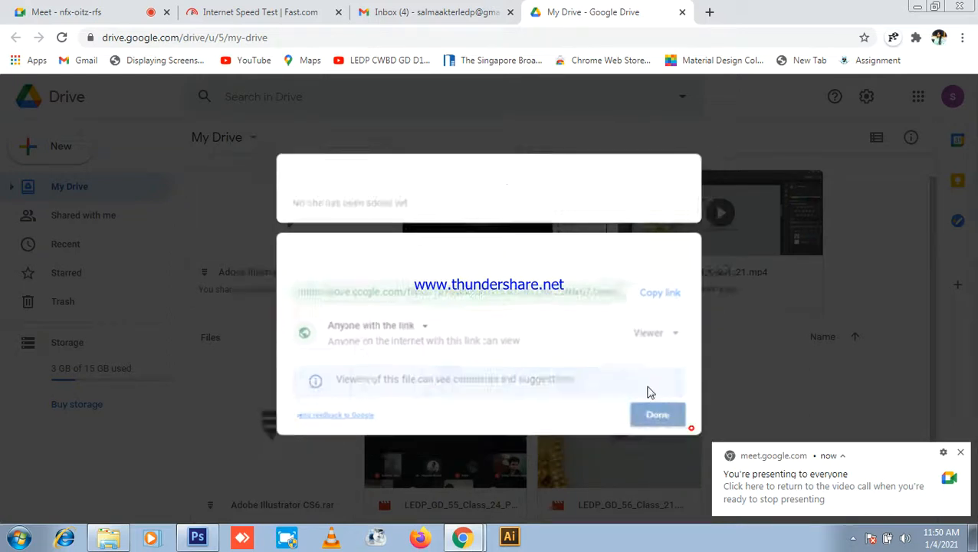
click(710, 13)
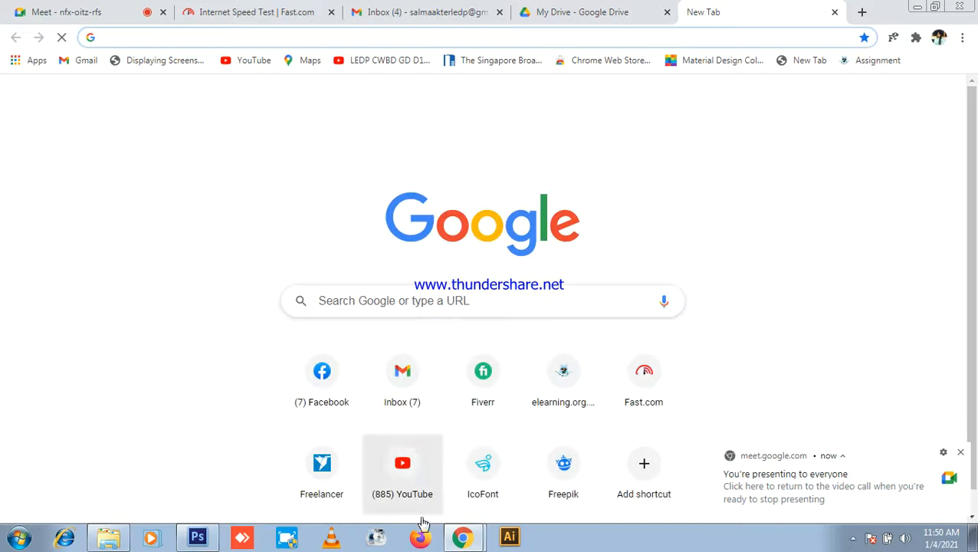
Step: Open Facebook in the new tab, dismissing the Meet presenting notifications
click(313, 378)
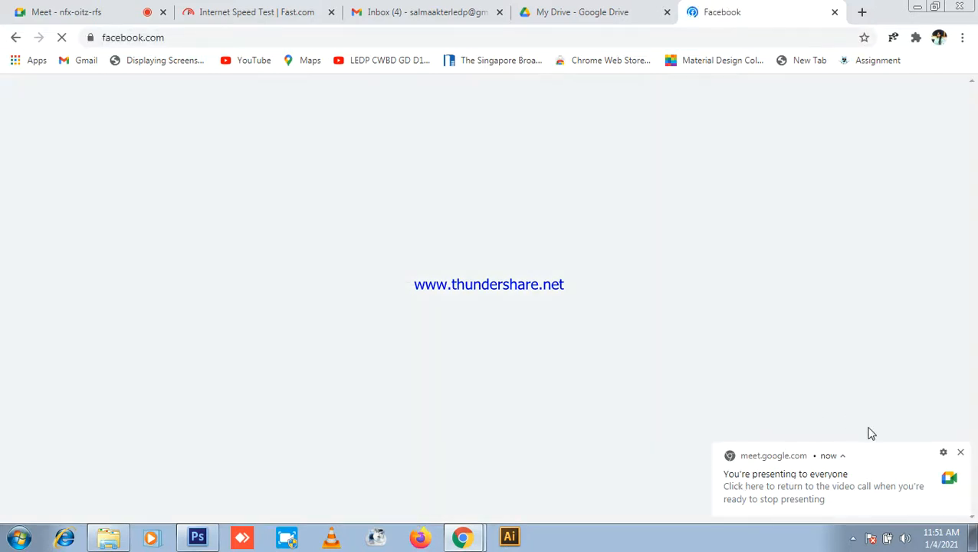
click(962, 454)
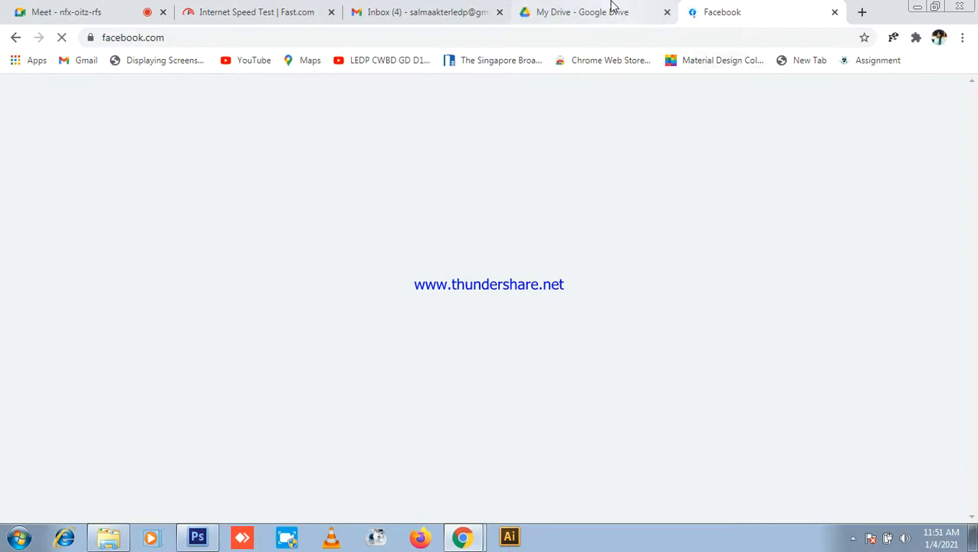
click(598, 14)
click(105, 9)
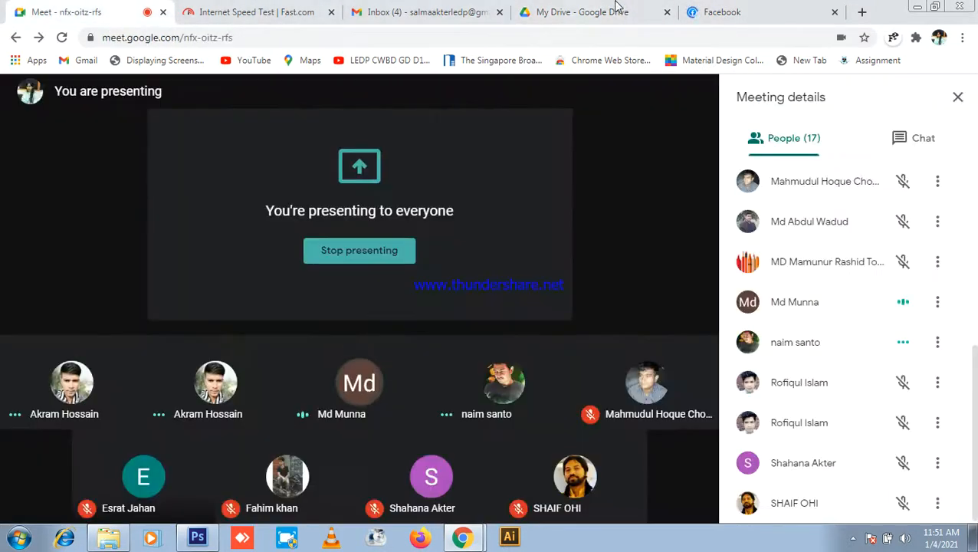
click(735, 9)
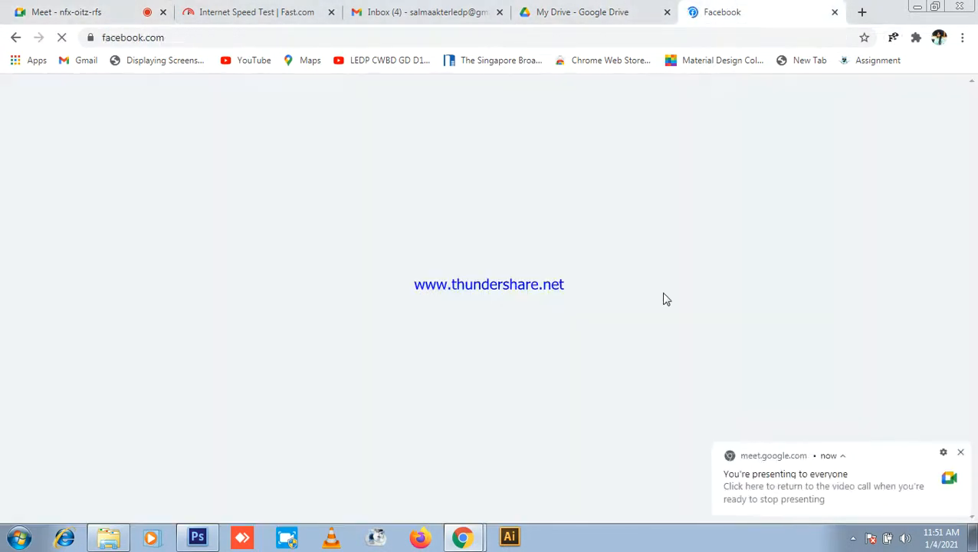
click(960, 453)
click(614, 11)
click(736, 9)
scroll(851, 200, down, 1)
scroll(504, 242, down, 1)
scroll(504, 243, down, 1)
Step: Open the CWBD LEDP-GD-56 (Morning) group from recent searches and start a new post
click(81, 86)
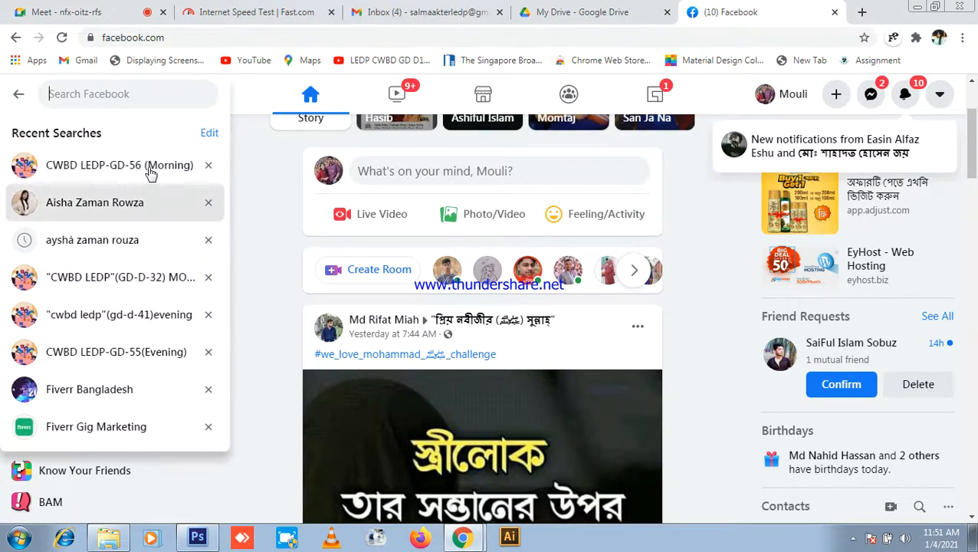
click(138, 170)
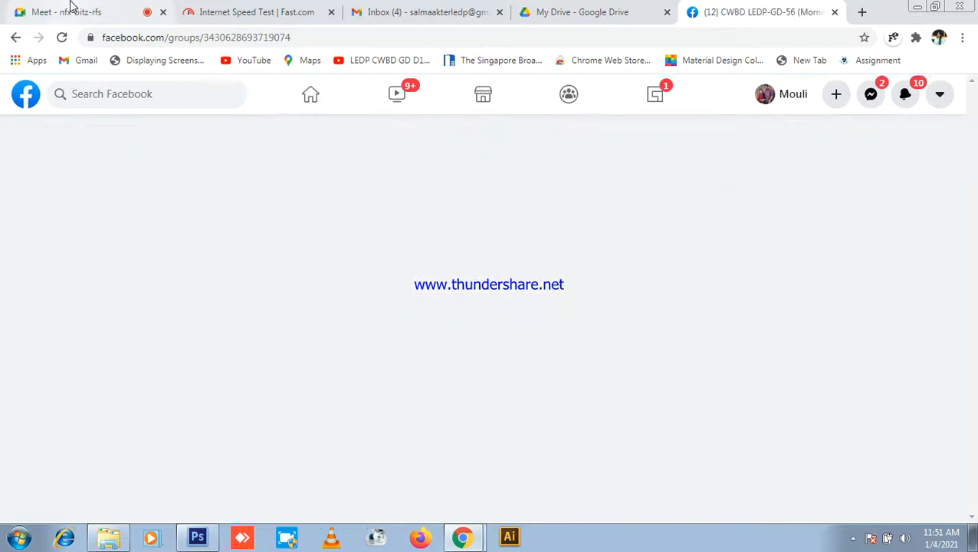
click(69, 7)
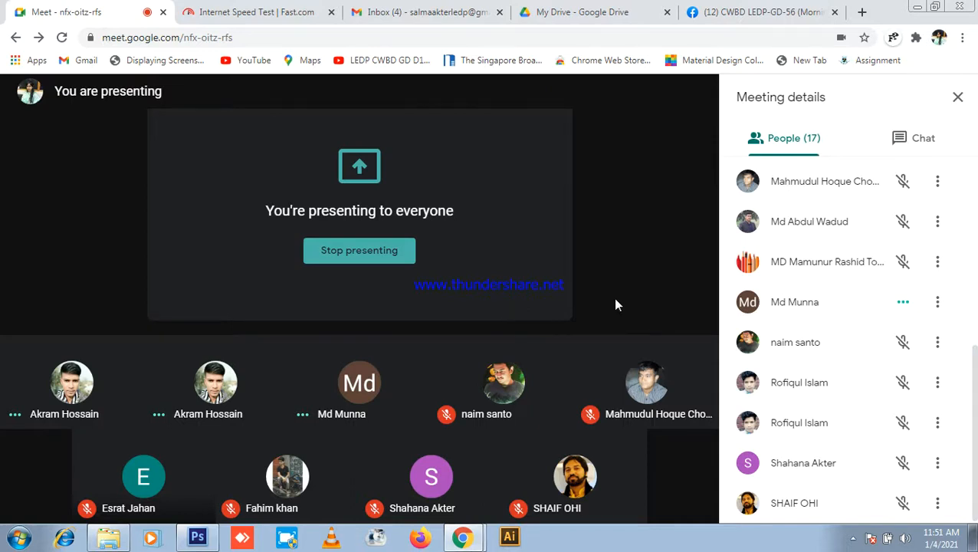
click(729, 6)
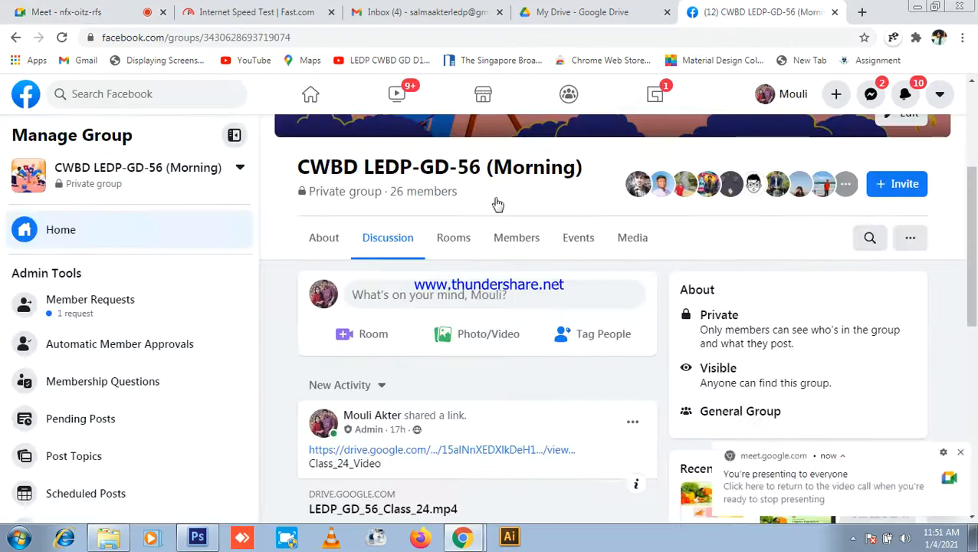
scroll(443, 297, down, 2)
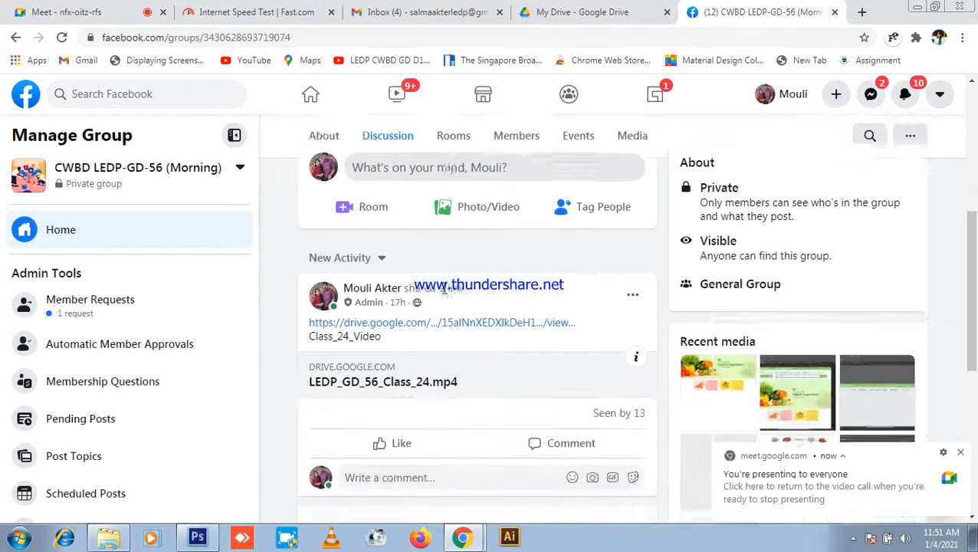
scroll(448, 291, up, 2)
scroll(499, 307, down, 3)
scroll(537, 303, down, 6)
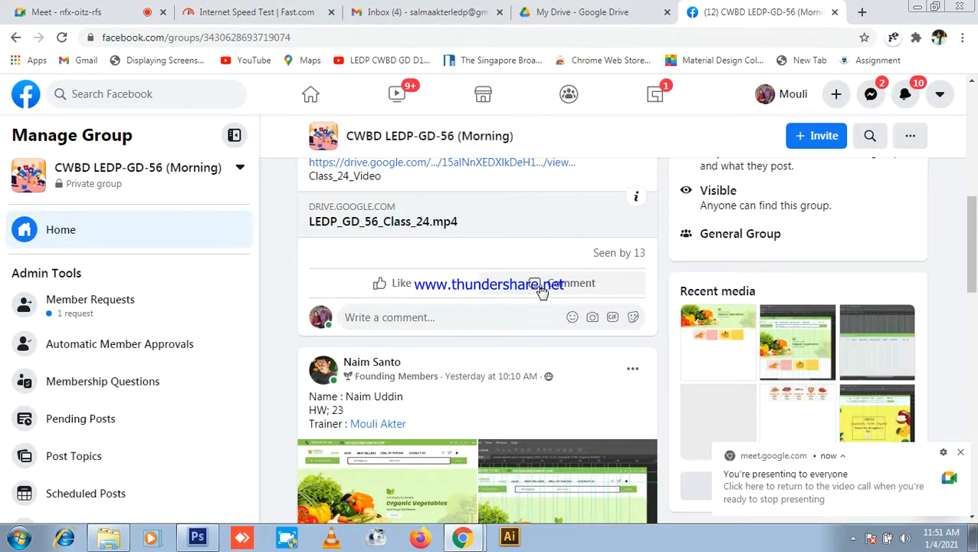
scroll(585, 284, up, 5)
scroll(563, 291, down, 6)
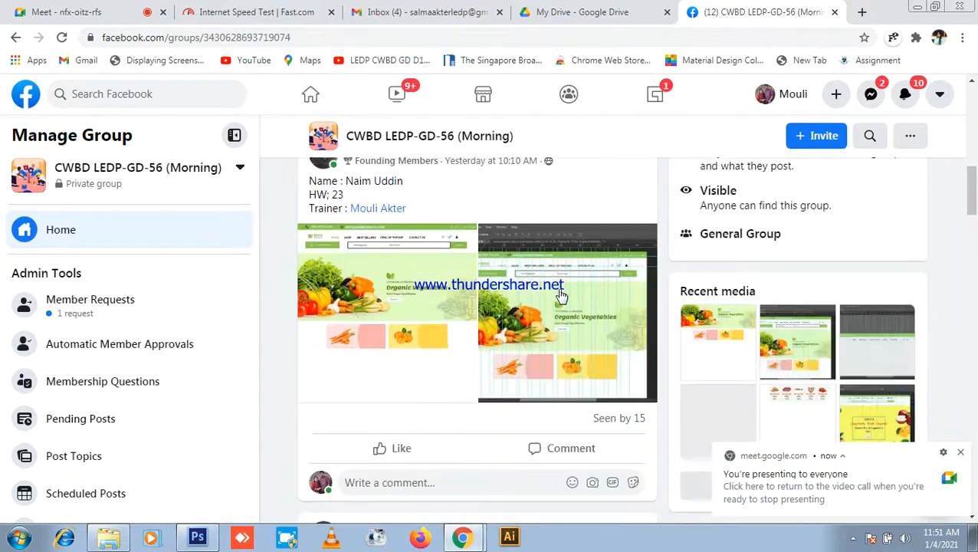
scroll(582, 276, up, 4)
scroll(537, 306, up, 8)
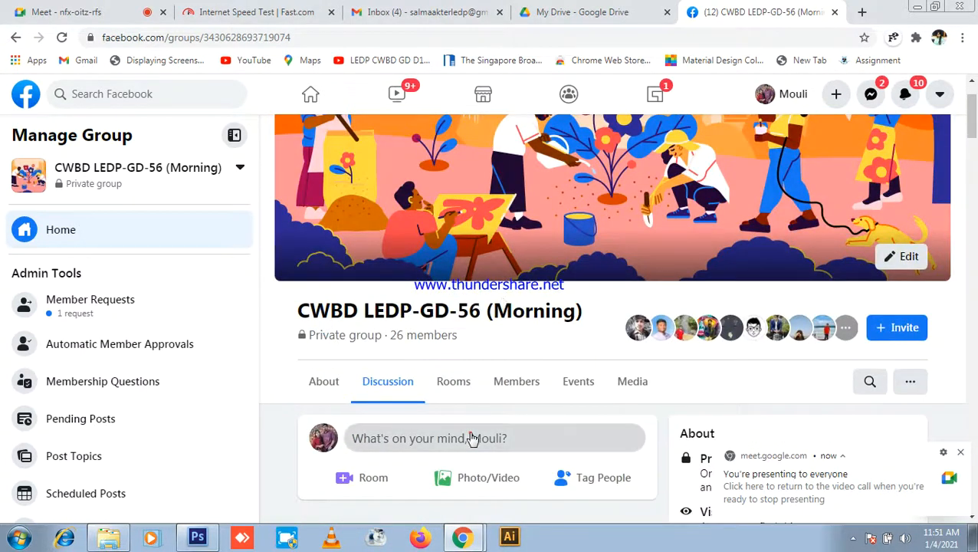
click(470, 436)
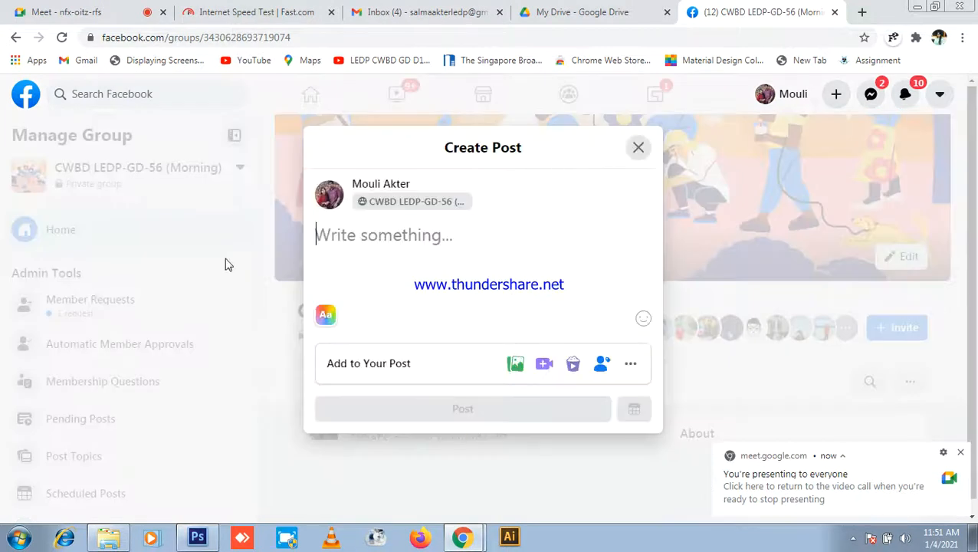
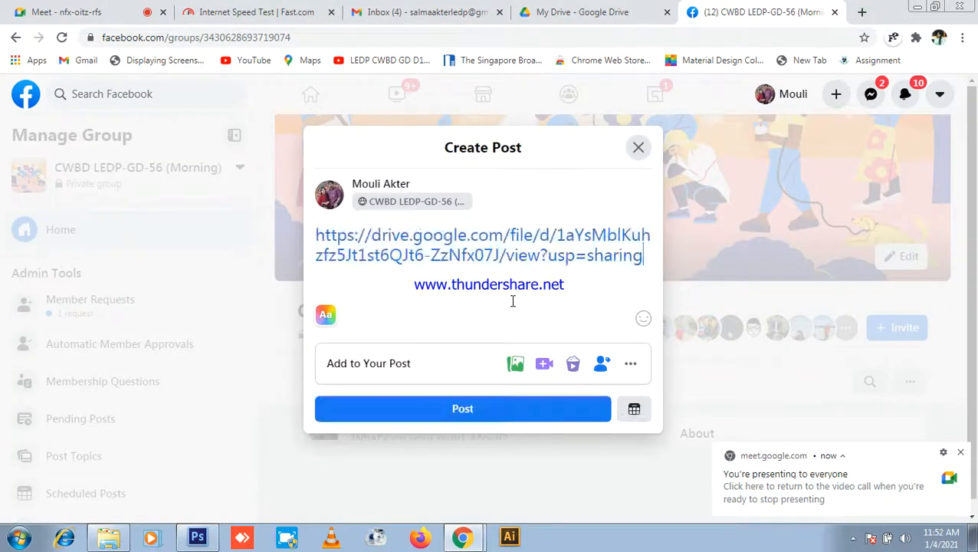
Step: Post the pasted Drive link with the caption 'Adobe Illustrator Software' to the group
text(C)
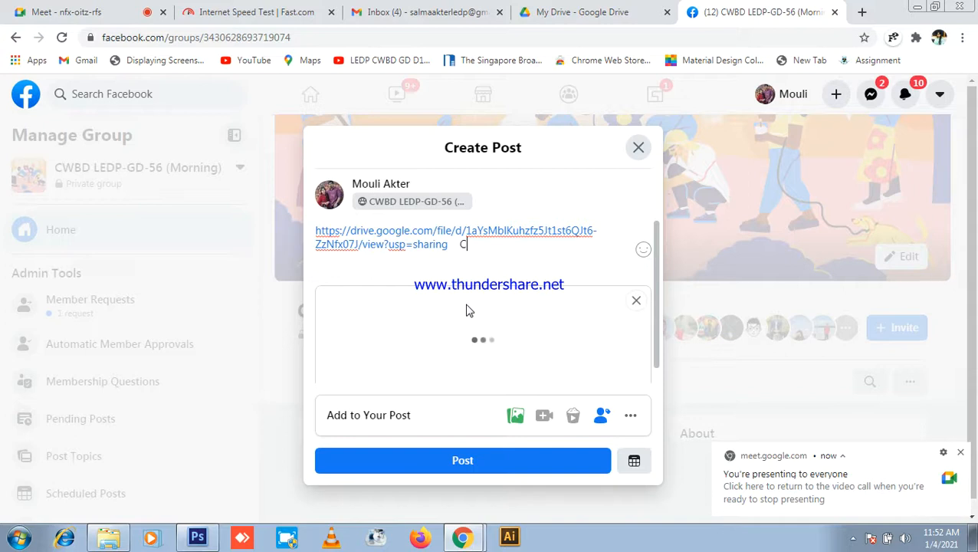
text(lass_)
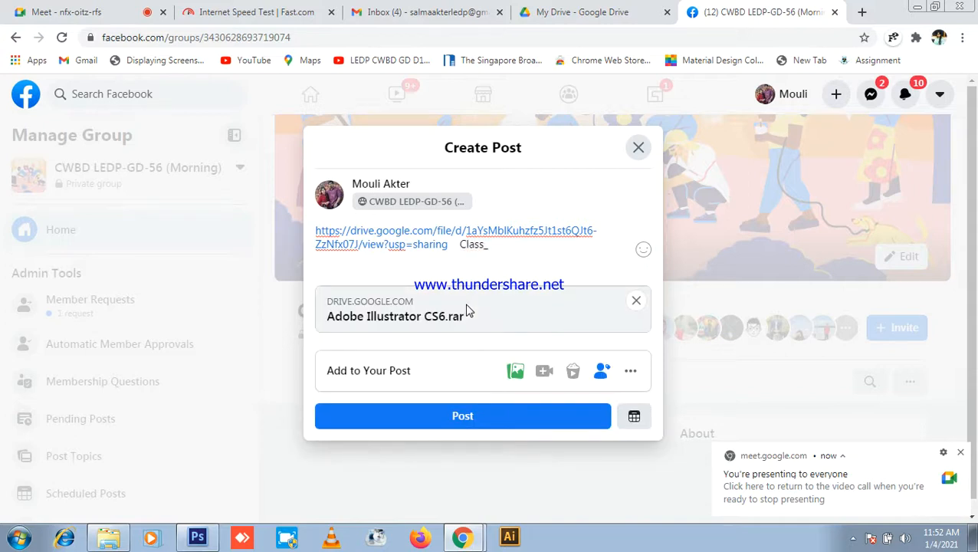
key(BackSpace)
key(BackSpace)
key(BackSpace)
text(ustator Software)
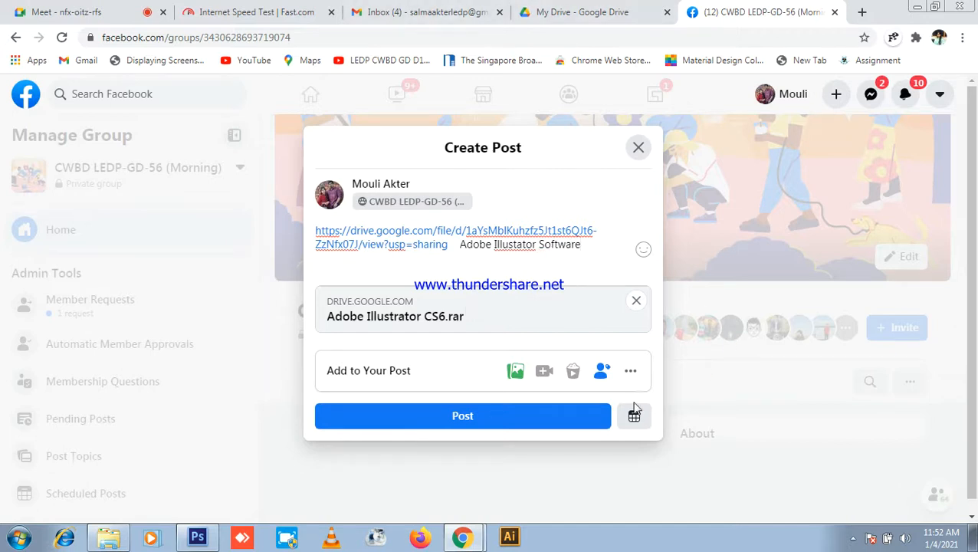
click(479, 414)
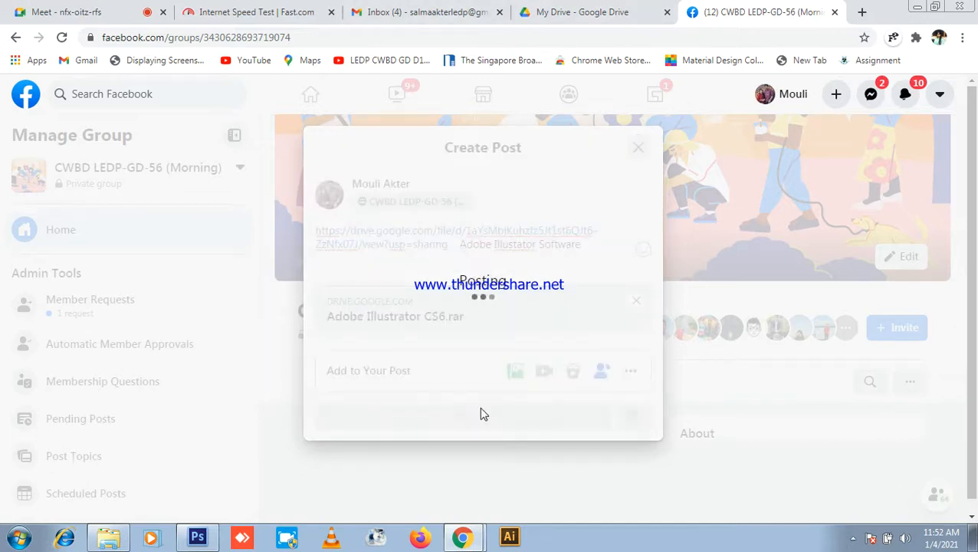
Step: Switch Gmail to another Google account and close the previous account's Drive and inbox tabs
scroll(500, 334, down, 4)
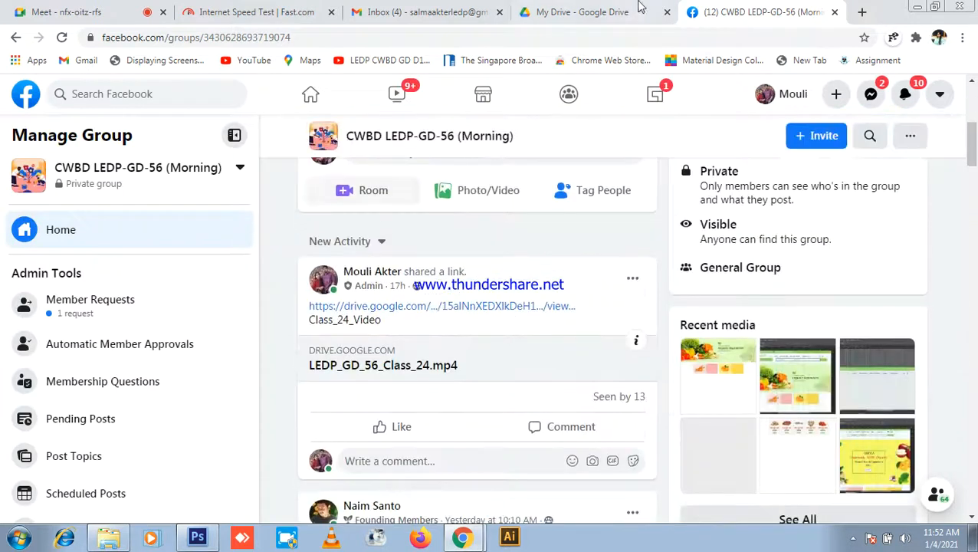
click(641, 7)
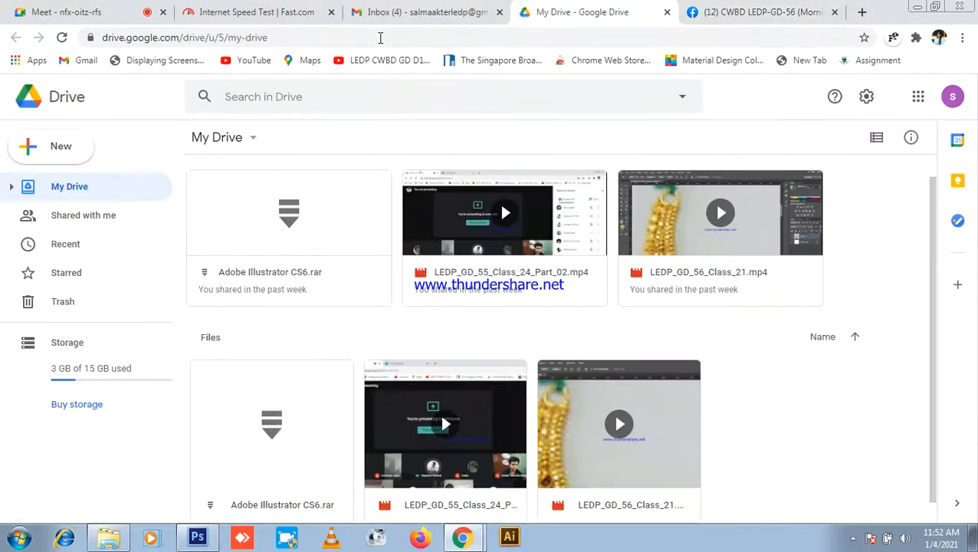
click(418, 12)
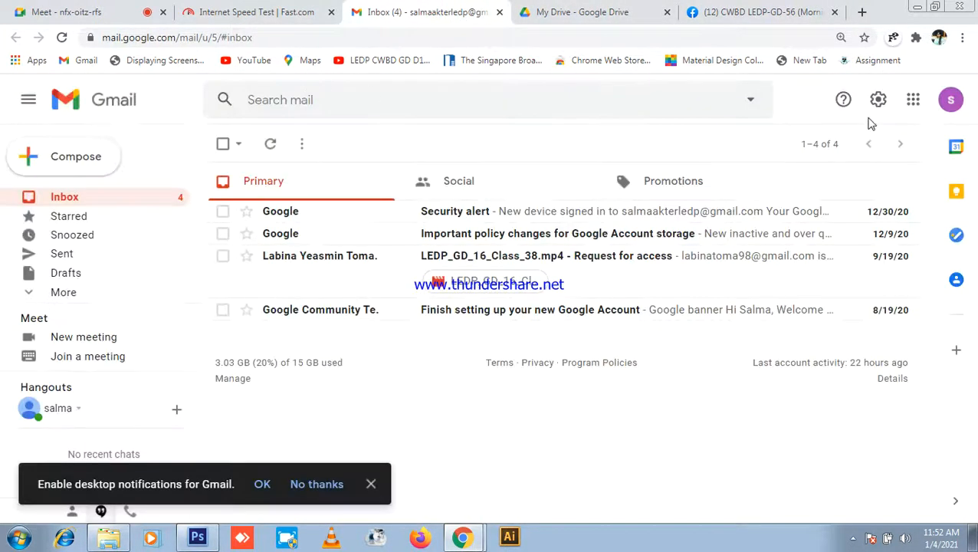
click(951, 101)
click(747, 338)
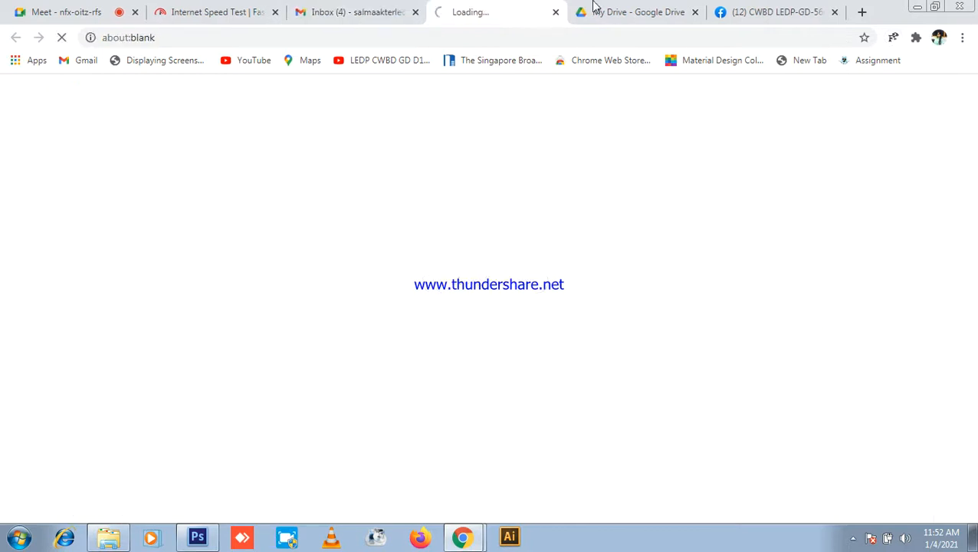
click(694, 13)
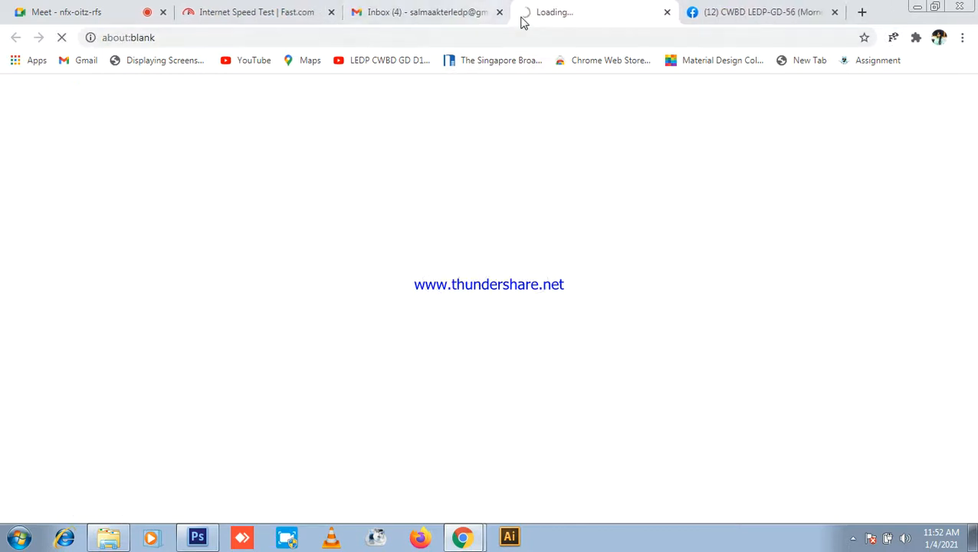
click(487, 16)
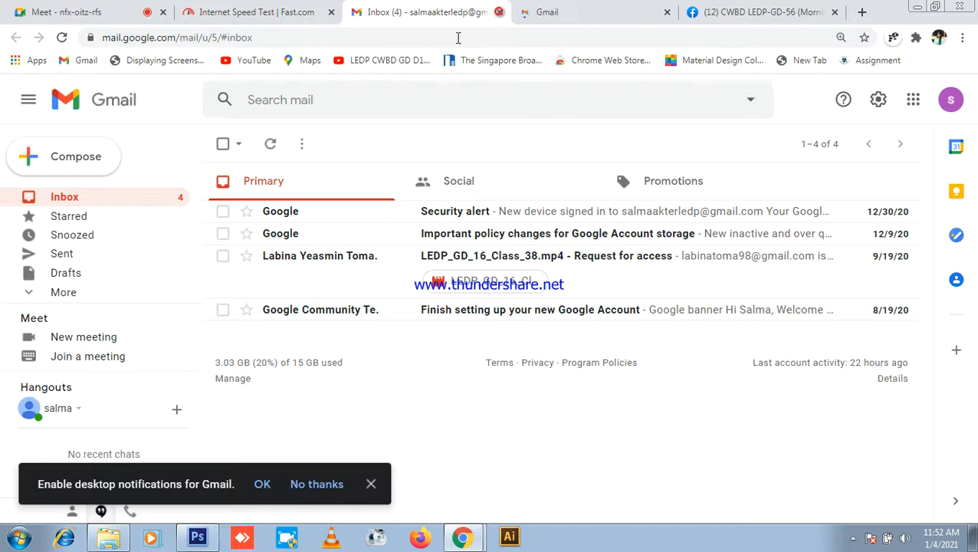
click(499, 13)
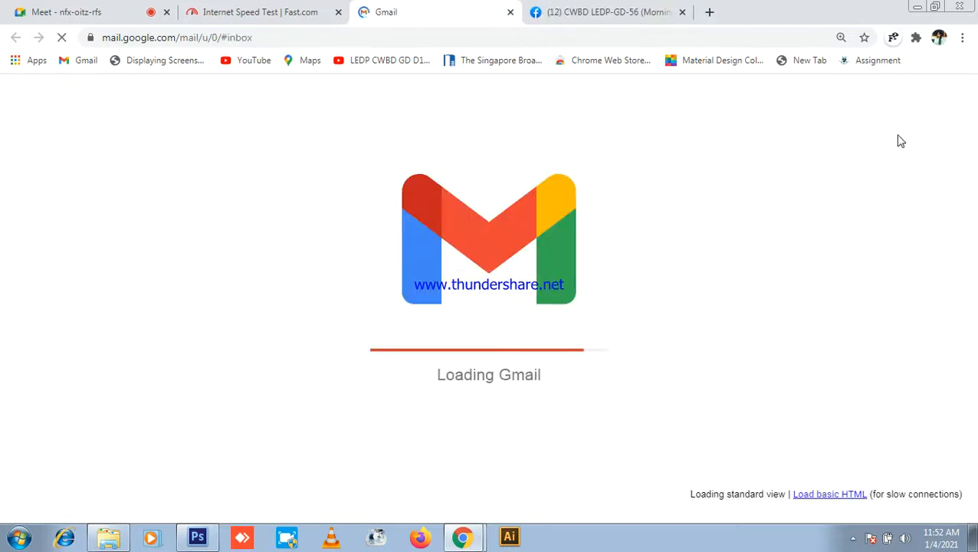
Step: Open this account's My Drive, listing Work.zip, Strictclass.psd and Registration_Form
click(913, 101)
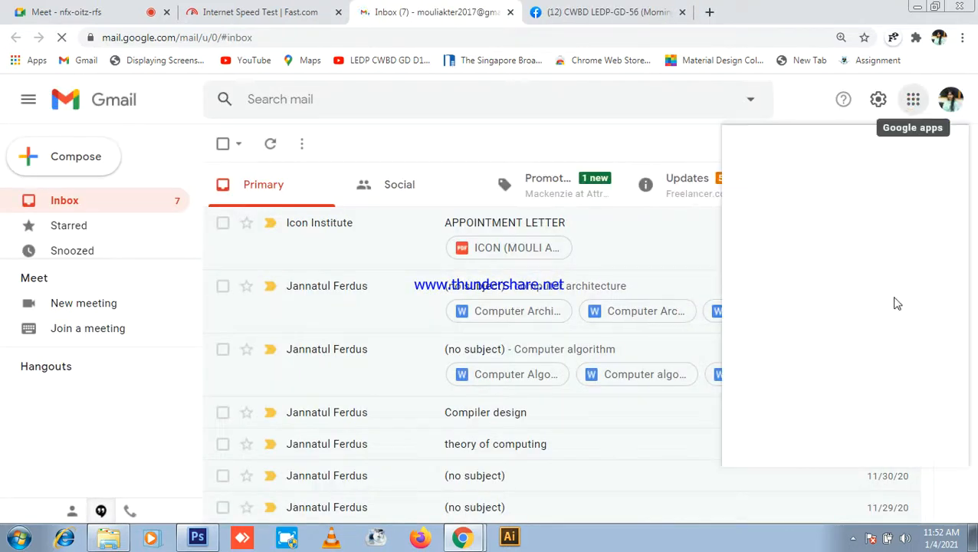
click(933, 331)
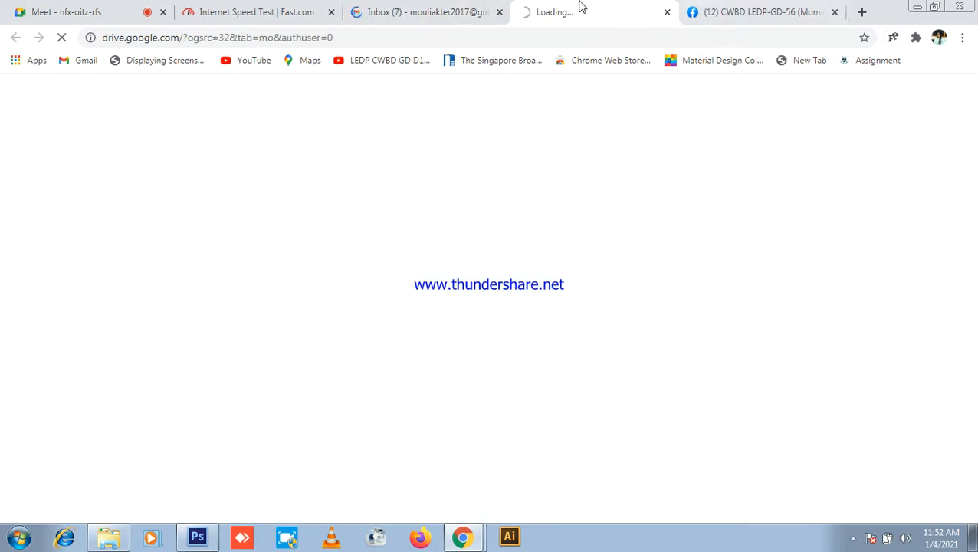
click(236, 11)
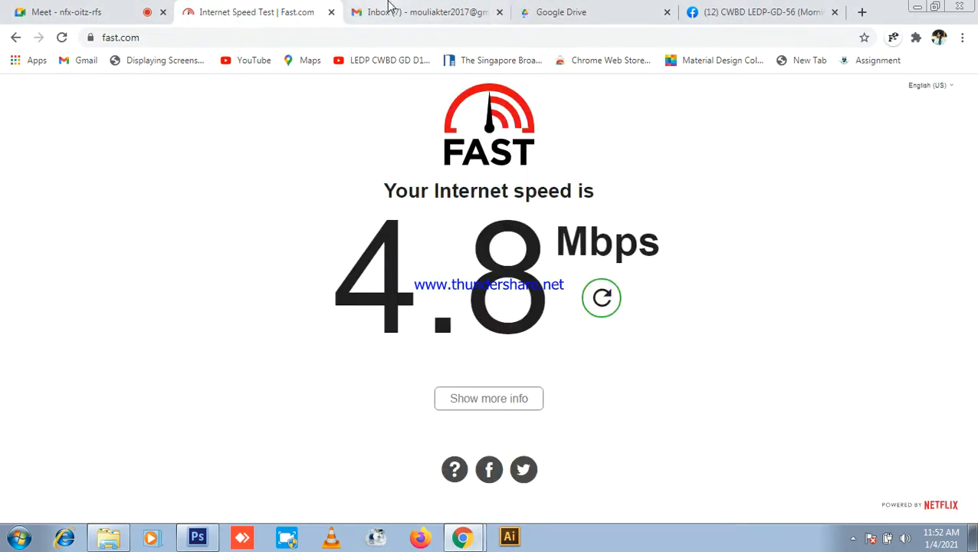
click(395, 8)
click(617, 8)
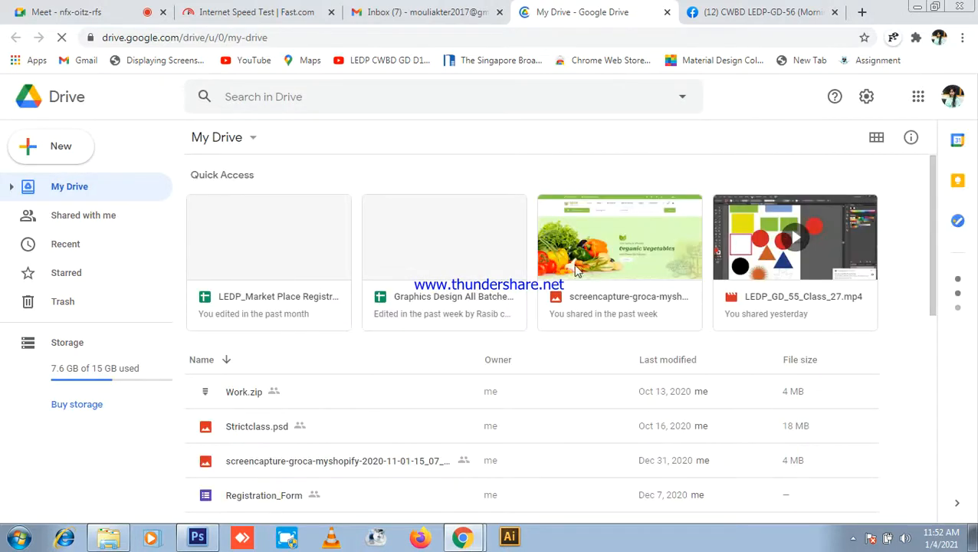
Step: Share LEDP_GD_56_Class_23.mp4 as 'Anyone with the link' and return to the Facebook group
scroll(667, 284, down, 3)
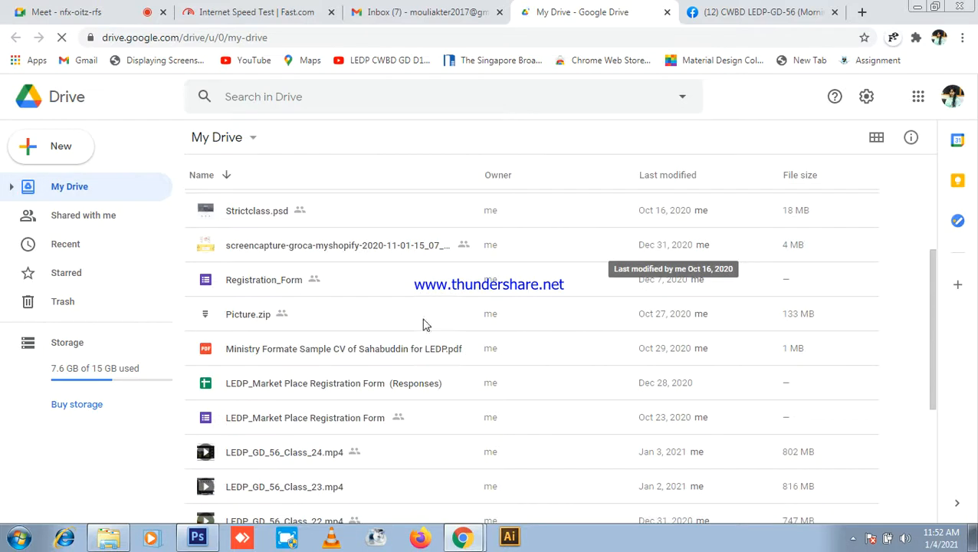
scroll(358, 353, down, 2)
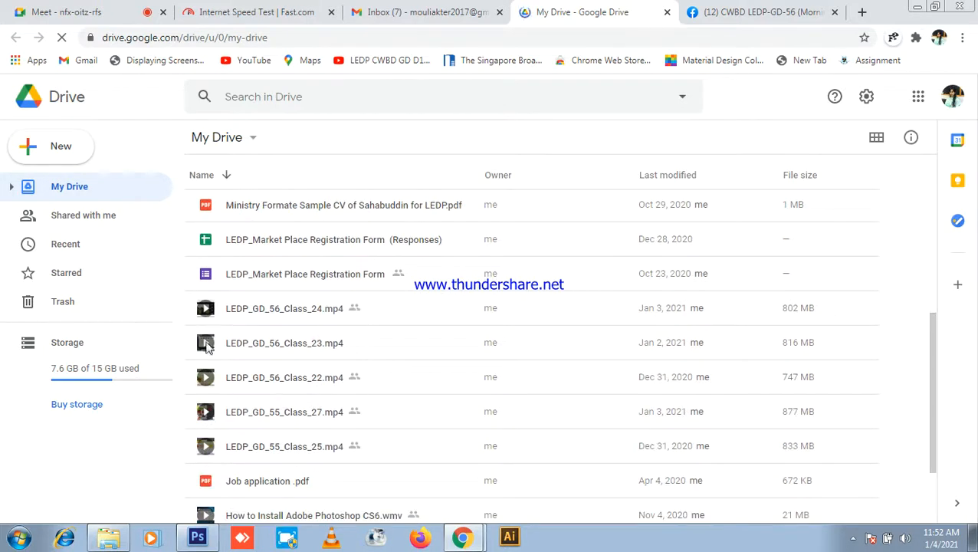
right_click(314, 348)
click(386, 198)
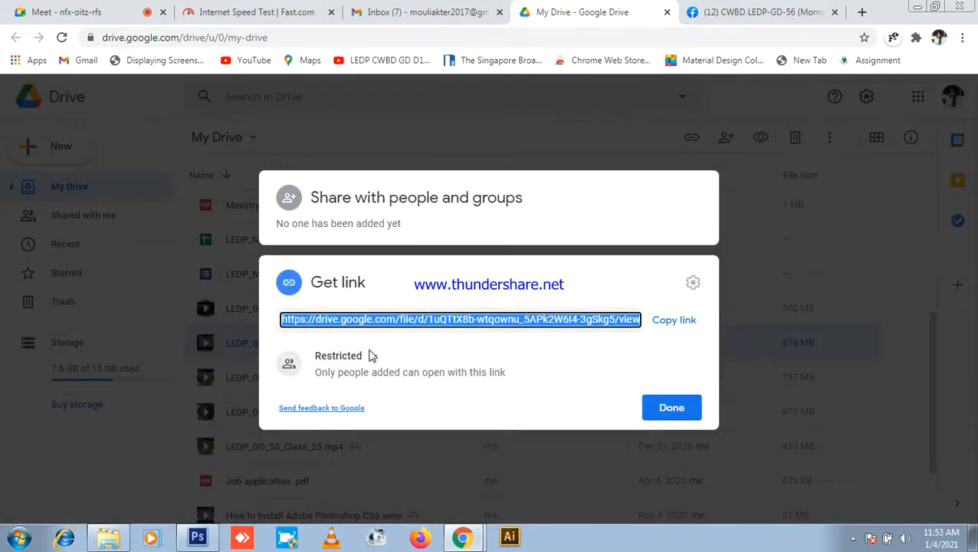
click(370, 356)
click(418, 424)
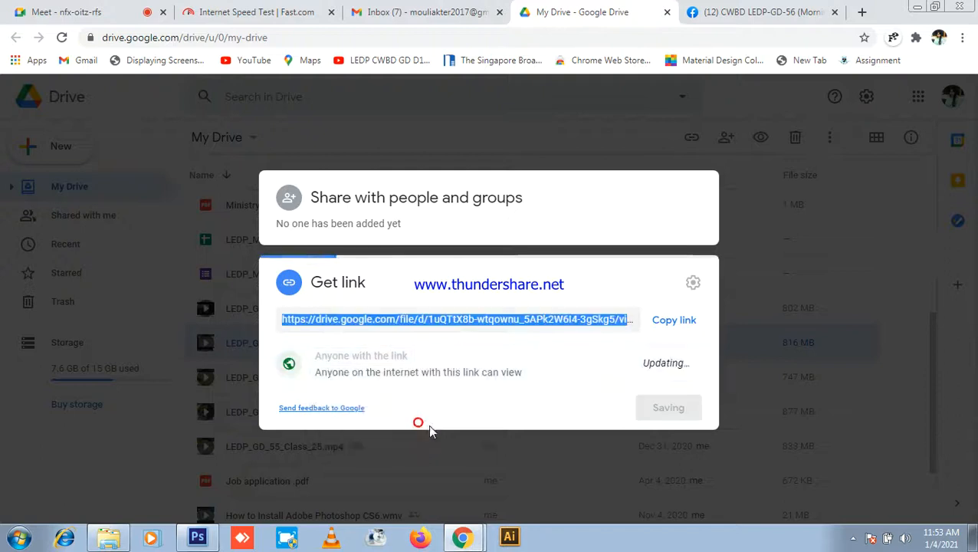
click(821, 14)
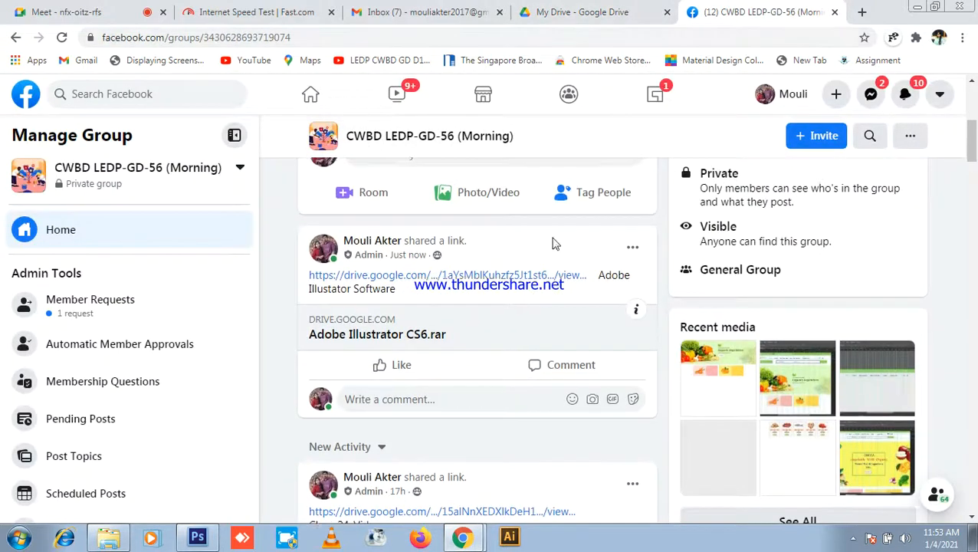
scroll(556, 245, up, 4)
Step: Publish a group post with the pasted Class_23 video link and caption 'Class_23_Video'
click(451, 438)
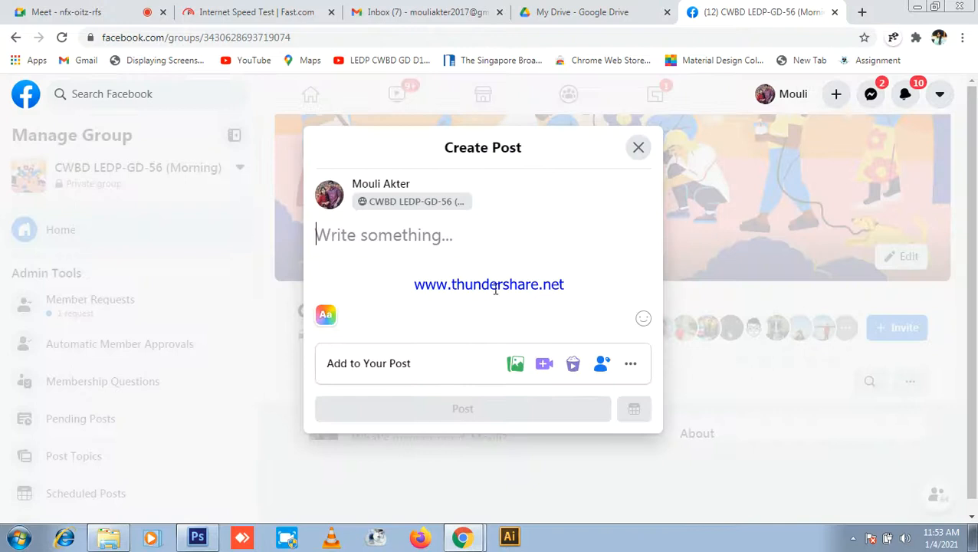
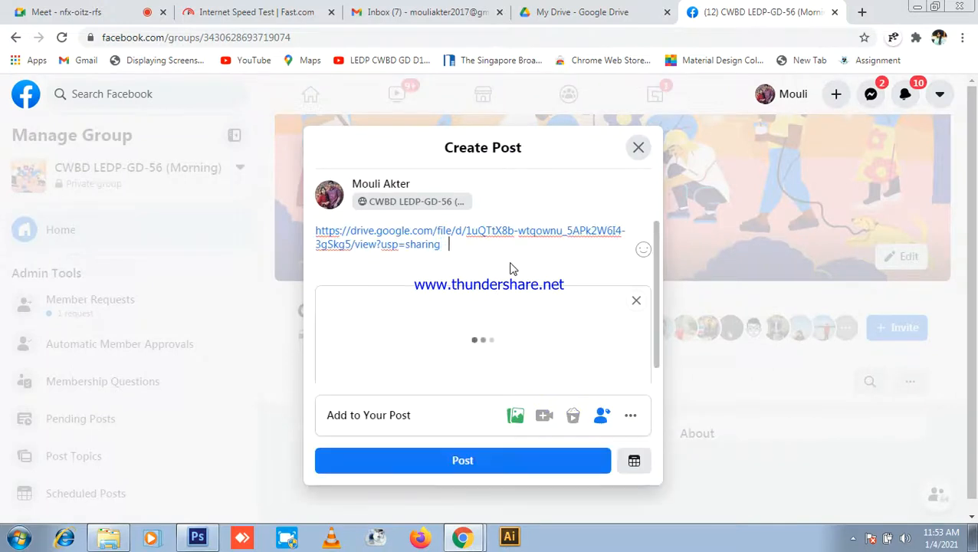
text(Class)
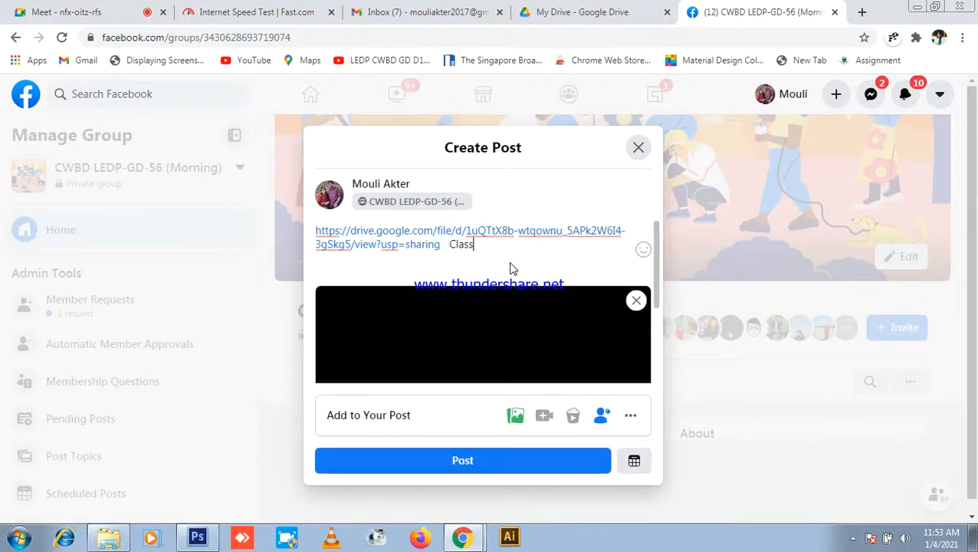
text(_23_Video)
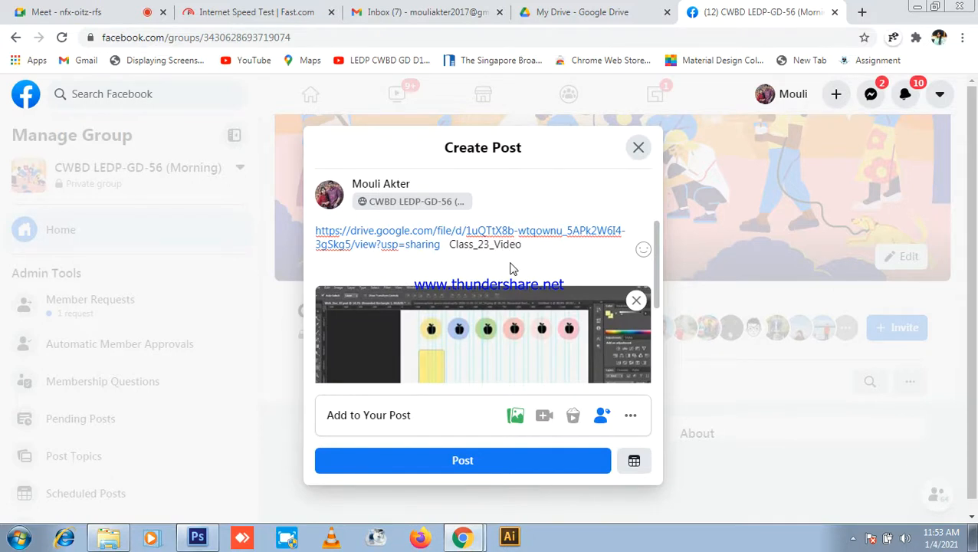
click(503, 467)
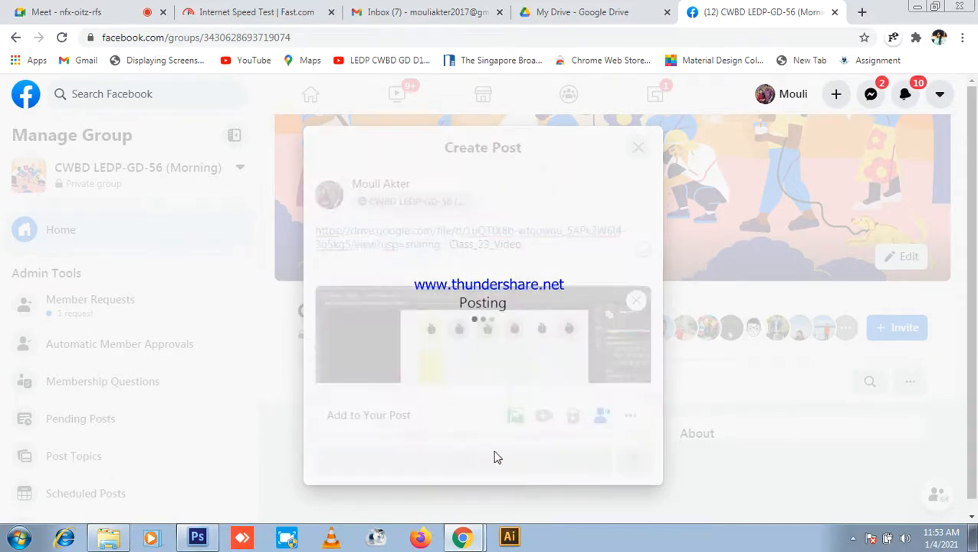
scroll(550, 385, down, 4)
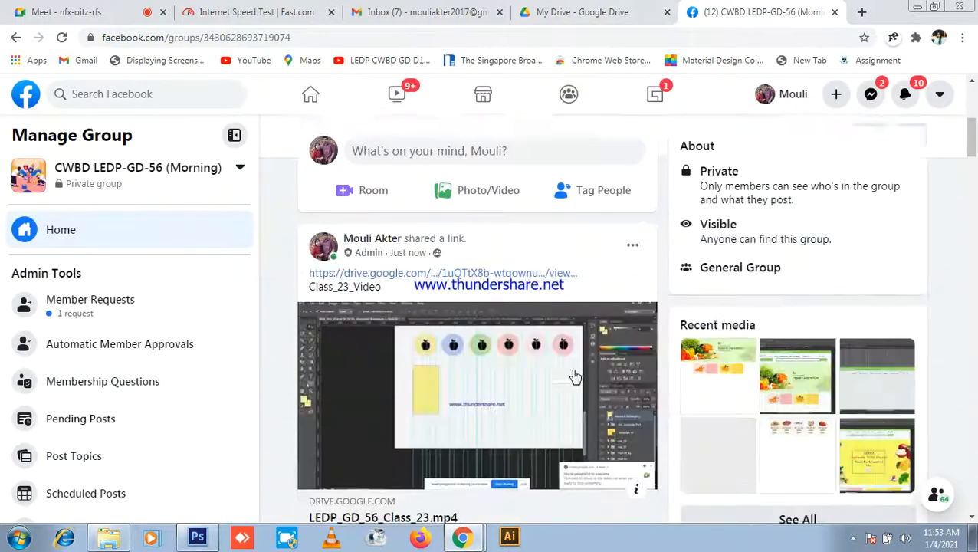
scroll(965, 403, up, 1)
scroll(680, 345, down, 2)
scroll(679, 345, up, 3)
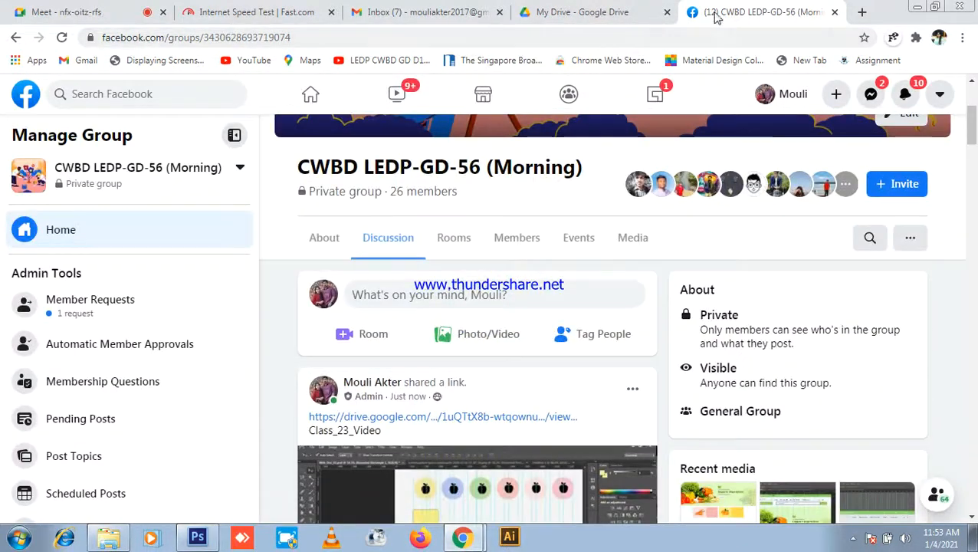
Step: Close the Facebook, Drive and Gmail tabs, then stop presenting in the Google Meet call
click(835, 12)
click(681, 13)
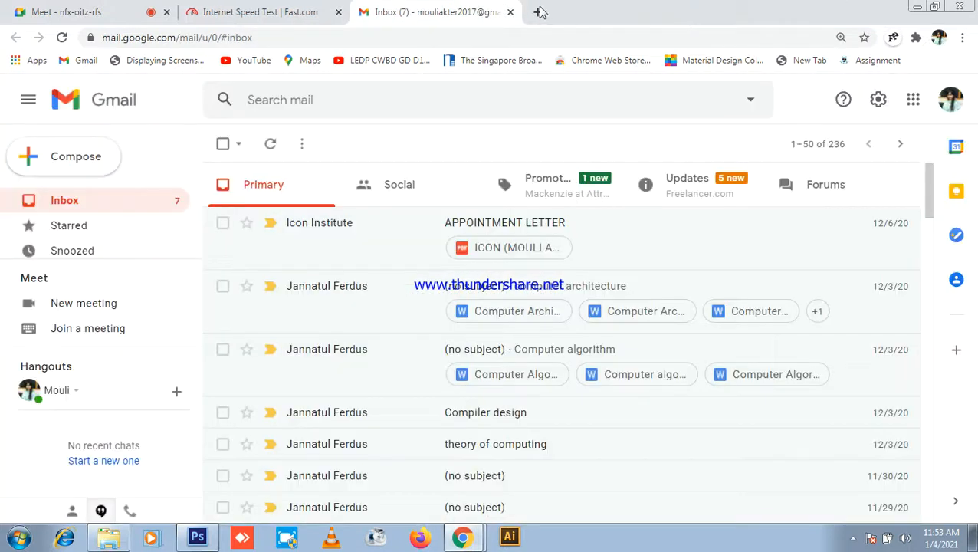
click(510, 12)
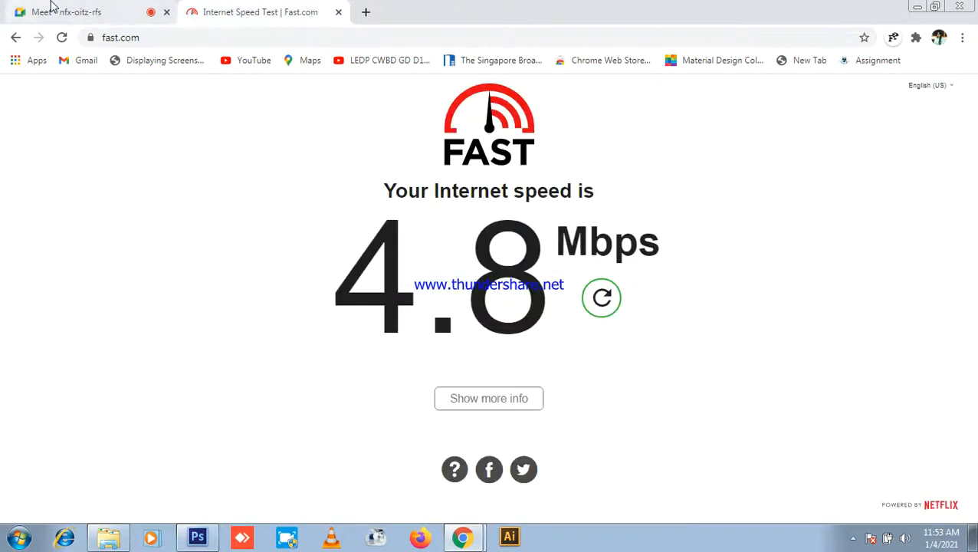
click(105, 11)
click(924, 143)
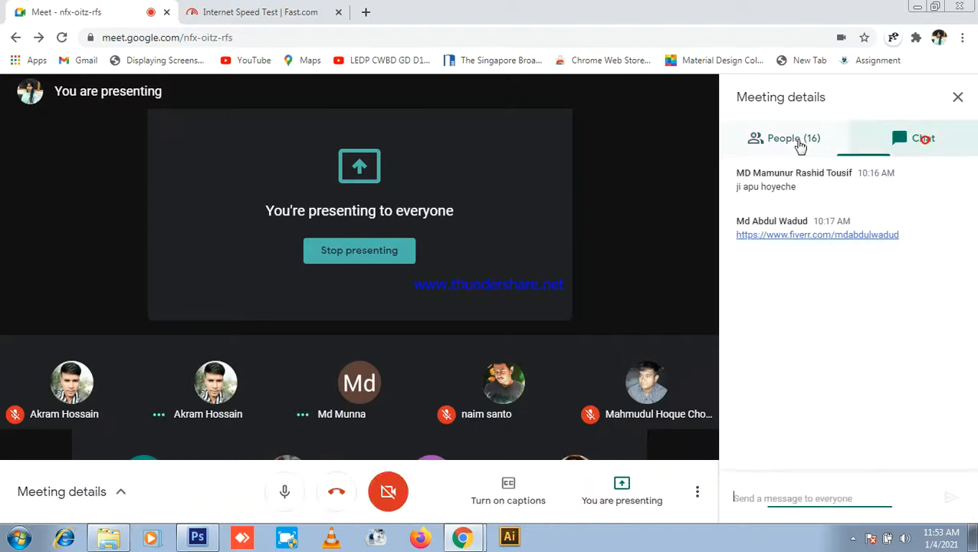
click(802, 143)
scroll(962, 270, up, 5)
scroll(961, 265, up, 1)
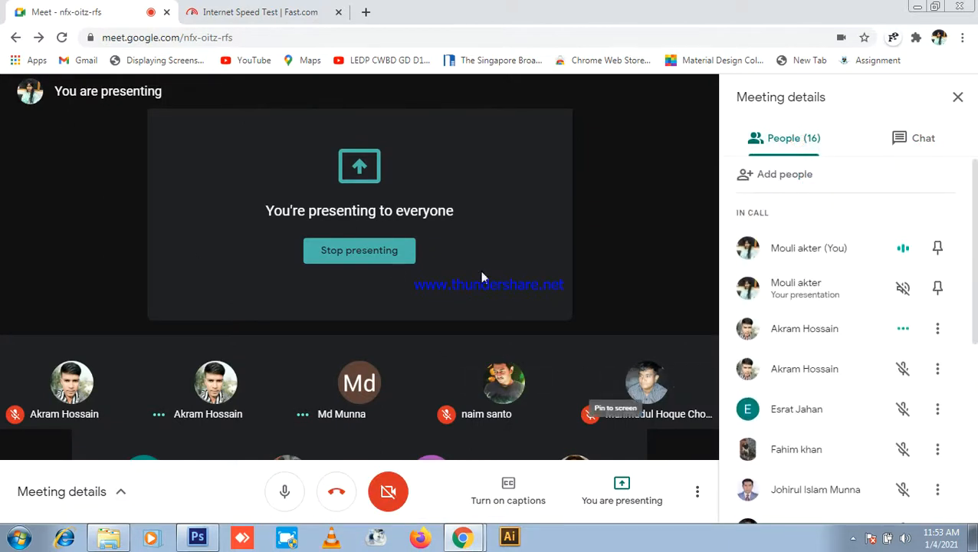
click(342, 251)
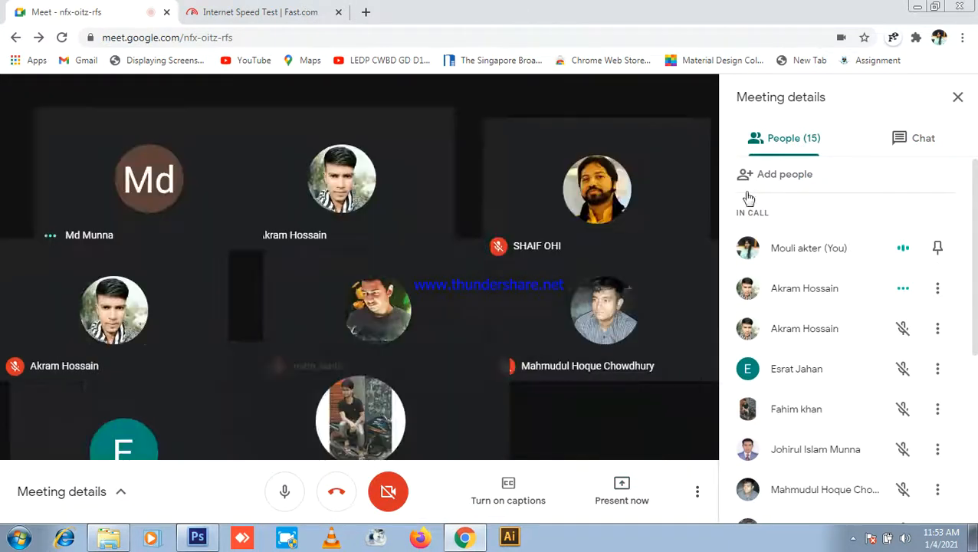
click(901, 138)
click(773, 144)
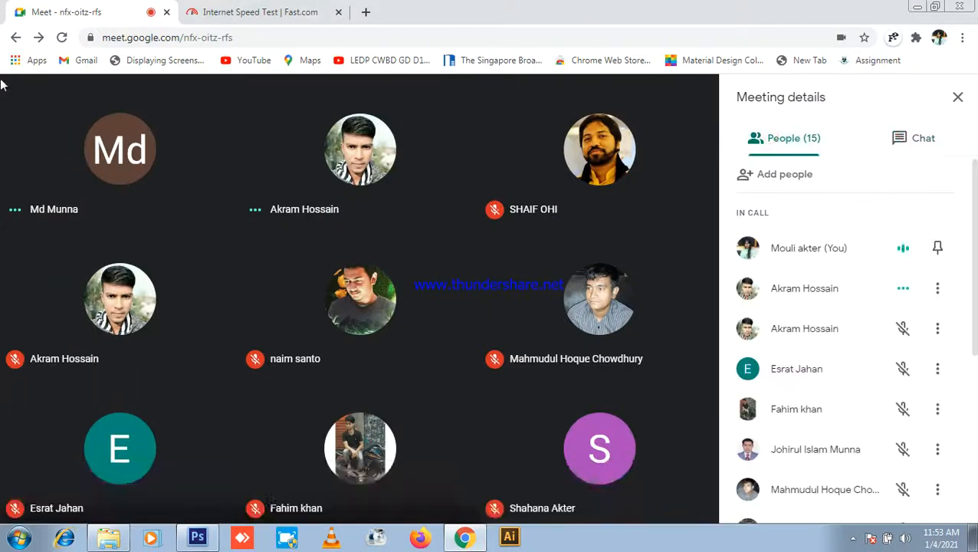
Step: Quit Photoshop, discarding changes to the first unsaved document
click(201, 541)
scroll(188, 259, down, 4)
click(956, 7)
click(498, 212)
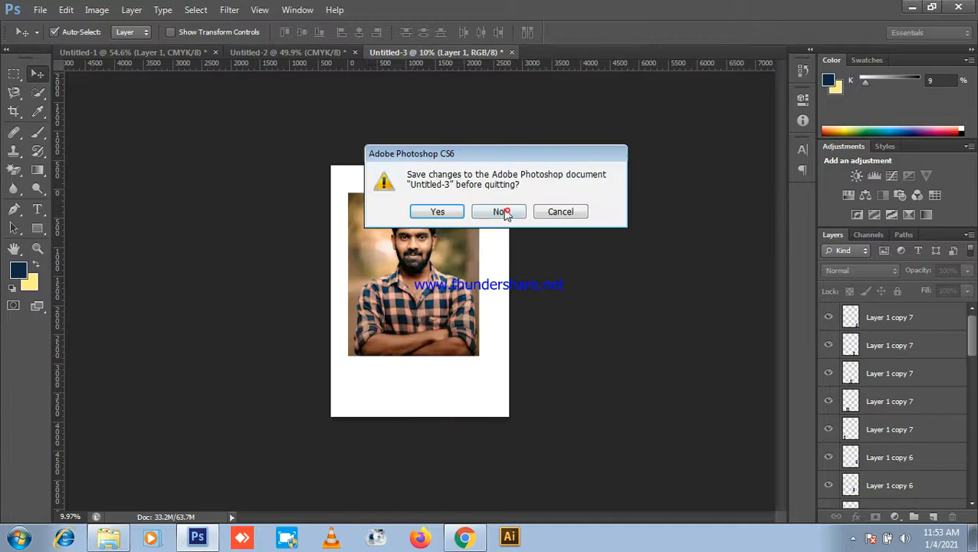
Step: Discard the remaining Photoshop documents, including Untitled-1, without saving, then leave the Meet call
click(497, 213)
click(497, 213)
click(497, 212)
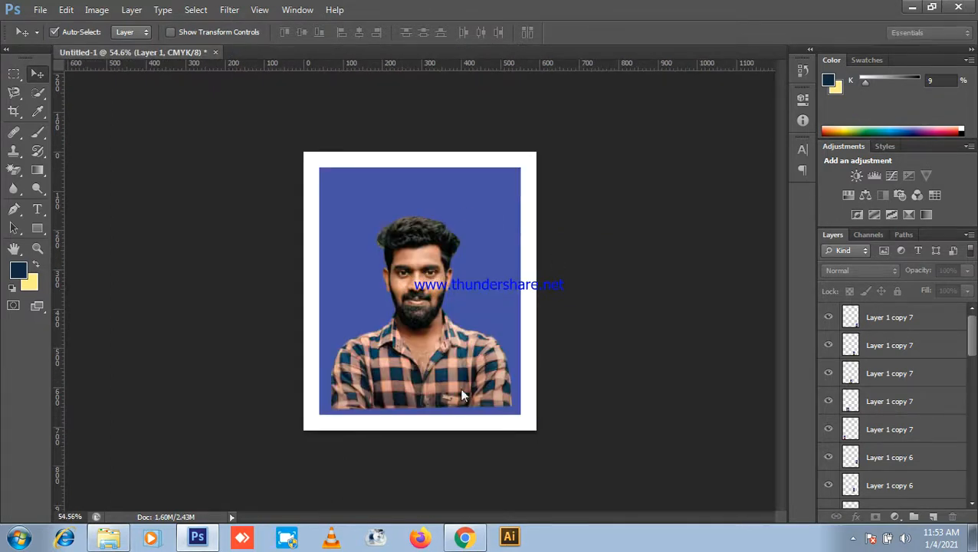
click(466, 538)
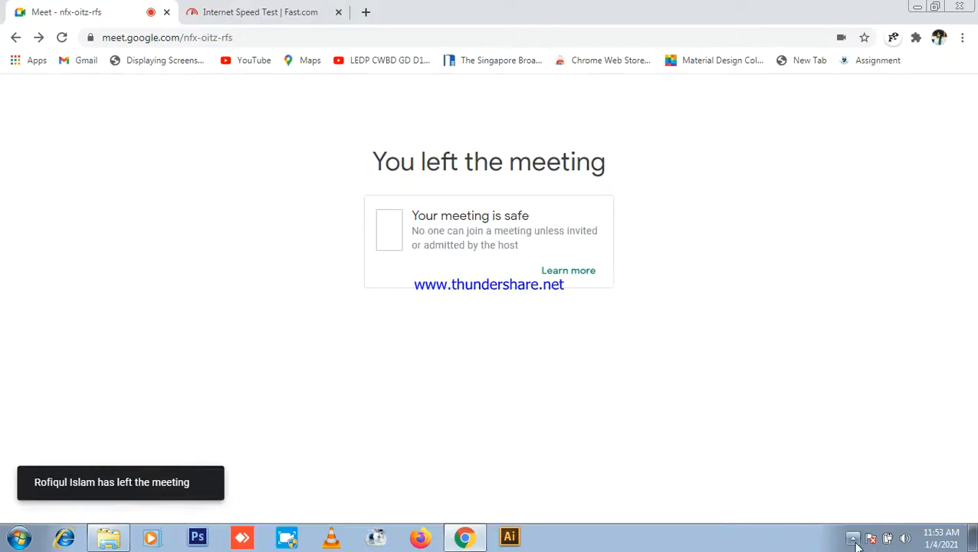
click(855, 542)
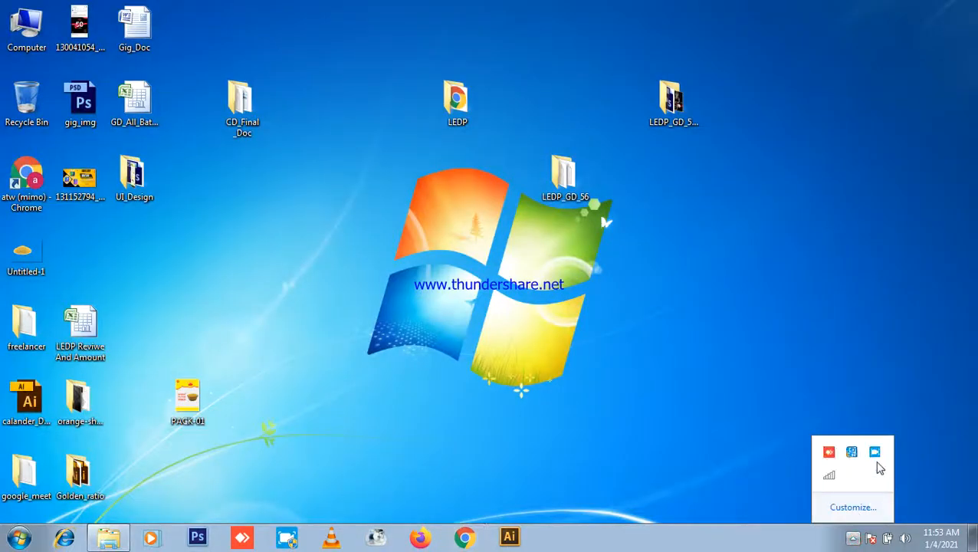
right_click(728, 211)
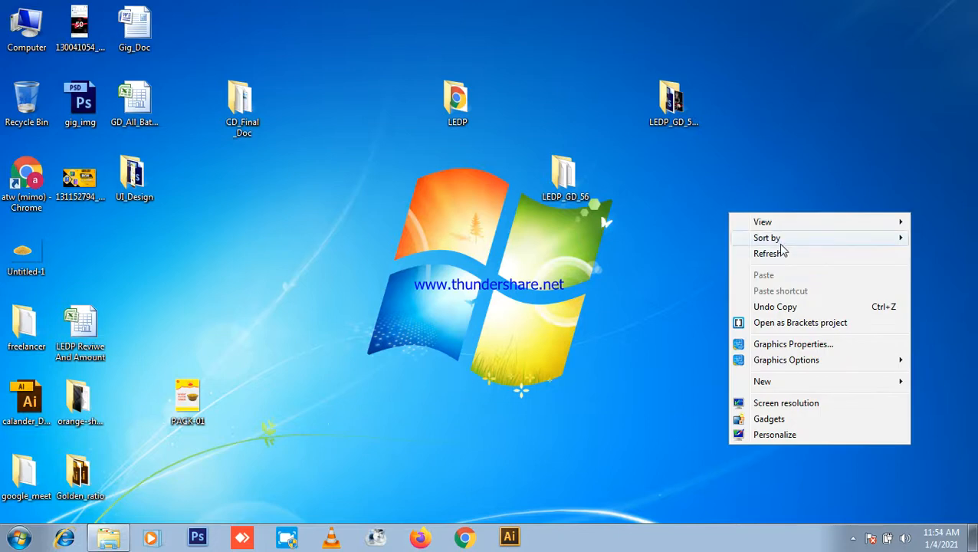
click(776, 250)
click(111, 539)
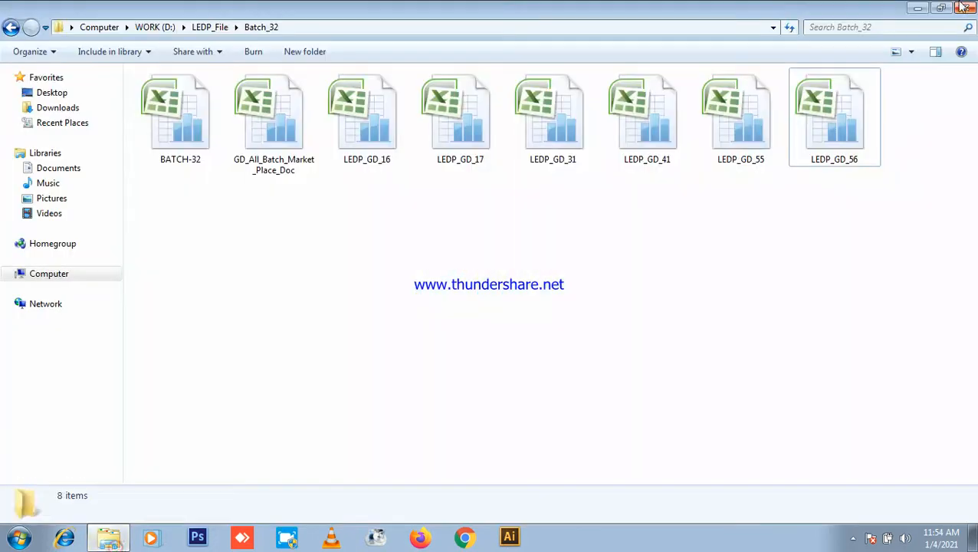
click(111, 539)
click(851, 539)
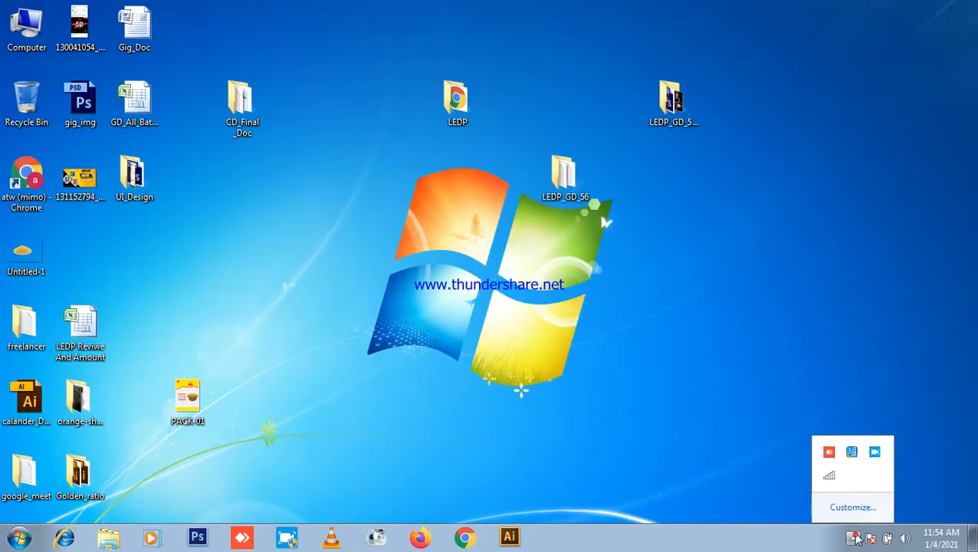
click(875, 454)
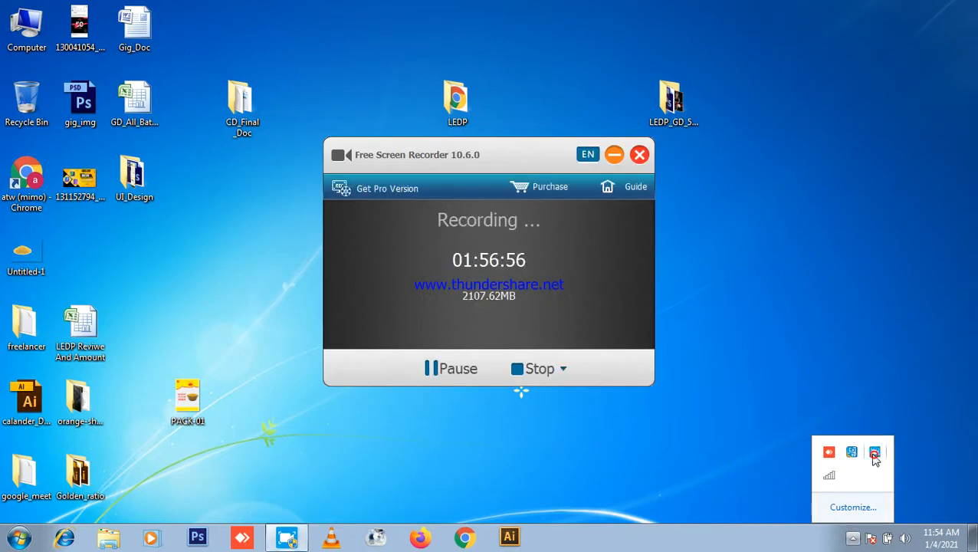
click(615, 155)
right_click(777, 167)
click(811, 210)
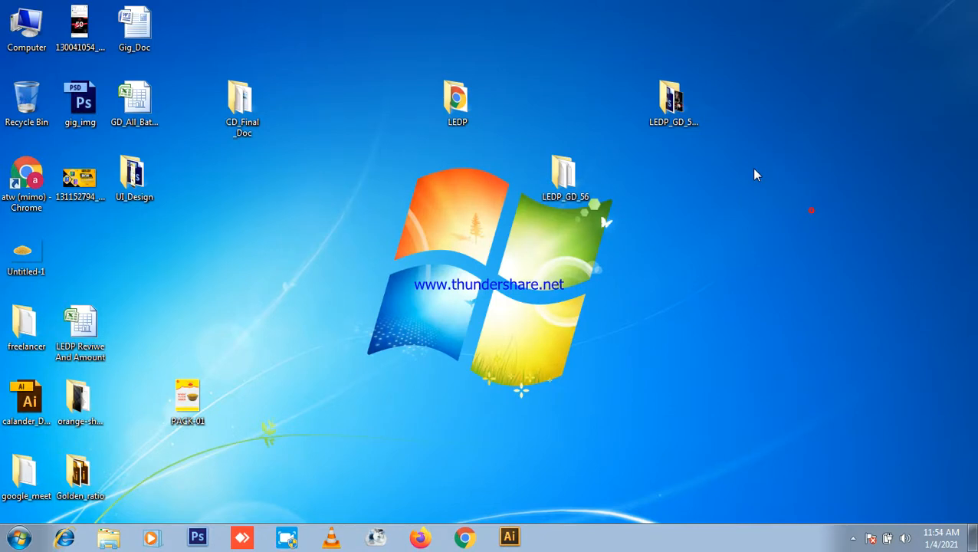
right_click(754, 170)
click(808, 210)
right_click(745, 178)
click(789, 222)
click(853, 539)
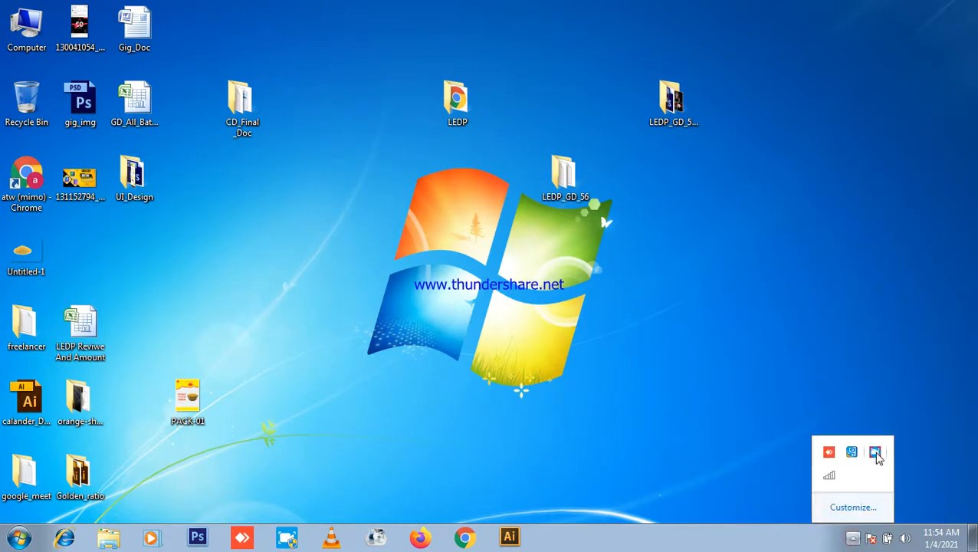